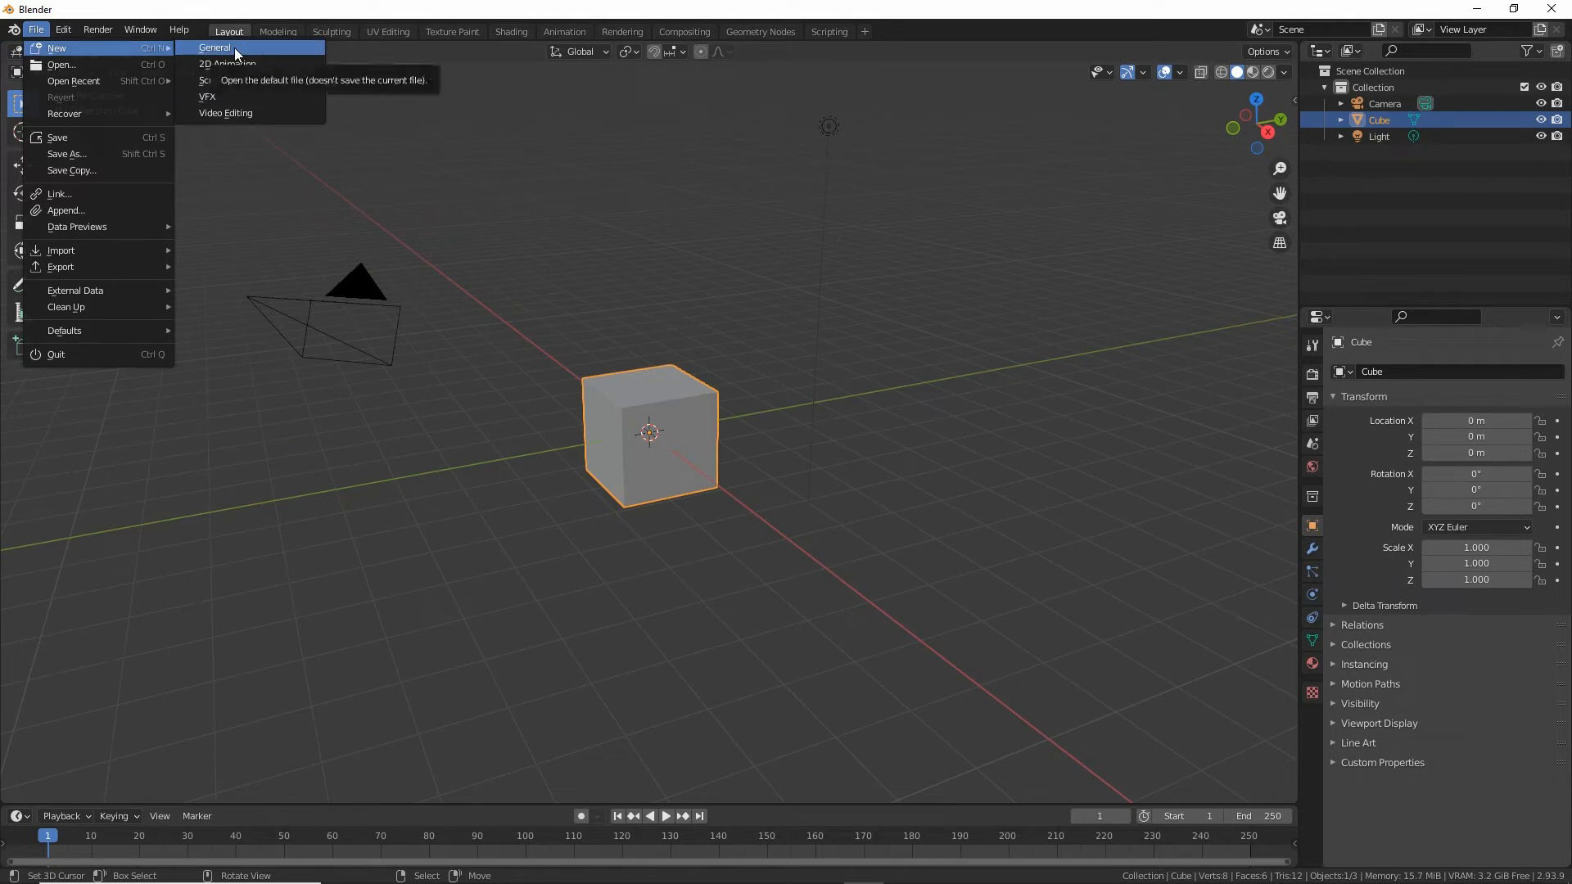
Create a new file from the General template.
mouse_move(51, 64)
mouse_down()
mouse_move(86, 65)
mouse_move(74, 44)
mouse_up()
click(70, 55)
key(Escape)
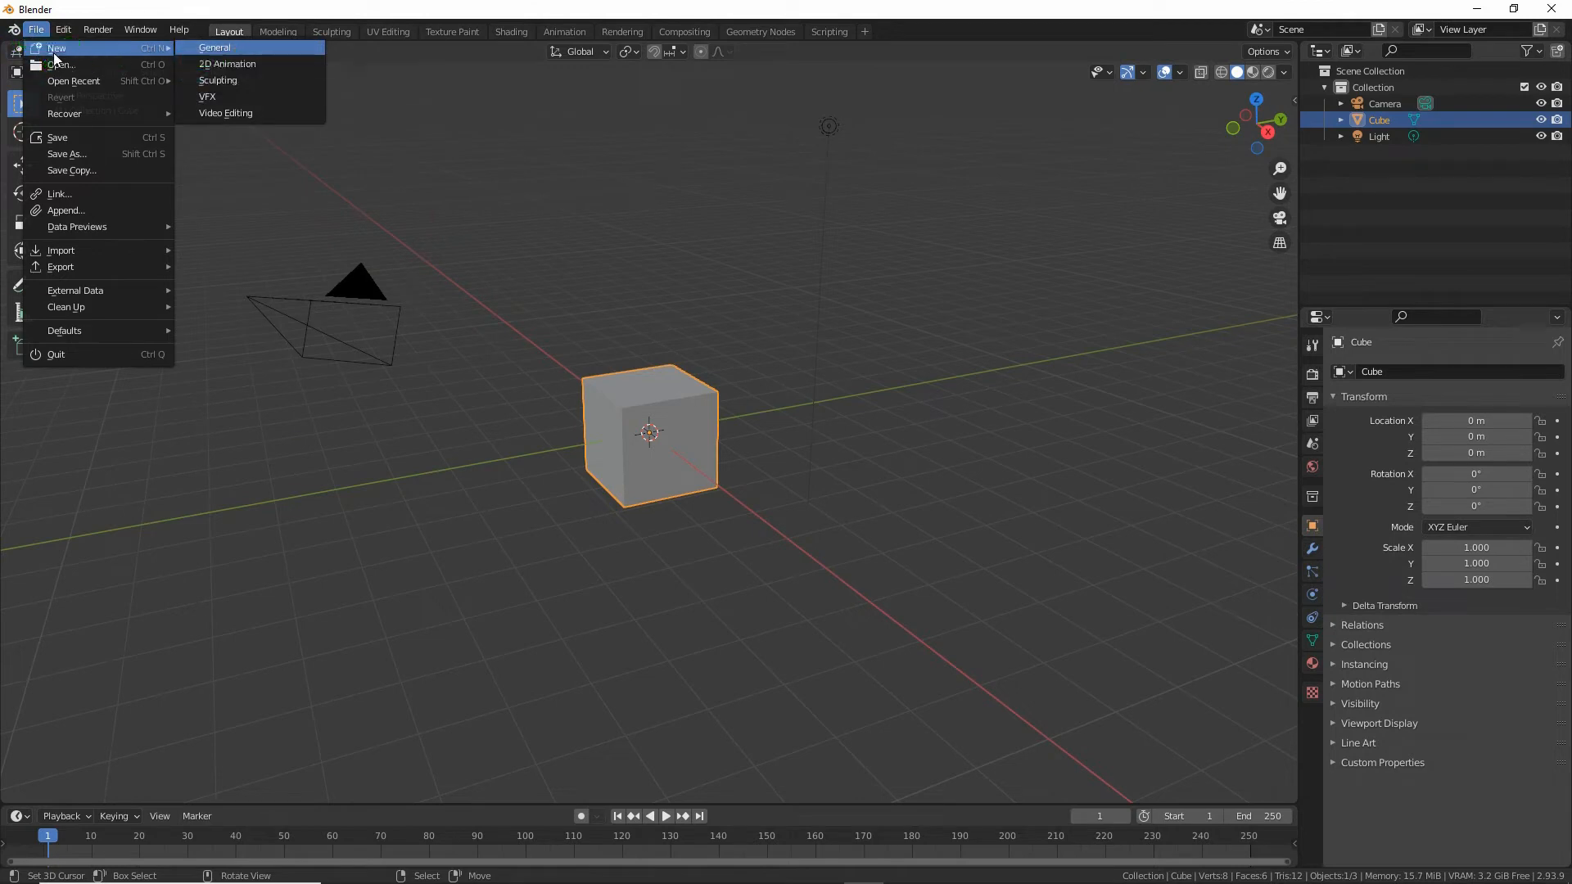
click(214, 51)
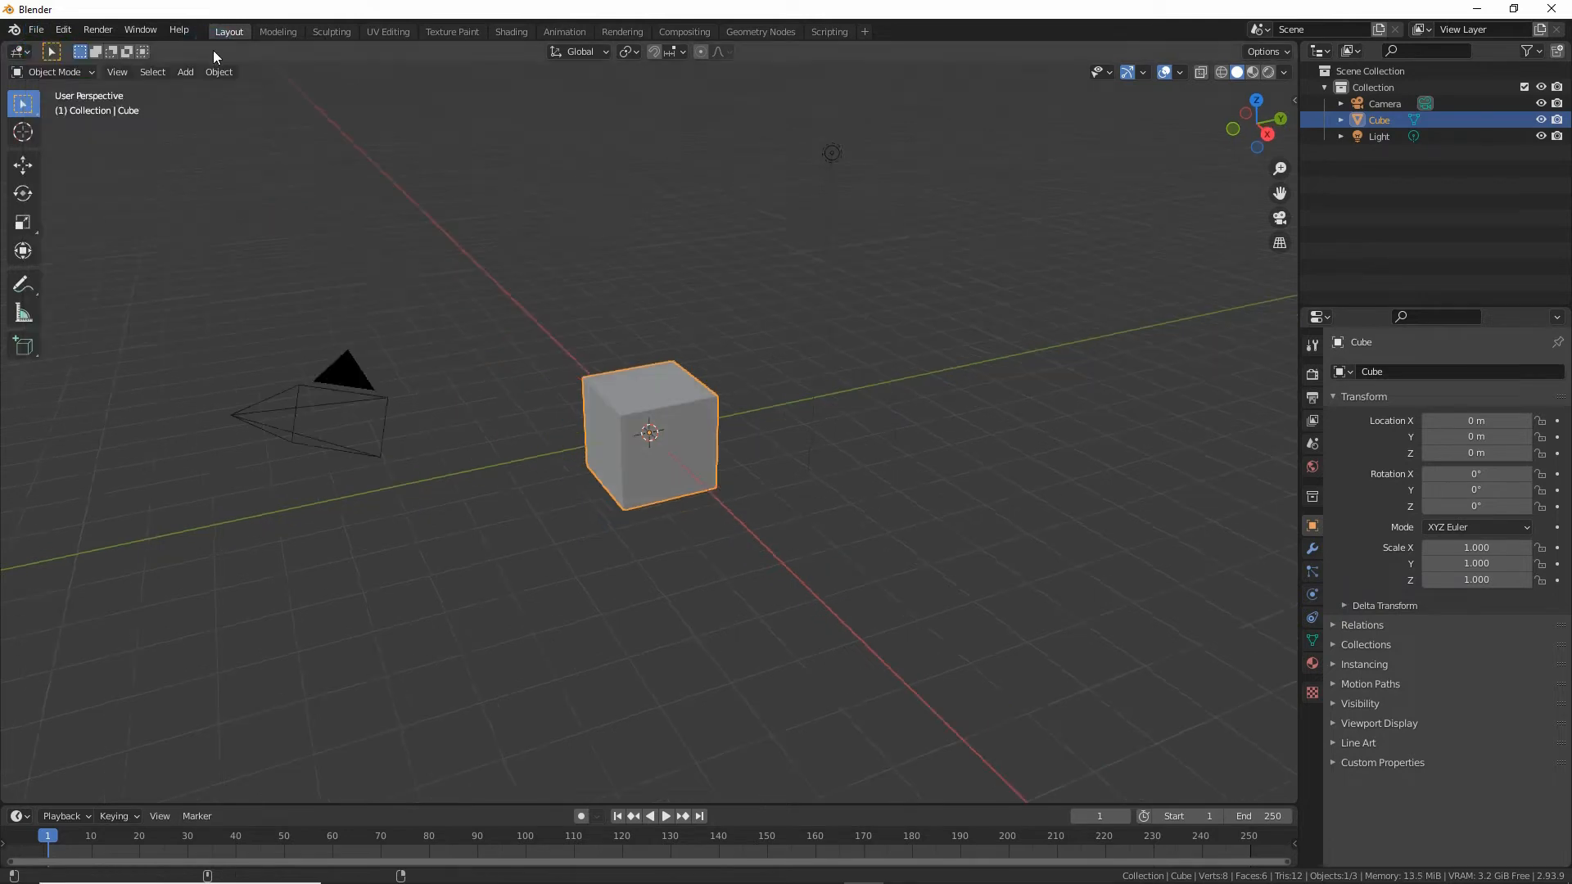
Show the viewport sidebar and bring up the IMVU Studio Toolkit tools in it.
click(117, 73)
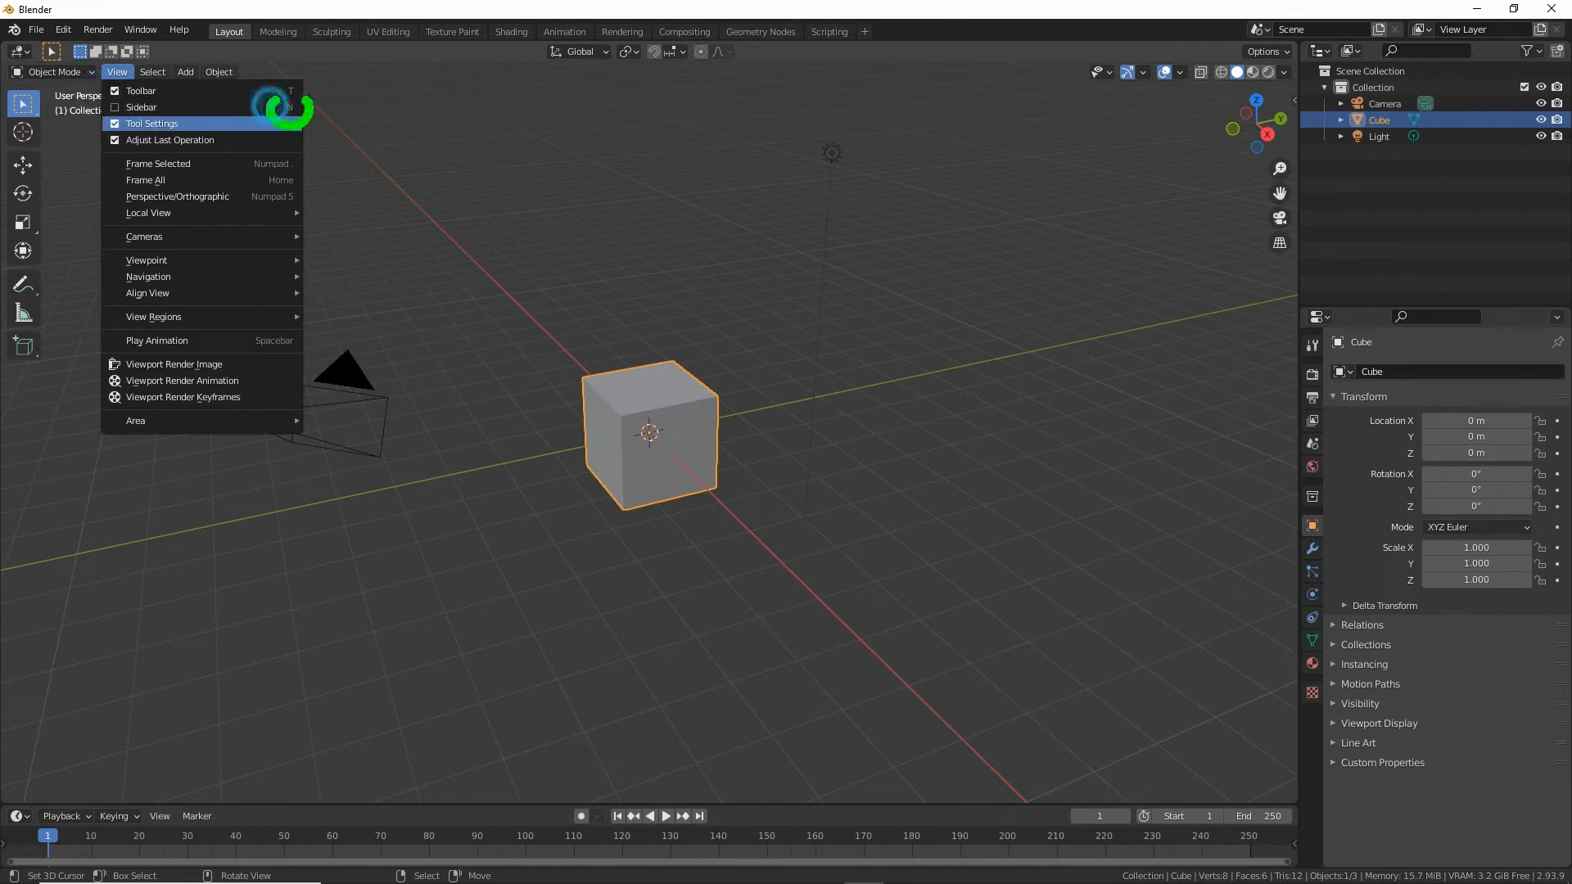
click(144, 108)
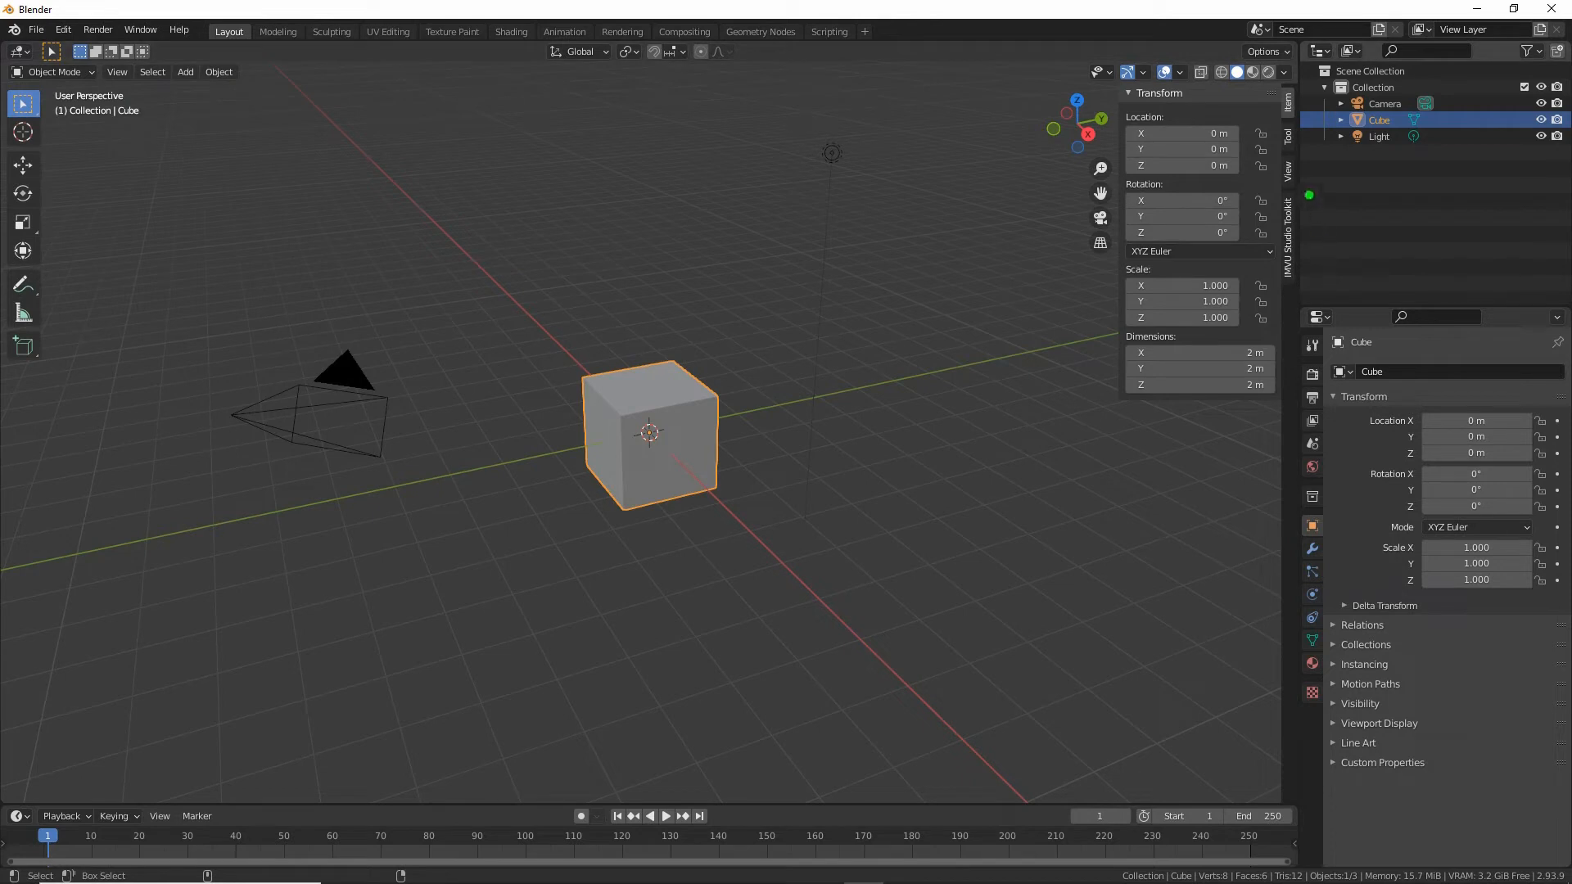
drag(1307, 195, 1311, 280)
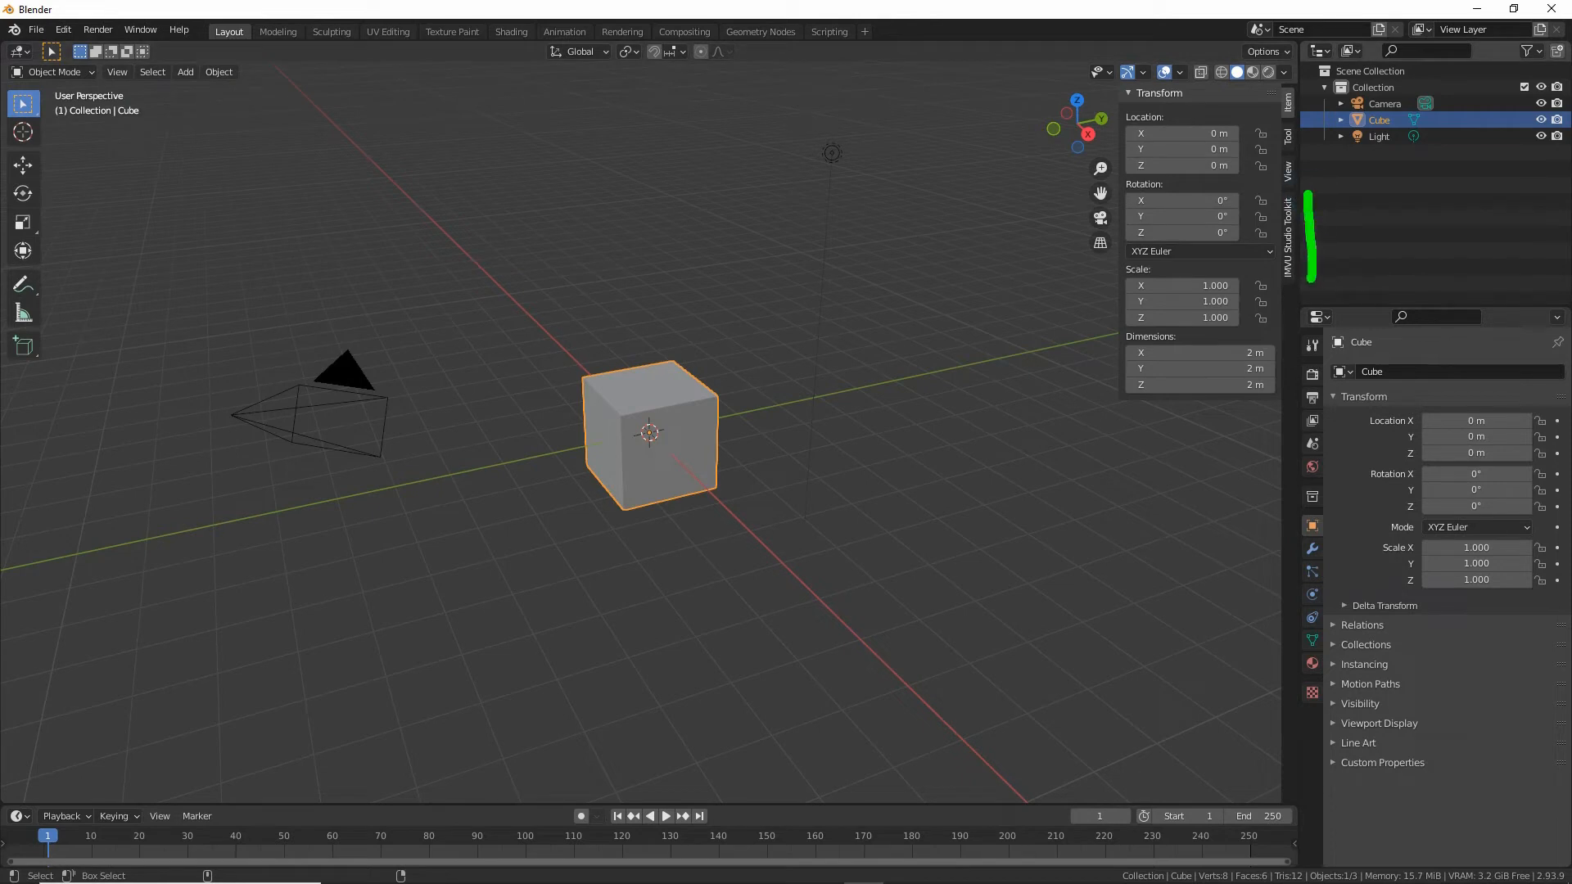
click(1287, 237)
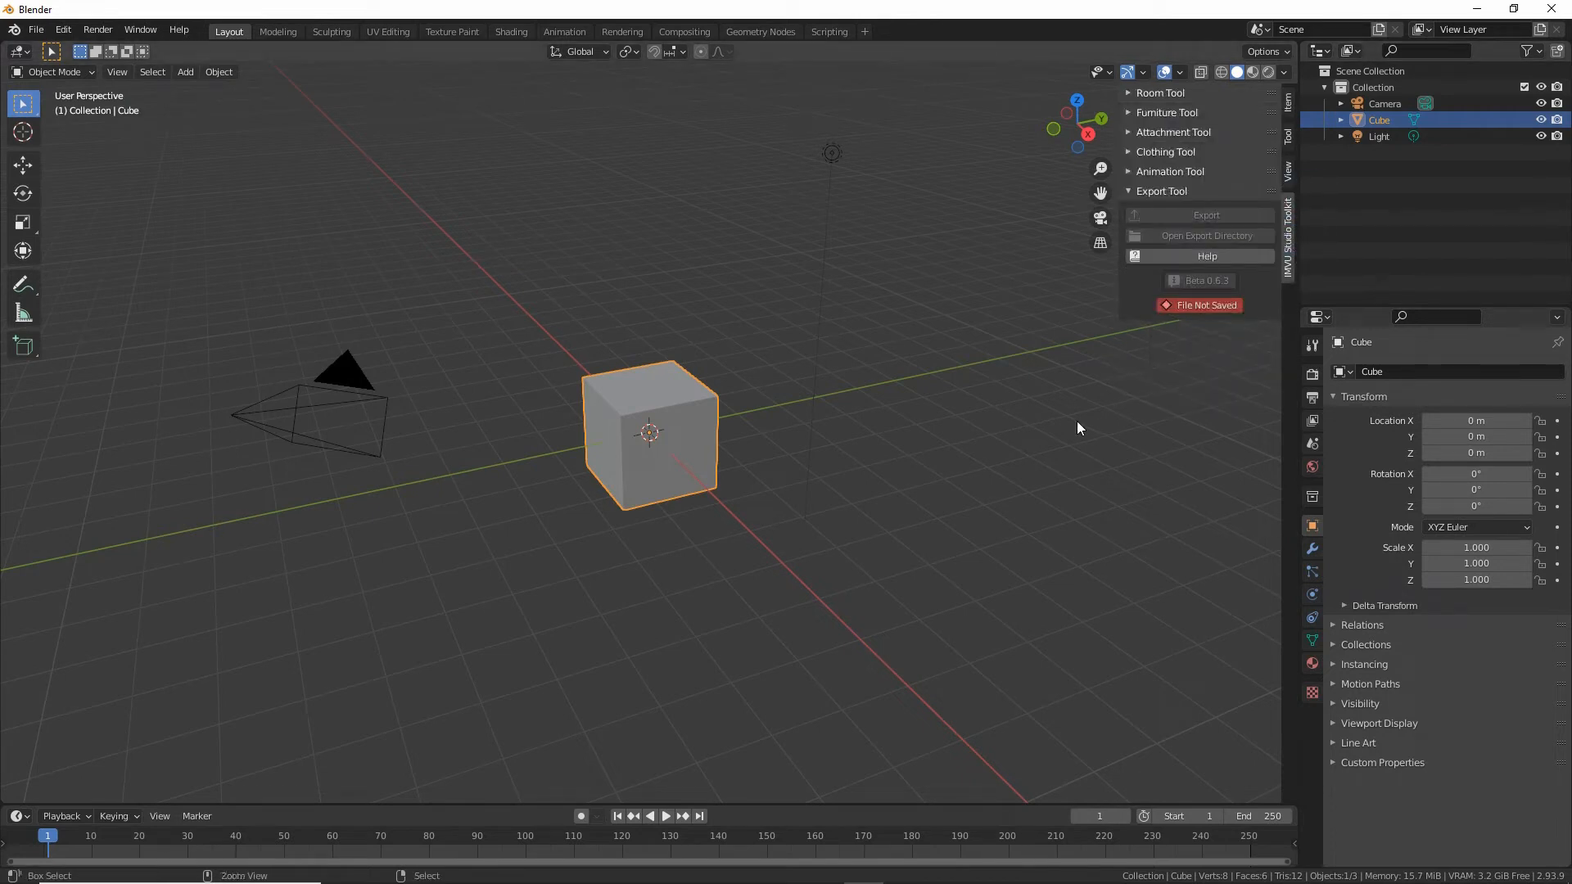
Create a new furniture setup with the toolkit's Furniture Tool.
drag(1125, 124, 1208, 123)
key(Escape)
click(1164, 112)
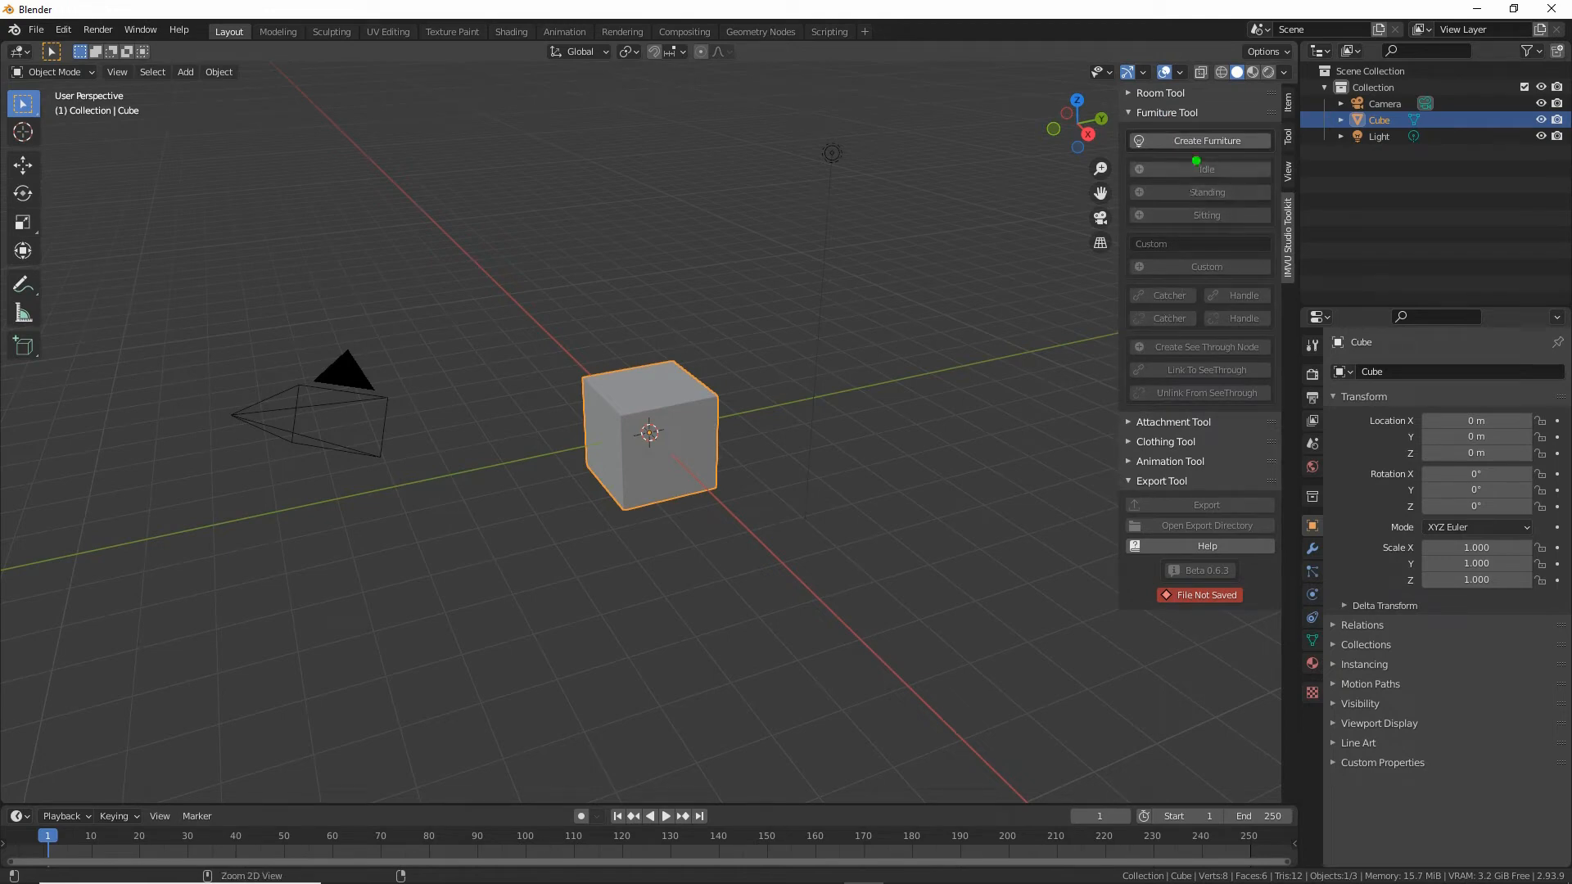
drag(1161, 157, 1258, 160)
key(Escape)
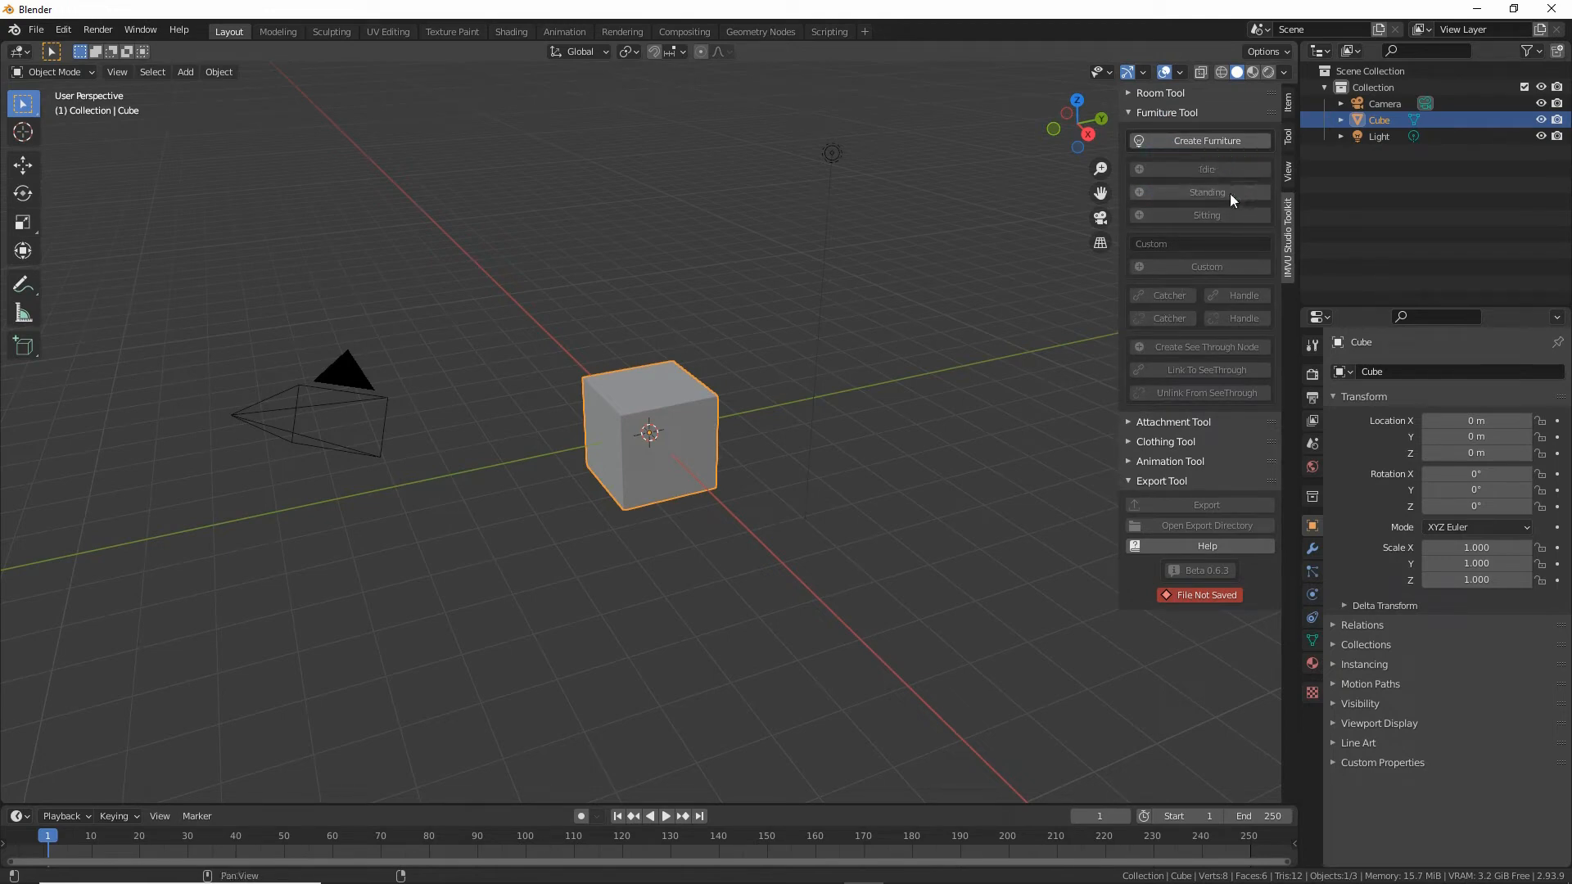
click(1202, 141)
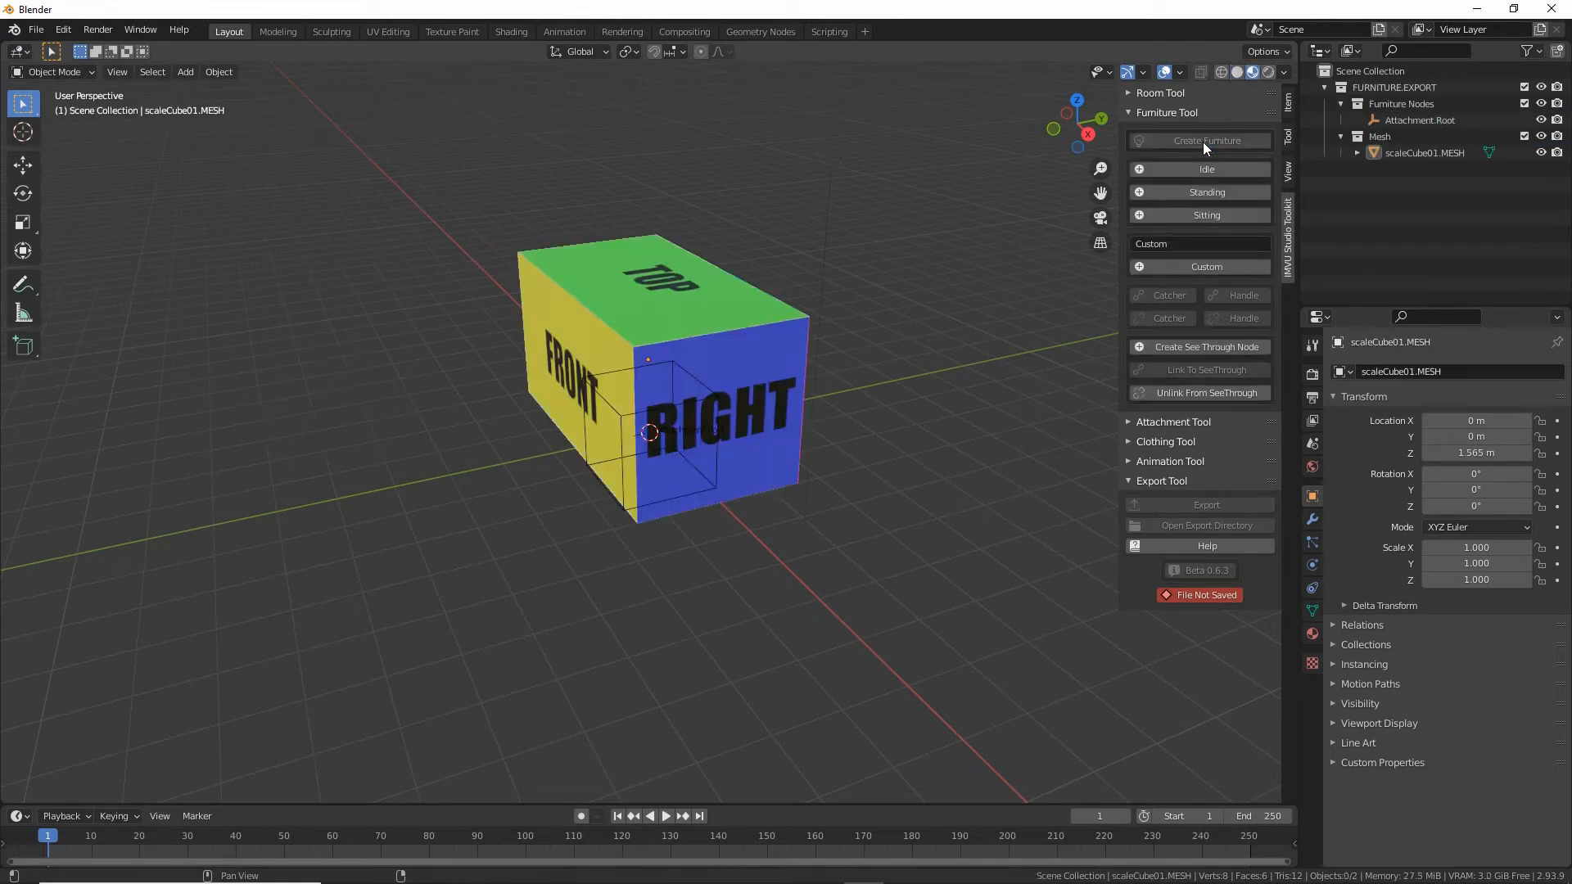
Examine the Attachment.Root node and the labelled scale cube around it from the front, right and left sides.
mouse_move(586, 533)
middle_down()
mouse_move(572, 551)
mouse_move(798, 558)
mouse_move(584, 543)
middle_up()
scroll(585, 544, up, 3)
click(666, 541)
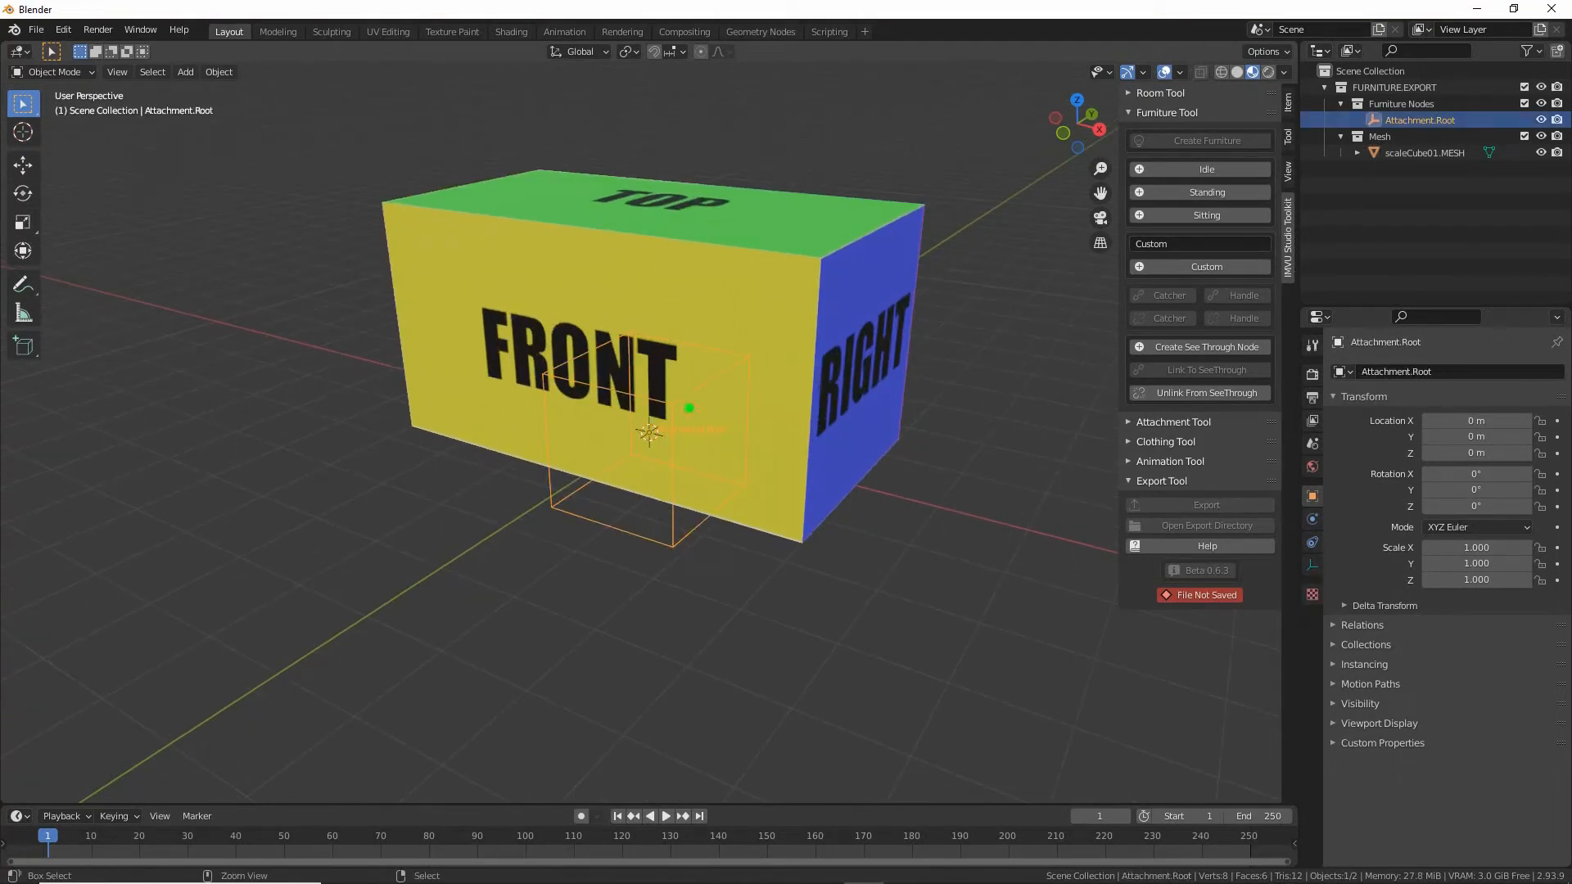
drag(660, 379, 651, 436)
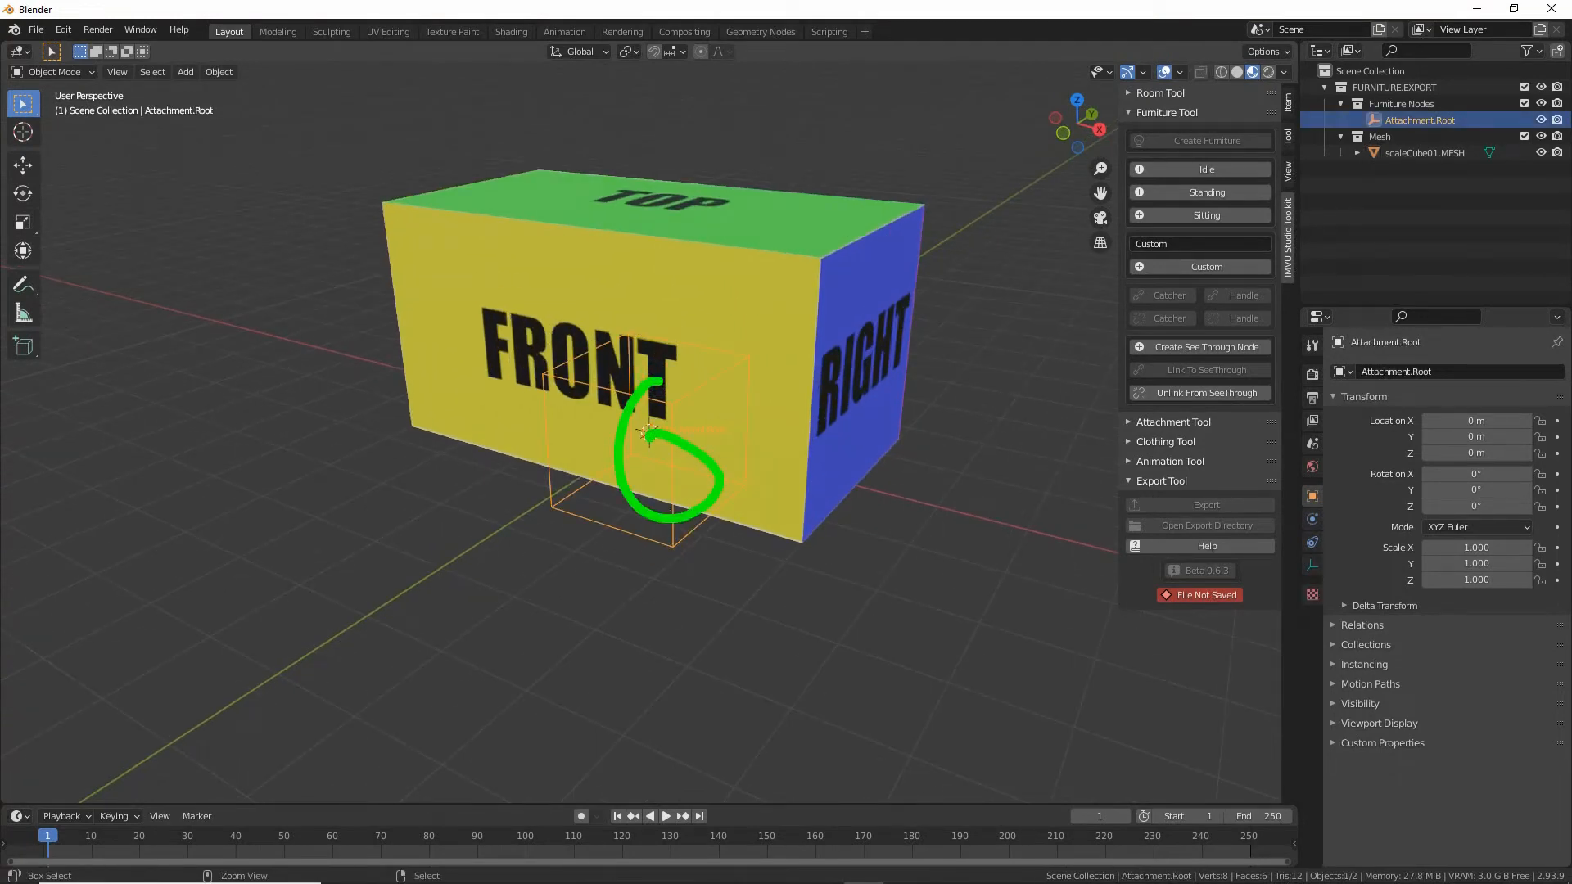
click(768, 282)
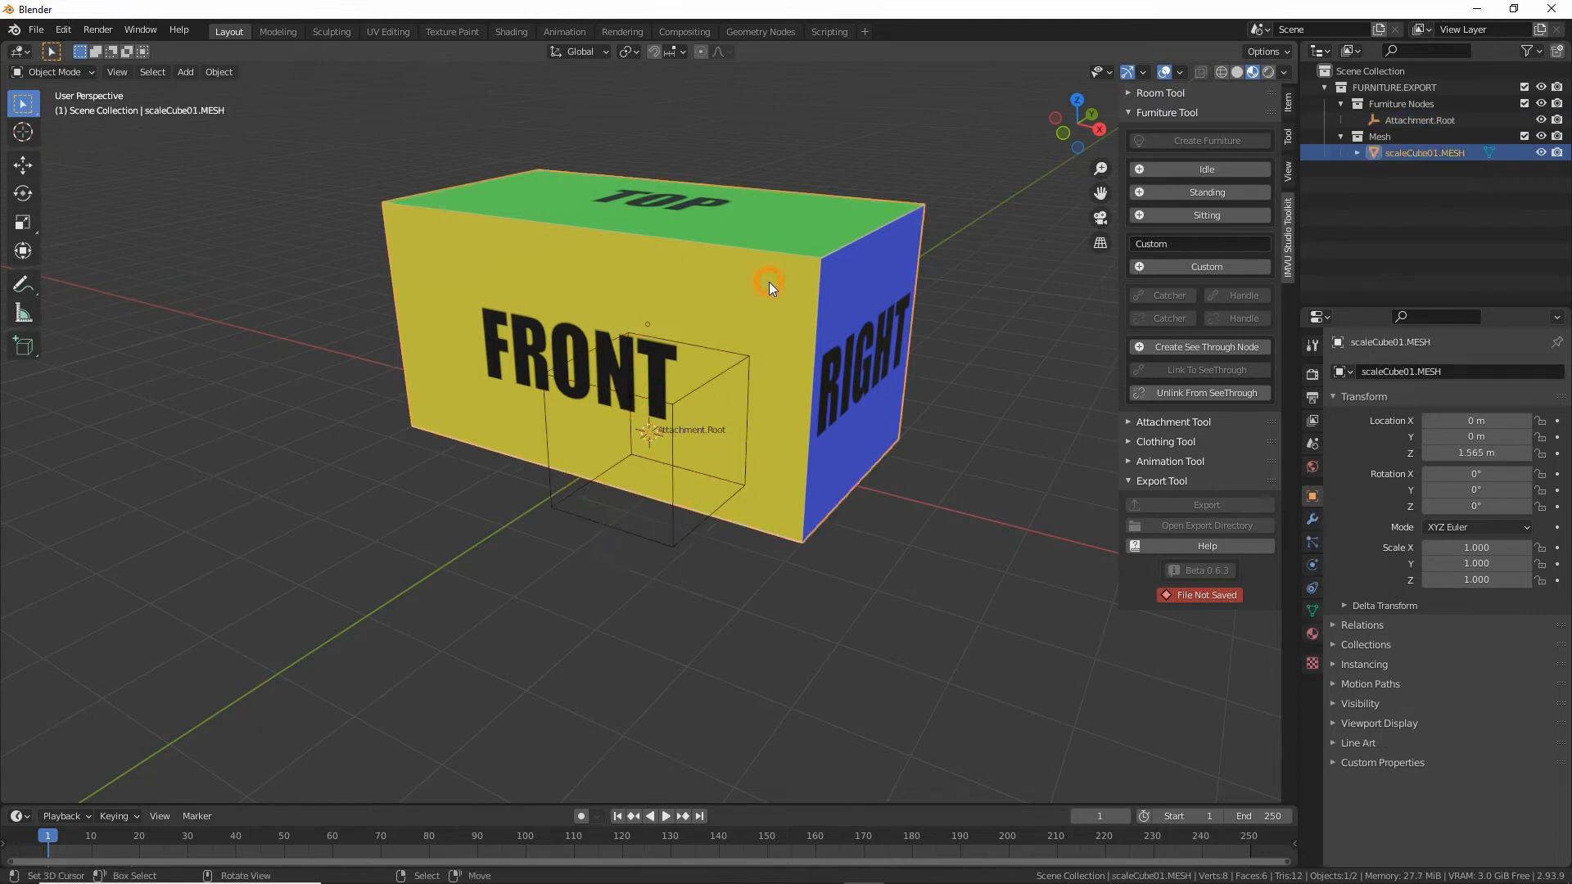
mouse_move(496, 475)
middle_down()
mouse_move(775, 475)
mouse_move(745, 466)
middle_up()
mouse_move(605, 260)
mouse_down()
mouse_move(817, 264)
mouse_move(809, 521)
mouse_move(882, 520)
mouse_up()
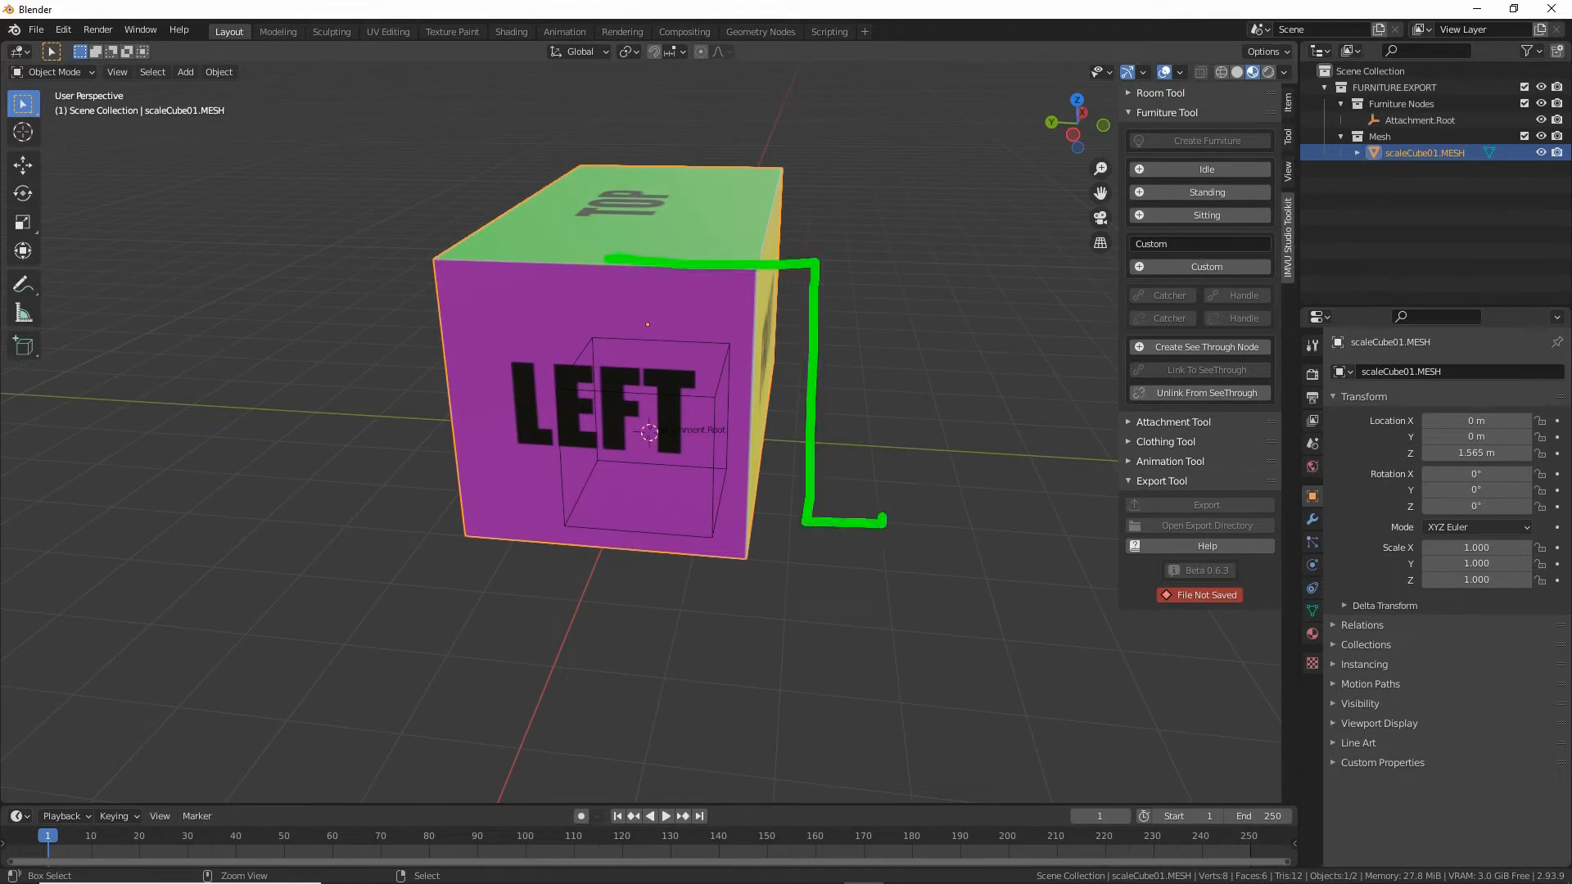
mouse_move(607, 259)
mouse_down()
mouse_move(604, 155)
mouse_move(614, 250)
mouse_up()
drag(583, 193, 639, 201)
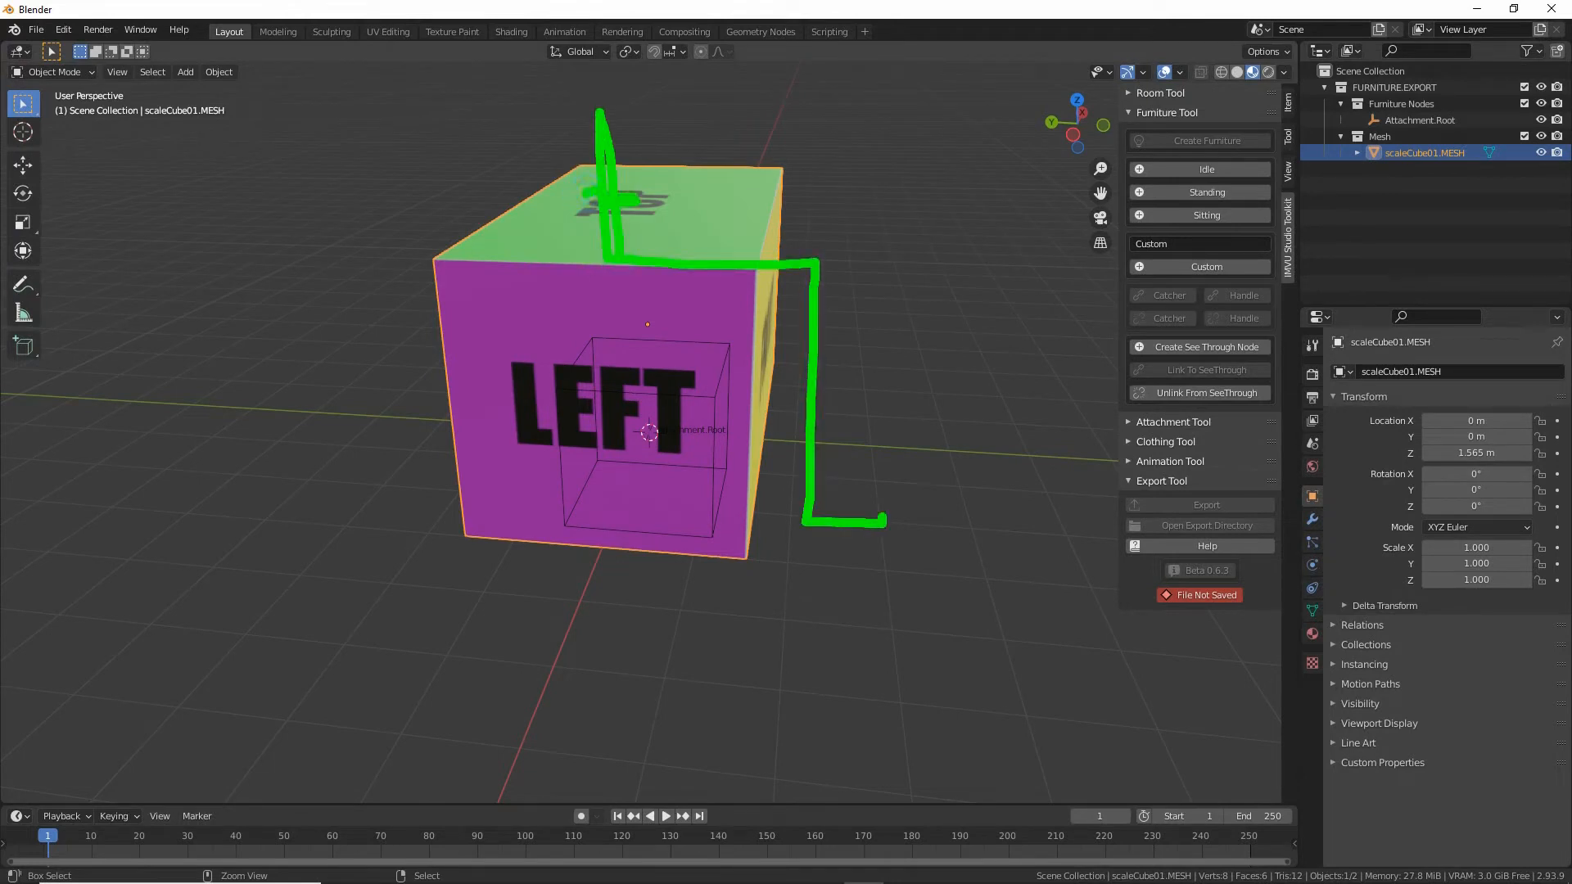
key(Escape)
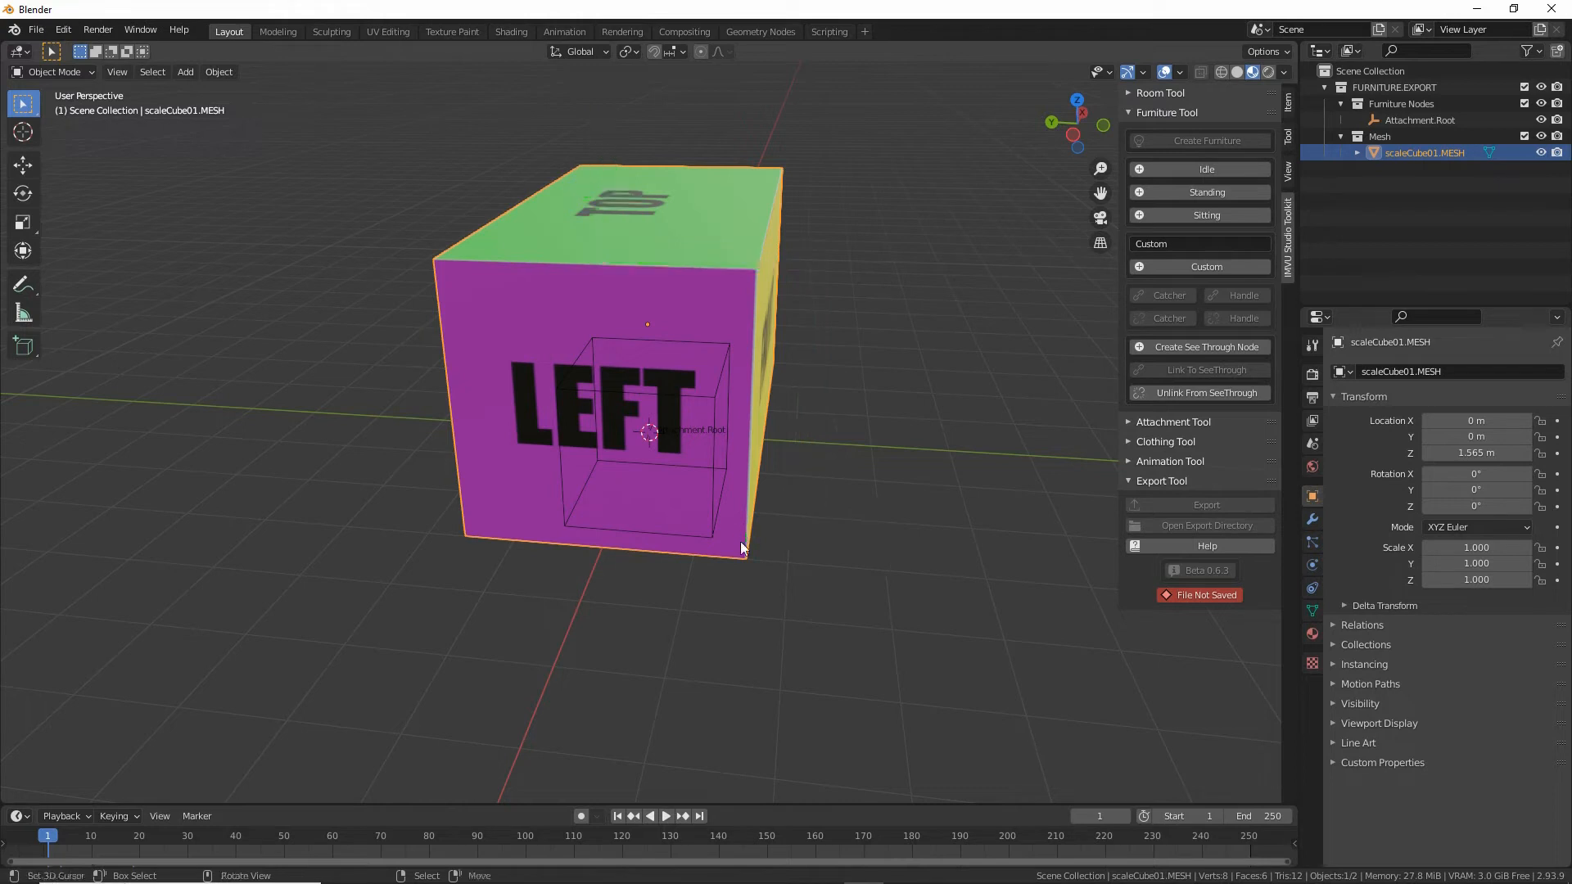
mouse_move(740, 542)
middle_down()
mouse_move(893, 553)
mouse_move(676, 542)
middle_up()
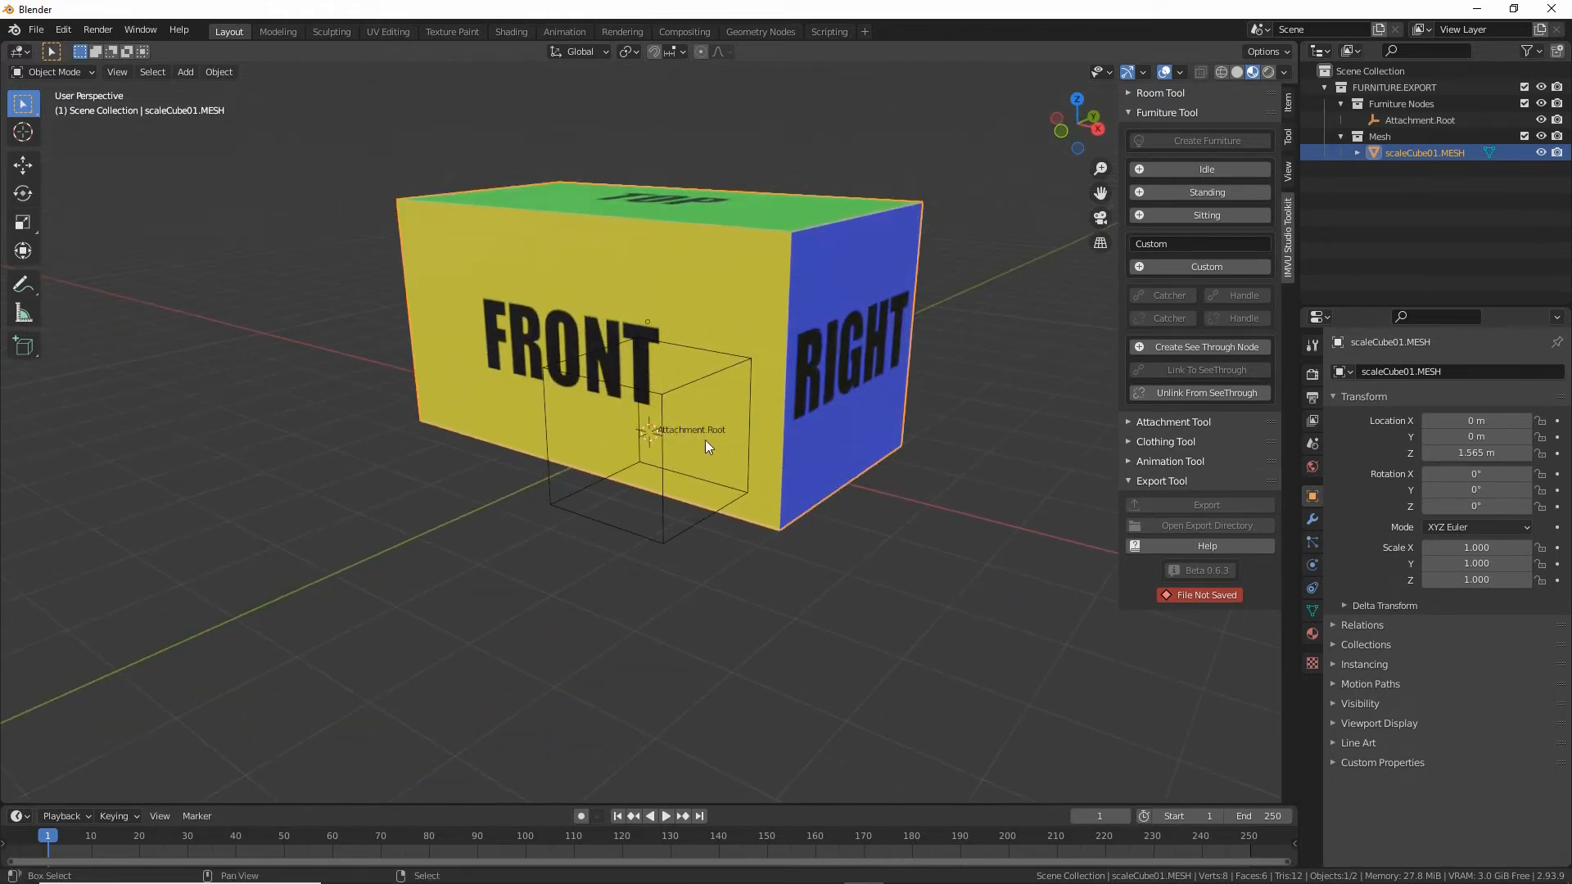
middle_drag(705, 440, 694, 520)
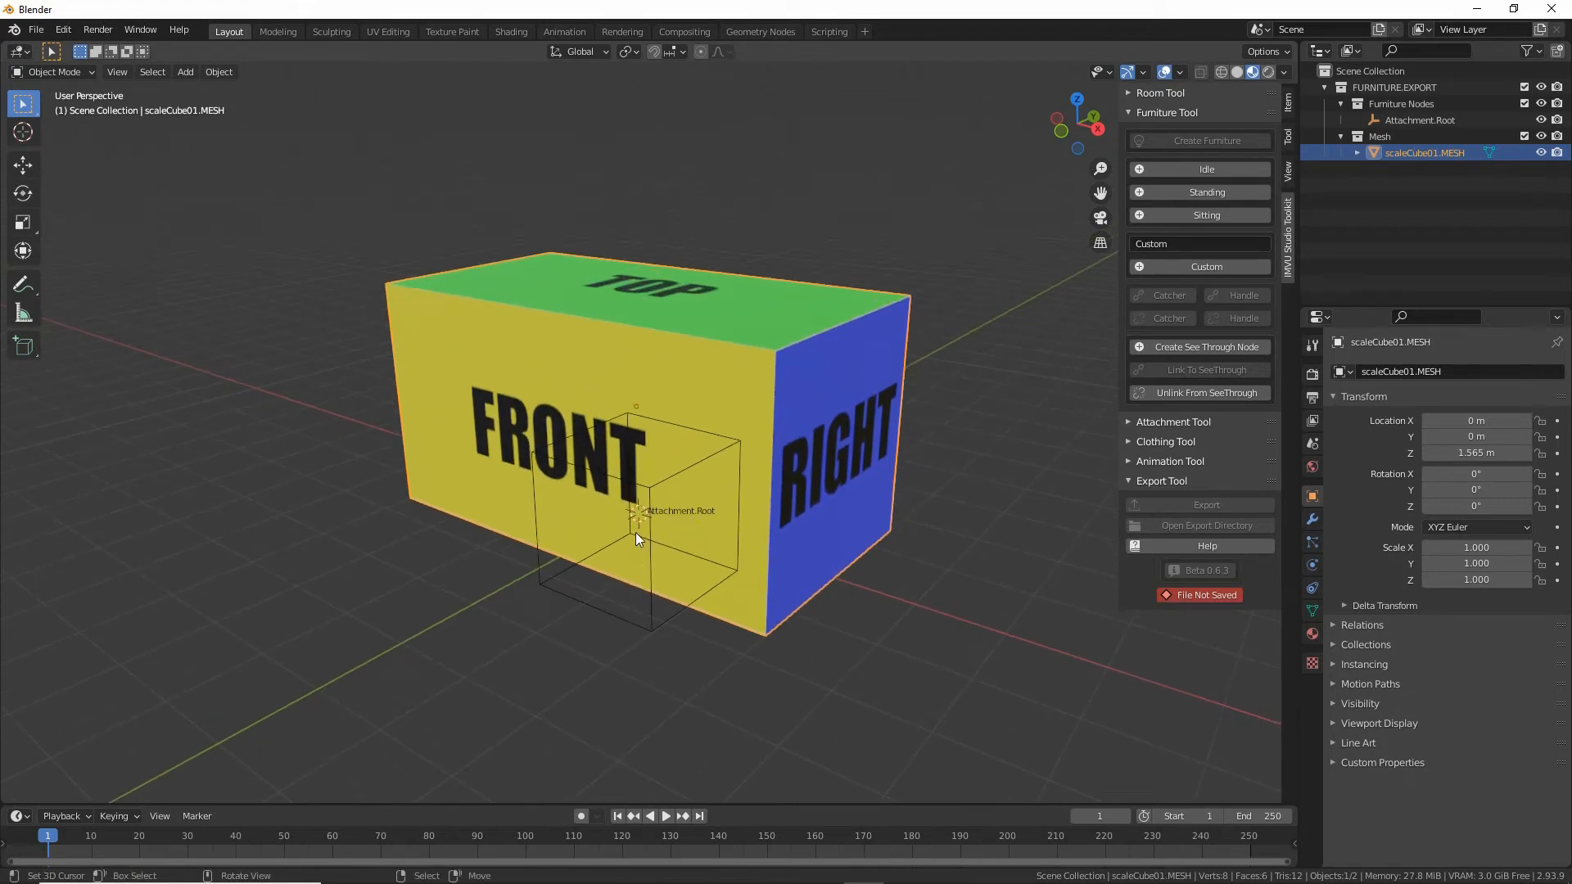
middle_drag(650, 557, 679, 596)
click(679, 604)
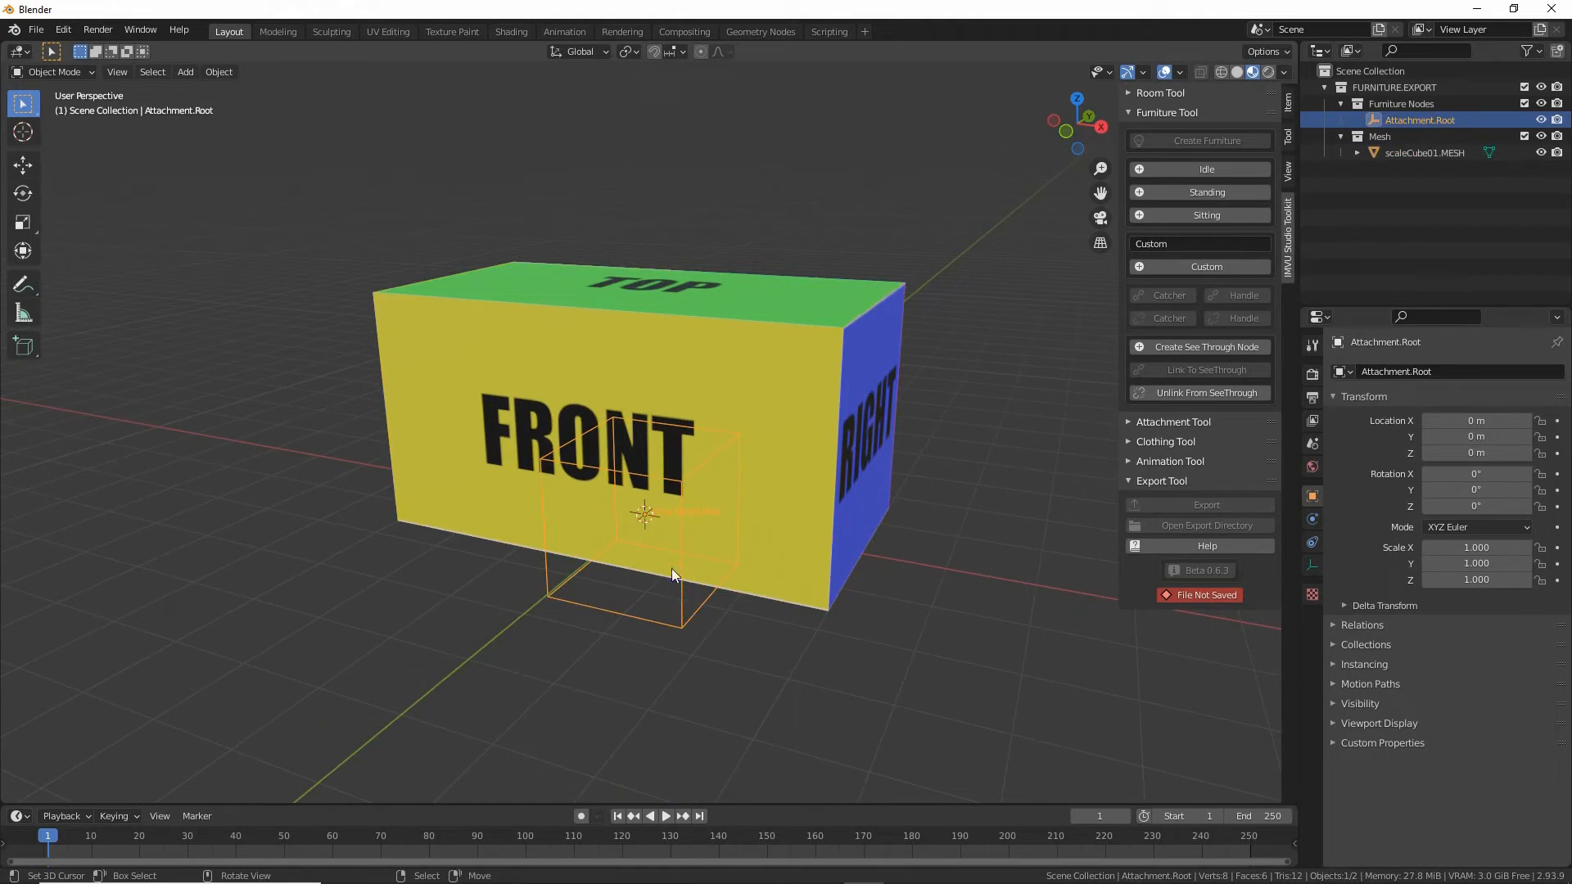
middle_drag(747, 586, 732, 589)
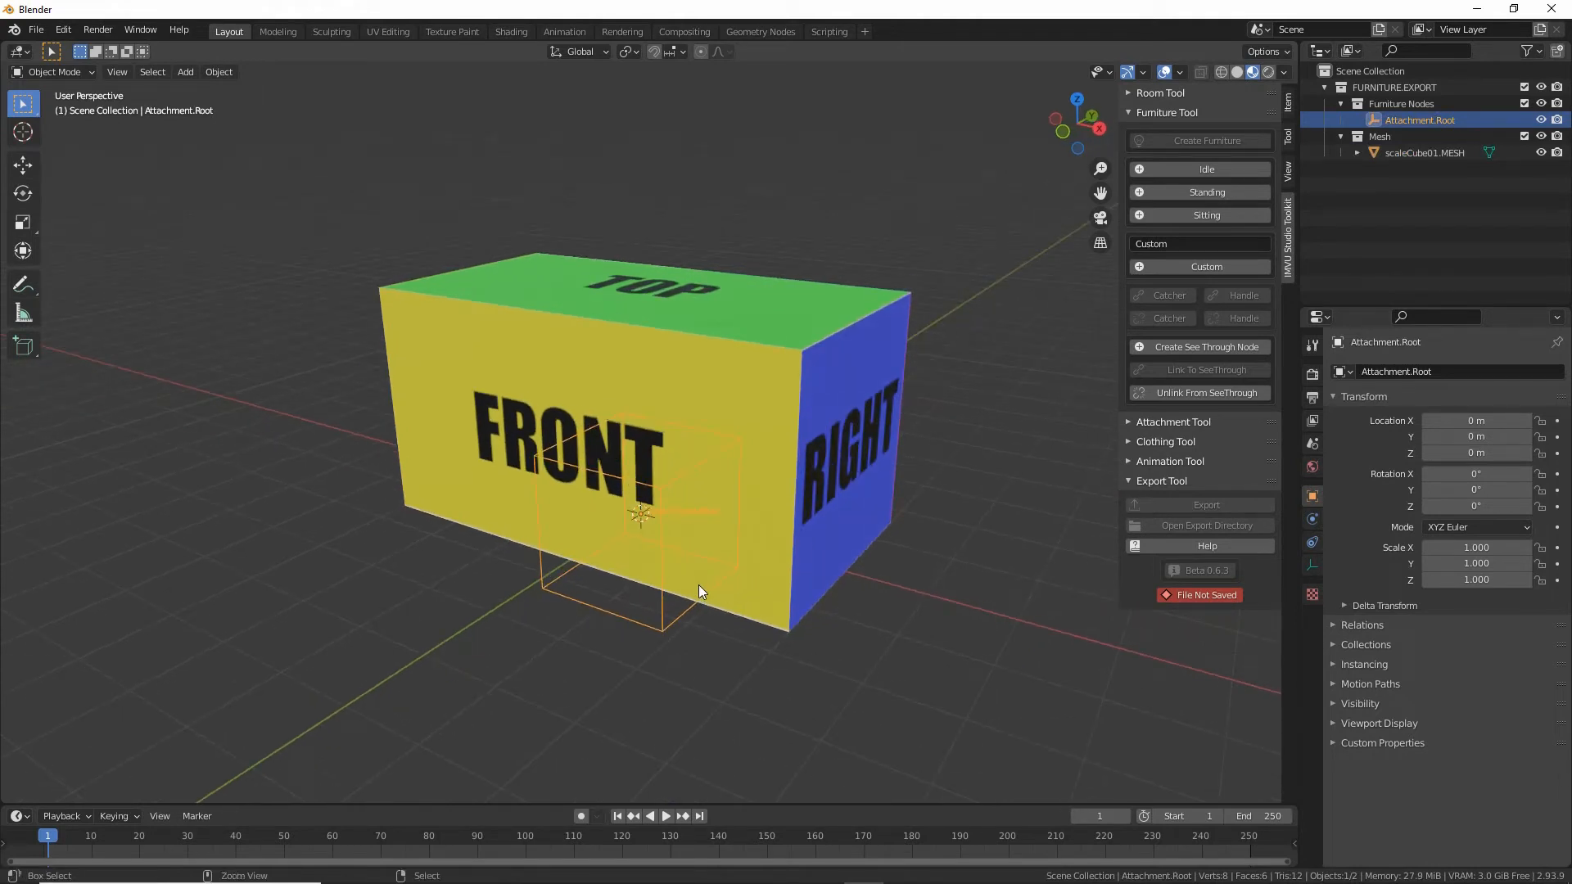
mouse_move(662, 492)
mouse_down()
mouse_move(565, 459)
mouse_move(539, 581)
mouse_move(668, 640)
mouse_move(678, 493)
mouse_move(734, 438)
mouse_move(739, 565)
mouse_move(693, 639)
mouse_up()
mouse_move(601, 420)
mouse_down()
mouse_move(543, 439)
mouse_move(708, 432)
mouse_up()
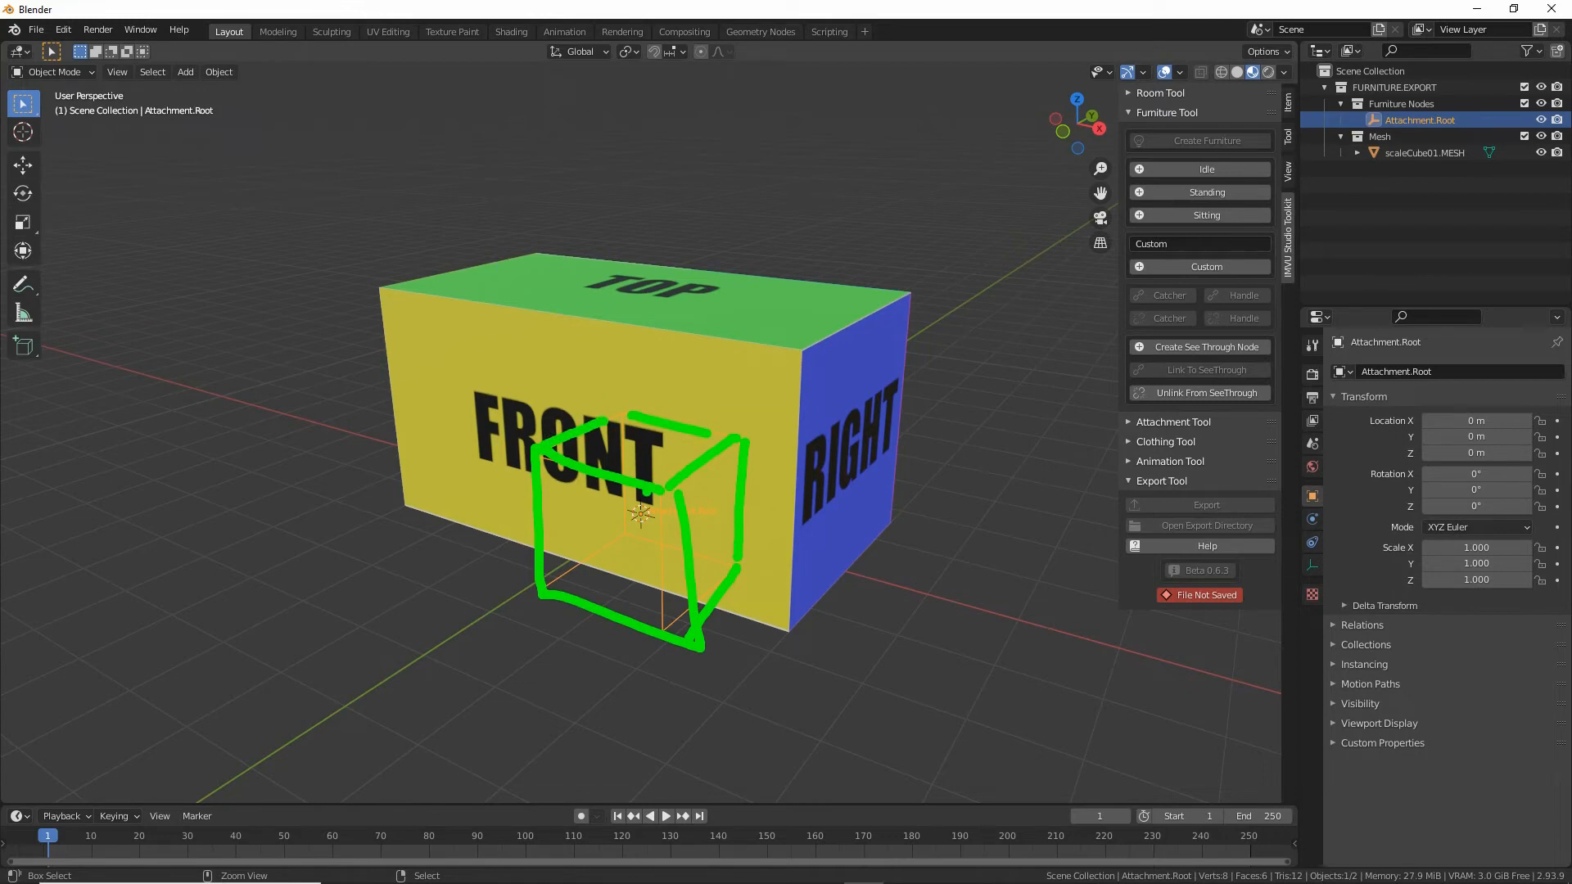
key(Escape)
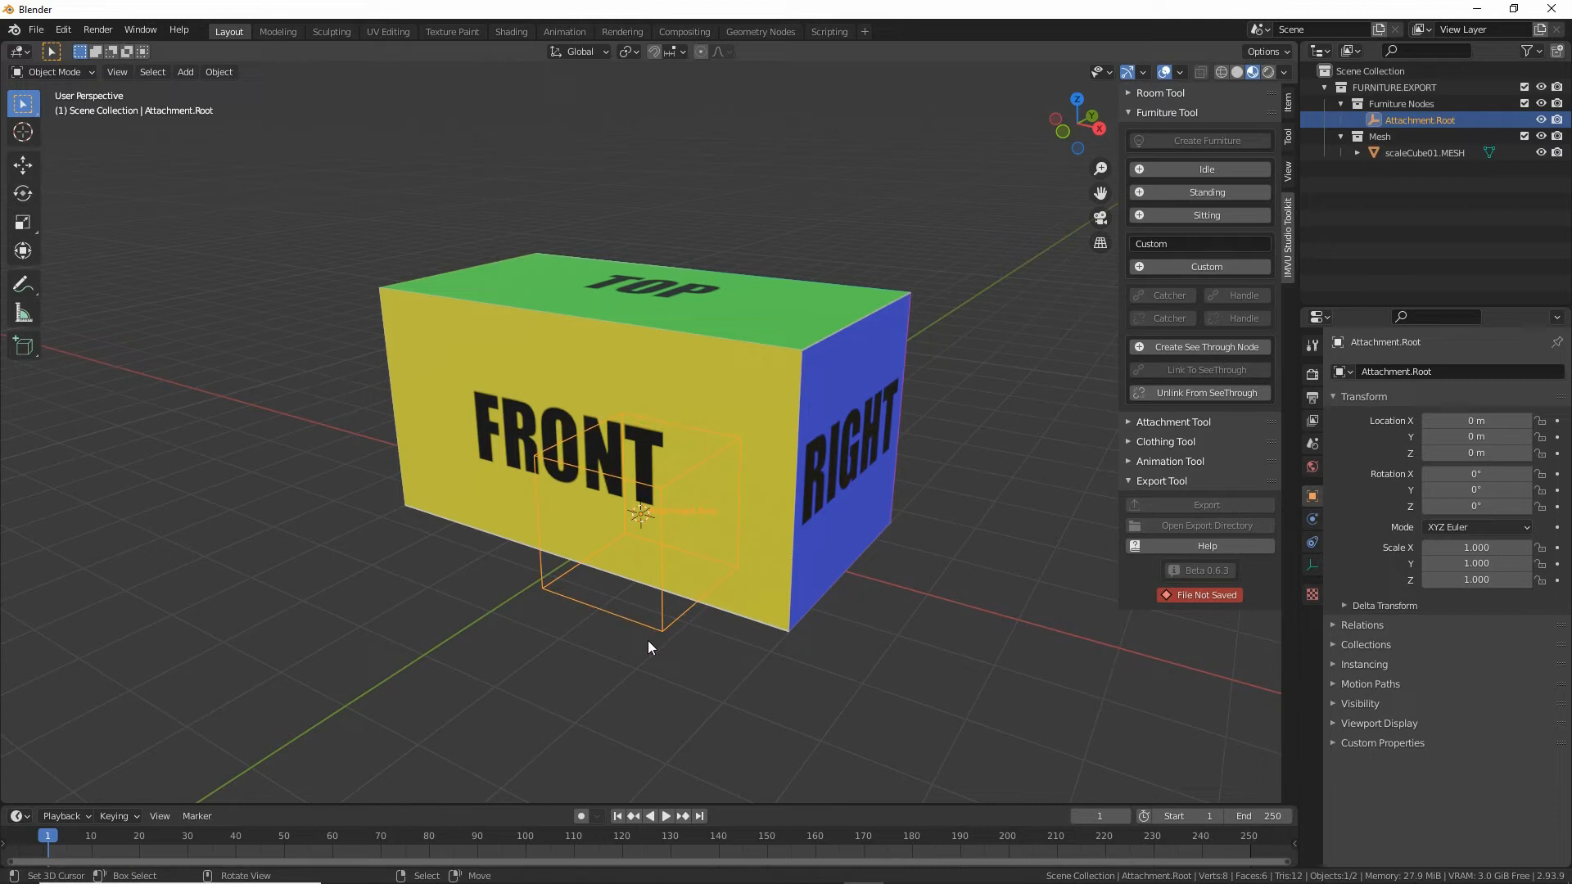
middle_drag(666, 641, 722, 628)
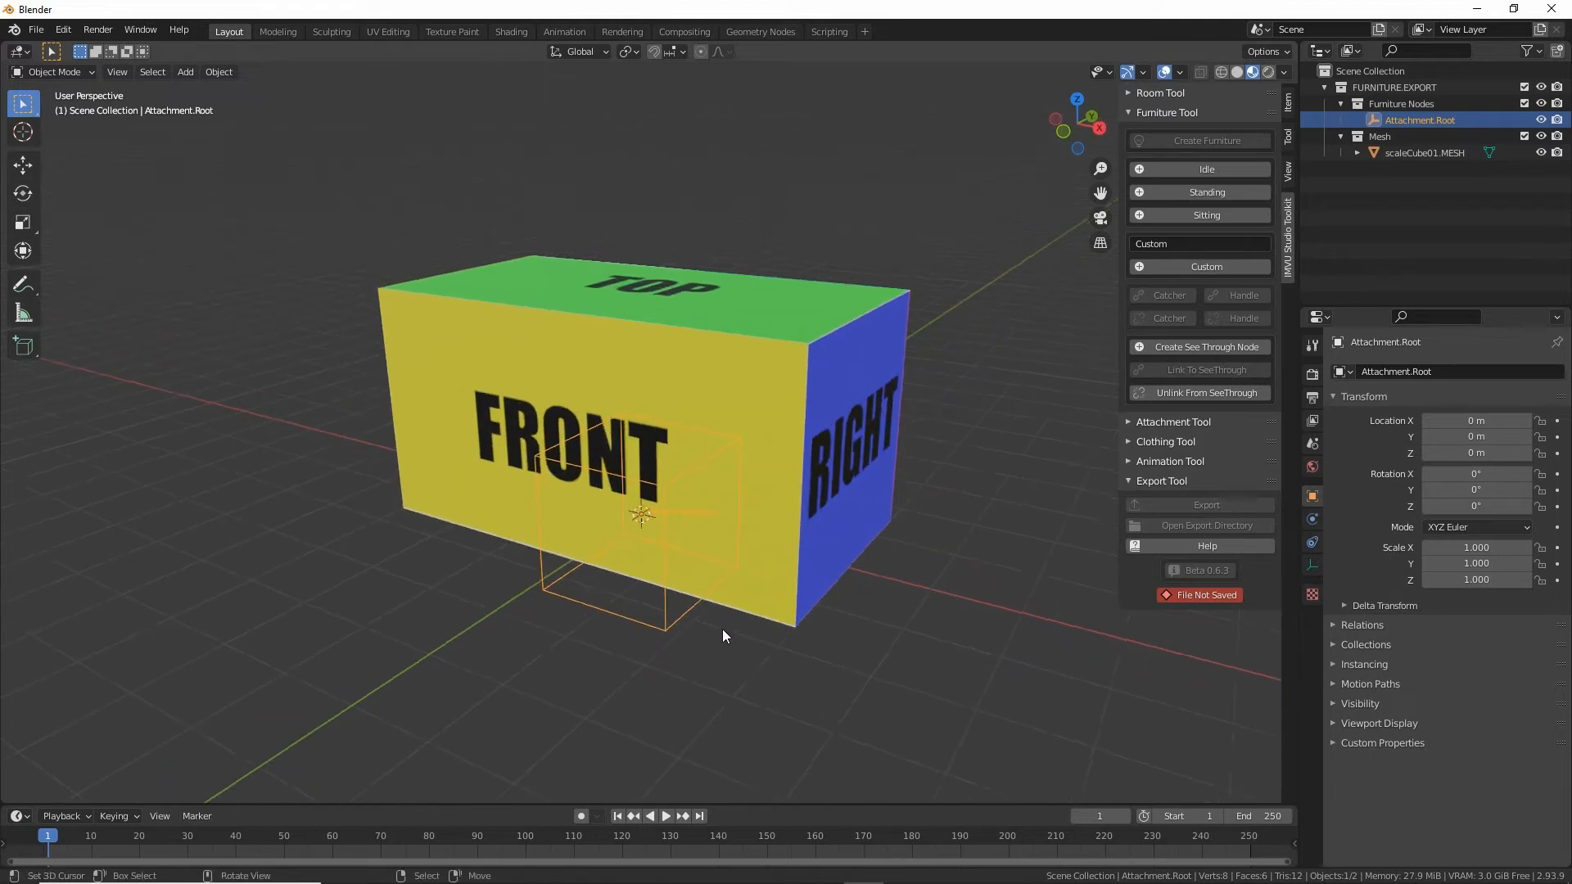
Duplicate the Attachment.Root node, leaving the copy in the same place as the original.
click(665, 626)
click(218, 72)
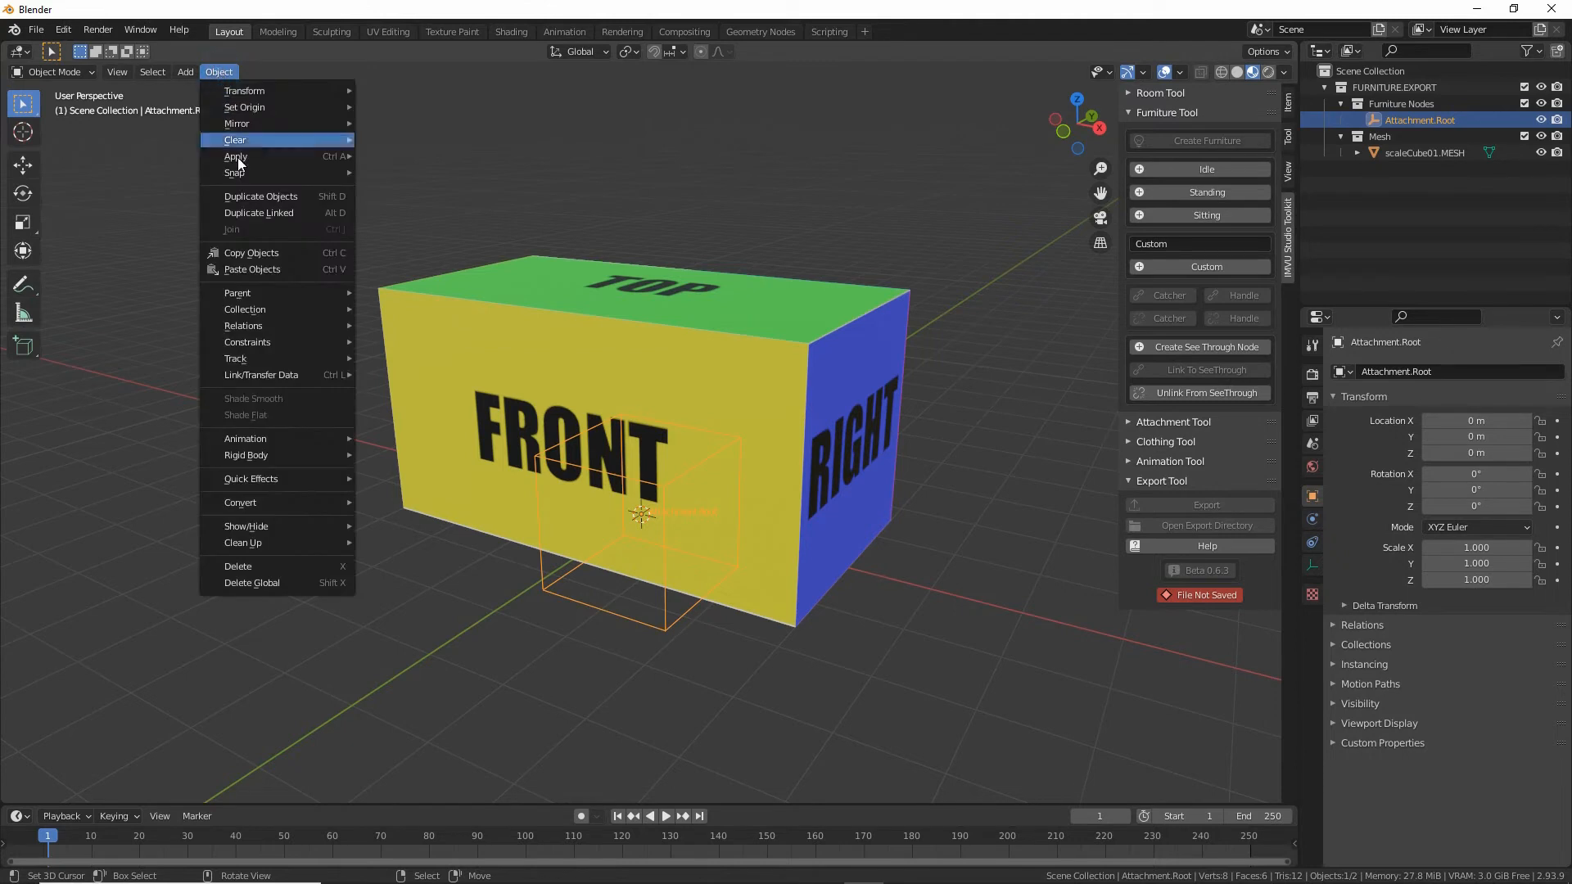
key(ctrl+2)
drag(225, 207, 293, 207)
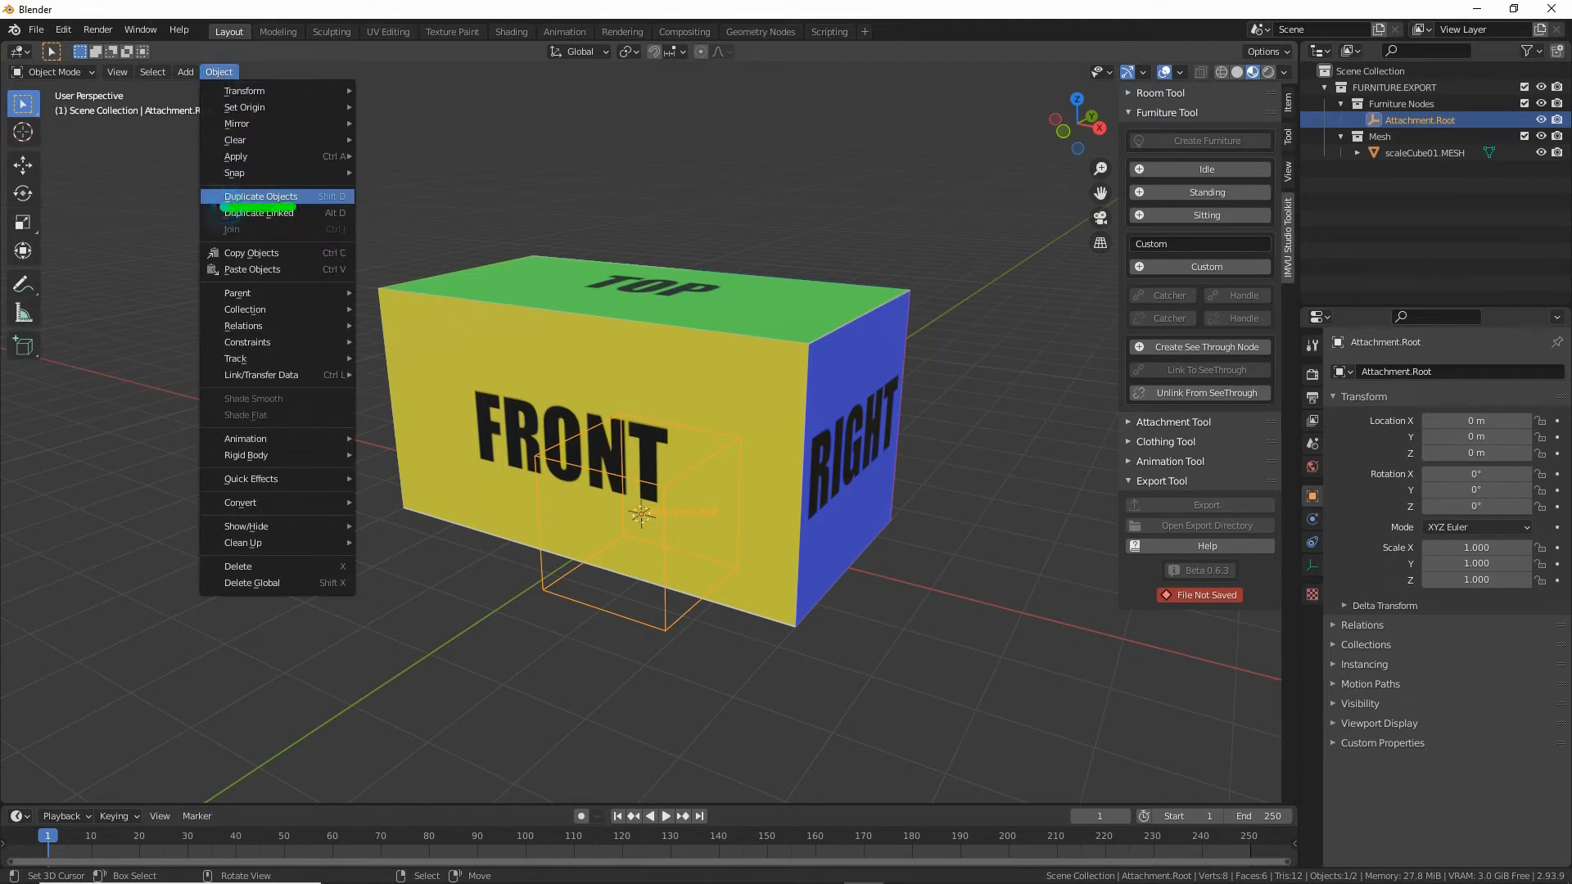
drag(200, 84, 243, 85)
key(Escape)
click(280, 196)
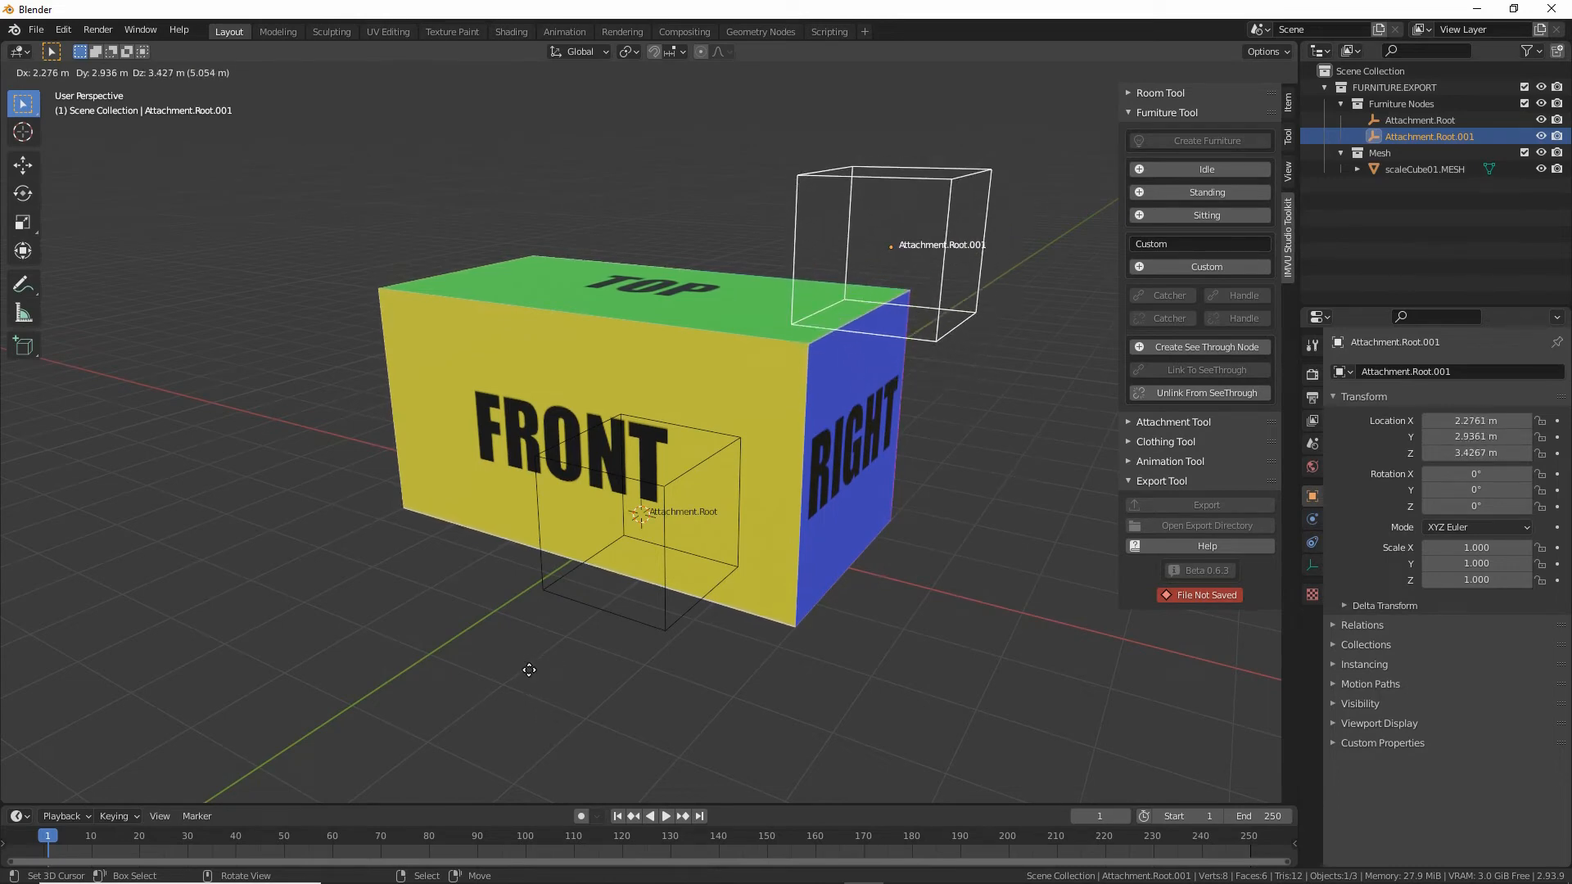
key(Escape)
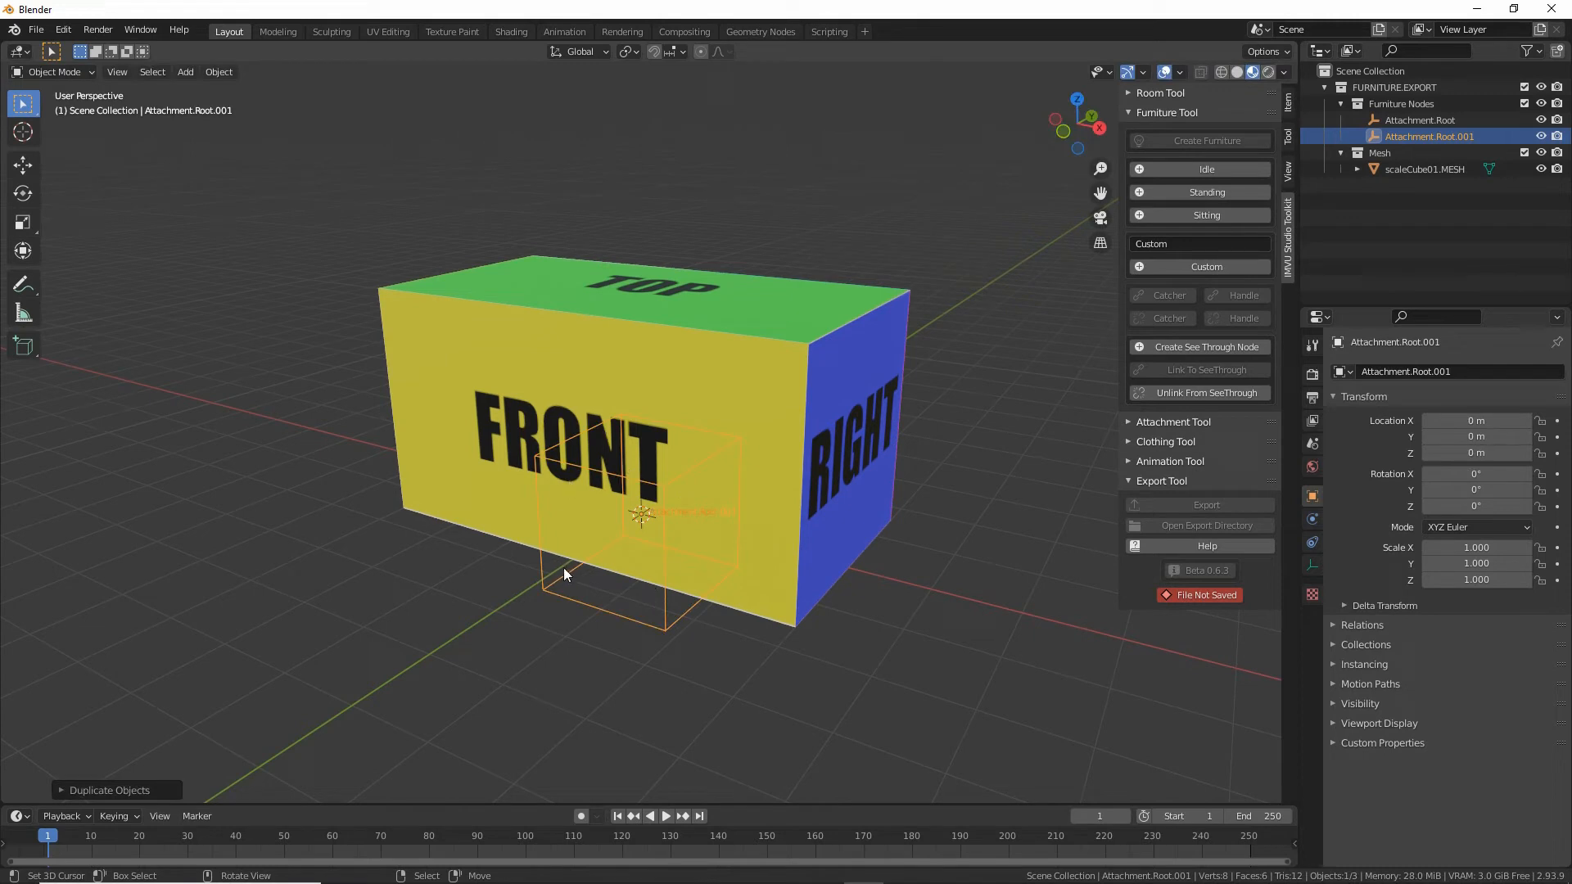
Move the duplicated node straight up along Z to 4 m, above the scale cube.
shift+middle_drag(524, 512, 524, 556)
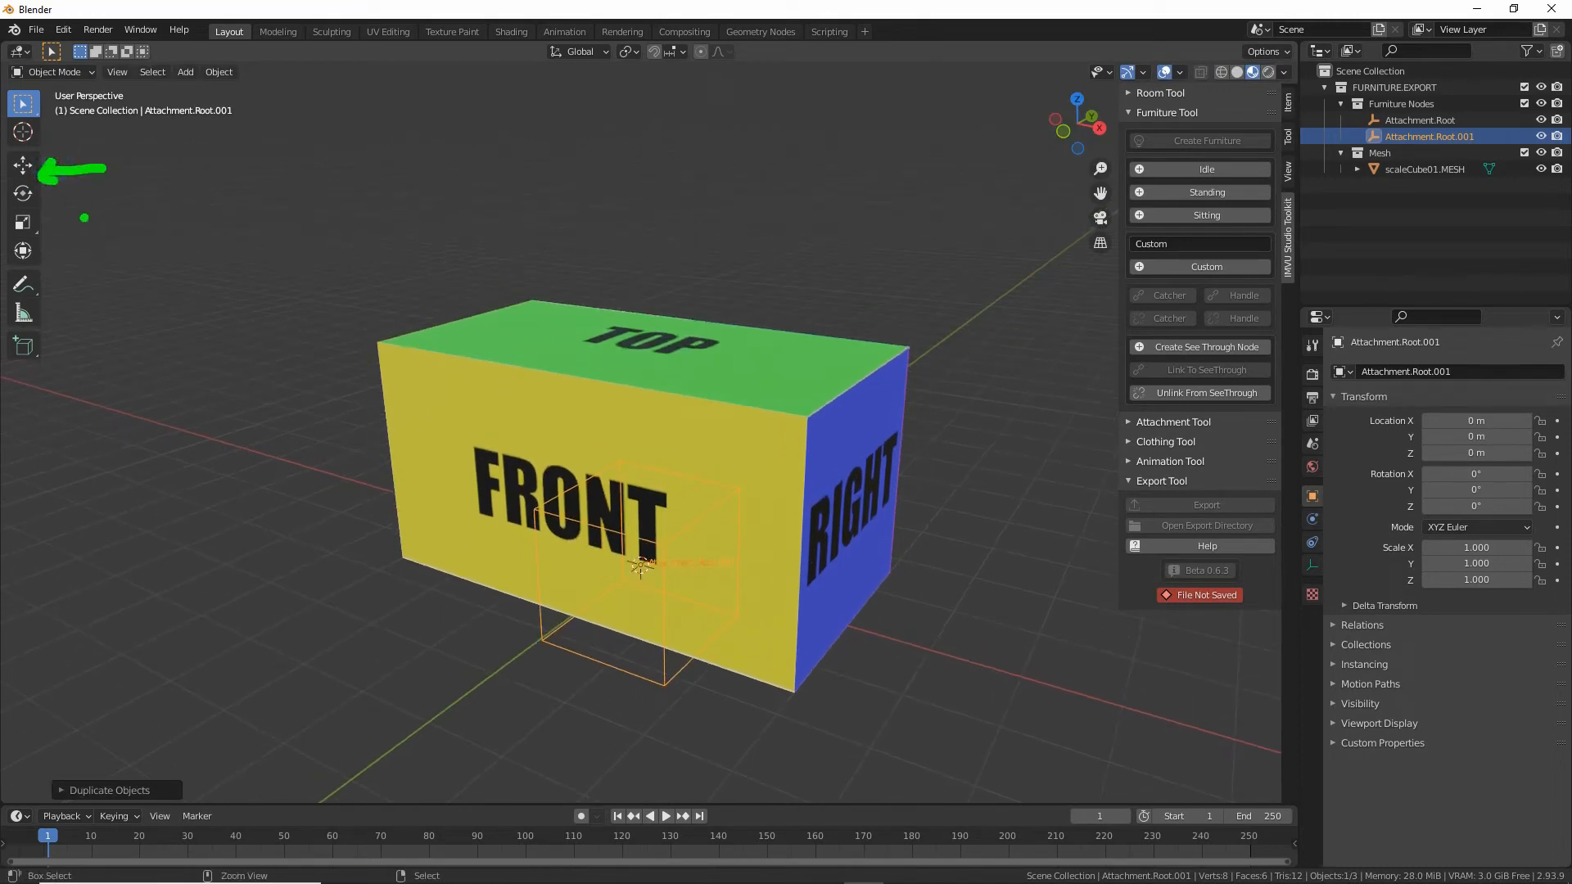
click(22, 166)
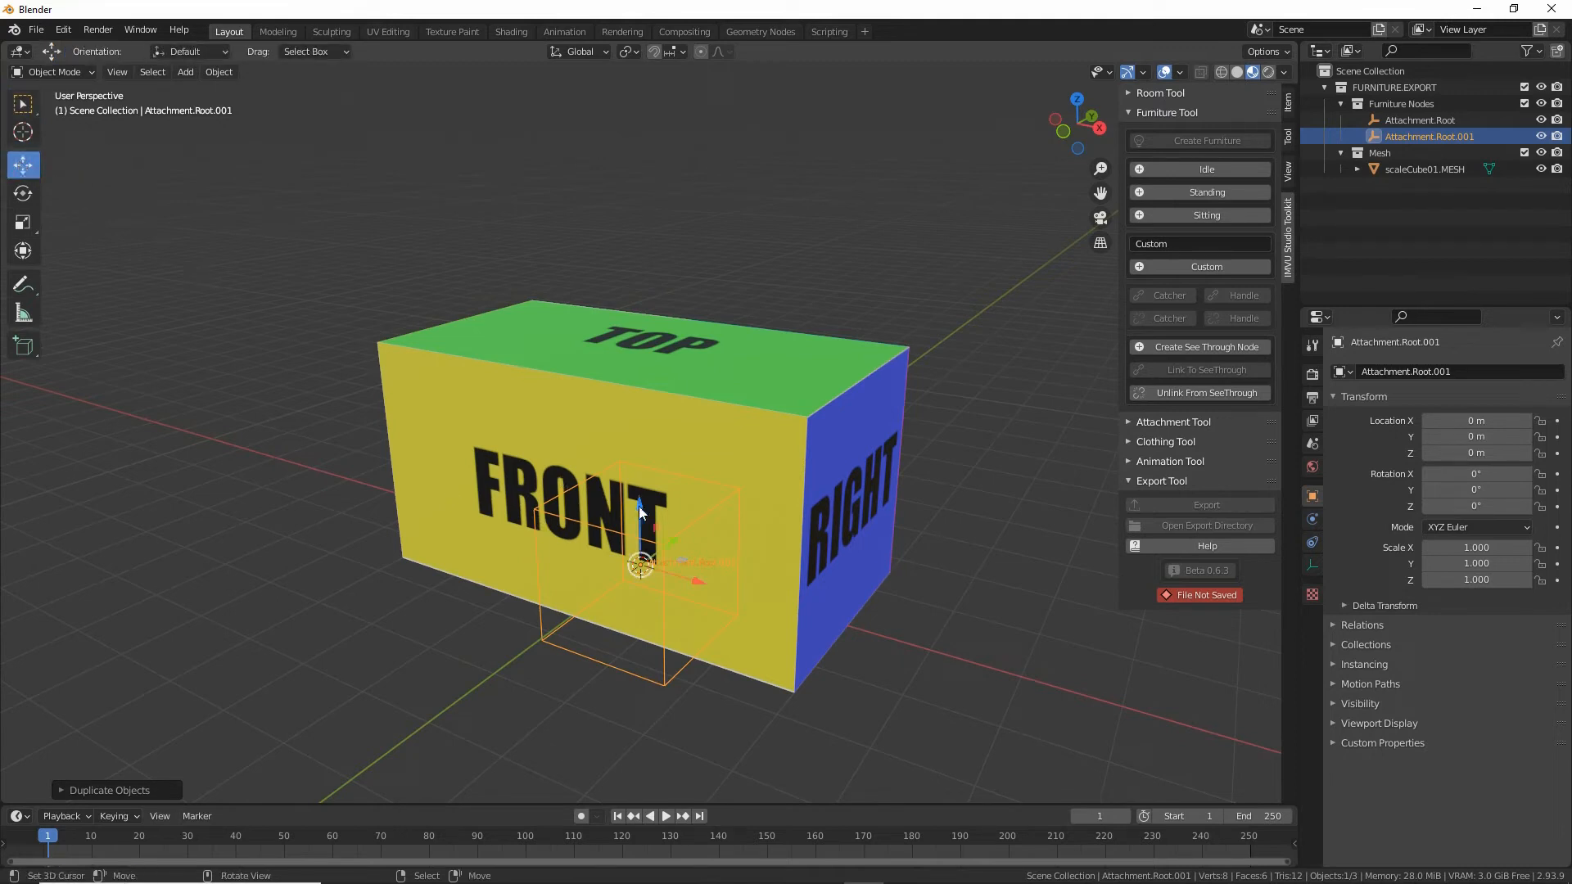
drag(629, 400, 627, 254)
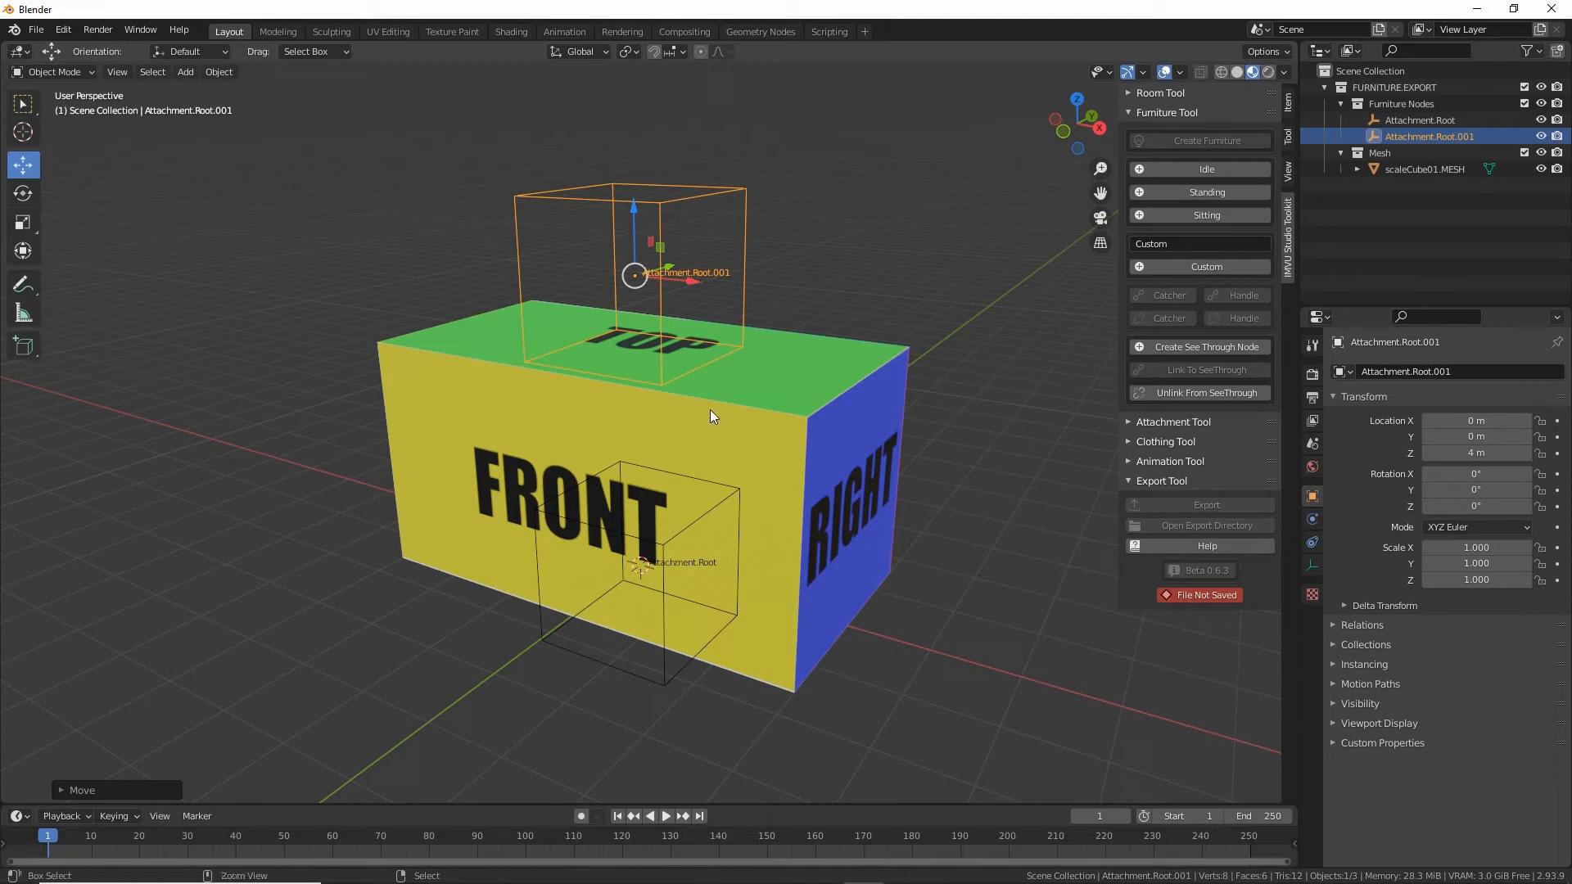
Rename the duplicated node Attachment.Root.001 as "spinner".
key(ctrl+2)
drag(1380, 150, 1474, 150)
key(Escape)
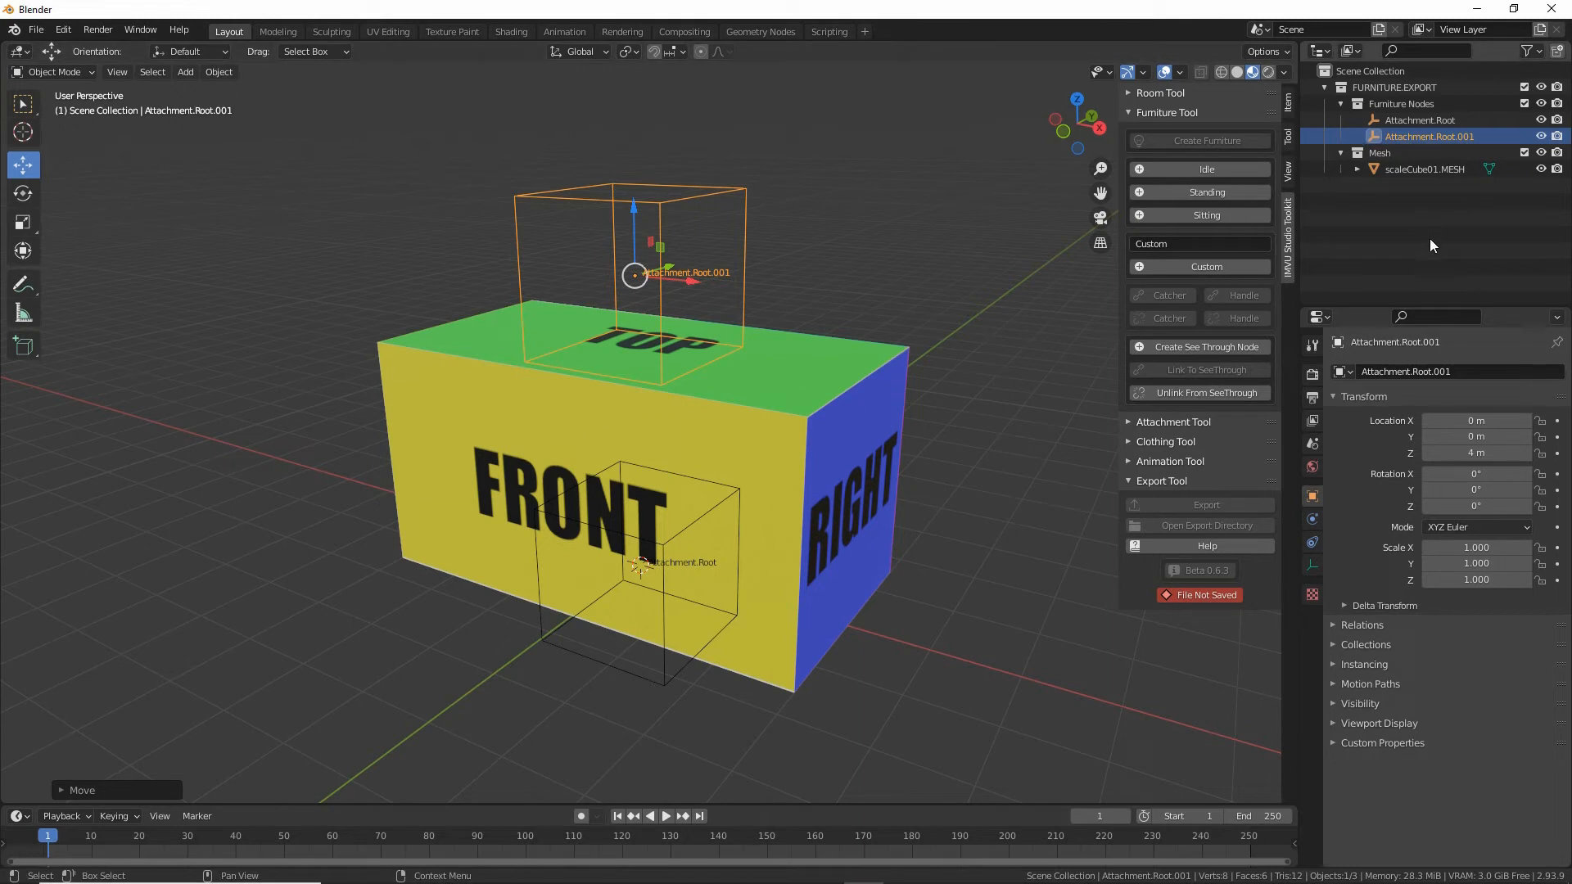
double_click(1423, 136)
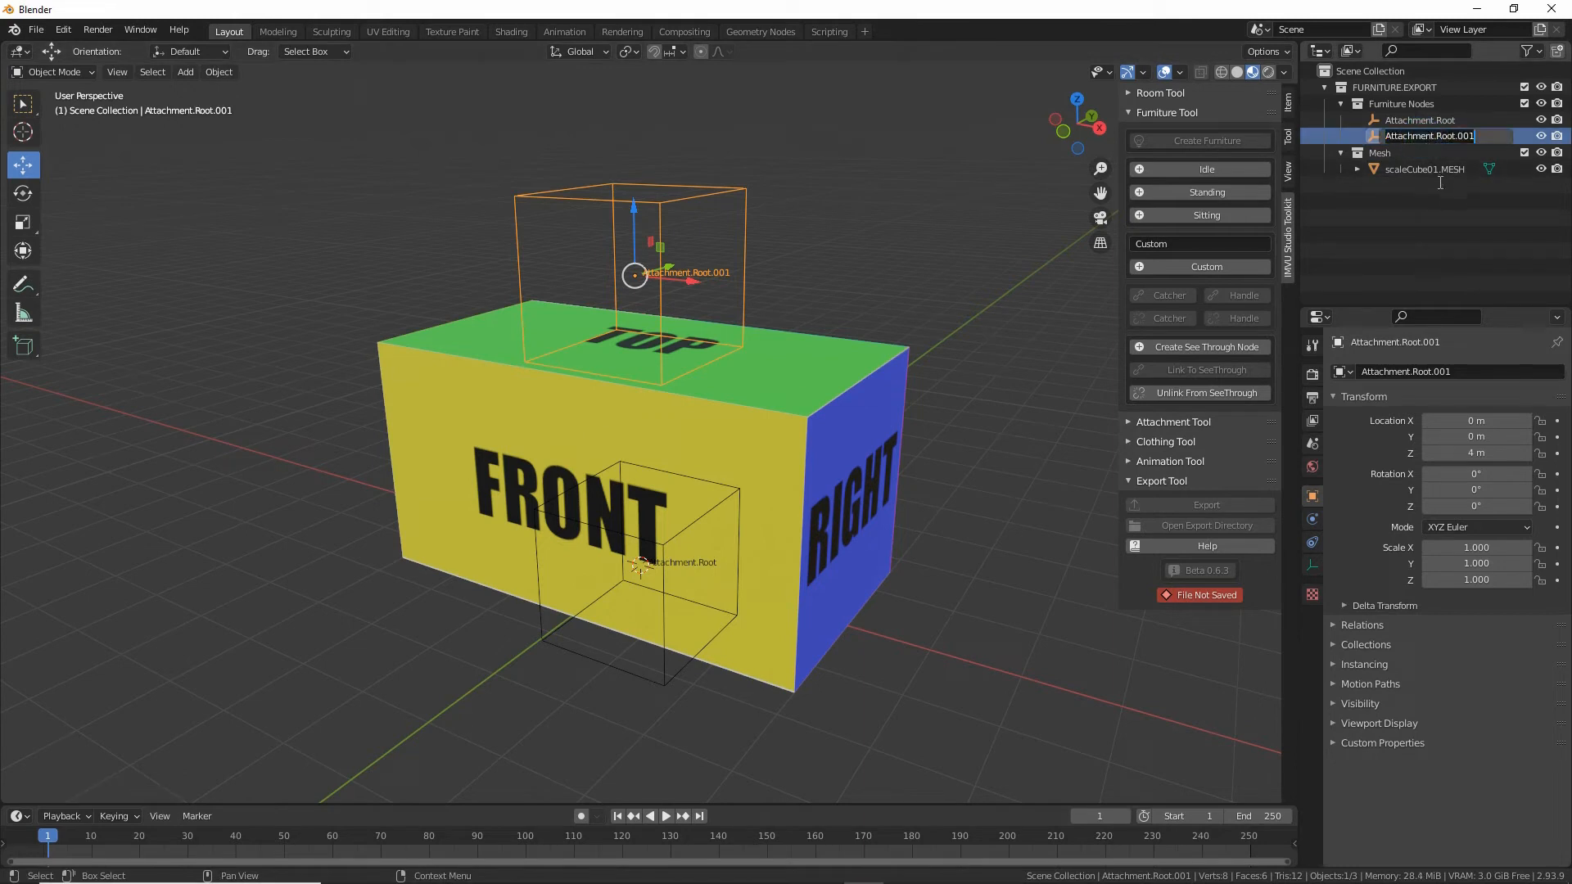
text(spinner)
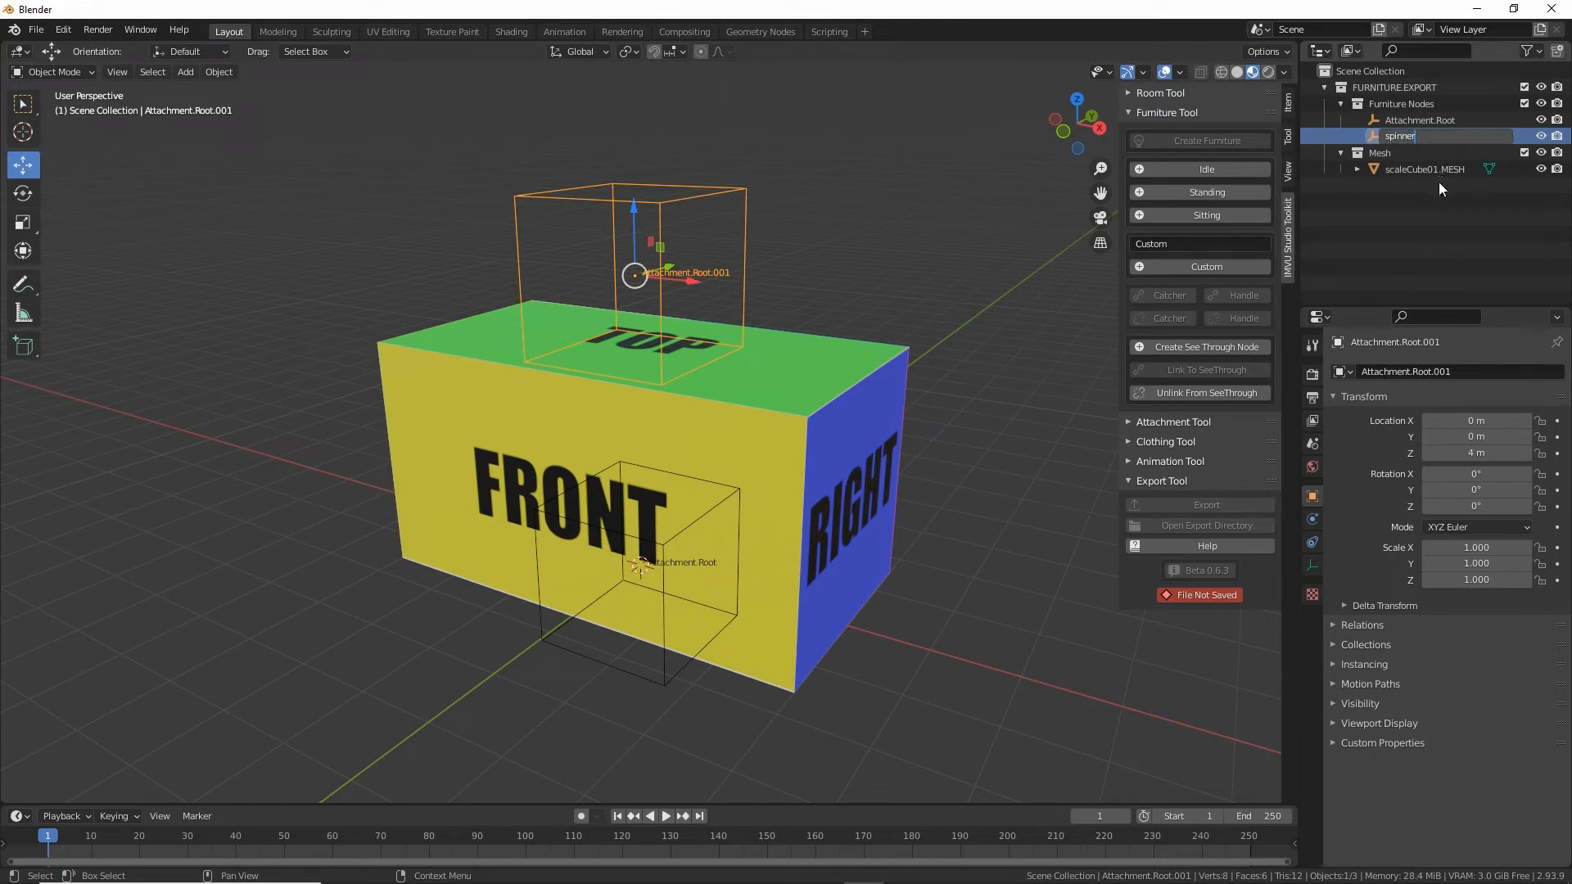
key(Return)
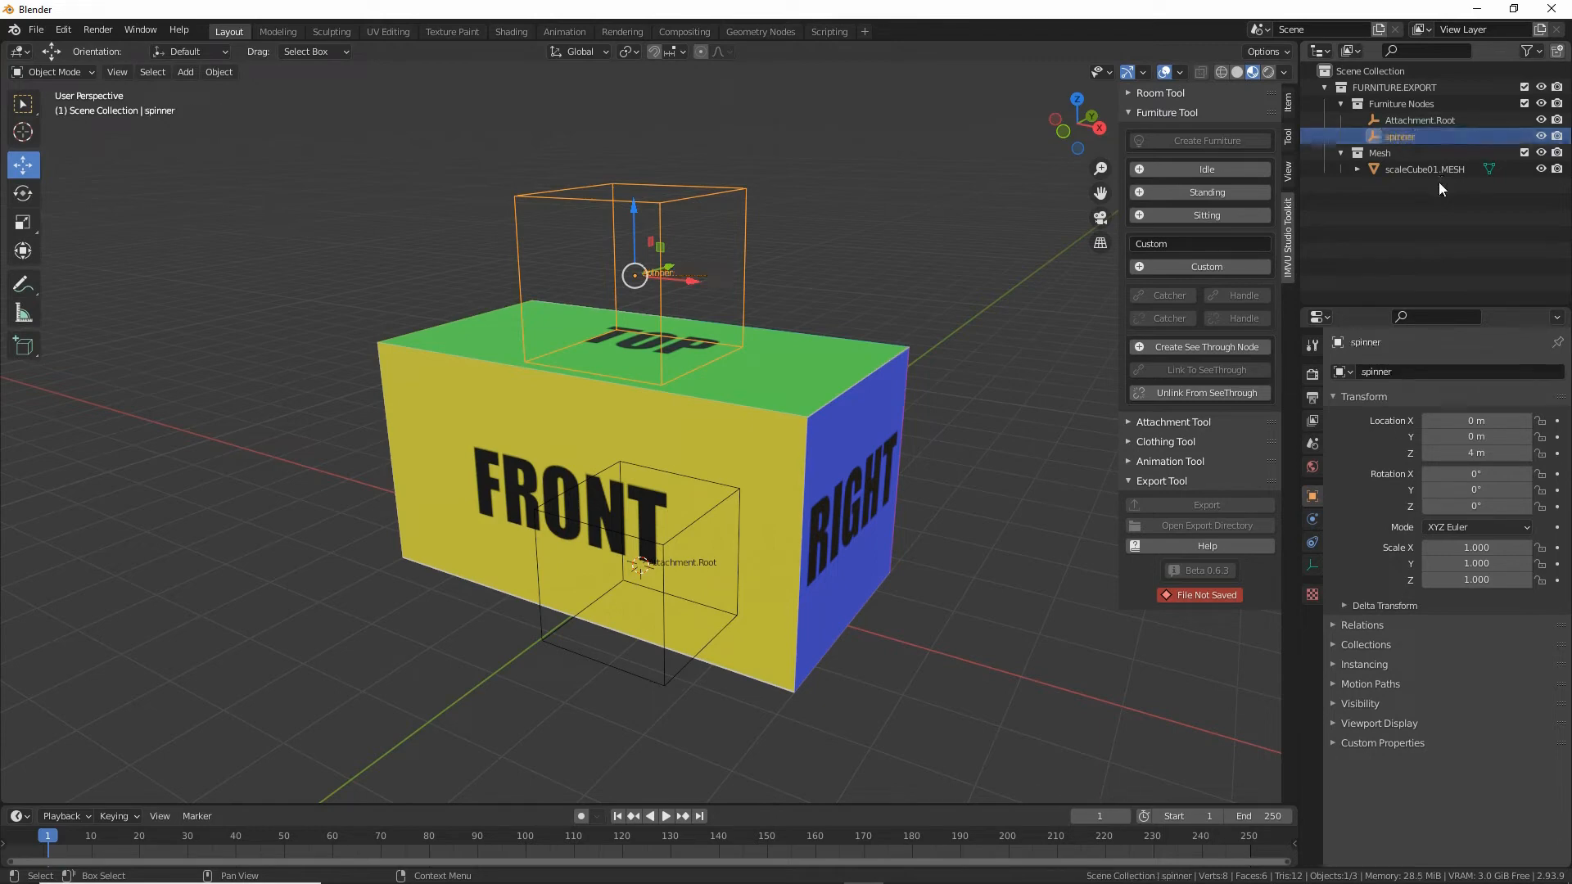
mouse_move(841, 548)
middle_down()
mouse_move(664, 546)
mouse_move(852, 550)
middle_up()
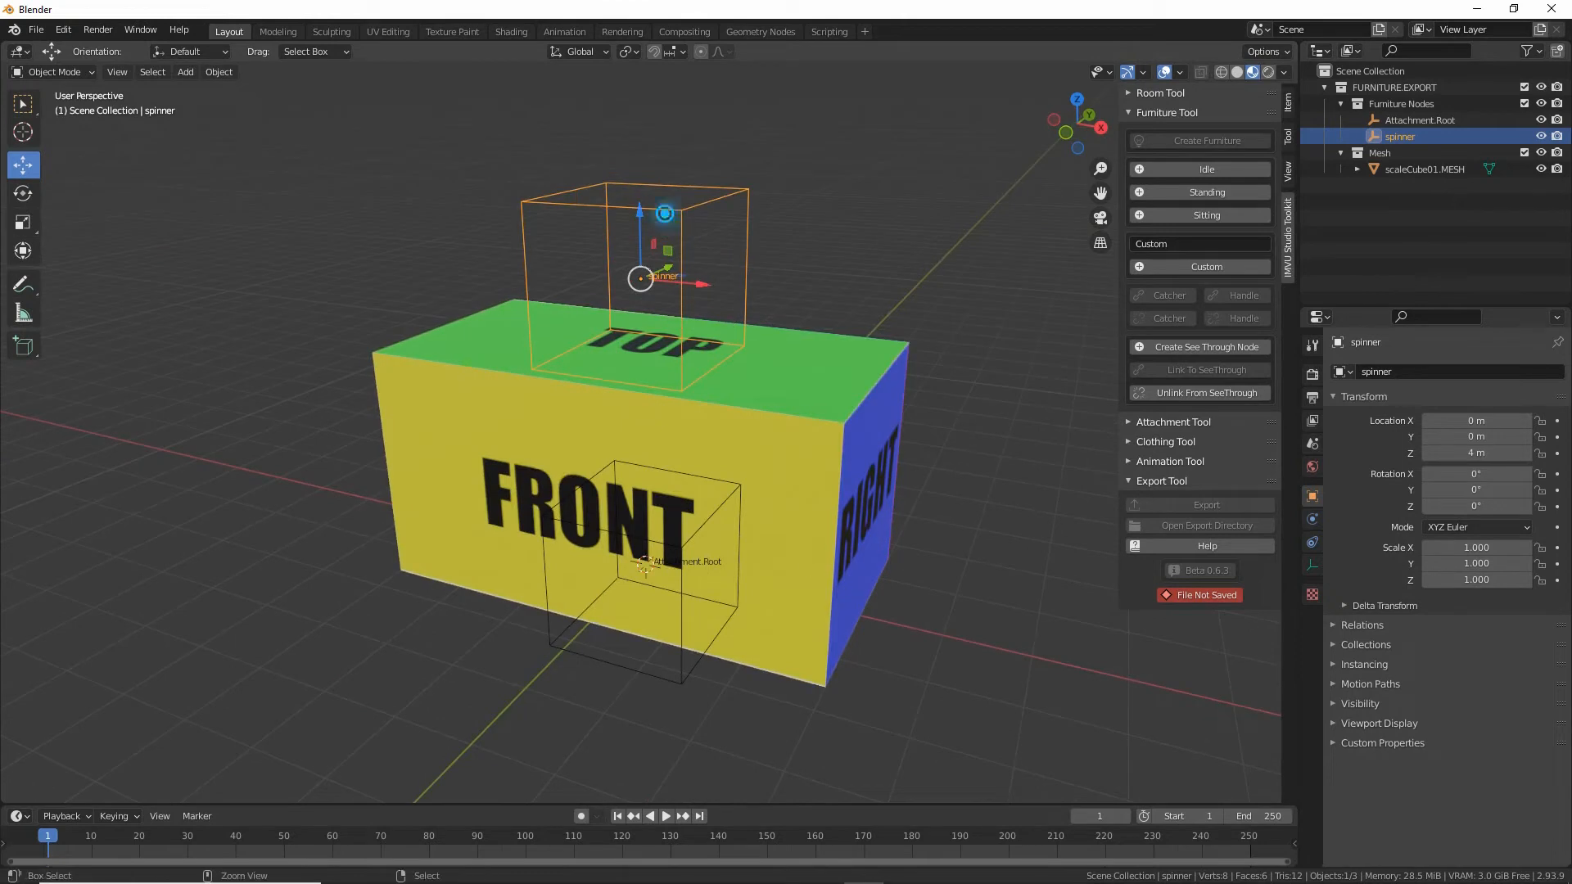
mouse_move(665, 213)
mouse_down()
mouse_move(694, 209)
mouse_move(644, 231)
mouse_up()
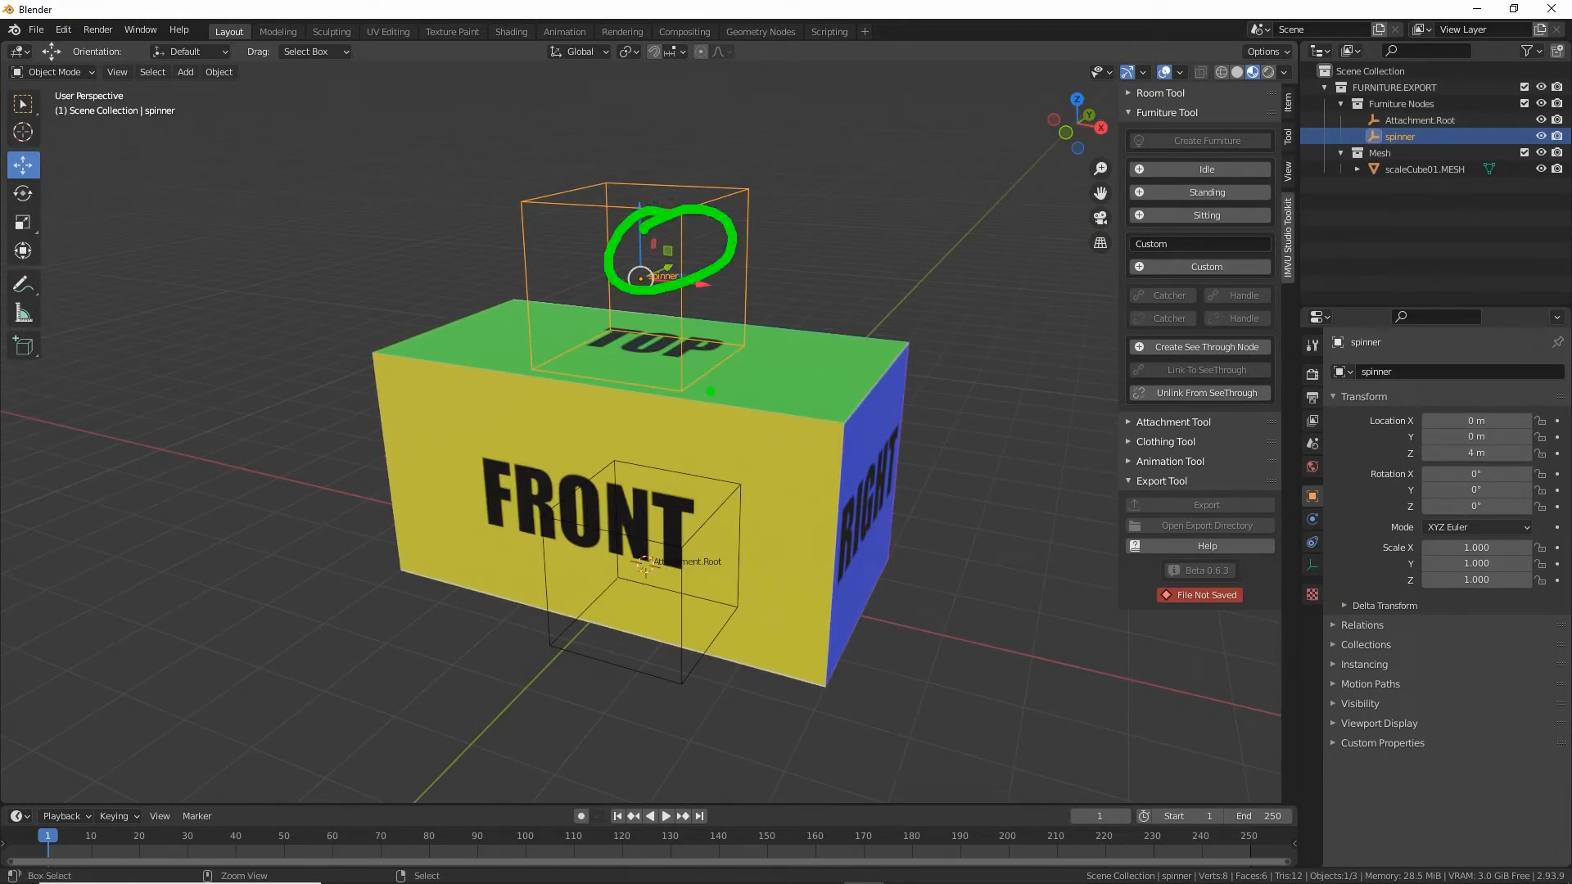
drag(592, 527, 657, 593)
drag(664, 532, 551, 627)
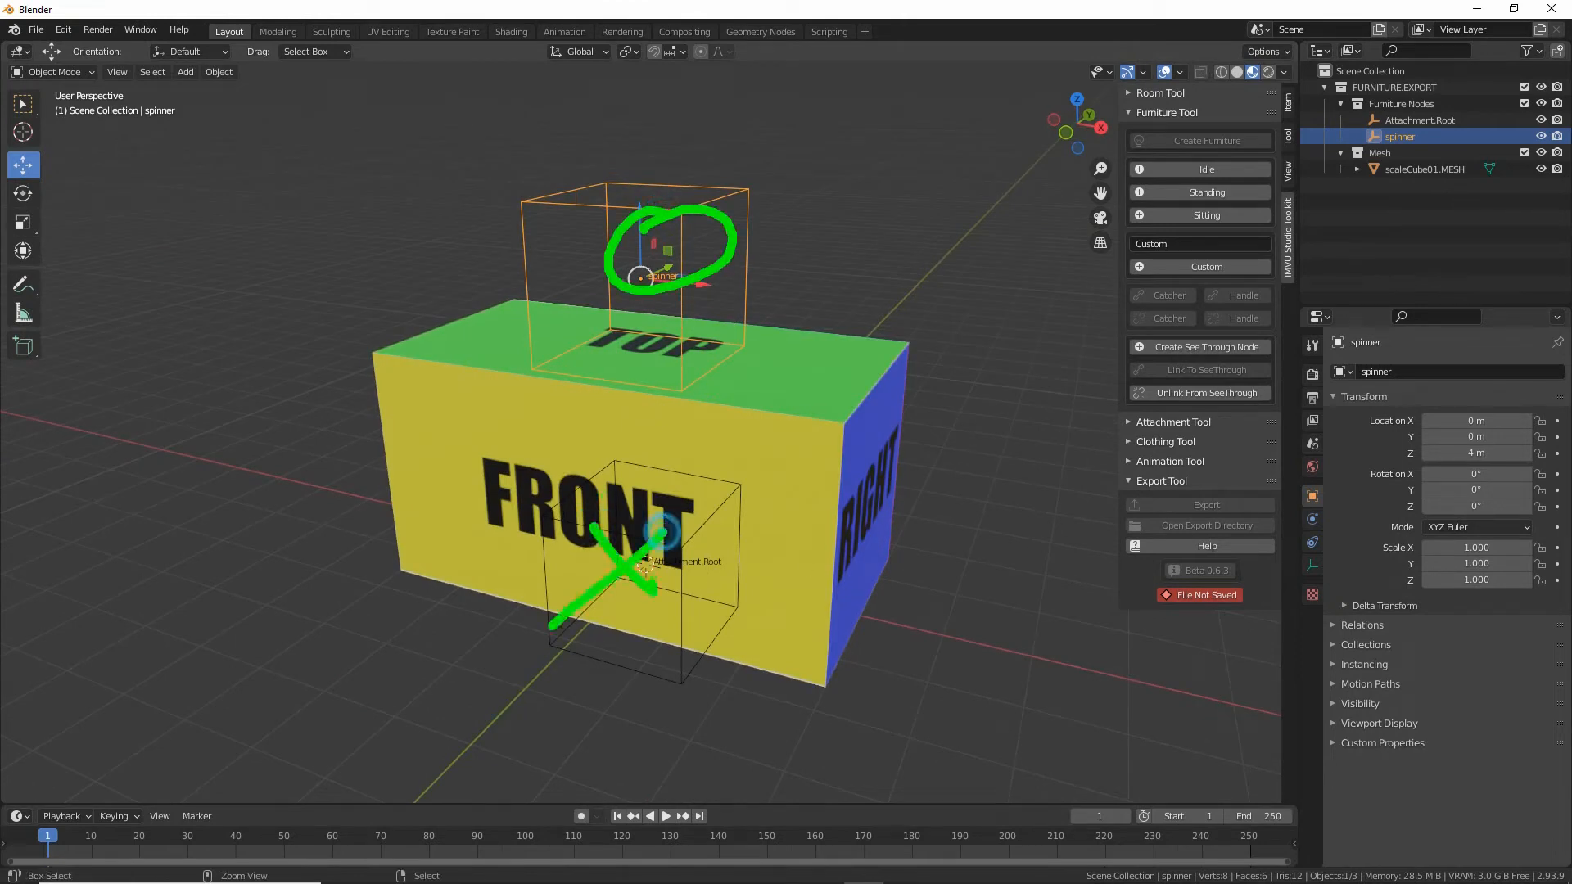
drag(758, 241, 864, 161)
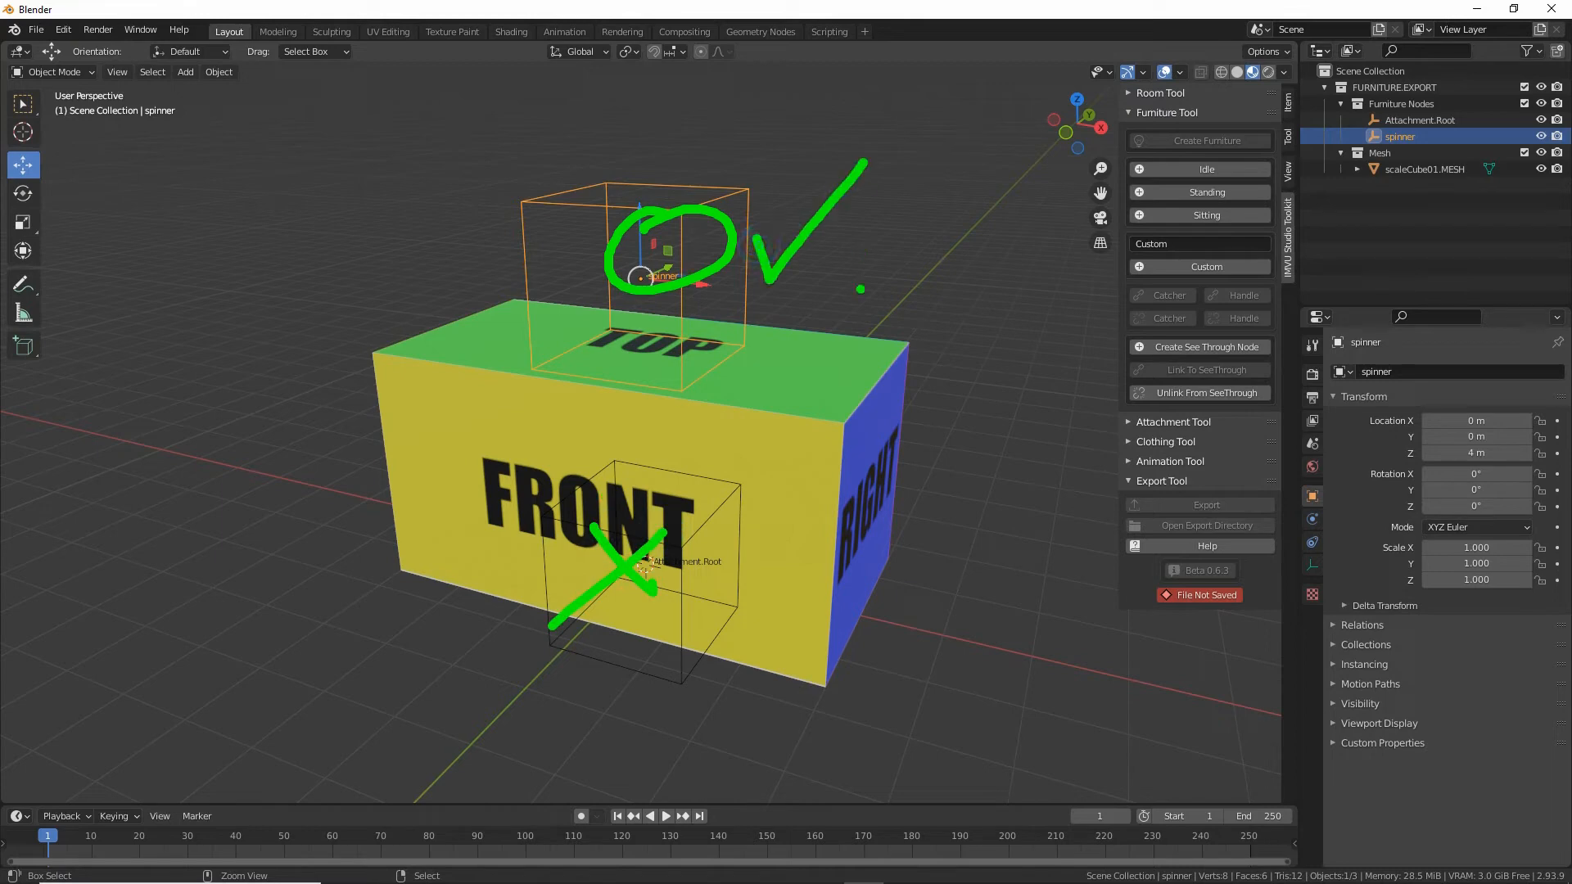
key(Escape)
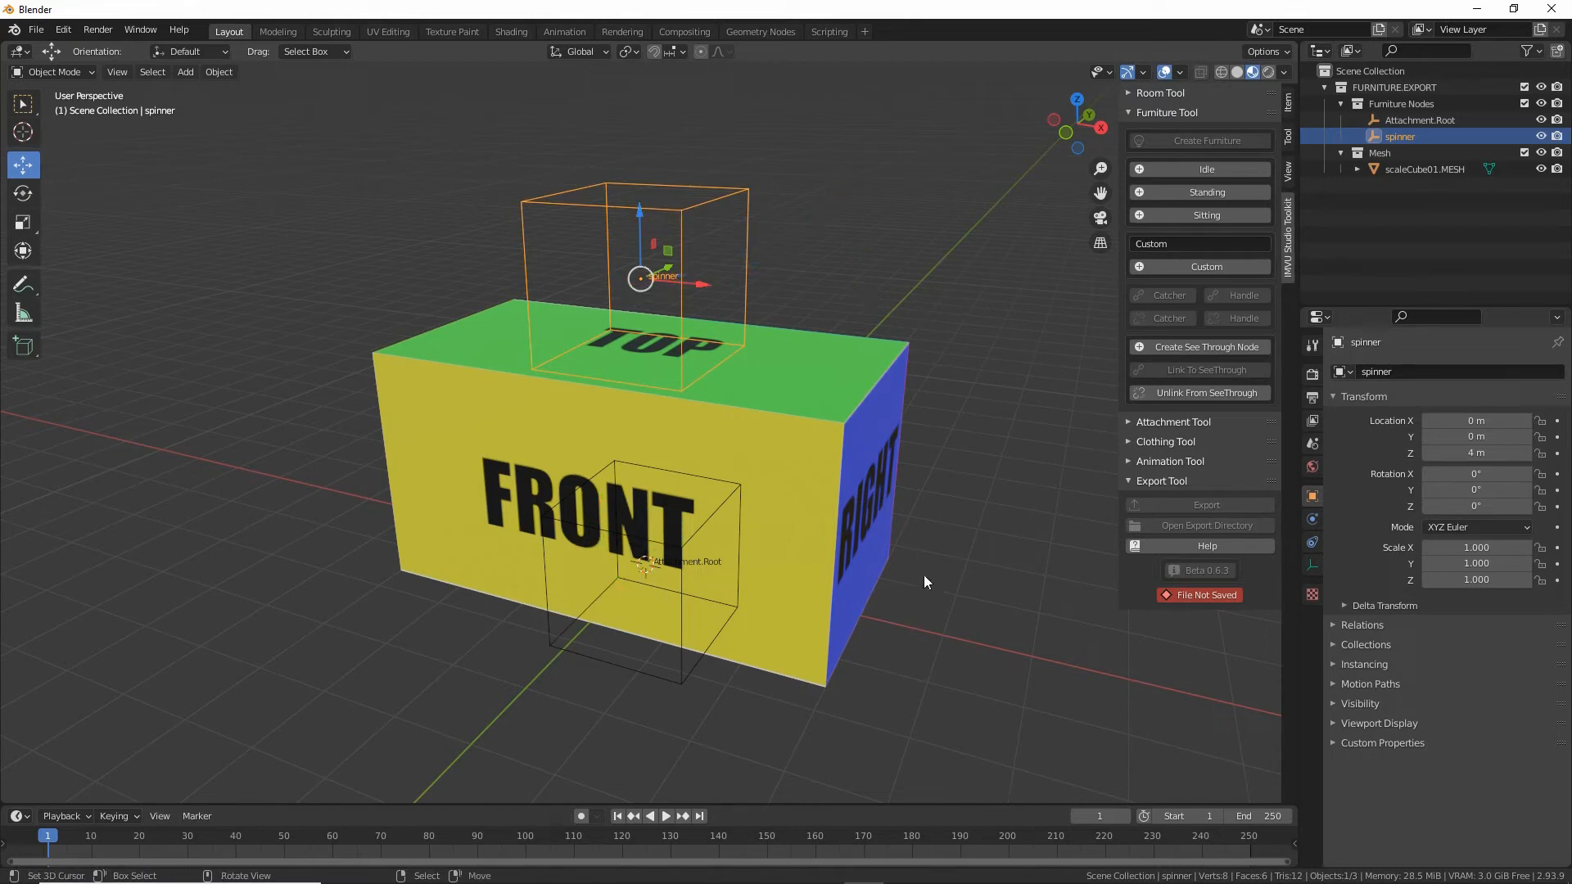
middle_drag(923, 575, 784, 589)
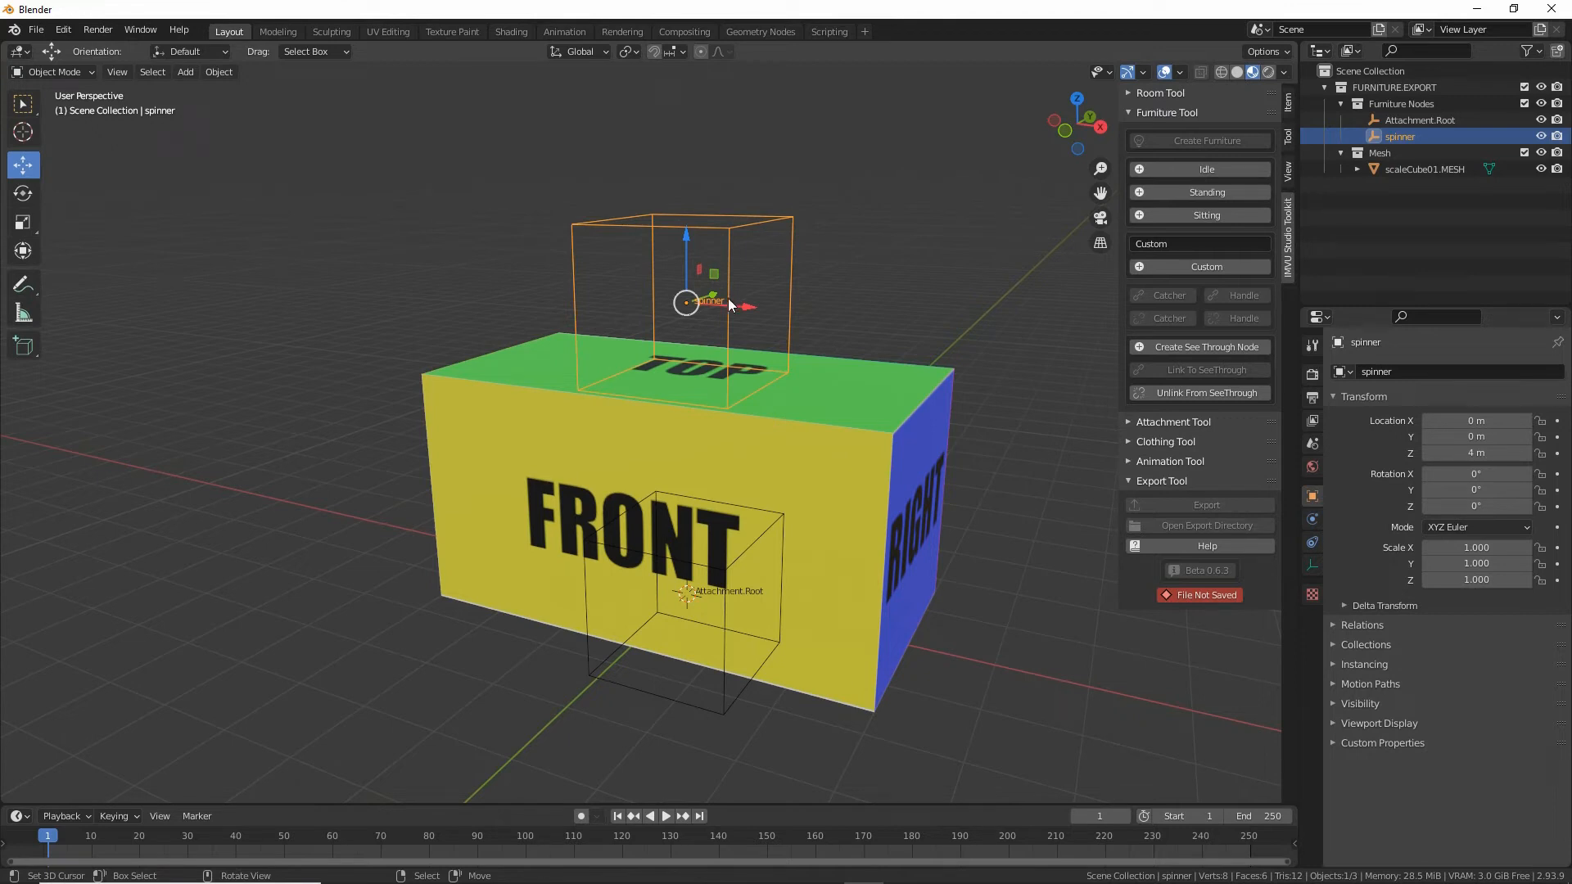
Select the labelled scale cube mesh and switch it to Edit Mode.
click(891, 448)
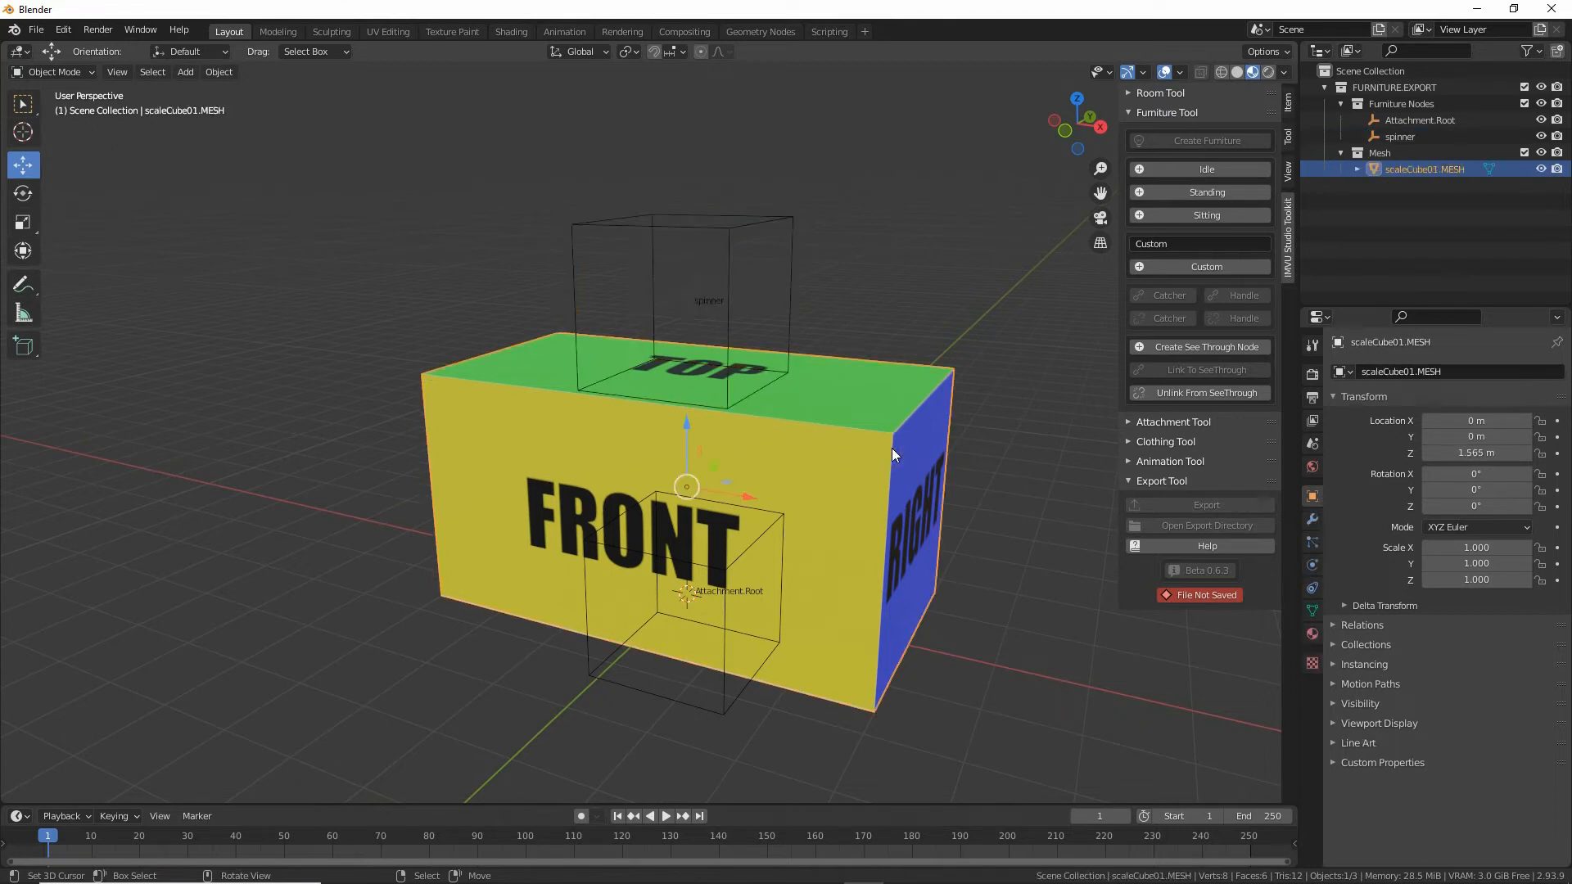
mouse_move(680, 233)
mouse_down()
mouse_move(634, 352)
mouse_move(706, 270)
mouse_up()
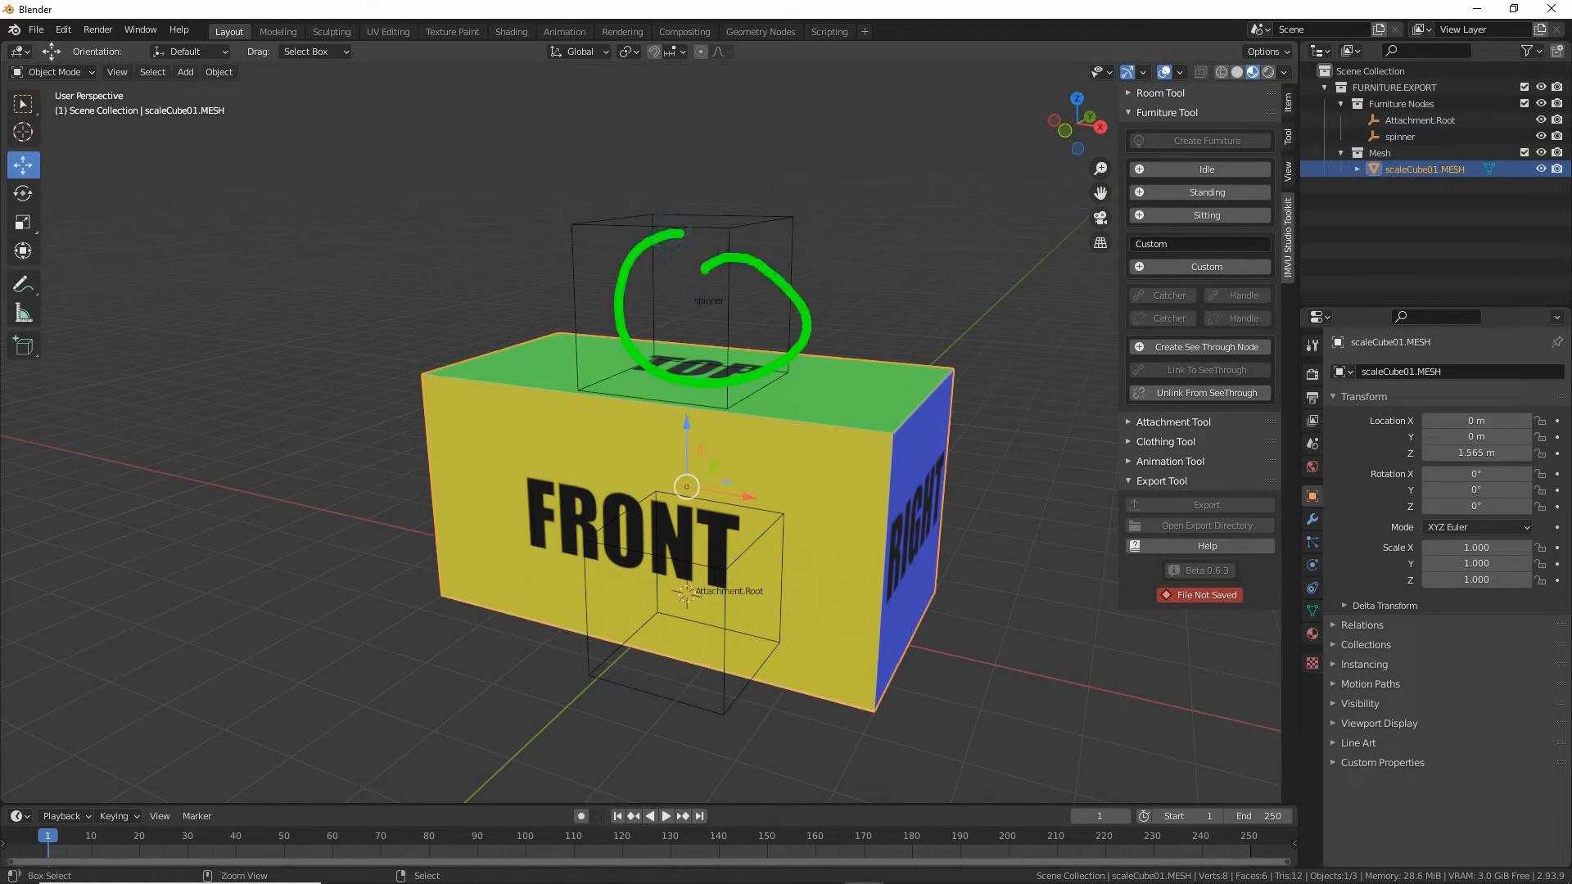
drag(860, 453, 950, 524)
drag(938, 453, 851, 548)
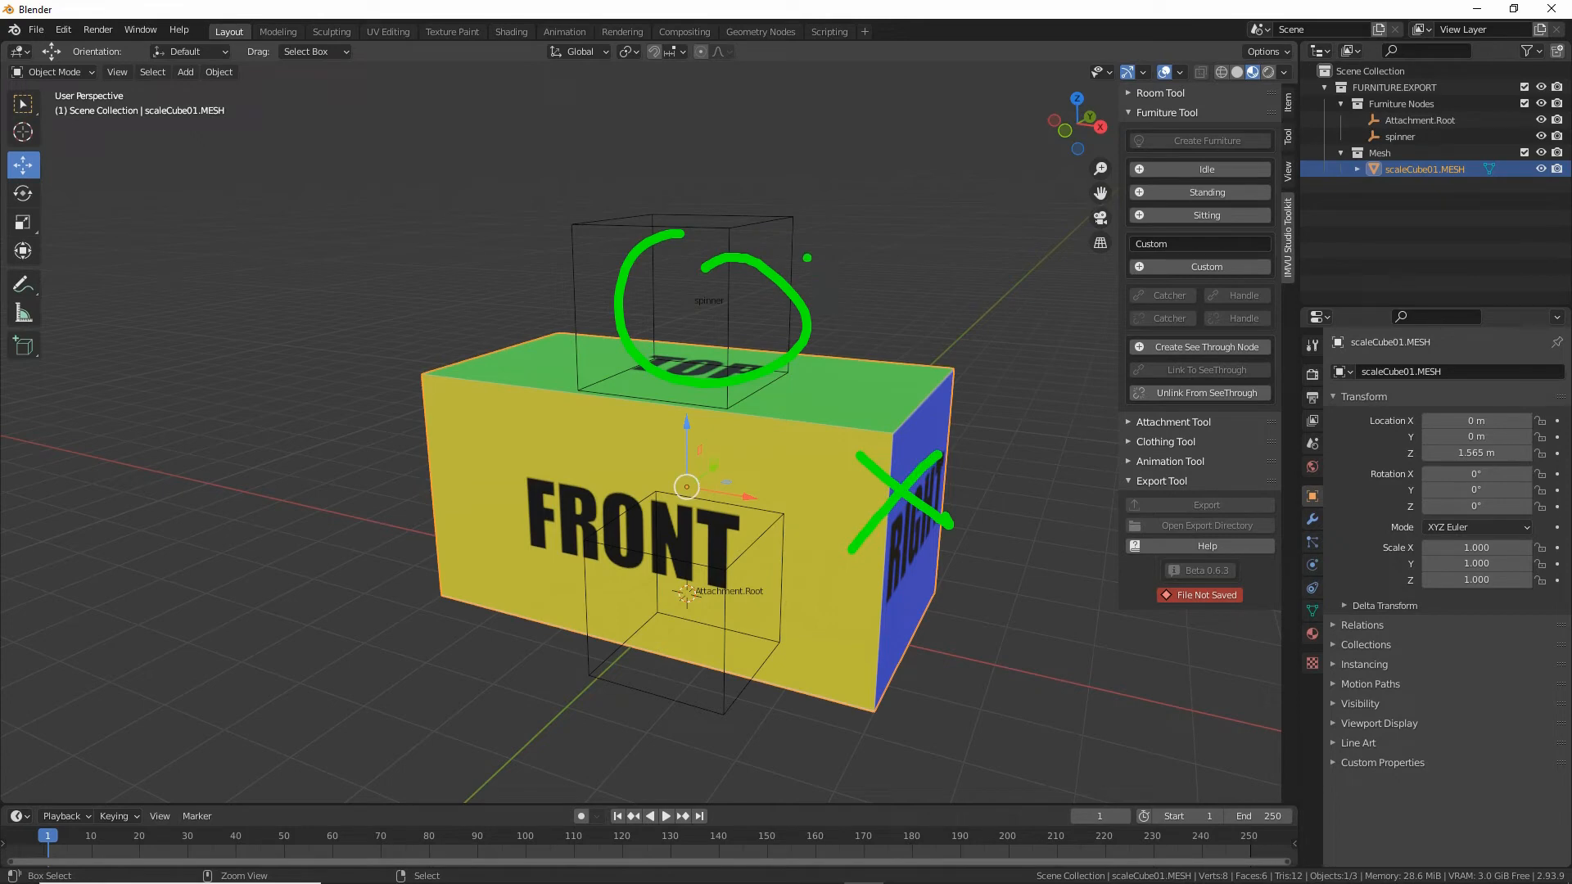
drag(803, 255, 879, 210)
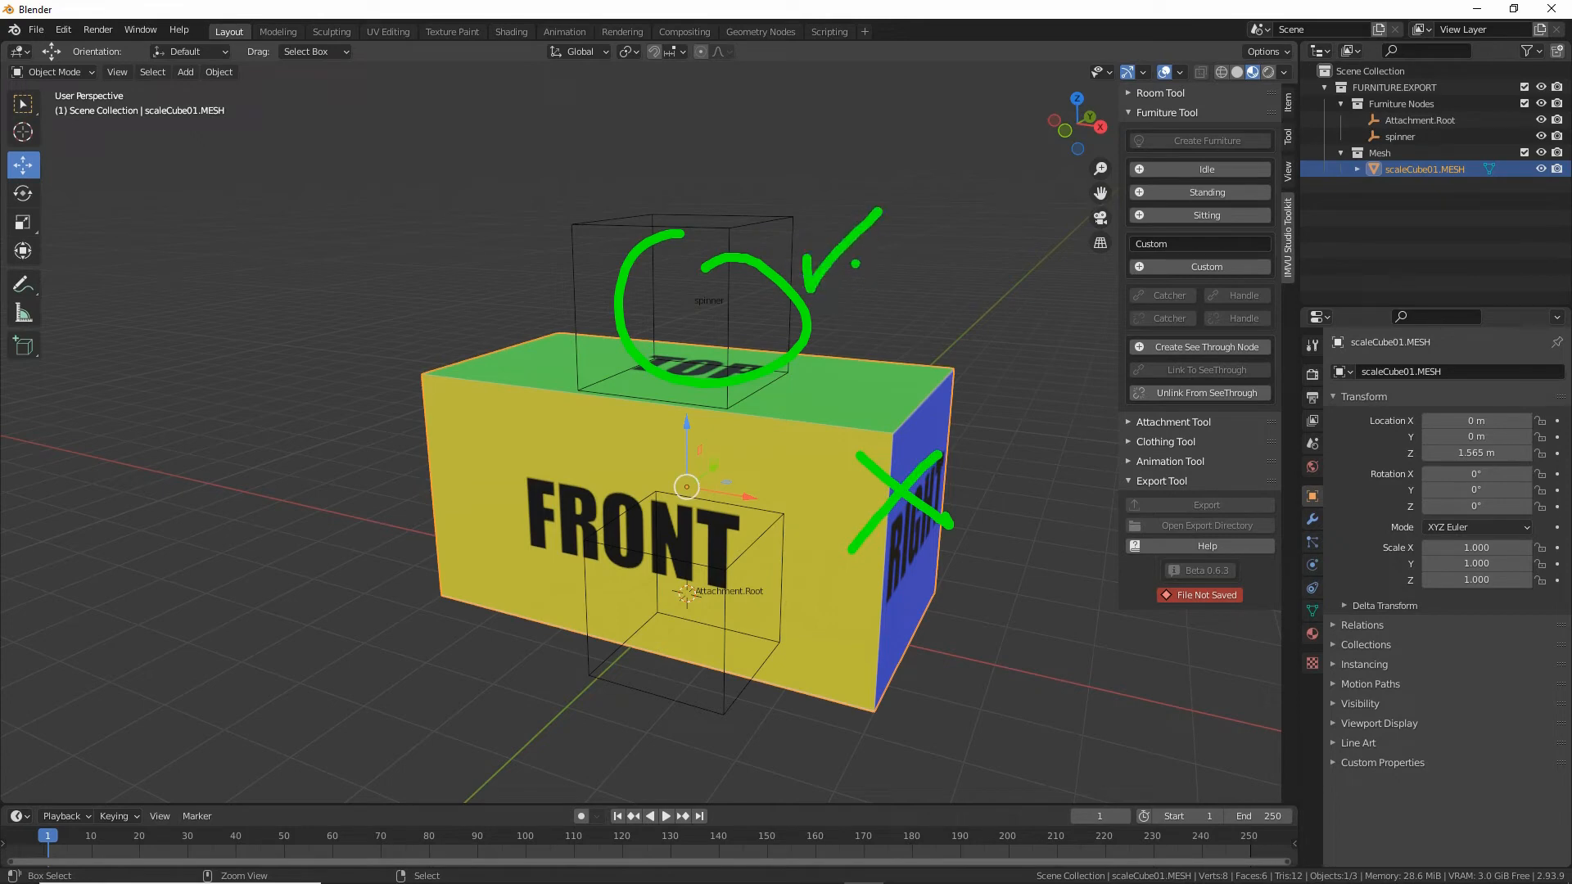
mouse_move(828, 282)
mouse_down()
mouse_move(868, 426)
mouse_move(902, 401)
mouse_up()
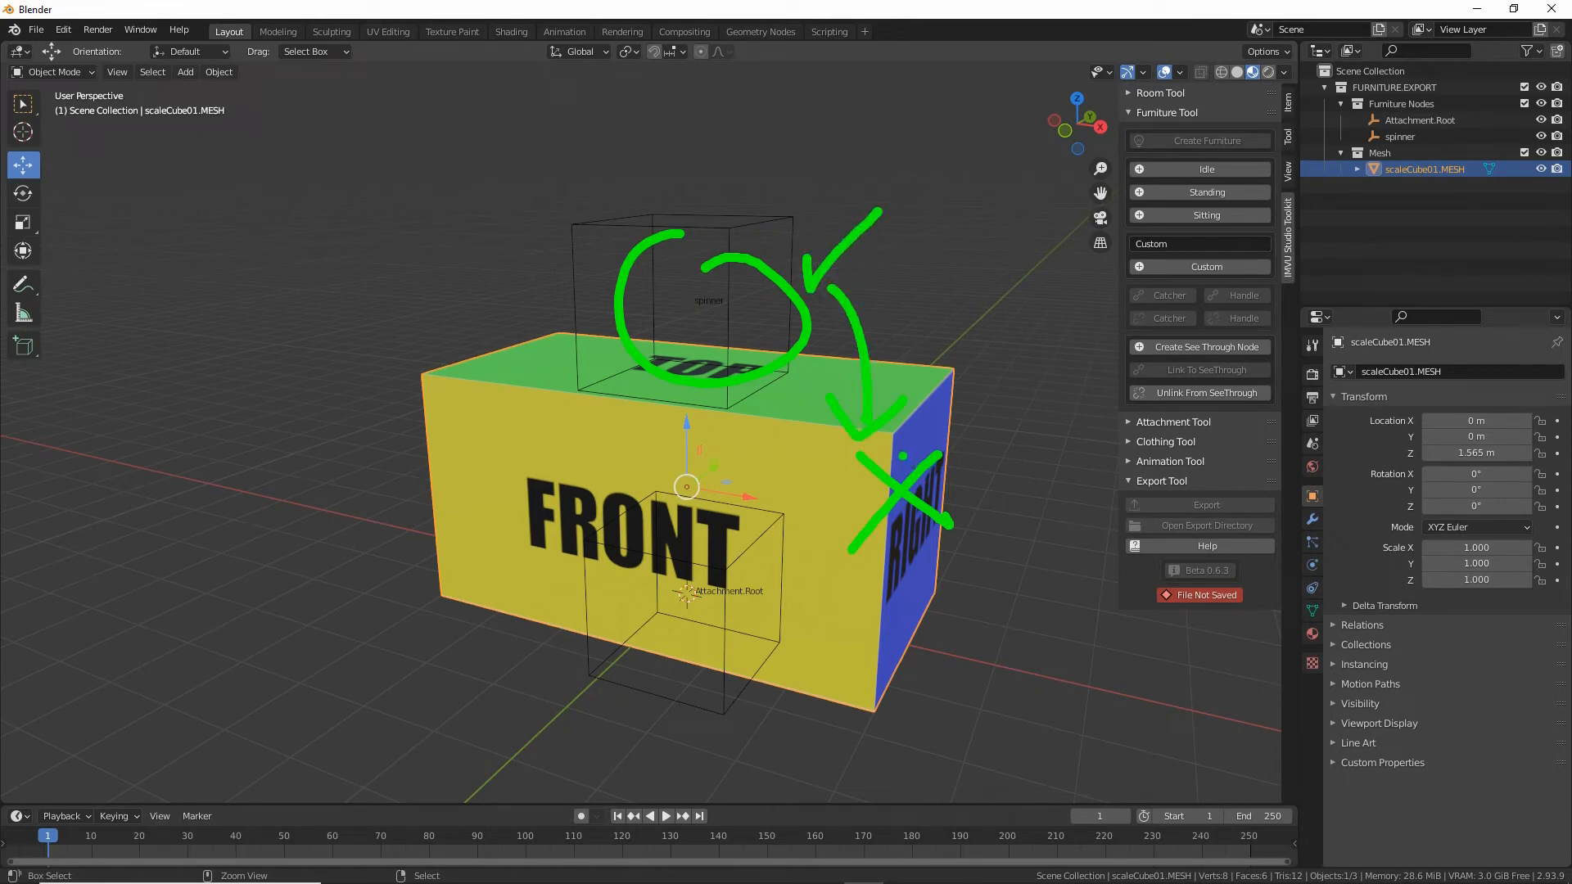
key(Escape)
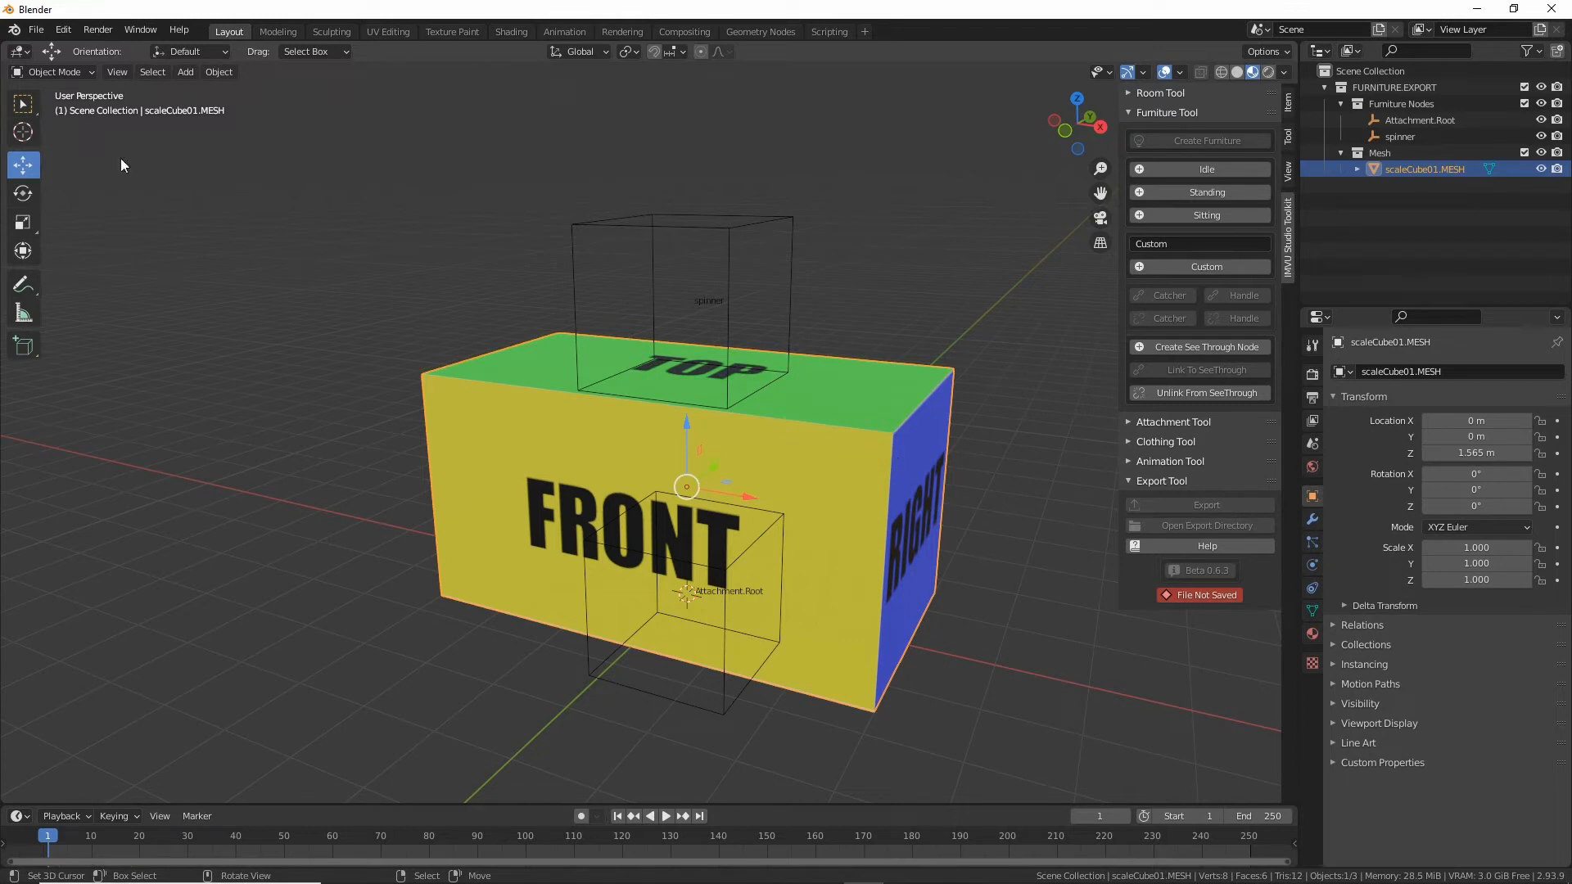
click(55, 72)
mouse_move(14, 85)
mouse_down()
mouse_move(86, 87)
mouse_move(71, 119)
mouse_up()
key(Escape)
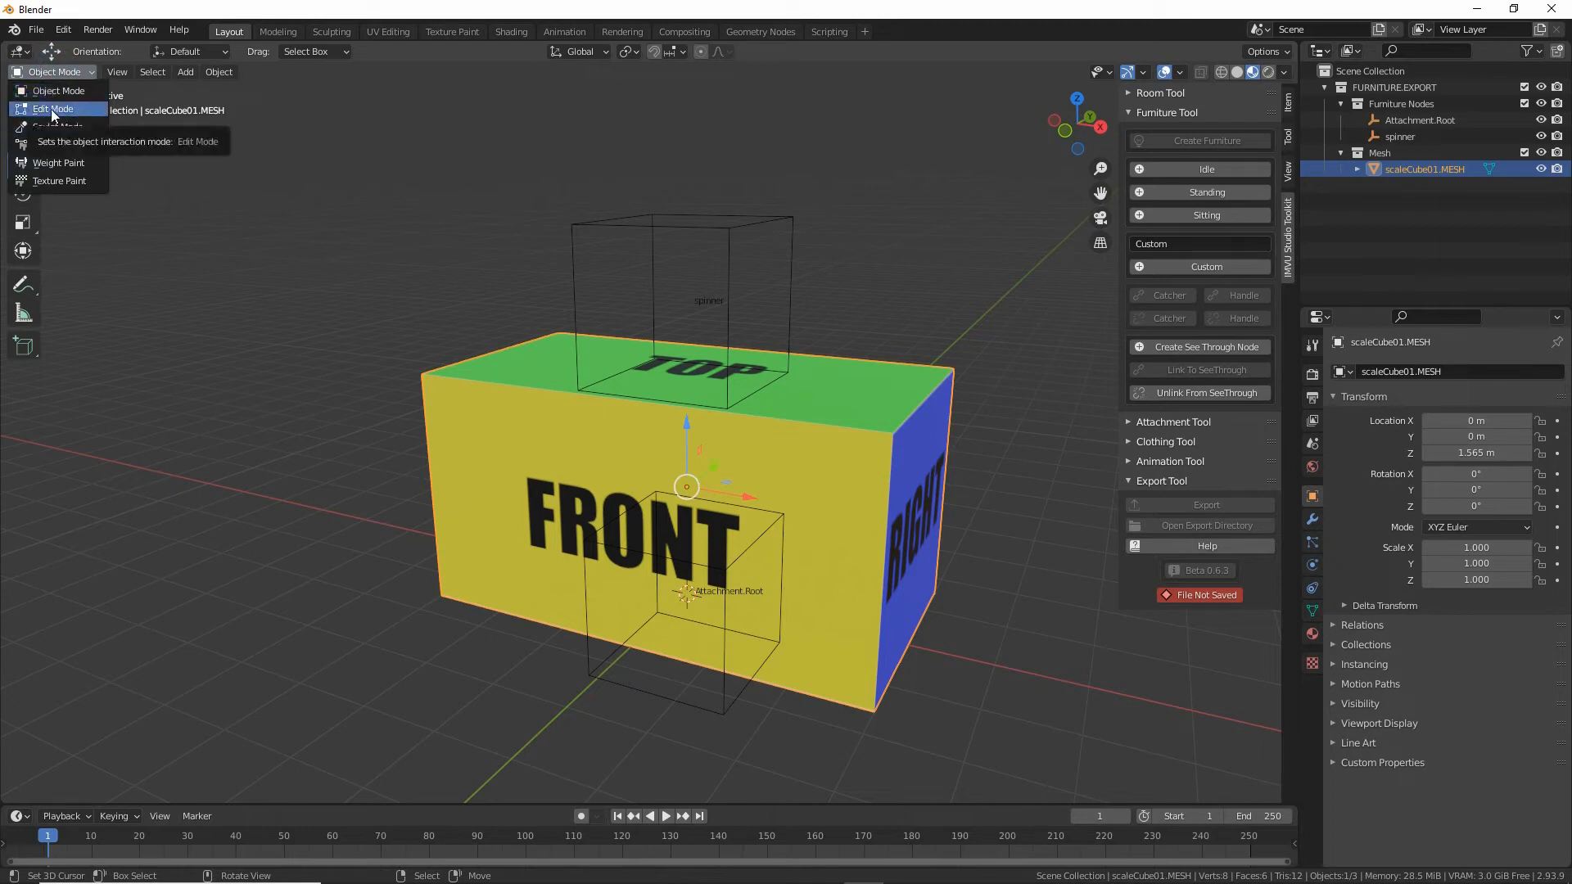
click(52, 109)
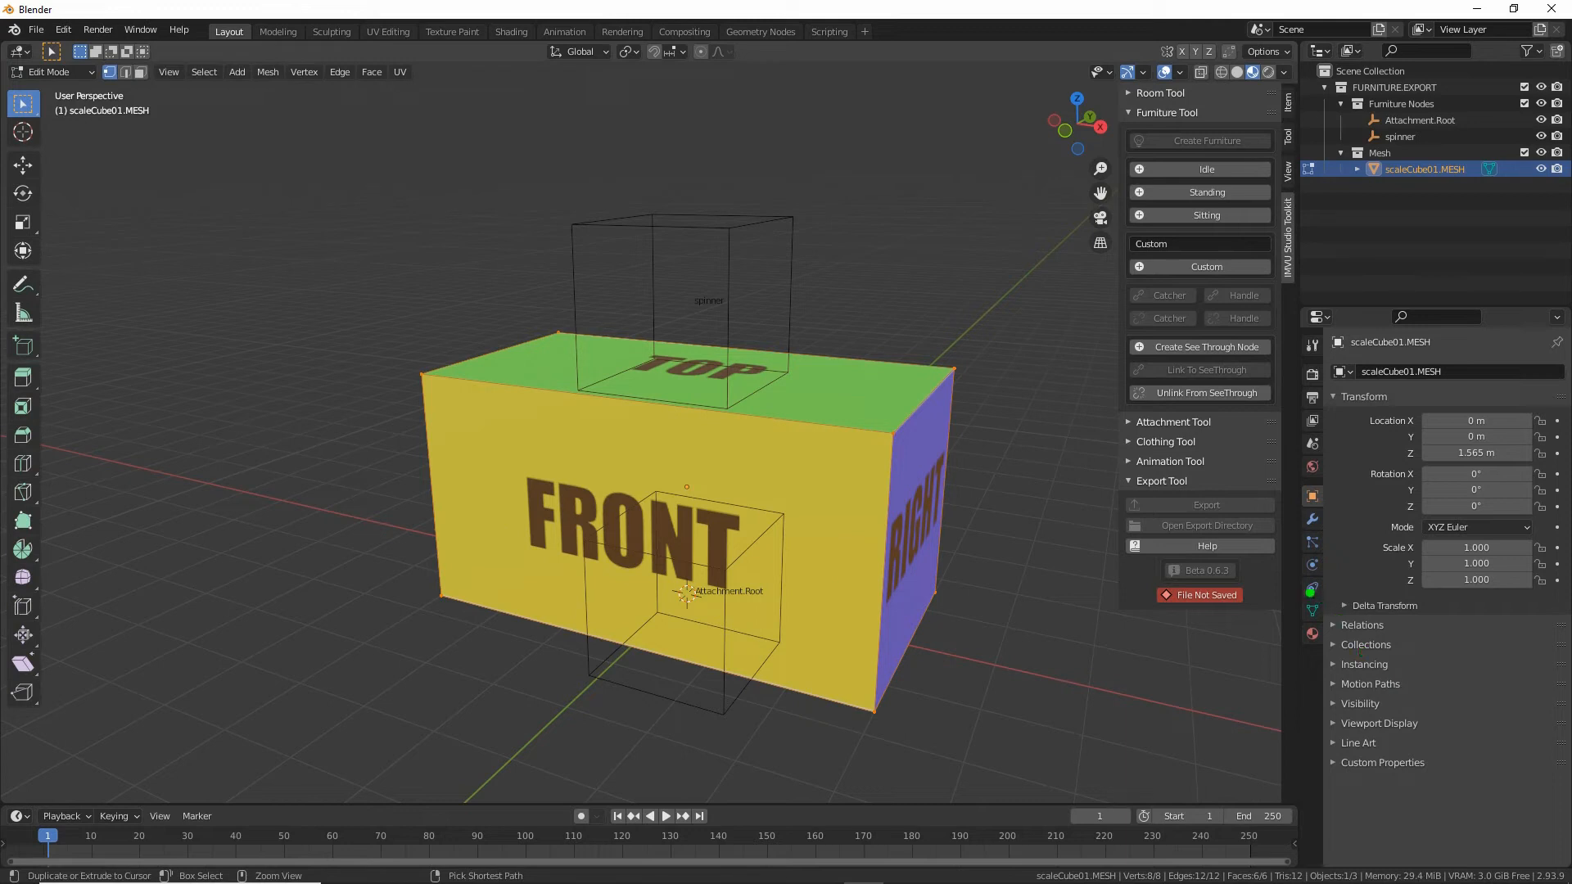
Add a new vertex group to the scale cube in its object data properties.
drag(1309, 591, 1290, 577)
mouse_move(1183, 615)
mouse_down()
mouse_move(1252, 610)
mouse_move(1241, 639)
mouse_up()
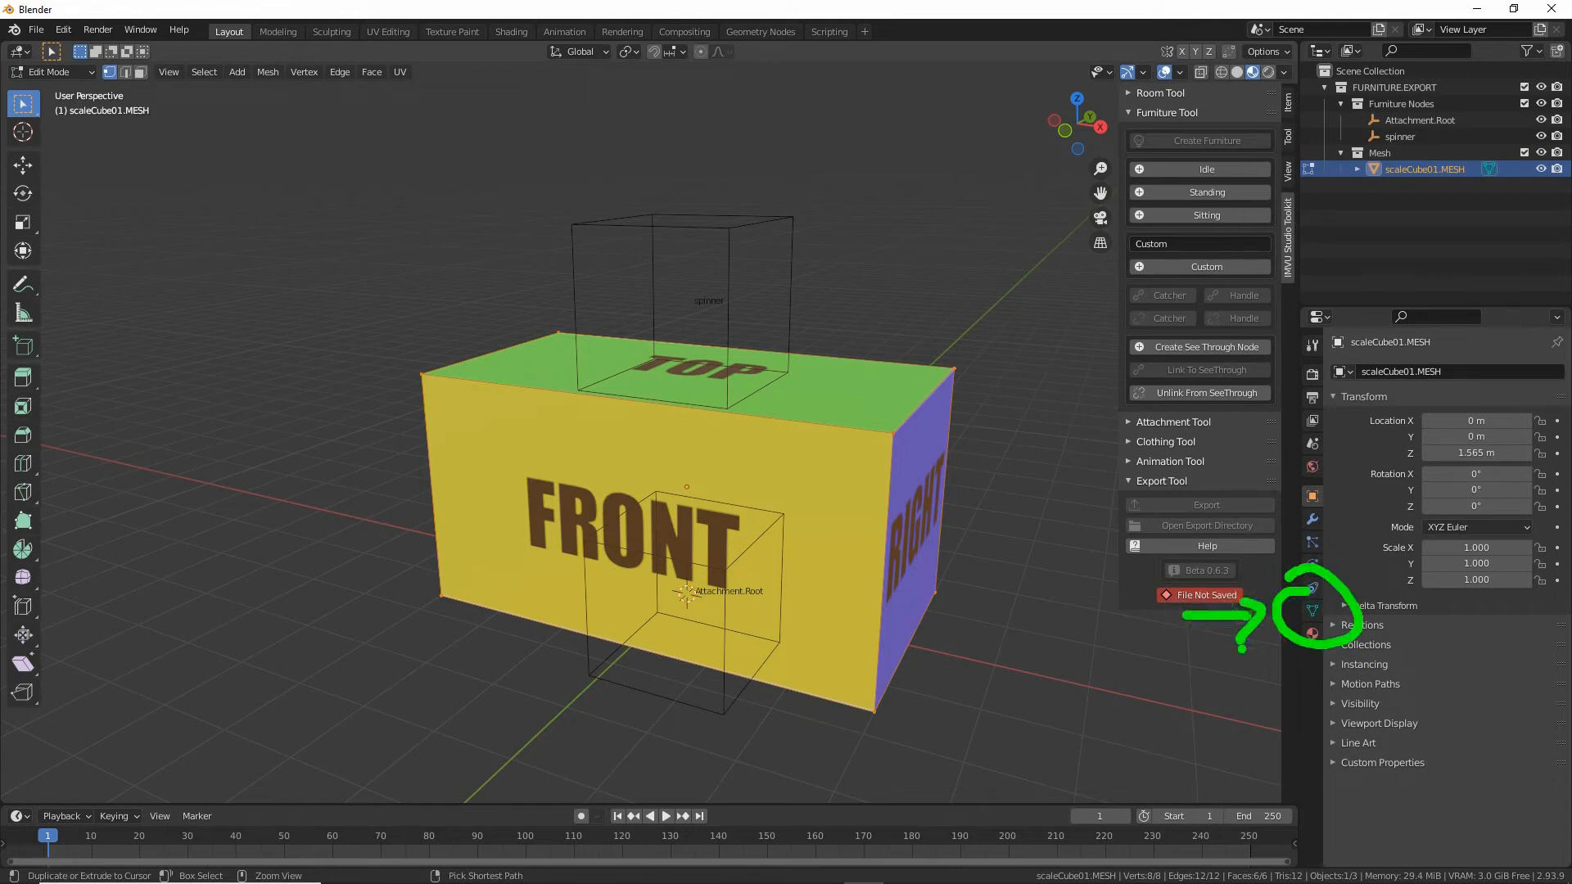
key(Escape)
click(1312, 609)
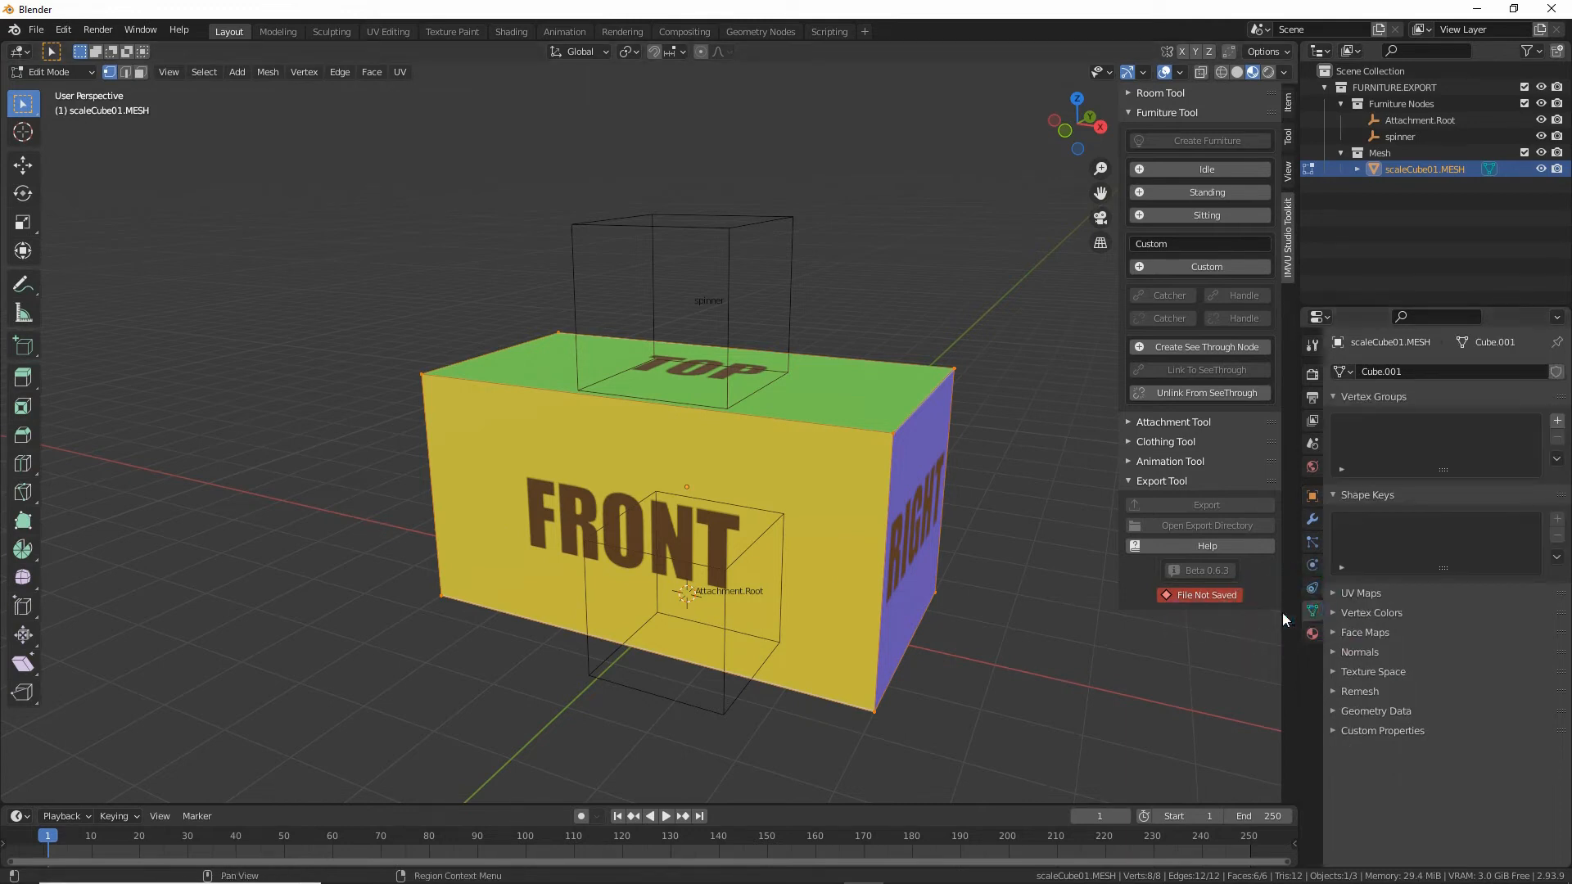
drag(1331, 410, 1417, 411)
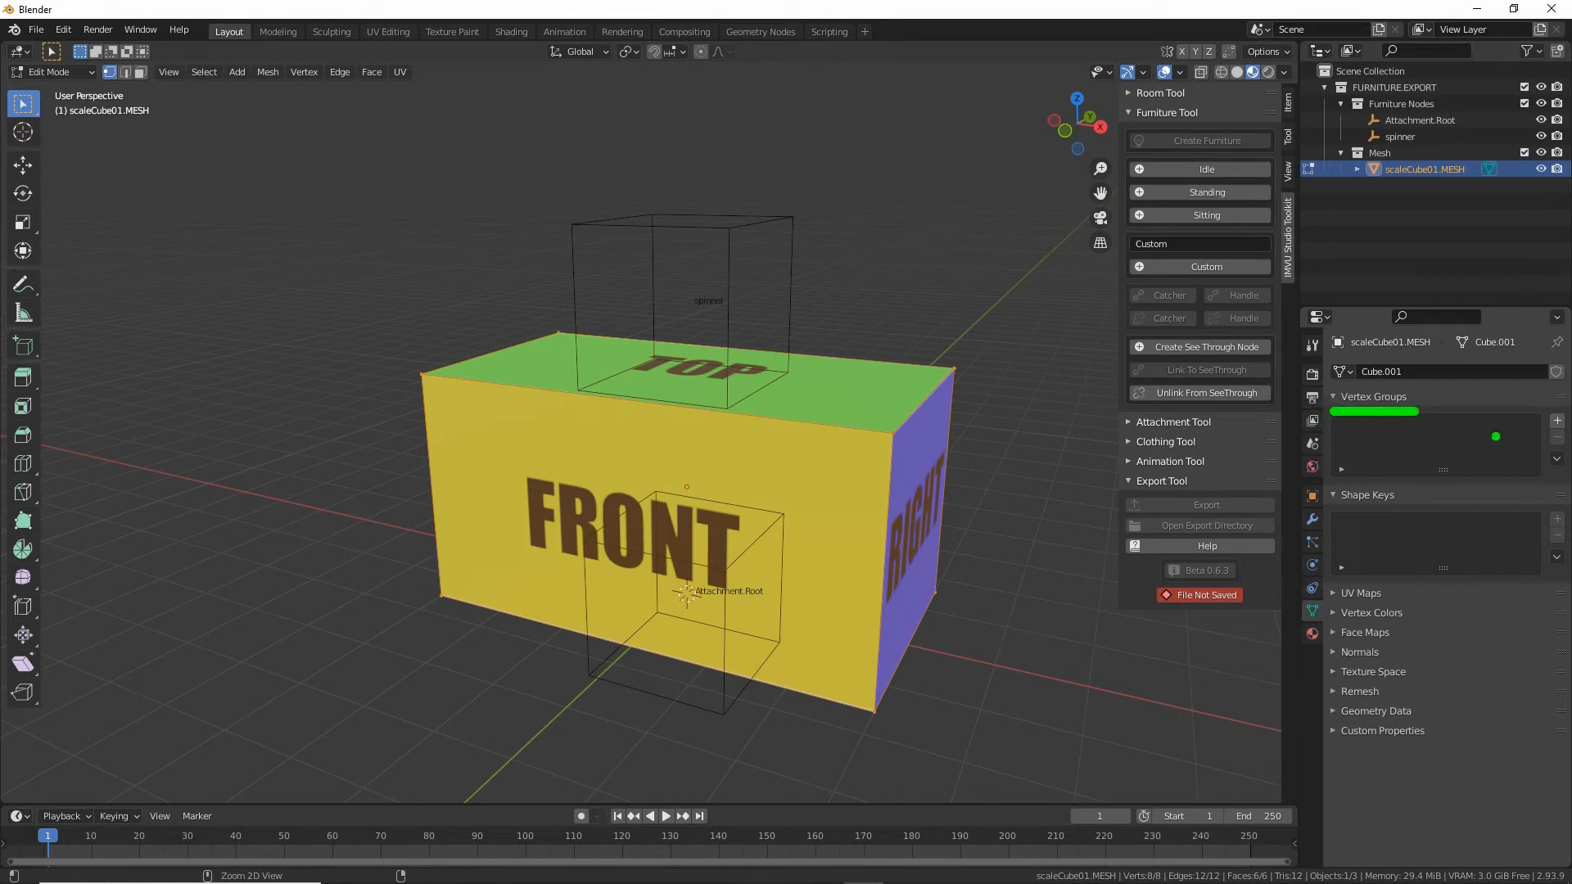
mouse_move(1539, 417)
mouse_down()
mouse_move(1565, 433)
mouse_move(1549, 403)
mouse_up()
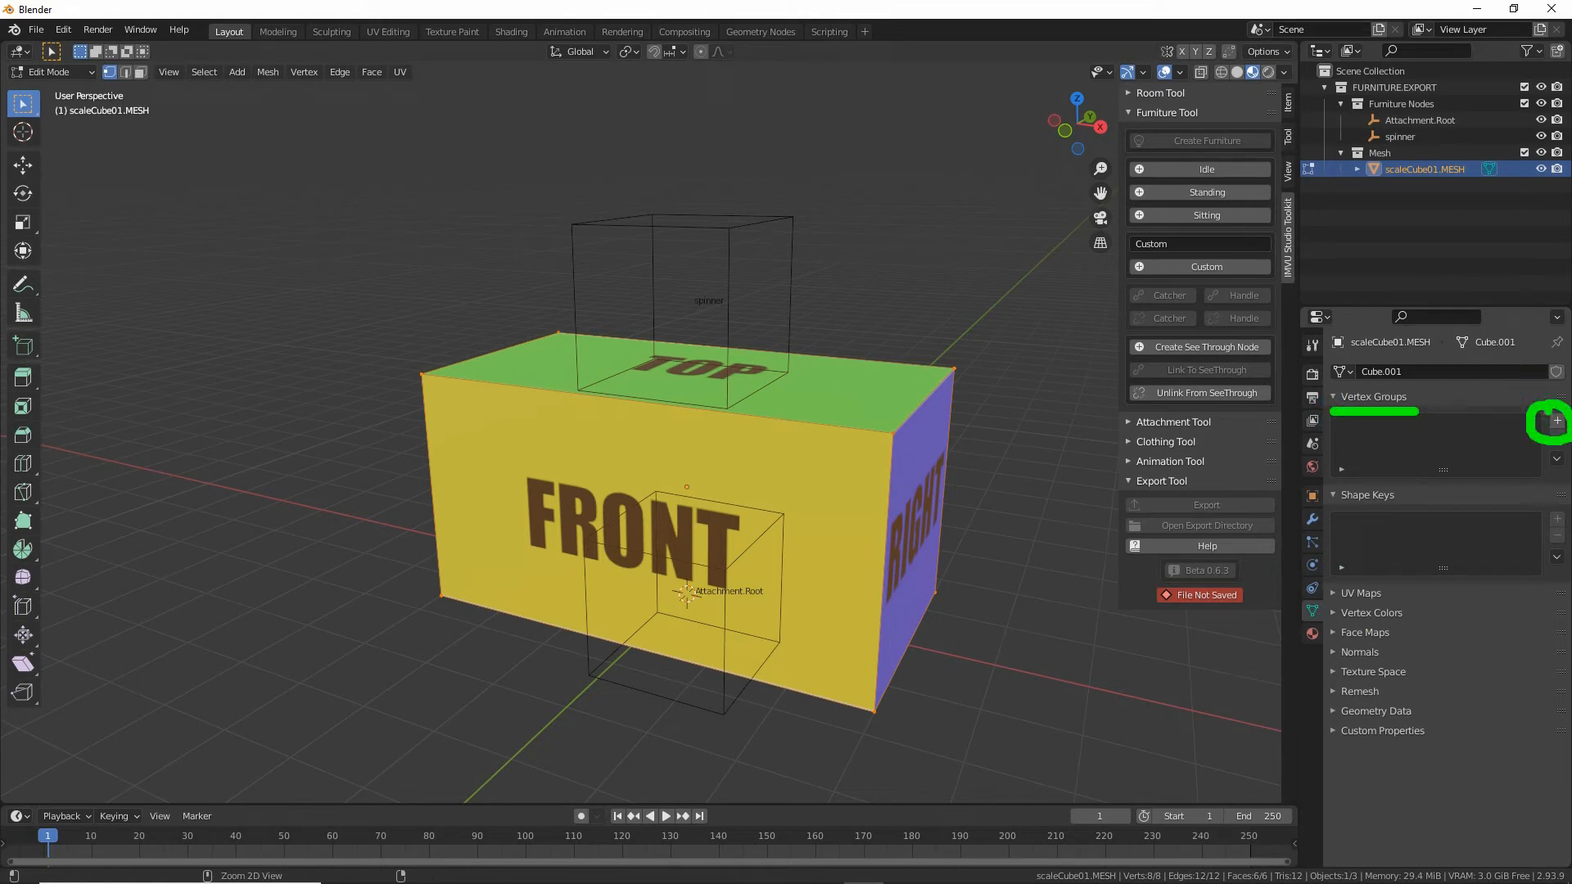
key(Escape)
click(1556, 420)
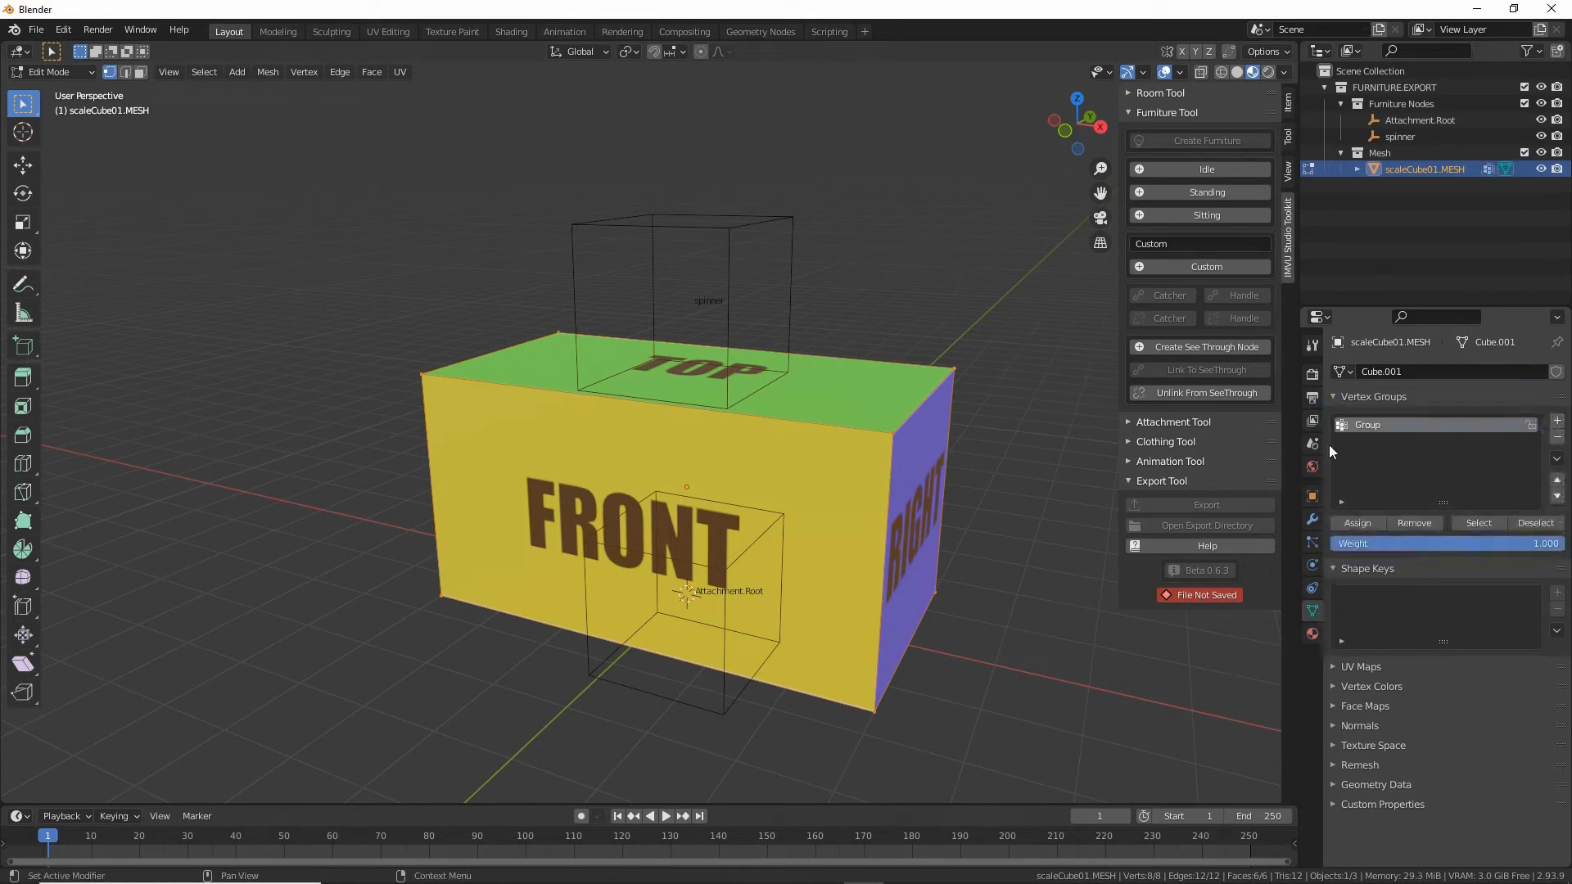
Rename the new vertex group to "spinner" so it matches the custom node's name.
double_click(1368, 425)
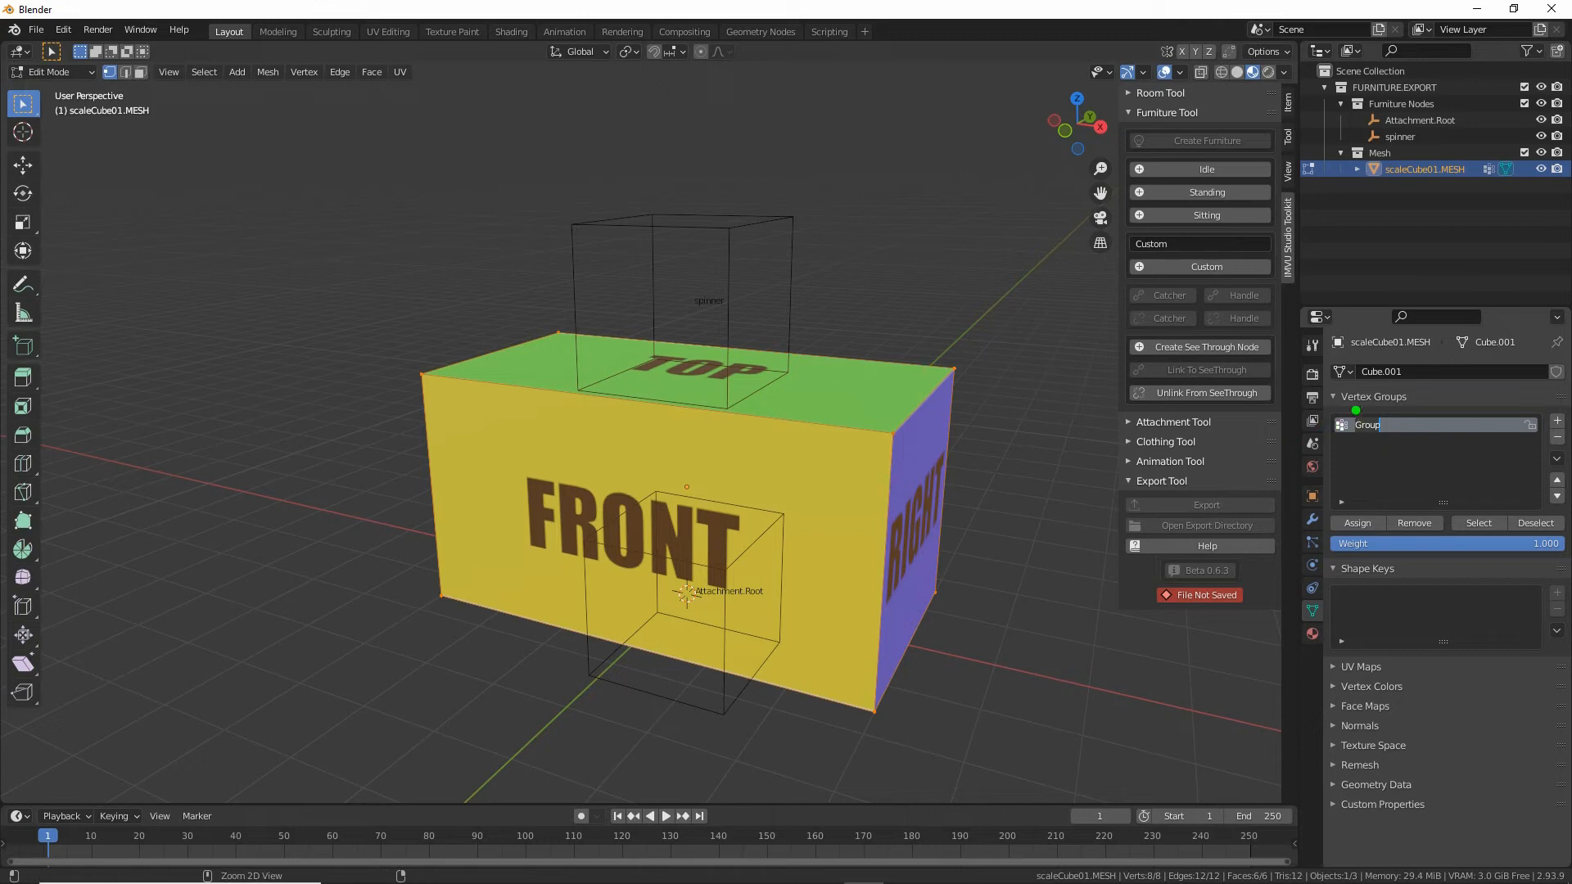
drag(1355, 411, 1372, 416)
drag(1283, 436, 854, 339)
mouse_move(700, 281)
mouse_down()
mouse_move(677, 291)
mouse_move(671, 269)
mouse_up()
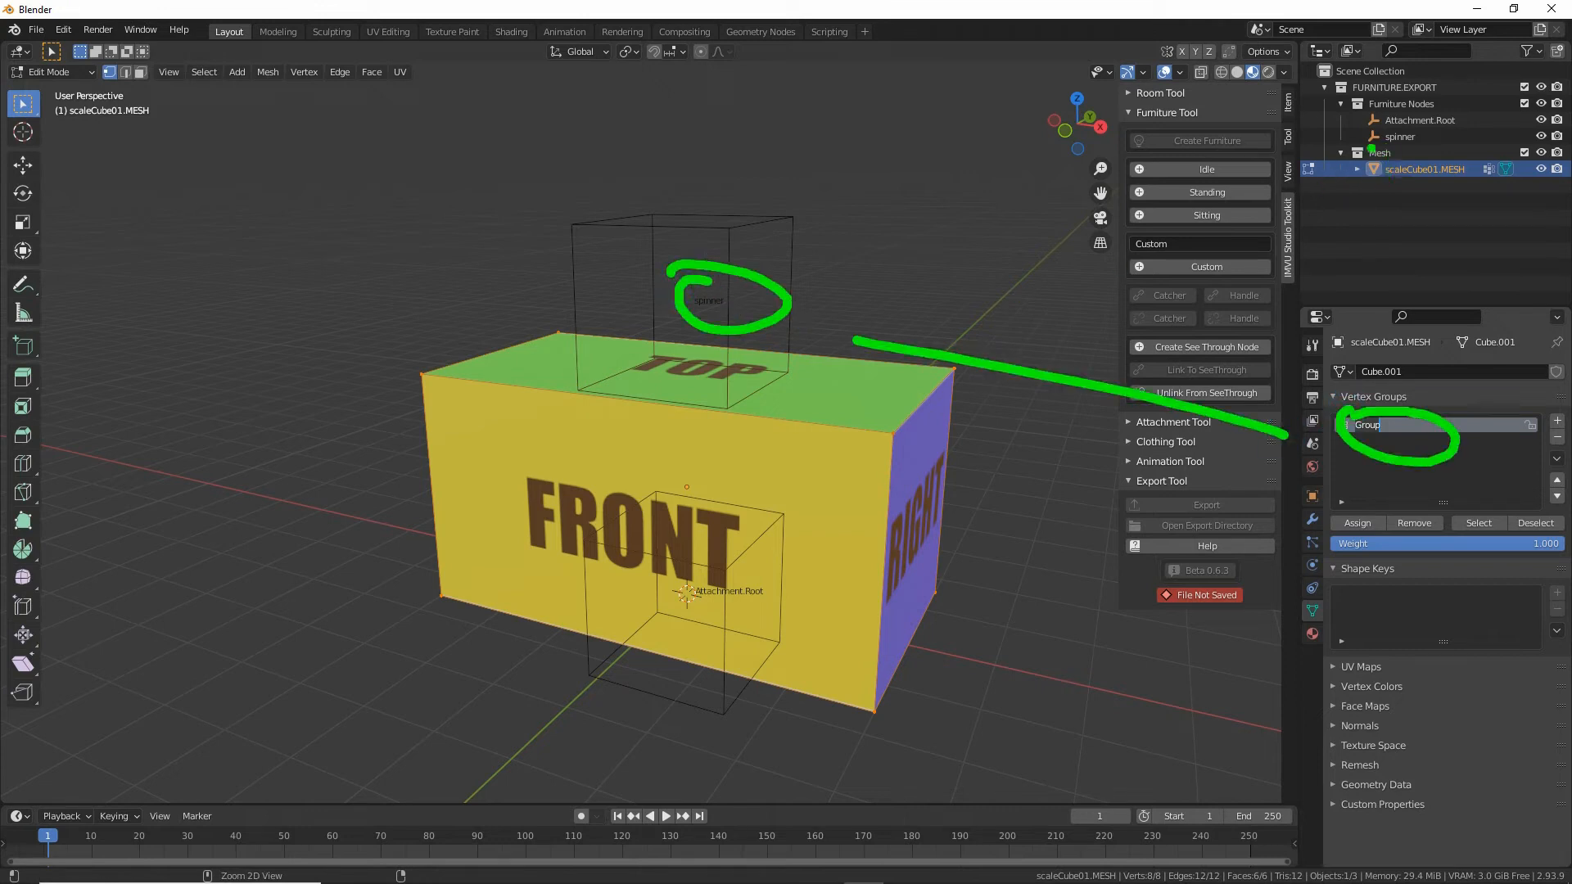
drag(1368, 150, 1430, 149)
key(Escape)
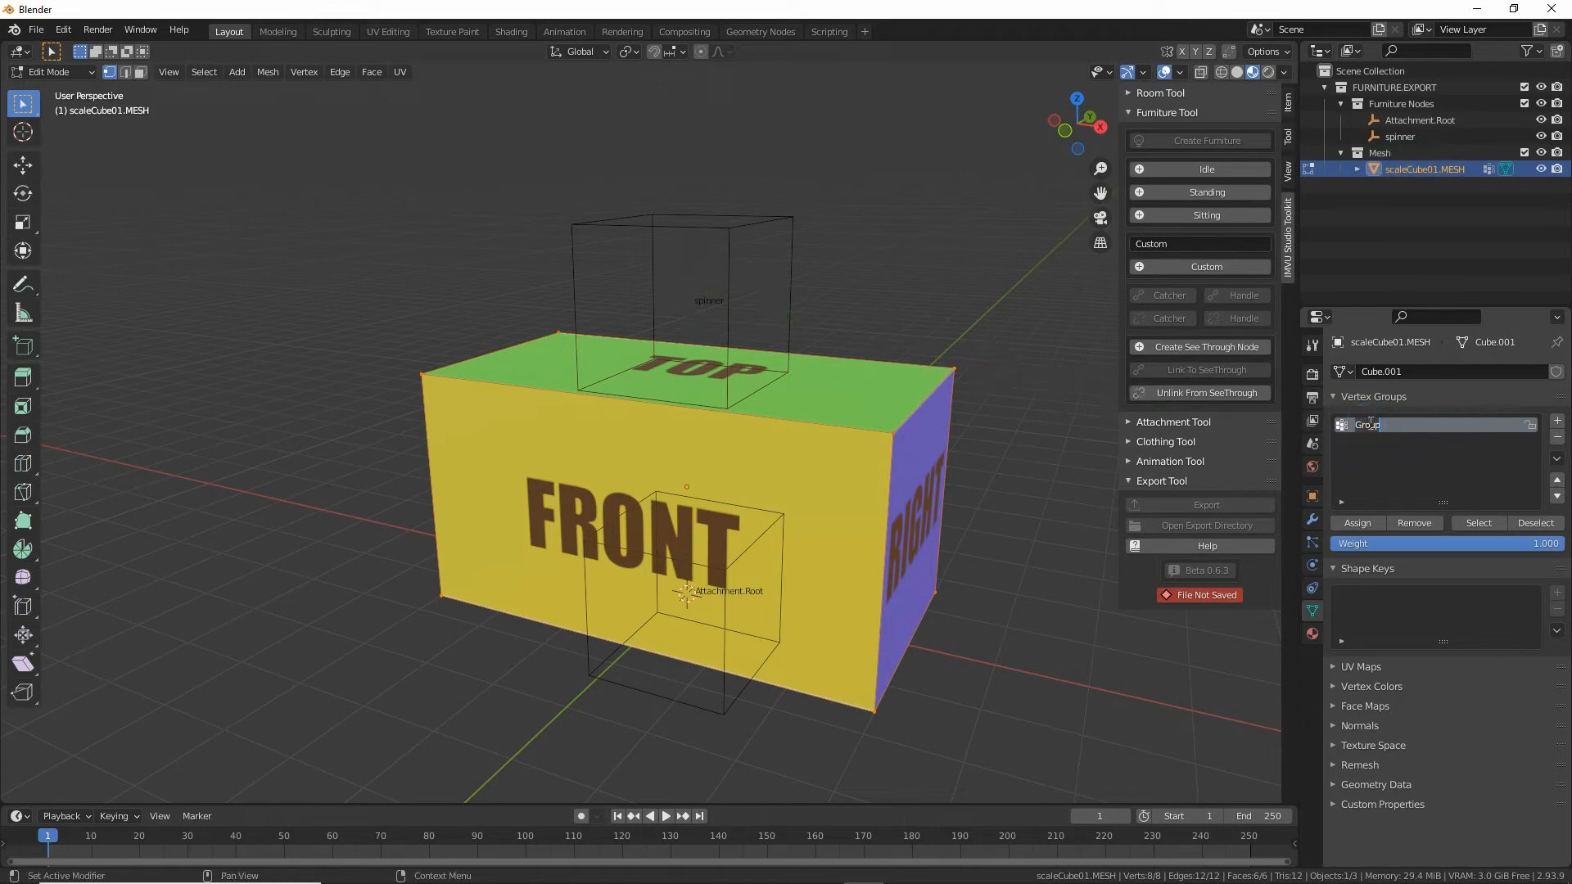
text(spinner)
key(ctrl+2)
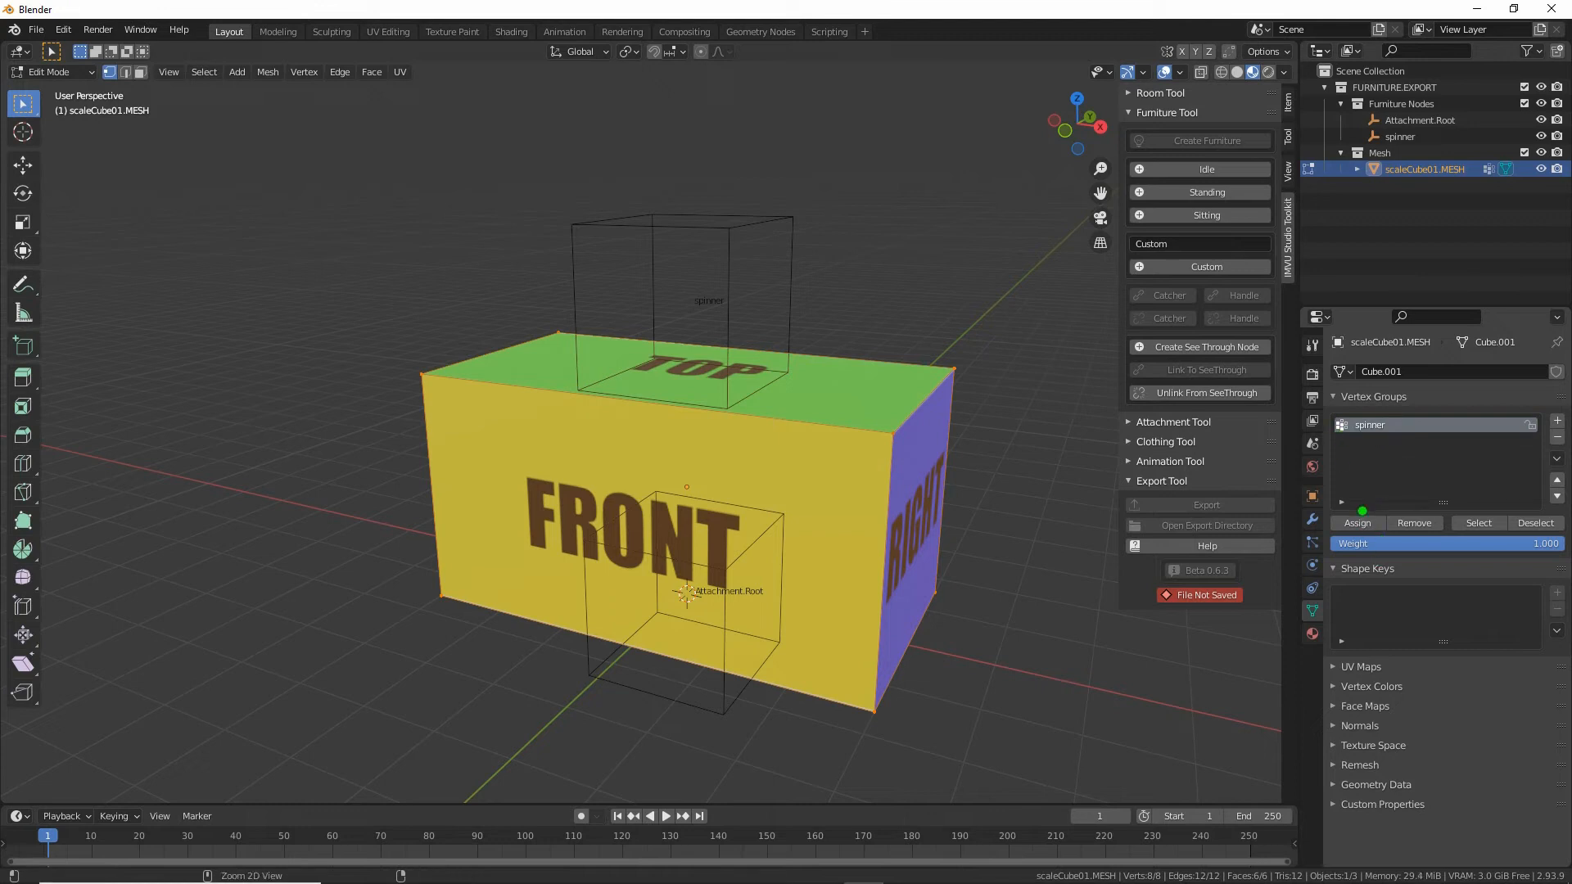
mouse_move(1338, 497)
mouse_down()
mouse_move(1379, 548)
mouse_move(1347, 494)
mouse_move(1395, 439)
mouse_up()
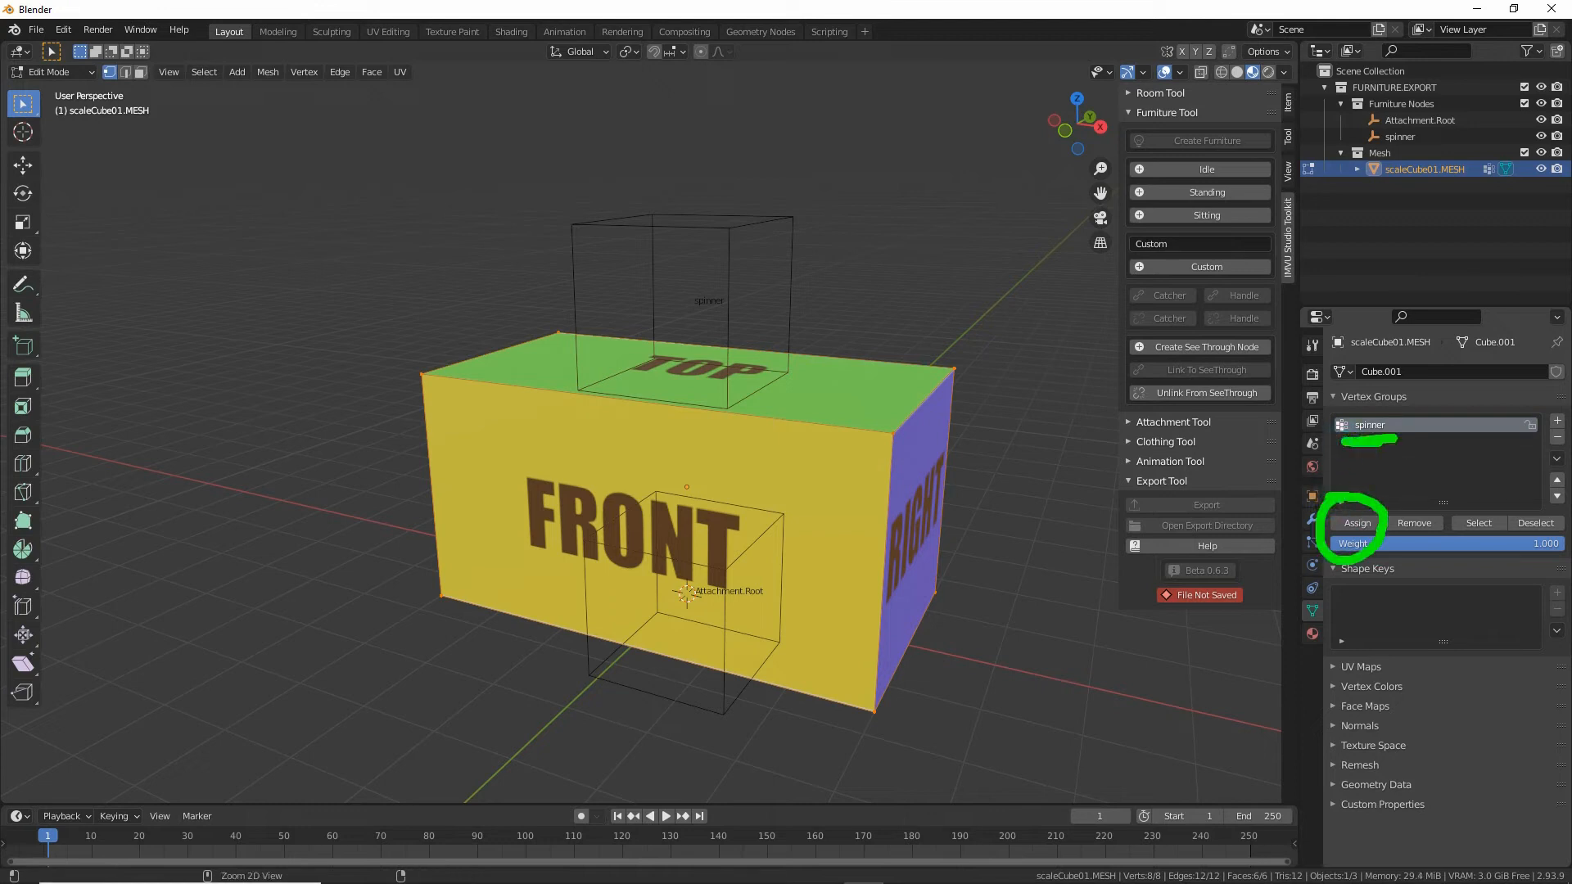
drag(1302, 538, 953, 530)
drag(954, 531, 1033, 561)
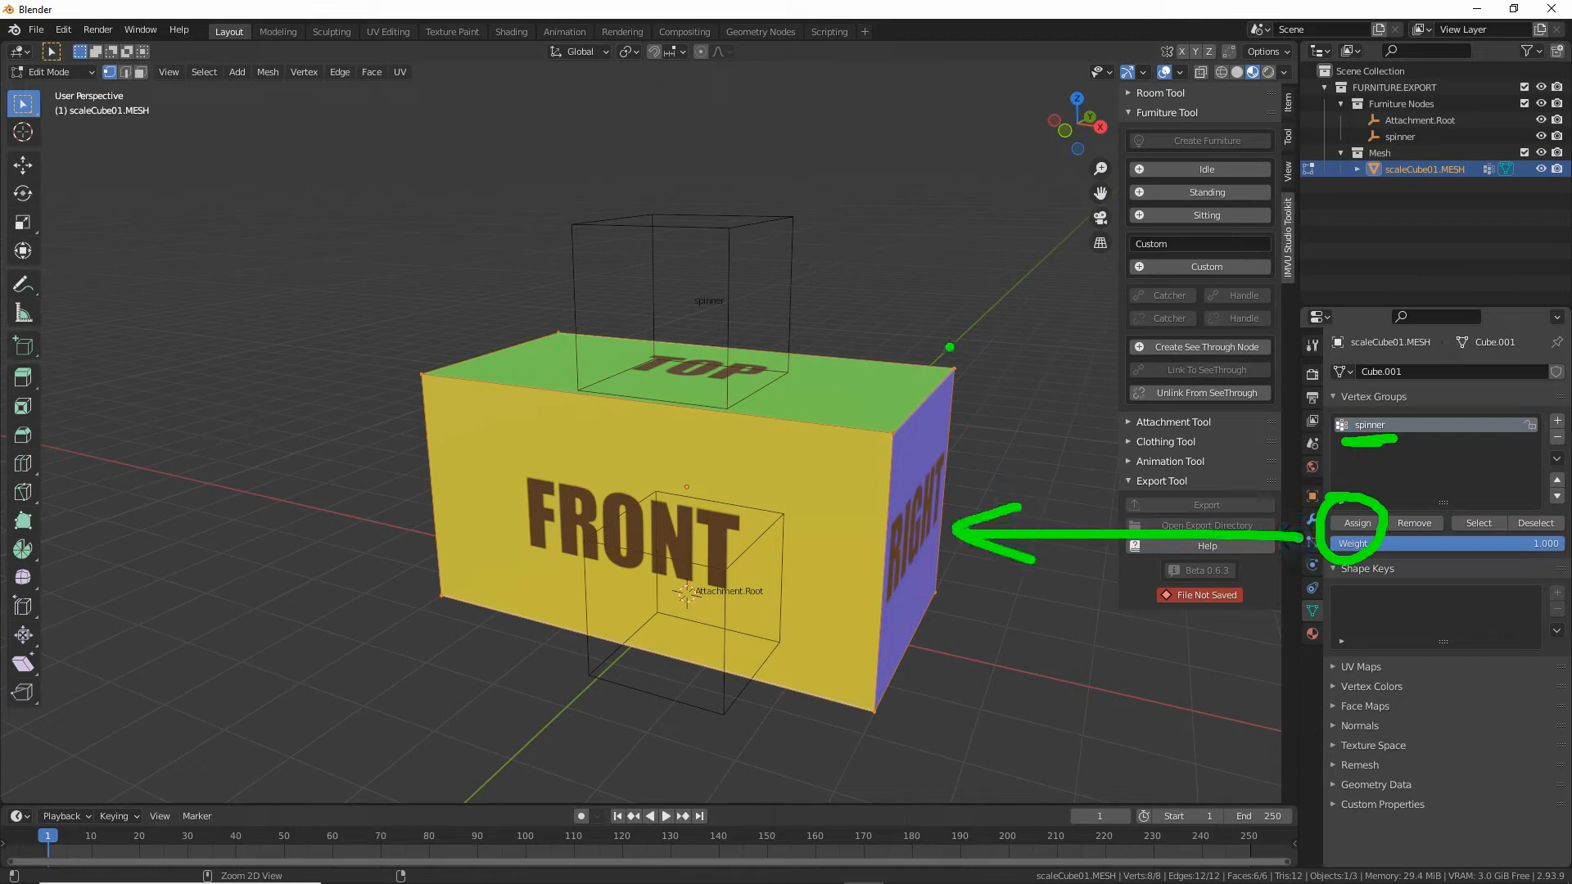
mouse_move(950, 347)
mouse_down()
mouse_move(933, 383)
mouse_move(951, 343)
mouse_up()
drag(910, 419, 894, 416)
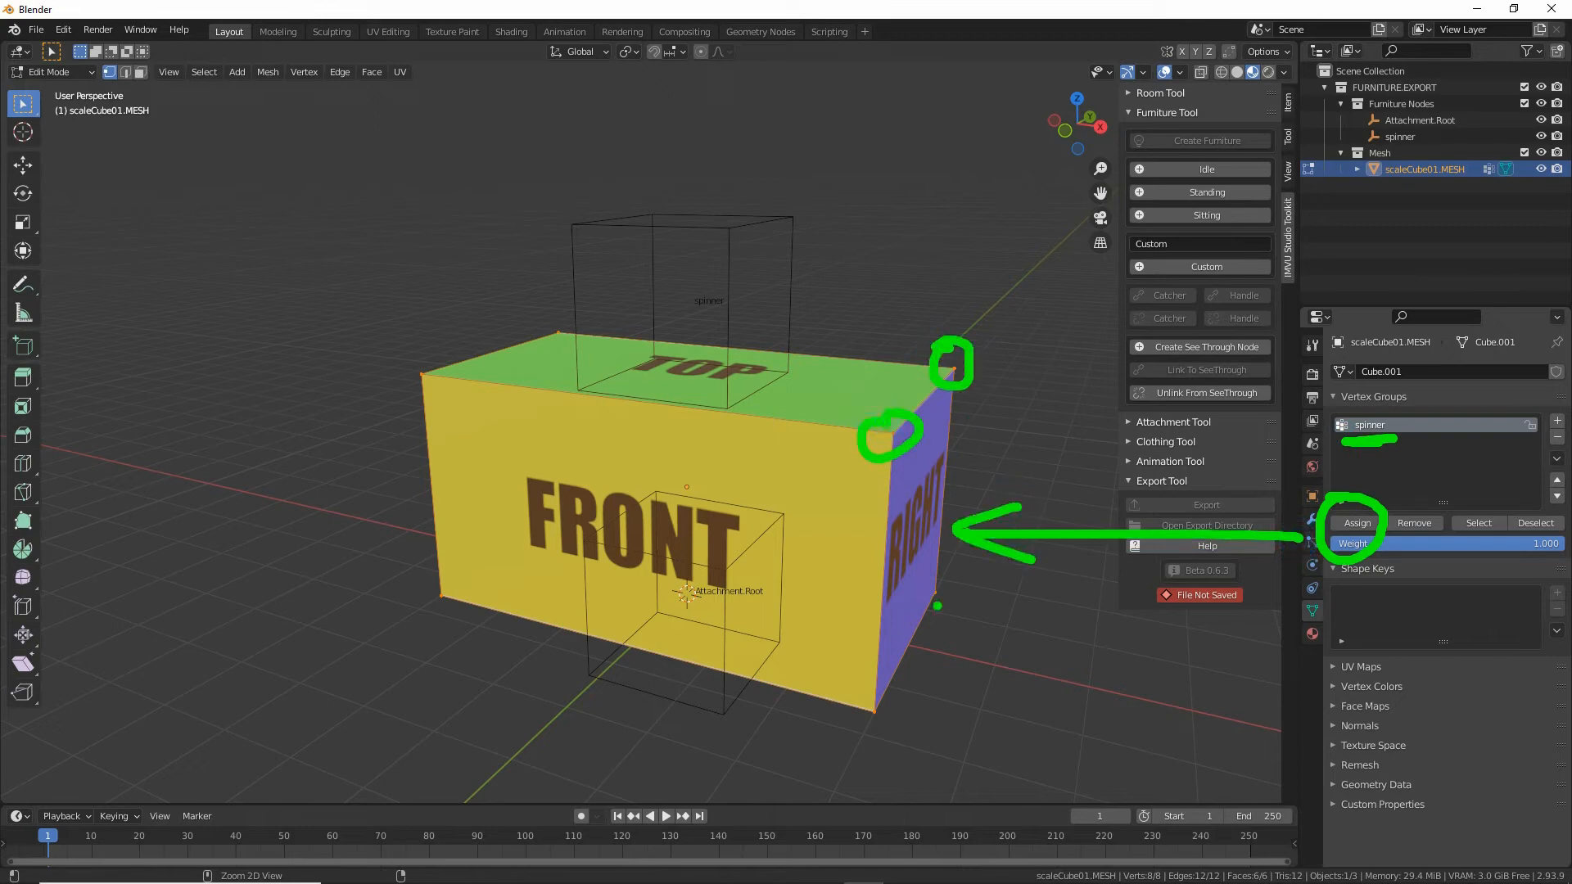
drag(938, 605, 953, 571)
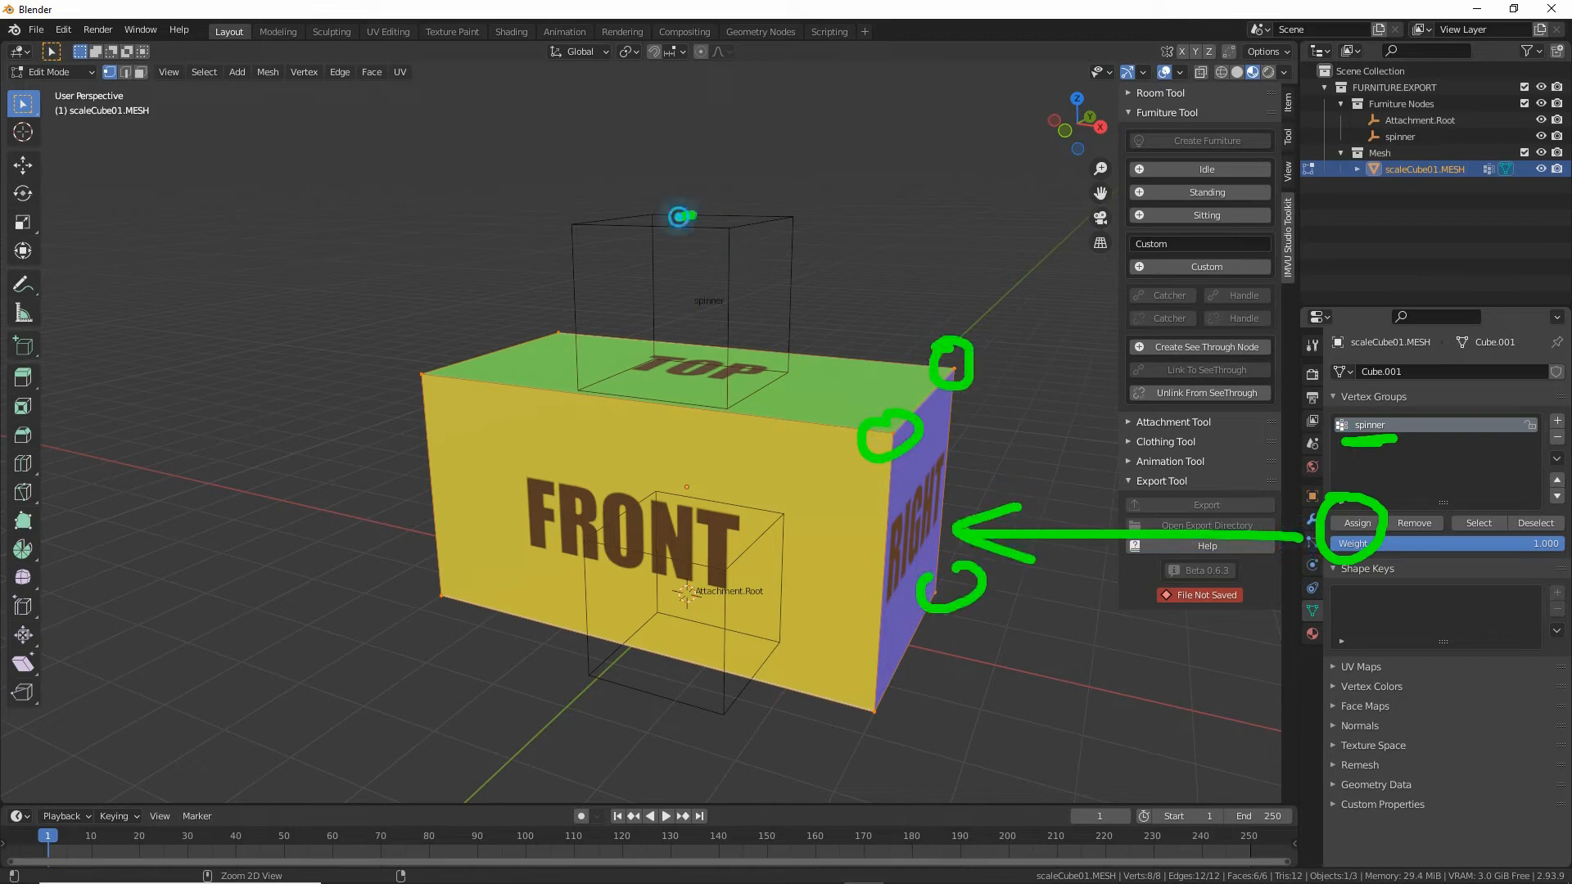
drag(691, 215, 684, 230)
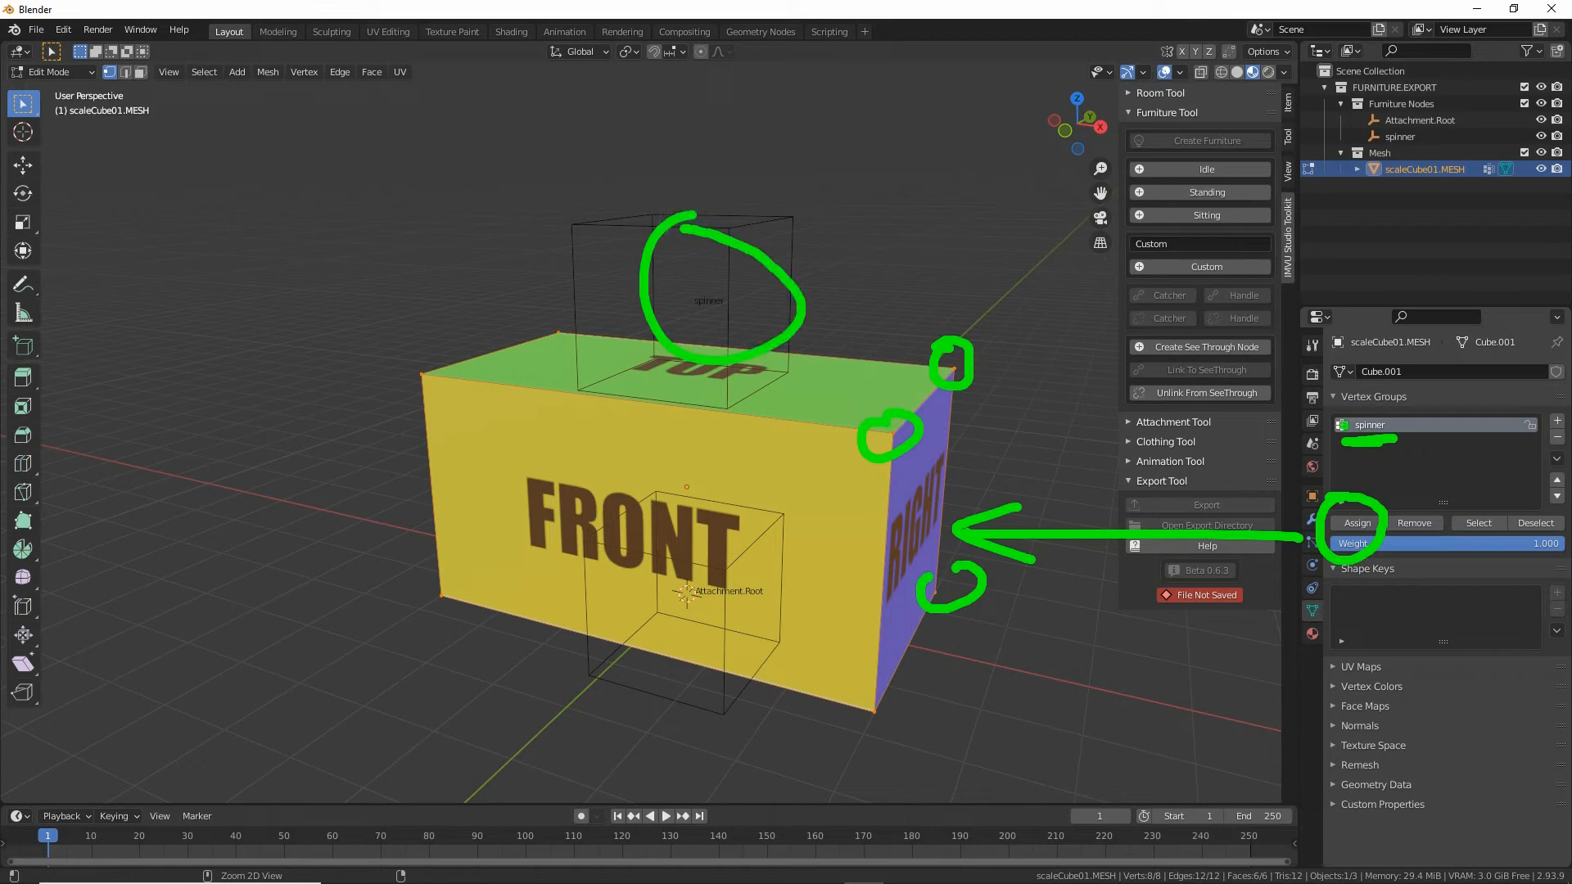
mouse_move(1346, 417)
mouse_down()
mouse_move(1300, 413)
mouse_move(1404, 401)
mouse_move(1330, 383)
mouse_up()
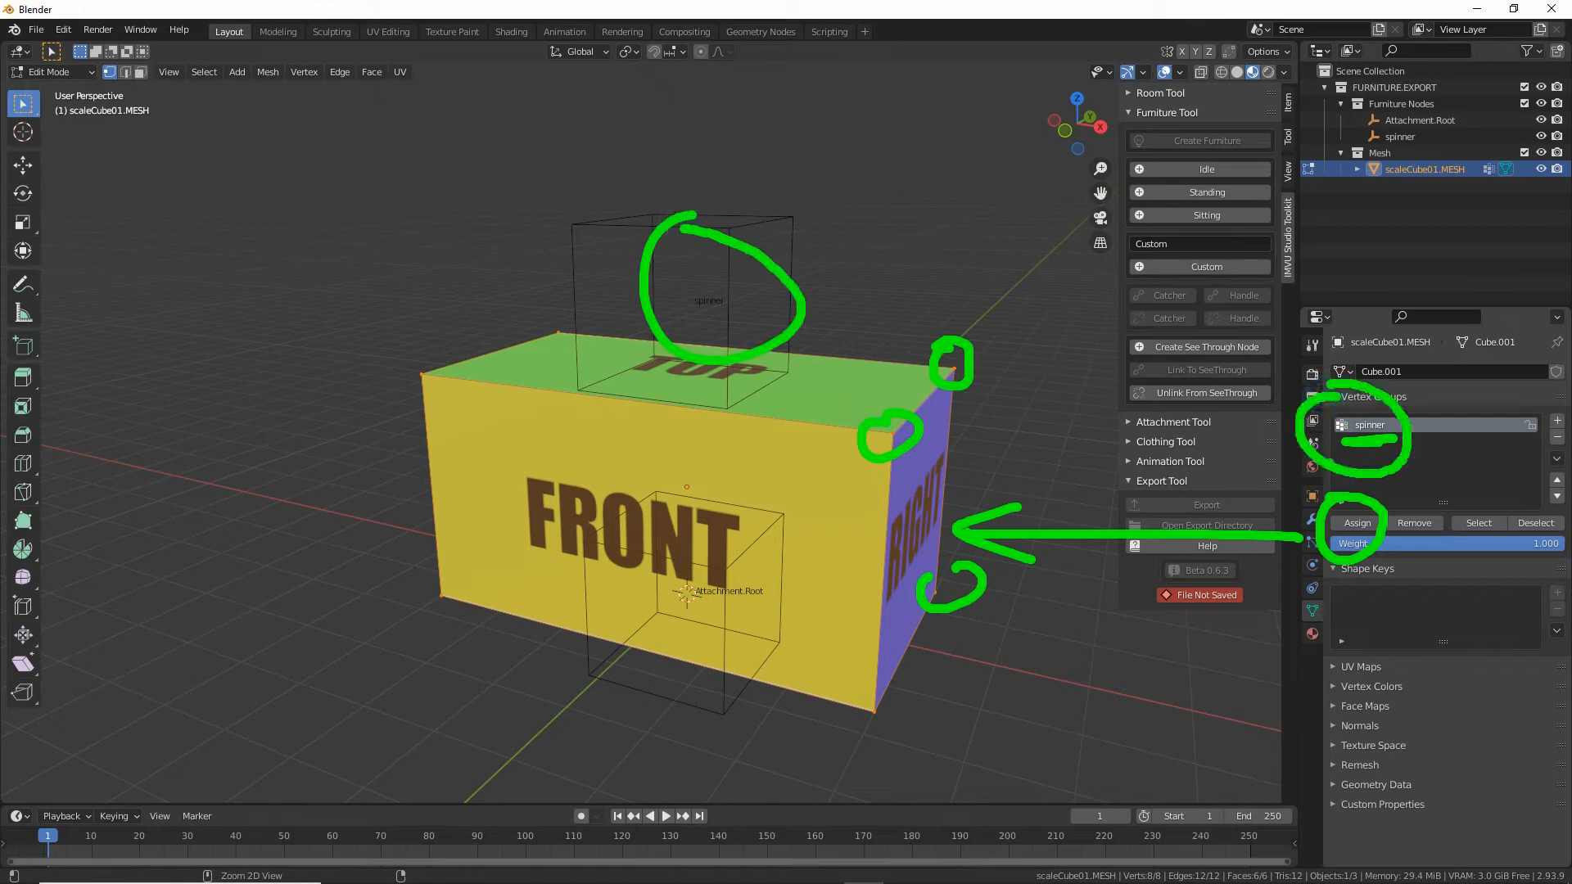
drag(1347, 450, 1344, 491)
key(Escape)
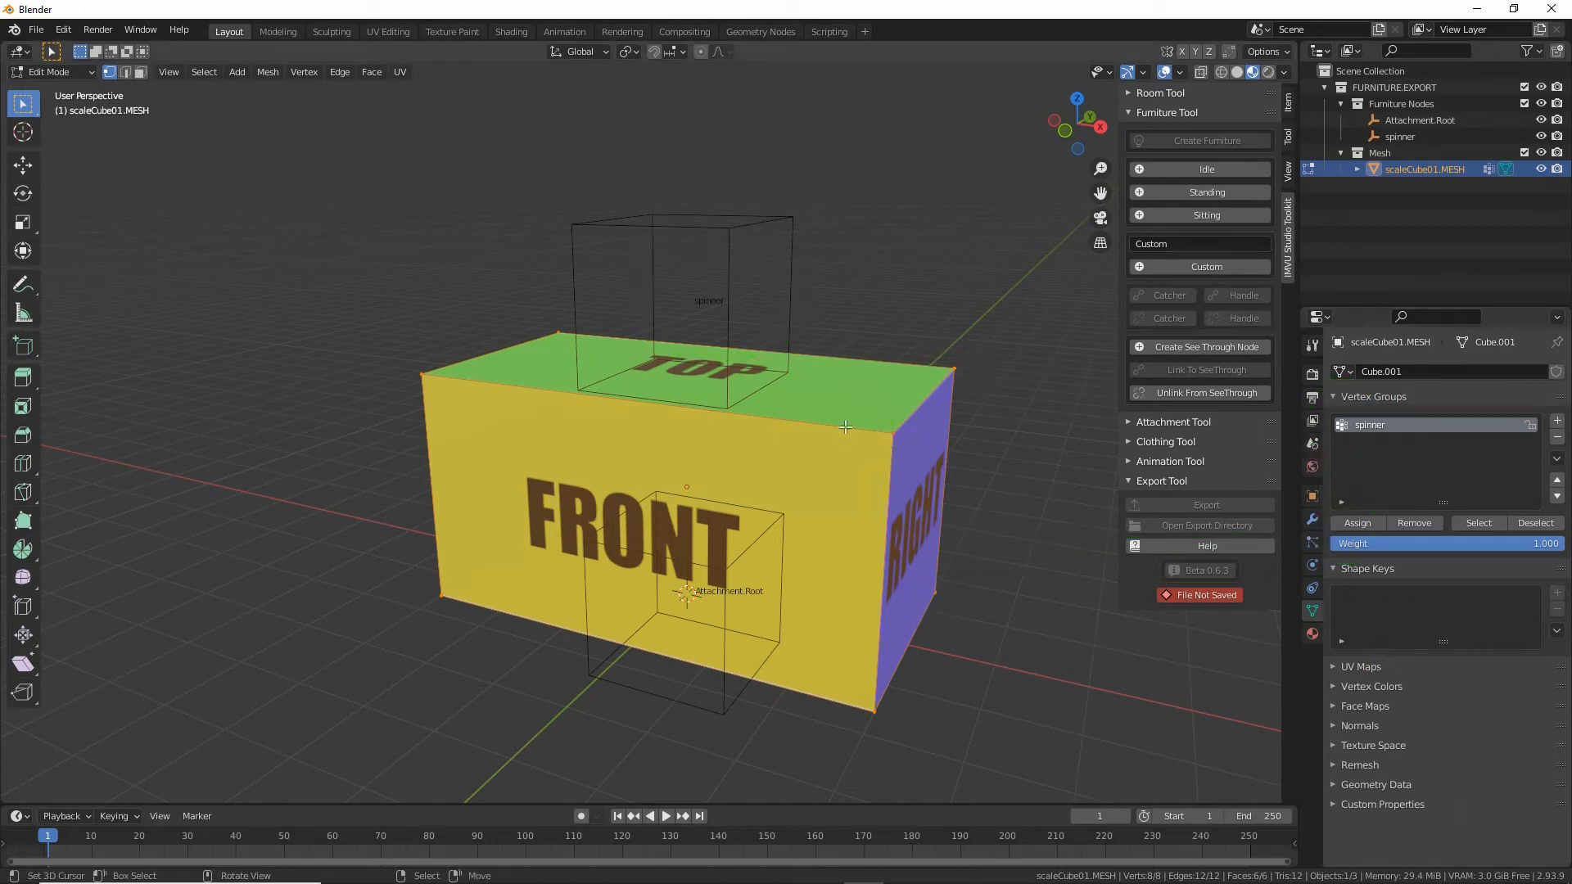
Select all vertices of the scale cube and assign them to the spinner vertex group with weight 1.000.
click(203, 72)
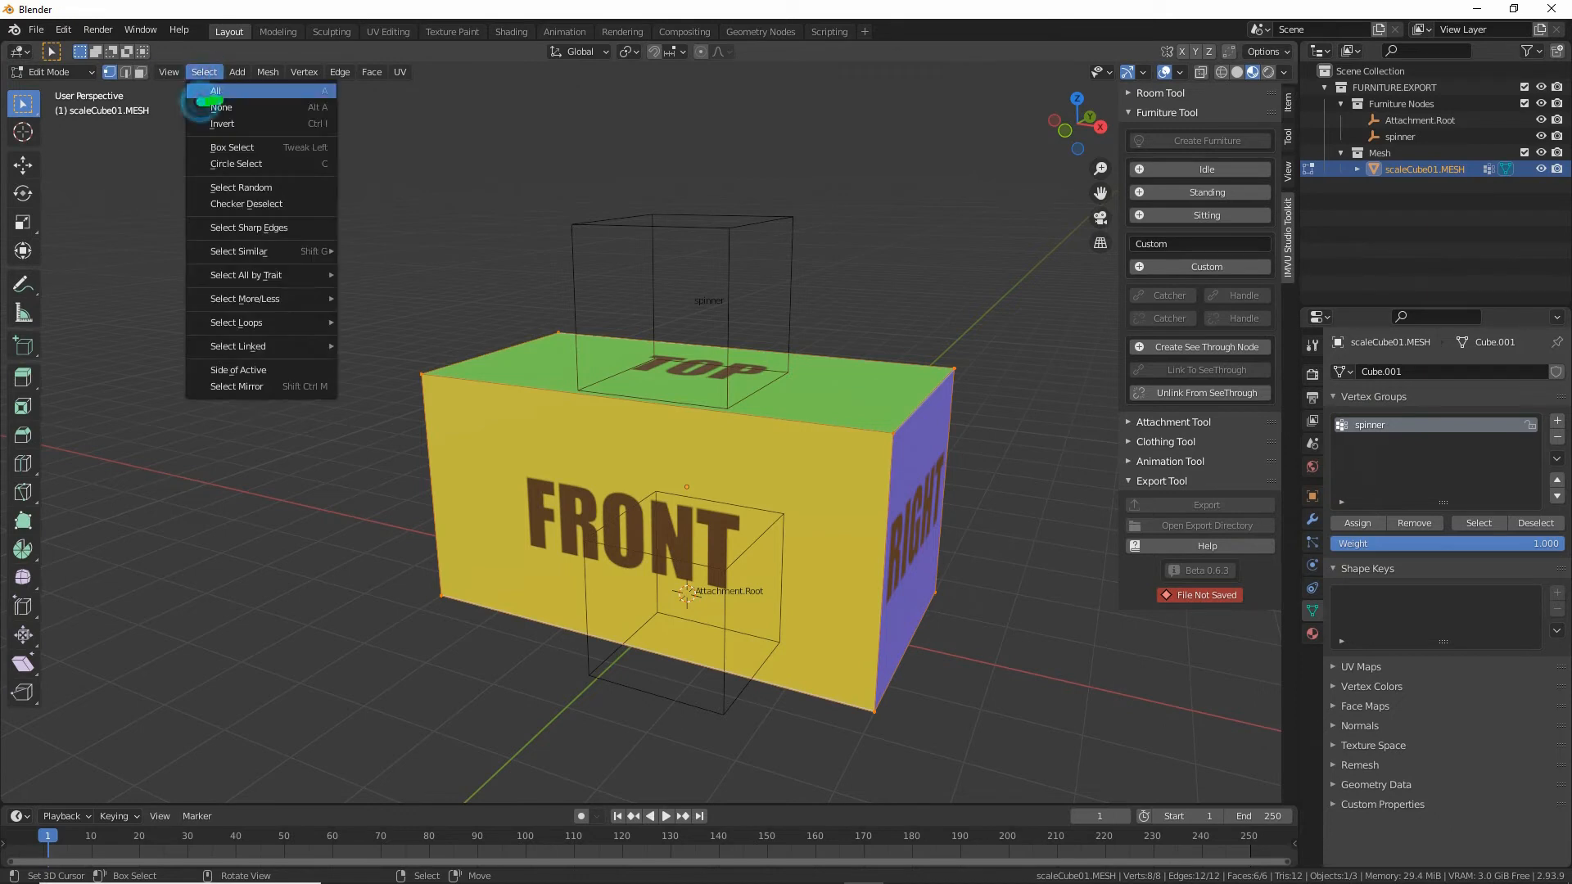
mouse_move(198, 99)
mouse_down()
mouse_move(232, 101)
mouse_move(225, 82)
mouse_up()
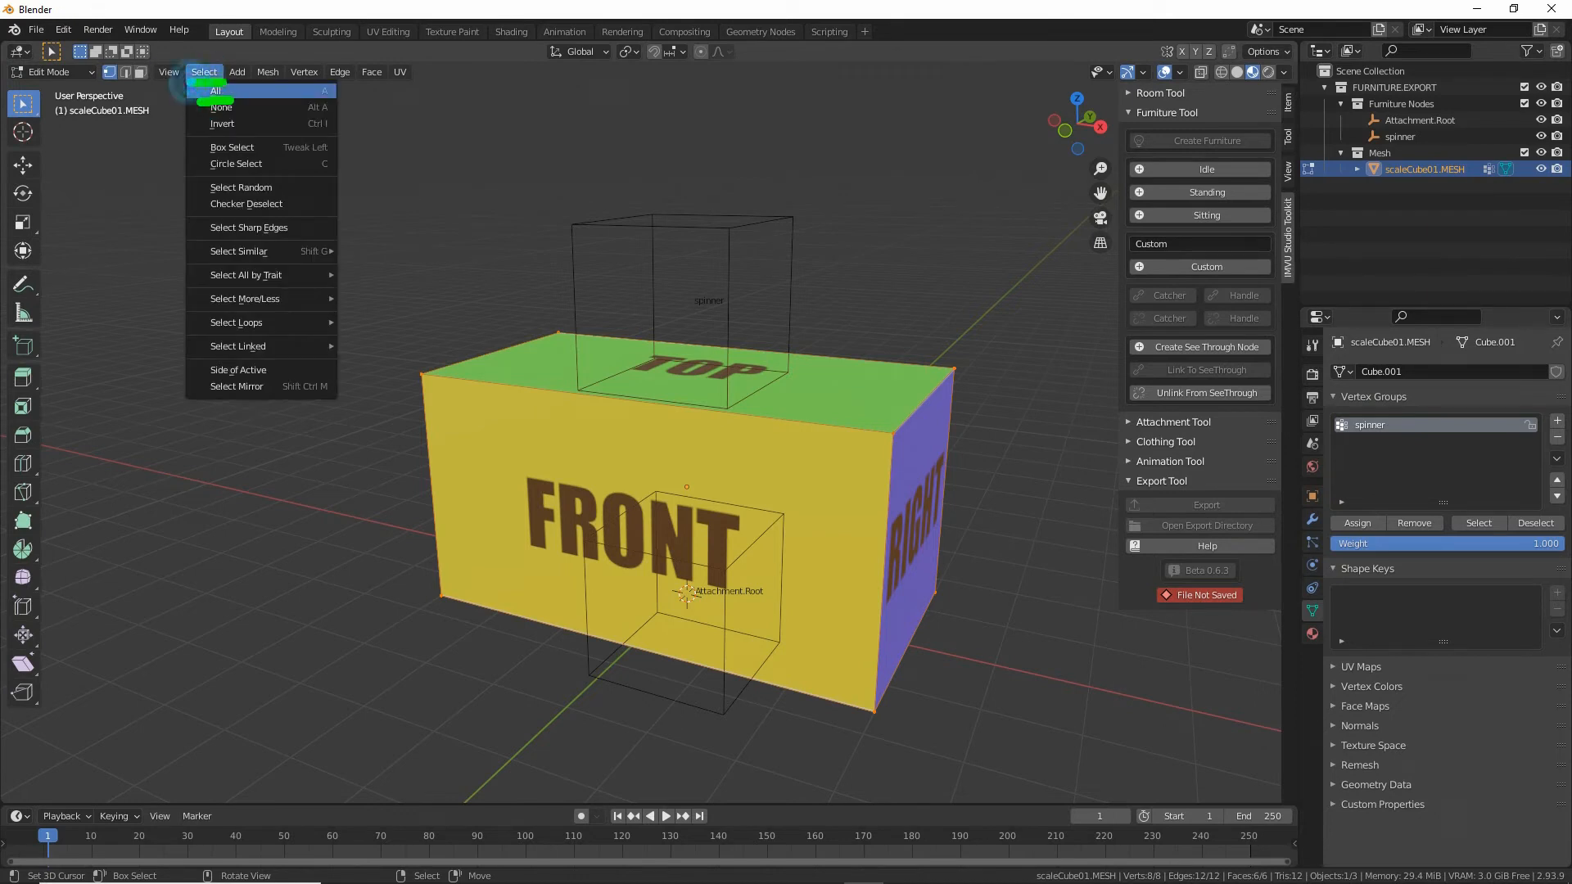
click(218, 90)
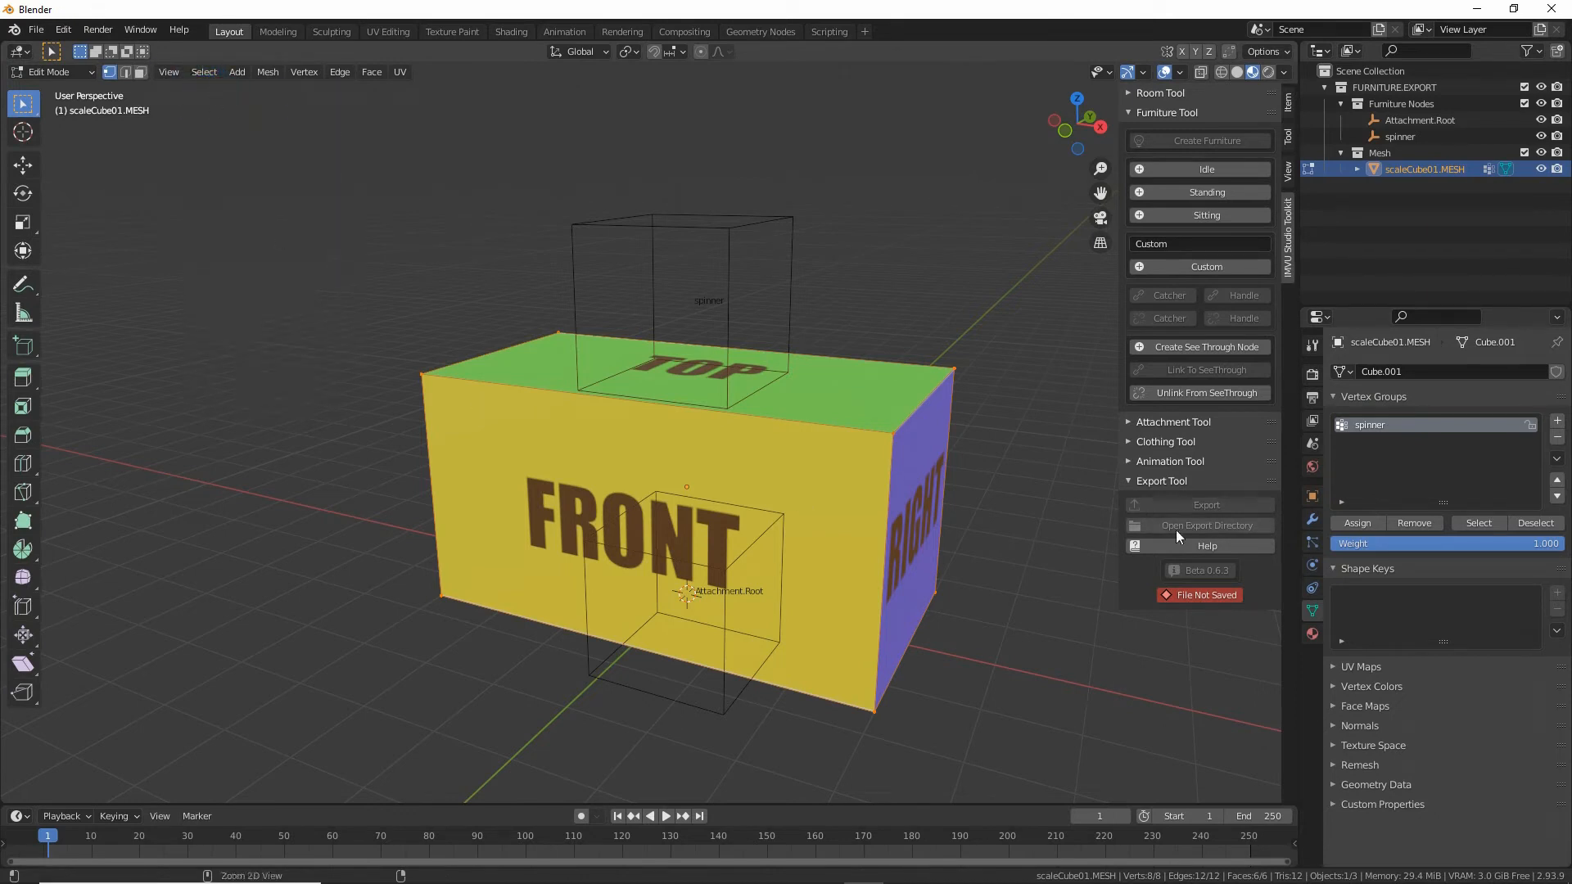
mouse_move(1343, 517)
mouse_down()
mouse_move(1425, 503)
mouse_move(1343, 515)
mouse_up()
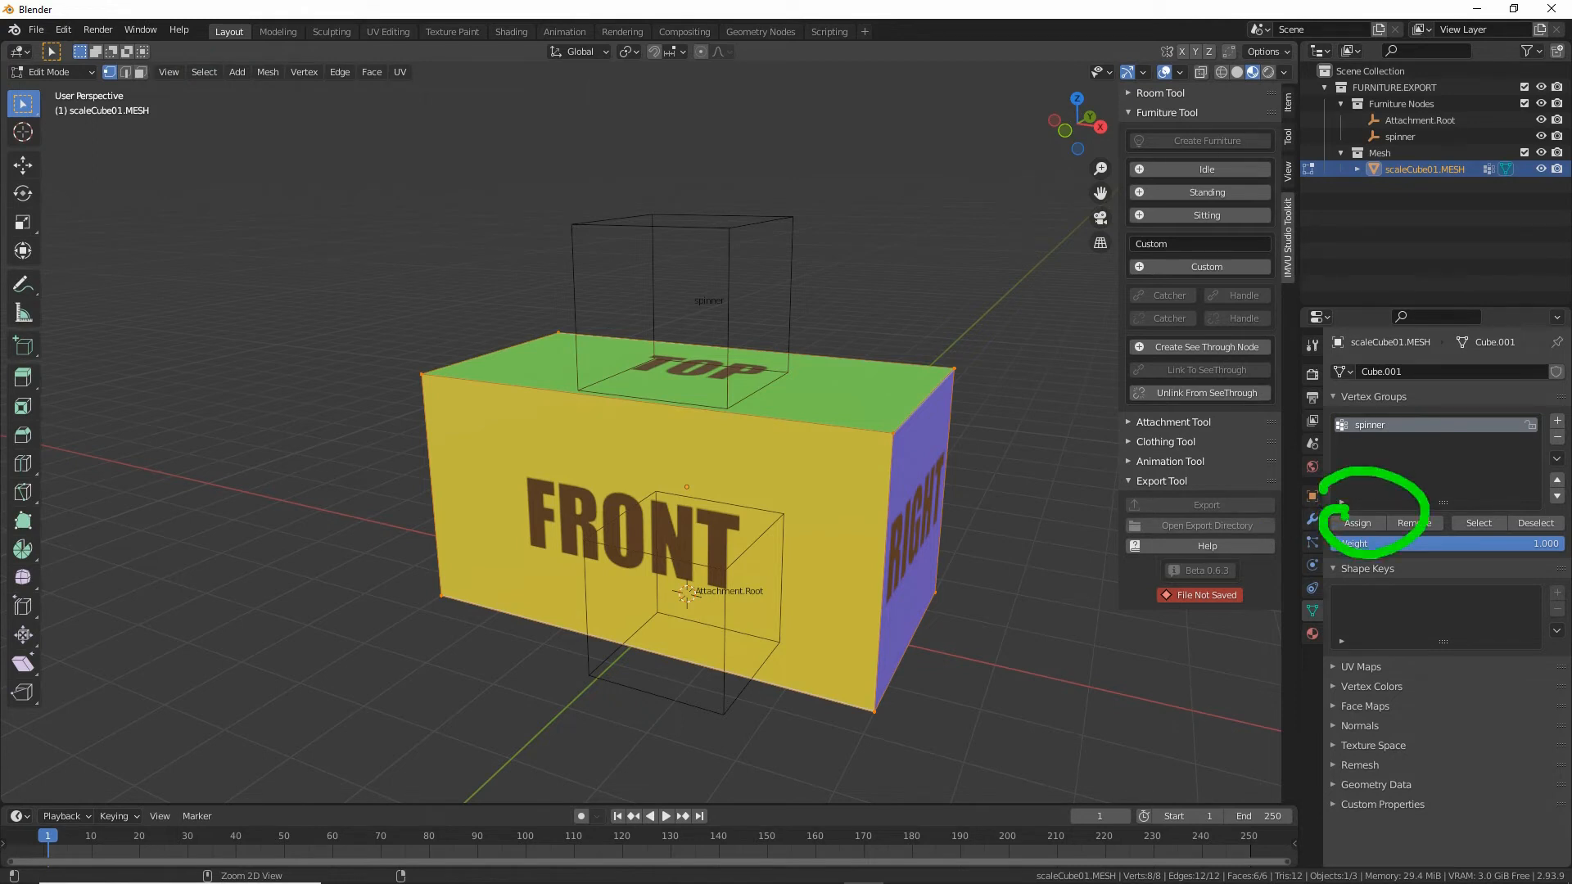
click(1361, 524)
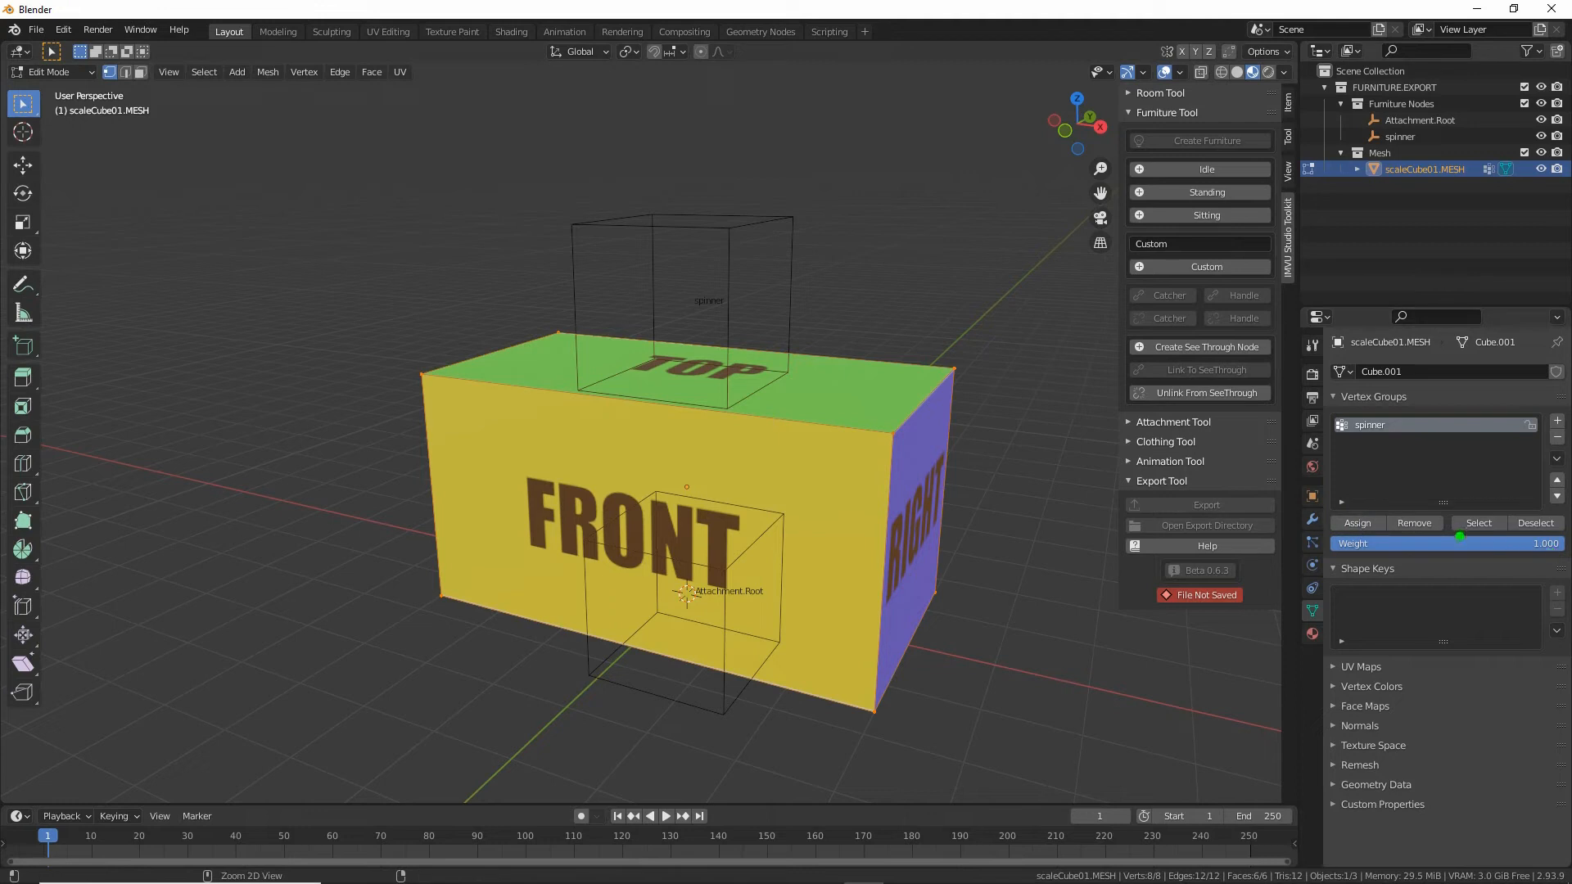
Check the spinner vertex group's assignment by repeatedly deselecting and selecting its vertices, ending with them deselected.
drag(1460, 536, 1555, 535)
key(Escape)
click(1538, 519)
click(1473, 517)
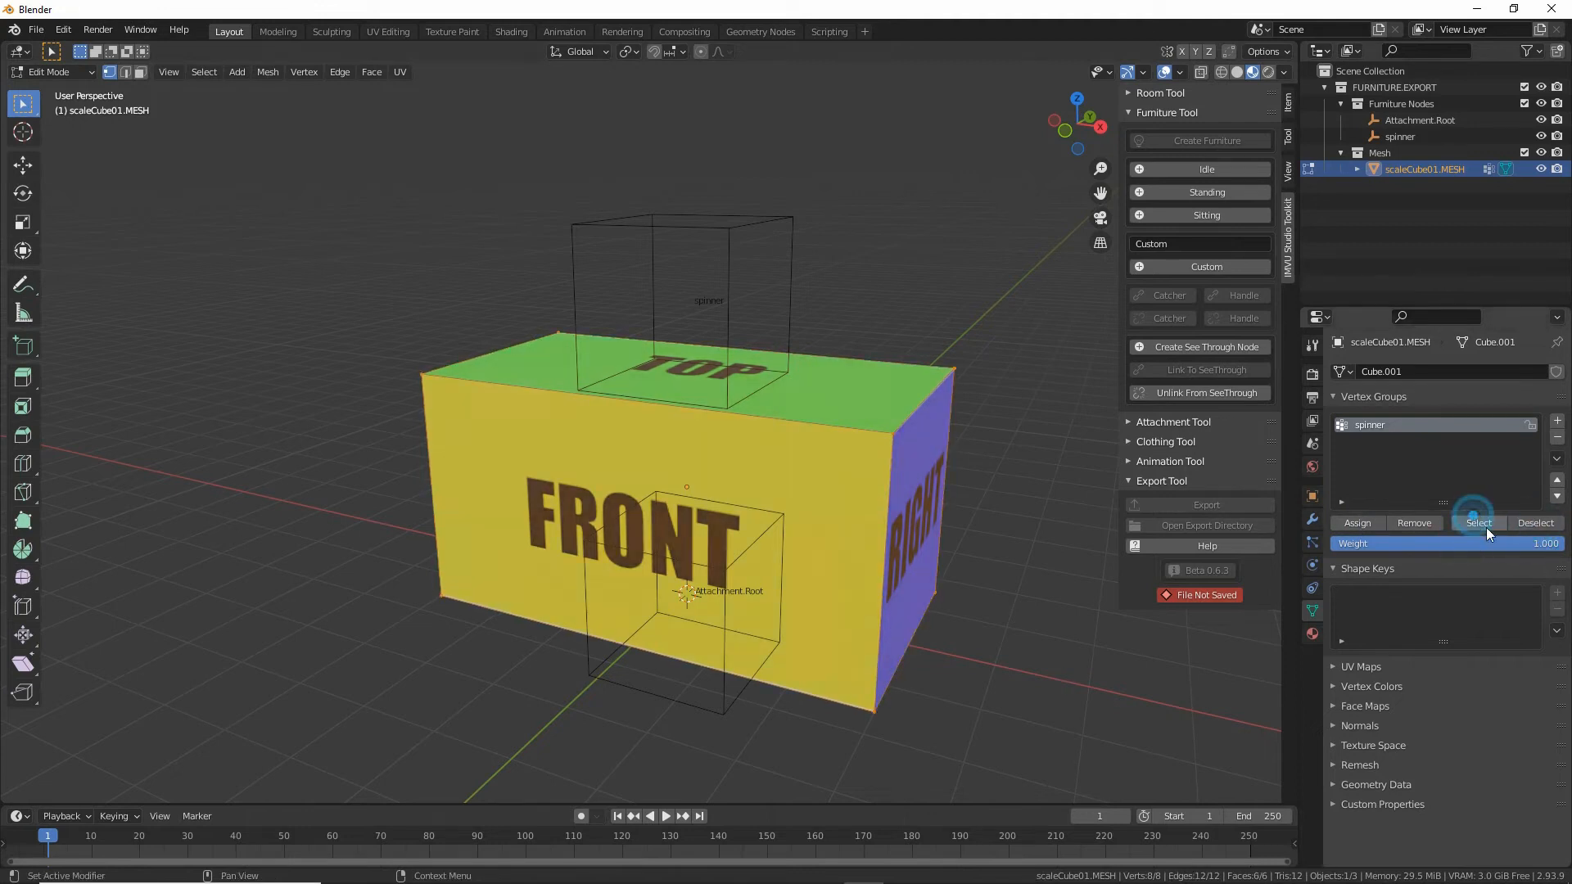
click(1535, 521)
click(1481, 523)
click(1539, 522)
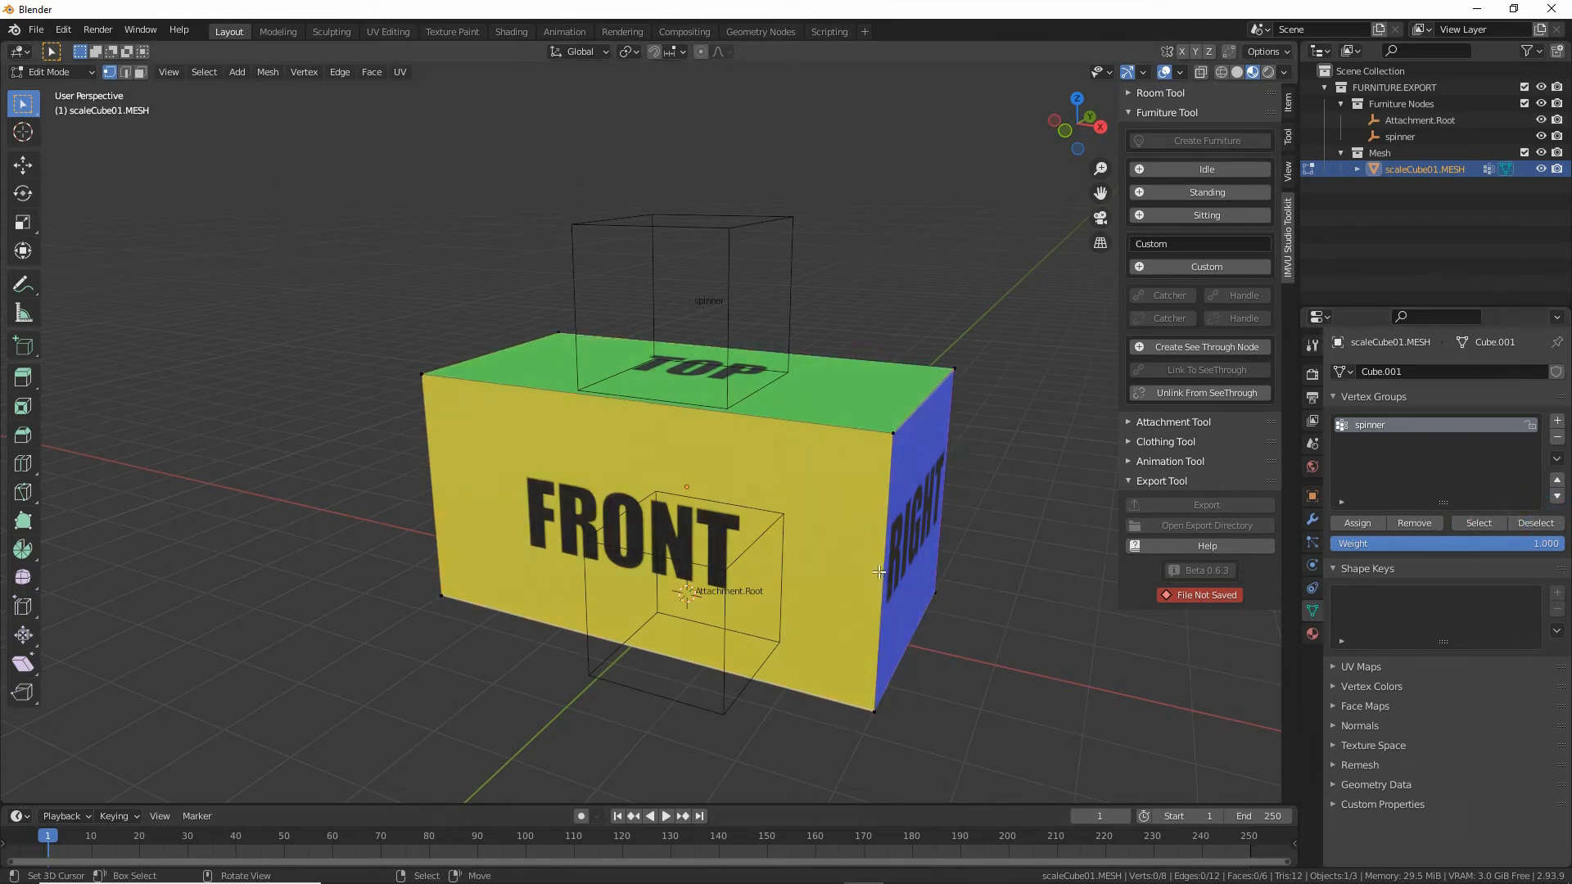
Switch the scale cube from Edit Mode to Object Mode.
click(62, 73)
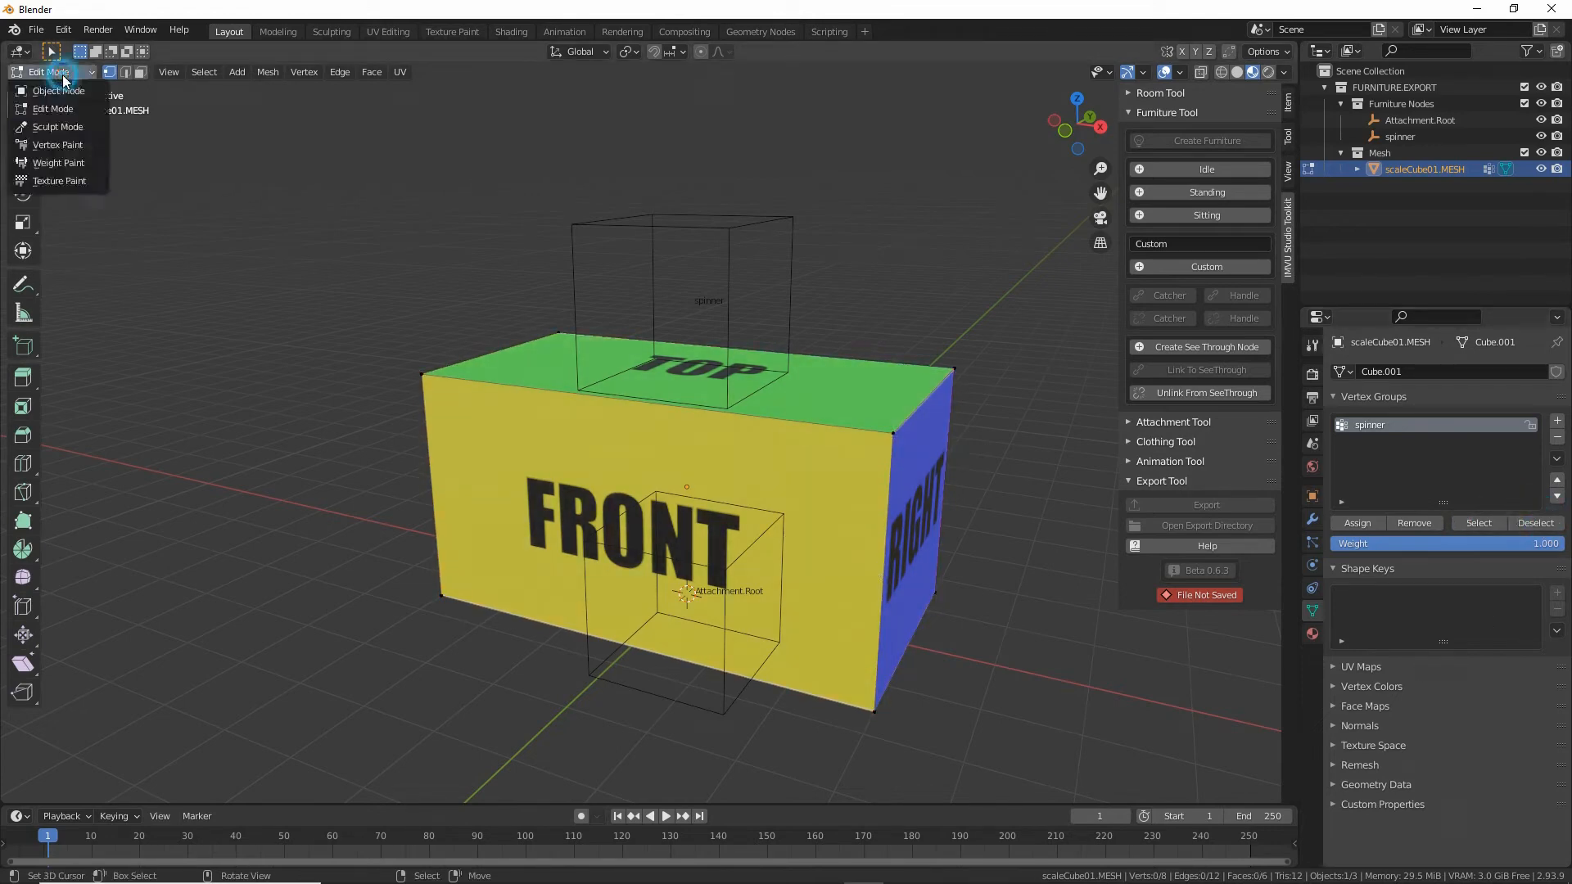
key(ctrl+2)
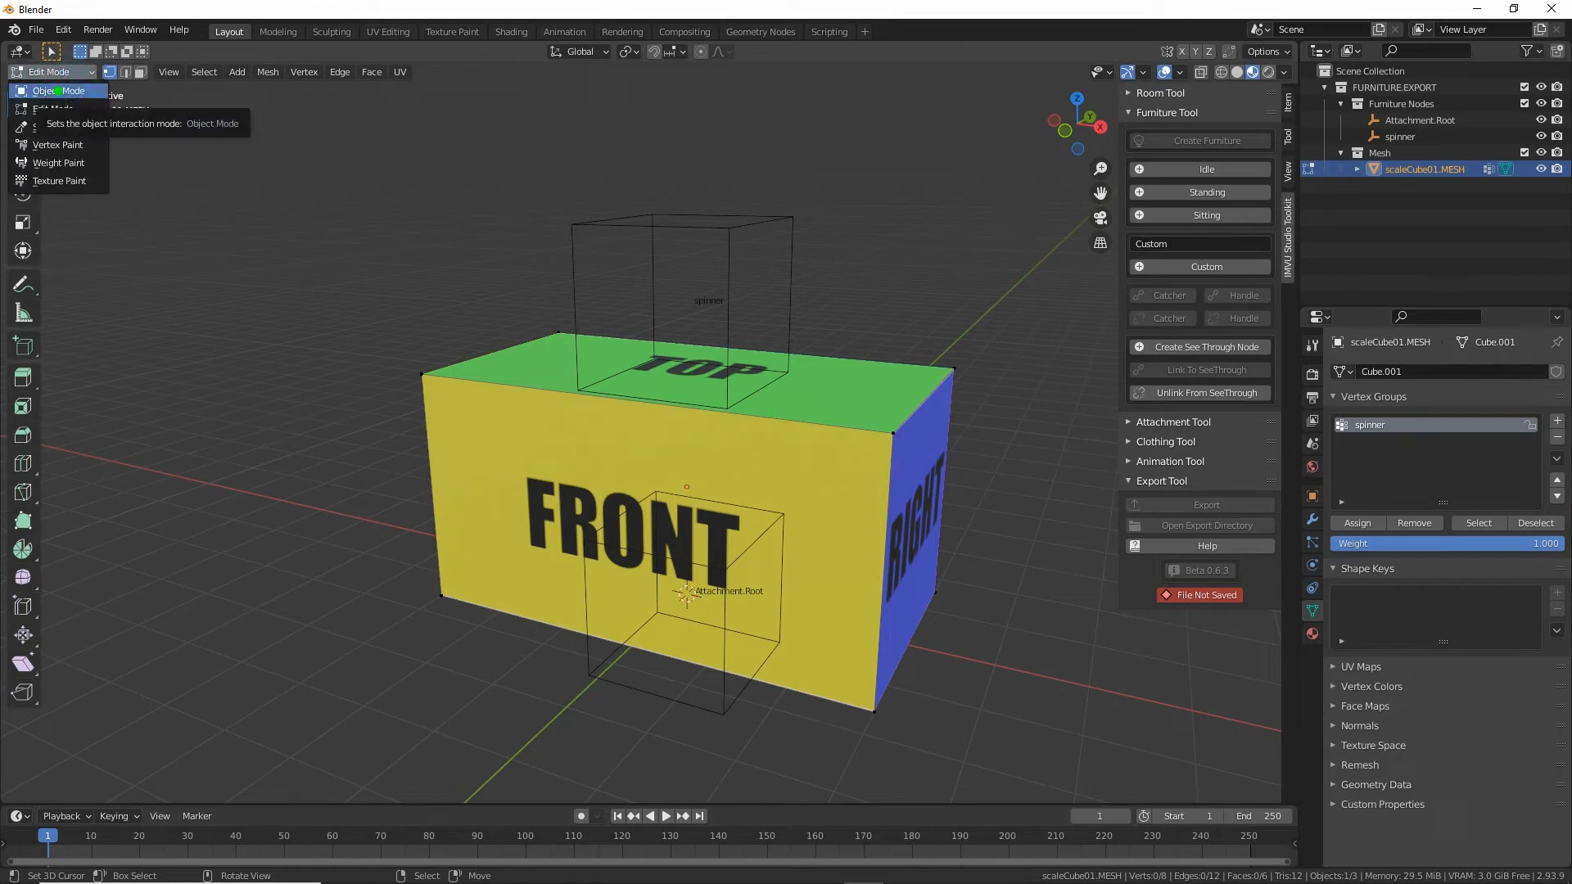
drag(16, 86, 42, 86)
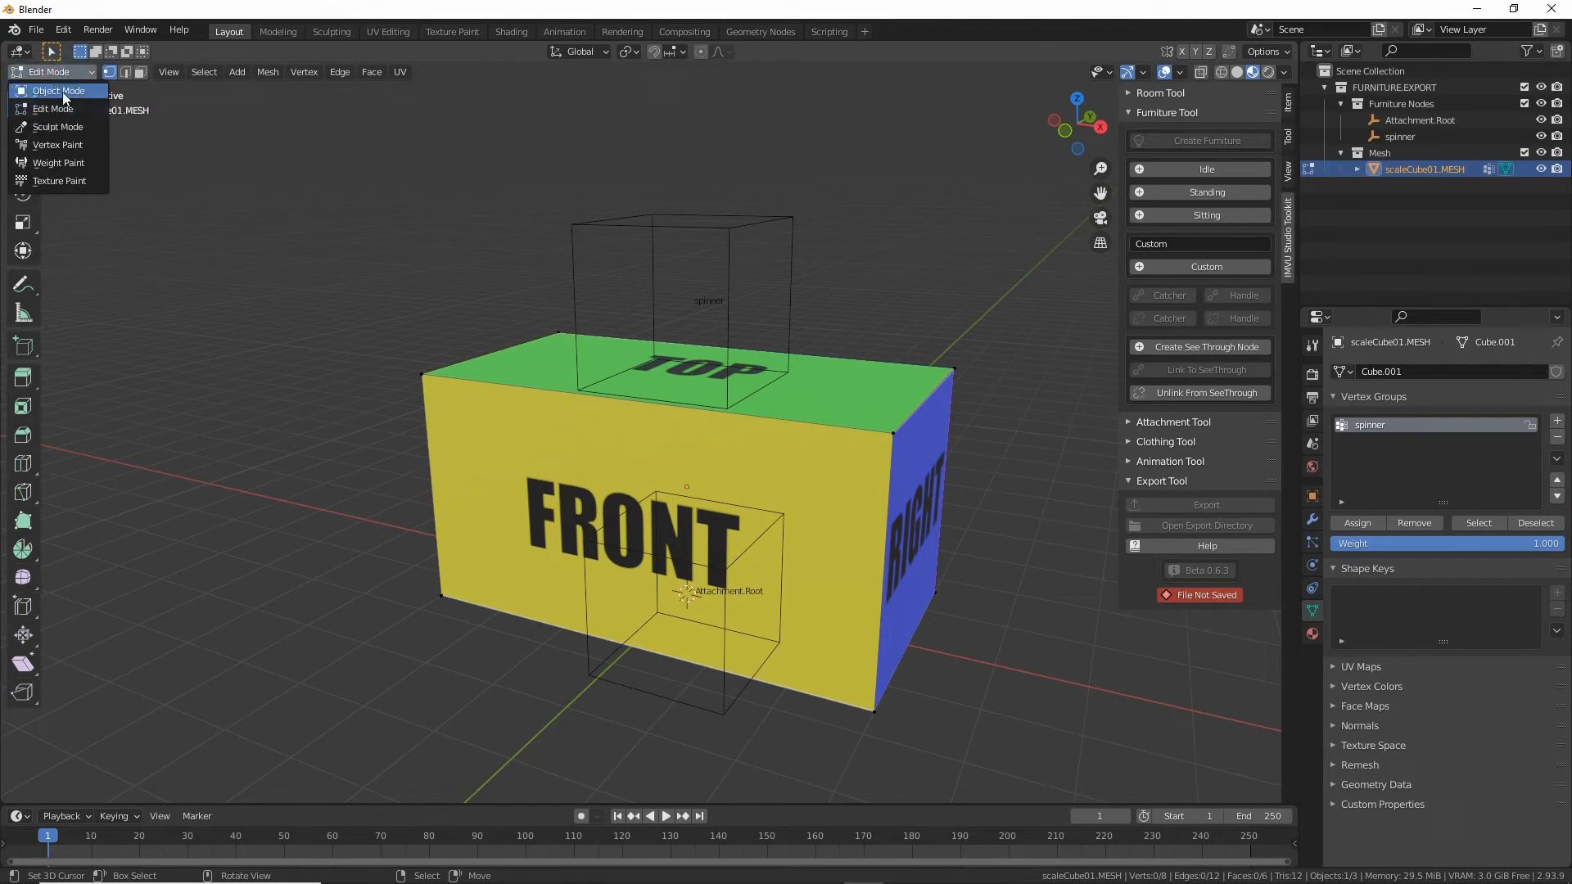
click(61, 92)
Select the scale cube, add the spinner node as the active object, and parent the cube to it using the Object type.
mouse_move(901, 576)
middle_down()
mouse_move(656, 569)
mouse_move(892, 571)
middle_up()
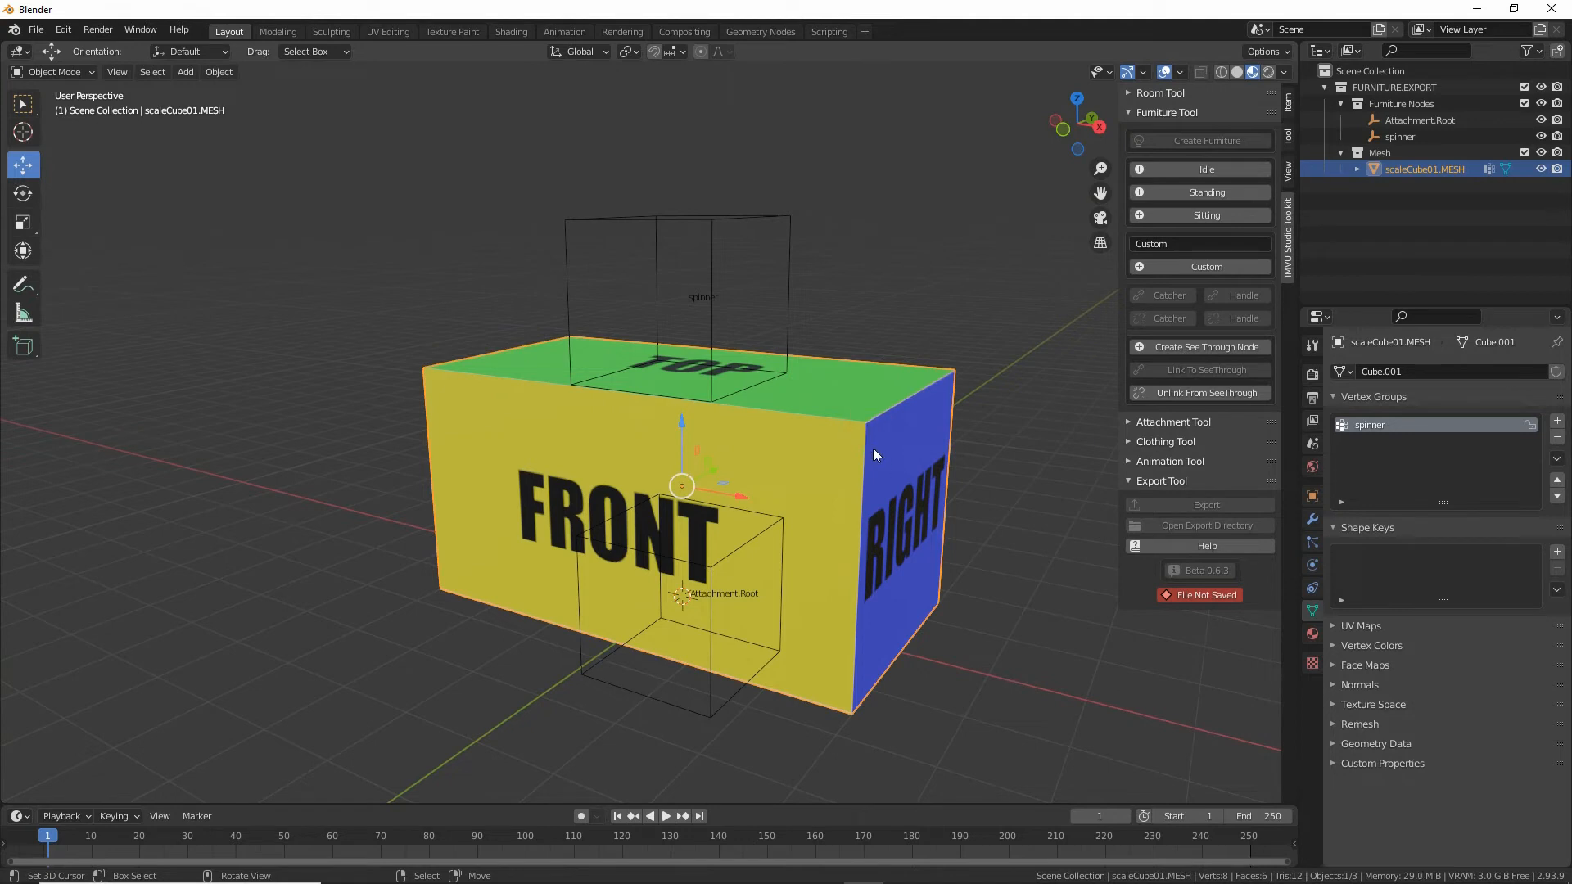
shift+click(789, 273)
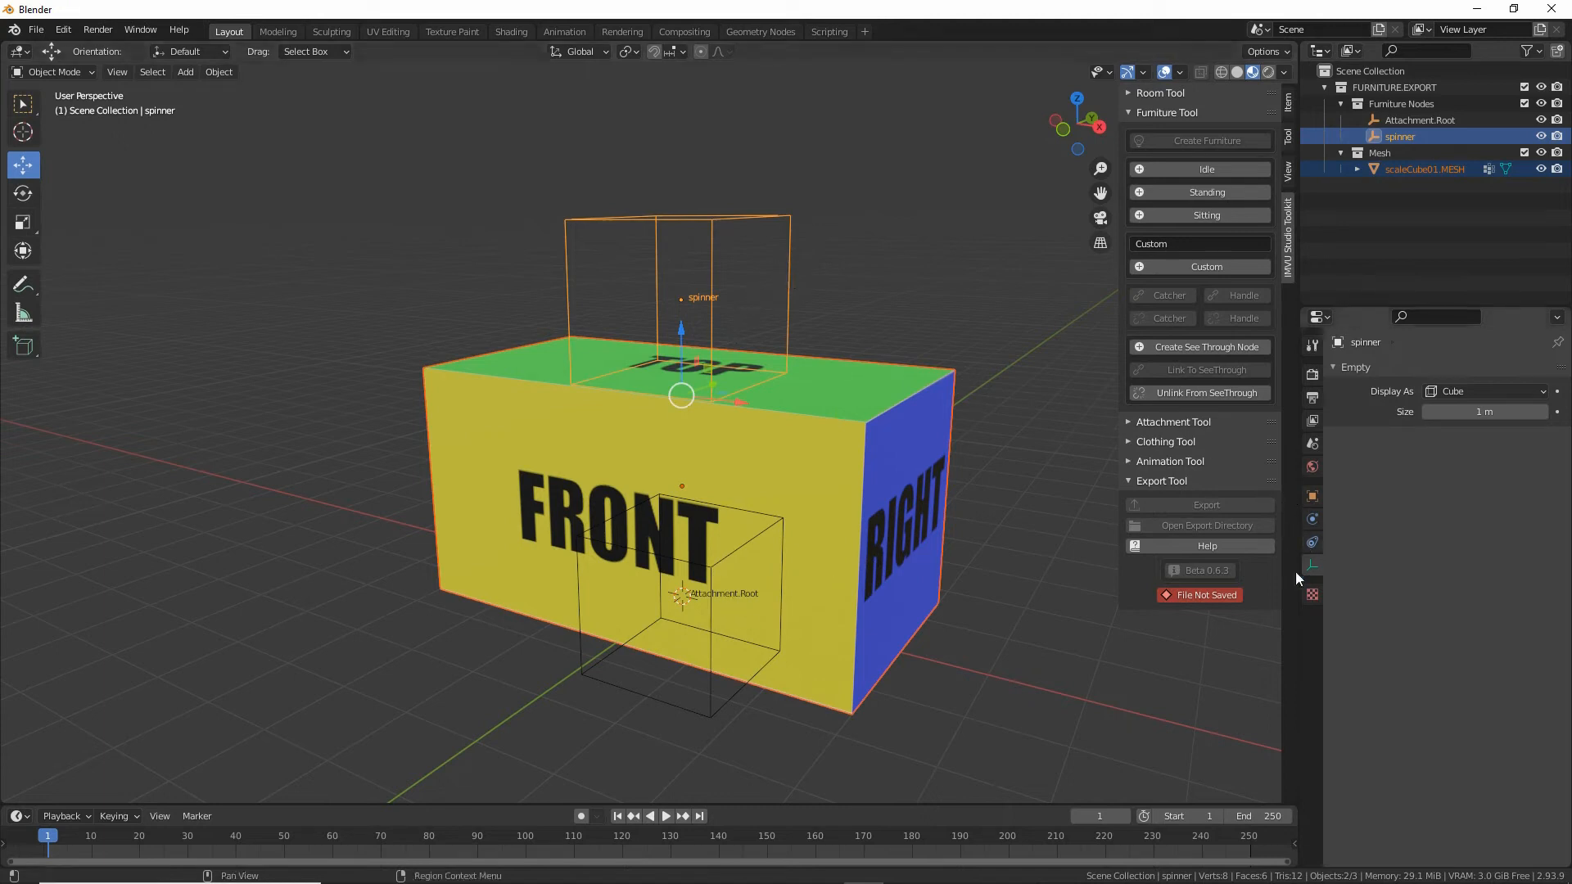
click(867, 432)
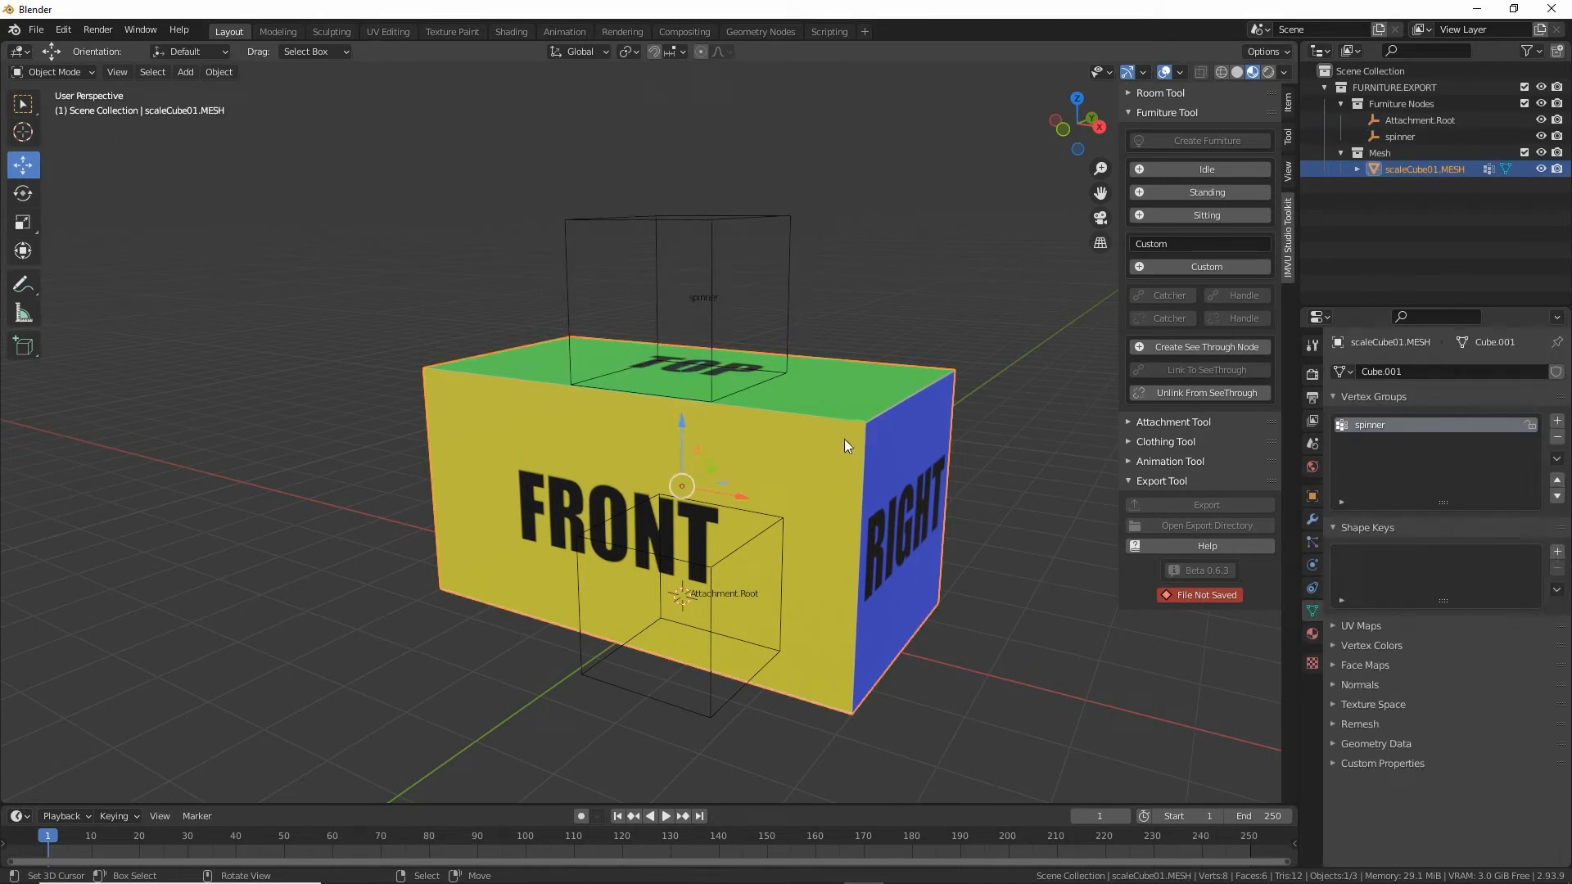
middle_drag(900, 444, 895, 448)
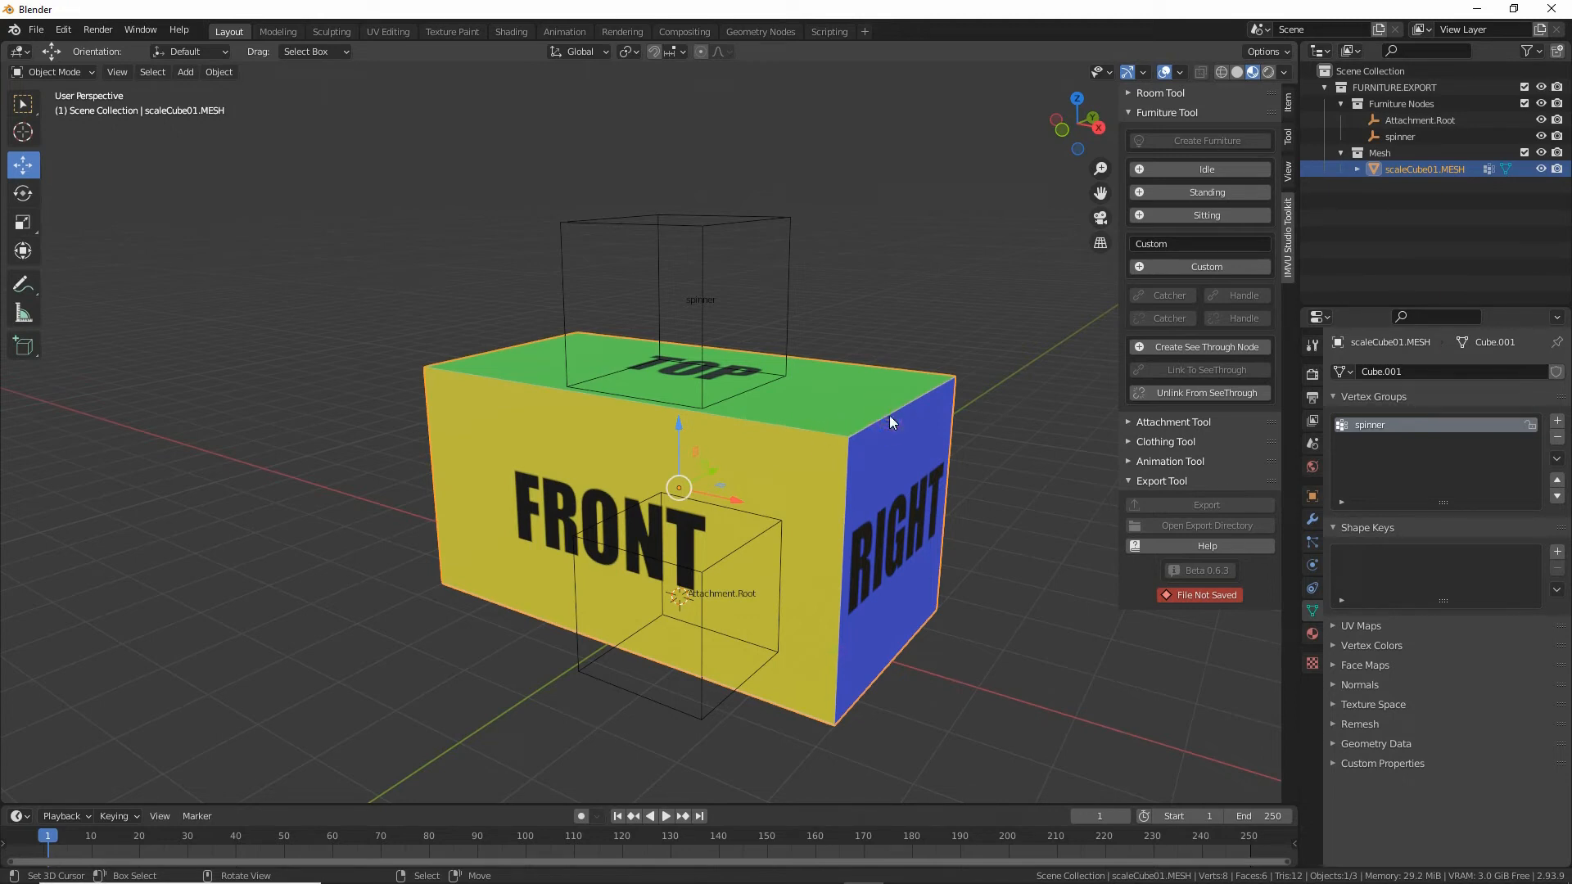
shift+click(788, 282)
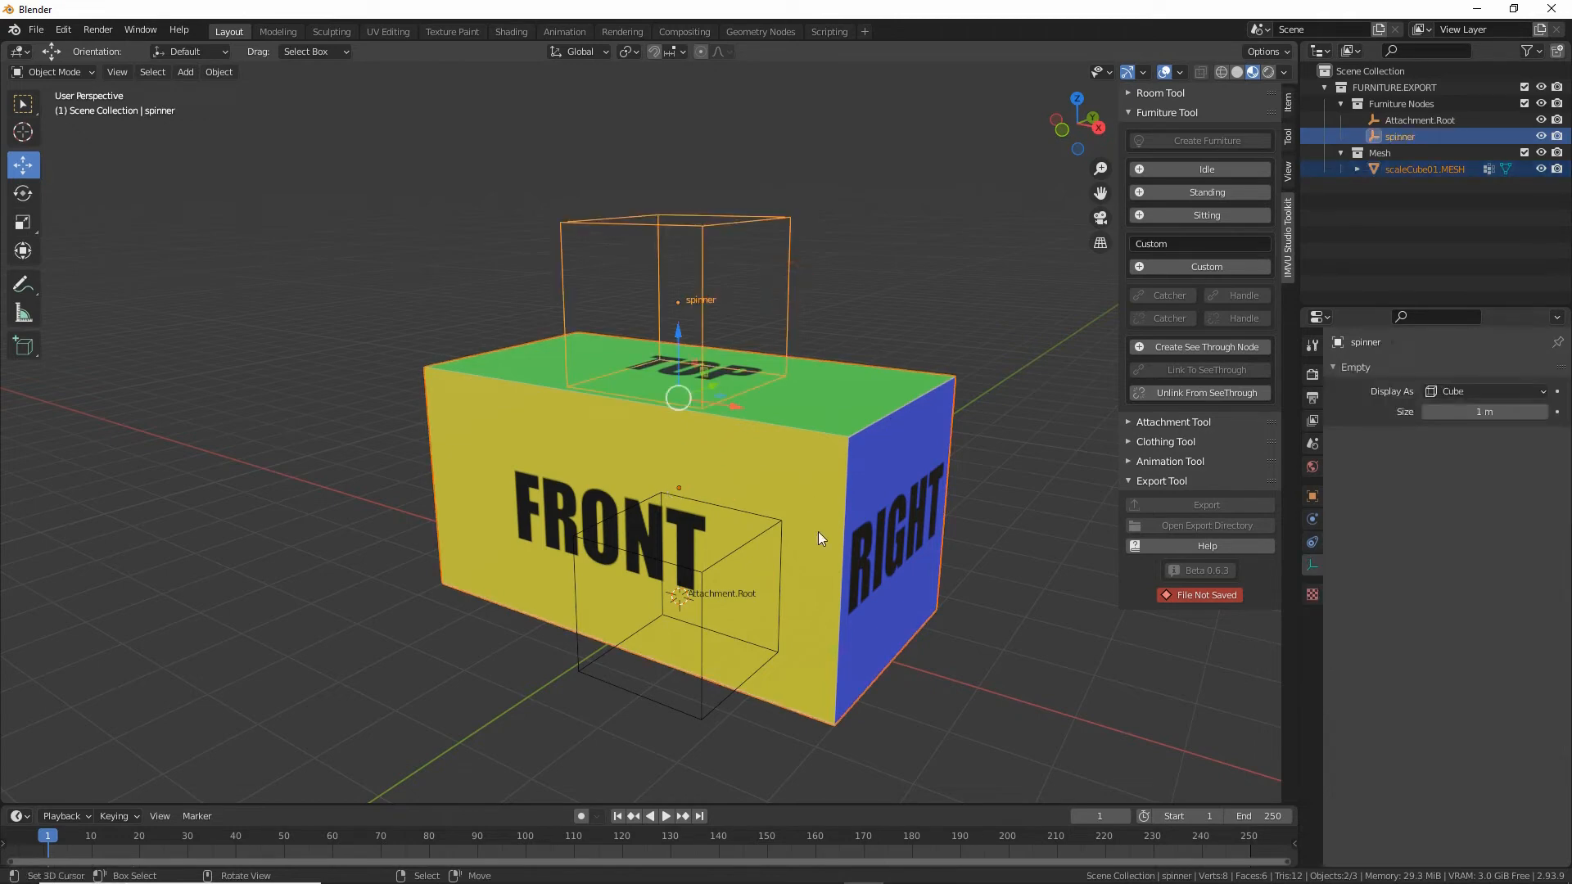
click(218, 73)
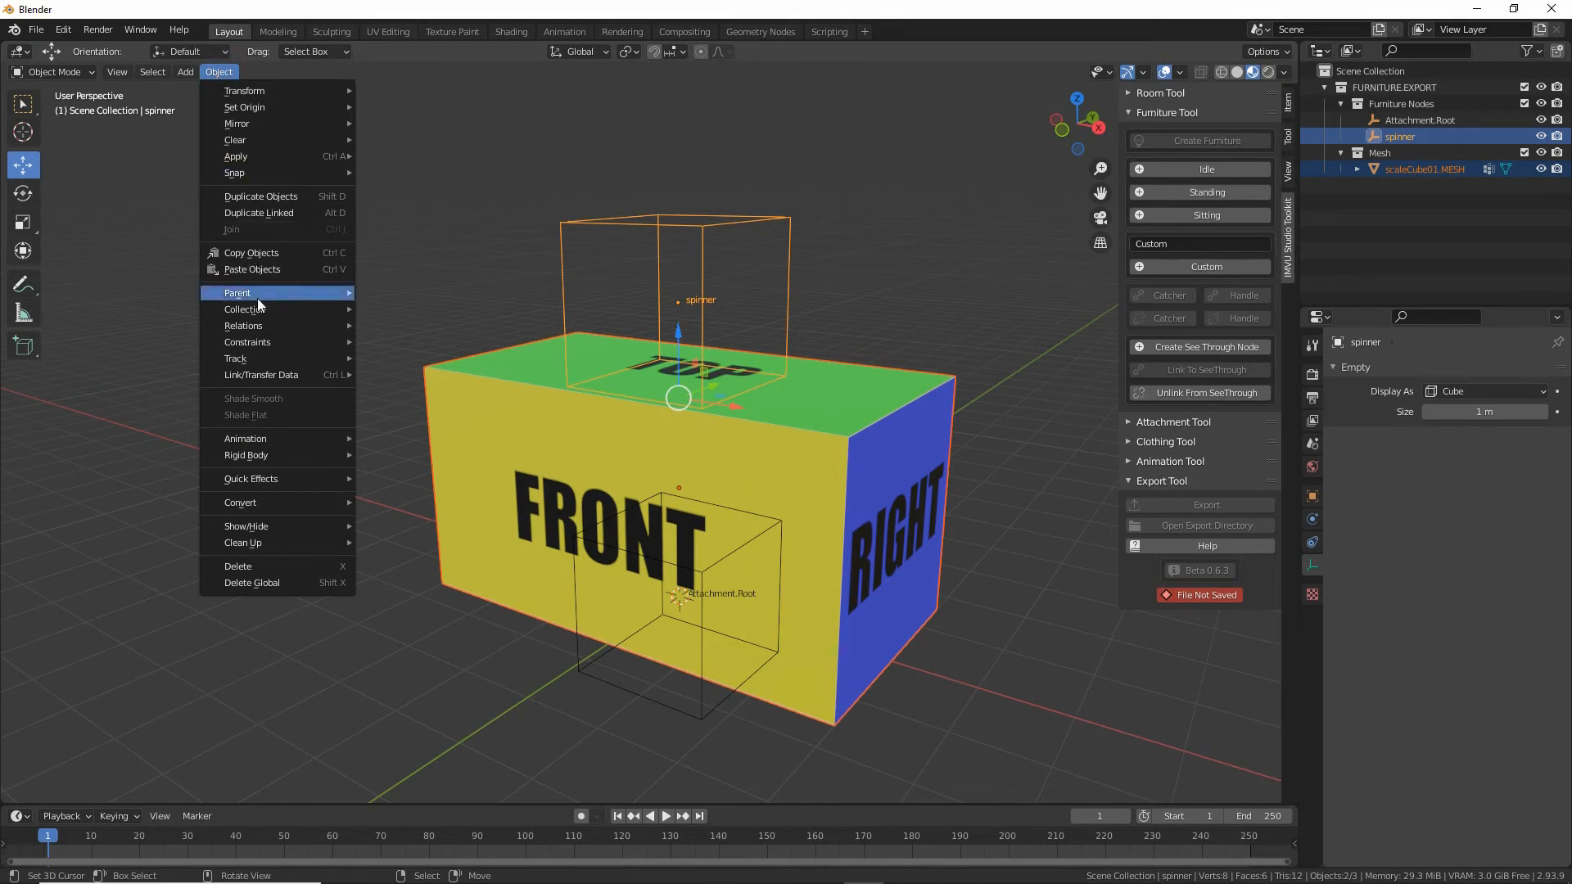
mouse_move(257, 298)
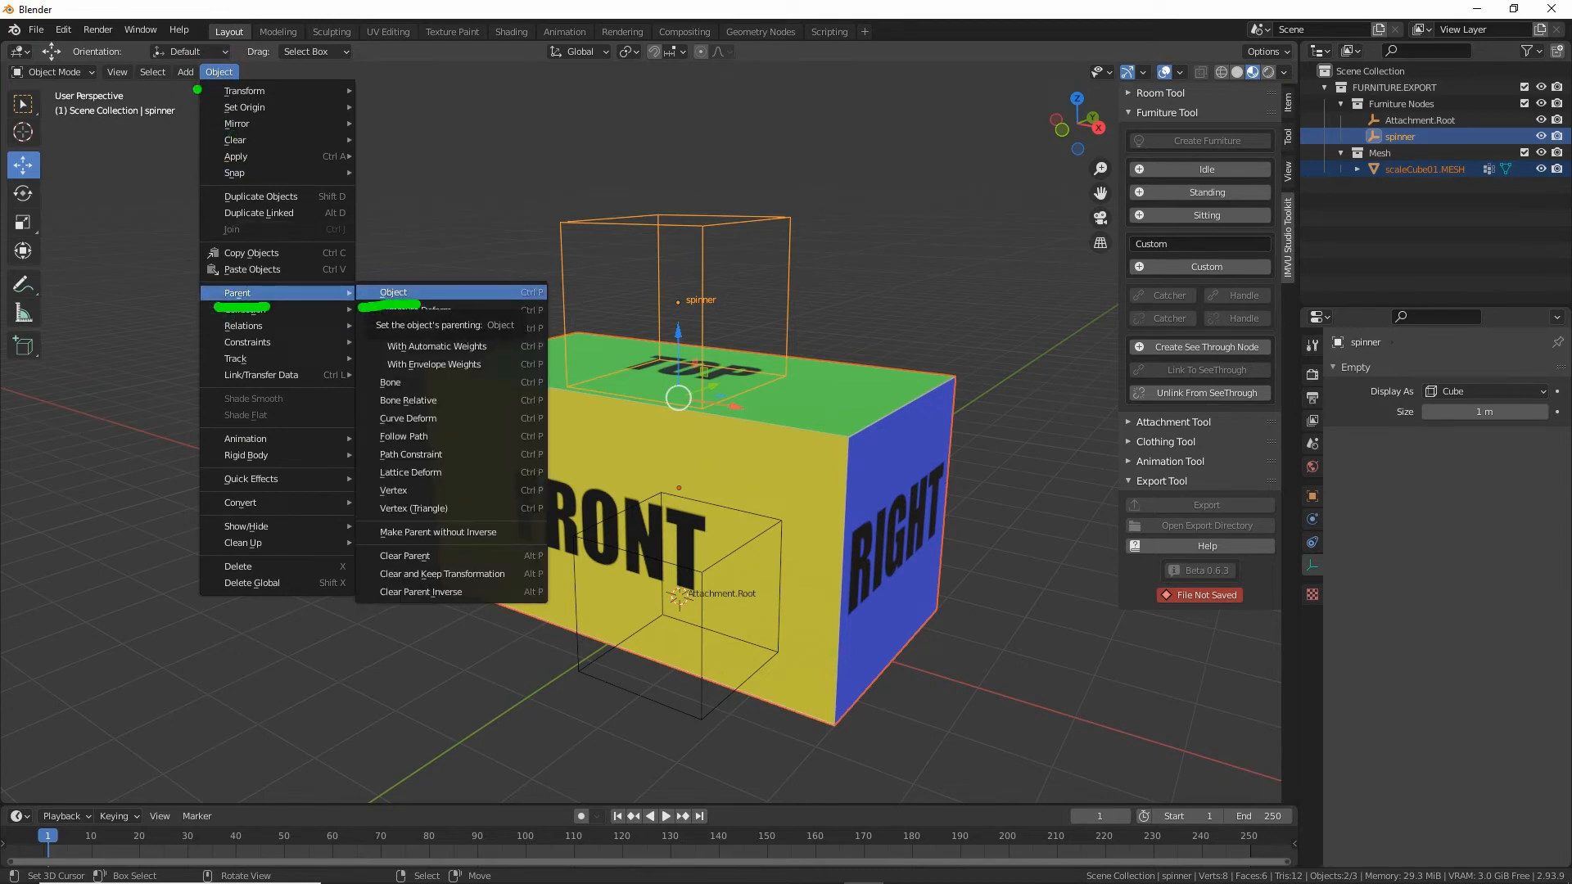
drag(189, 86, 247, 89)
mouse_move(243, 156)
mouse_down()
mouse_move(241, 231)
mouse_move(263, 224)
mouse_up()
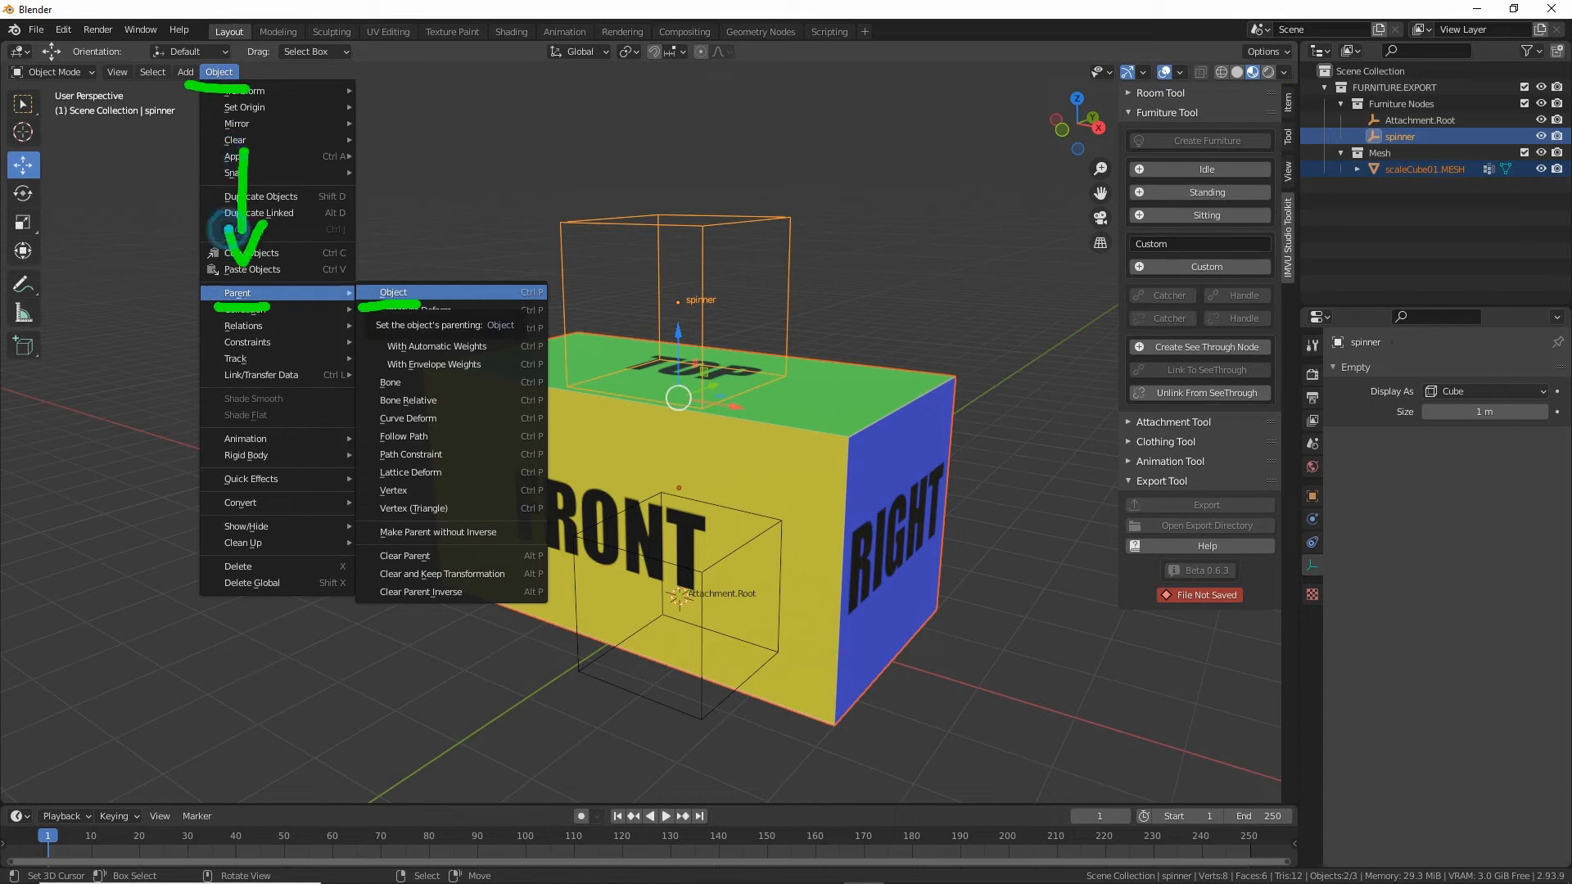
mouse_move(299, 303)
mouse_down()
mouse_move(326, 310)
mouse_move(315, 322)
mouse_up()
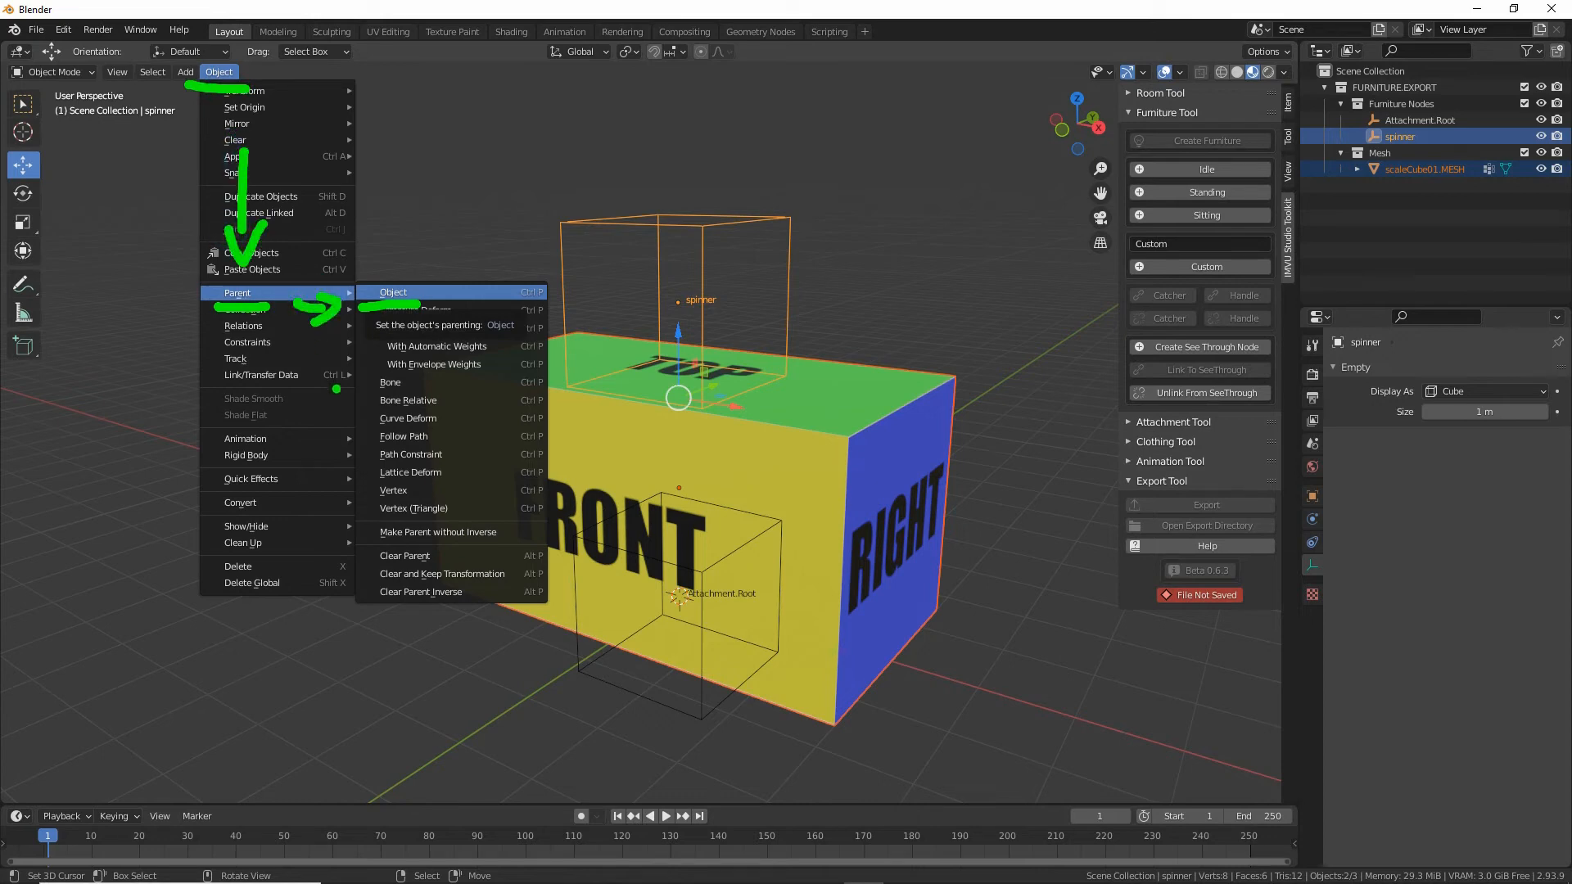
key(Escape)
mouse_move(303, 289)
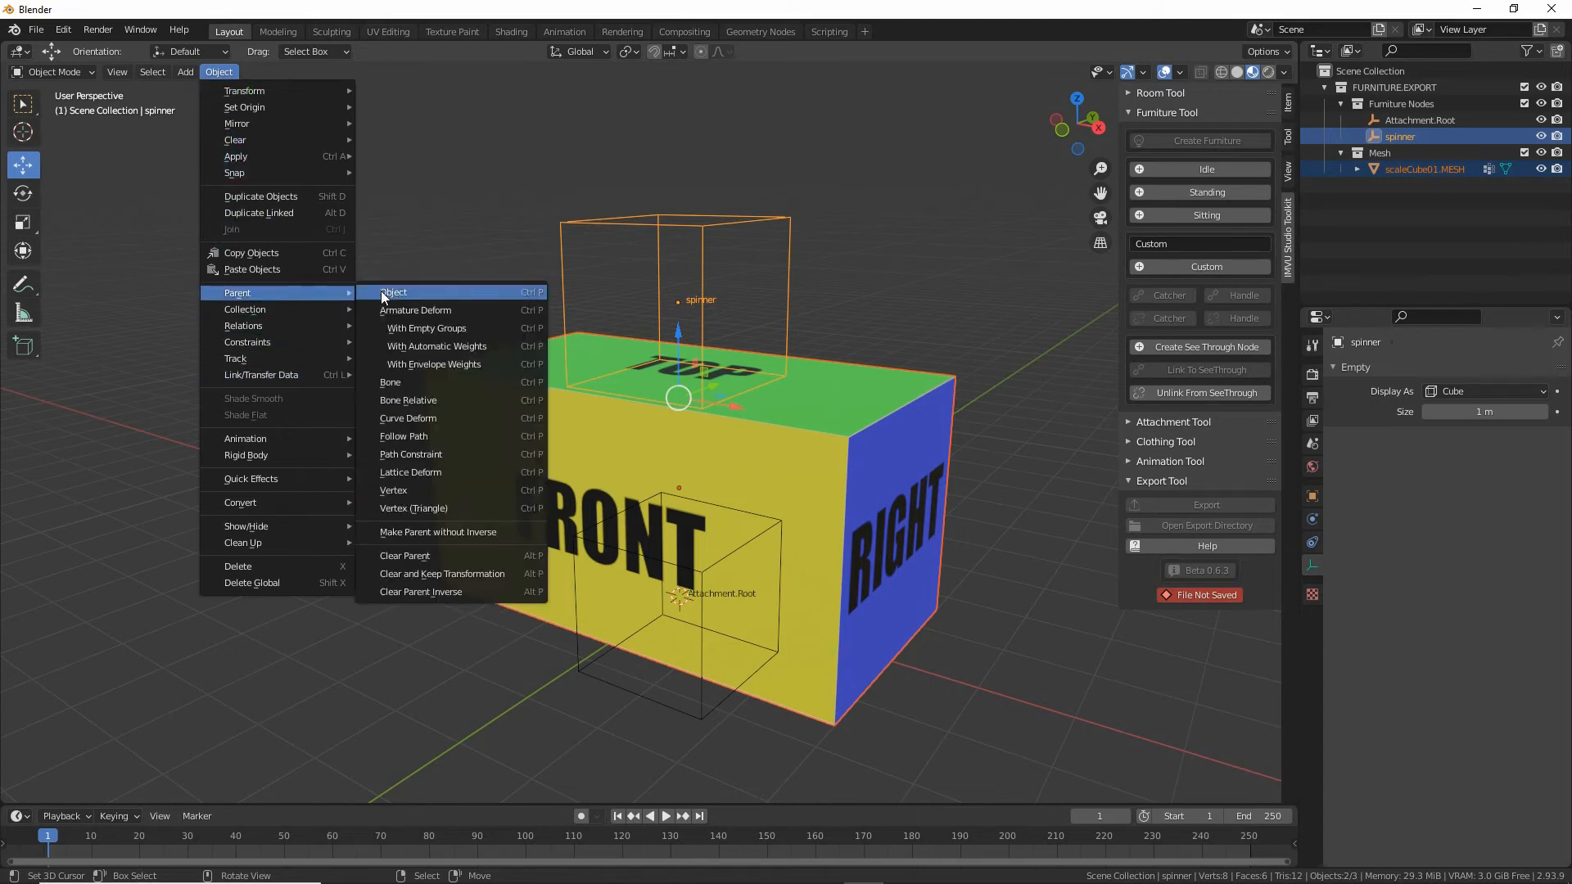
click(394, 293)
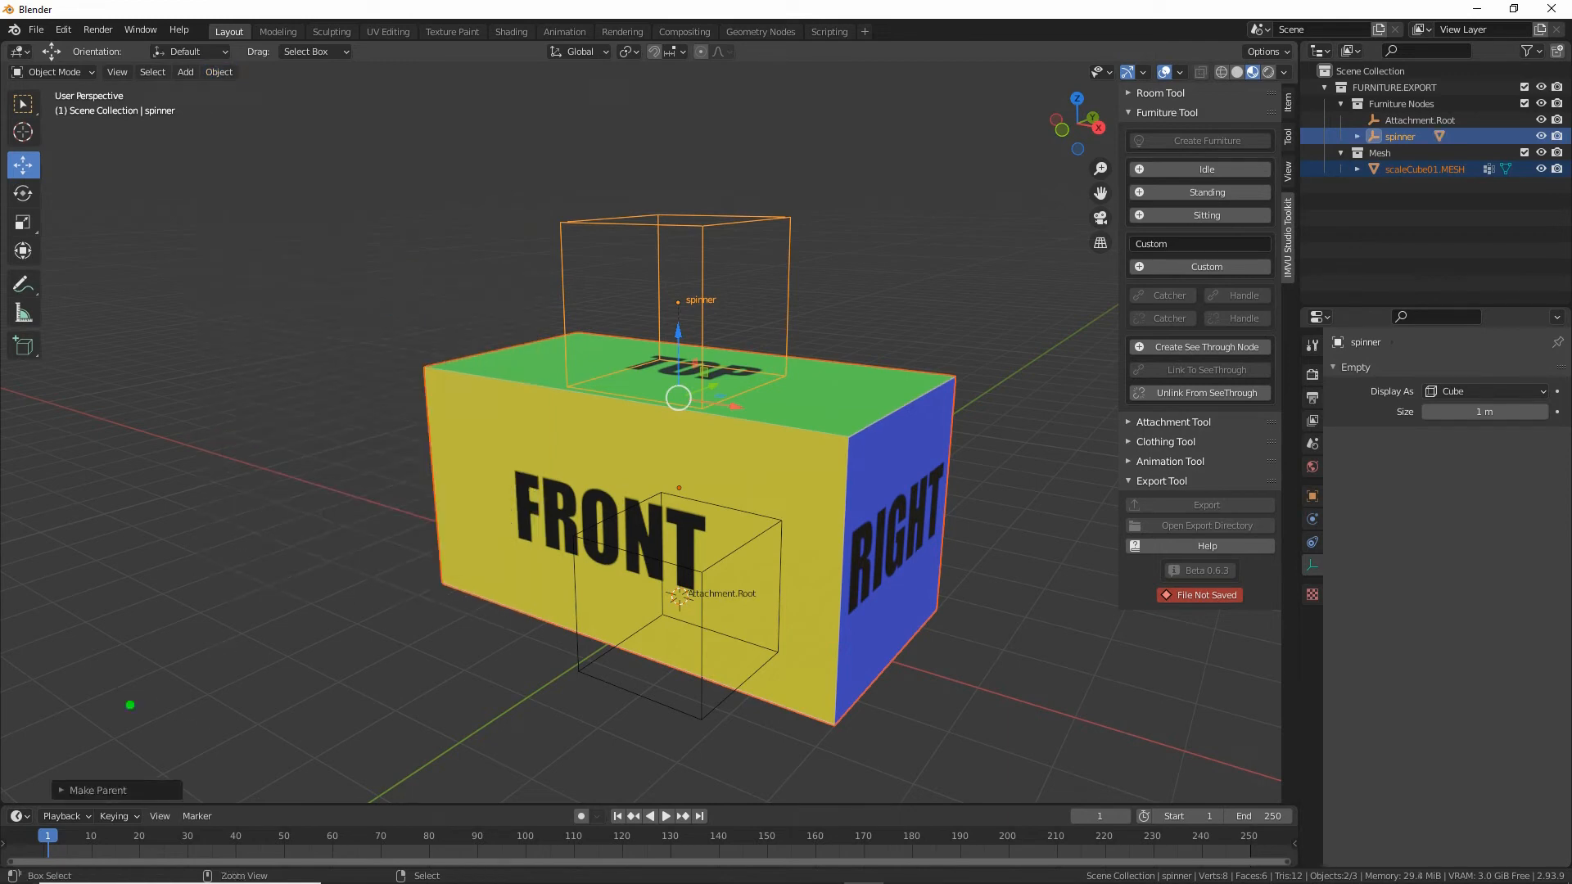
Expand the Make Parent operation settings and enable Keep Transform.
mouse_move(61, 741)
mouse_down()
mouse_move(33, 765)
mouse_move(200, 773)
mouse_move(69, 754)
mouse_up()
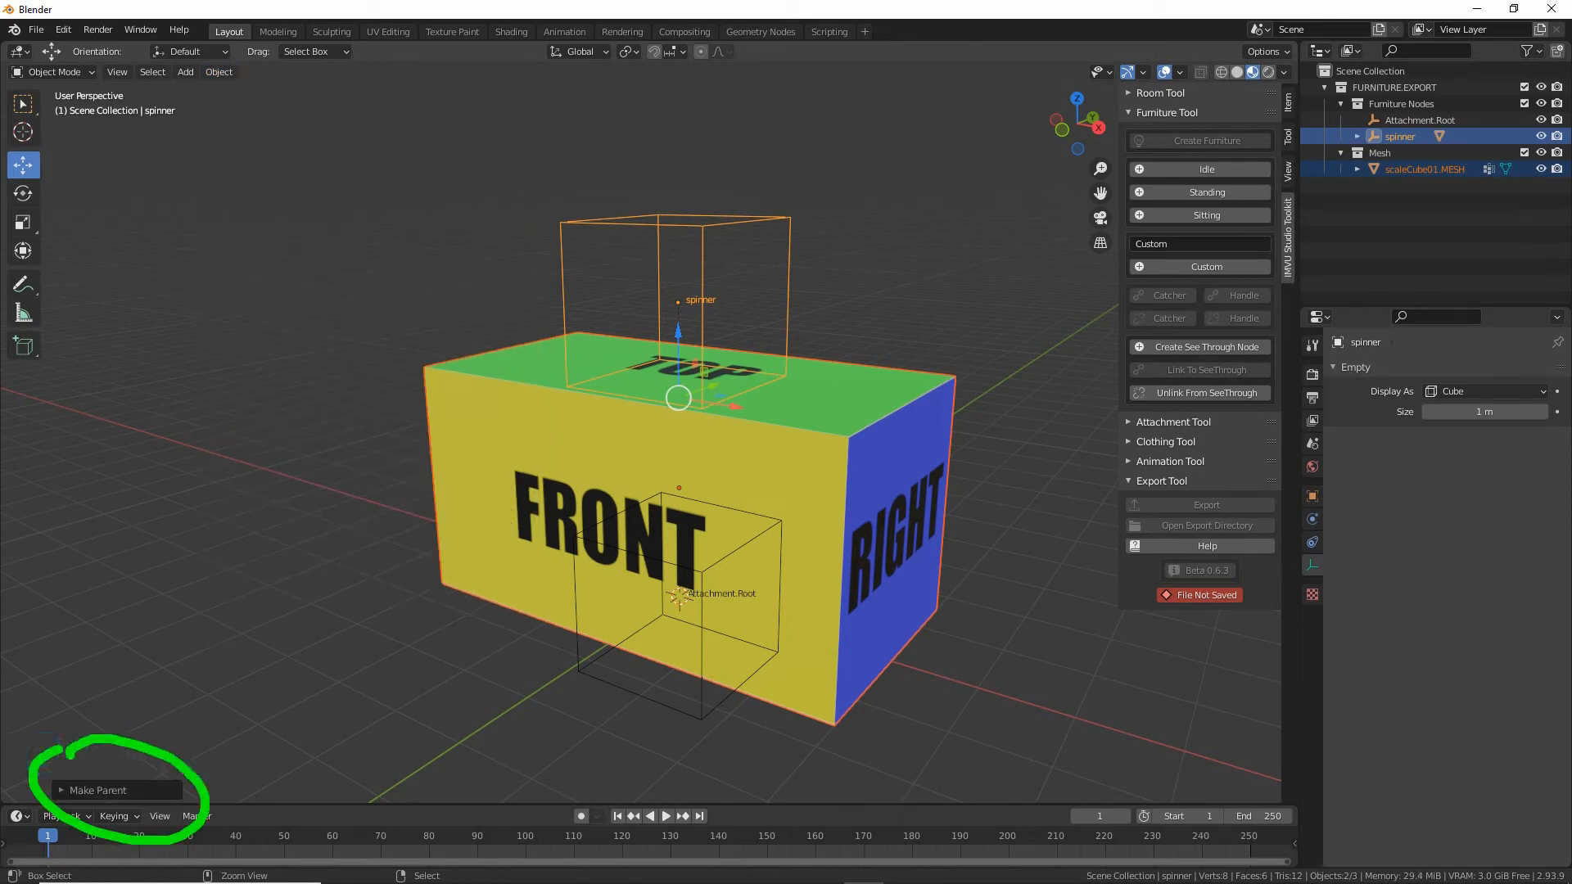
key(Escape)
click(60, 791)
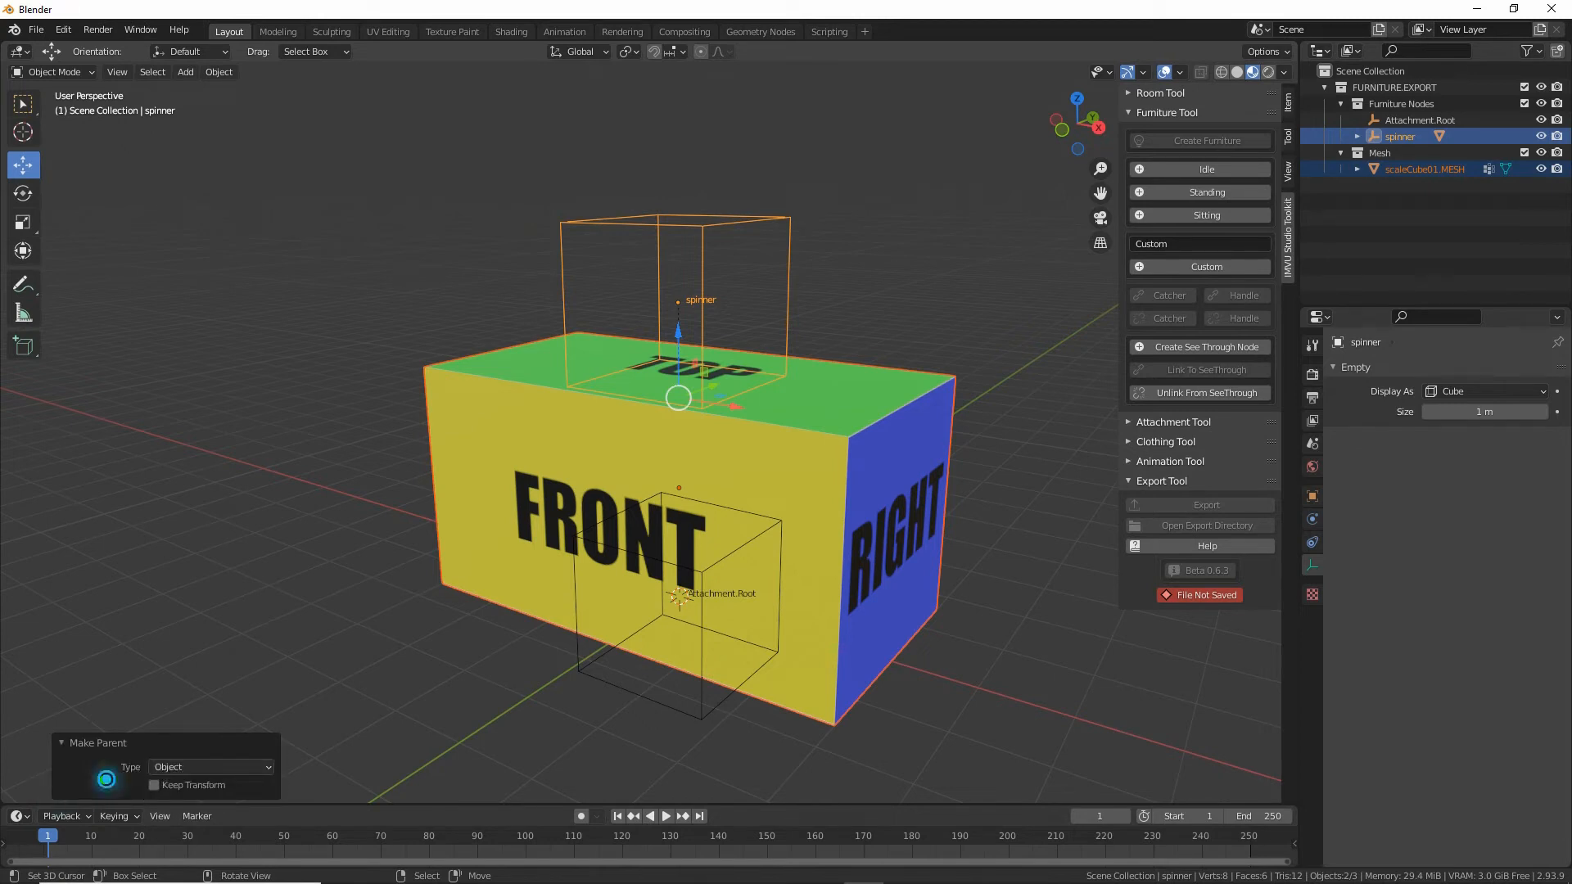
drag(101, 781, 245, 802)
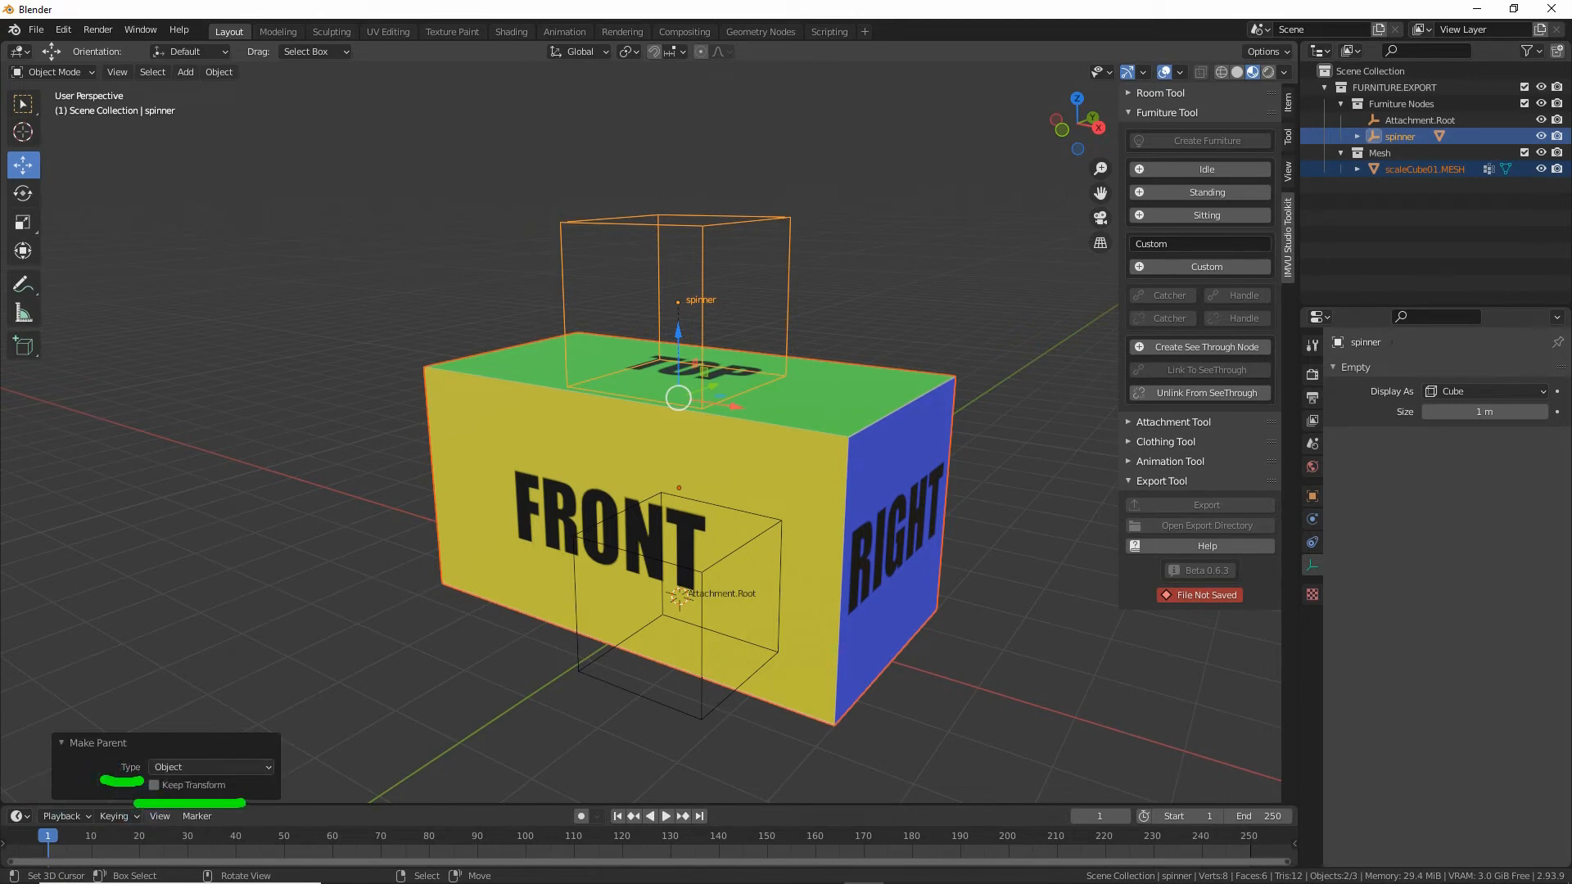
key(Escape)
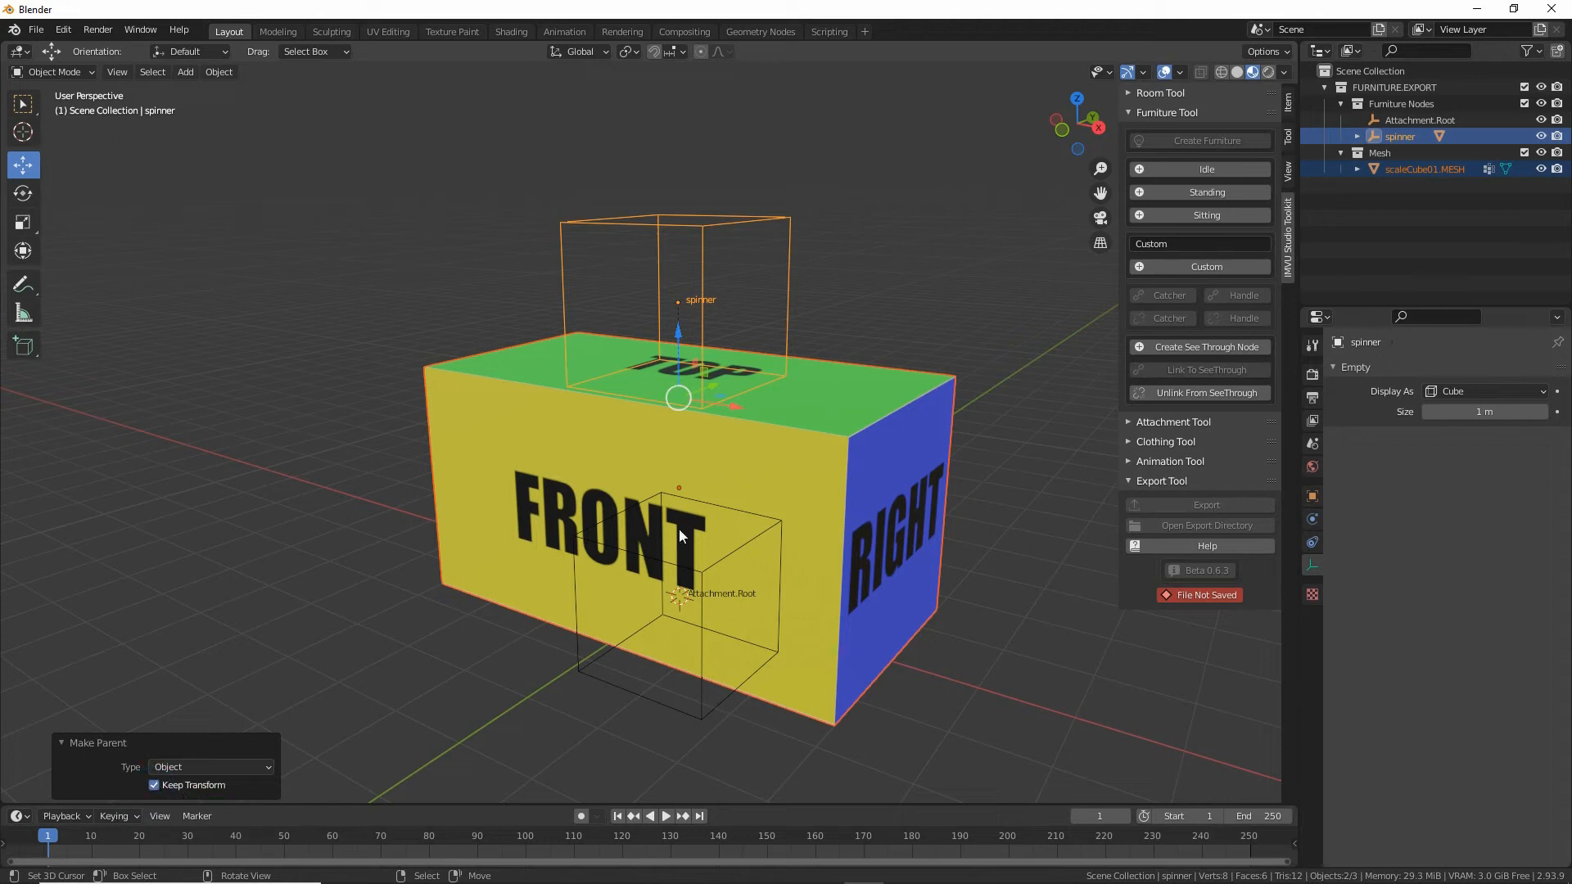
Test the cube's parenting by moving the spinner node upward, and cancel the move.
click(700, 254)
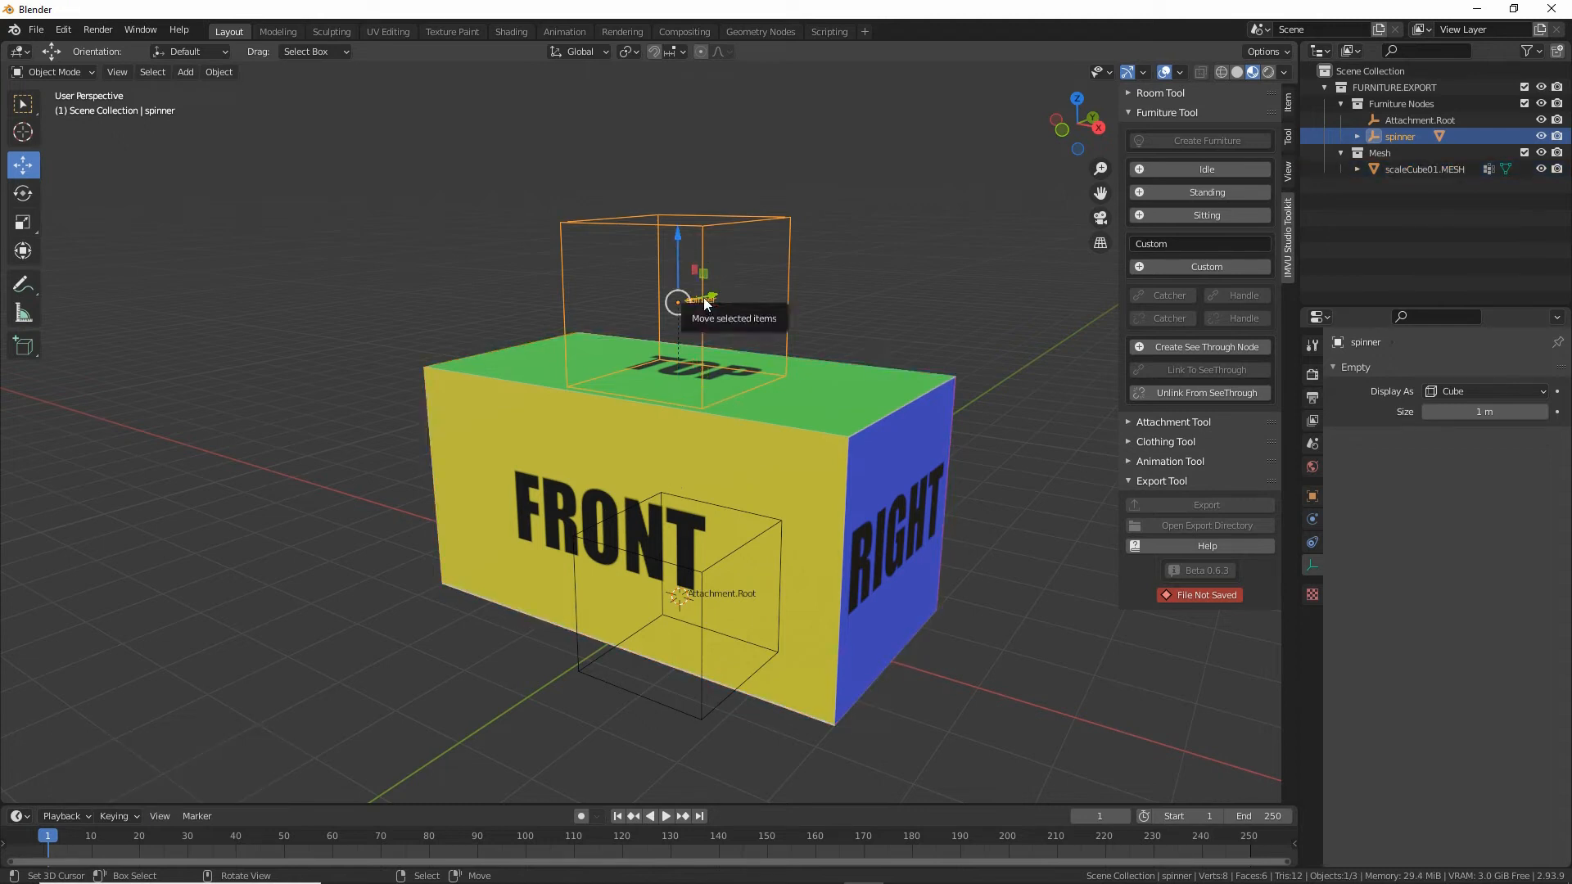
drag(691, 293, 714, 162)
right_click(714, 161)
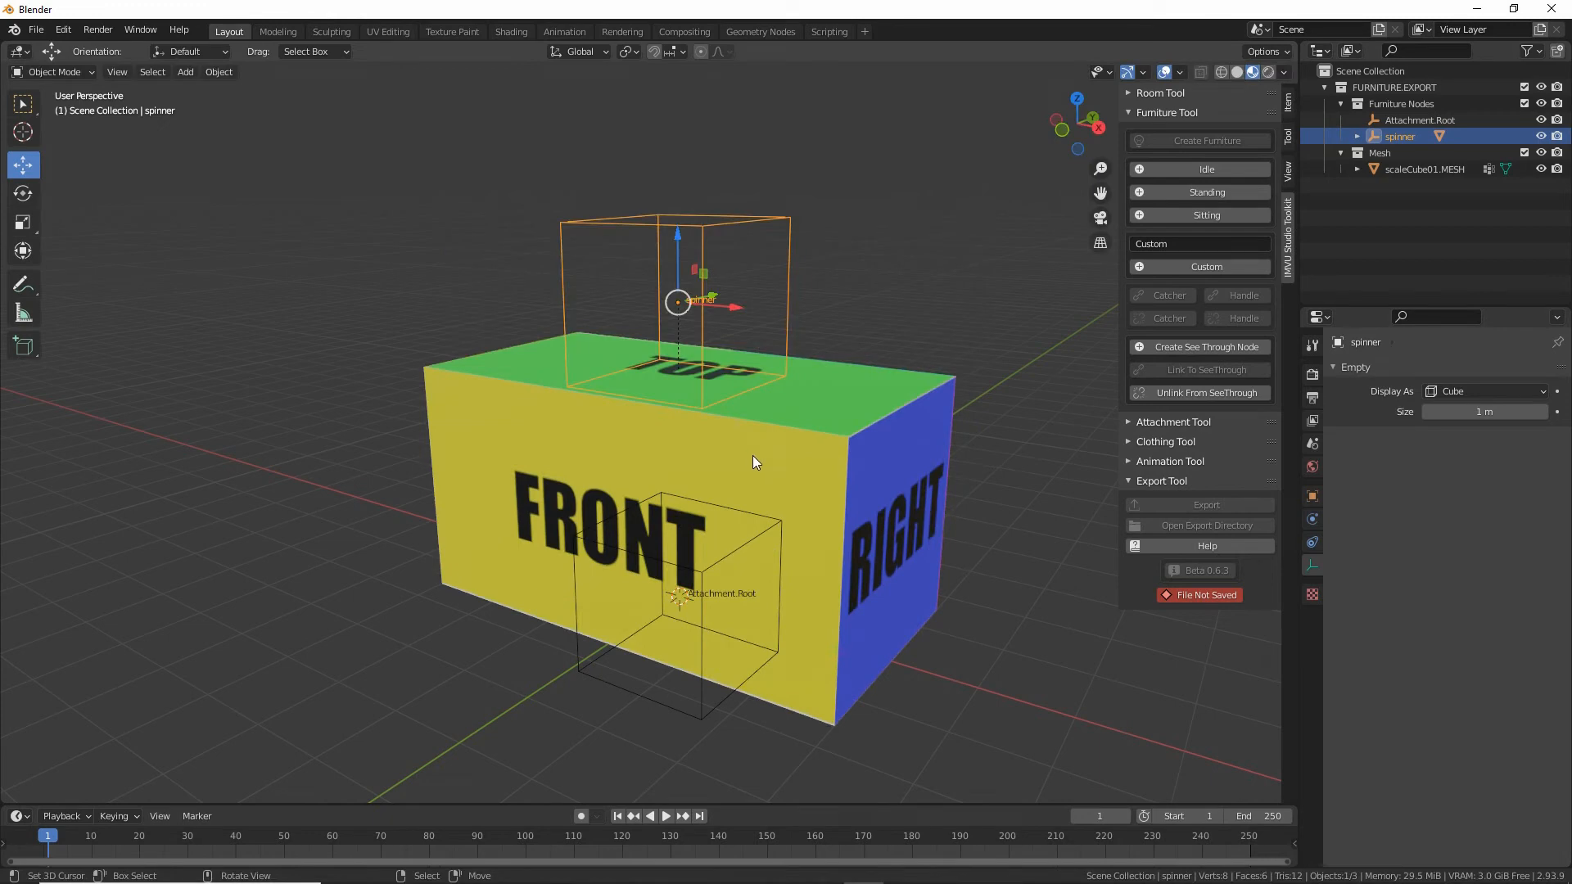
Undo the parenting of the scale cube to the spinner node, including the selection changes around it.
click(64, 30)
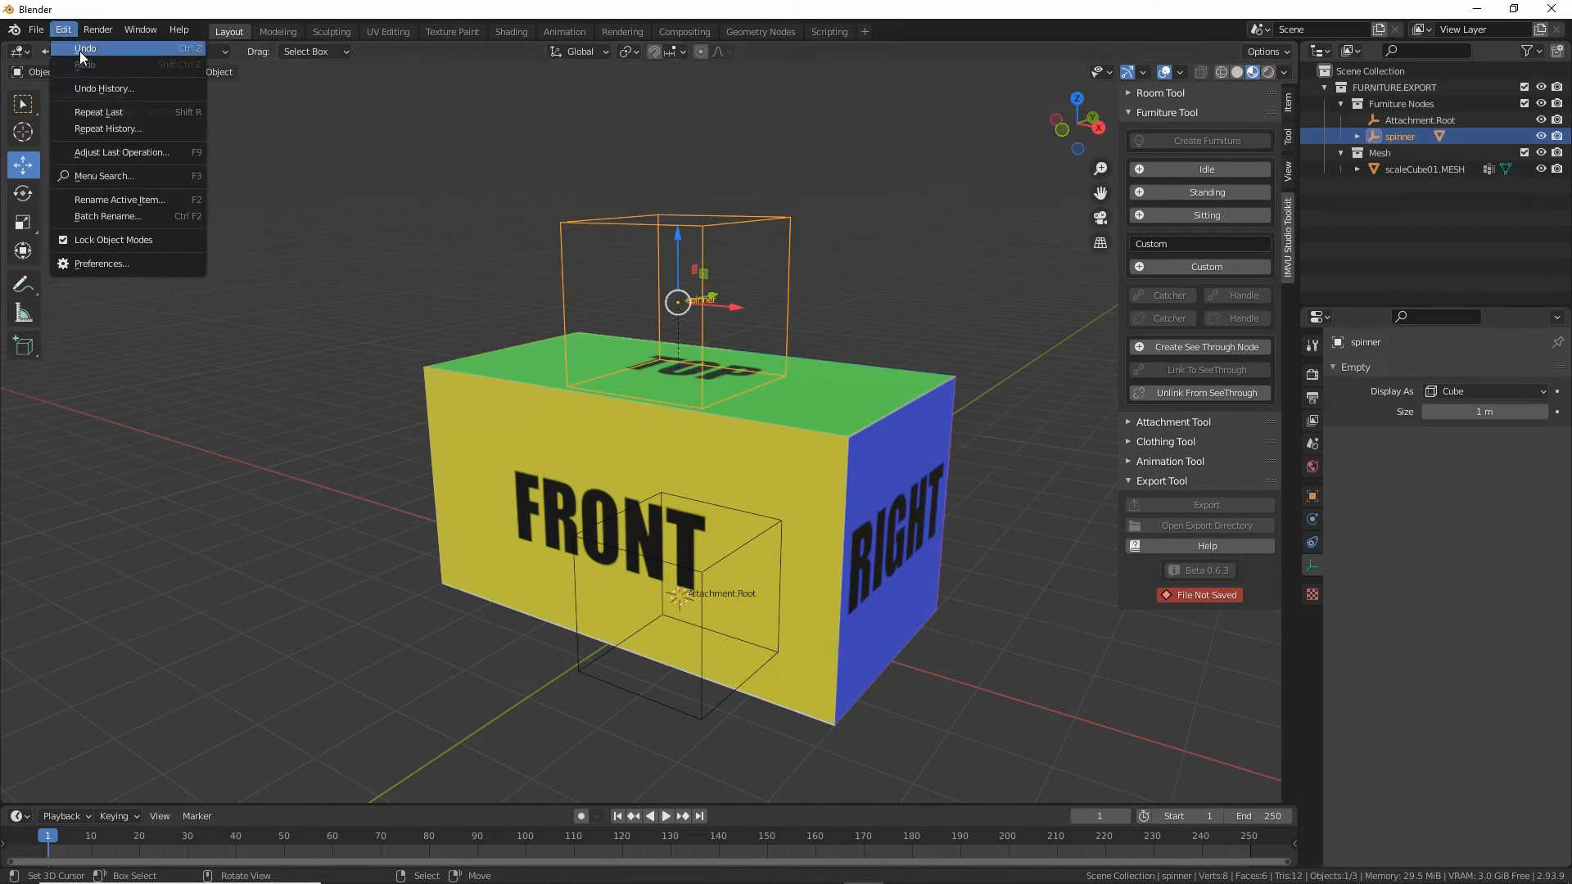
click(80, 51)
click(63, 30)
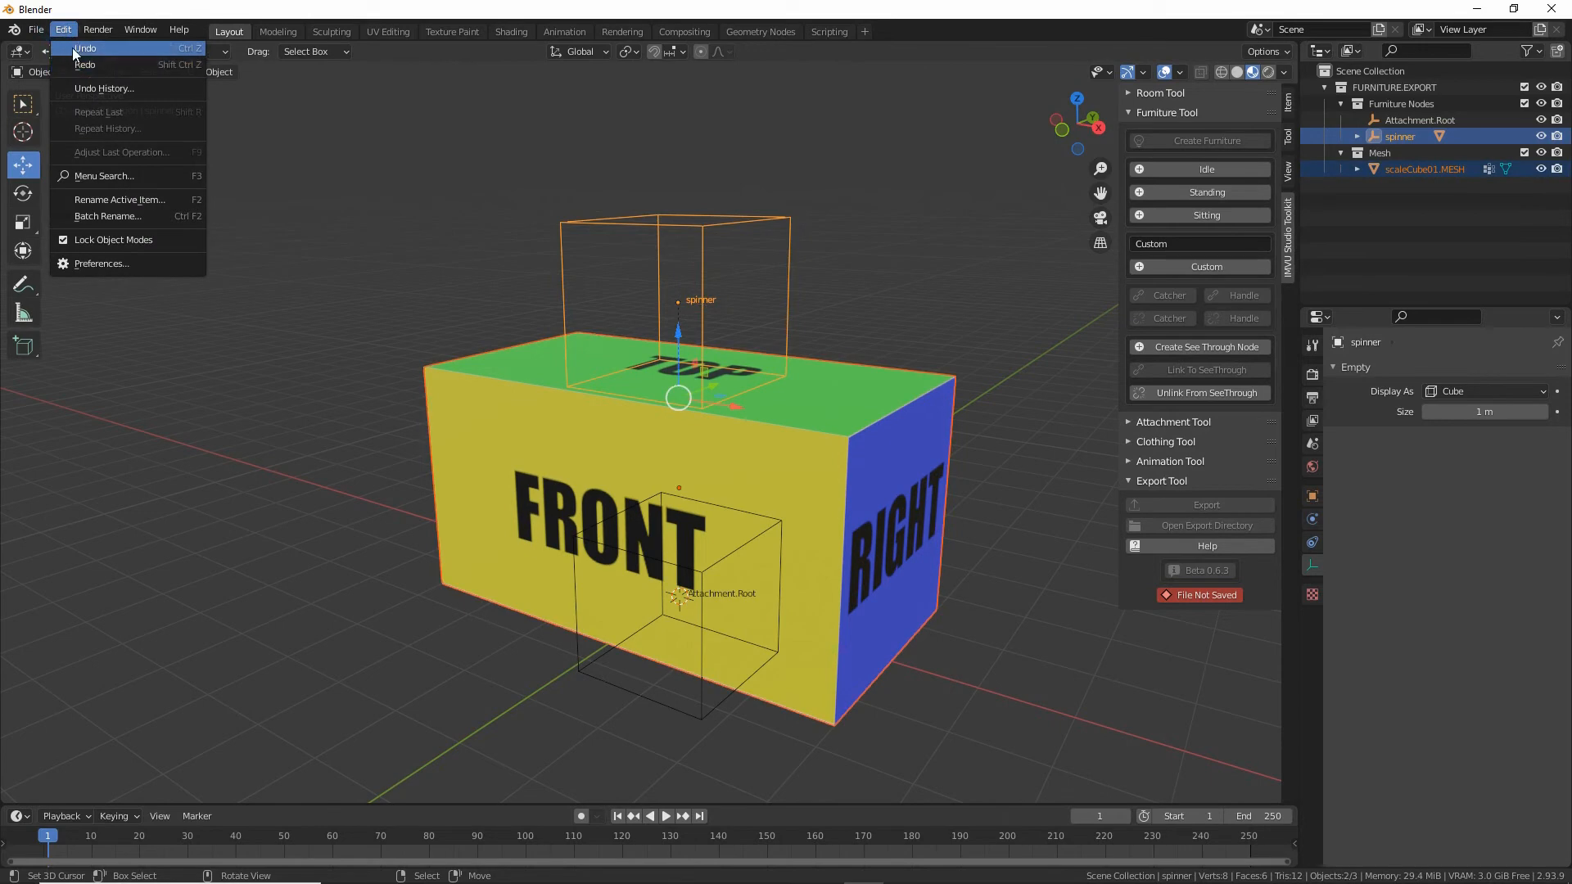
click(74, 51)
click(63, 31)
click(74, 49)
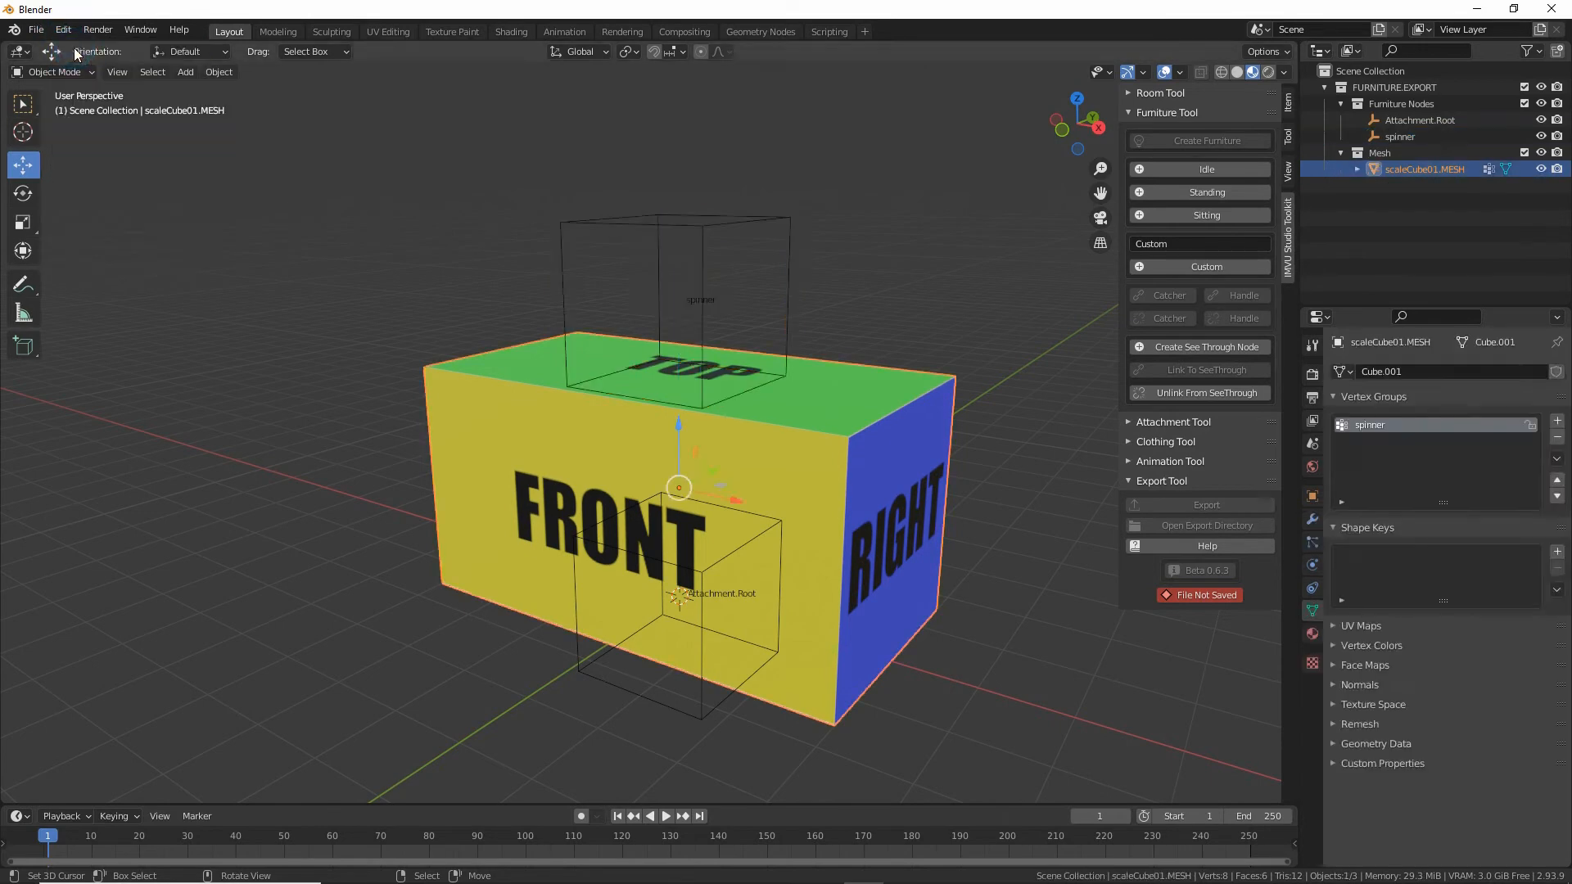
Move the unparented spinner node on its own for comparison, and cancel the move.
click(709, 252)
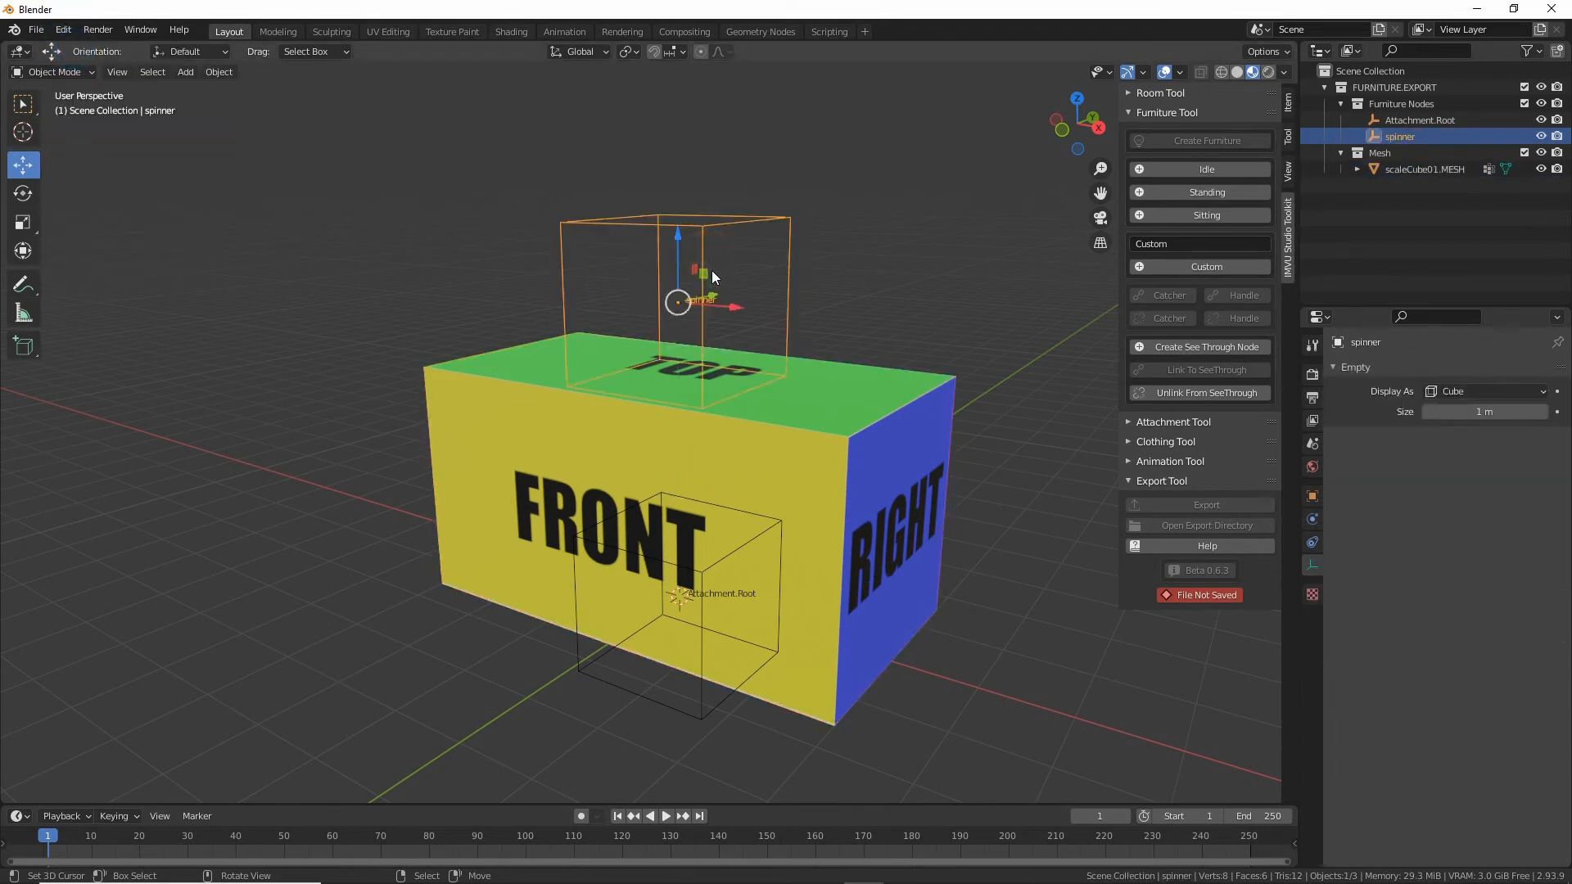
drag(676, 295, 704, 228)
right_click(704, 228)
Parent the scale cube to the spinner node using the Object type with Keep Transform enabled.
click(906, 478)
shift+click(783, 287)
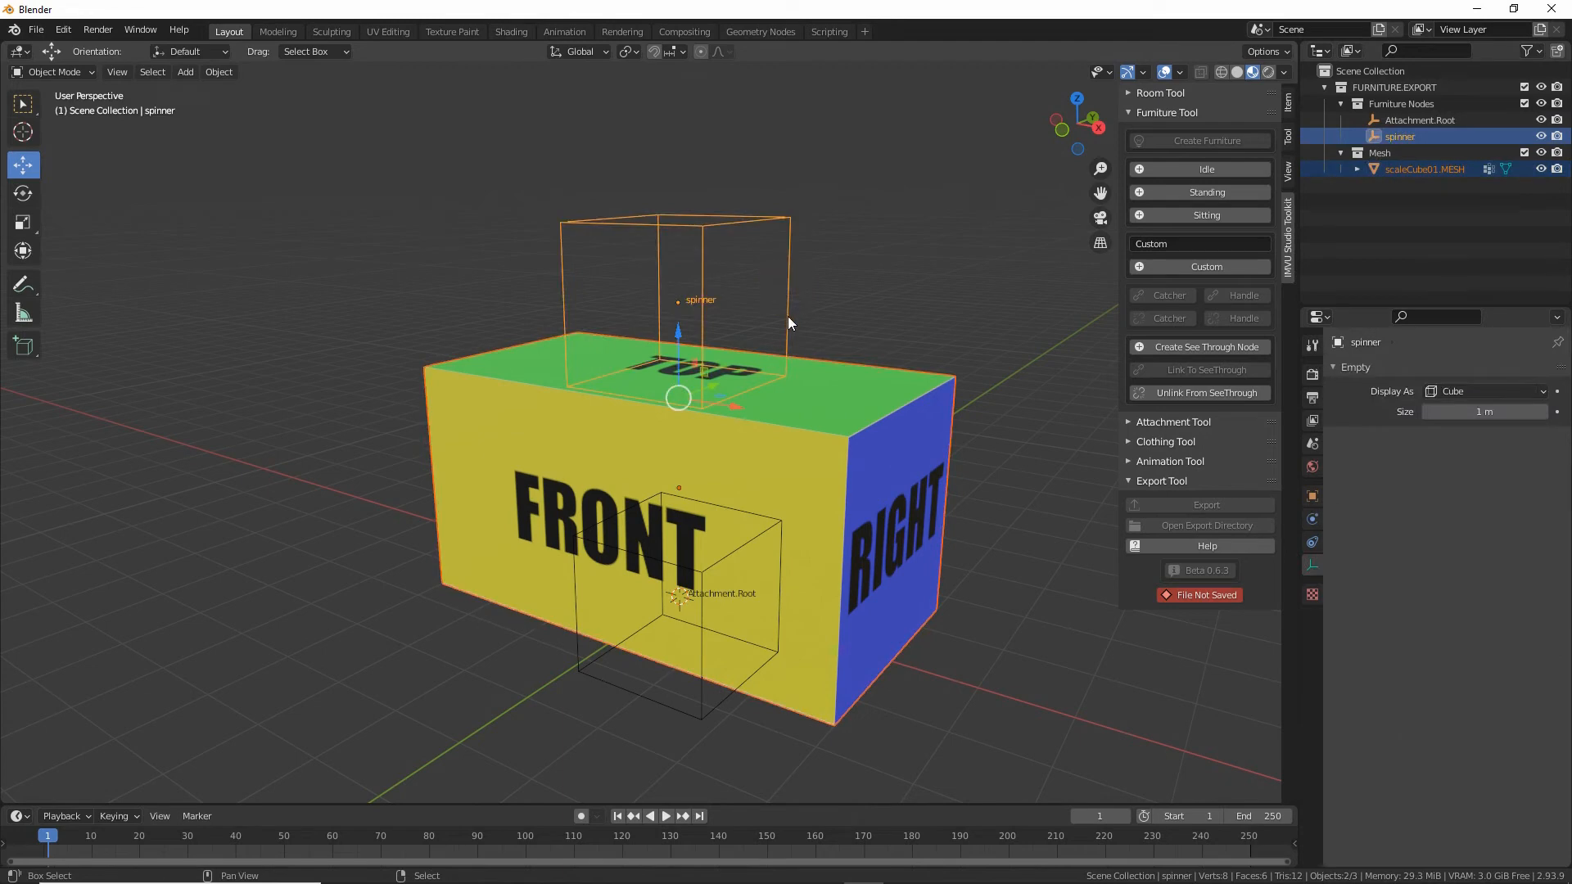
click(218, 72)
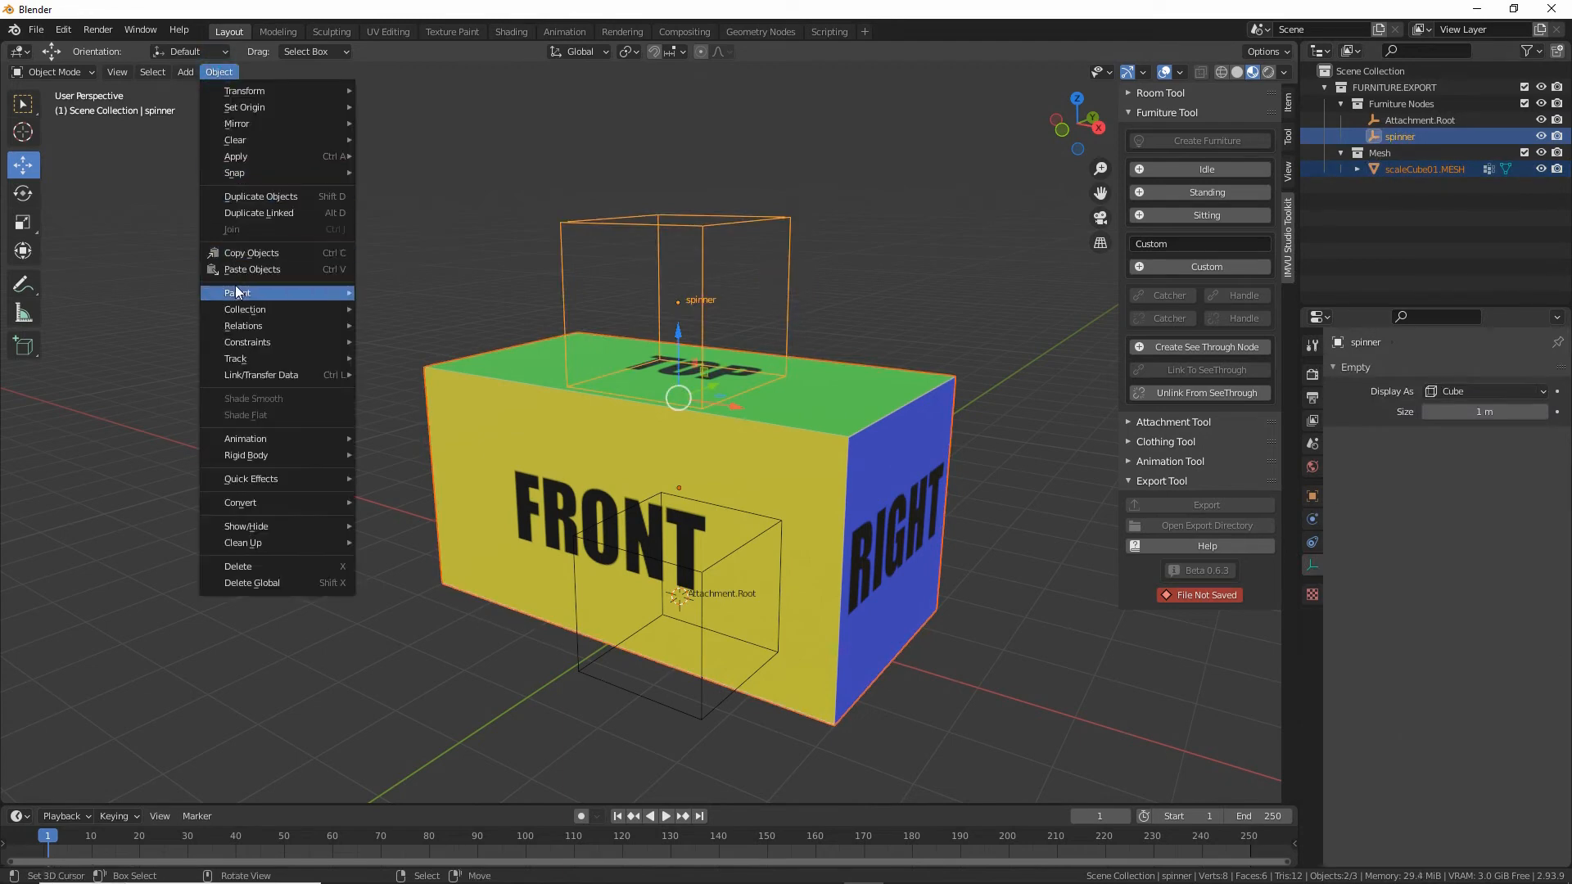
mouse_move(236, 292)
click(393, 308)
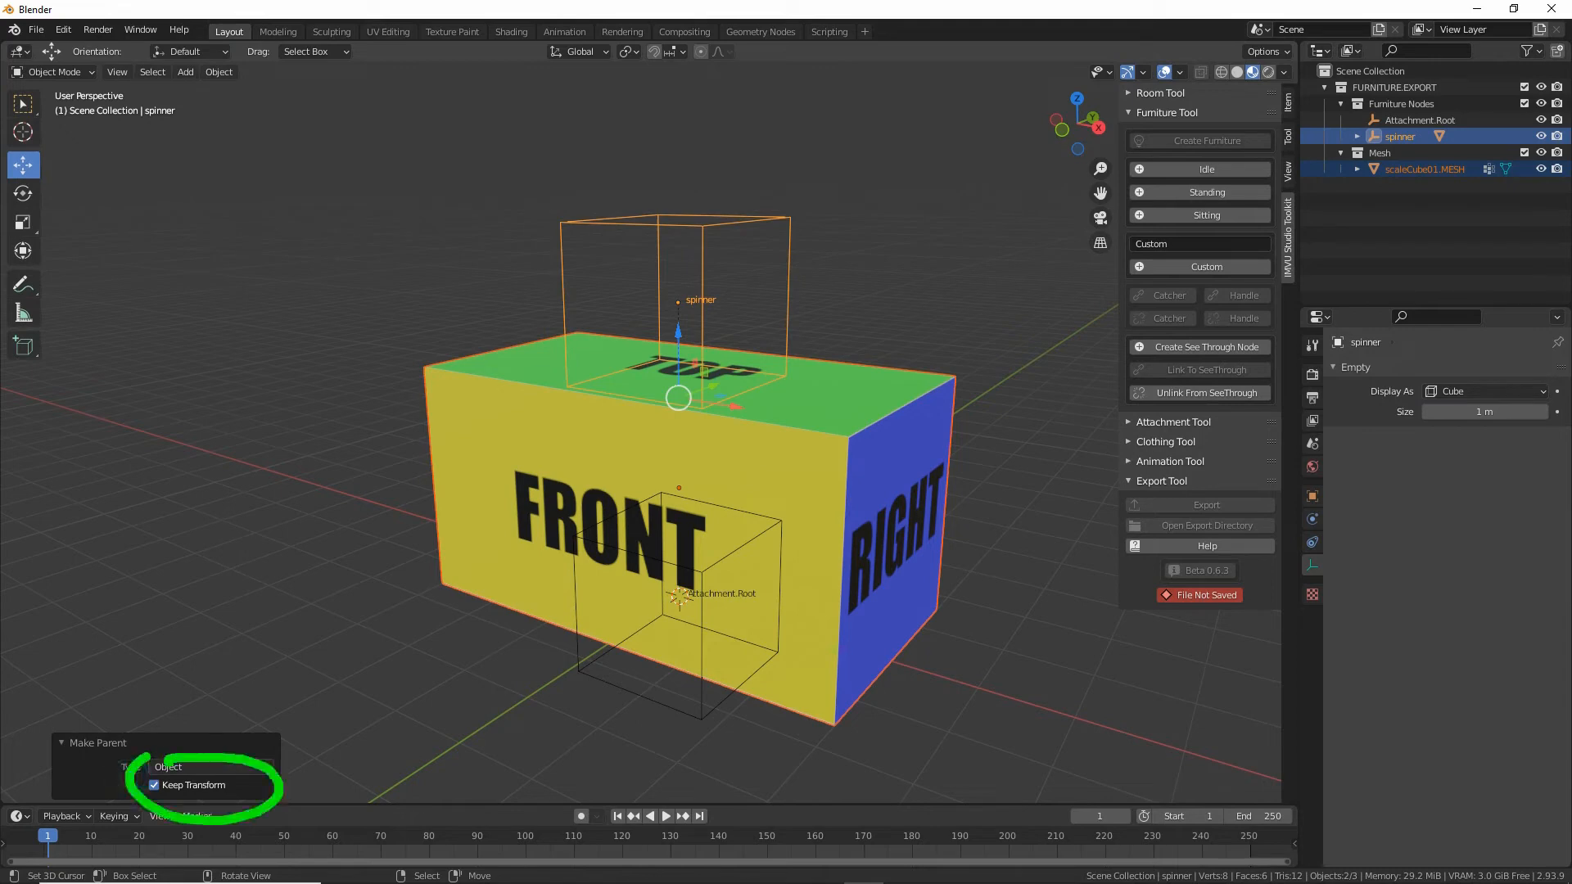
Select the spinner node and check that the scale cube follows a trial move, leaving both in their original position.
click(703, 263)
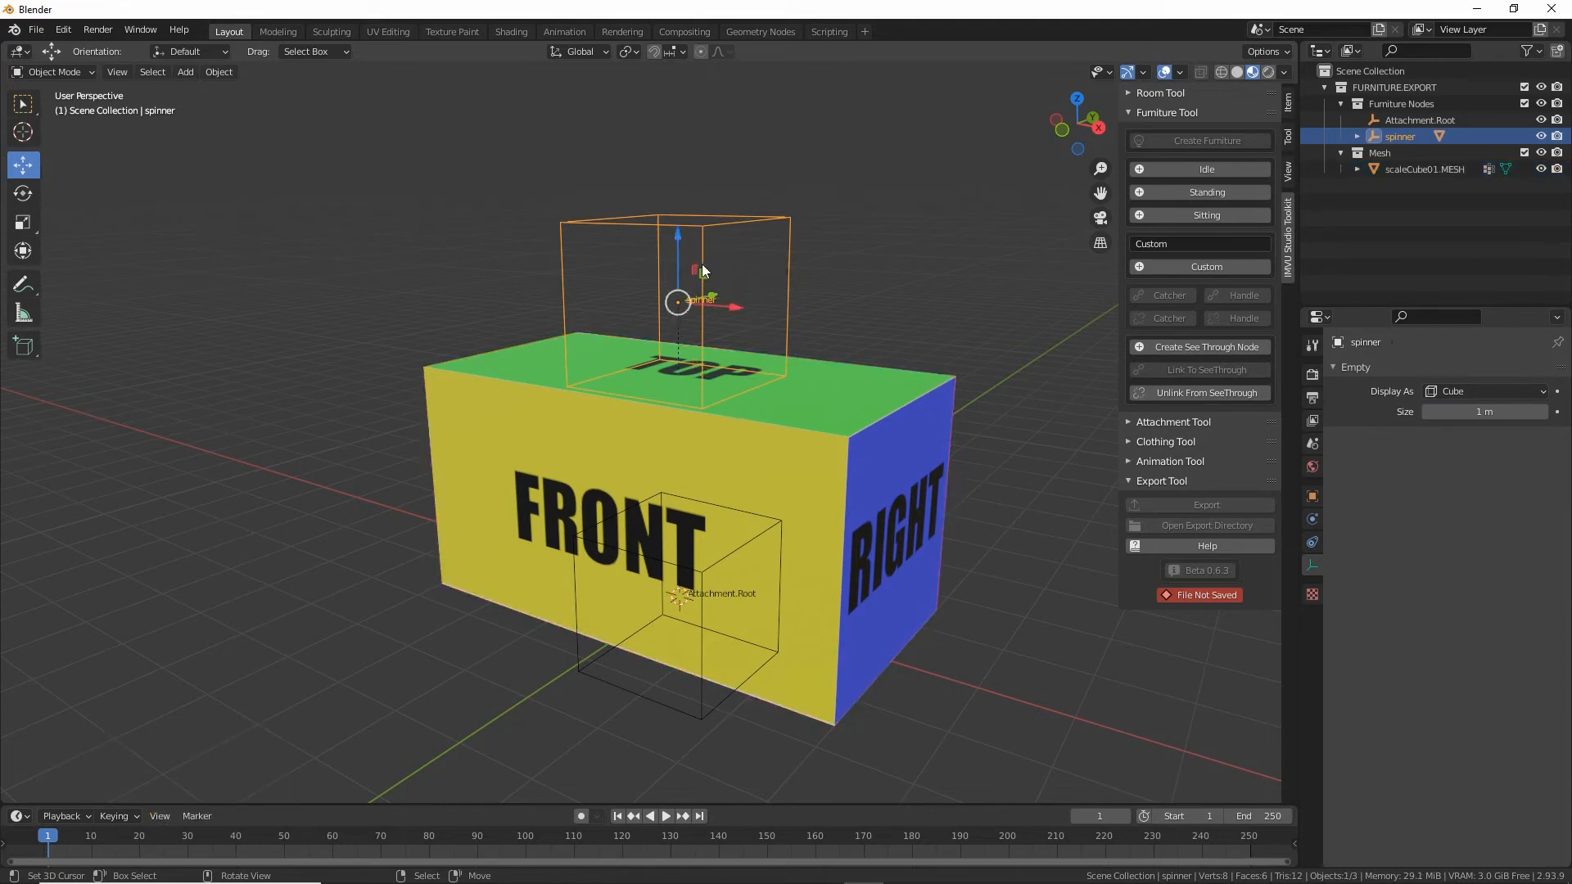
key(g)
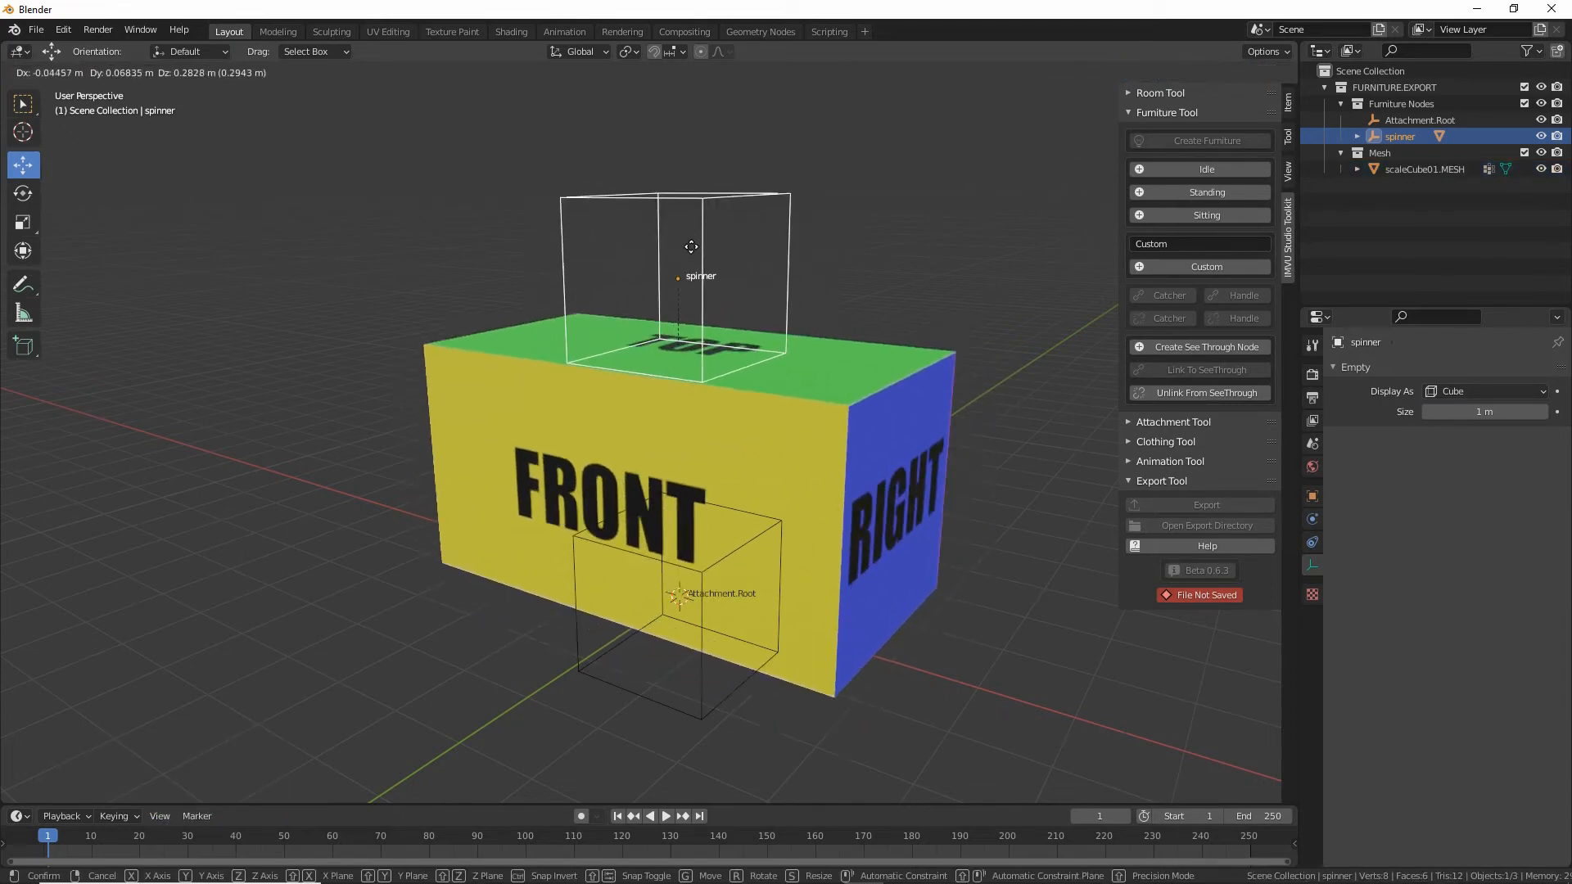
click(698, 276)
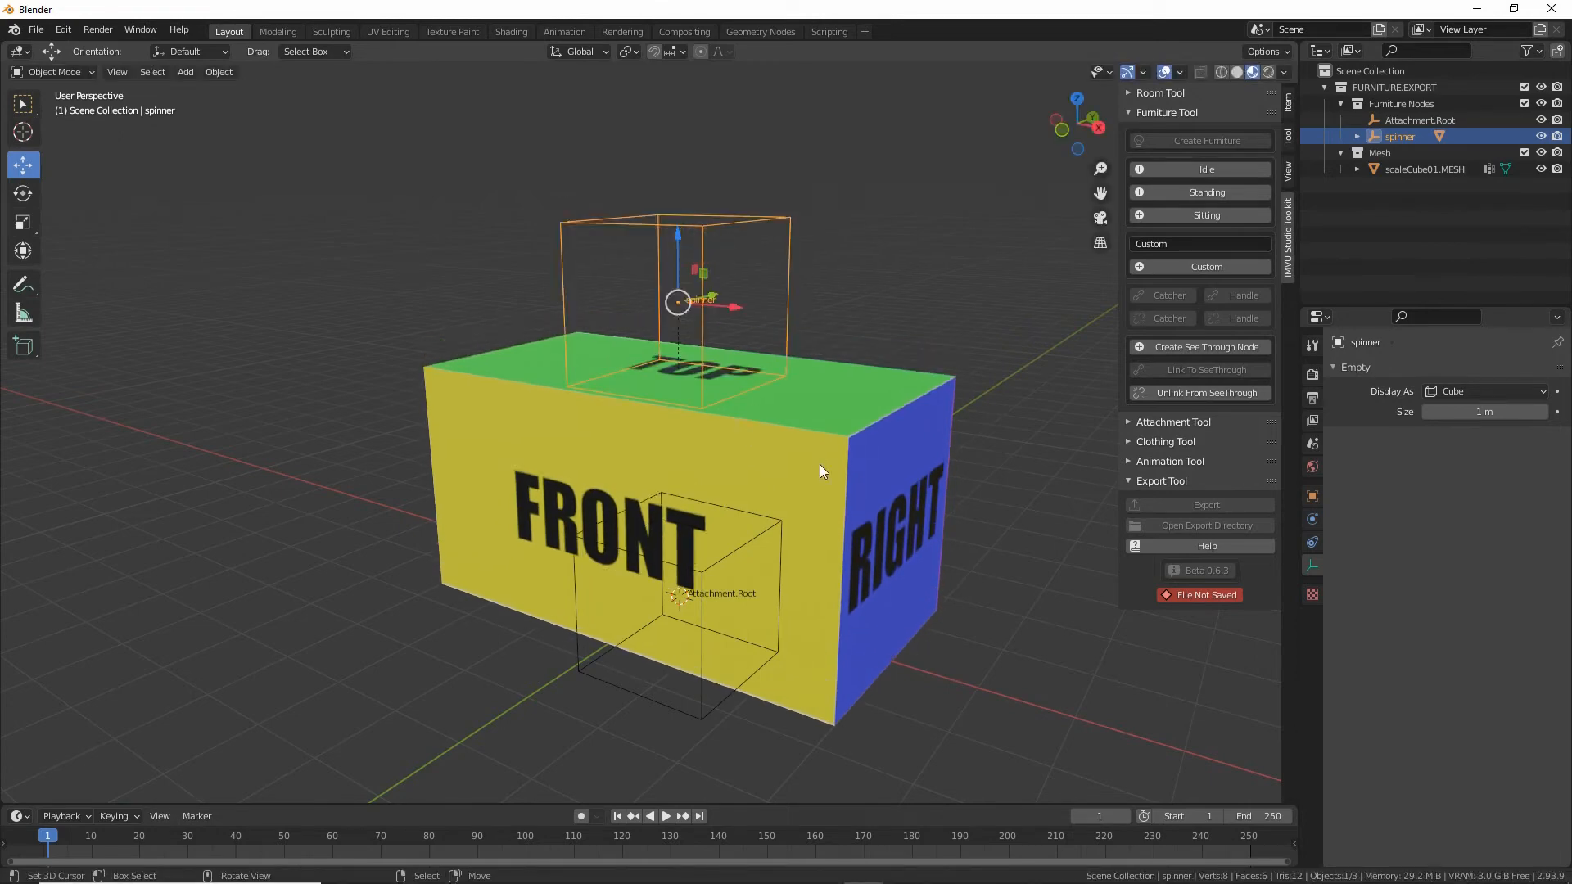
middle_drag(822, 470, 713, 252)
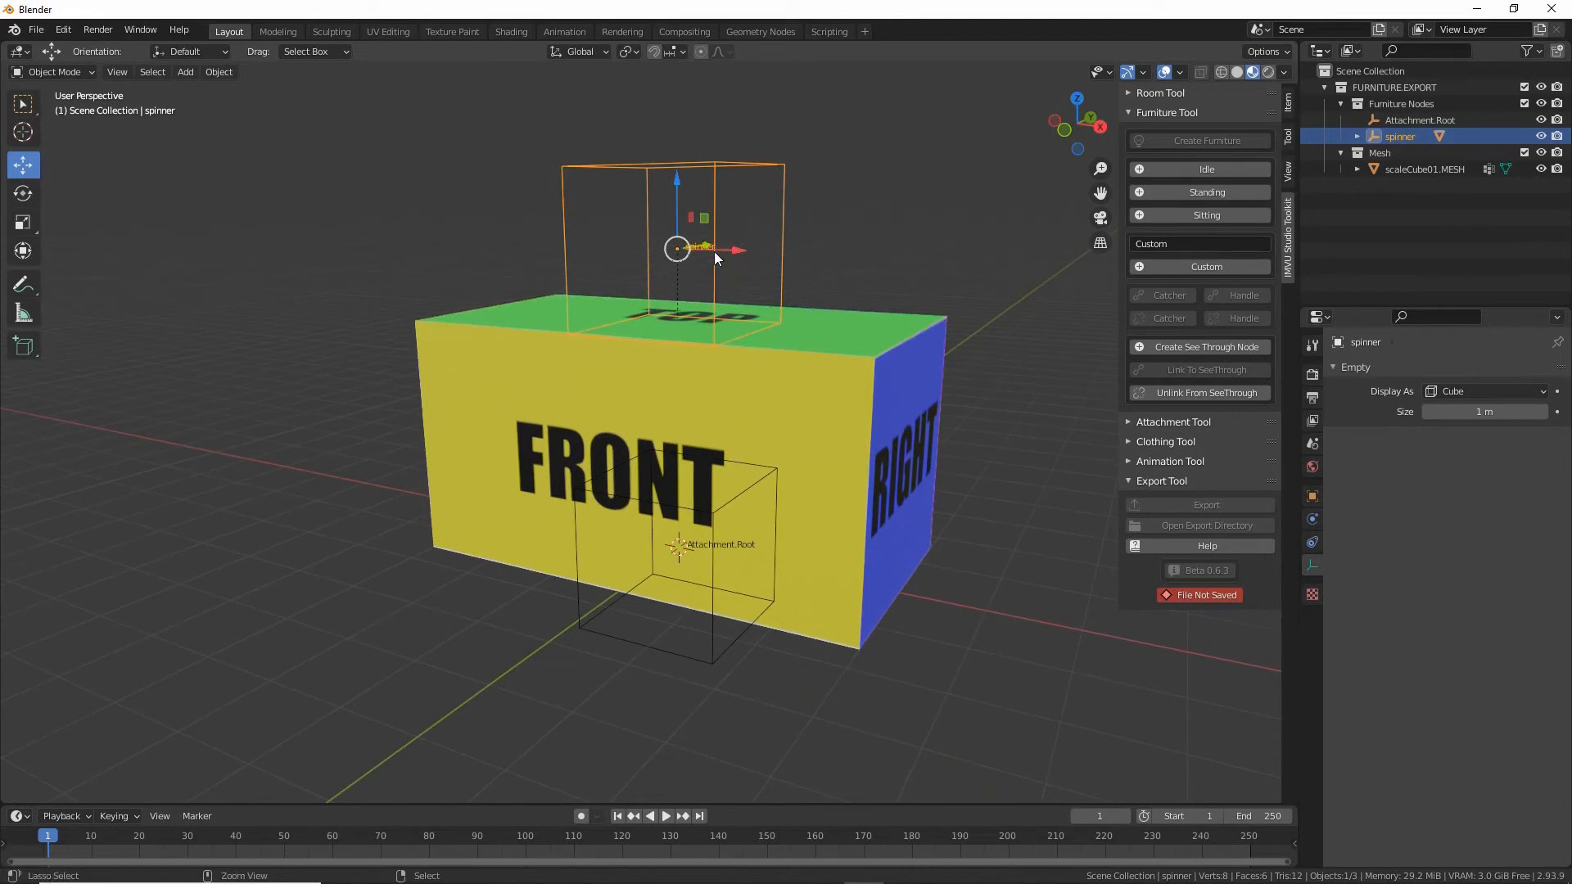
mouse_move(665, 188)
mouse_down()
mouse_move(673, 292)
mouse_move(678, 219)
mouse_up()
mouse_move(673, 350)
mouse_down()
mouse_move(673, 460)
mouse_move(704, 429)
mouse_up()
click(715, 486)
key(Escape)
middle_drag(837, 507, 817, 516)
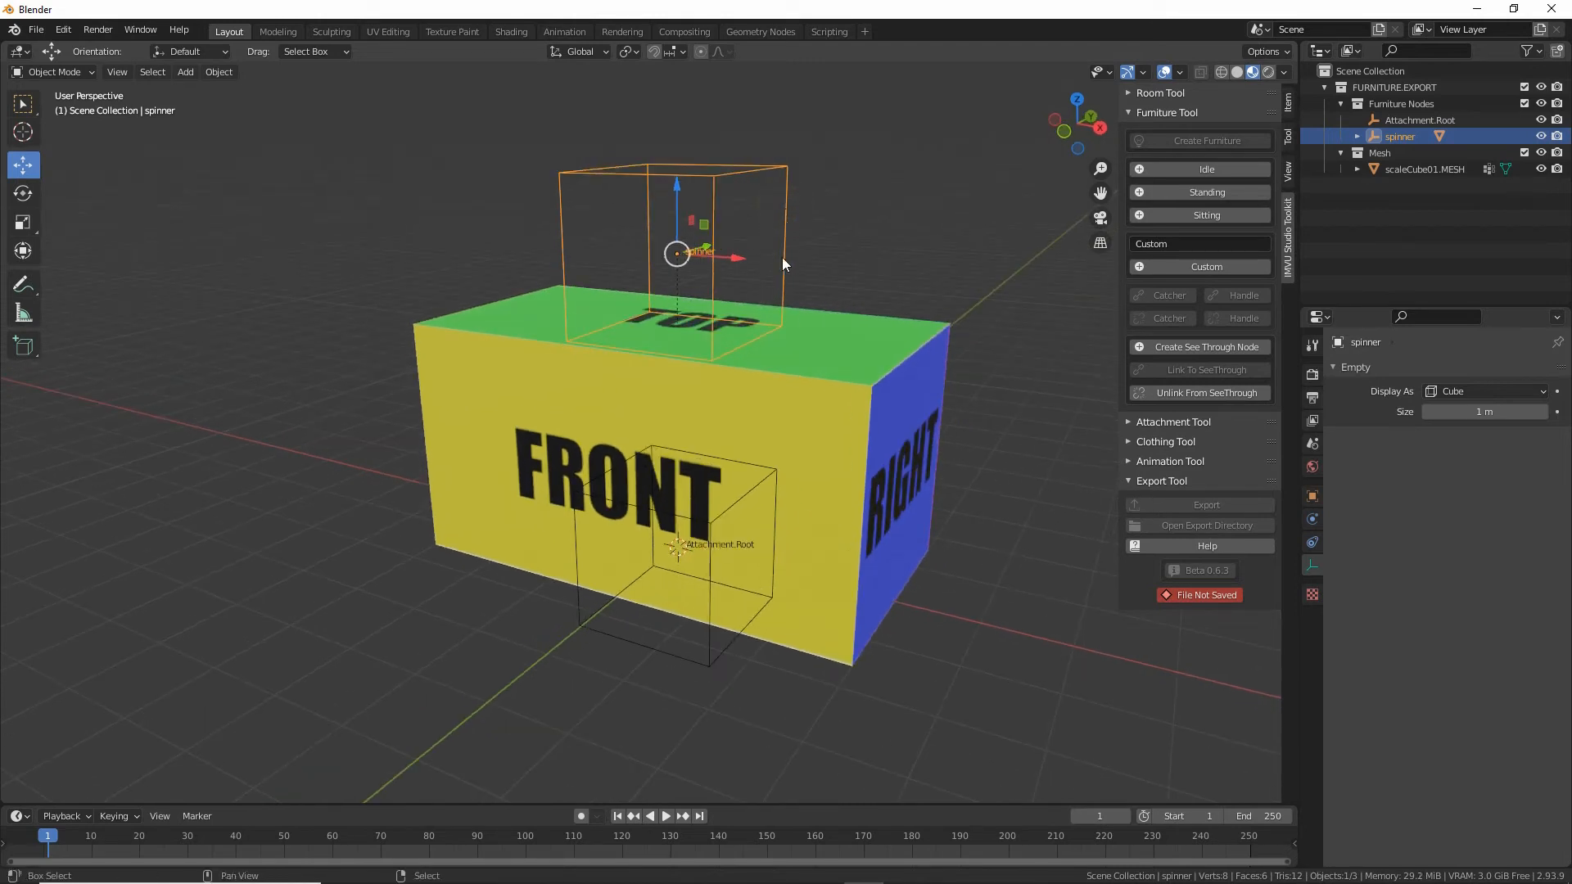
shift+click(709, 663)
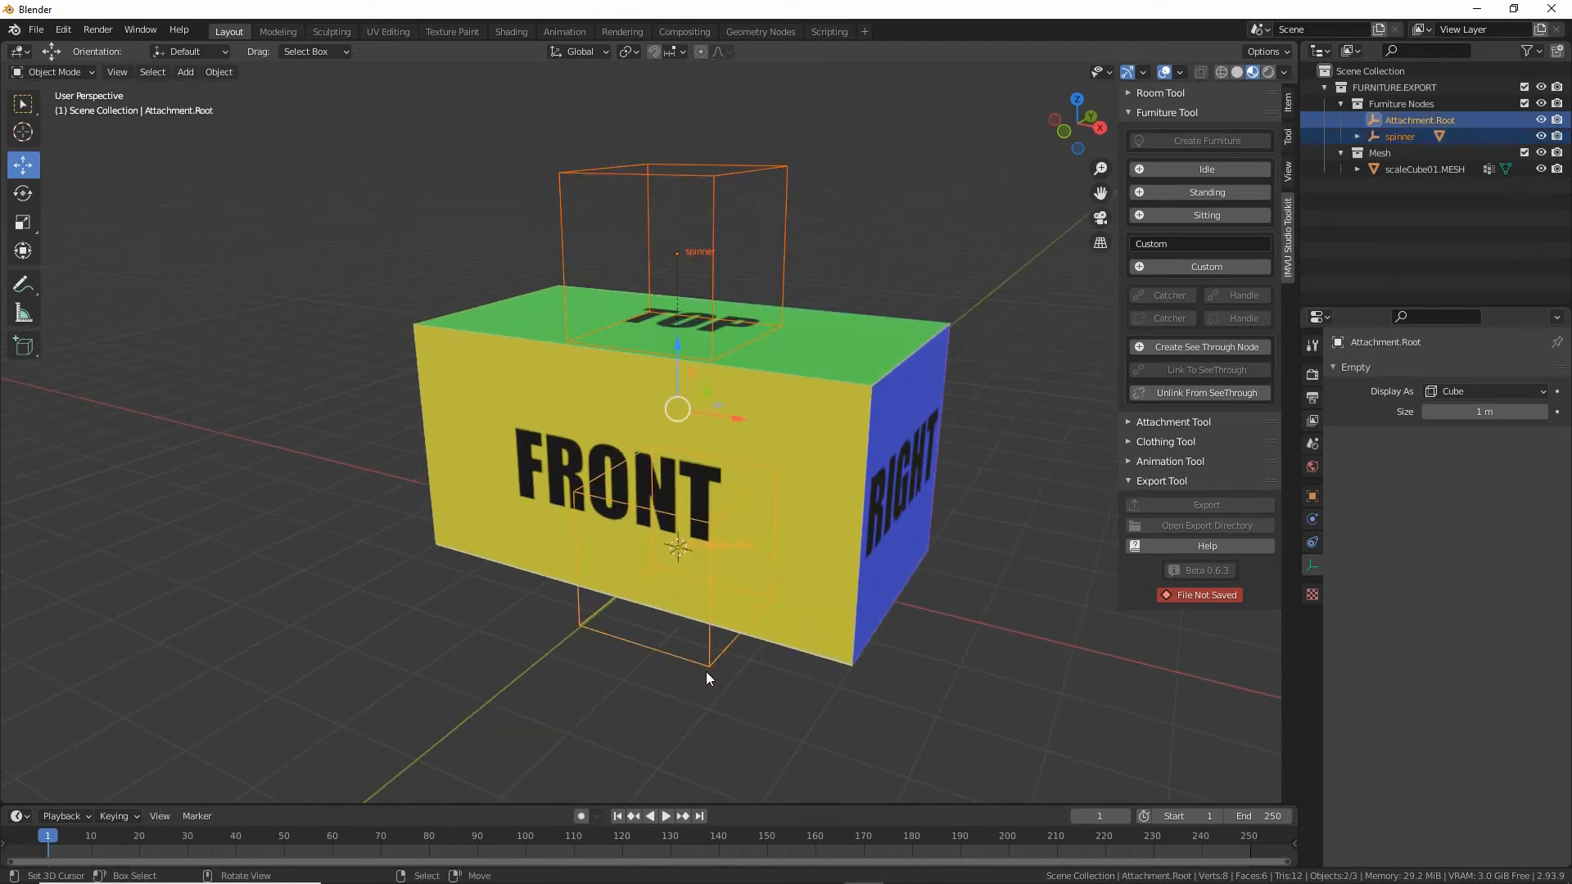
click(220, 74)
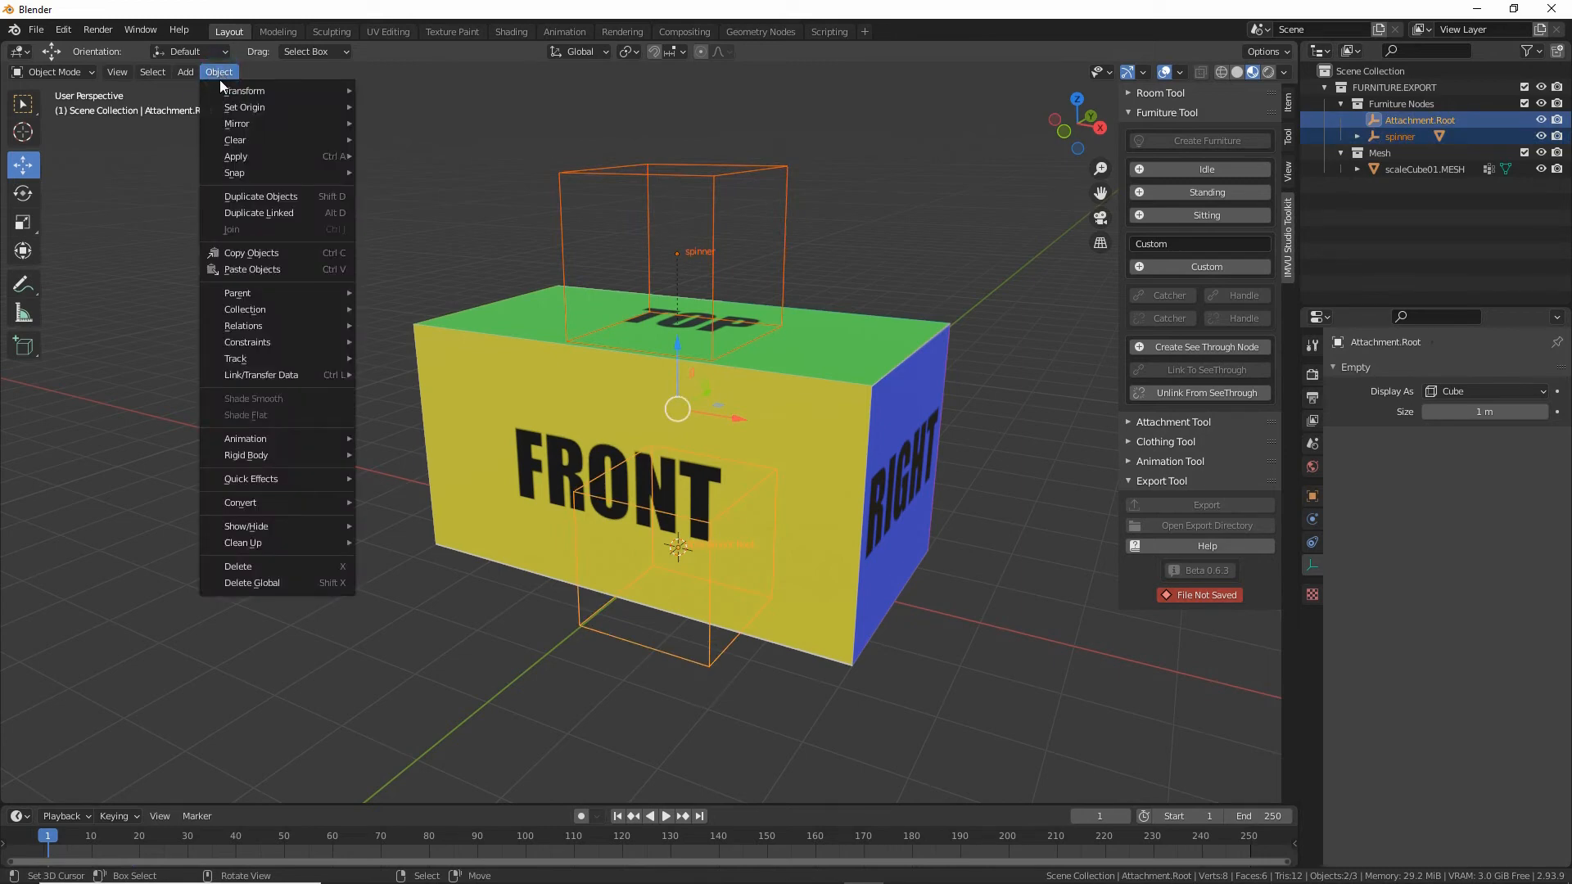
mouse_move(240, 297)
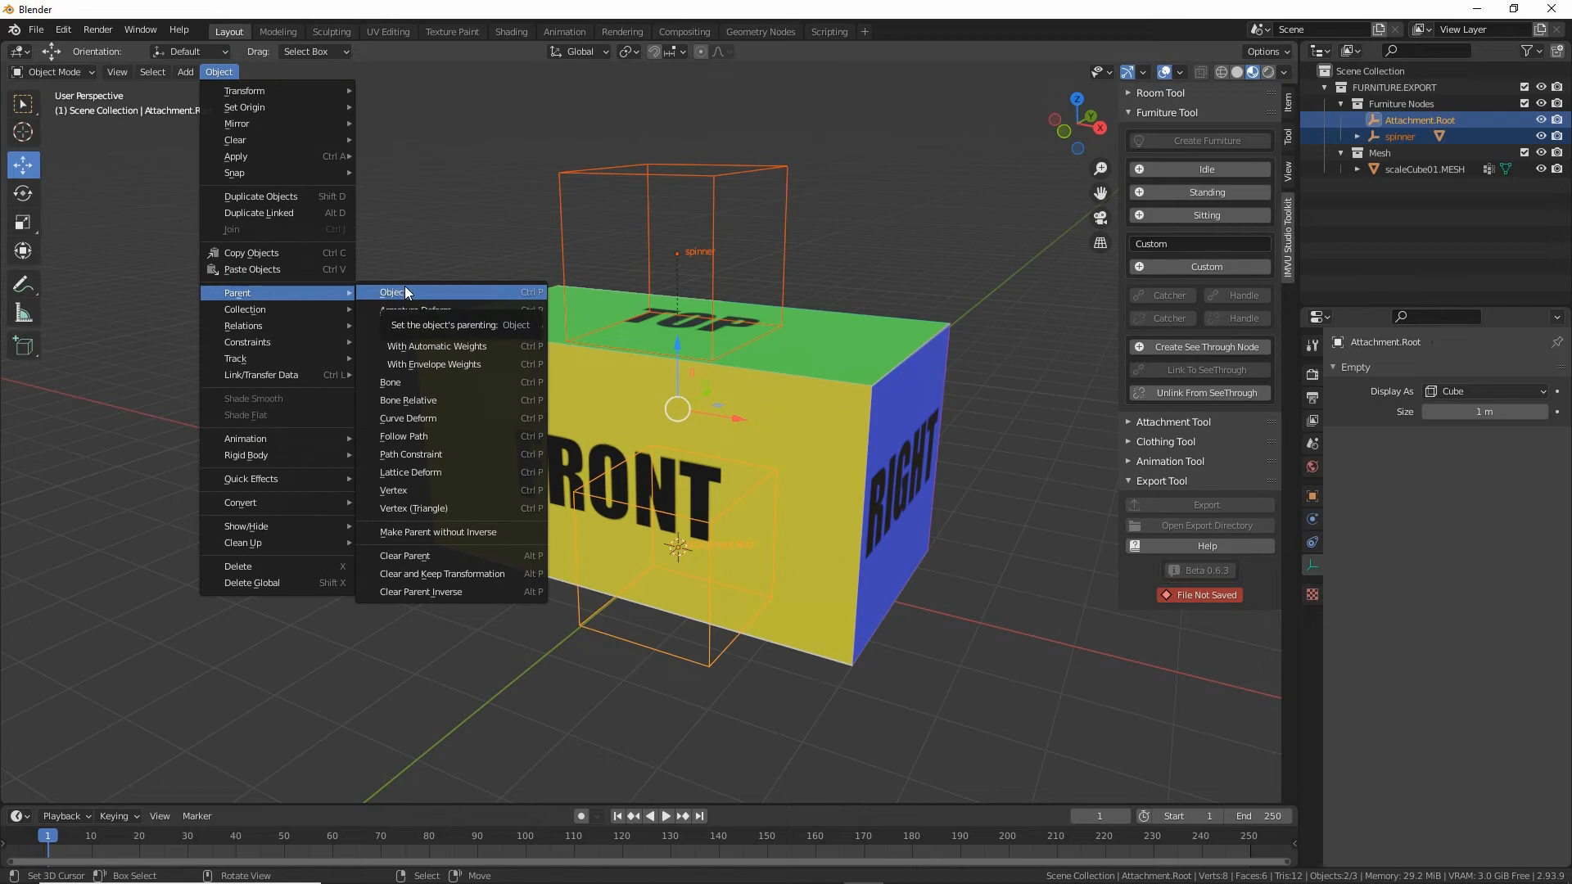
key(ctrl+2)
mouse_move(1385, 92)
mouse_down()
mouse_move(1457, 149)
mouse_move(1365, 87)
mouse_move(1291, 147)
mouse_up()
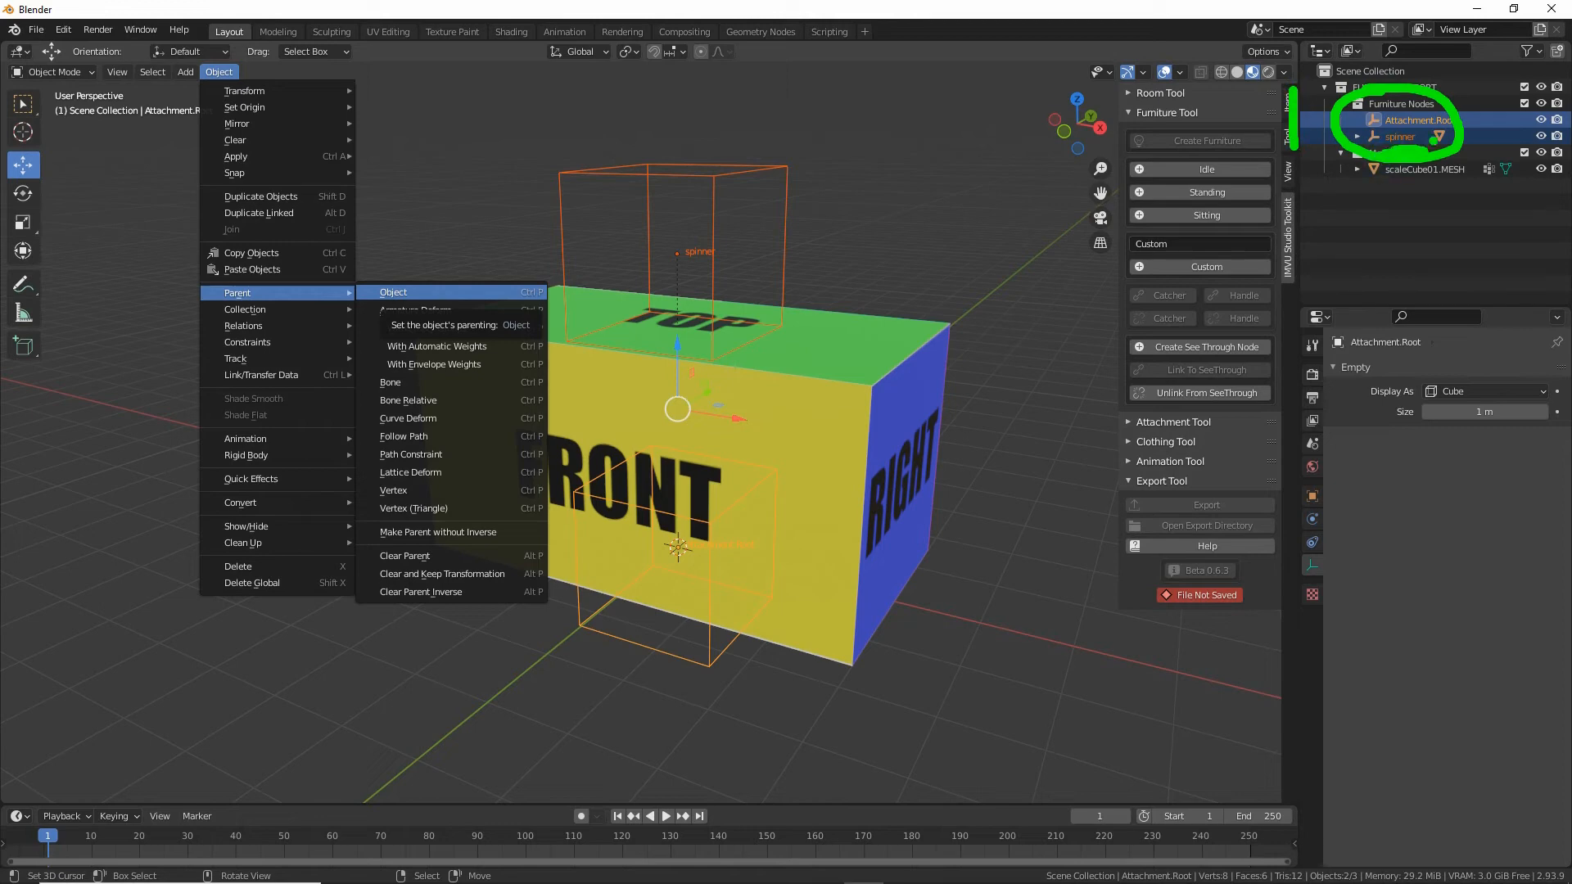
drag(1387, 132, 1457, 137)
key(Escape)
key(ctrl+2)
key(Escape)
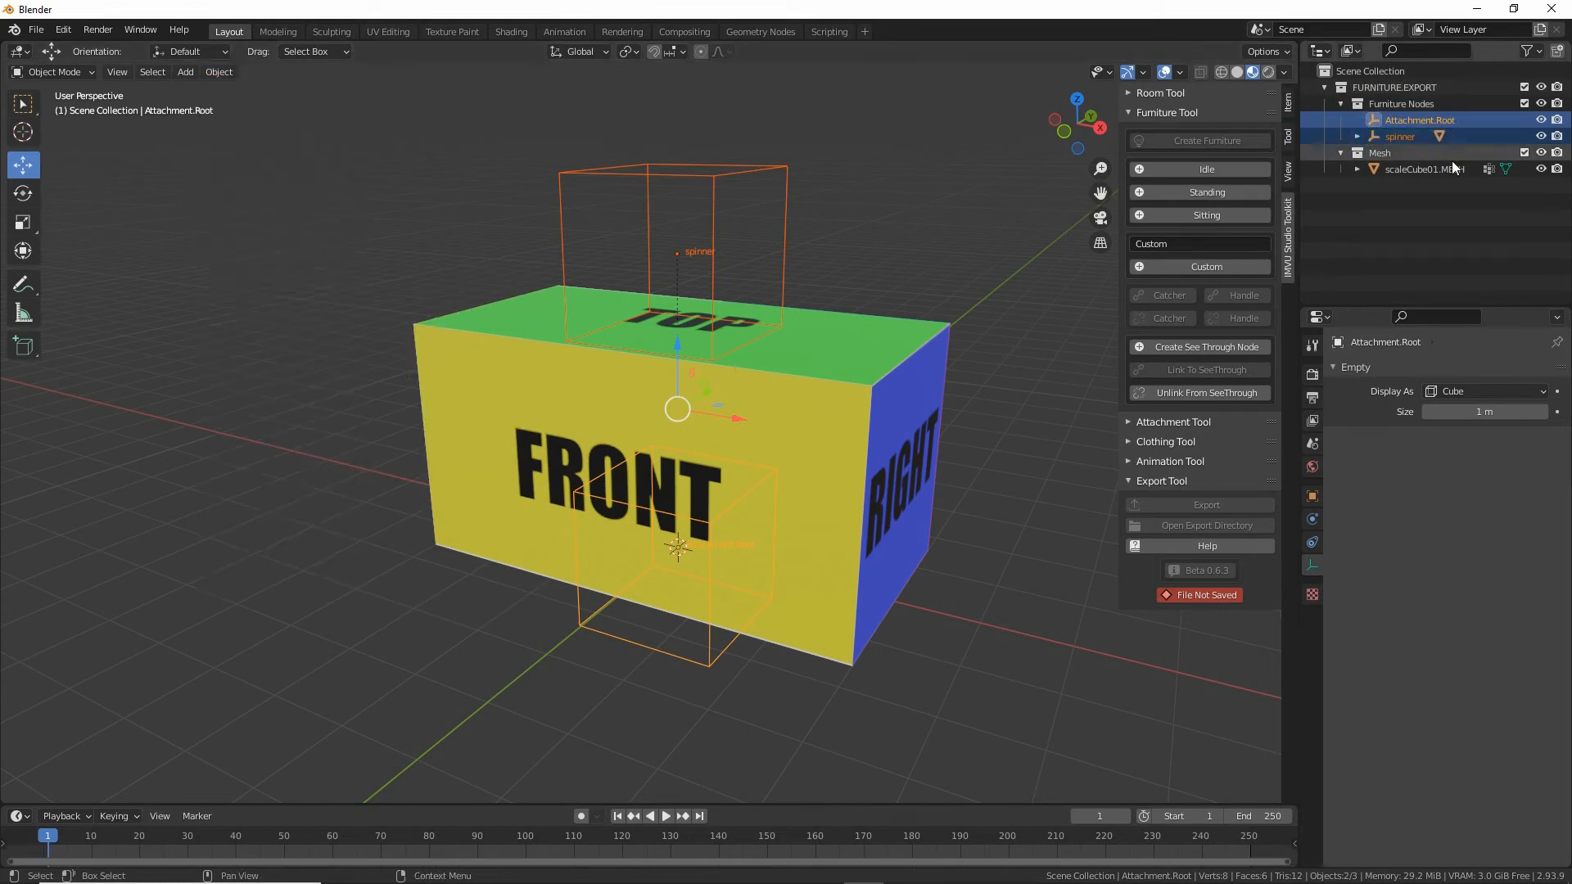
Parent the spinner node to Attachment.Root using the Object type with Keep Transform enabled, and expand Attachment.Root in the scene hierarchy.
click(714, 189)
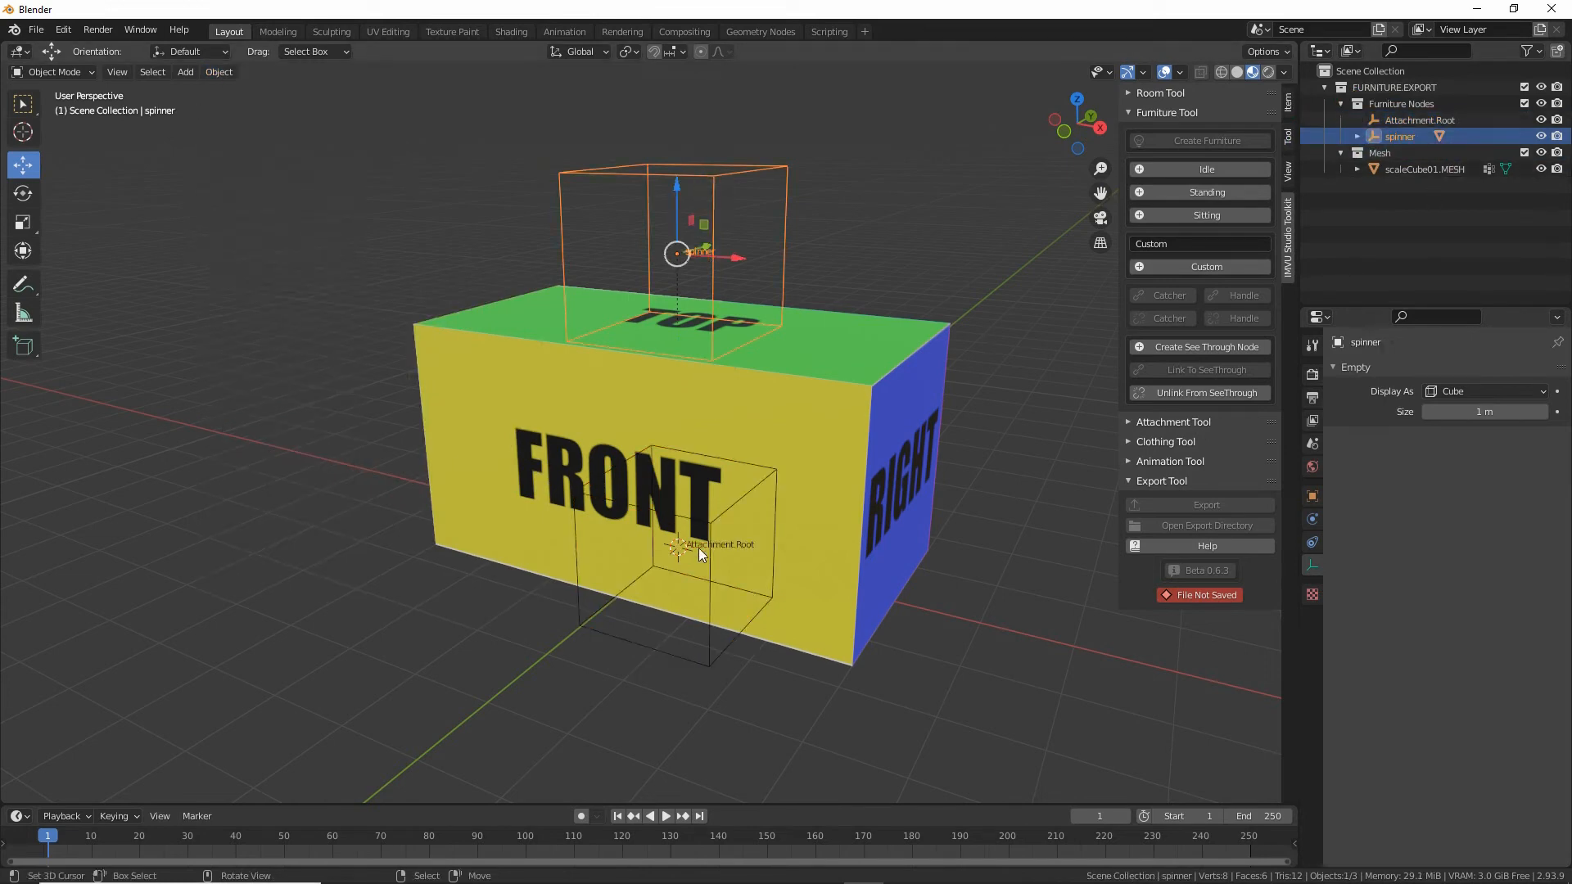
shift+click(704, 653)
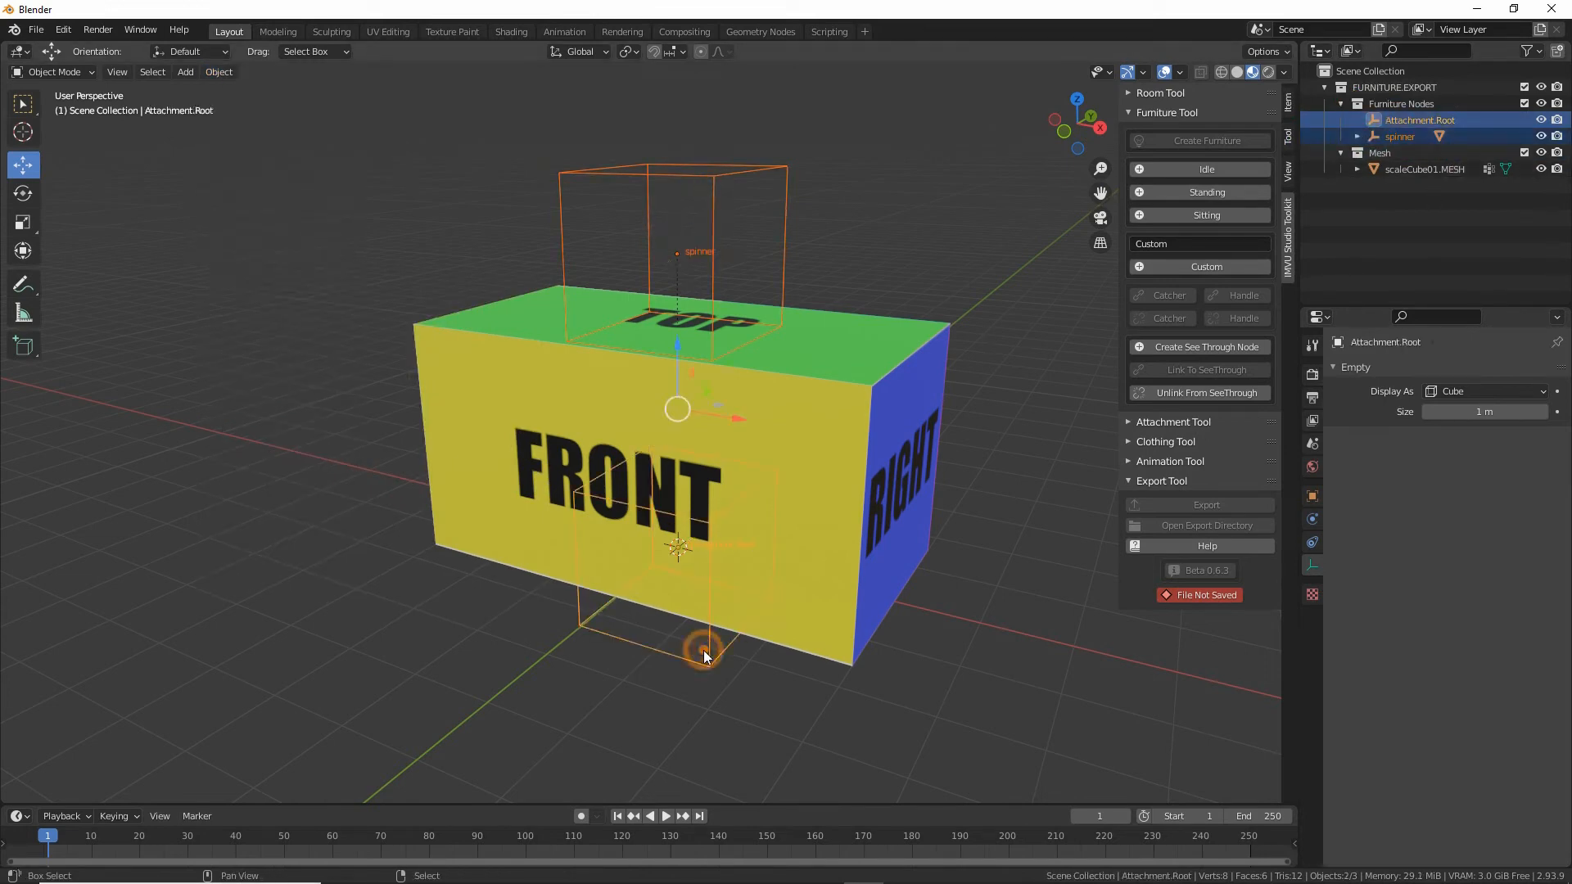
click(218, 76)
mouse_move(242, 295)
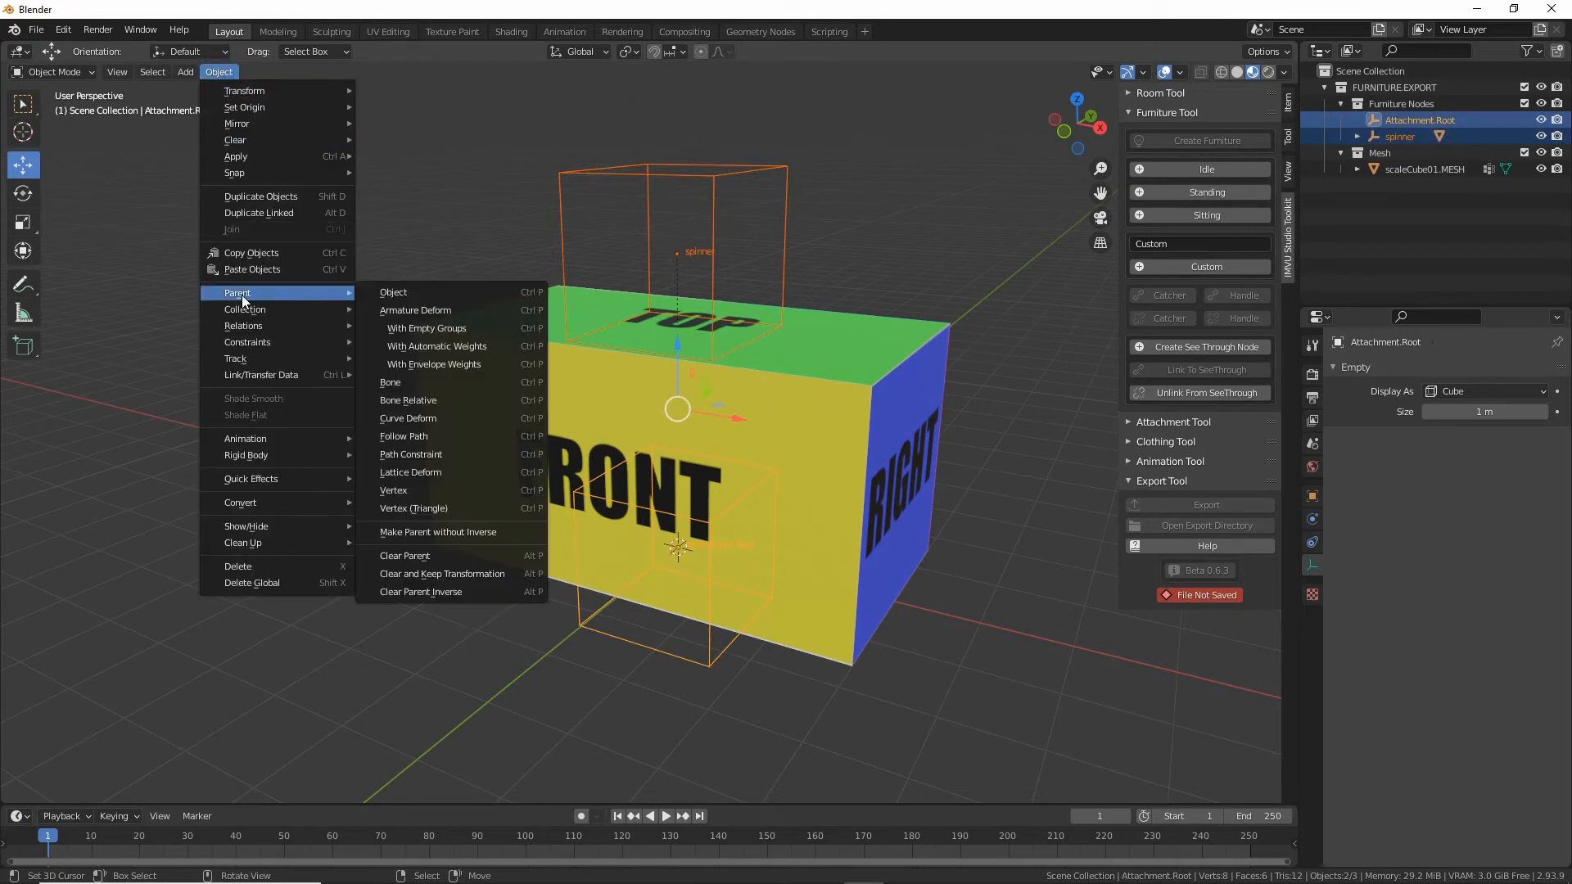
click(382, 292)
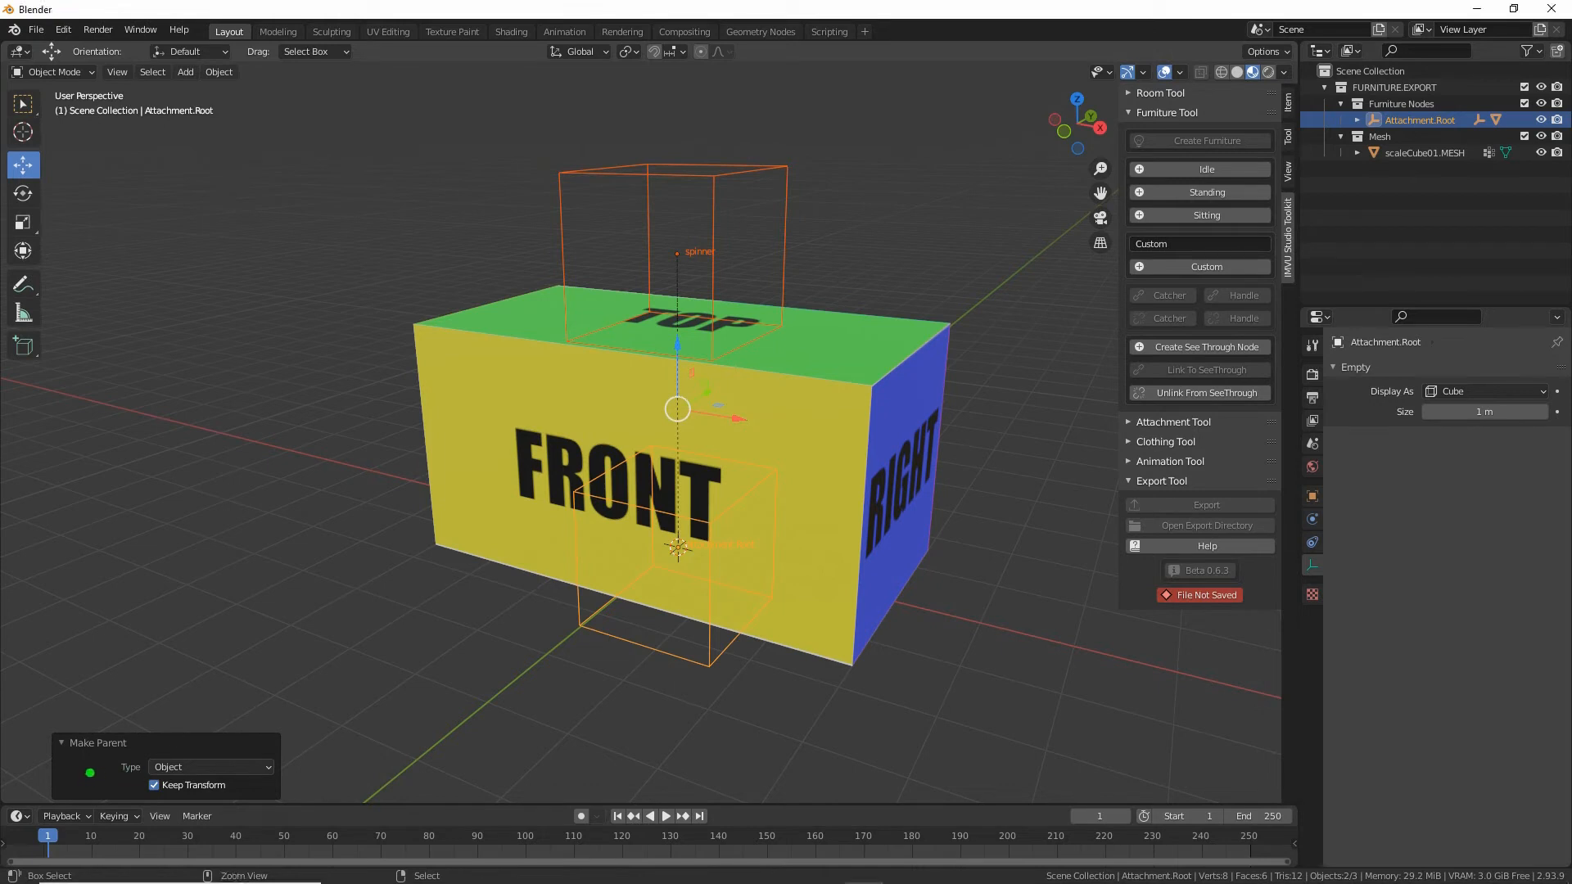
drag(87, 771, 131, 787)
key(Escape)
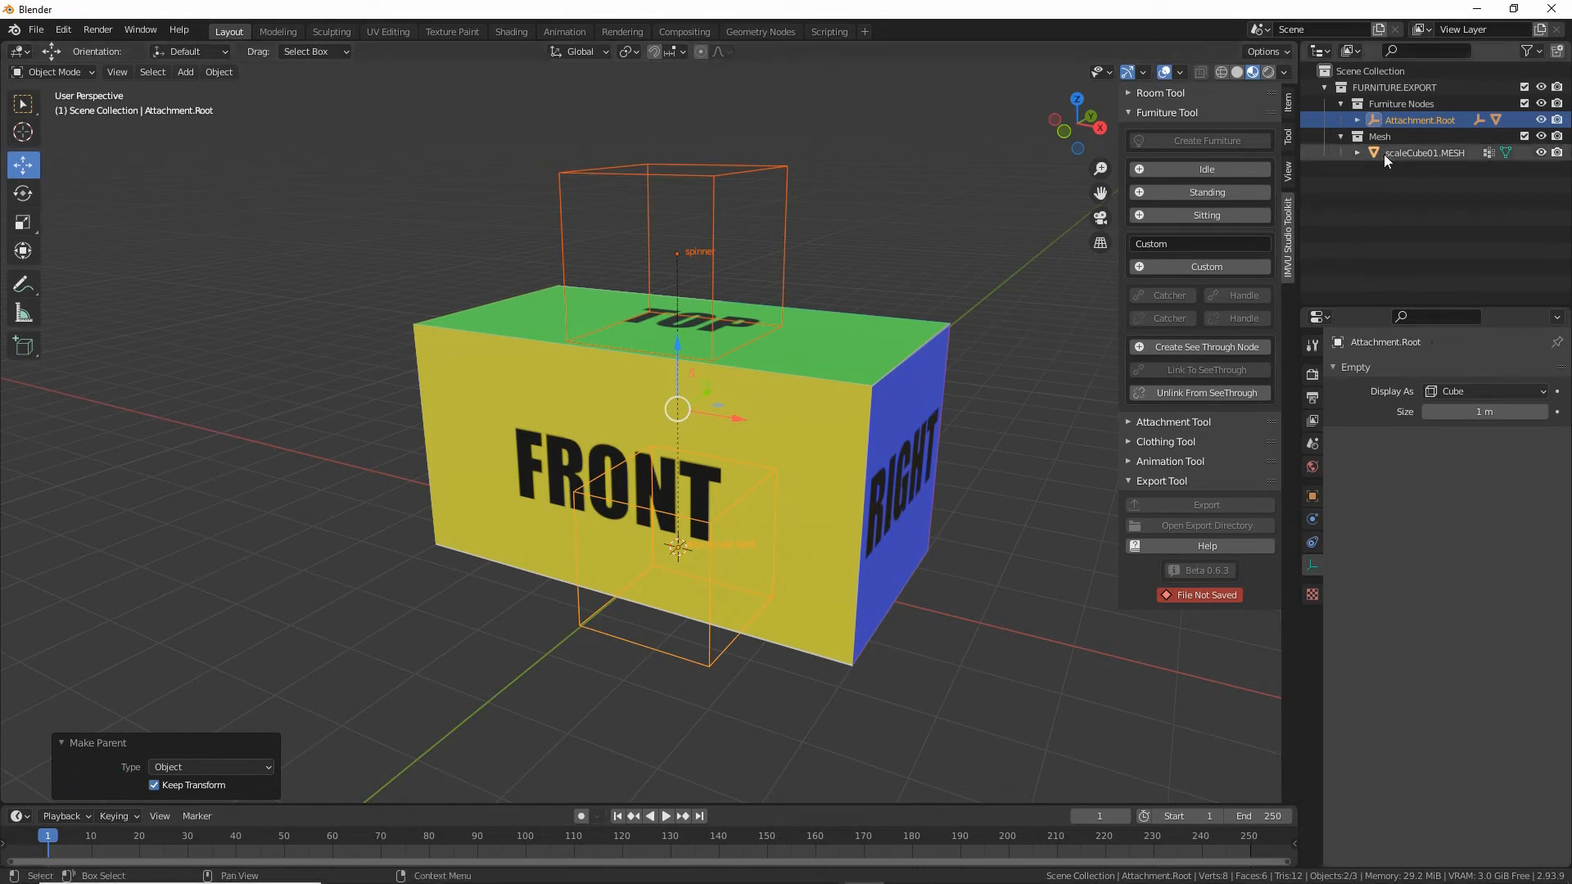
mouse_move(1396, 82)
mouse_down()
mouse_move(1347, 110)
mouse_move(1506, 86)
mouse_move(1375, 82)
mouse_up()
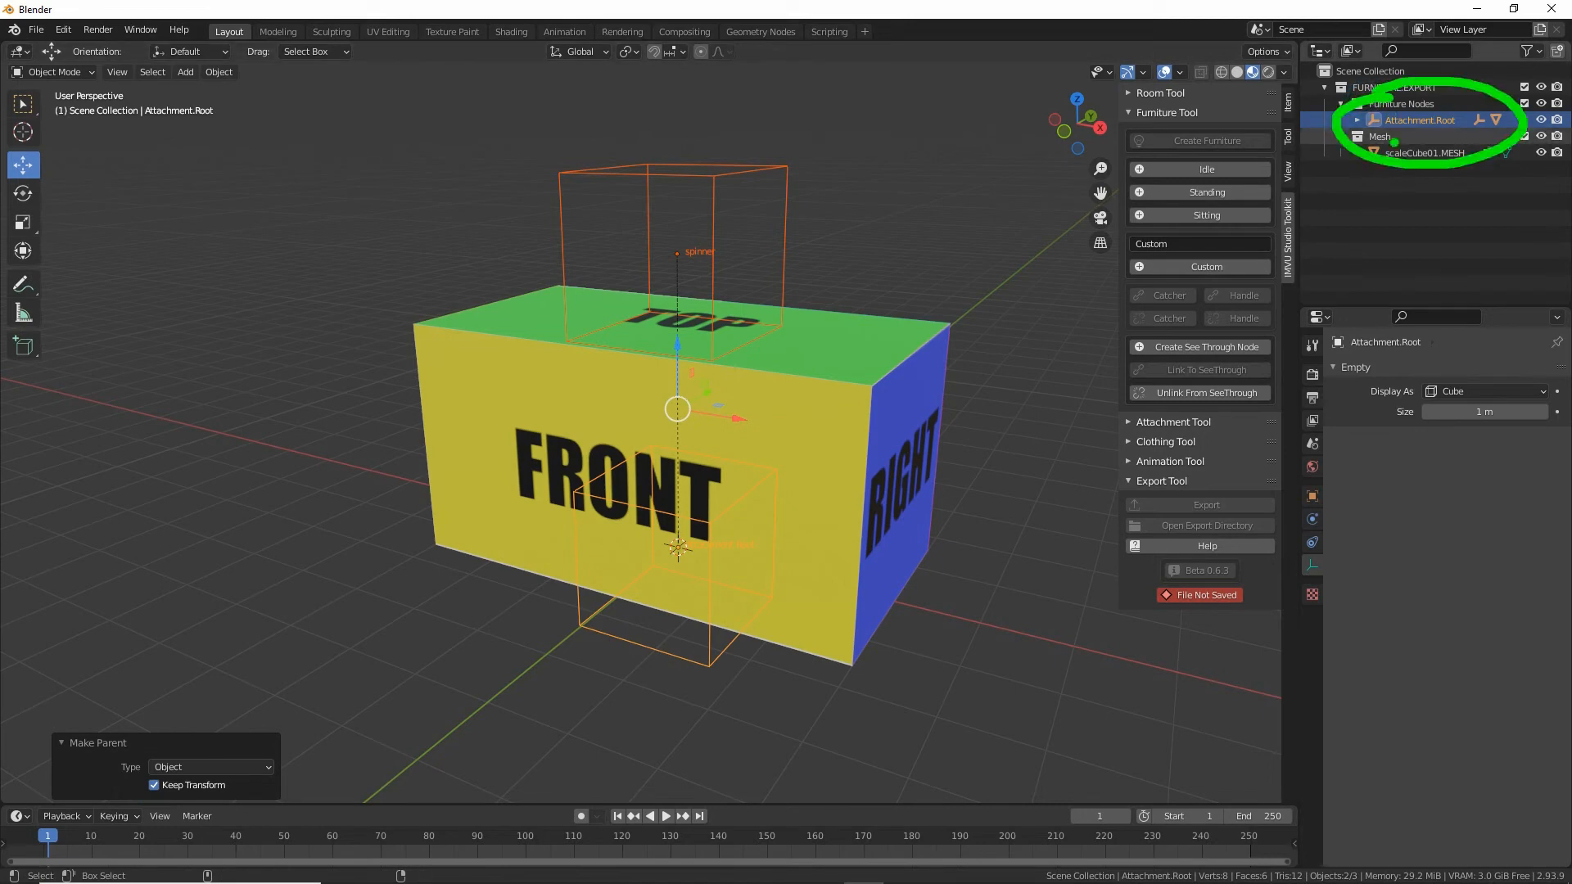
key(Escape)
click(1355, 119)
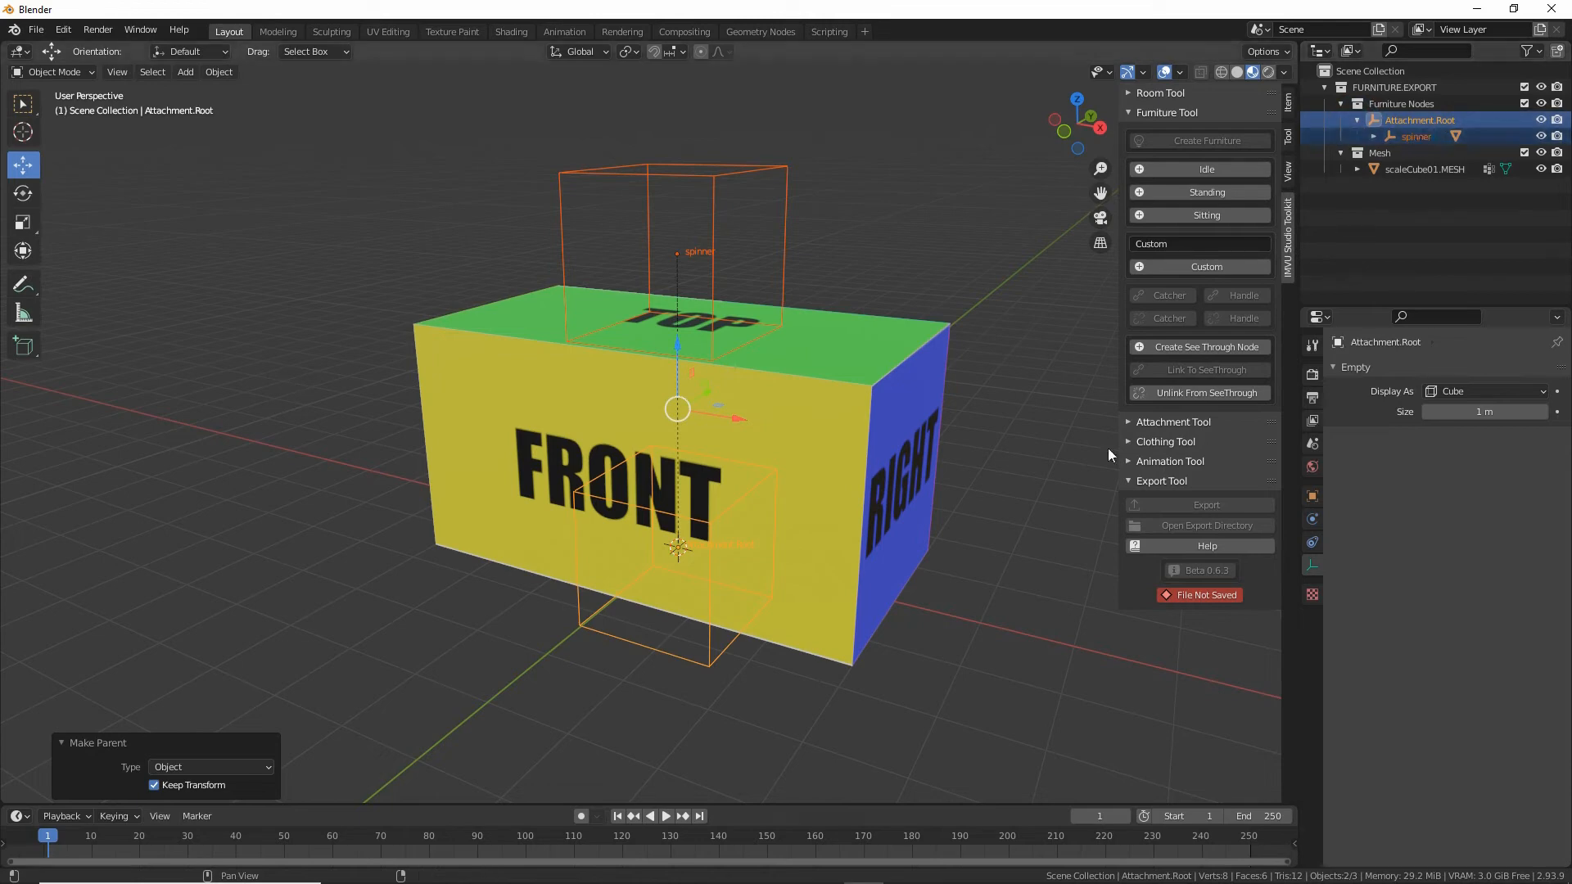
Select Attachment.Root alone and check that the spinner and scale cube follow a trial move, leaving everything in its original position.
click(711, 664)
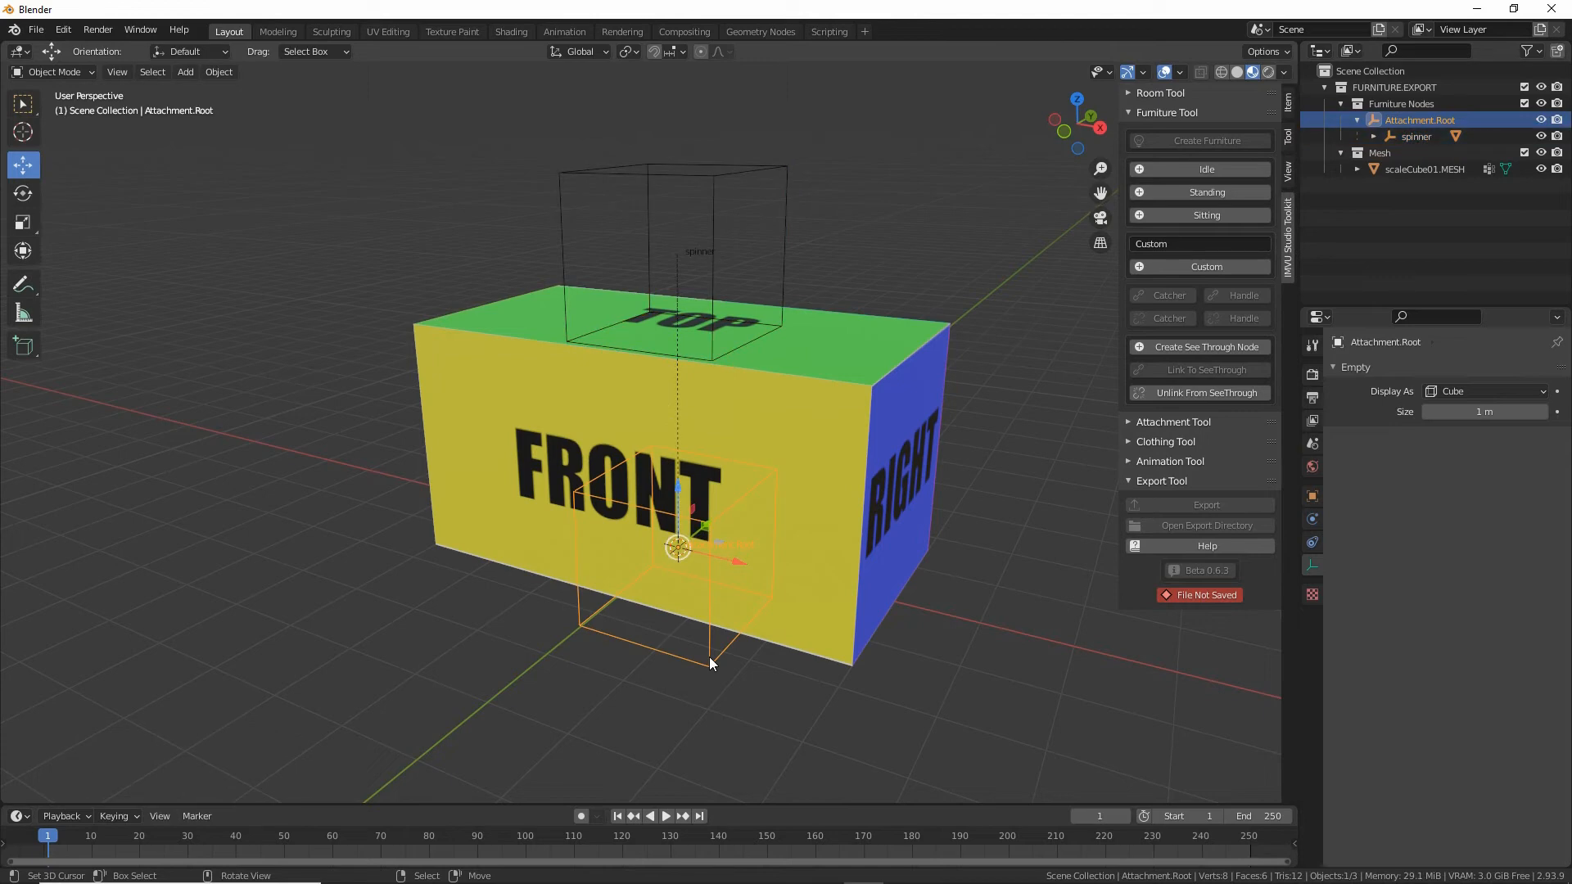
key(g)
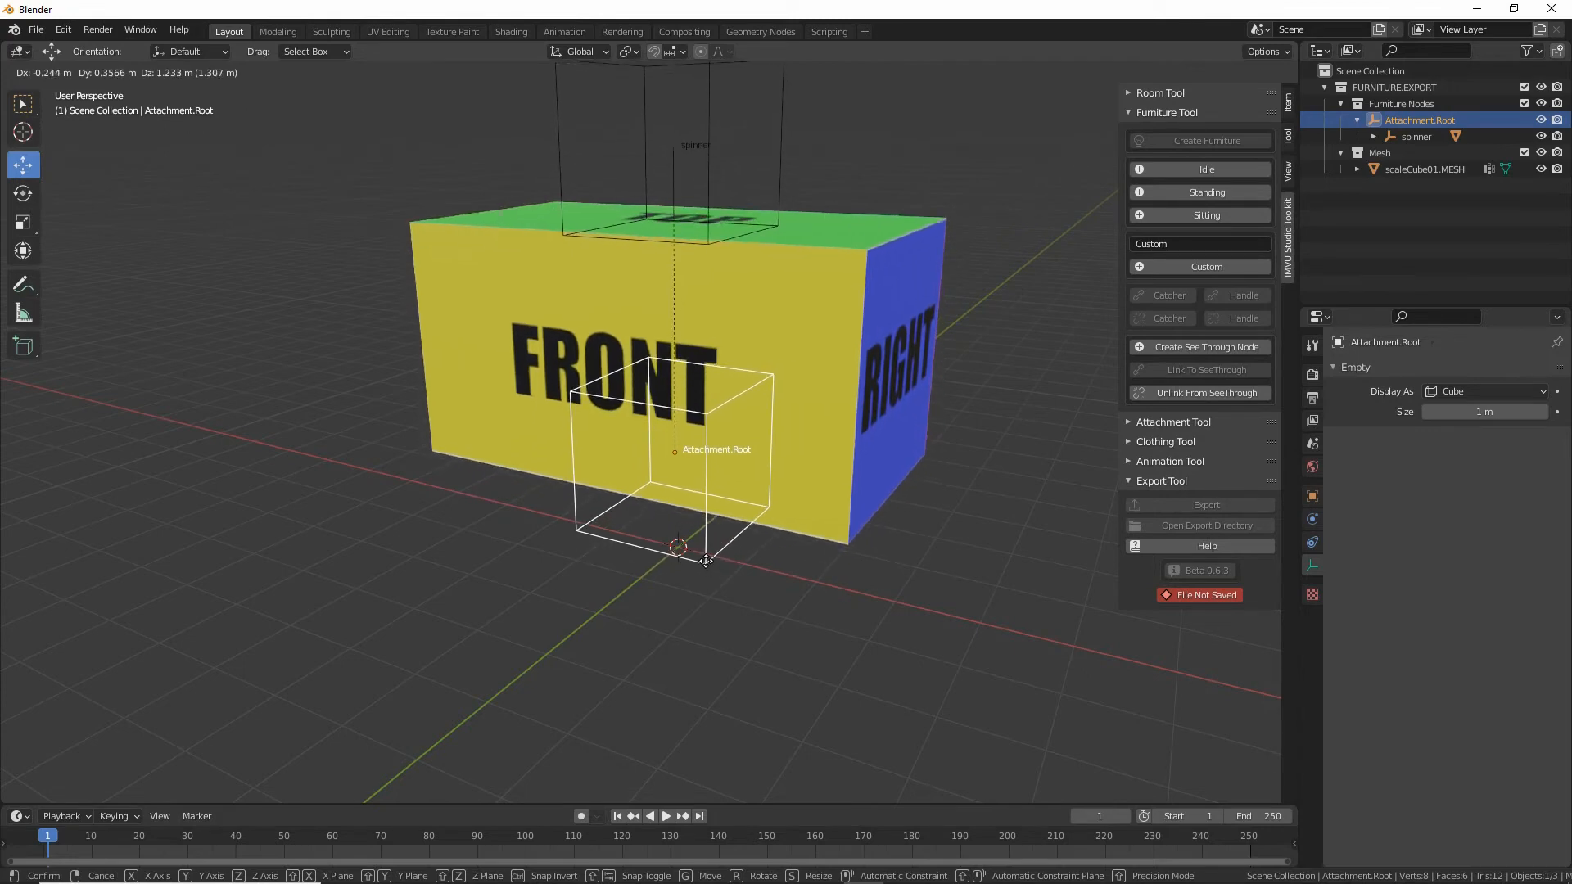
click(720, 635)
middle_drag(719, 636, 667, 620)
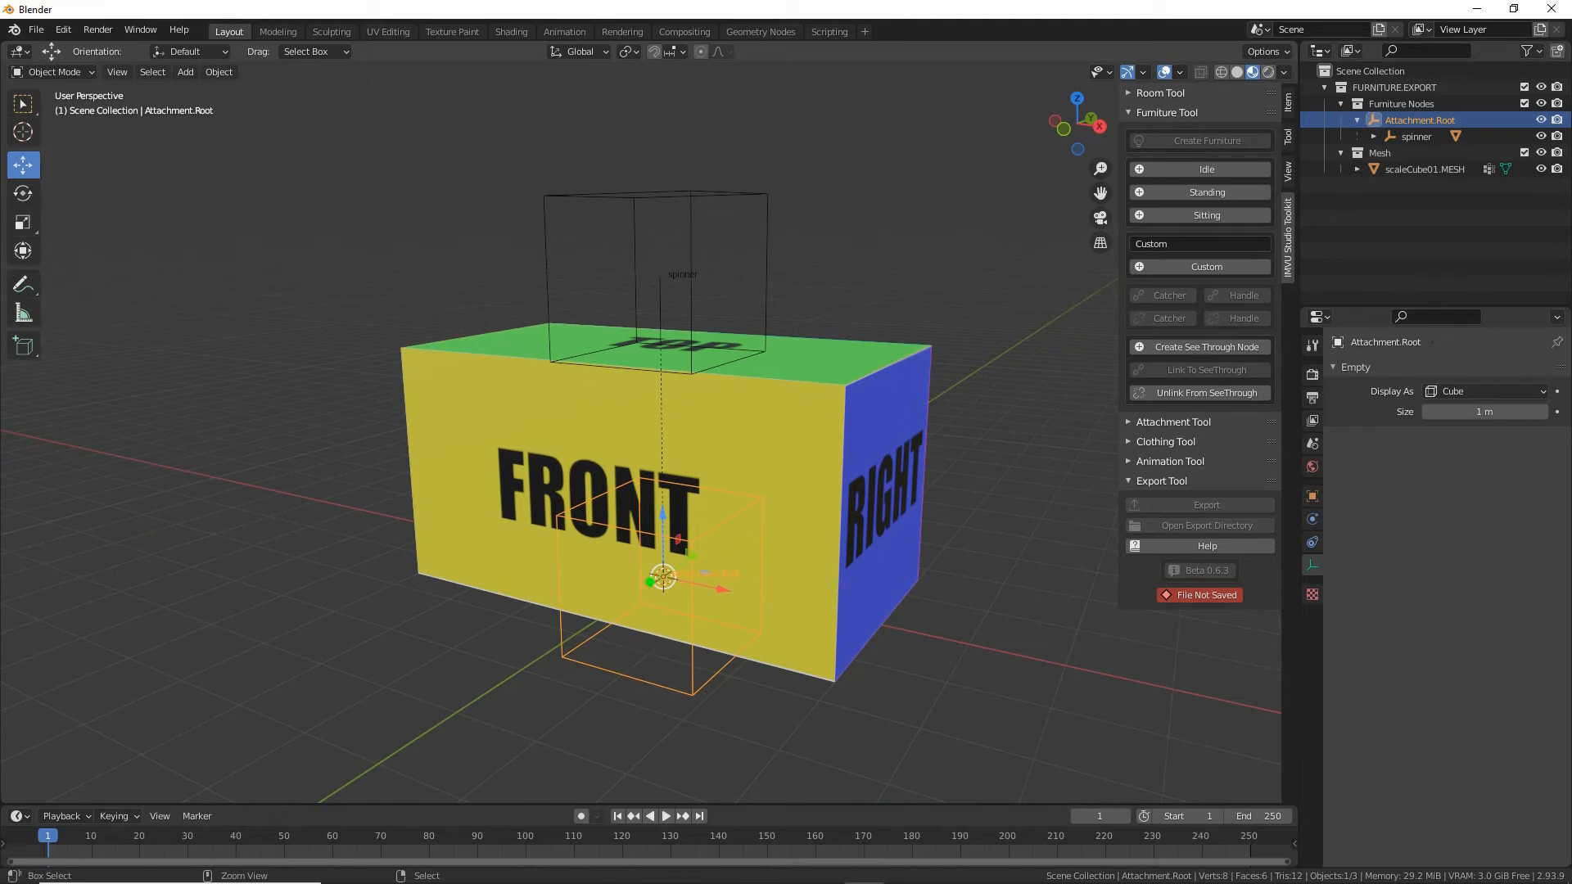
mouse_move(655, 565)
mouse_down()
mouse_move(652, 272)
mouse_move(750, 504)
mouse_move(784, 485)
mouse_up()
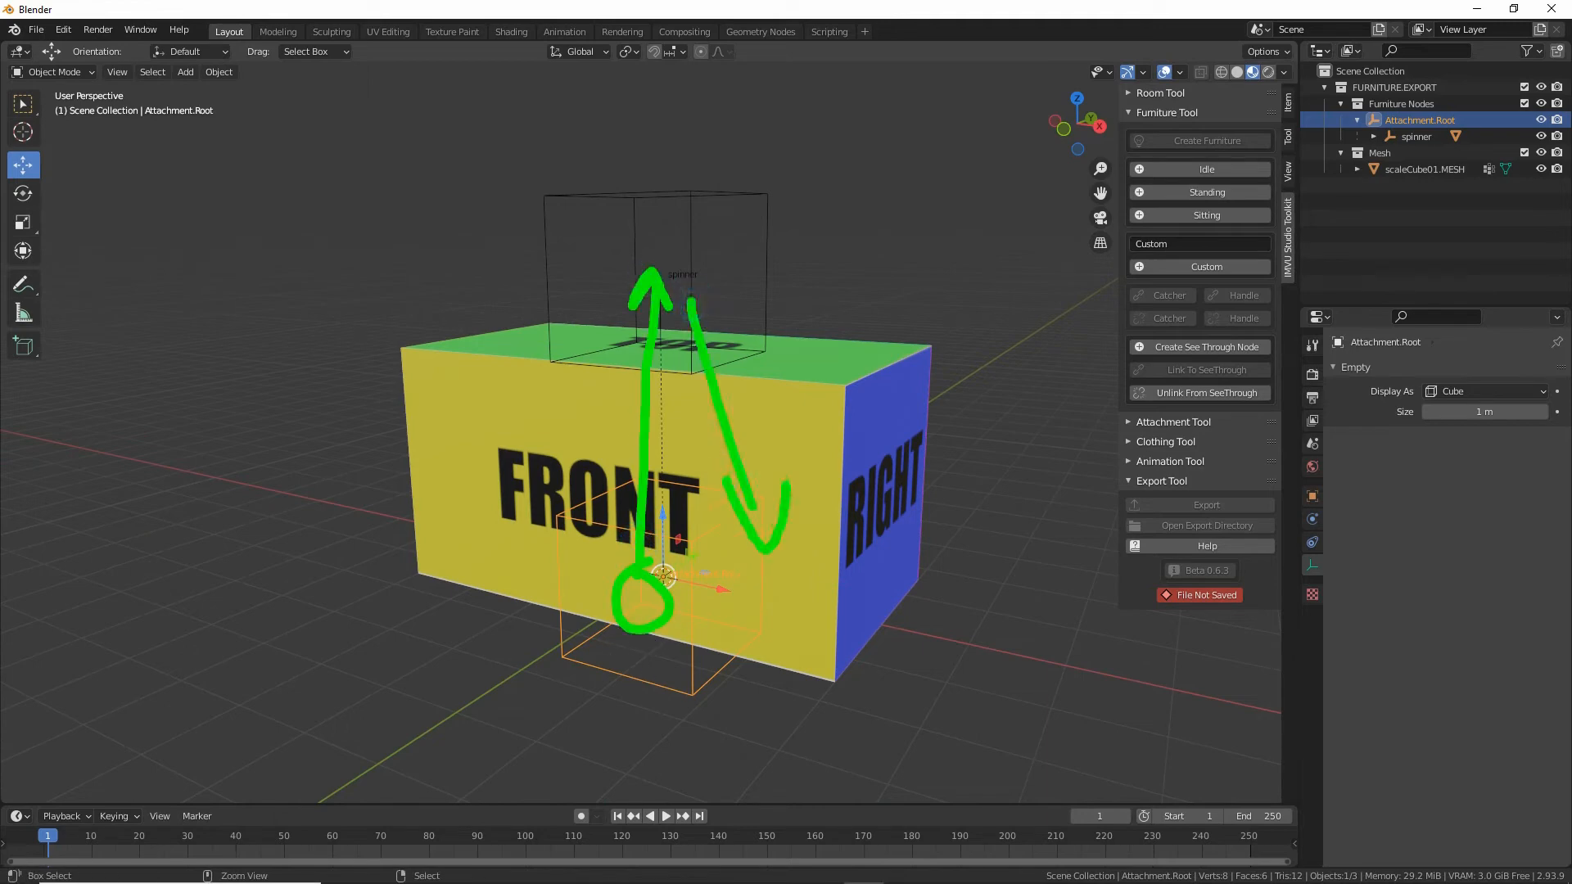
key(Escape)
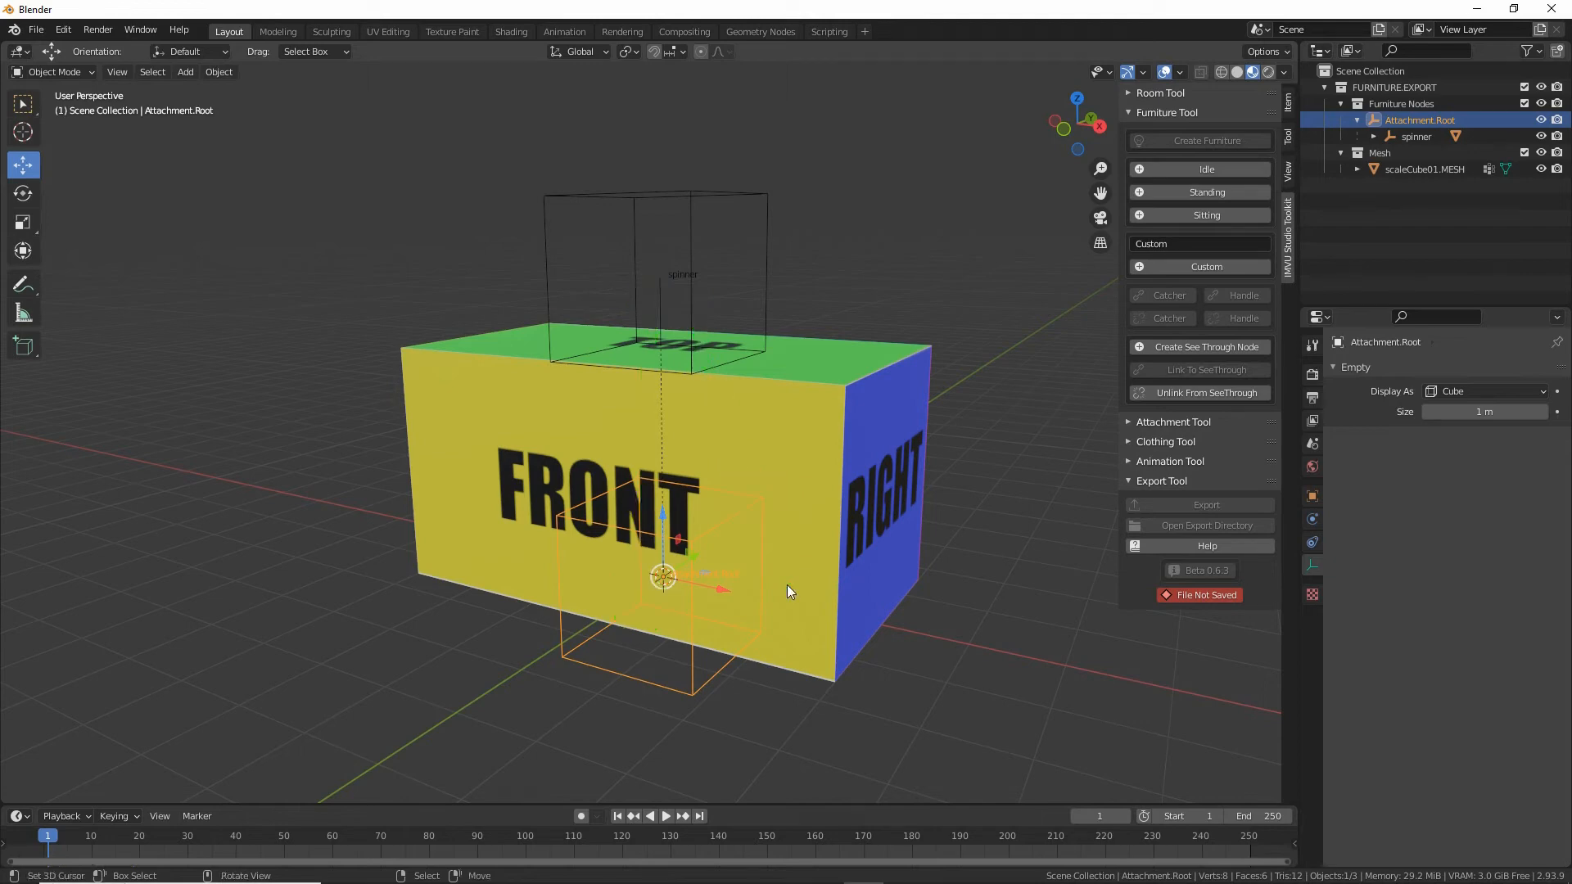
Save the scene in the Blender 2.8+ folder as "toolkit animated furniture (1).blend".
click(36, 29)
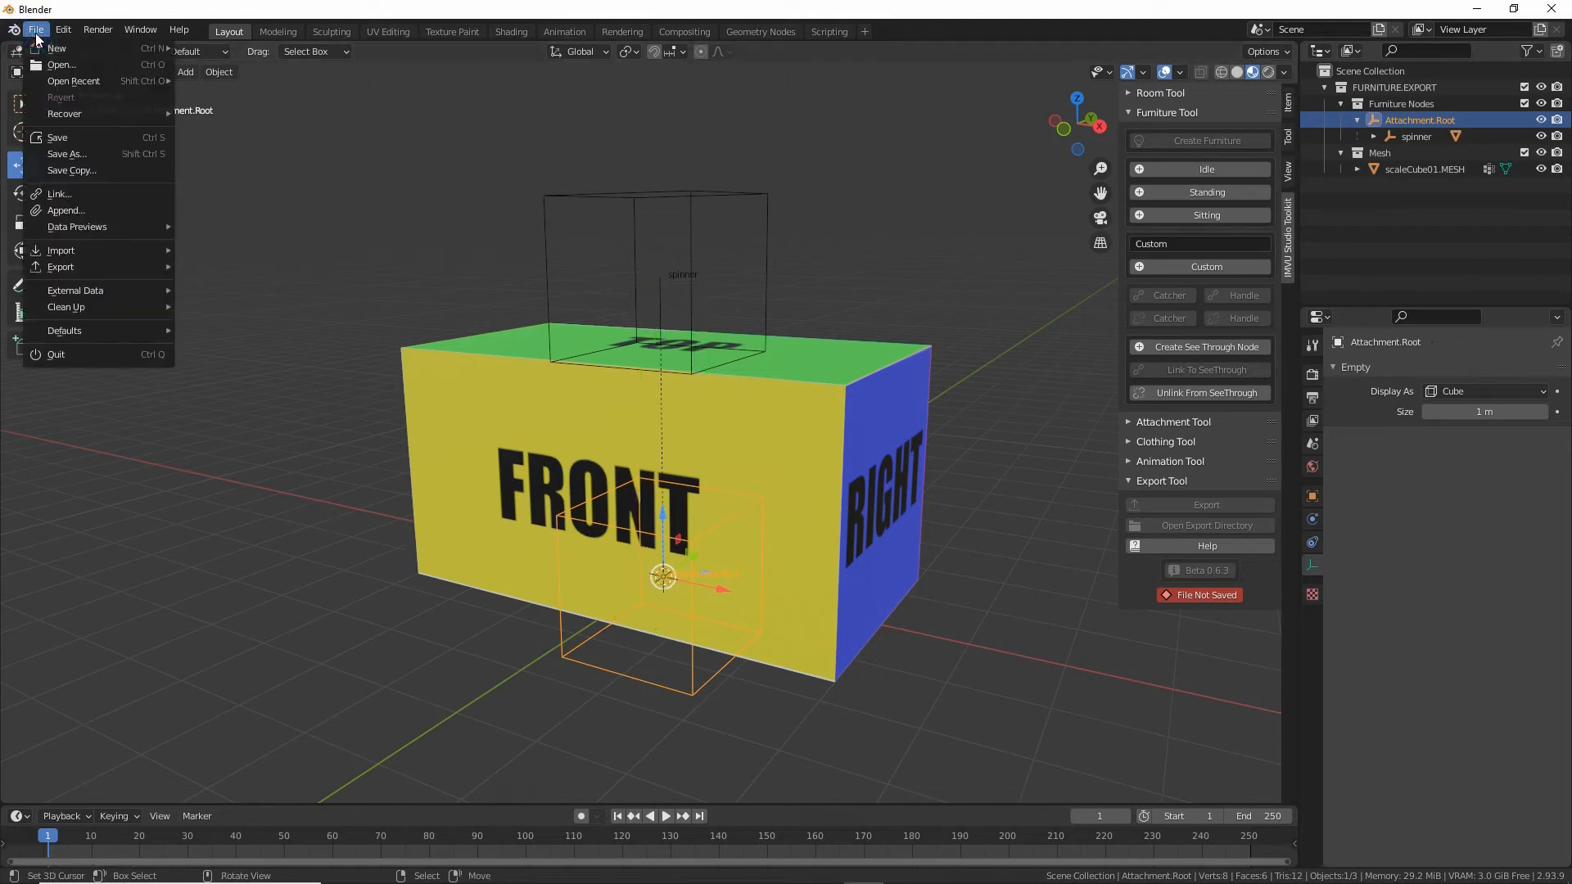
click(82, 154)
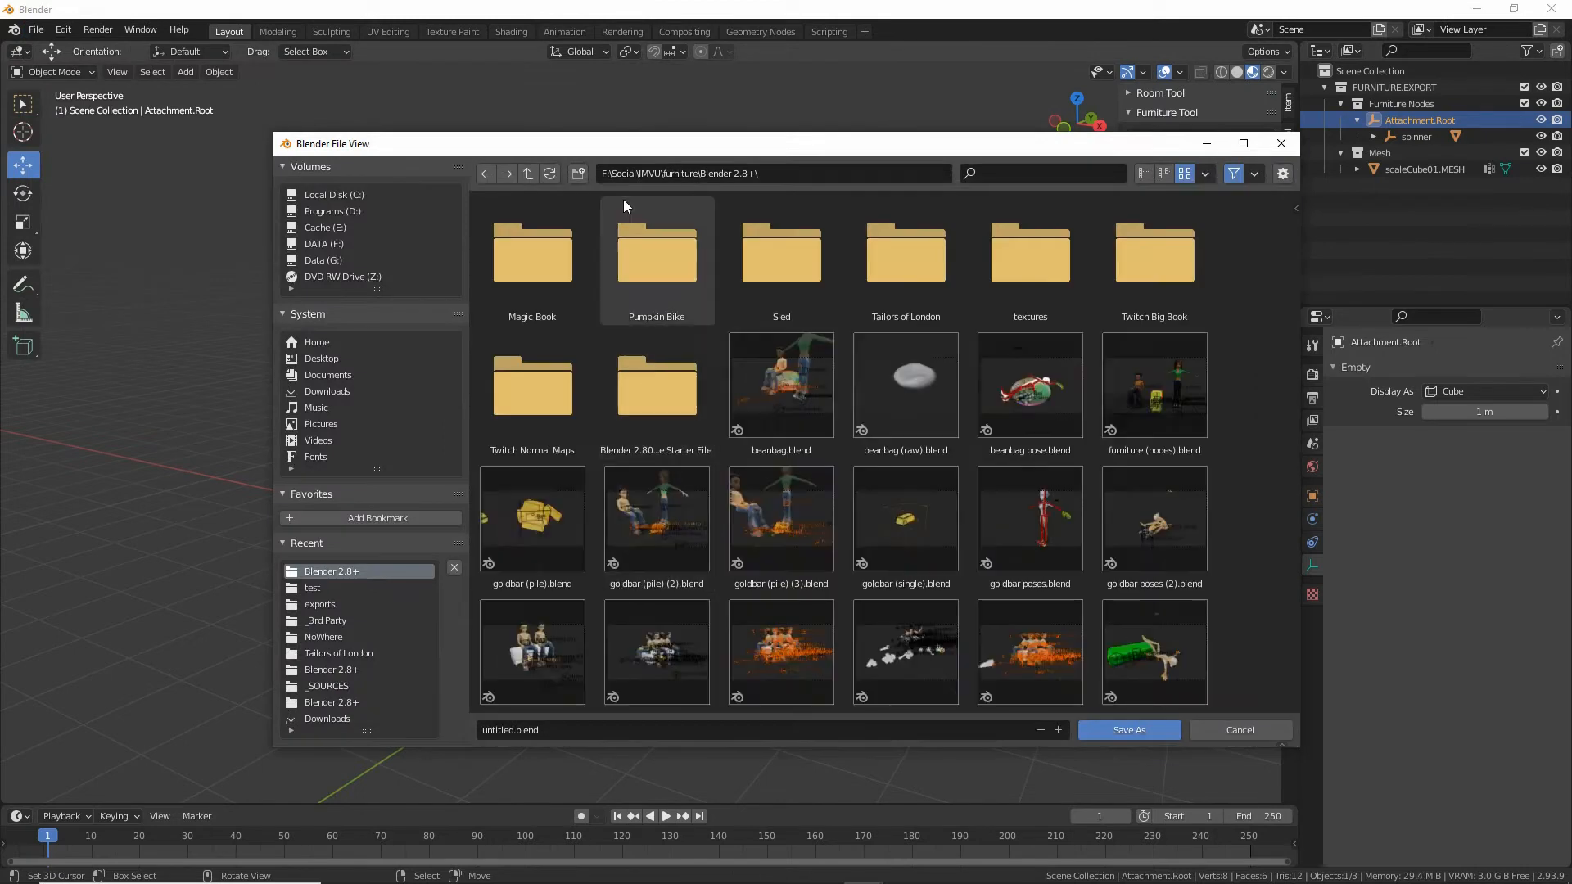
click(582, 732)
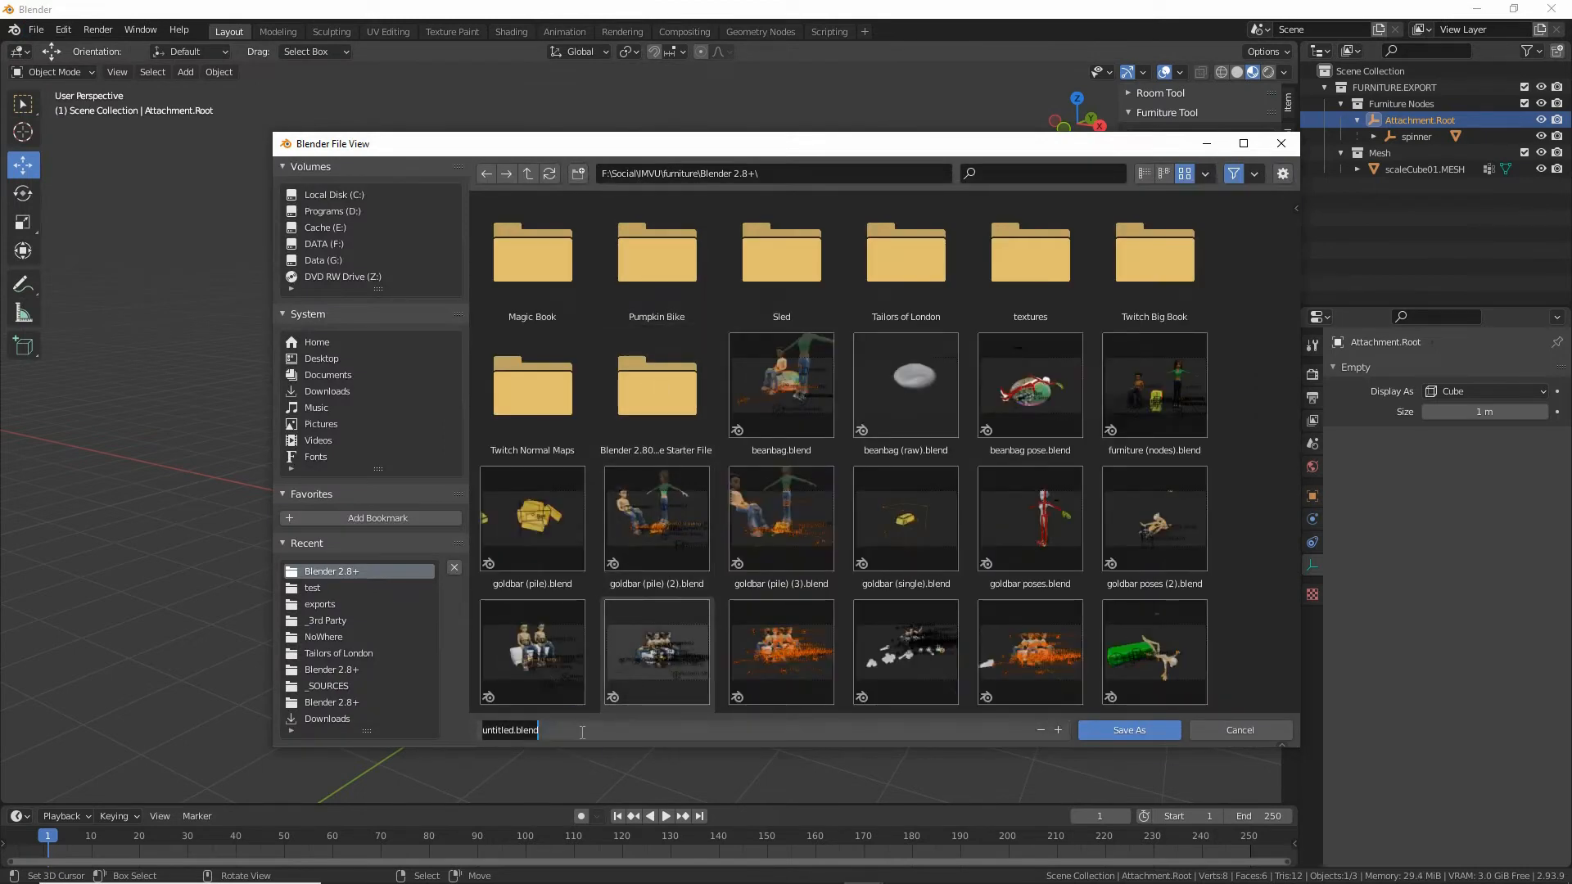
text(toolkit animated fur)
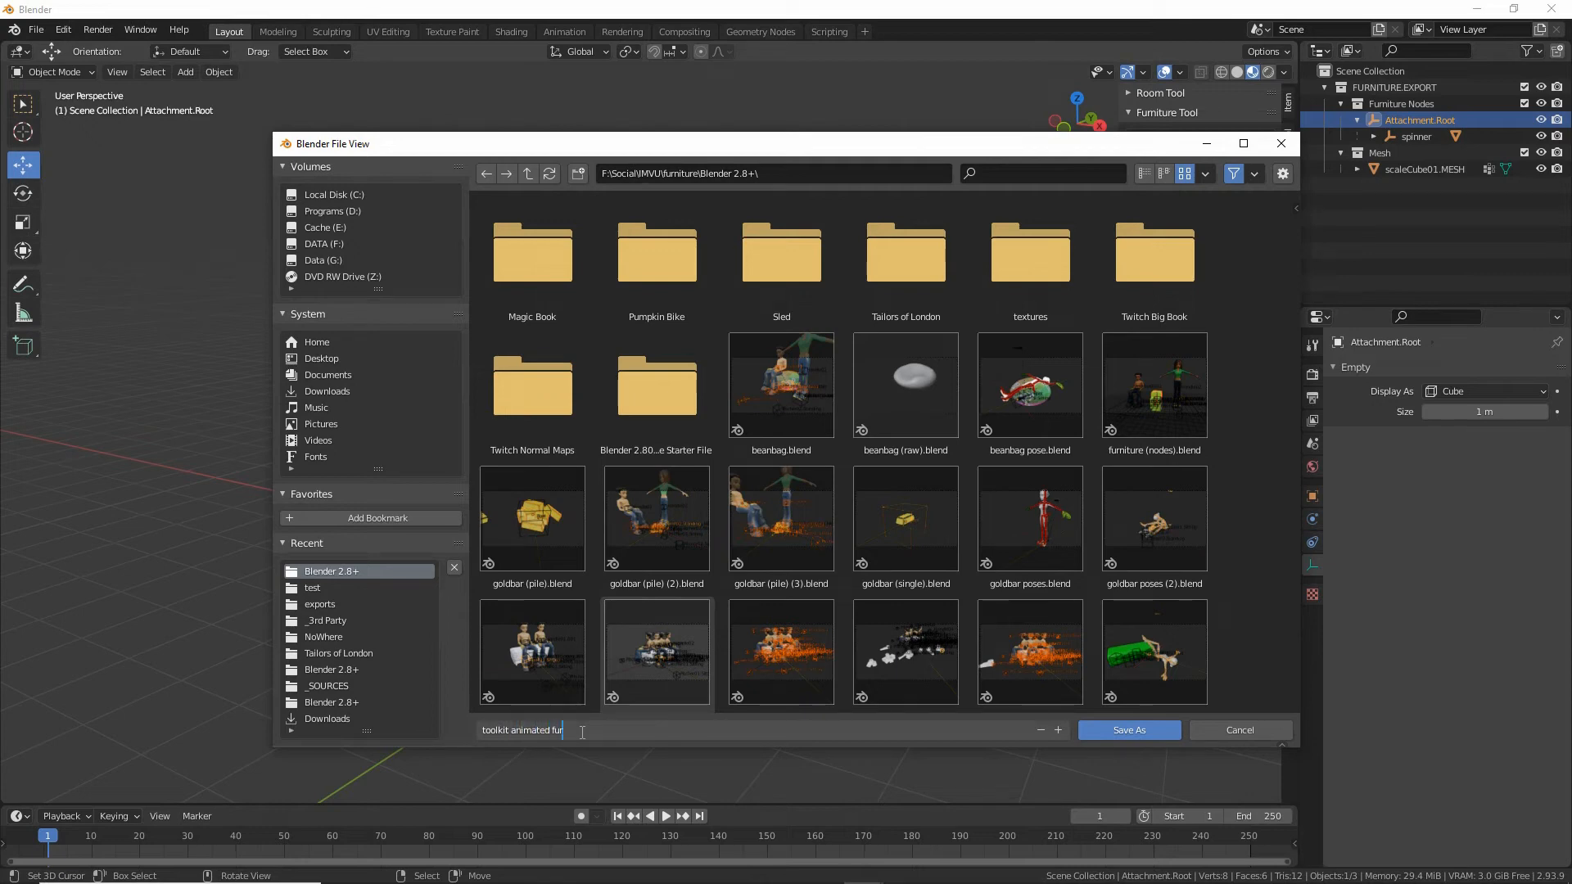
text(niture (1))
key(Return)
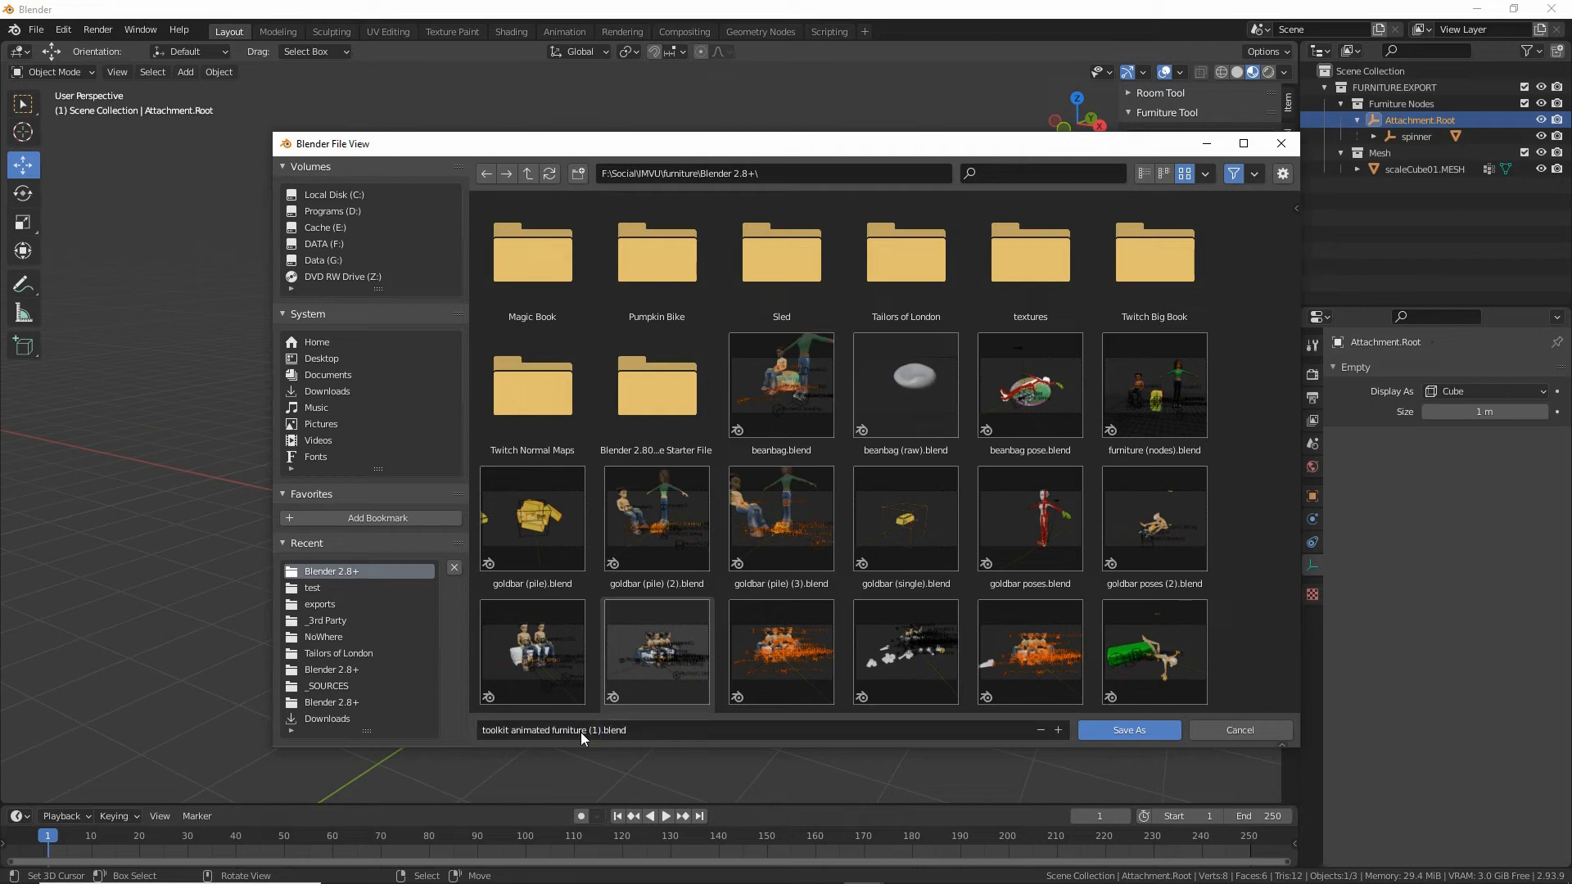
click(1135, 731)
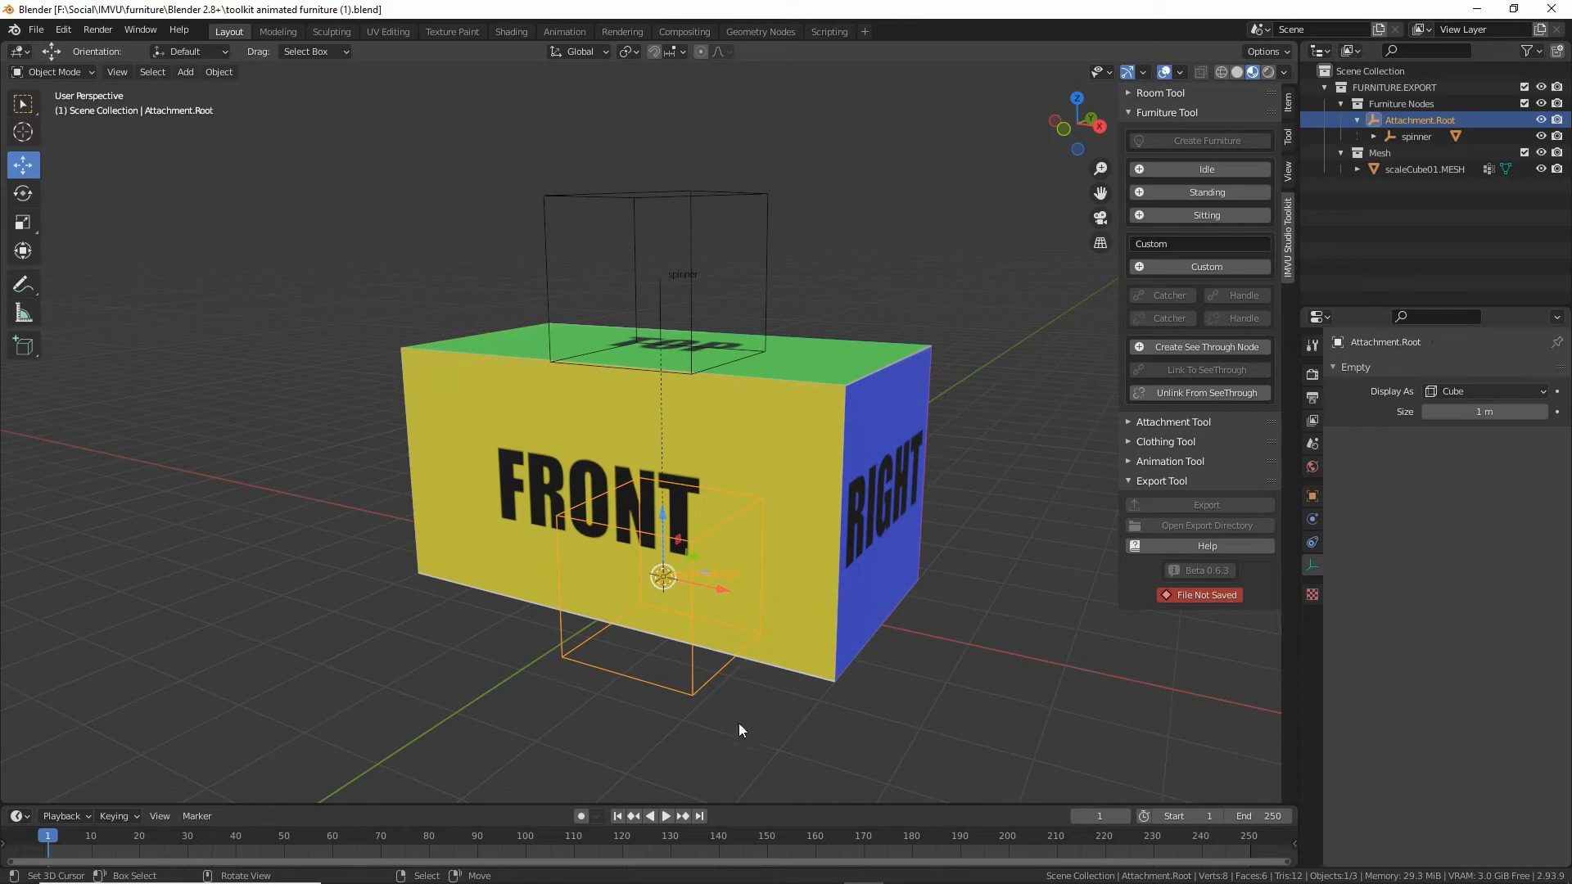
Select the spinner node and change the timeline area to the Dope Sheet editor.
click(689, 239)
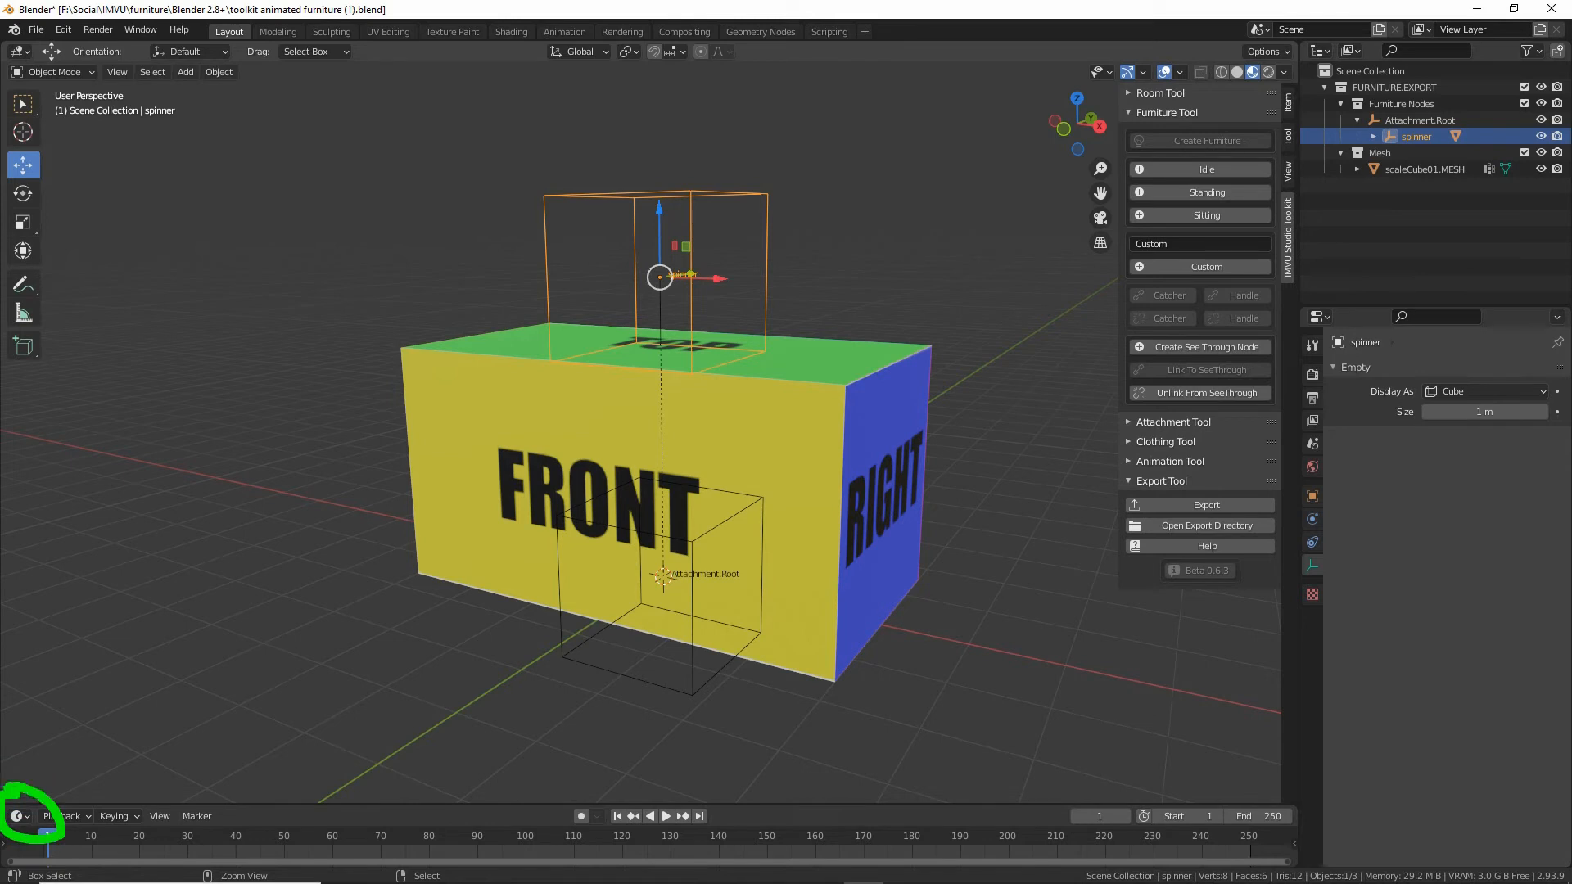
click(20, 817)
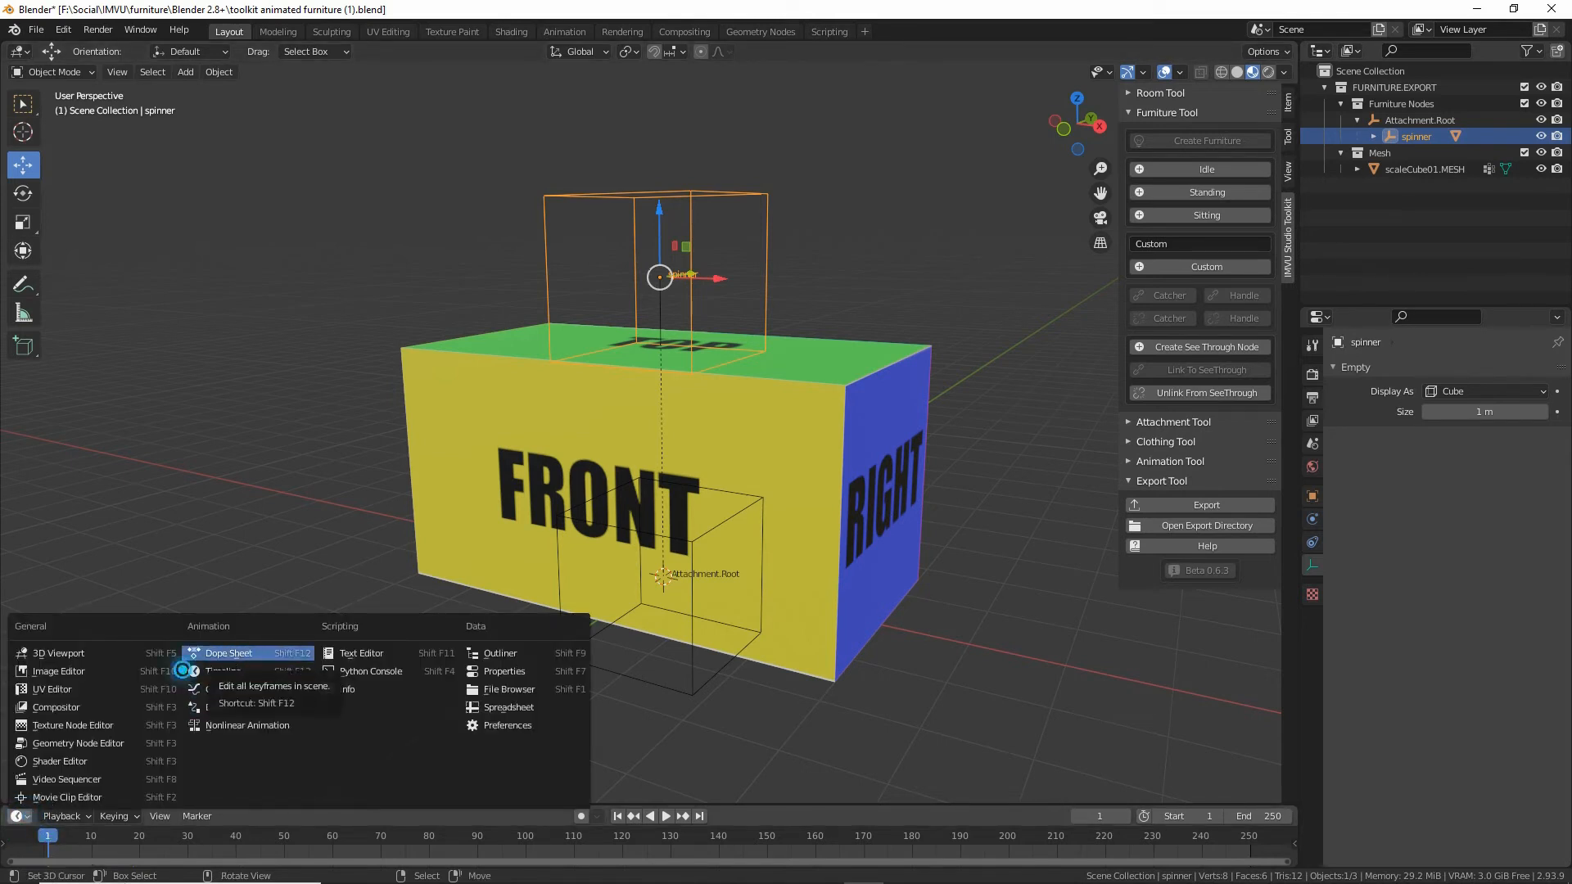
drag(181, 670, 261, 670)
mouse_move(17, 804)
mouse_down()
mouse_move(47, 812)
mouse_move(11, 801)
mouse_move(149, 686)
mouse_move(164, 731)
mouse_up()
key(Escape)
click(226, 653)
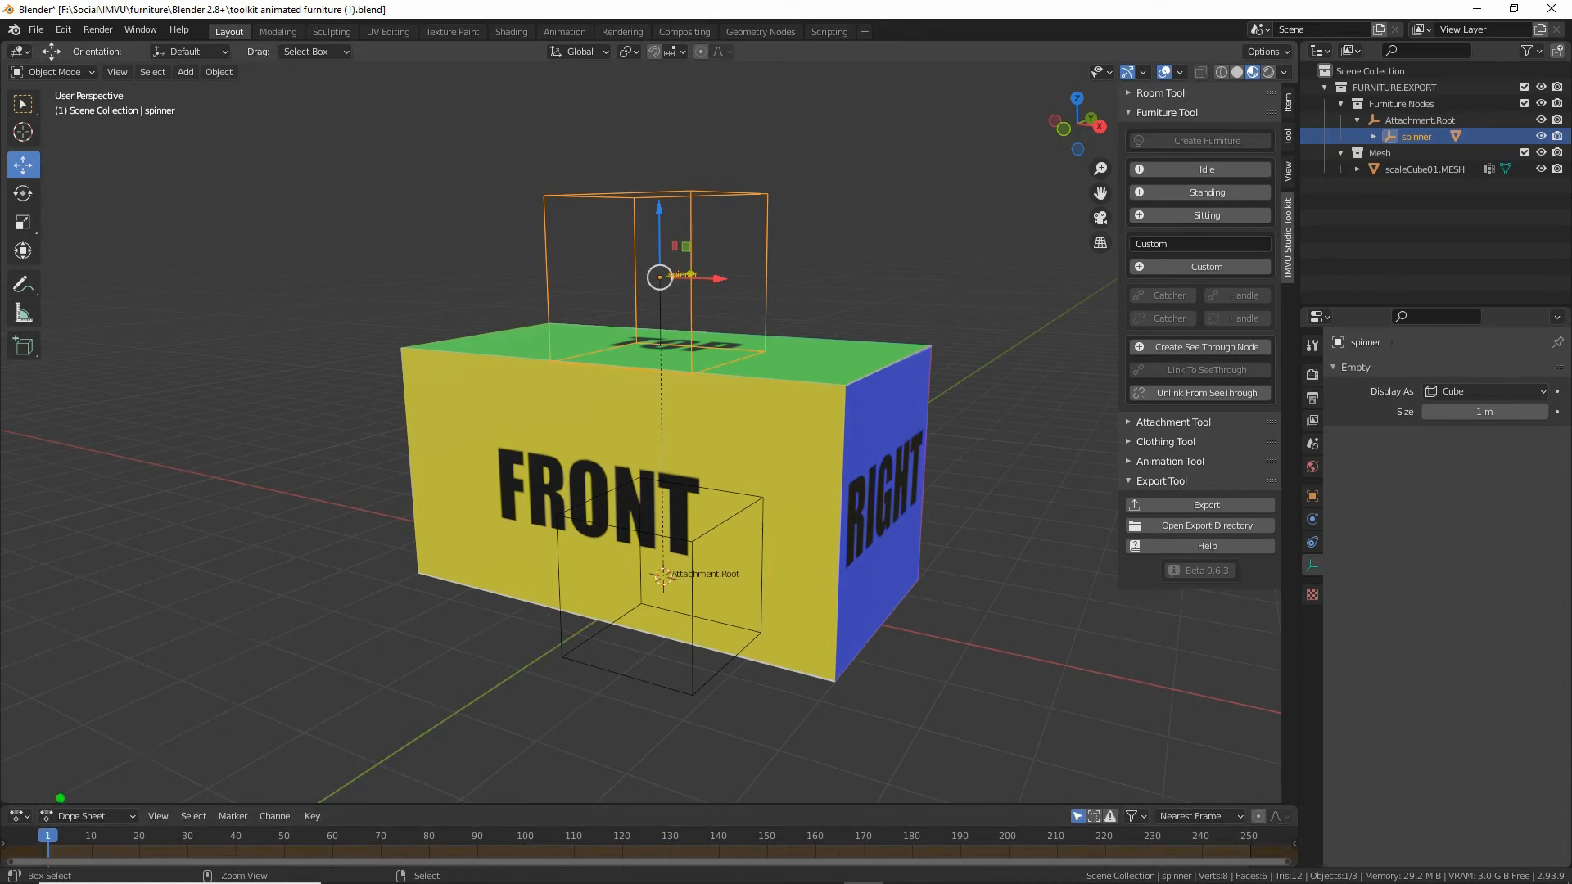
mouse_move(72, 777)
mouse_down()
mouse_move(131, 831)
mouse_move(62, 801)
mouse_up()
key(Escape)
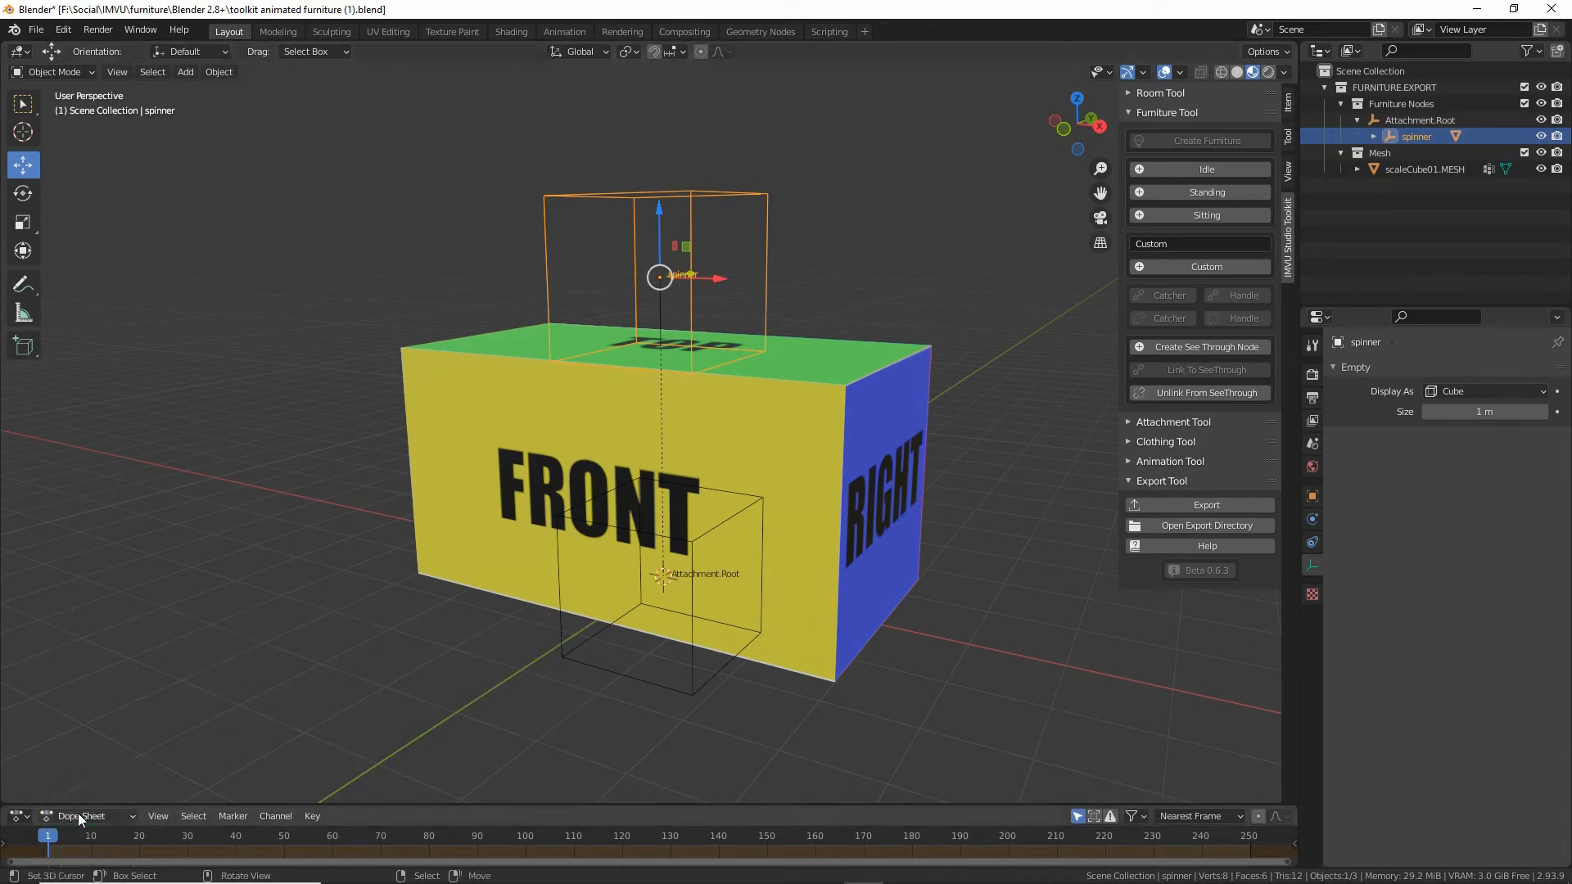
Switch the Dope Sheet to Action Editor mode and make its area taller.
click(77, 813)
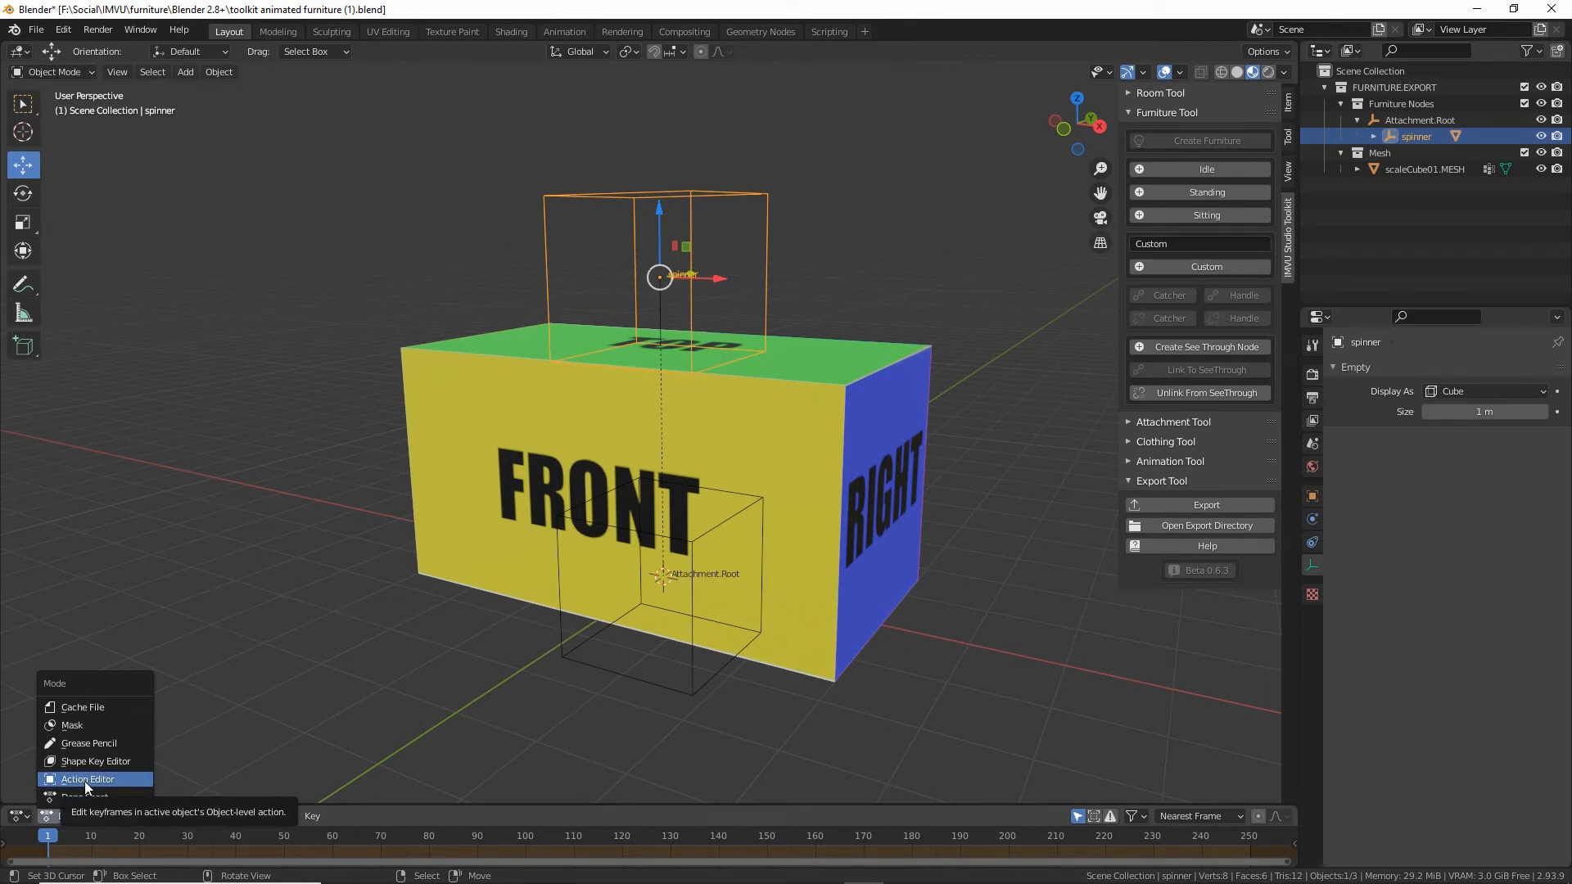
drag(33, 796, 151, 788)
key(Escape)
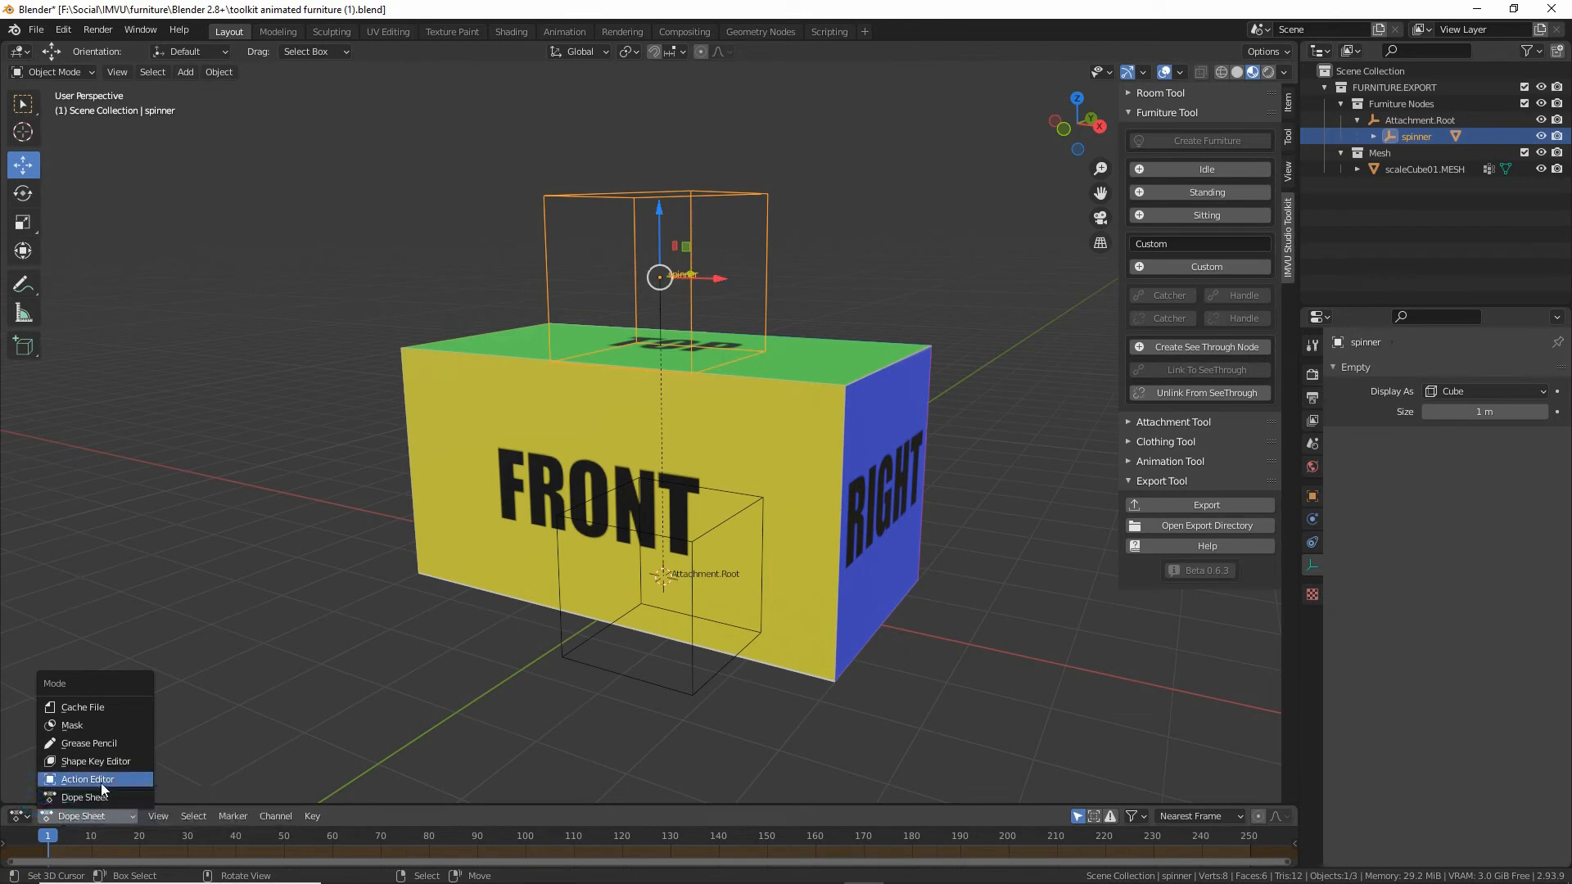
click(98, 780)
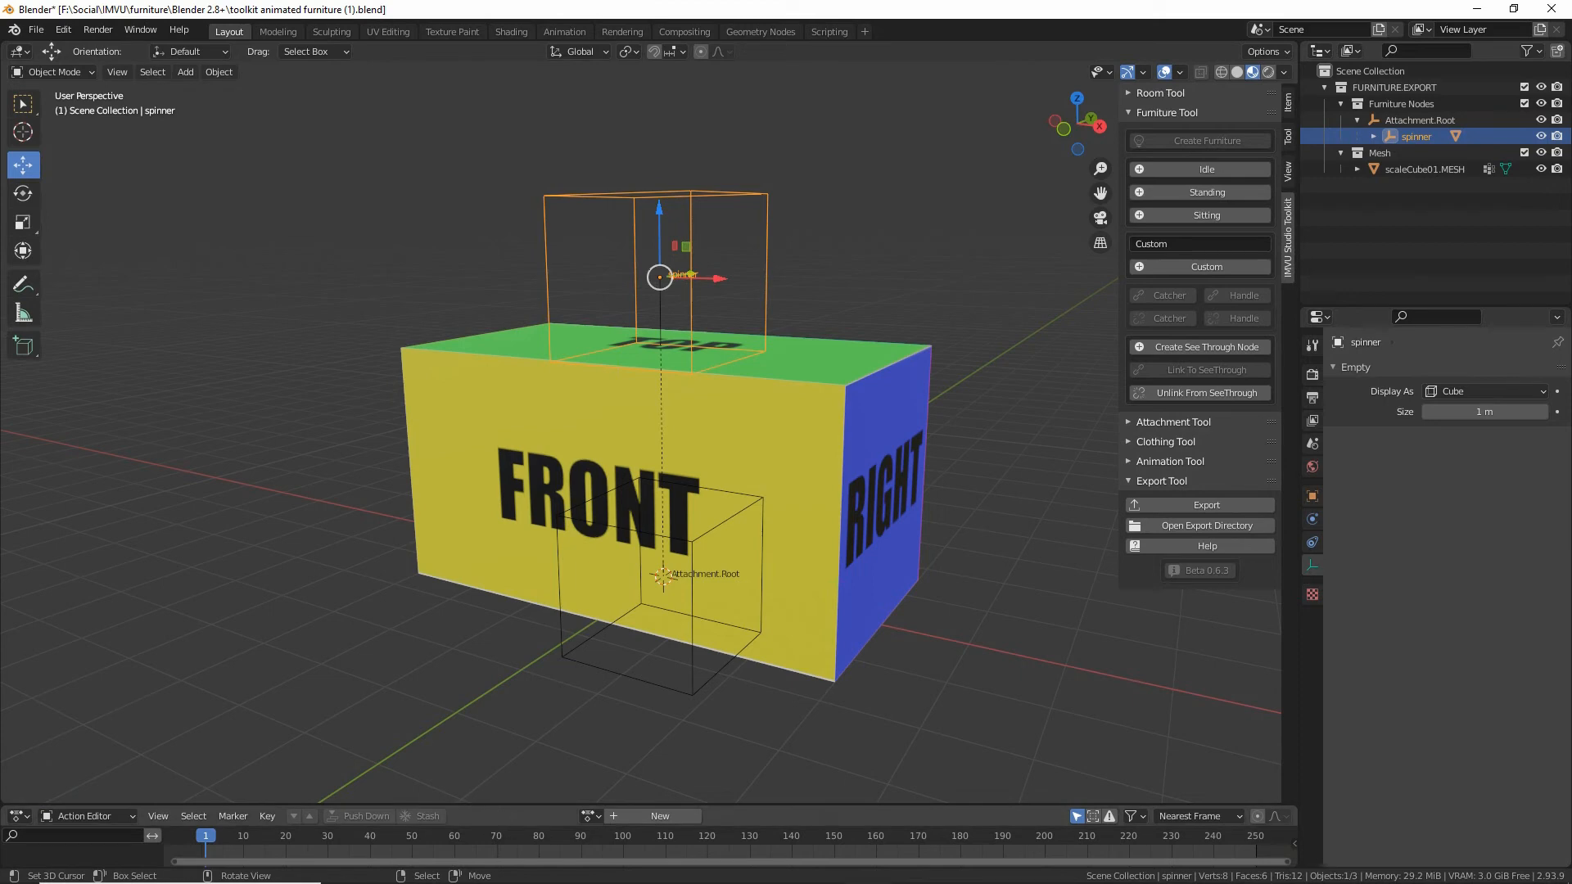
drag(456, 803, 829, 802)
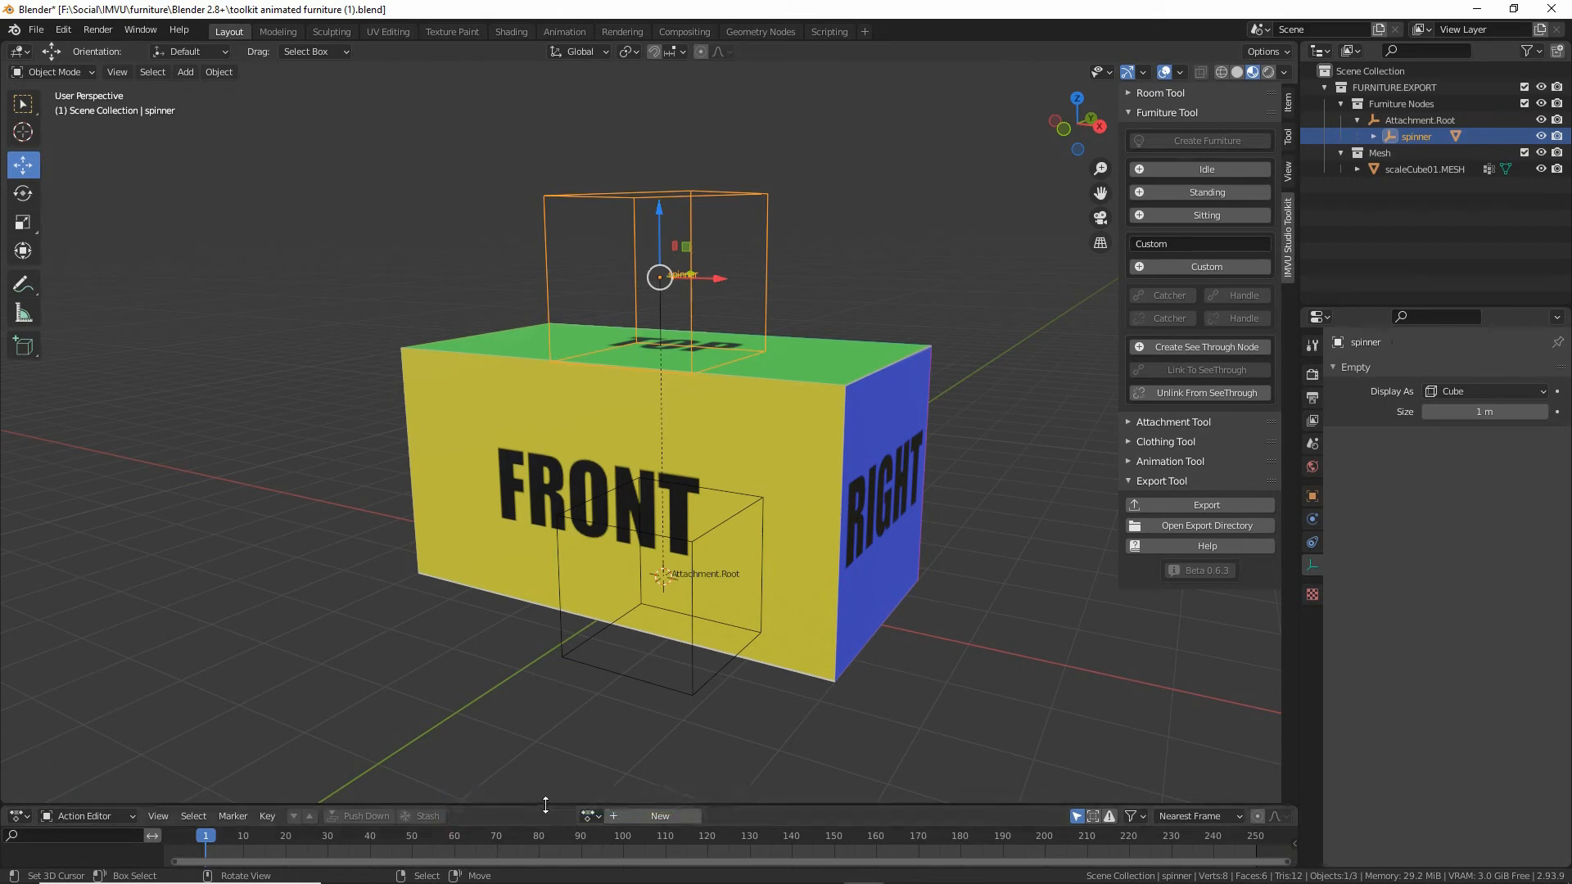
drag(547, 806, 543, 746)
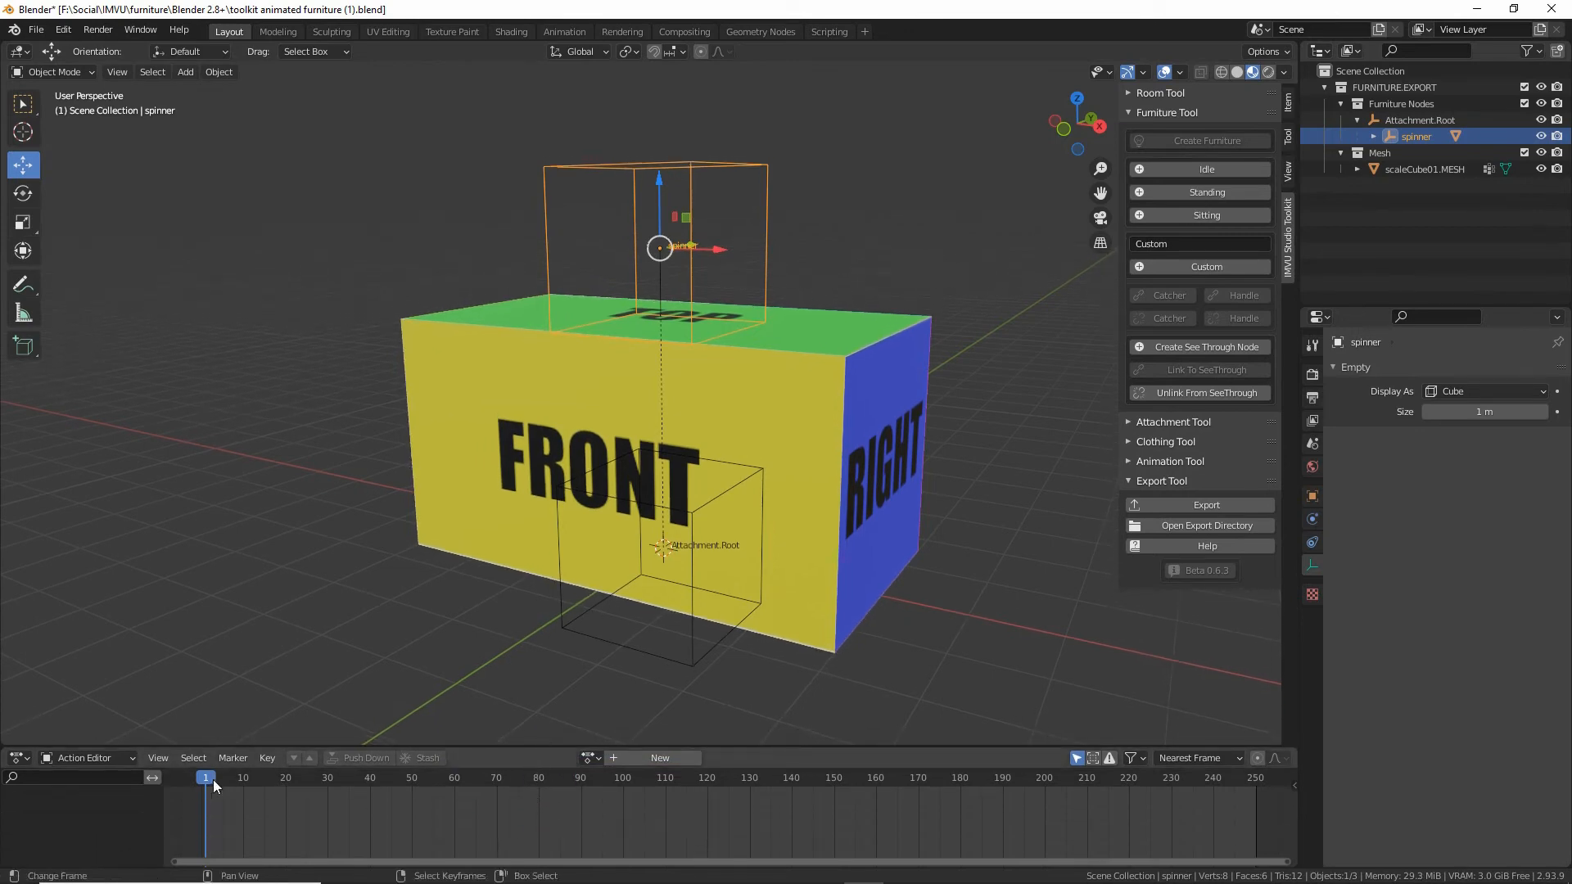
mouse_move(213, 779)
mouse_down()
mouse_move(549, 784)
mouse_move(203, 789)
mouse_move(413, 789)
mouse_move(225, 800)
mouse_up()
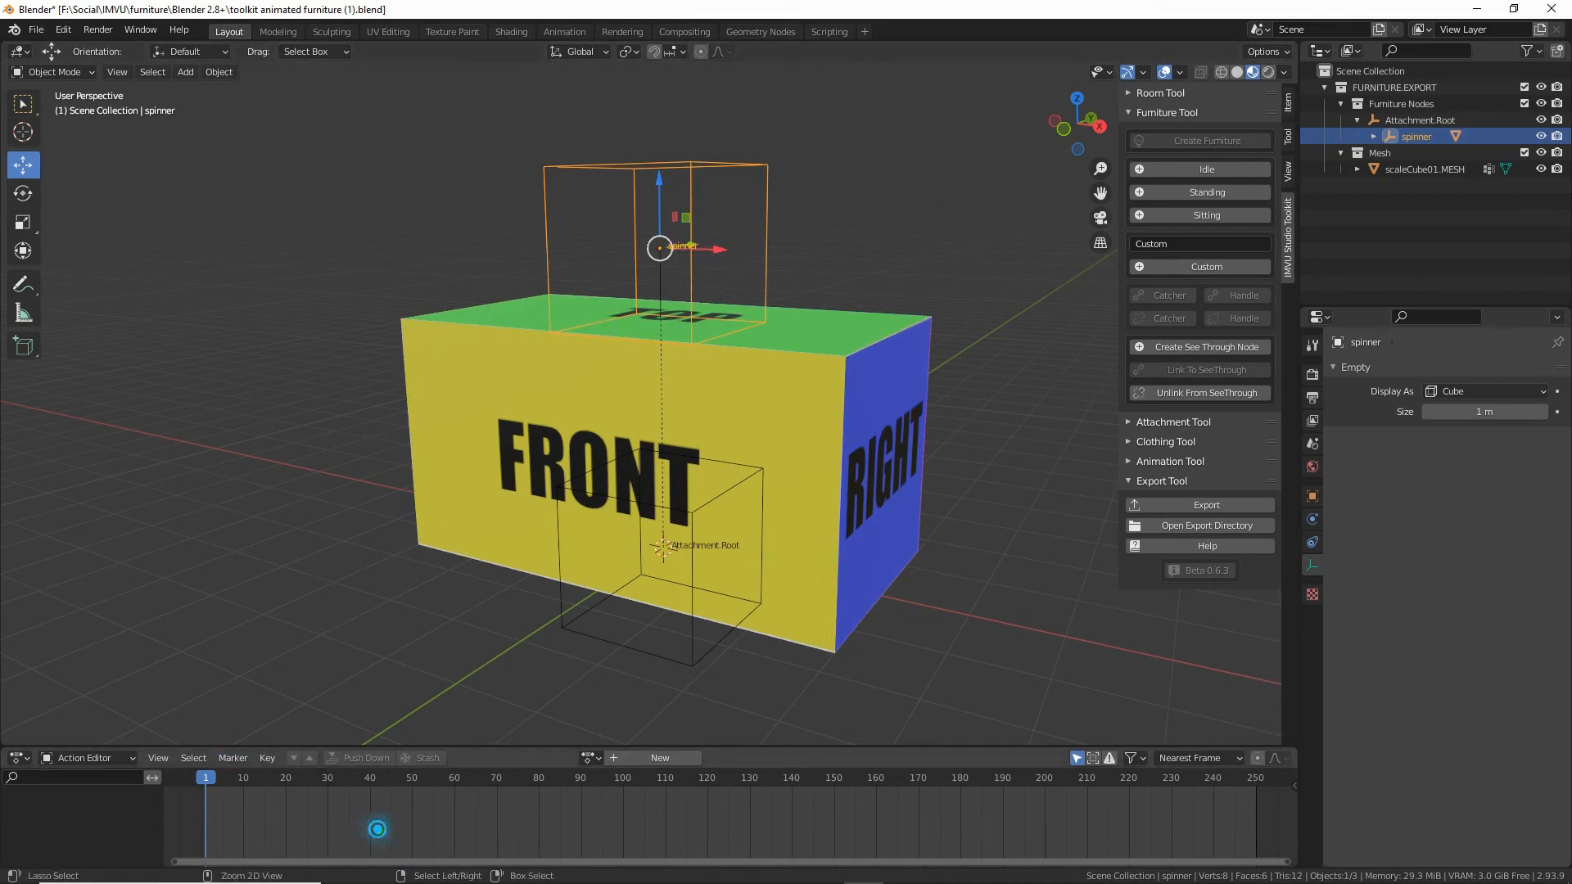
mouse_move(374, 829)
mouse_down()
mouse_move(694, 807)
mouse_move(607, 842)
mouse_move(402, 843)
mouse_up()
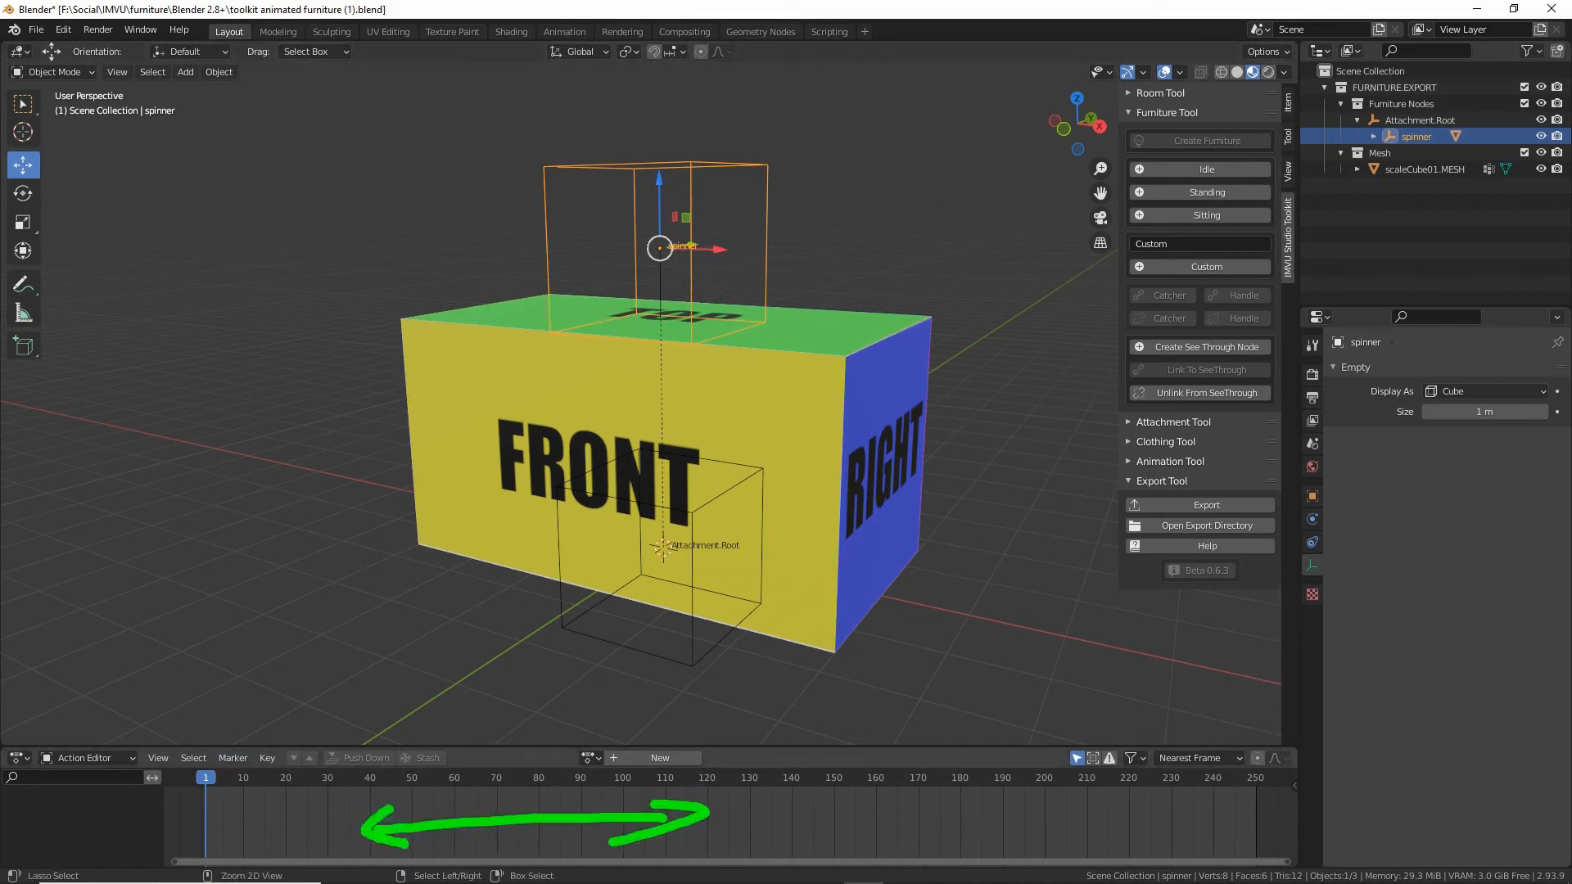
Insert a Location & Rotation keyframe for the spinner node at frame 1.
key(Escape)
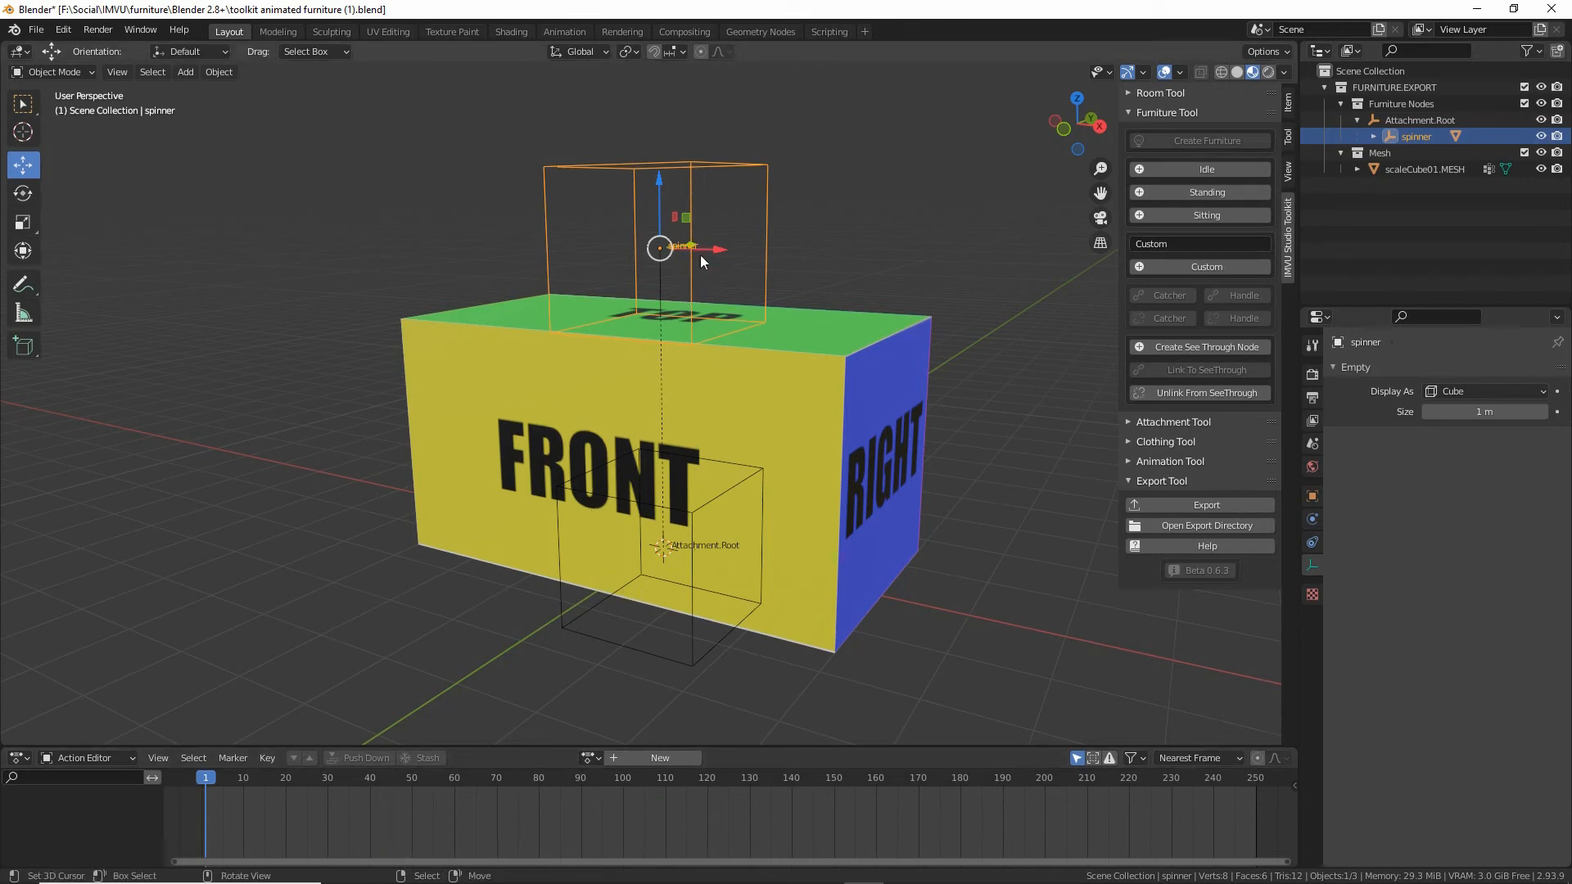
middle_drag(700, 254, 702, 303)
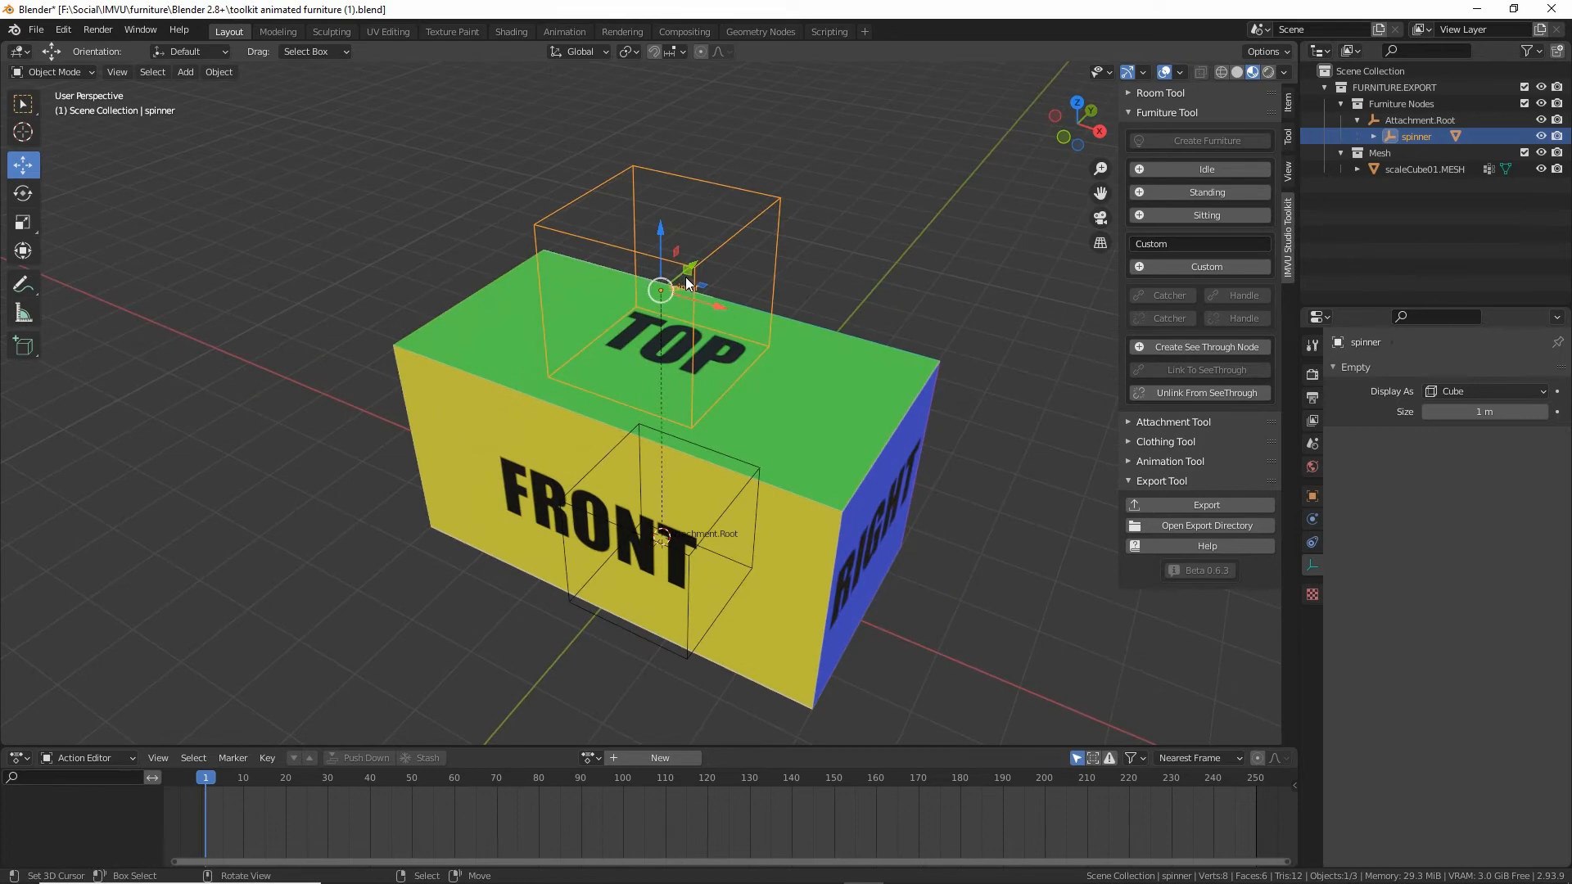
mouse_move(690, 270)
mouse_down()
mouse_move(764, 213)
mouse_move(698, 265)
mouse_move(696, 298)
mouse_move(638, 354)
mouse_move(596, 364)
mouse_move(739, 293)
mouse_move(752, 309)
mouse_up()
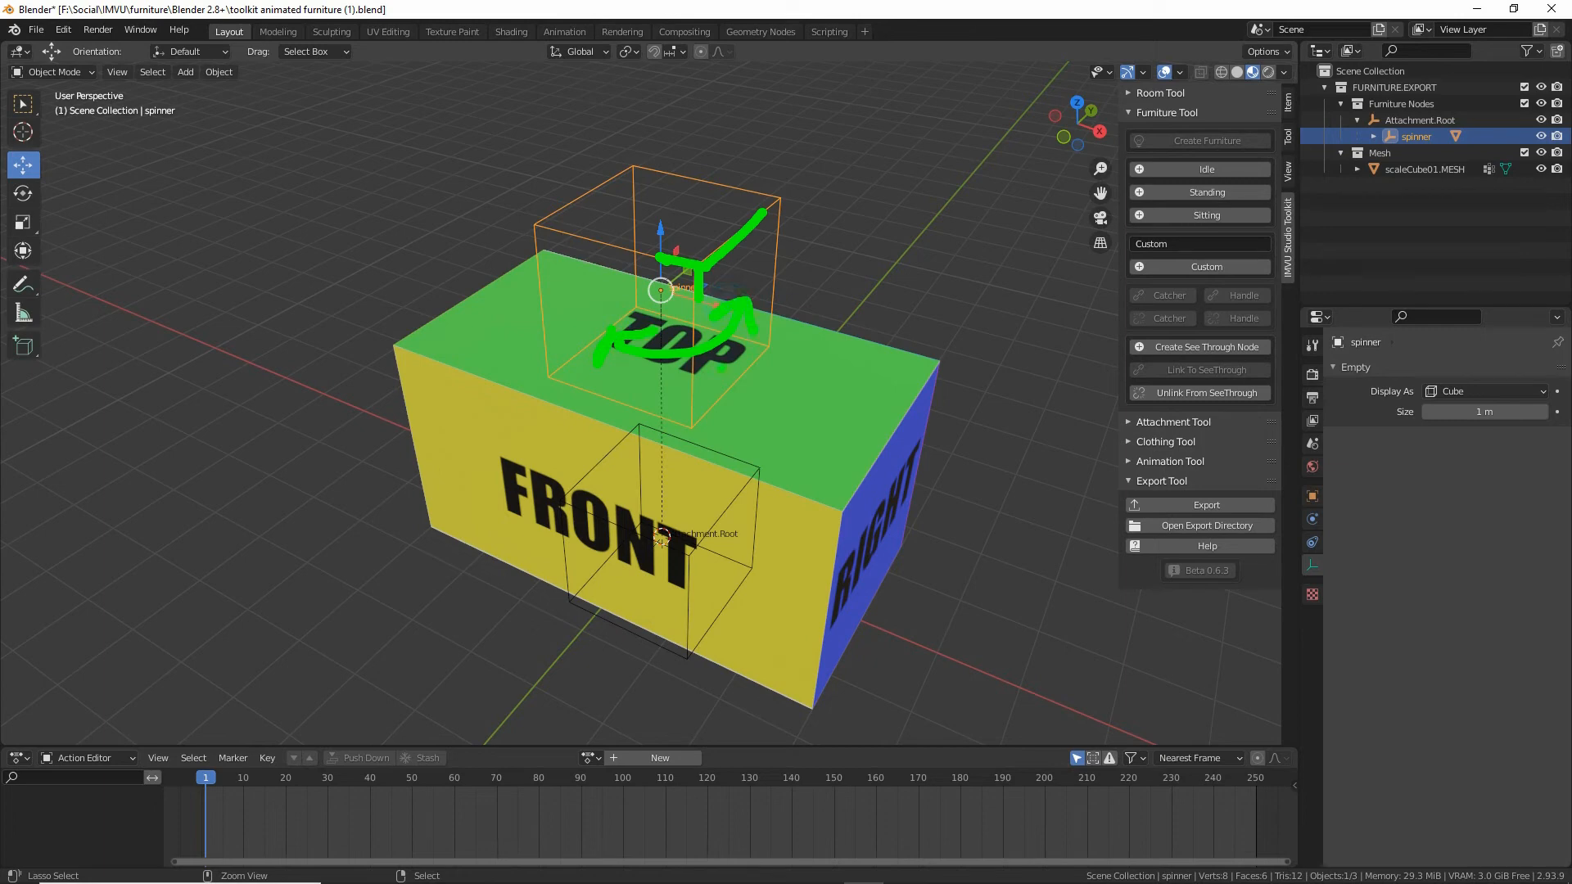
key(Escape)
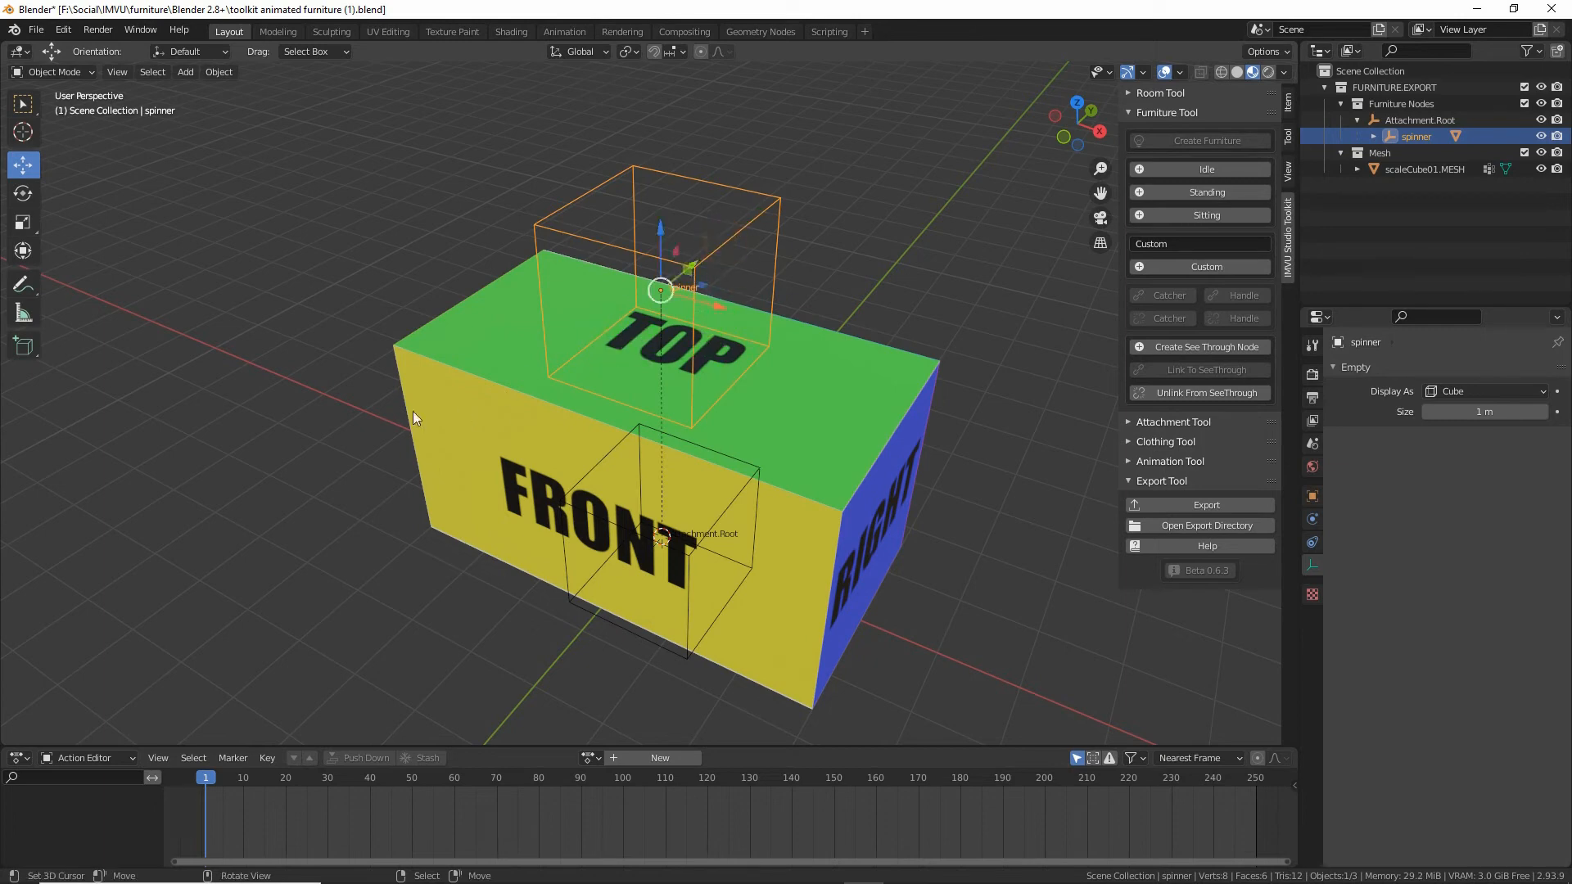
click(220, 73)
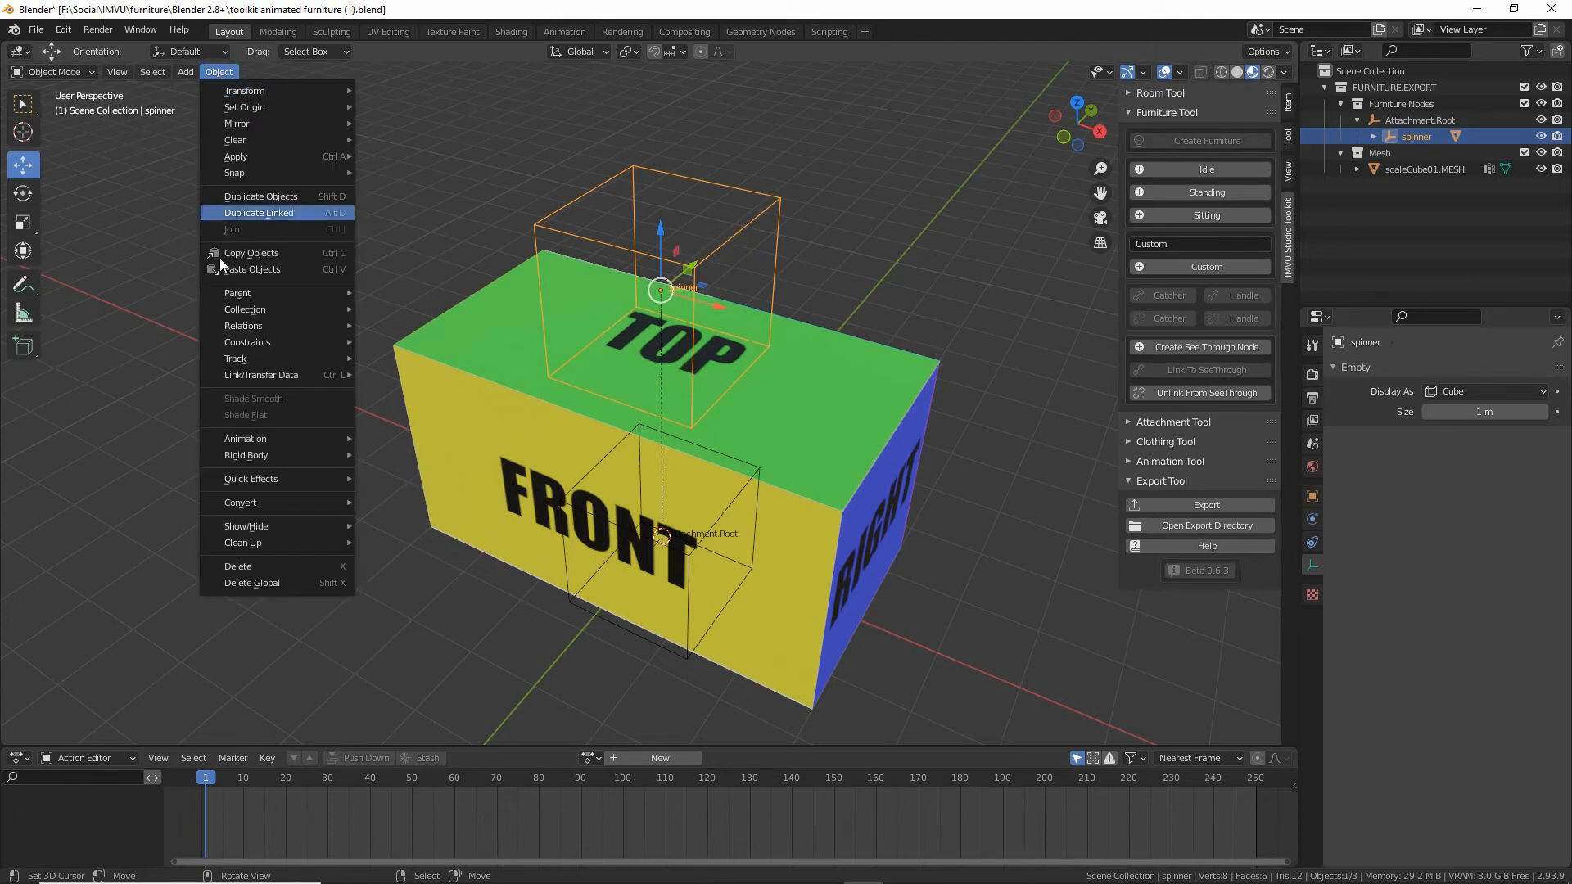
mouse_move(237, 442)
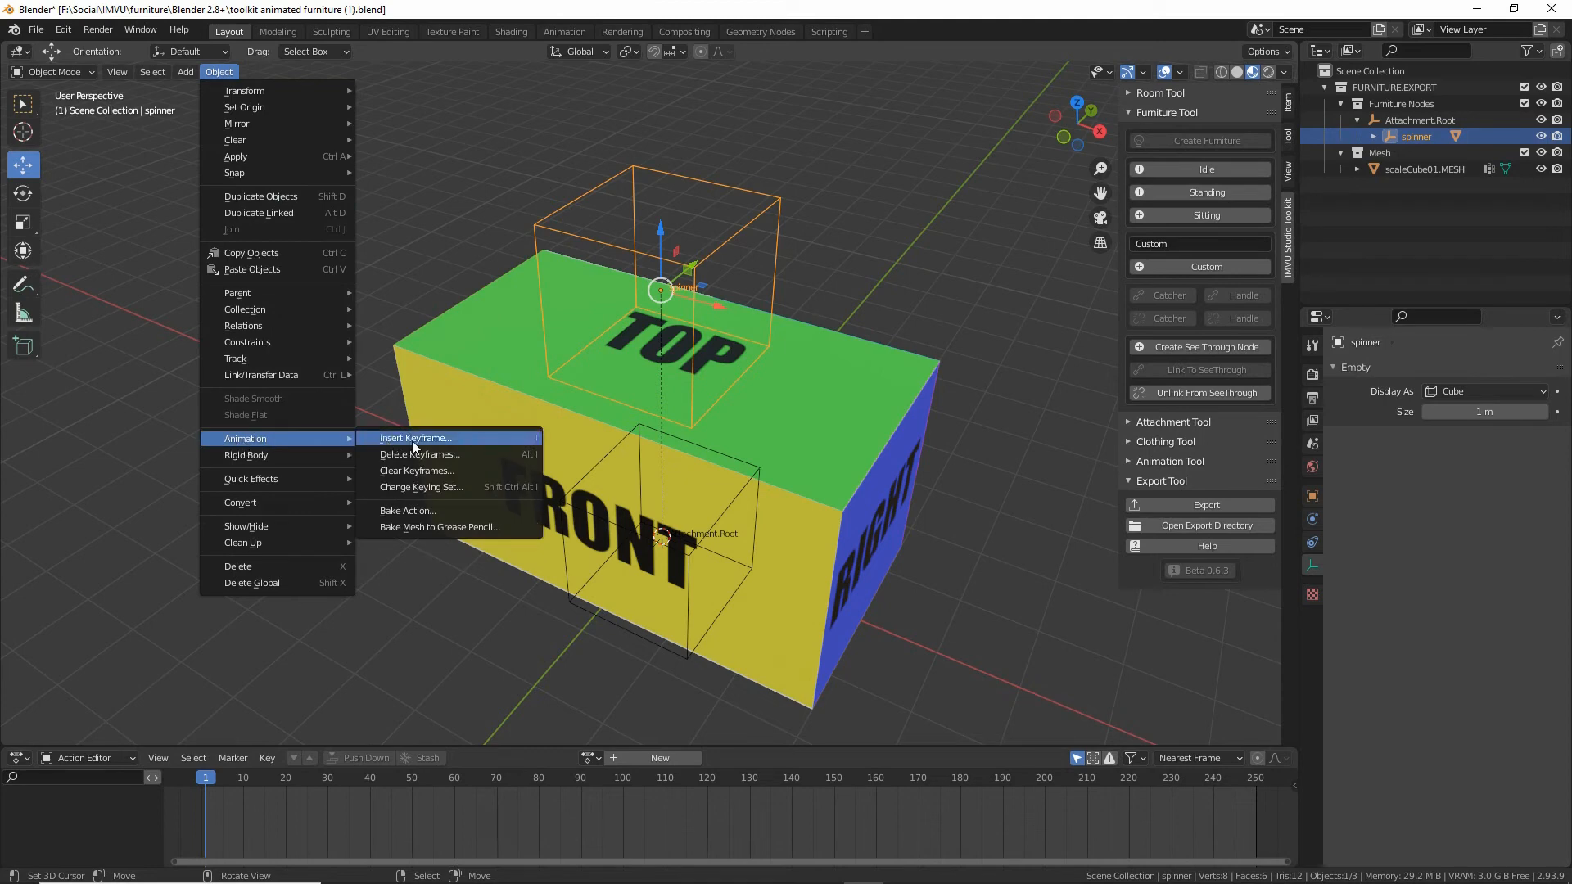
drag(380, 451, 438, 451)
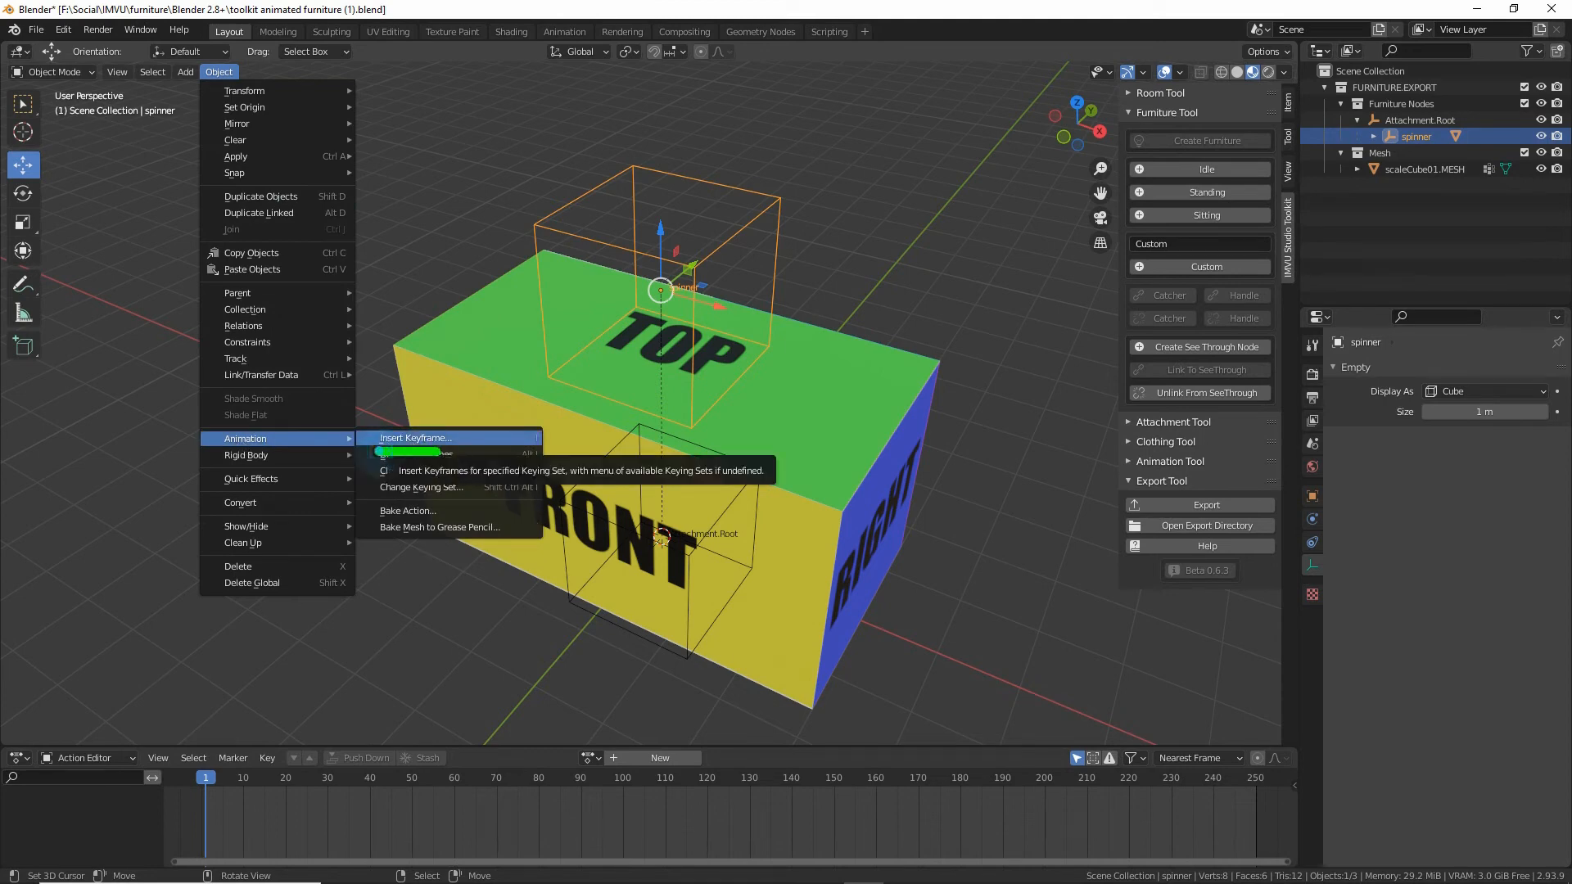
mouse_move(545, 420)
mouse_down()
mouse_move(571, 424)
mouse_move(522, 420)
mouse_up()
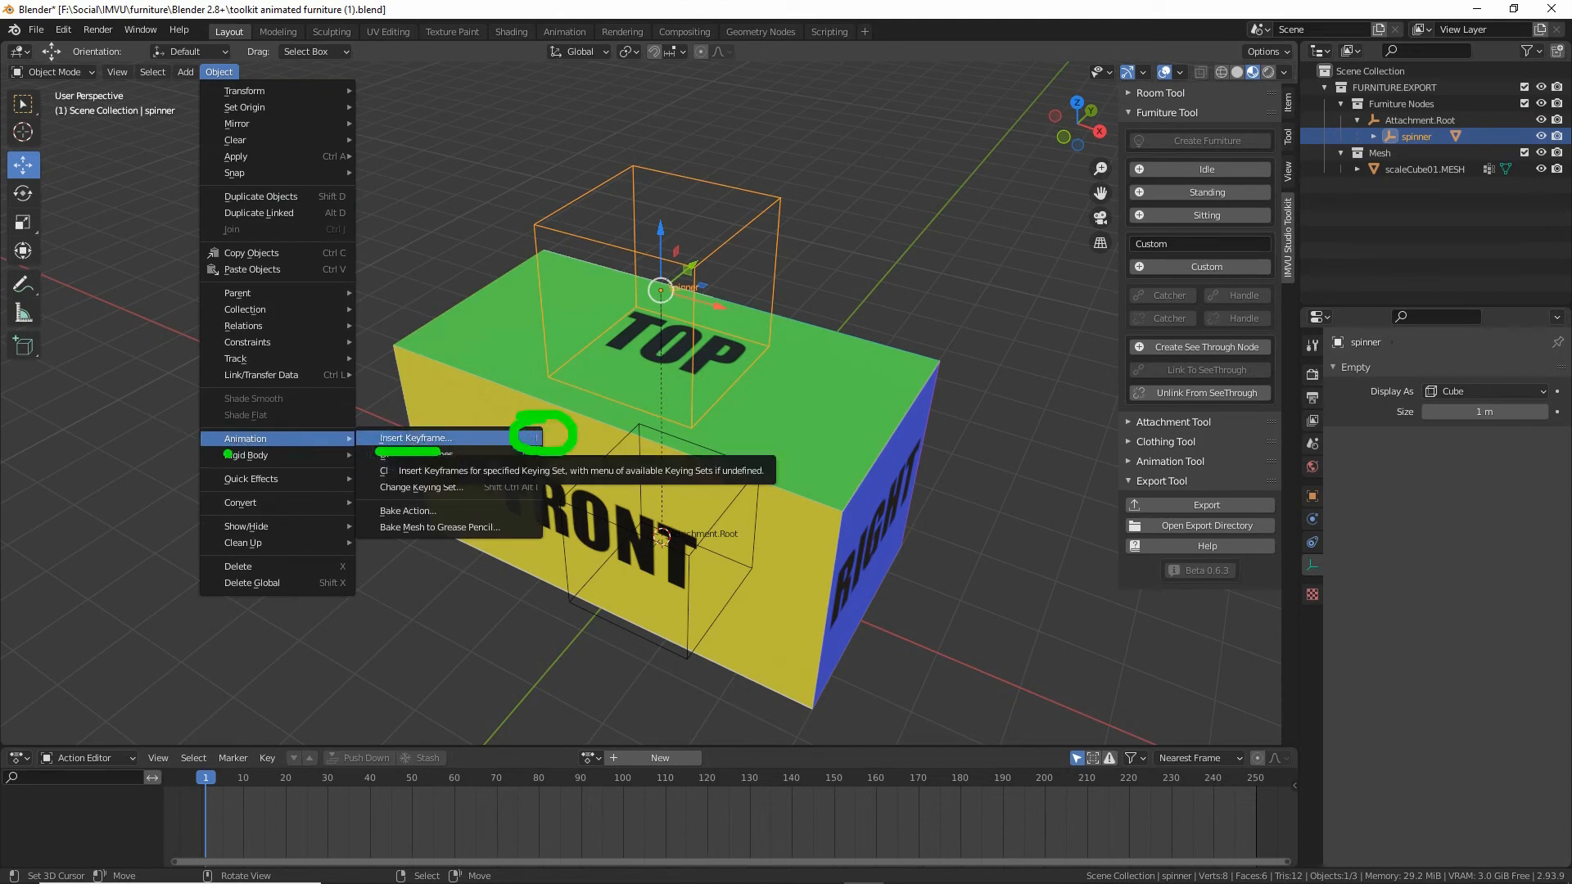
drag(214, 455, 267, 455)
mouse_move(191, 84)
mouse_down()
mouse_move(254, 83)
mouse_move(214, 305)
mouse_up()
drag(203, 262, 215, 305)
drag(244, 252, 216, 305)
mouse_move(292, 457)
mouse_down()
mouse_move(360, 457)
mouse_move(329, 478)
mouse_up()
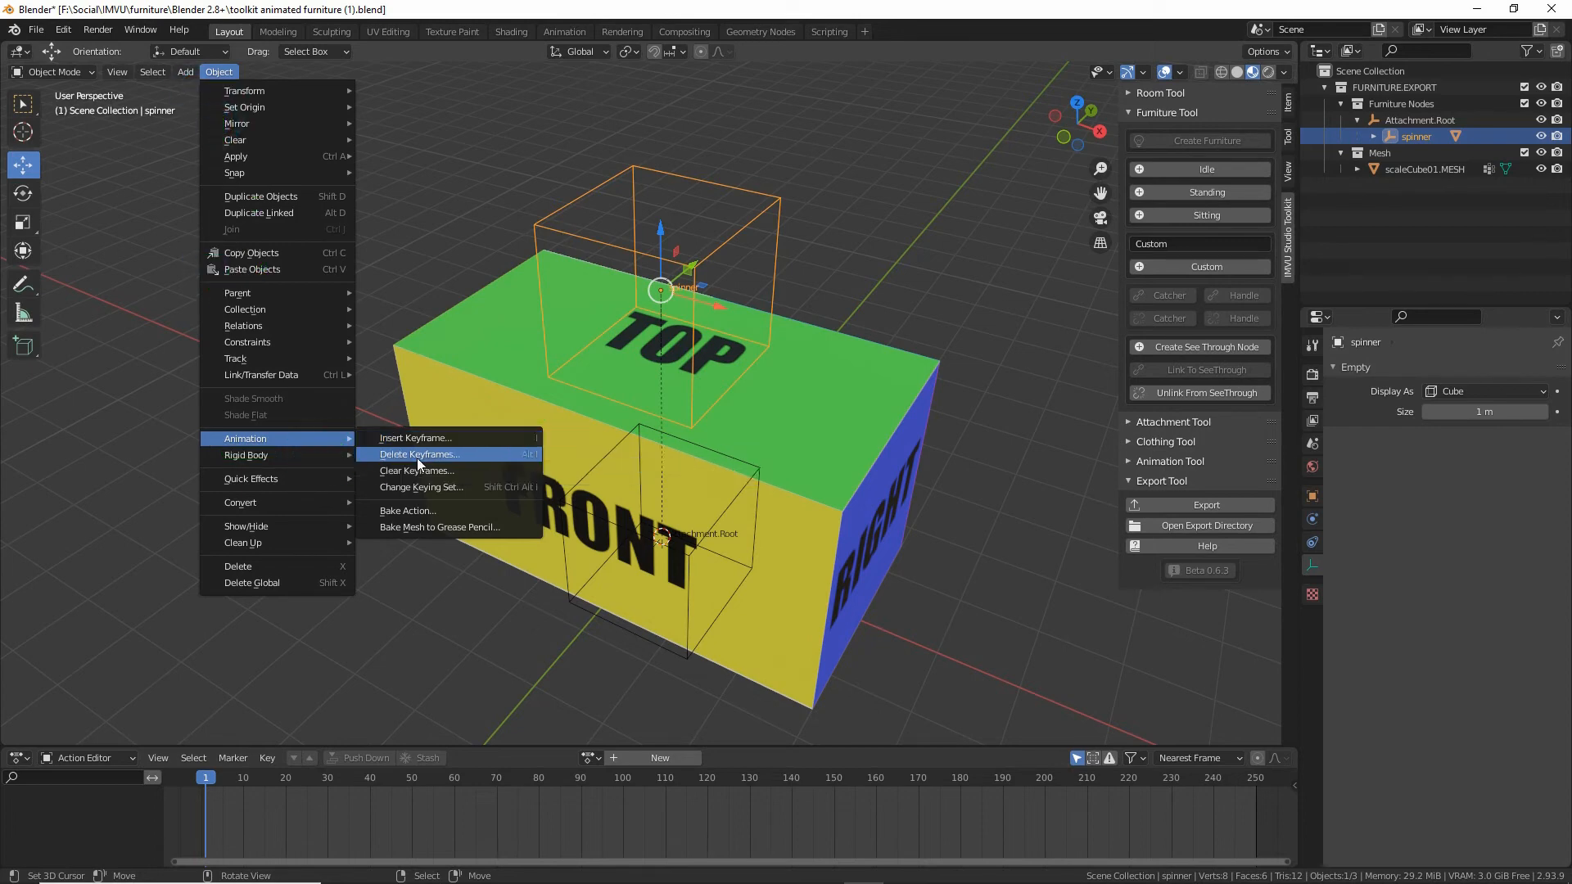
click(410, 438)
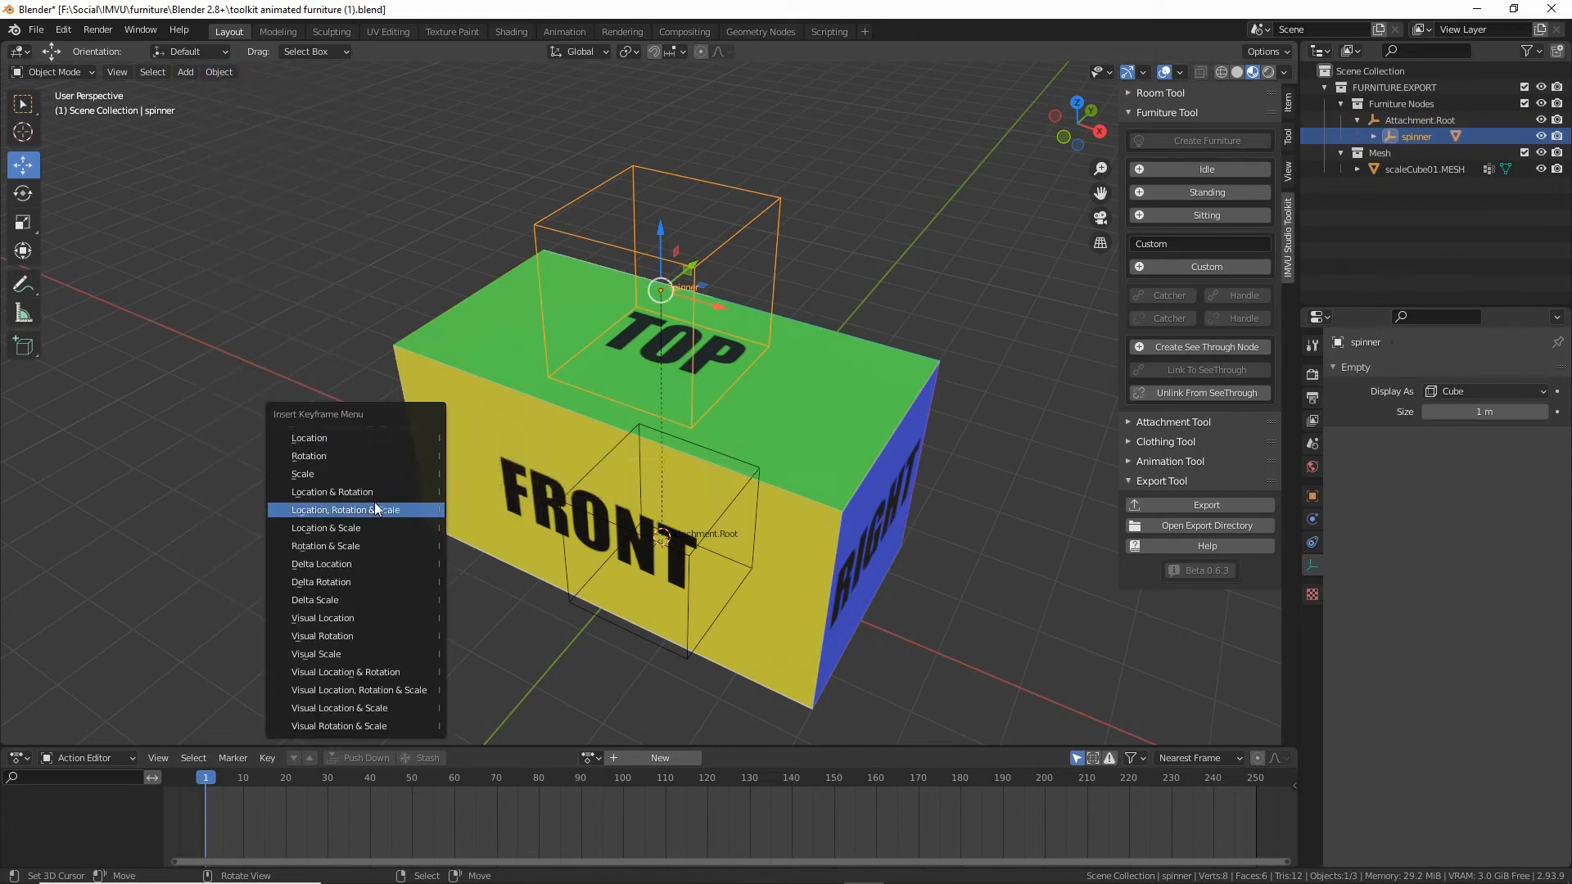
drag(283, 508, 386, 504)
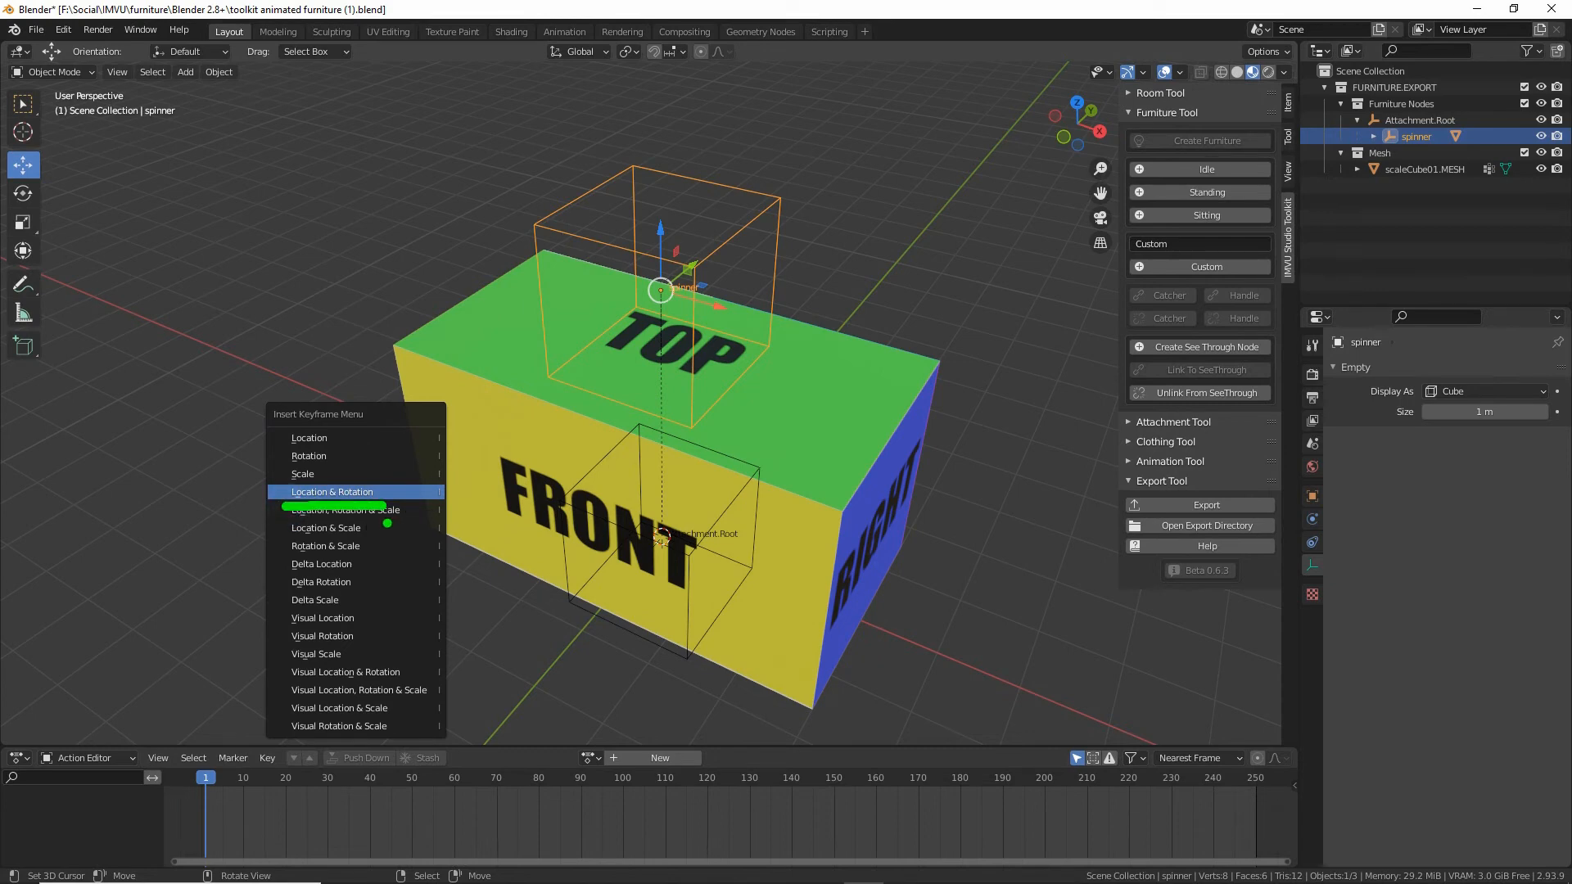
click(348, 490)
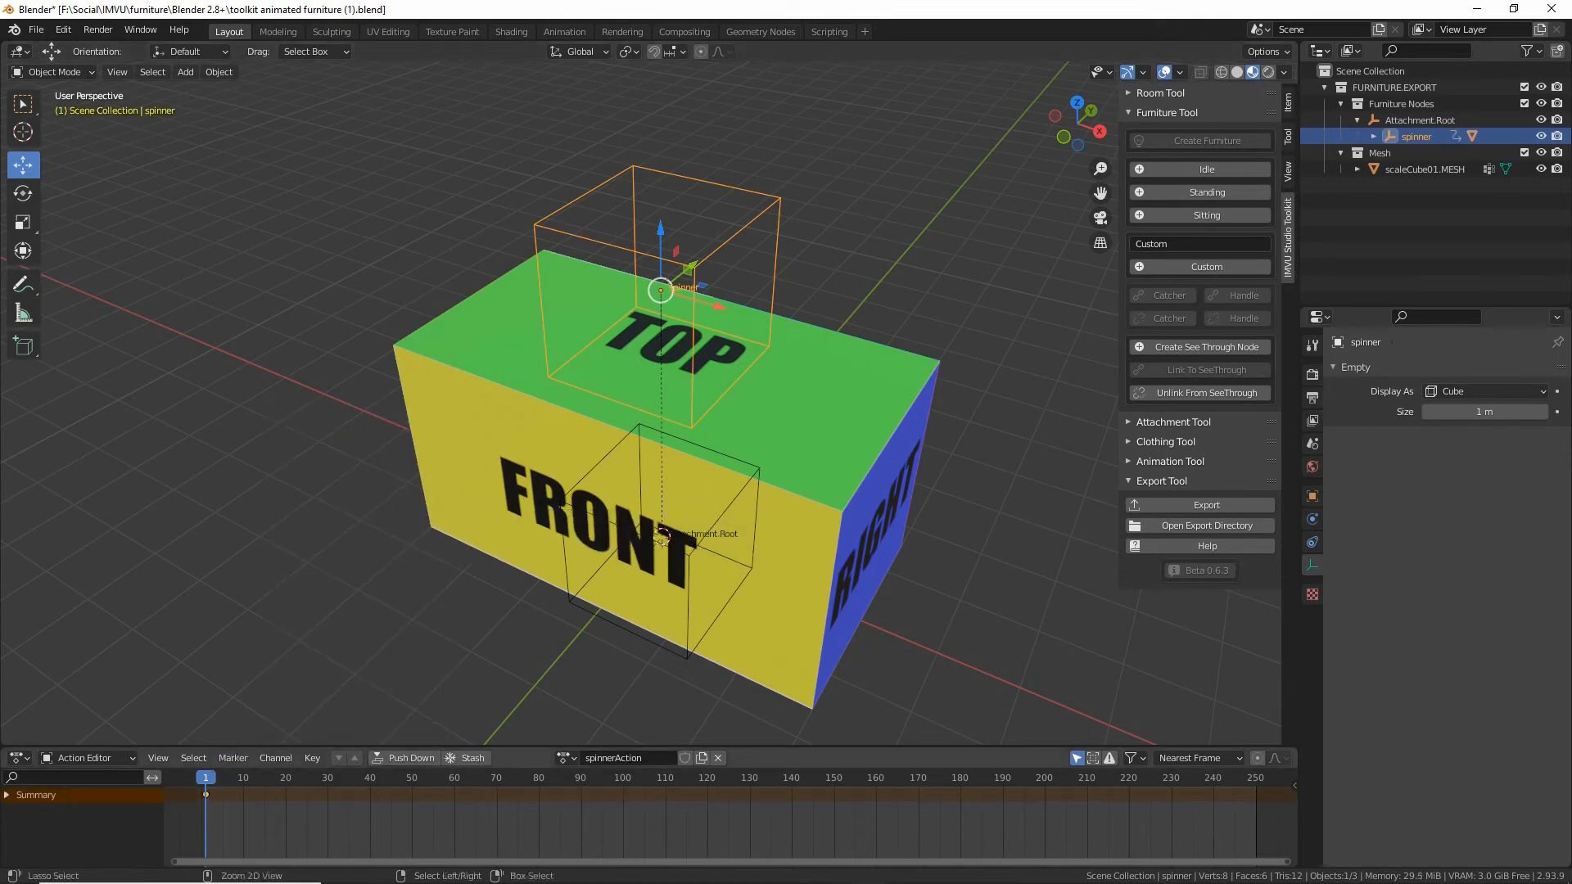
Go to frame 30 and rotate the spinner -90° about the global Z axis.
drag(200, 774, 232, 774)
drag(205, 783, 327, 784)
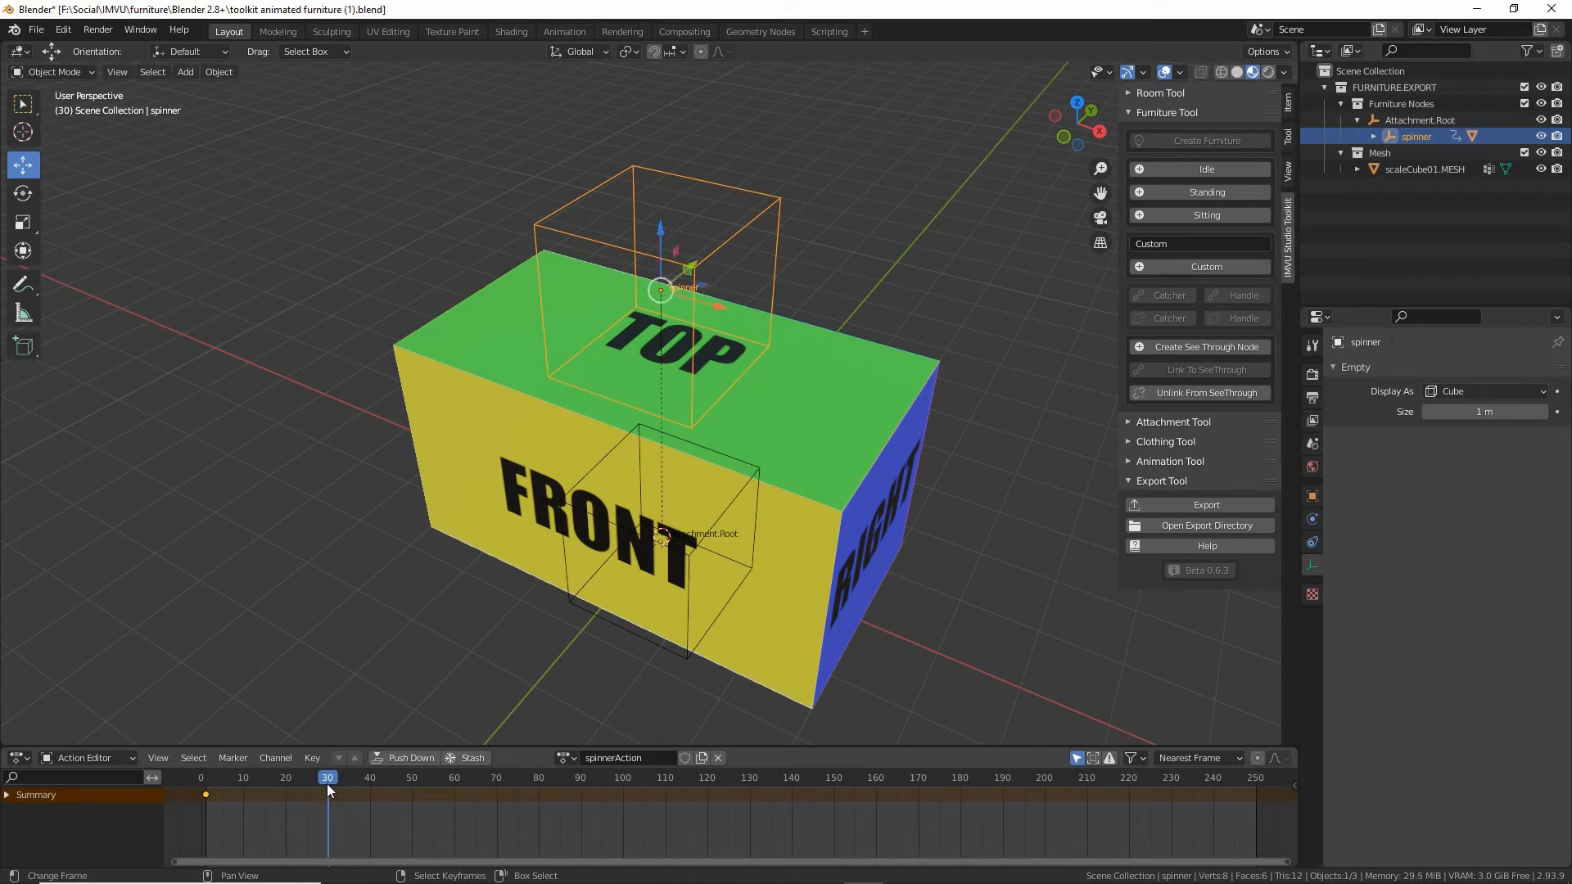
click(23, 193)
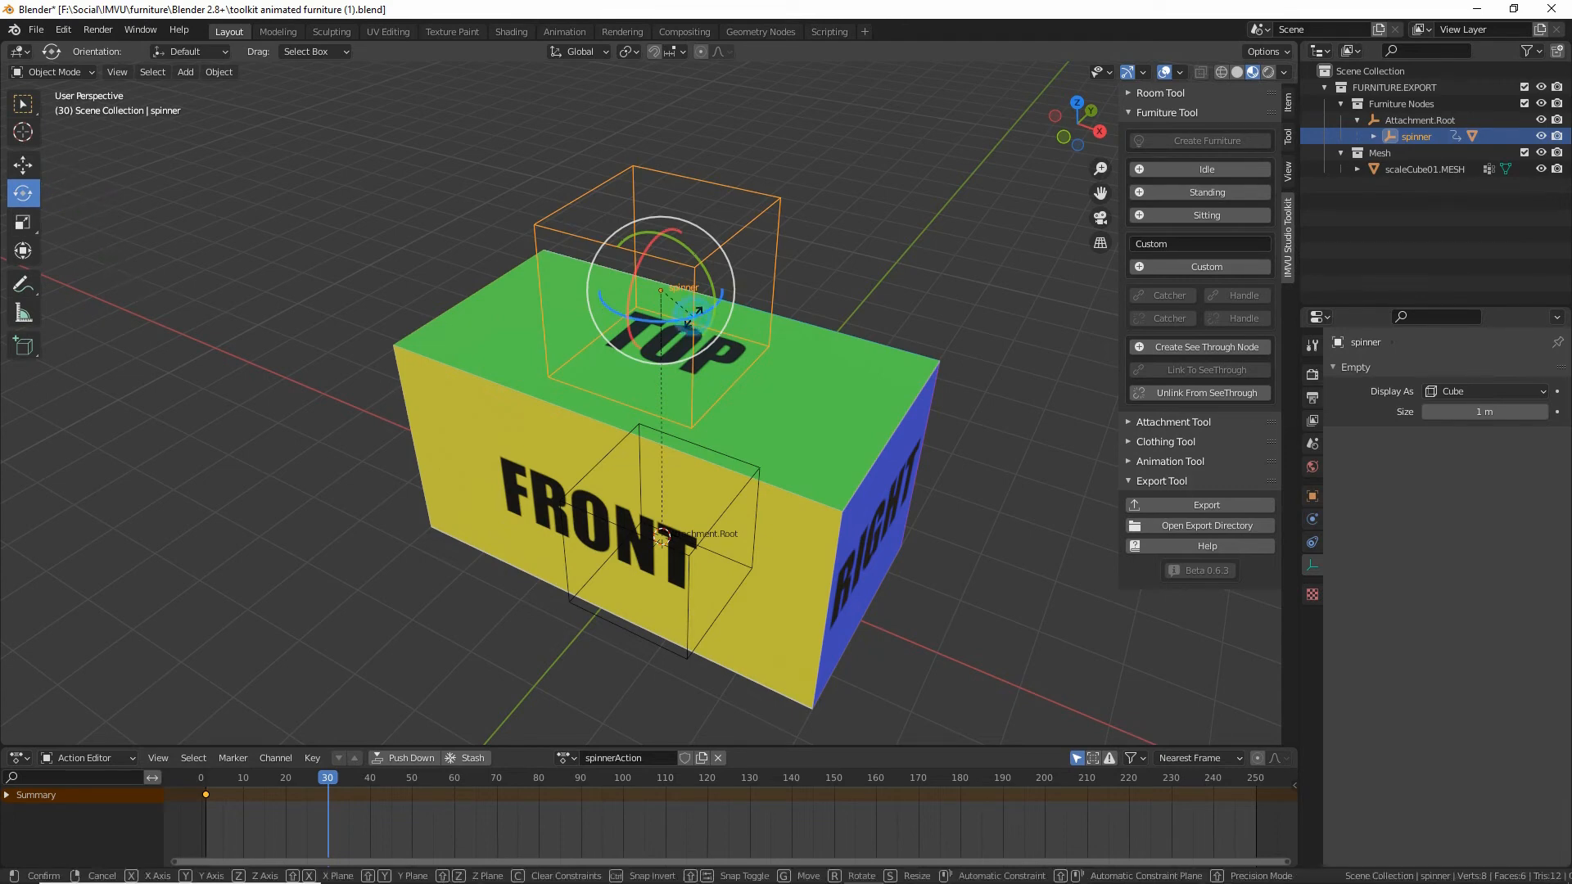
drag(693, 319, 695, 314)
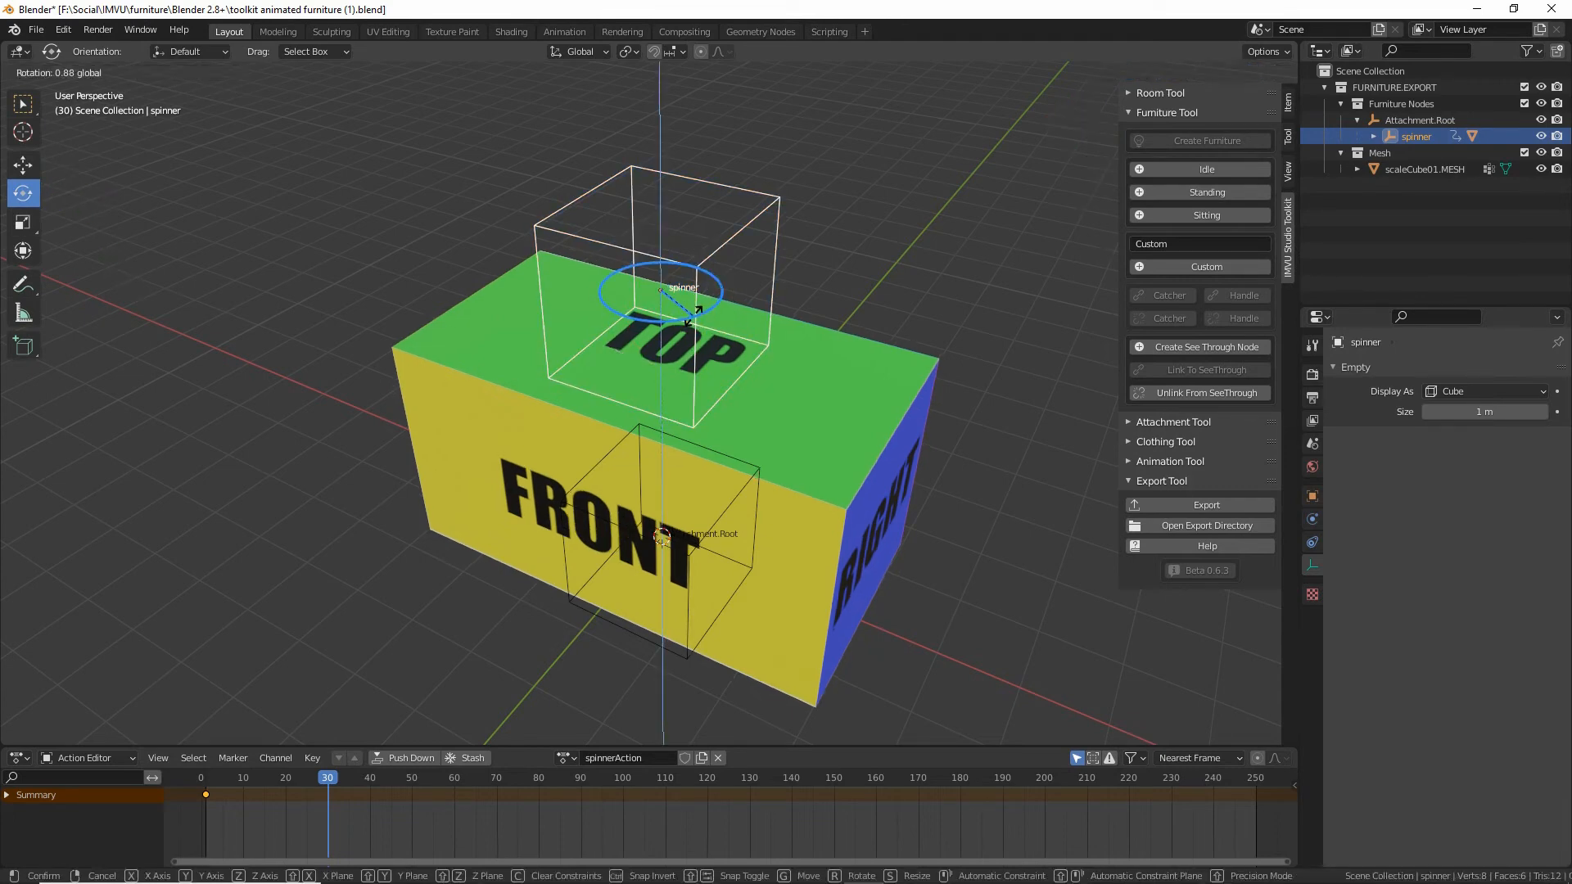
drag(695, 314, 633, 325)
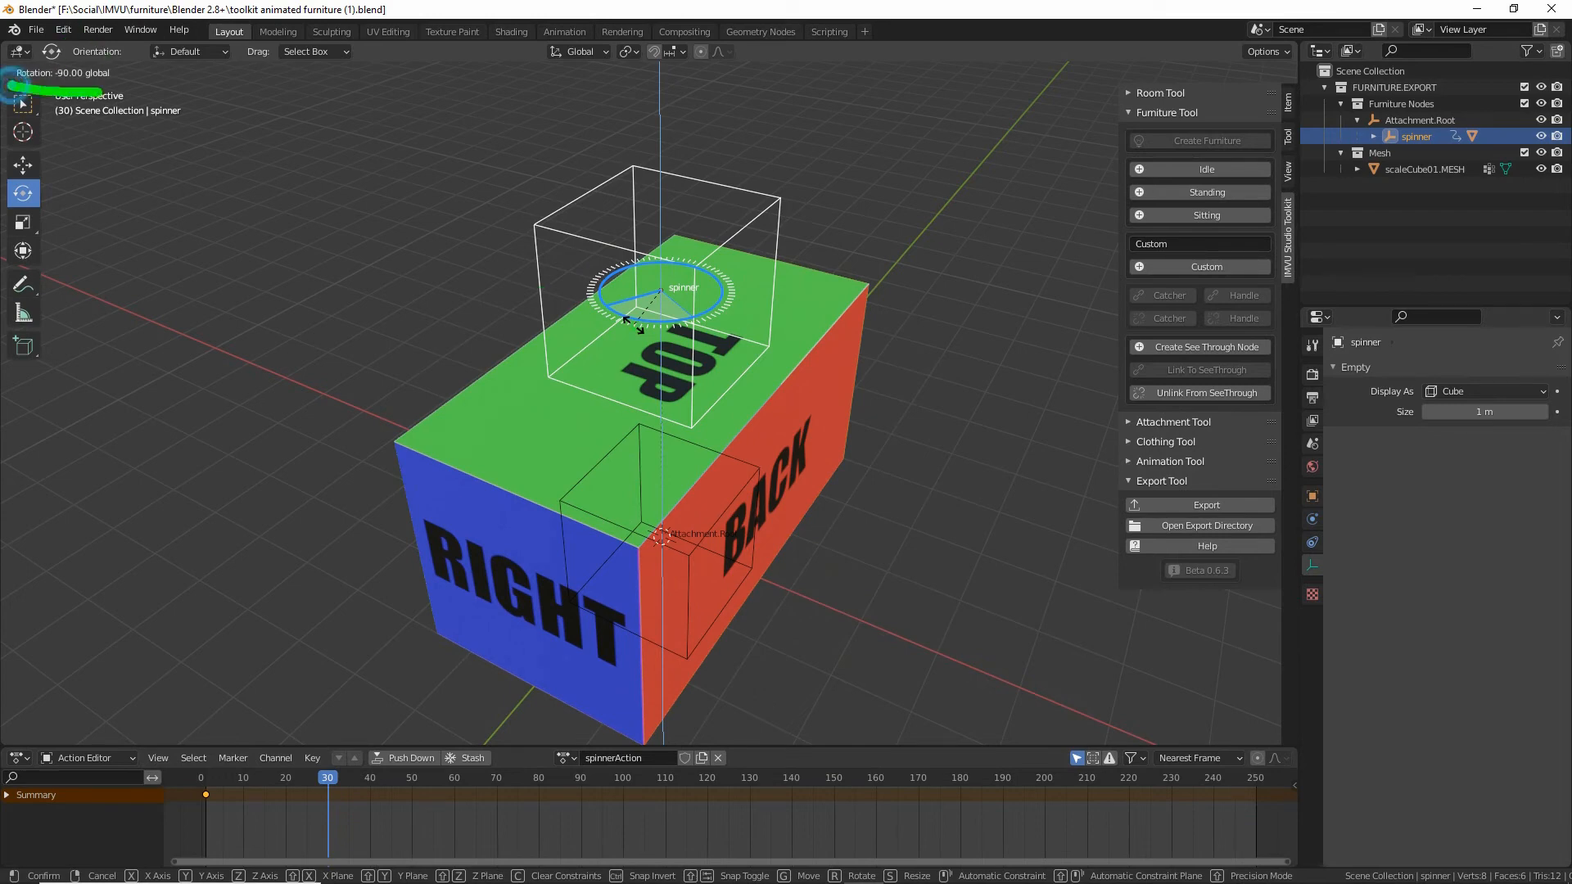
drag(633, 326, 594, 372)
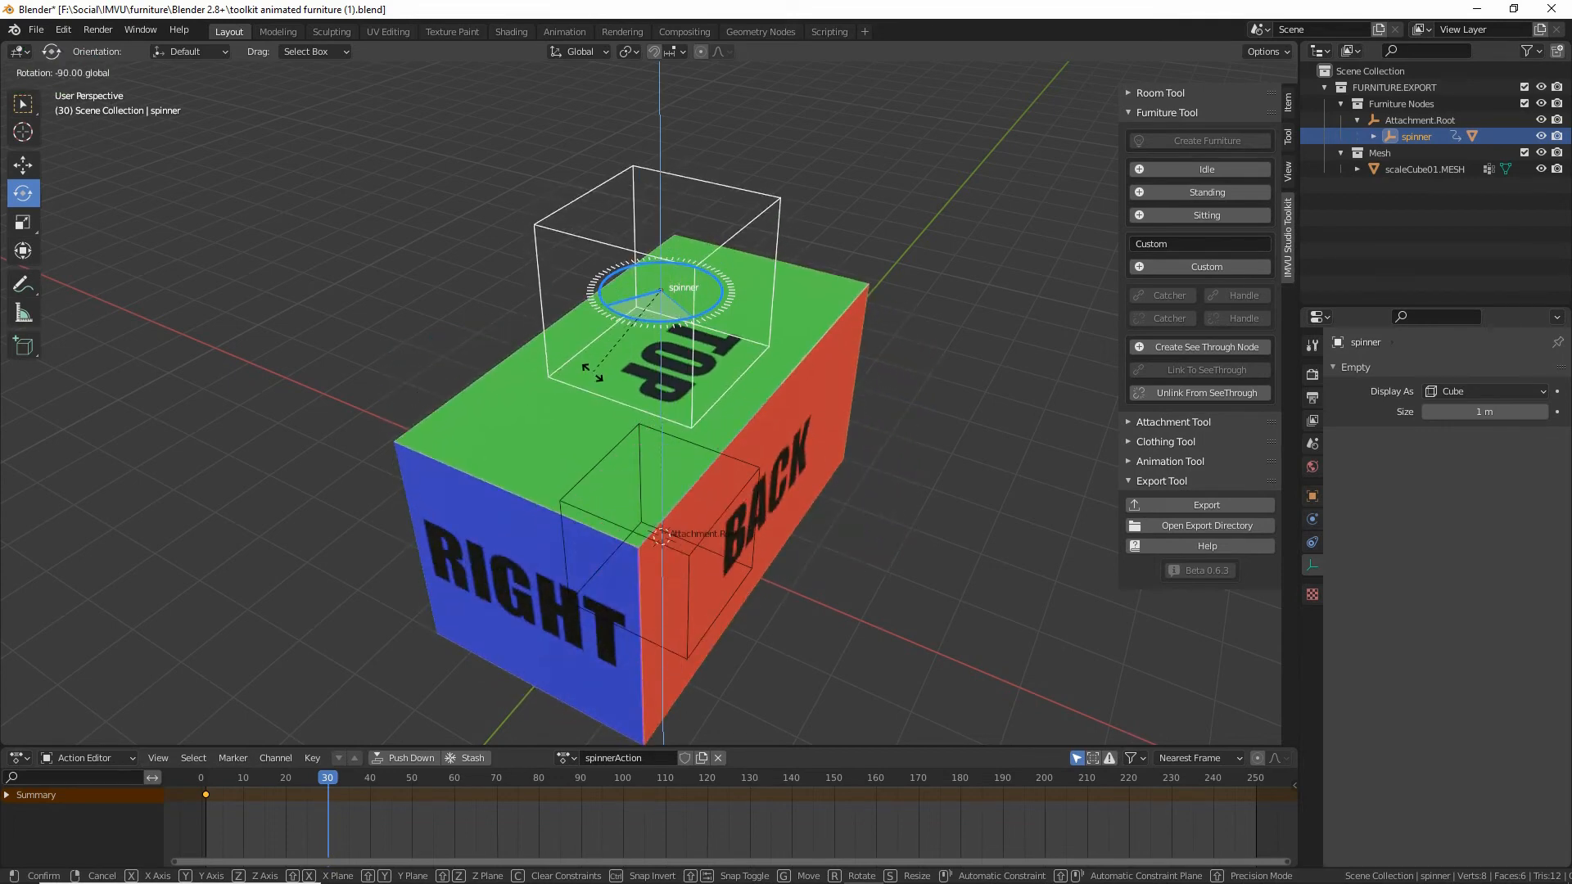
drag(591, 373, 582, 391)
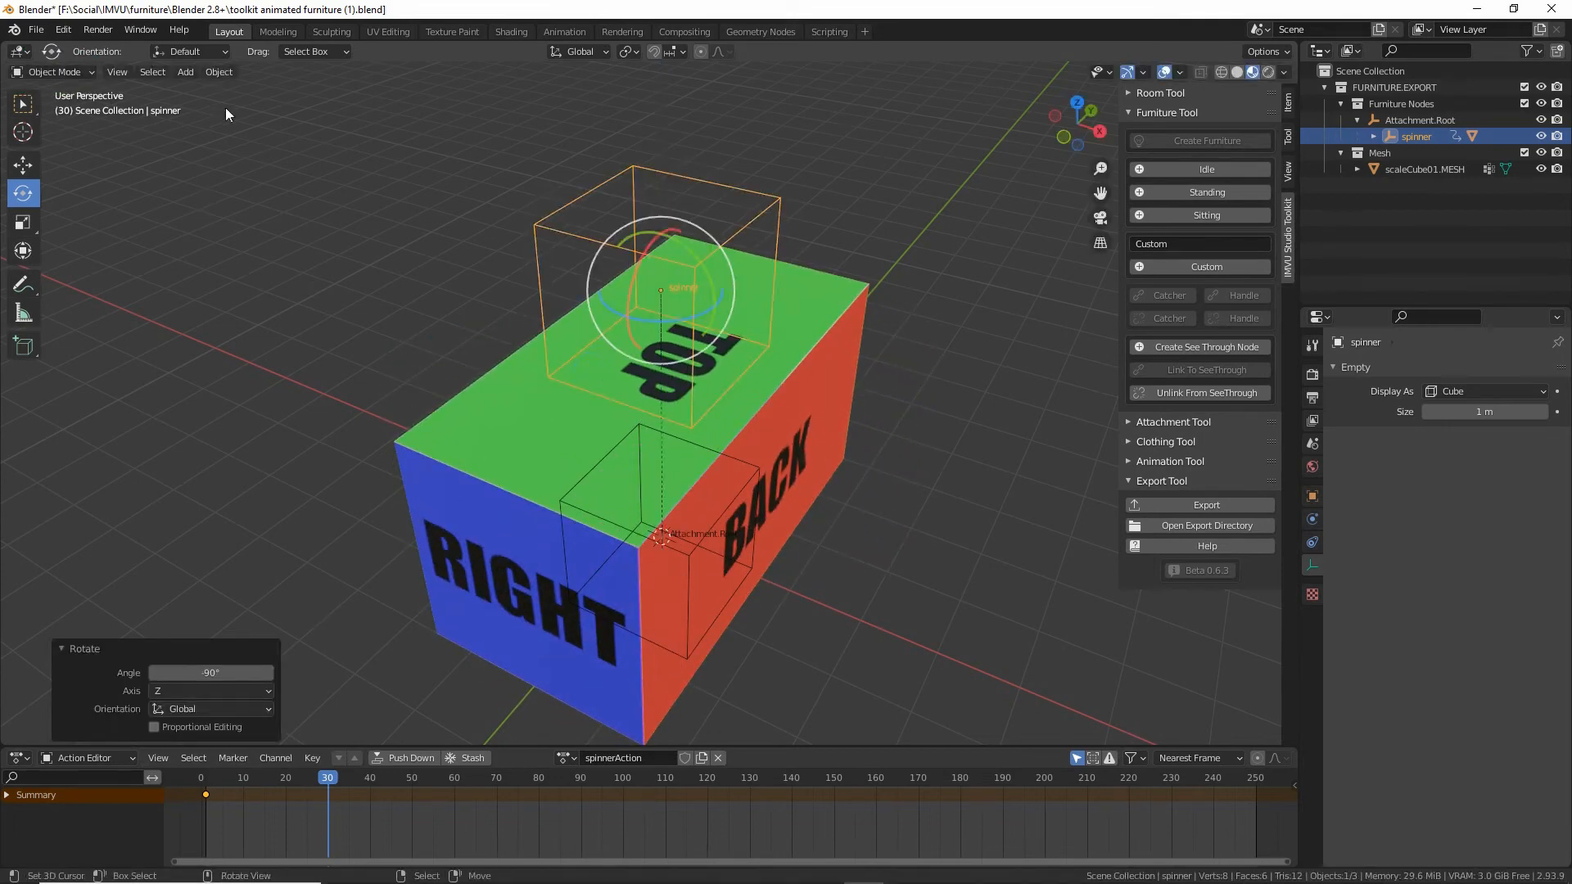
Insert a Location & Rotation keyframe for the rotated spinner at frame 30.
click(218, 72)
mouse_move(238, 438)
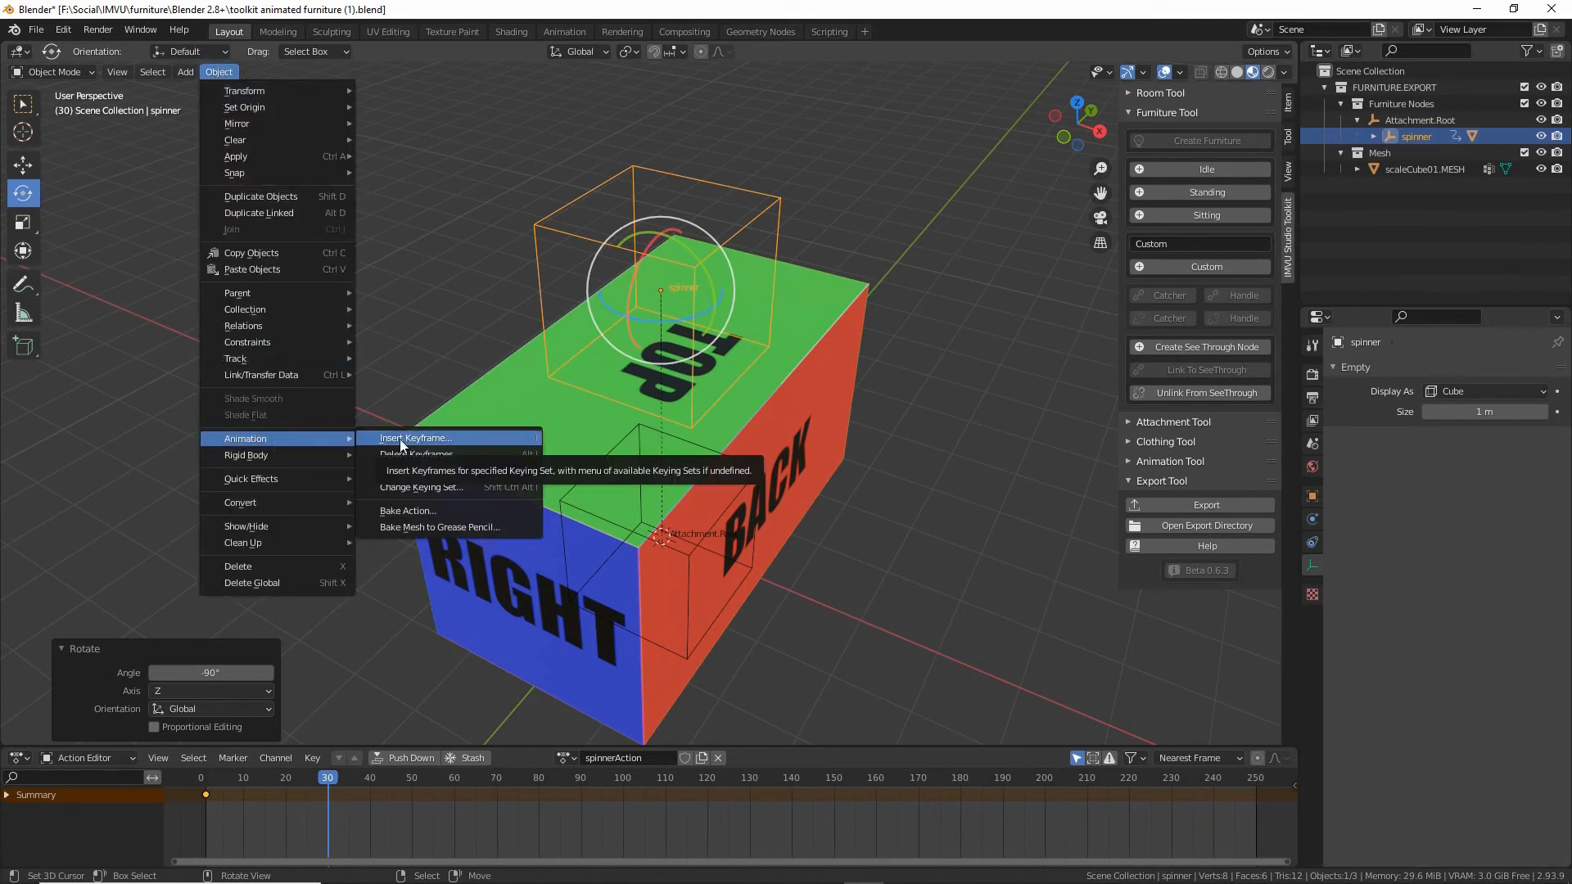
click(367, 446)
drag(368, 448, 437, 449)
drag(224, 452, 269, 452)
drag(195, 87, 231, 87)
key(Escape)
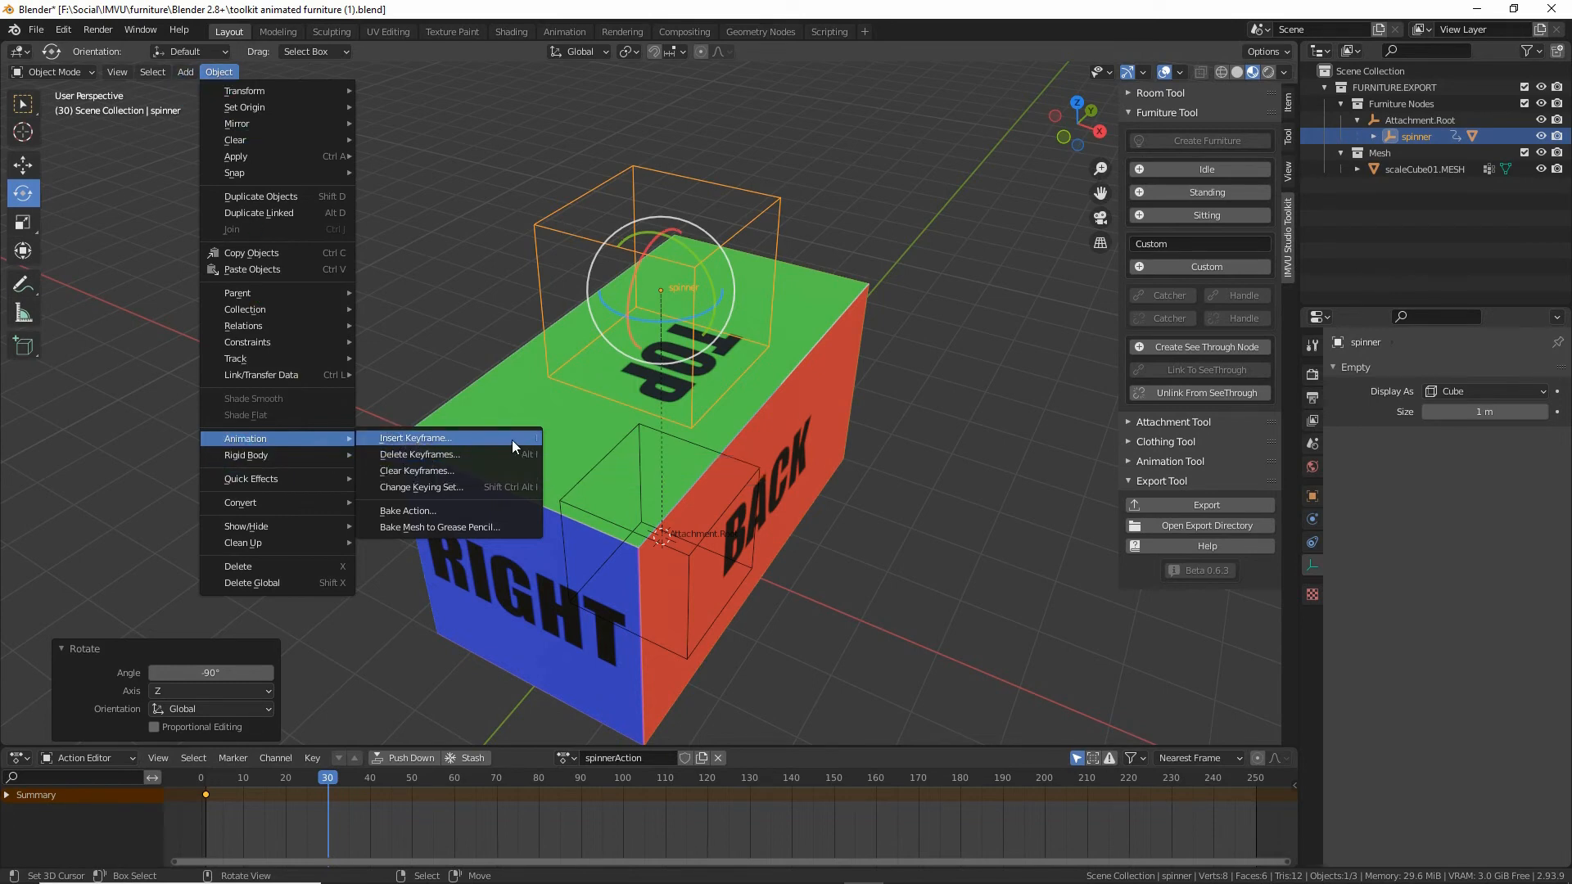
key(ctrl+2)
mouse_move(511, 442)
mouse_down()
mouse_move(528, 423)
mouse_move(506, 423)
mouse_up()
click(424, 441)
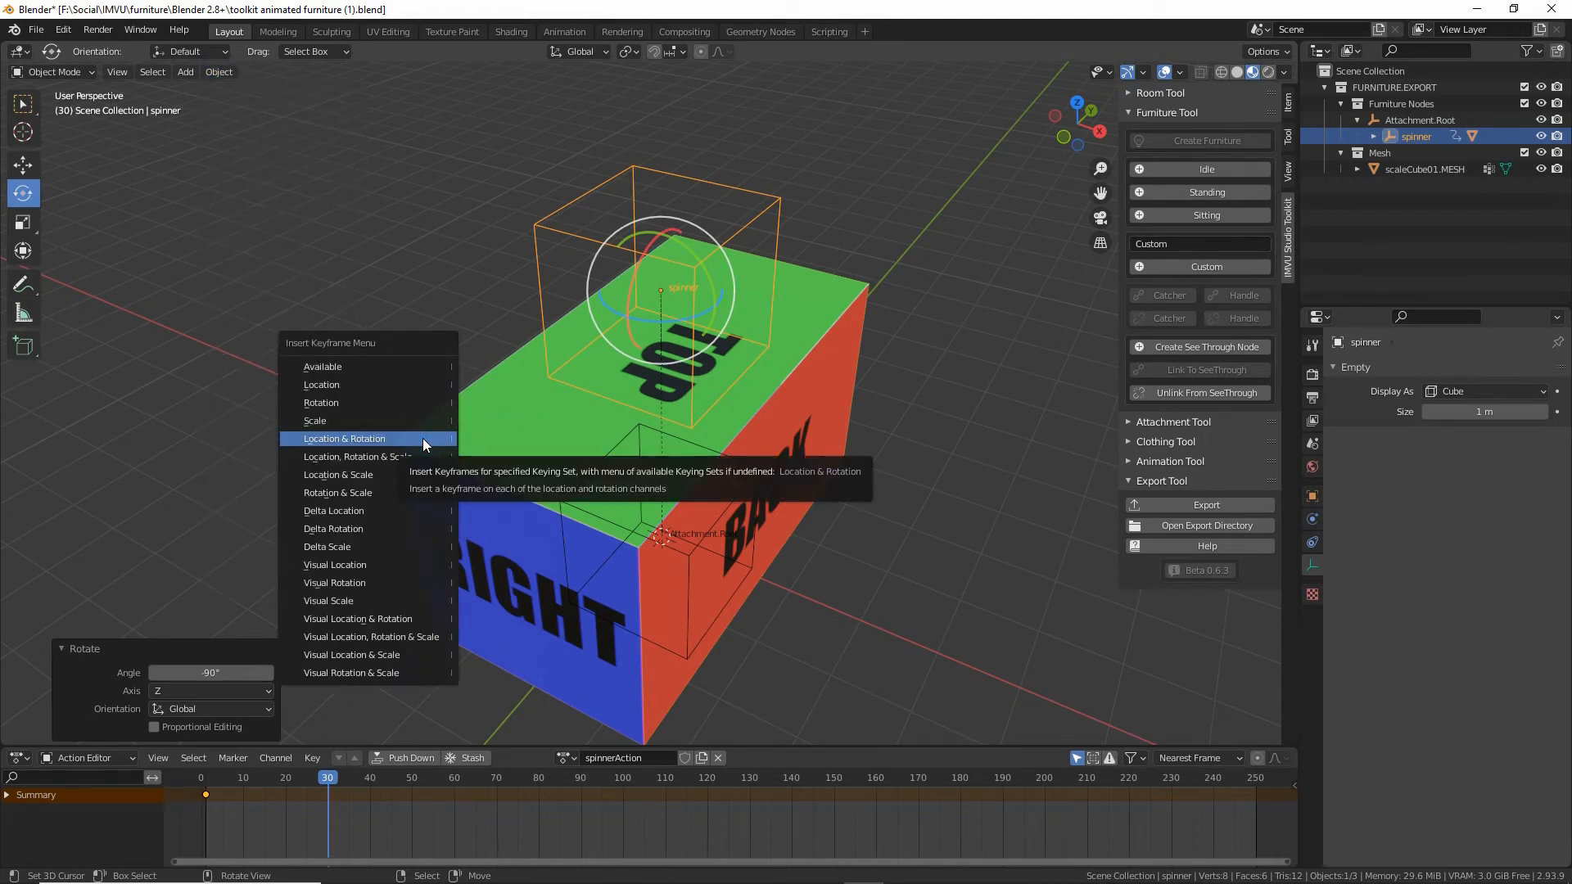
click(349, 439)
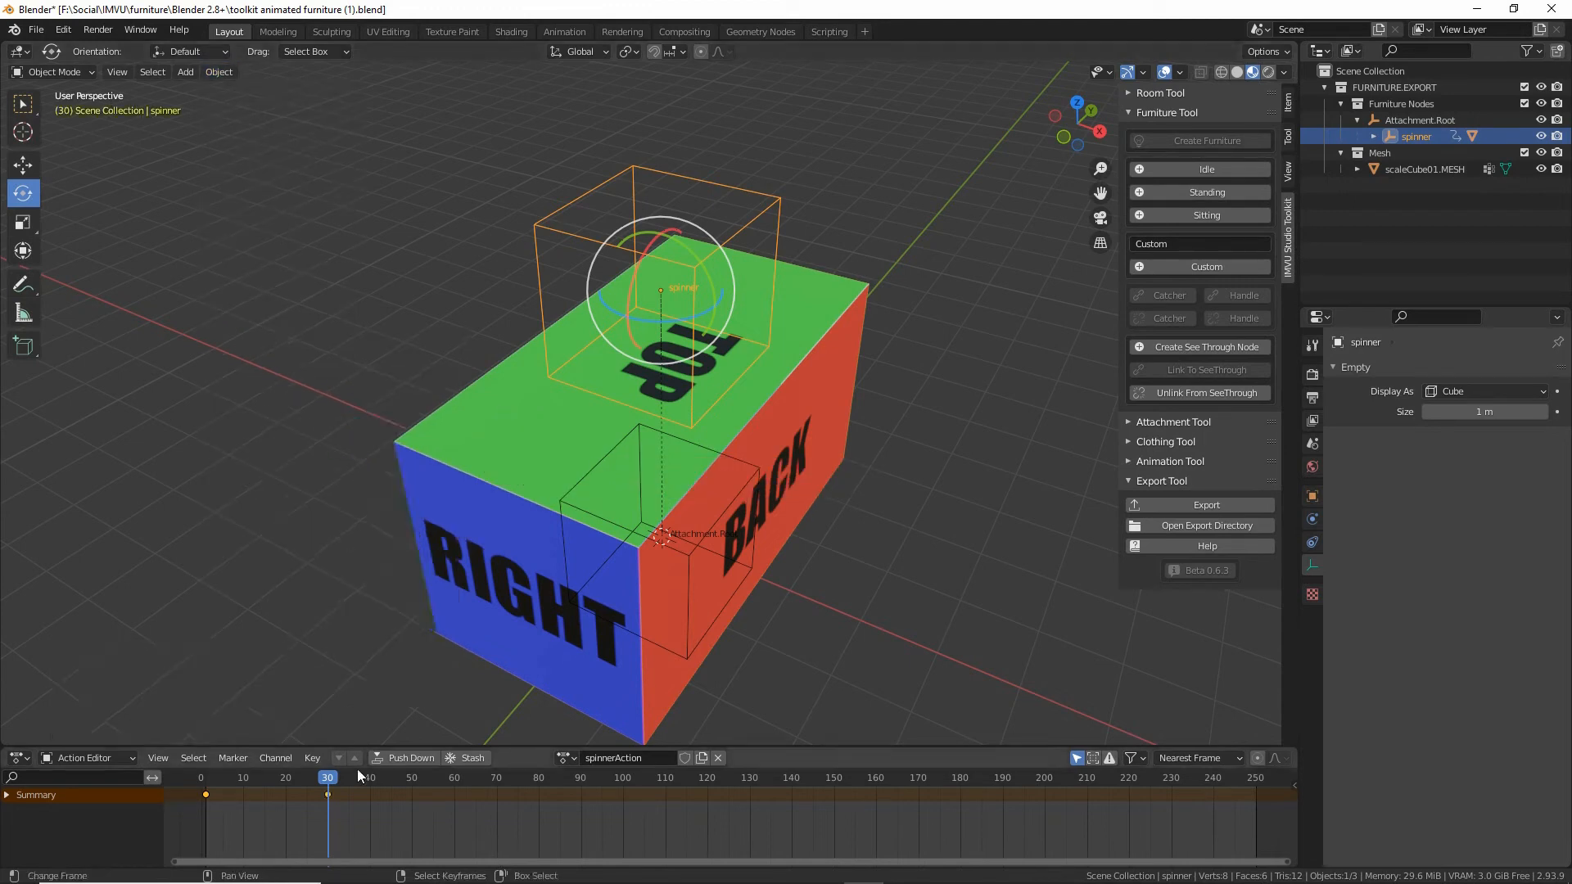
At frame 60, rotate the spinner another -90° about Z and insert a Location & Rotation keyframe.
click(230, 784)
drag(230, 787, 454, 787)
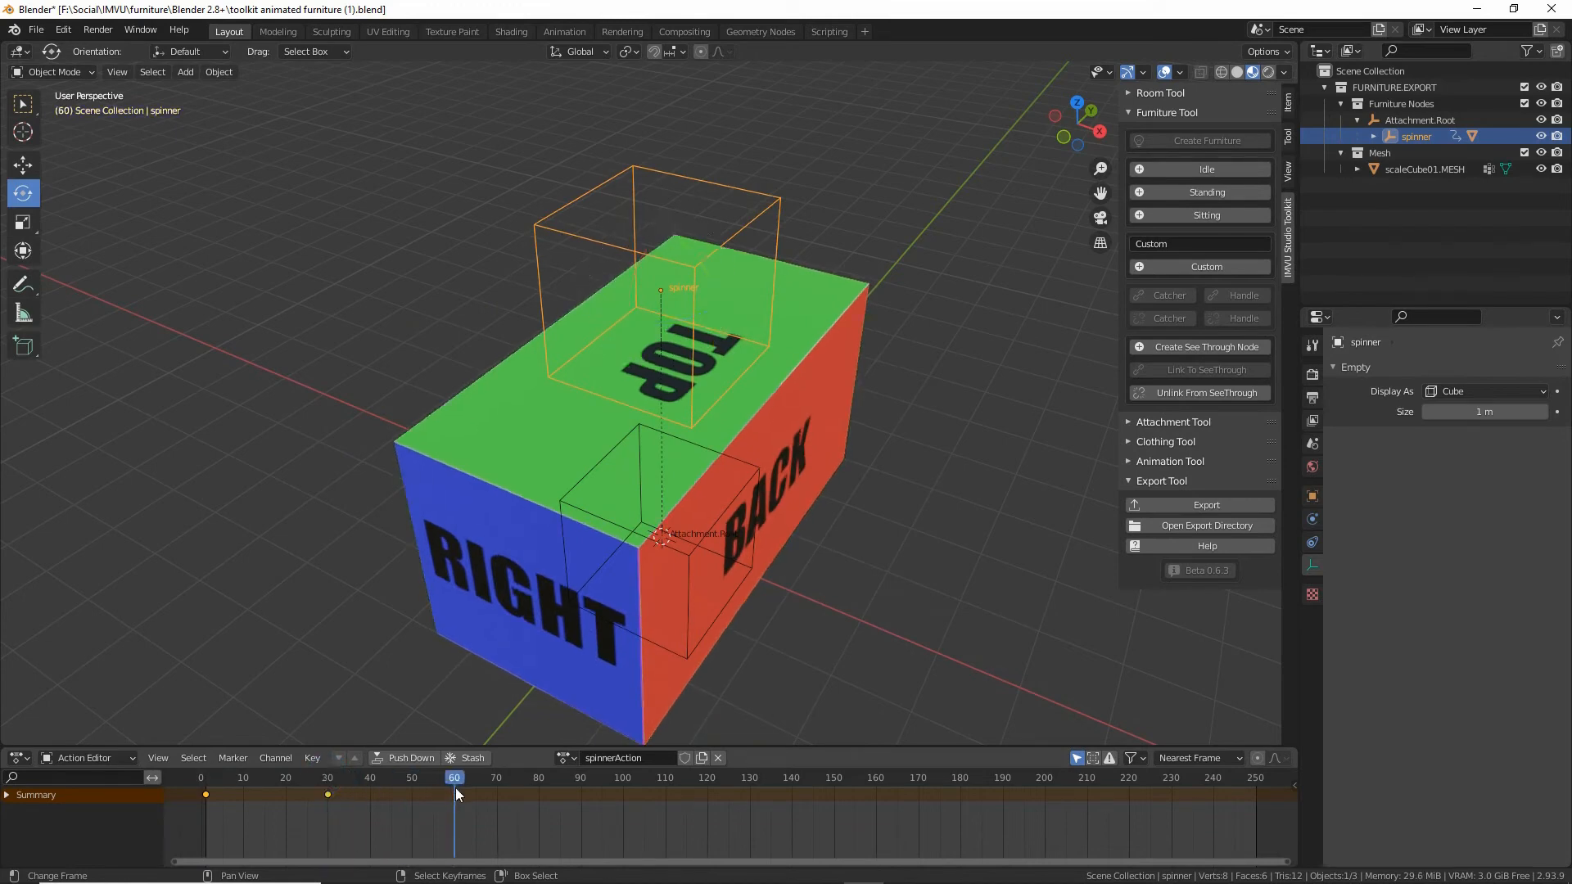
drag(671, 321, 582, 327)
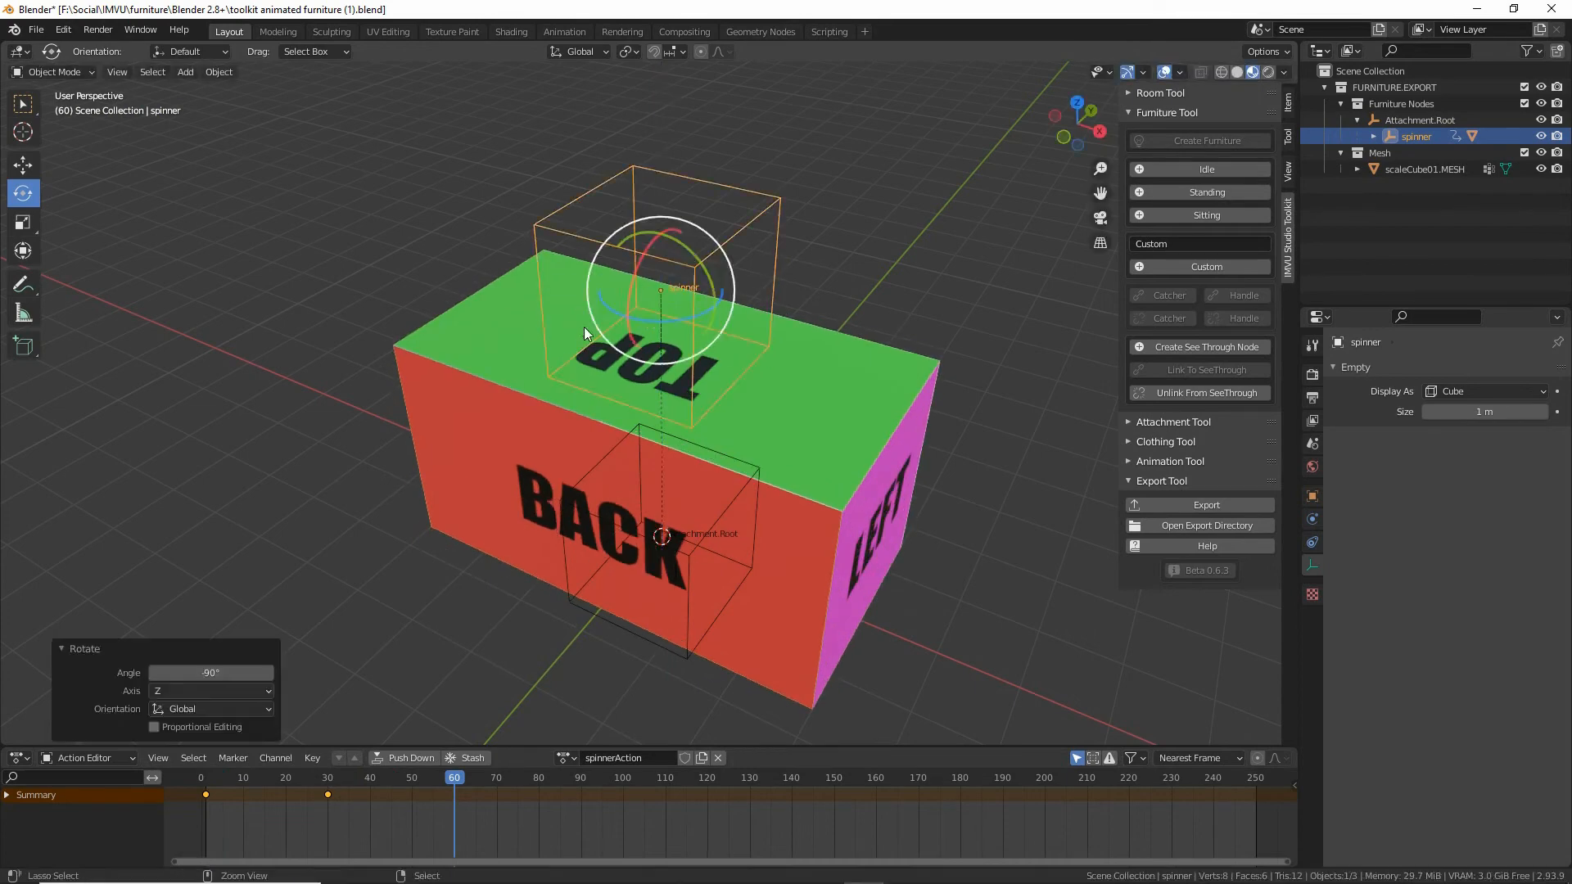
key(i)
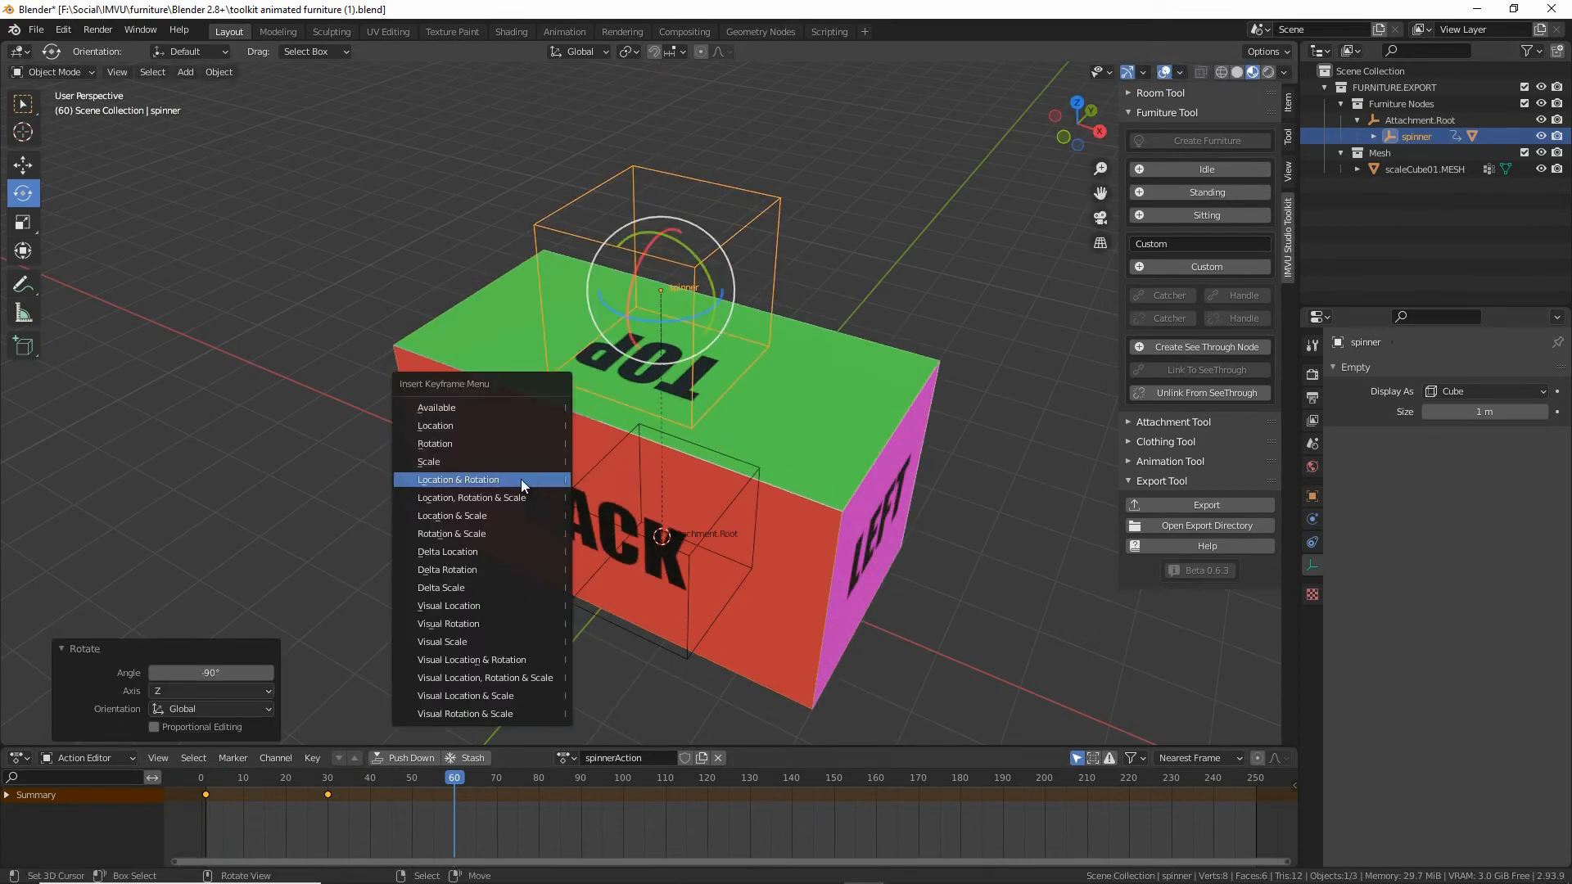
click(521, 478)
At frame 90, rotate the spinner a further -90° about Z and insert a Location & Rotation keyframe.
drag(455, 778, 581, 786)
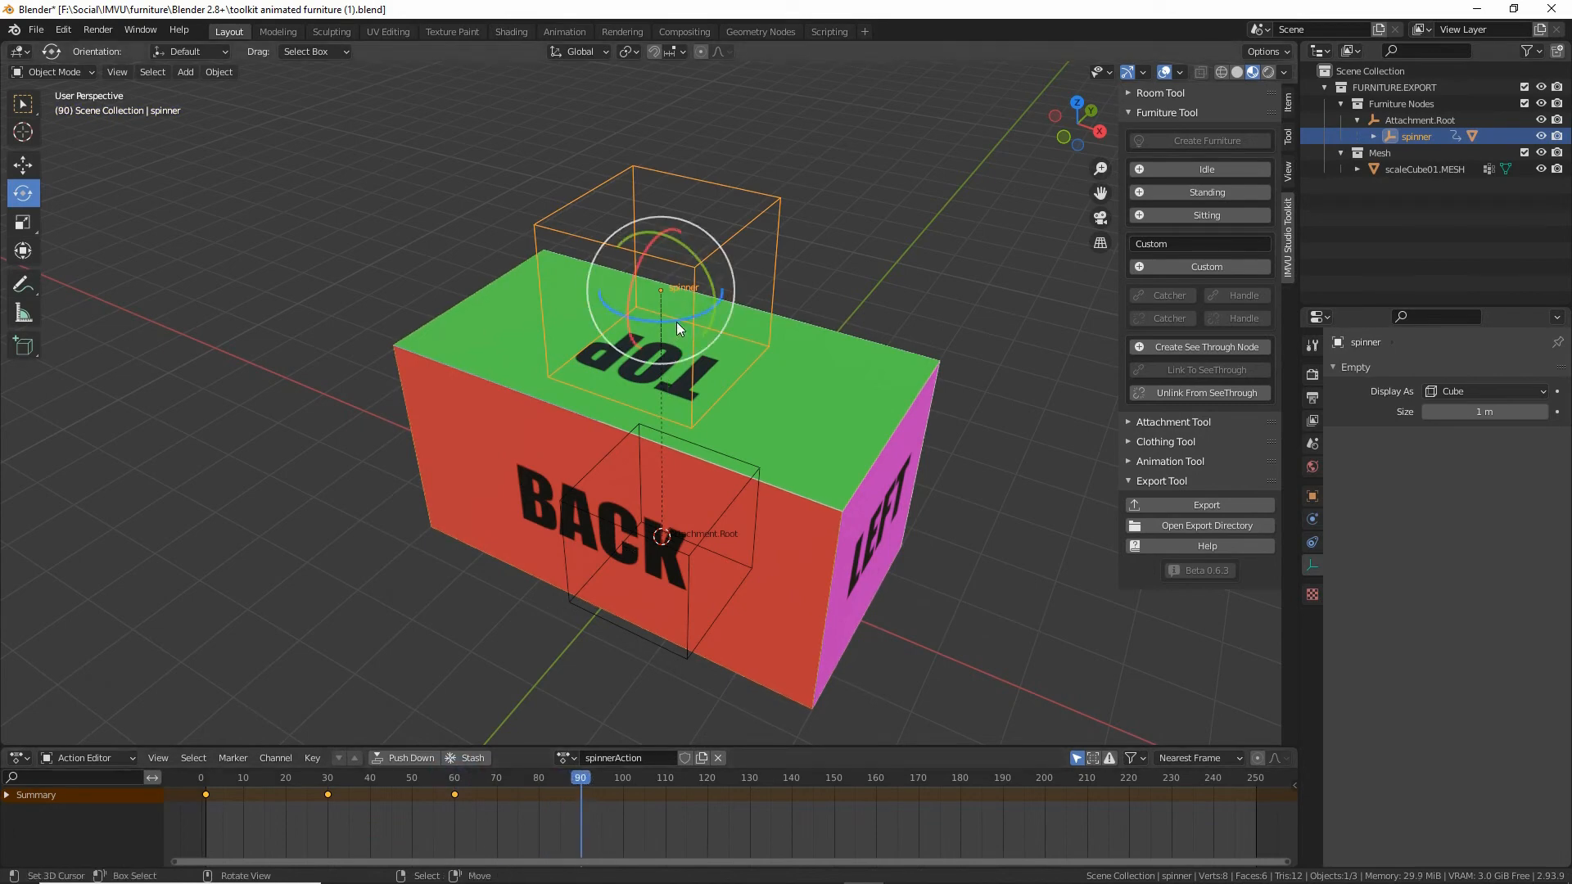
drag(677, 320, 603, 324)
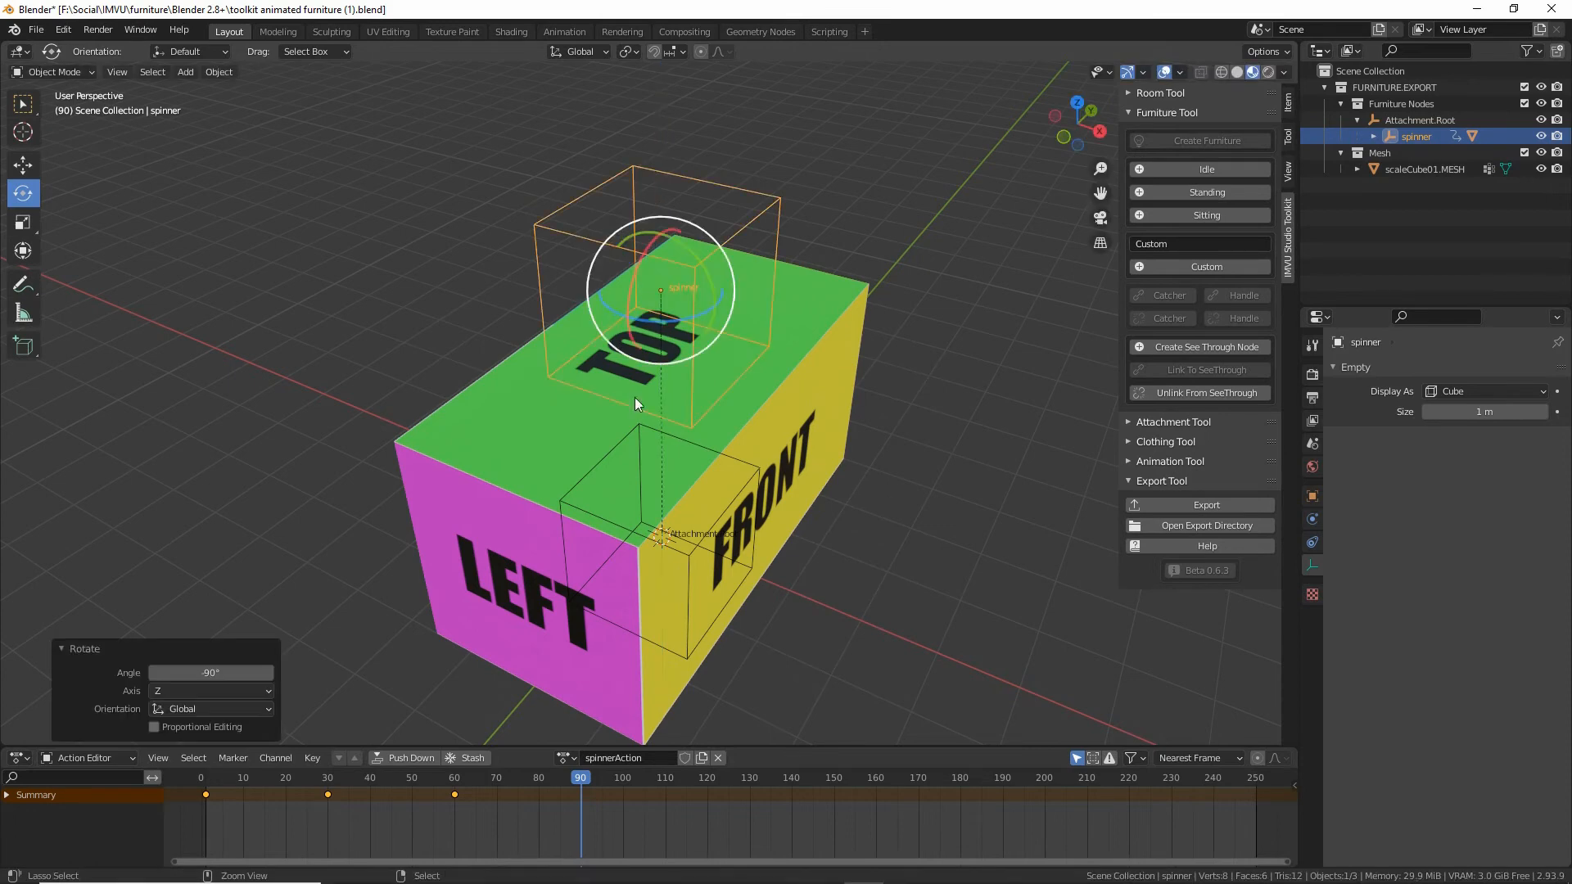
key(i)
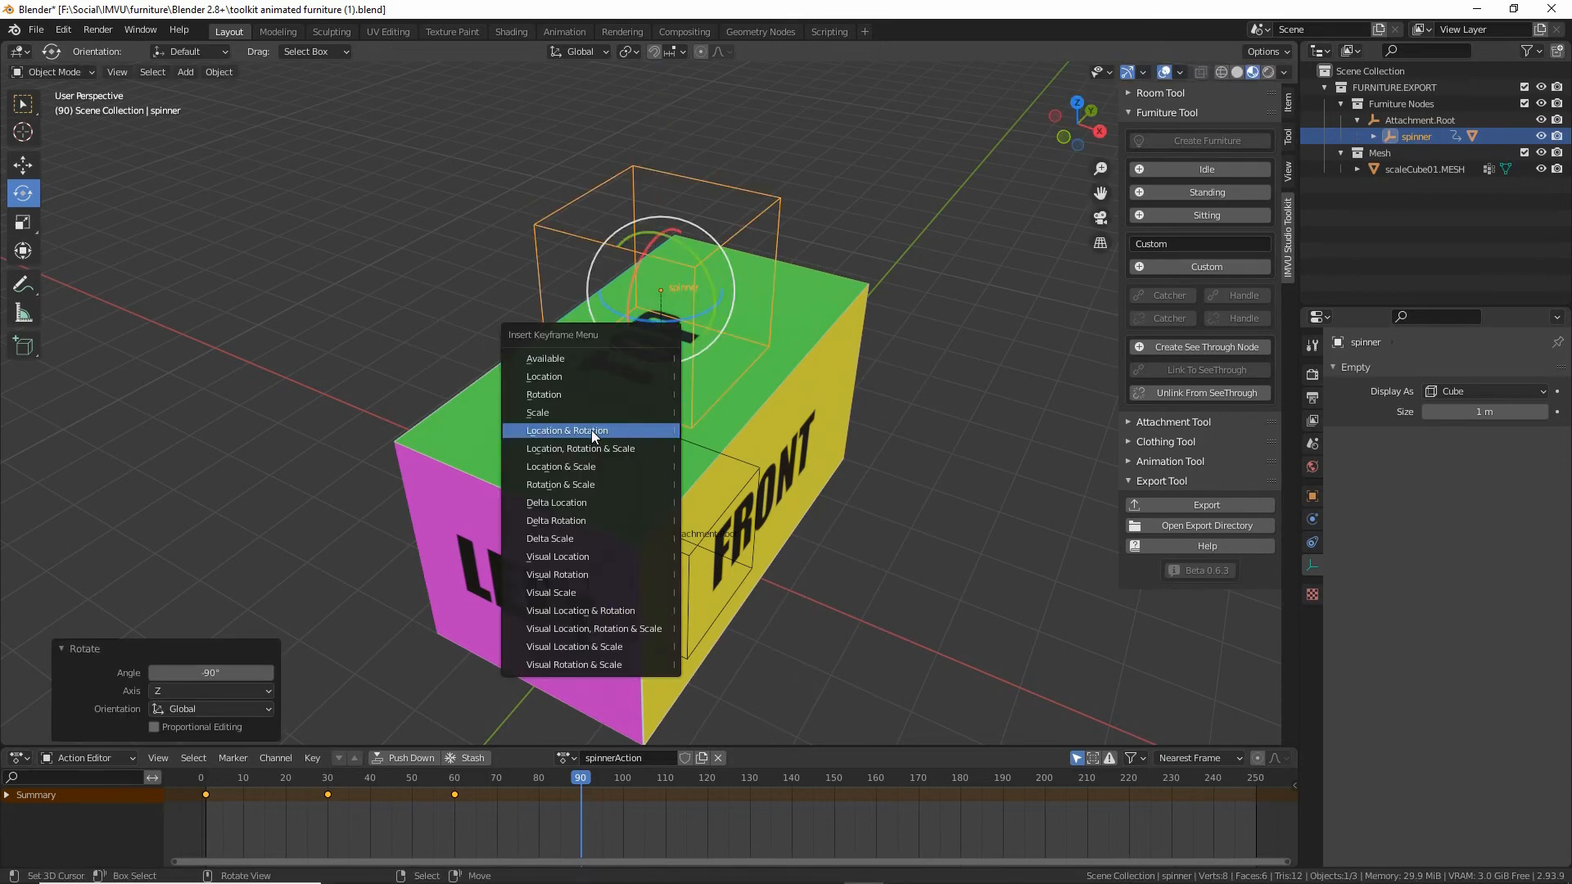
click(594, 432)
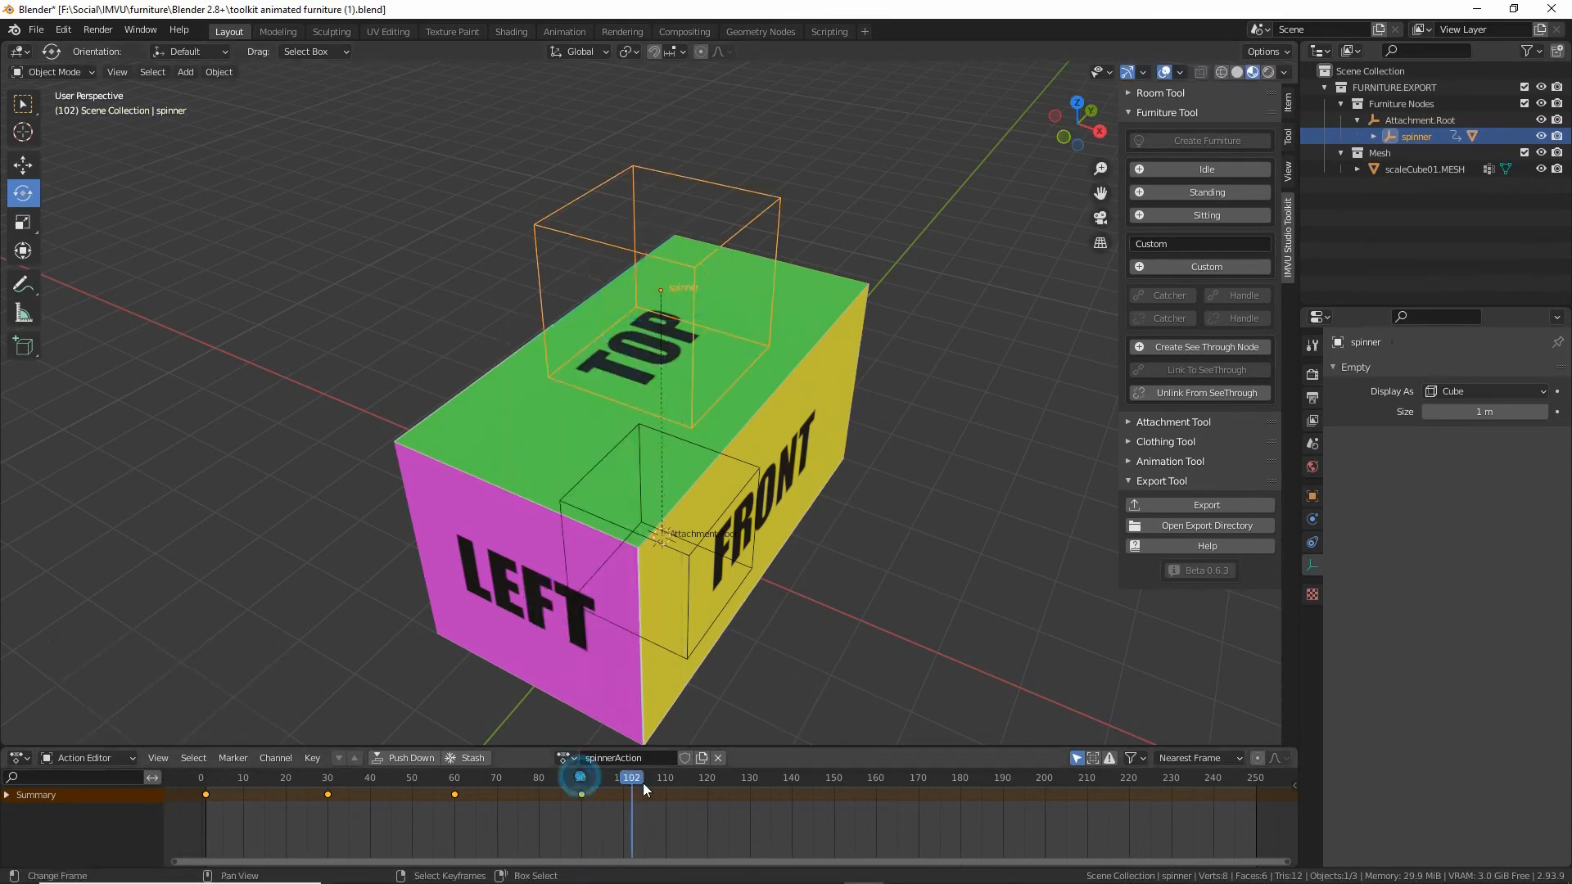
At frame 120, complete the full turn with a -90° Z rotation of the spinner and insert a Location & Rotation keyframe.
drag(695, 784, 706, 784)
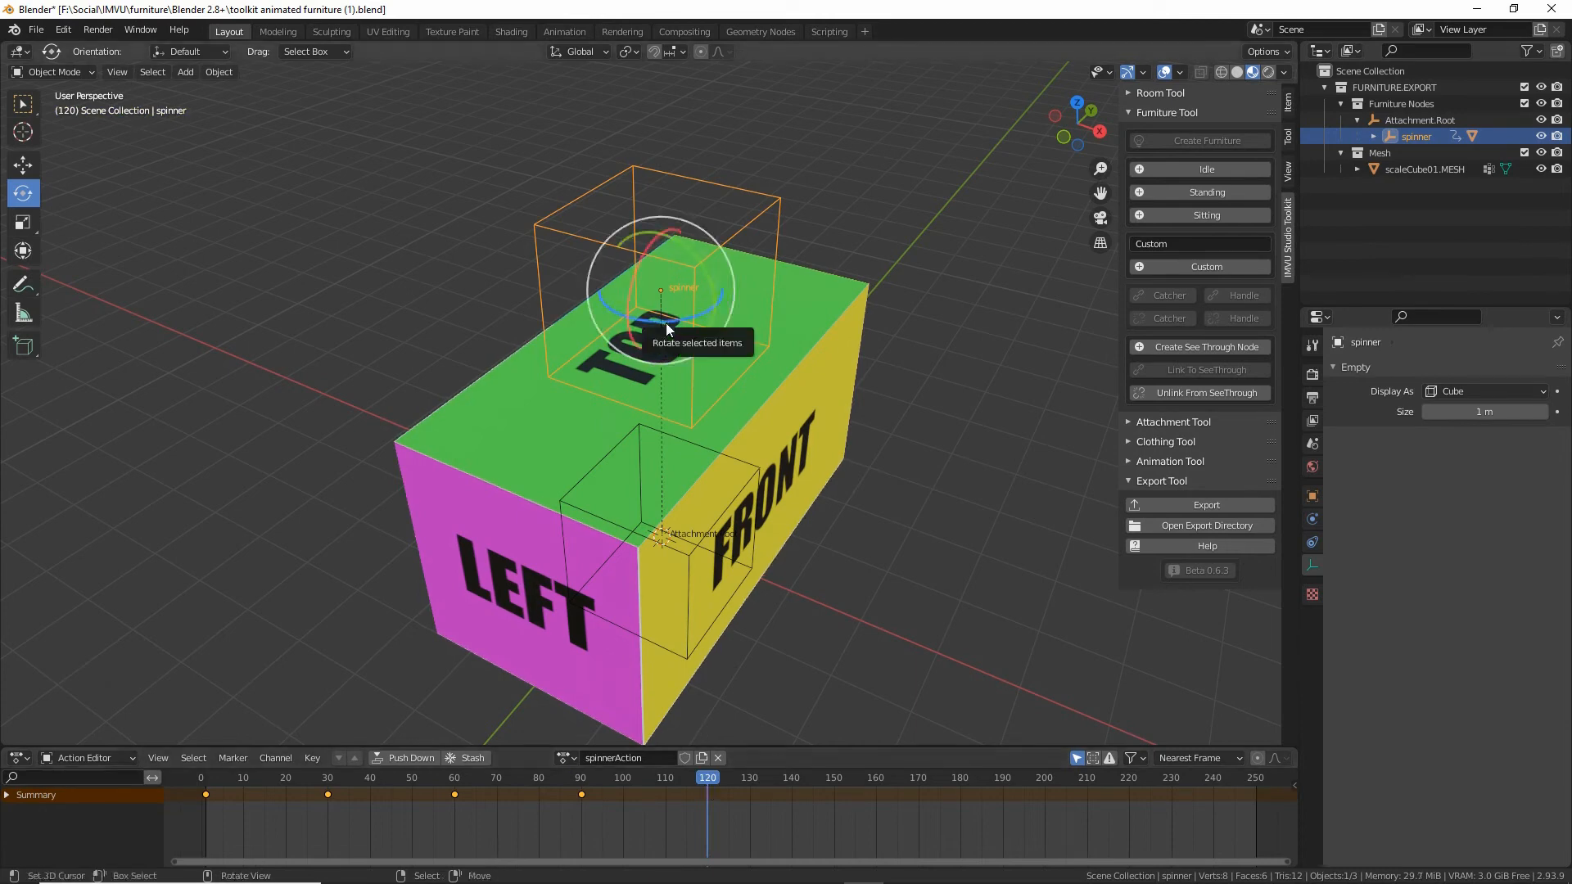
drag(659, 326, 574, 401)
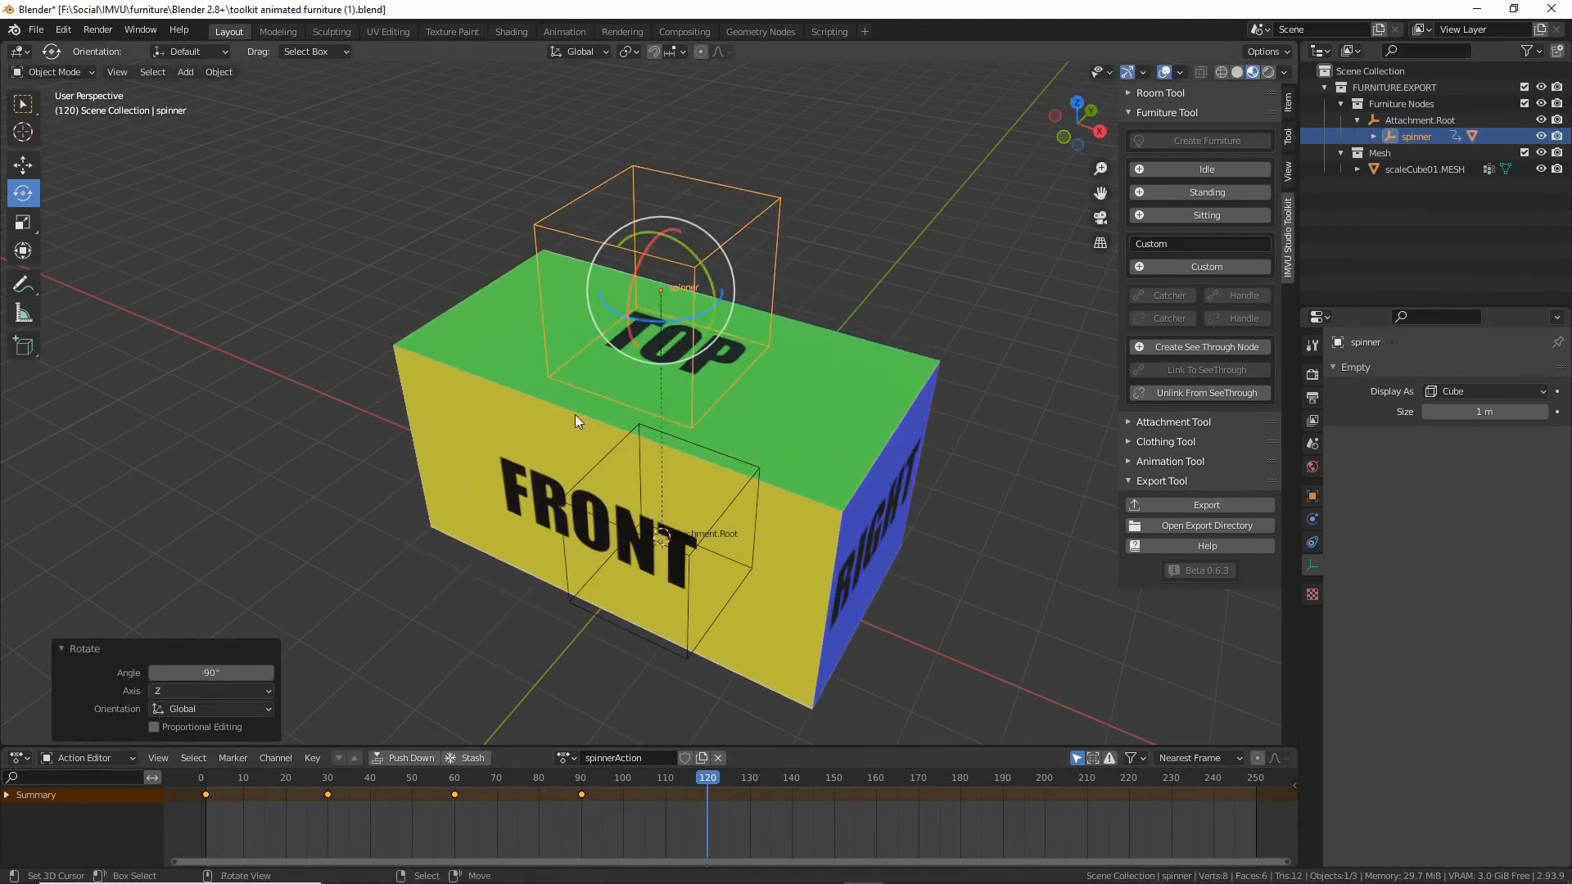
key(i)
click(514, 417)
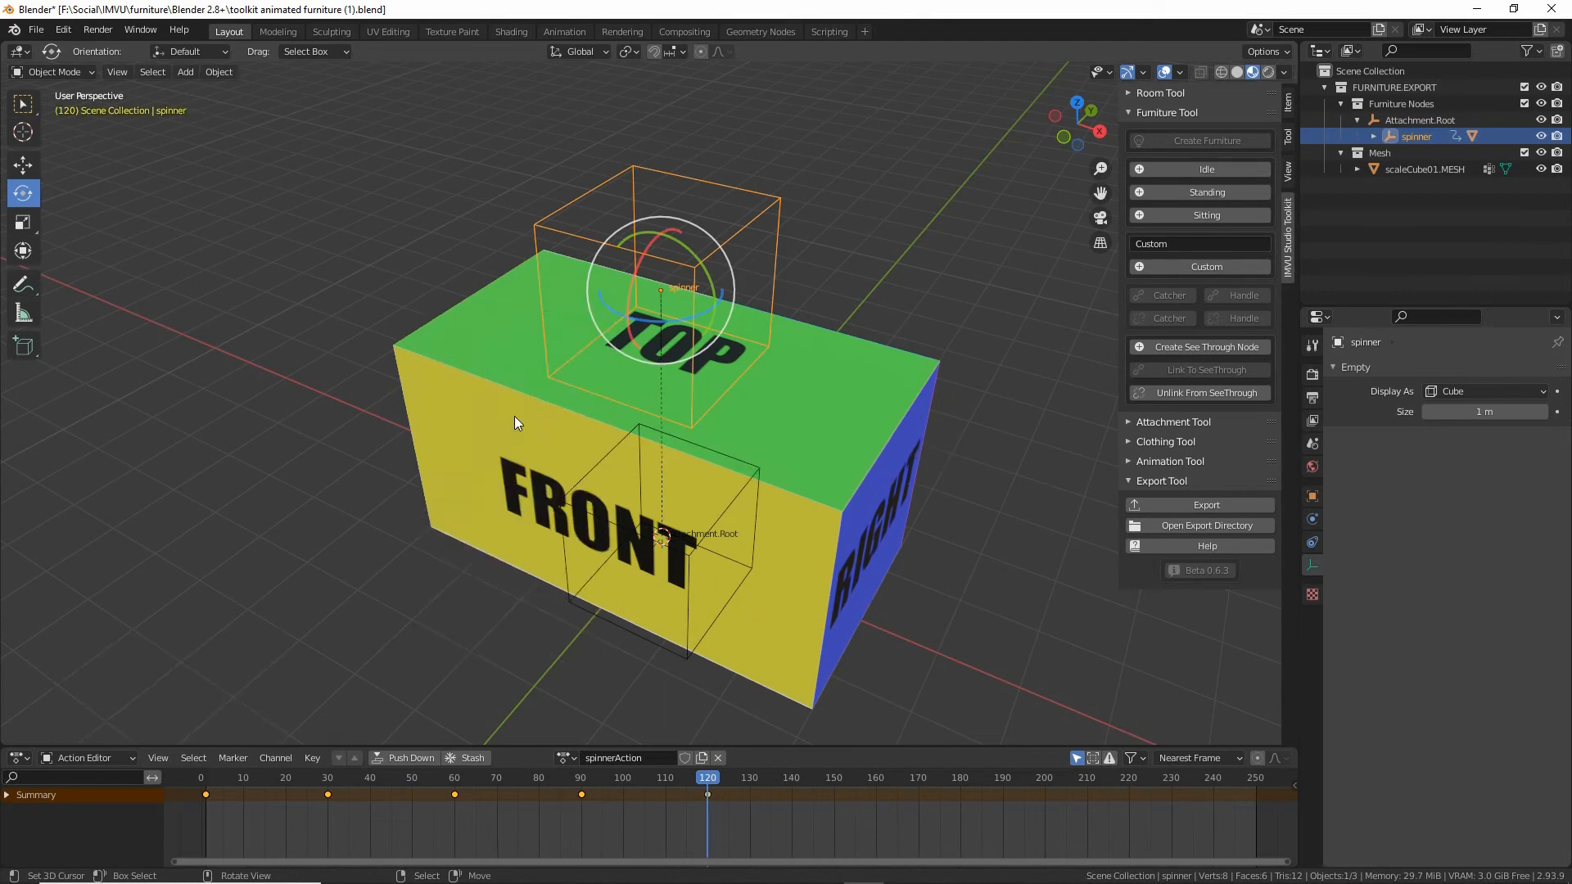
Return to frame 1 and play the animation to check the spinner's rotation.
mouse_move(707, 779)
mouse_down()
mouse_move(195, 794)
mouse_move(706, 789)
mouse_move(204, 803)
mouse_move(708, 806)
mouse_up()
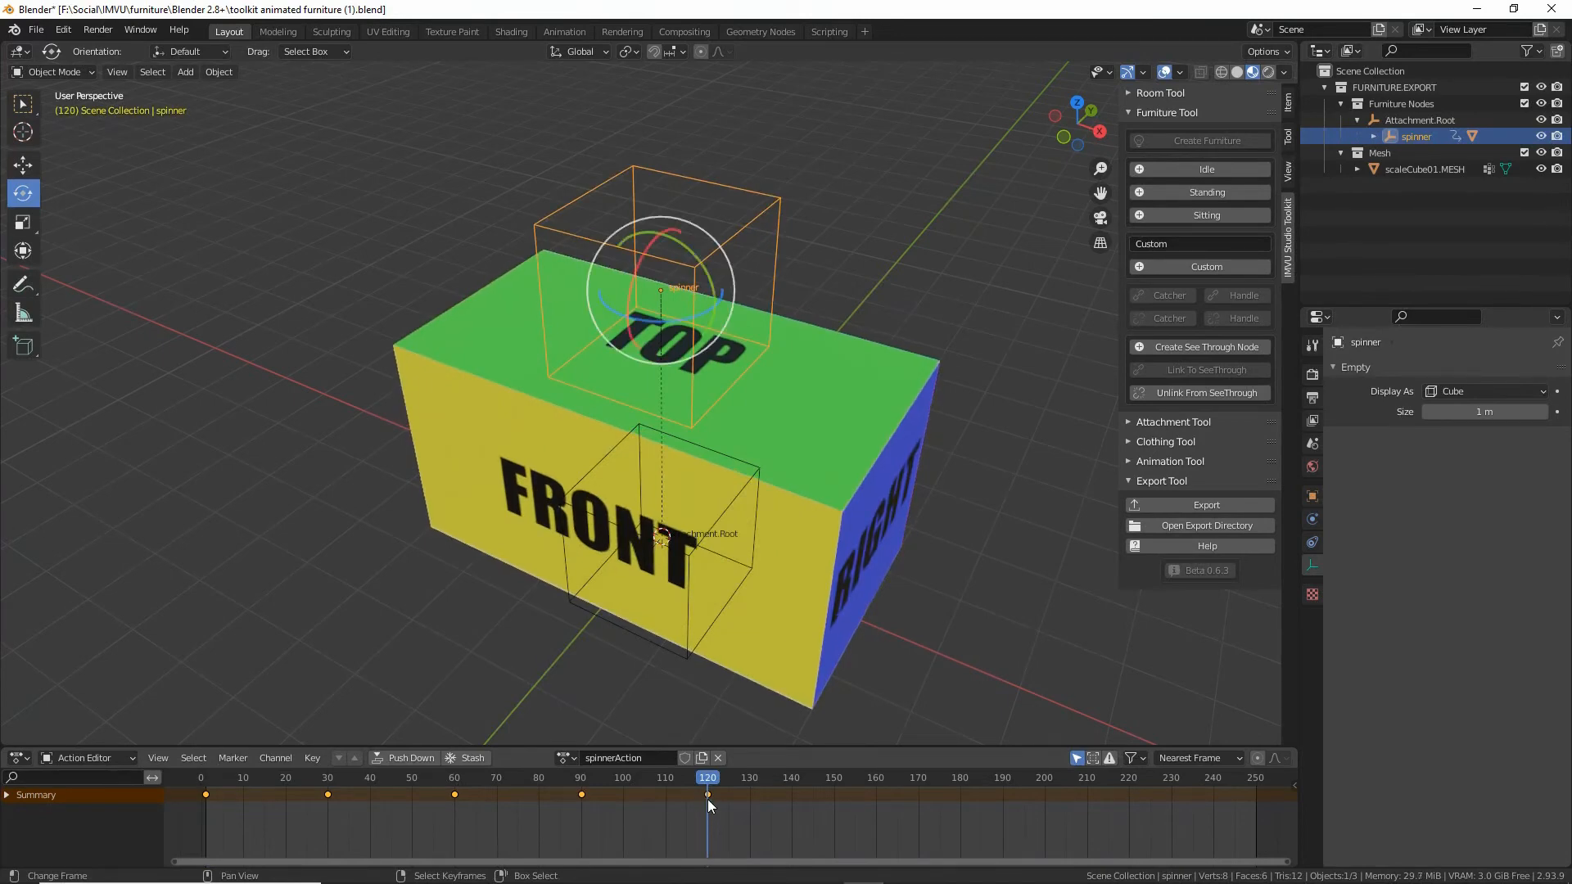
drag(221, 804, 206, 804)
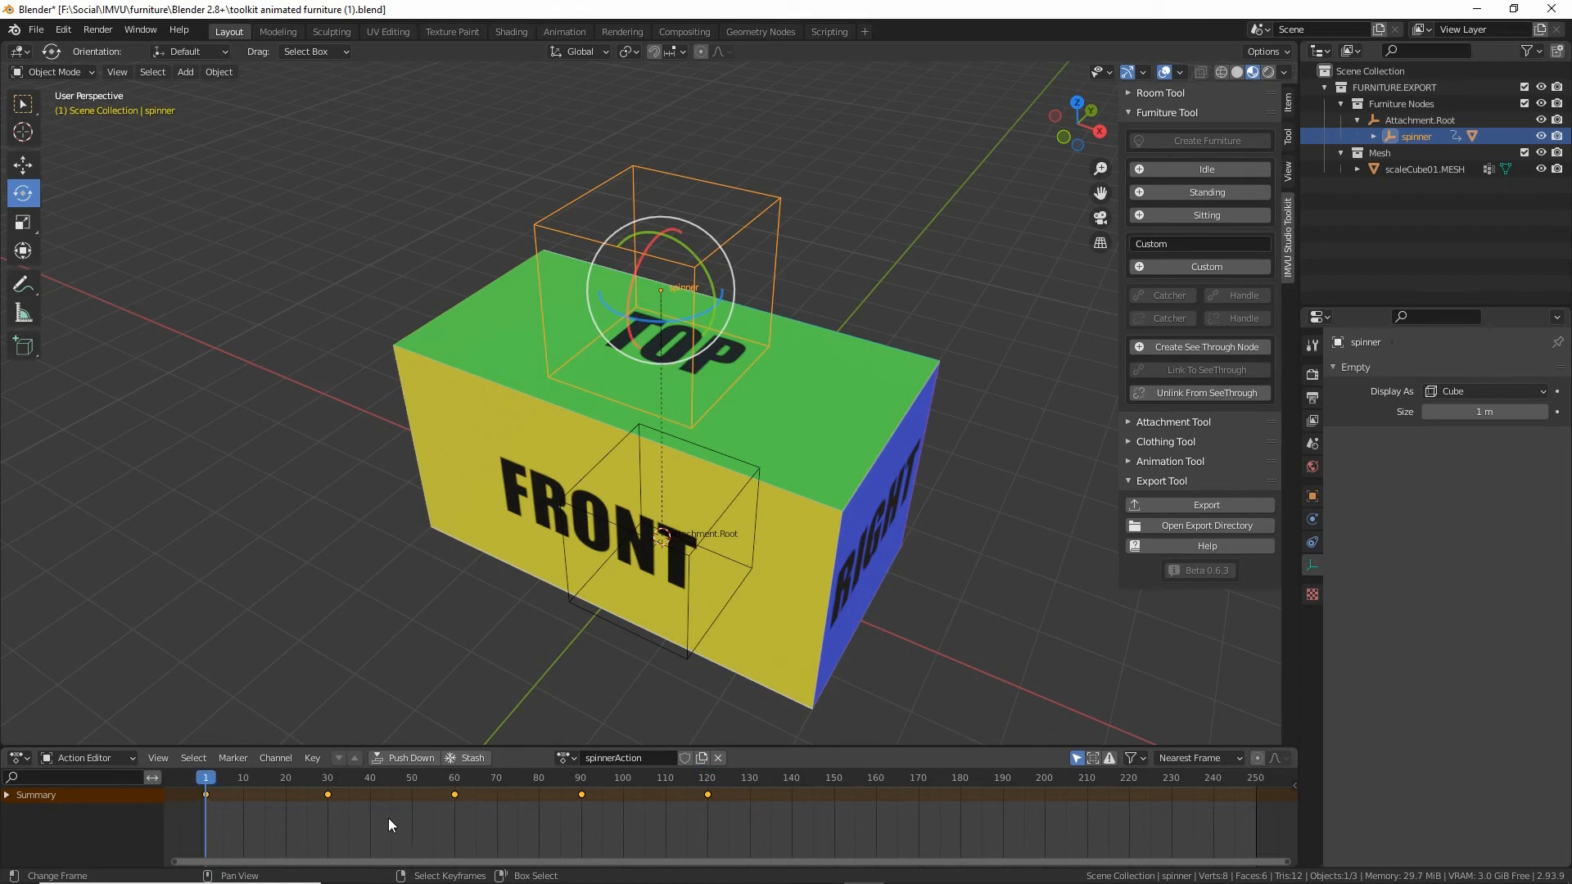
key(space)
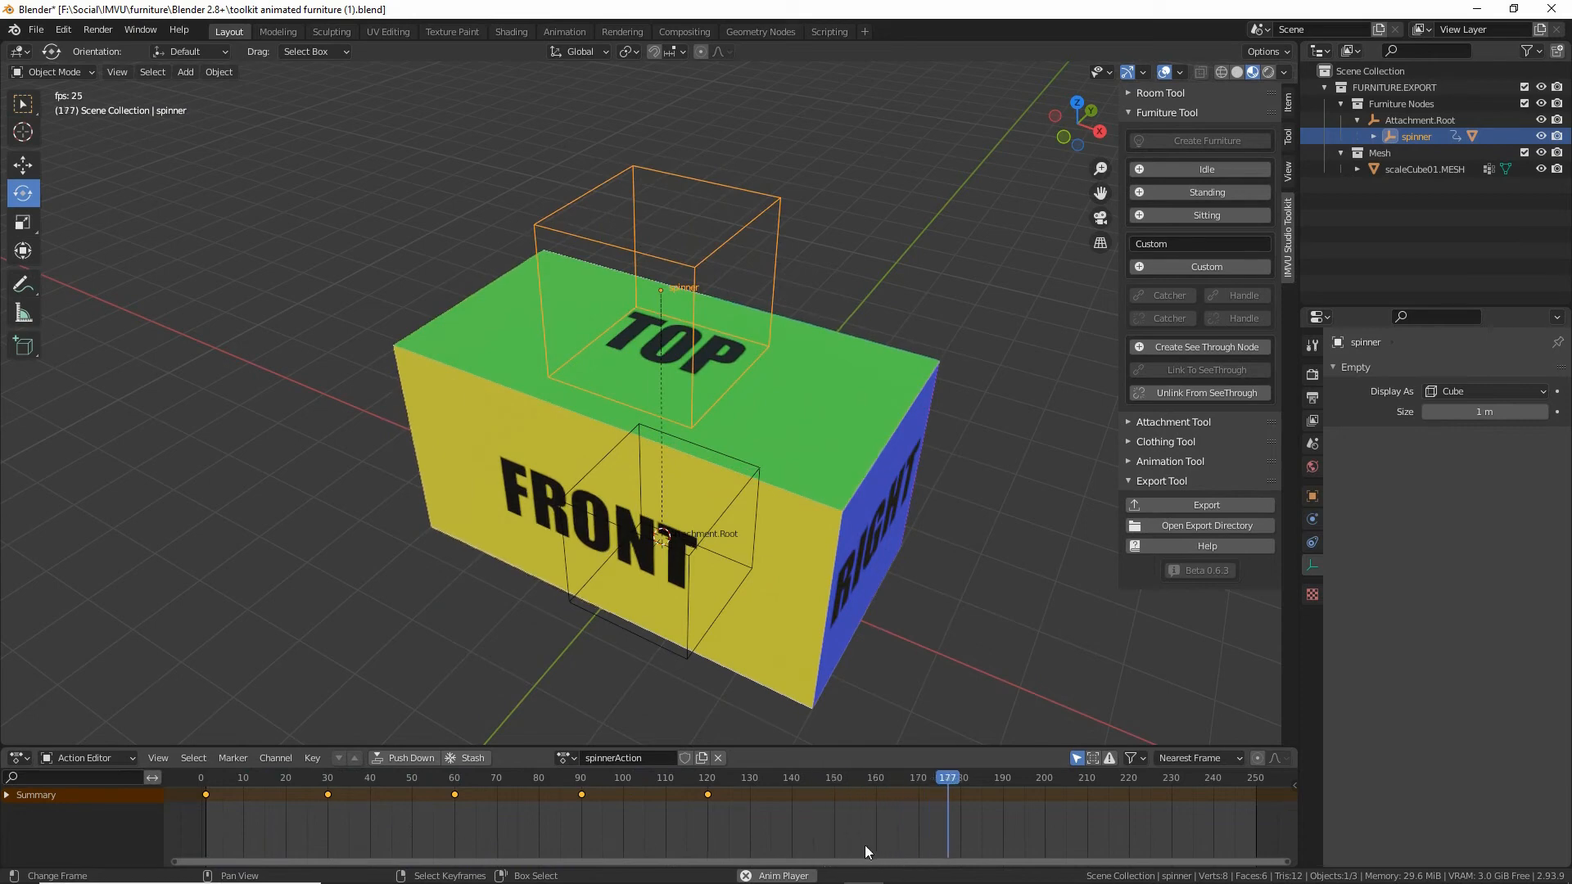
Stop the animation playback and return the playhead to frame 1.
key(ctrl+2)
mouse_move(1236, 819)
mouse_down()
mouse_move(1279, 807)
mouse_move(1227, 812)
mouse_up()
key(Escape)
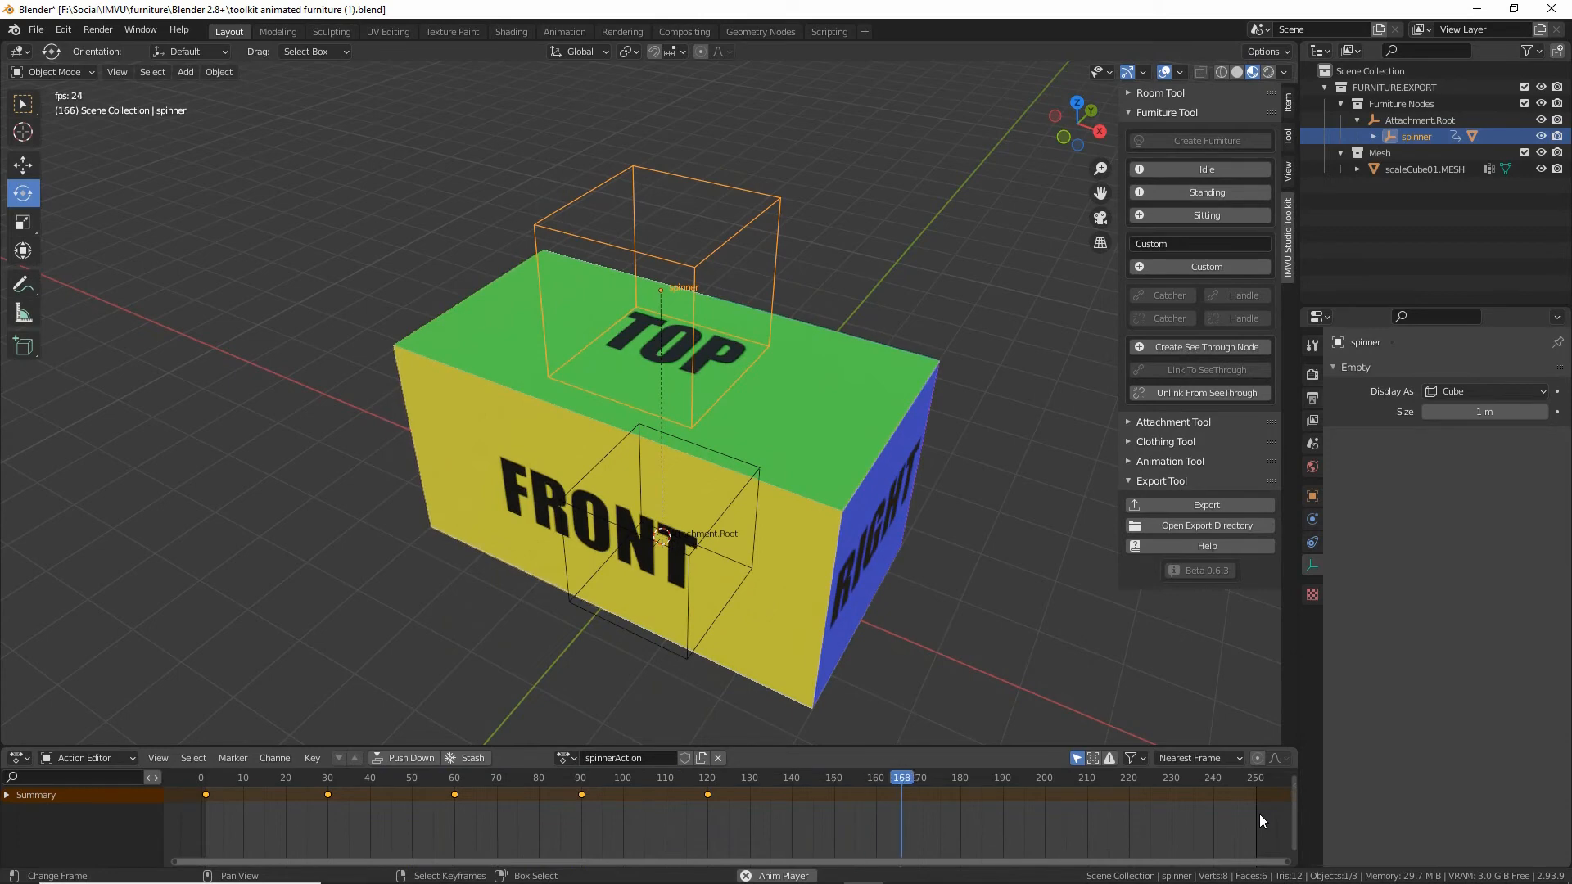
key(space)
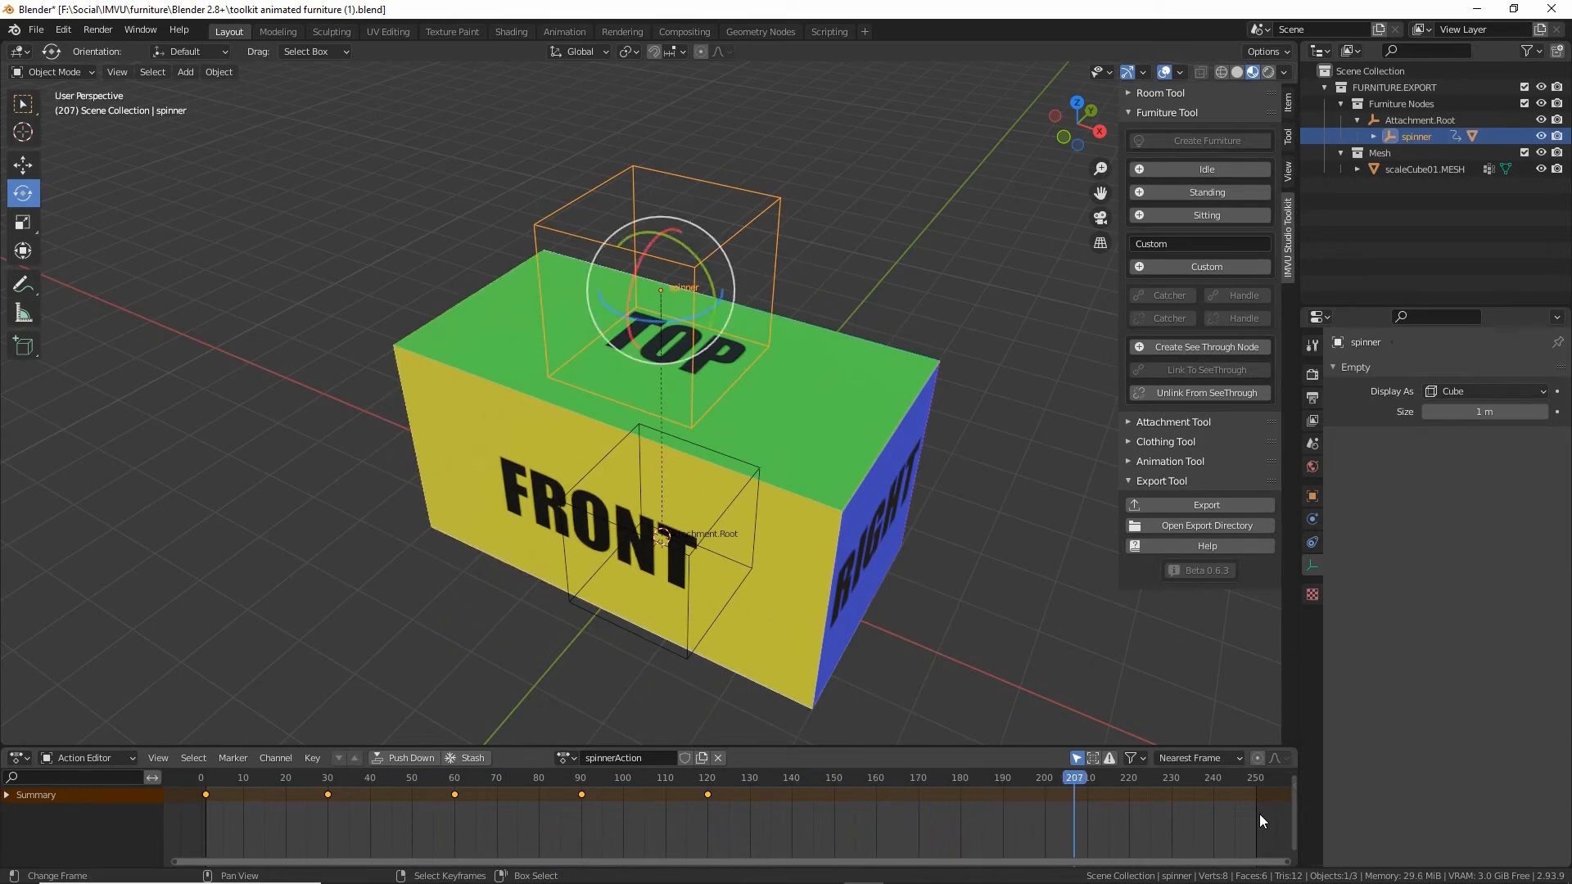
drag(1076, 778, 209, 791)
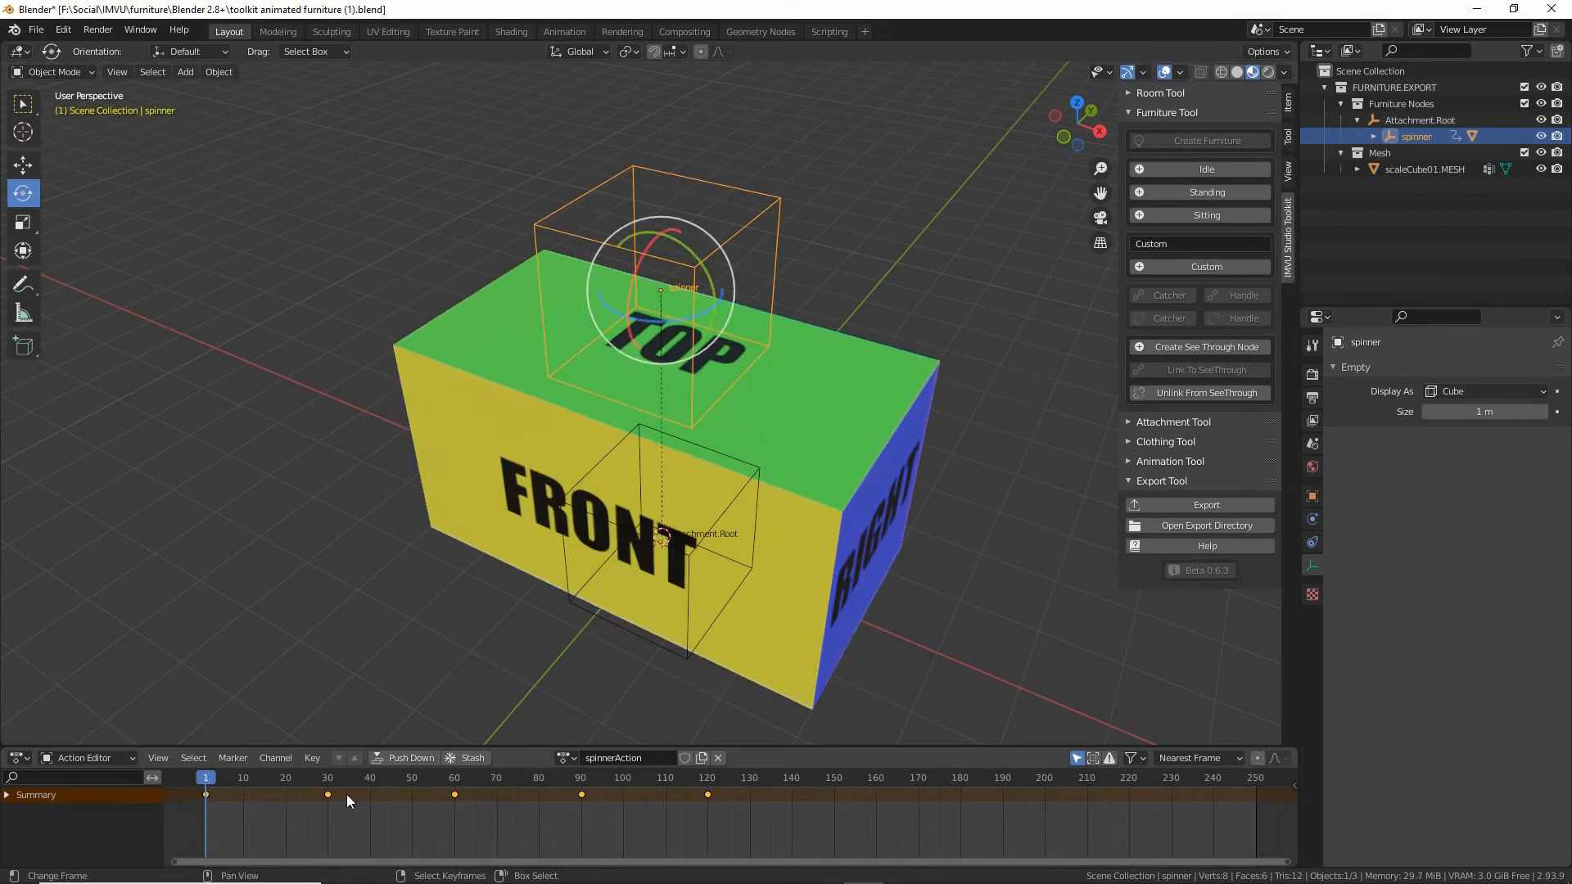
Set the scene's end frame to 120 in the output dimensions.
mouse_move(1320, 388)
mouse_down()
mouse_move(1298, 412)
mouse_move(1290, 391)
mouse_up()
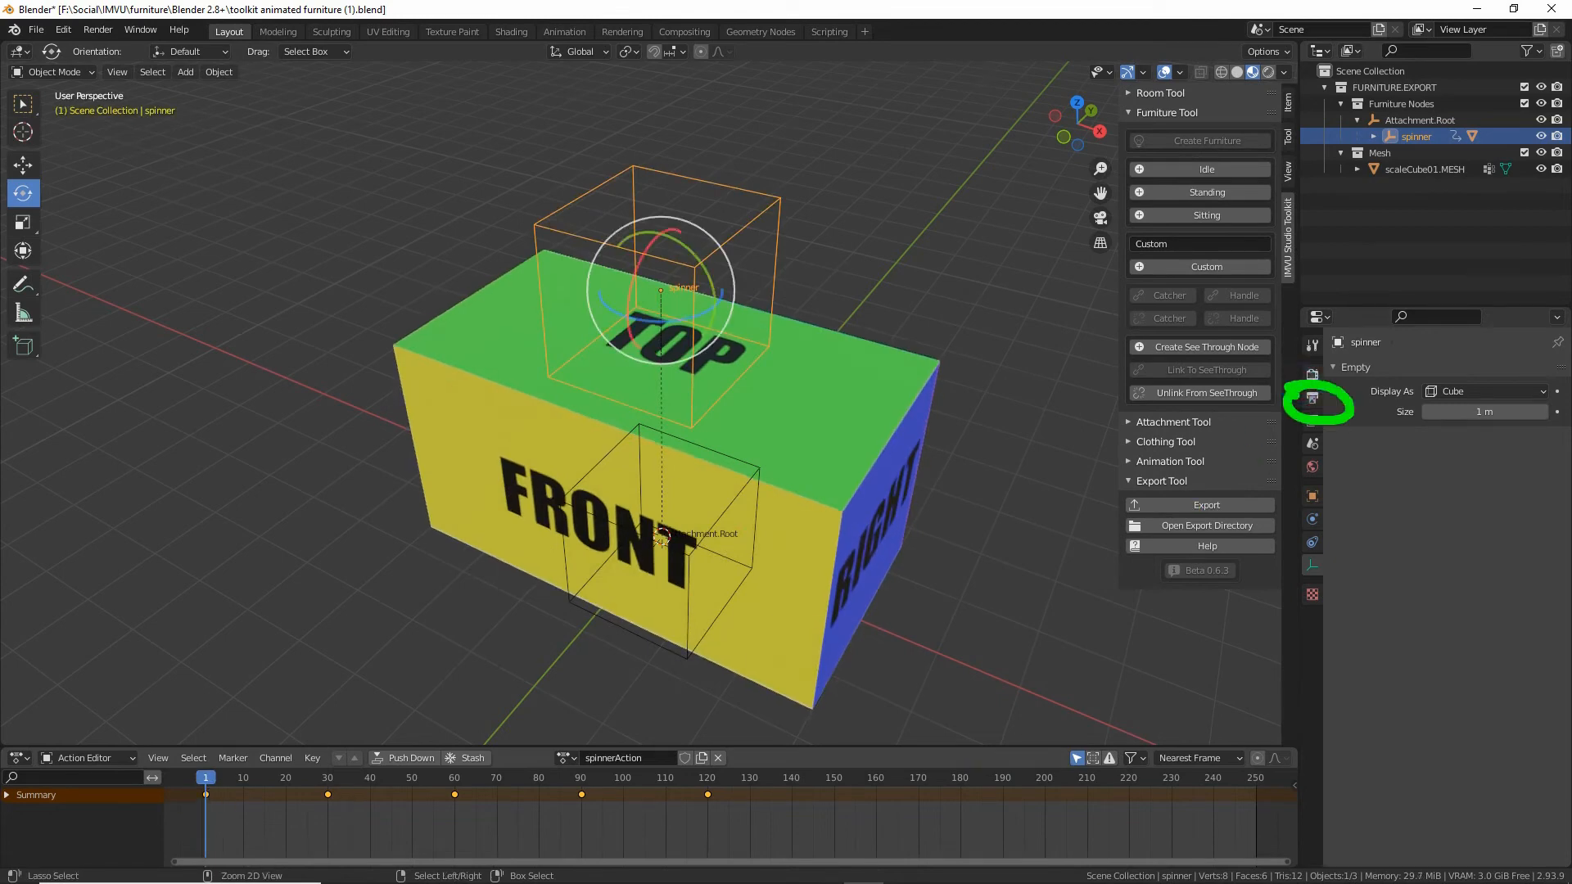
click(1311, 398)
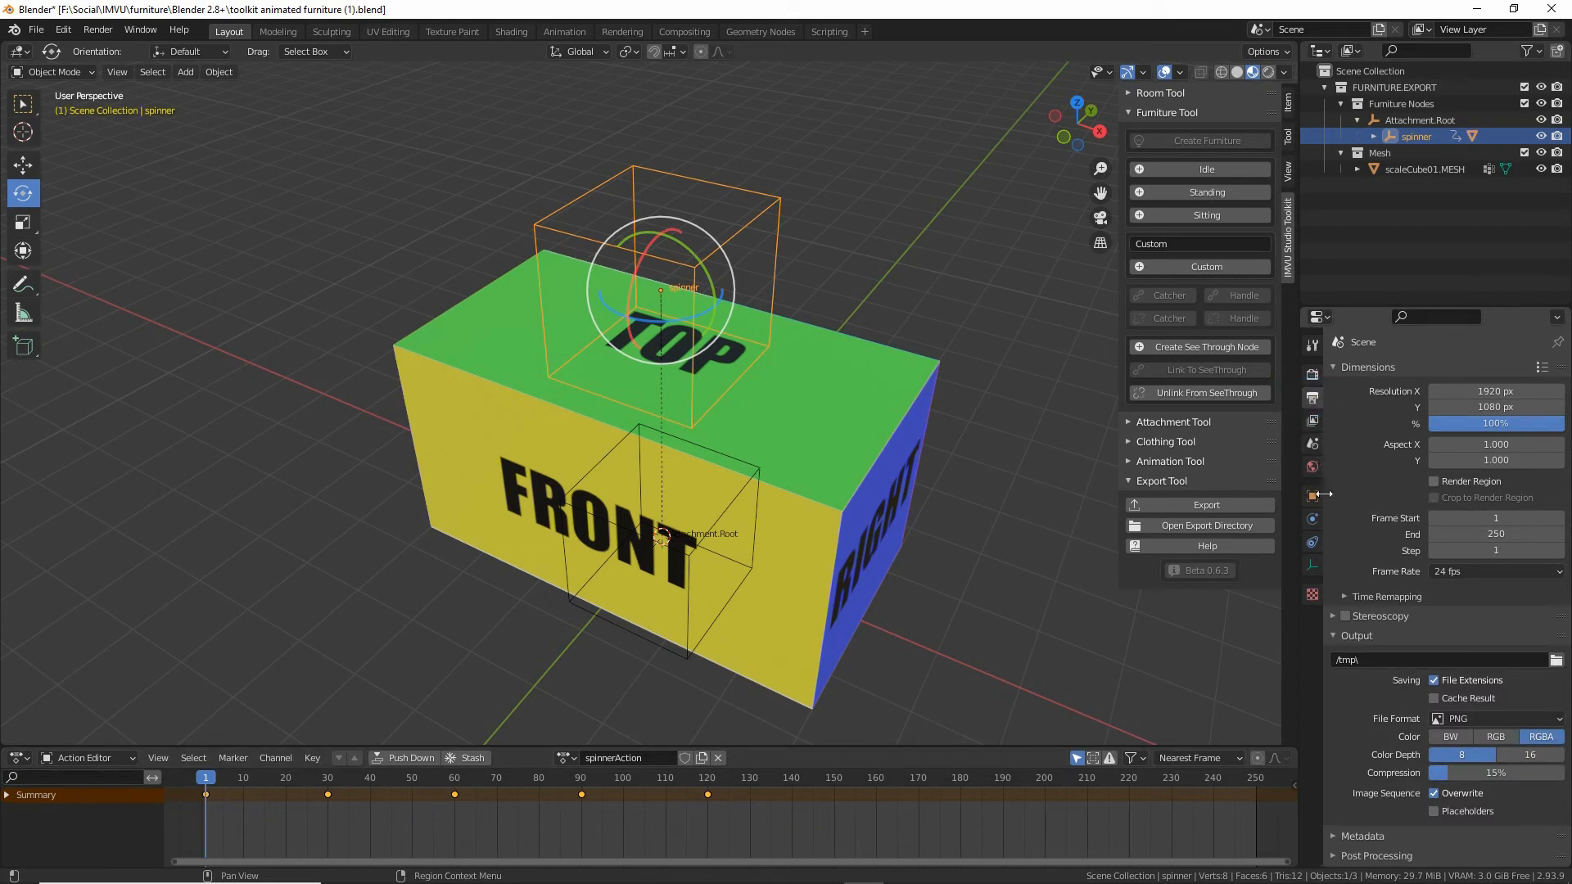
mouse_move(1351, 509)
mouse_down()
mouse_move(1346, 557)
mouse_move(1341, 533)
mouse_up()
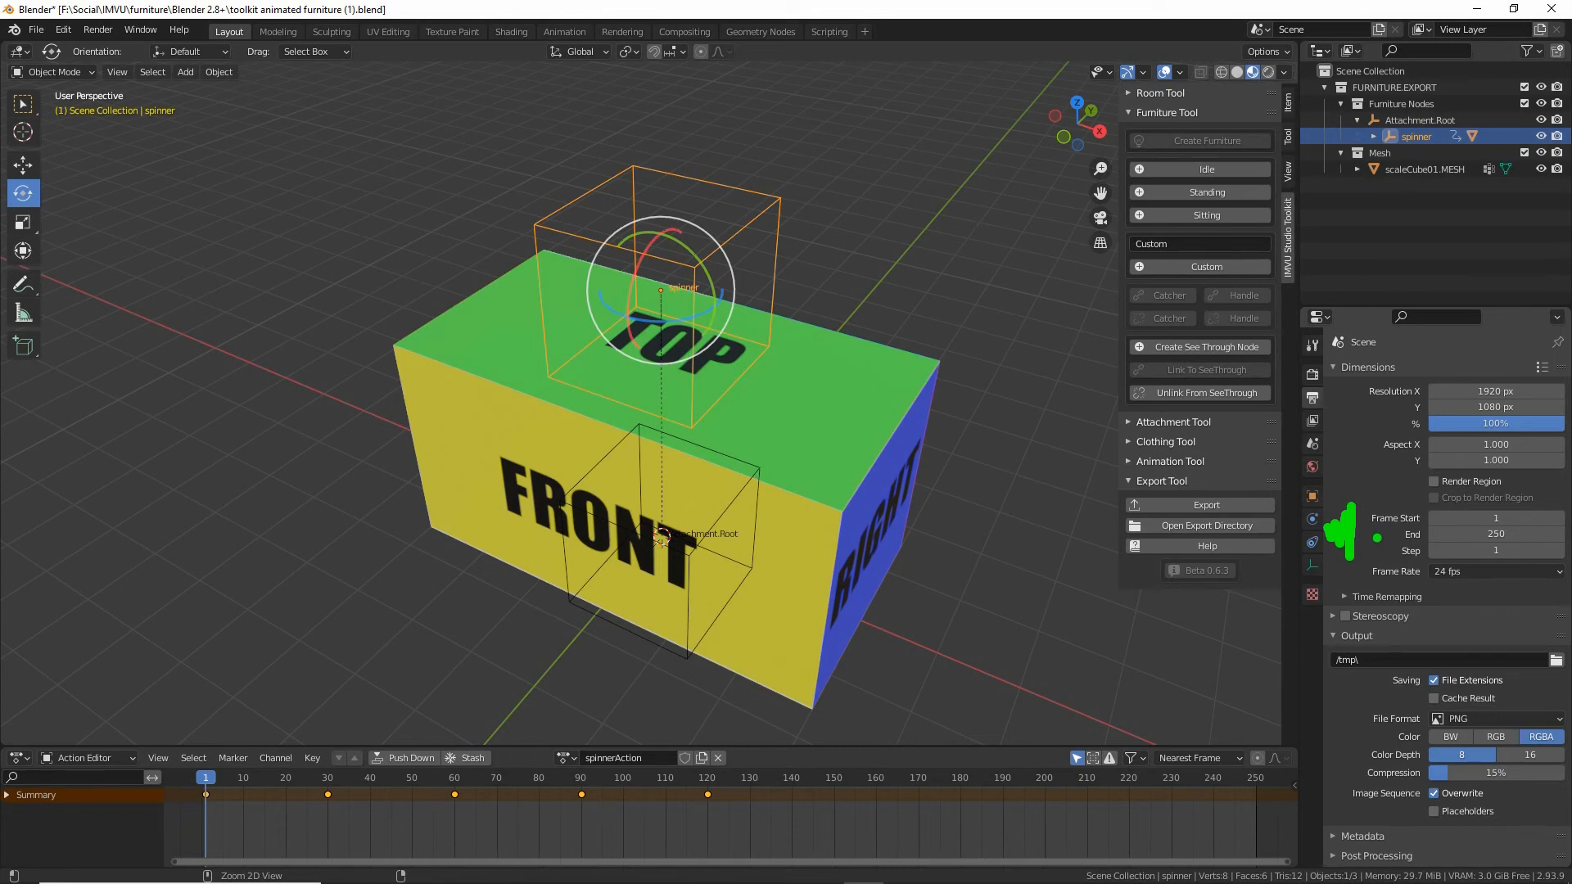
key(Escape)
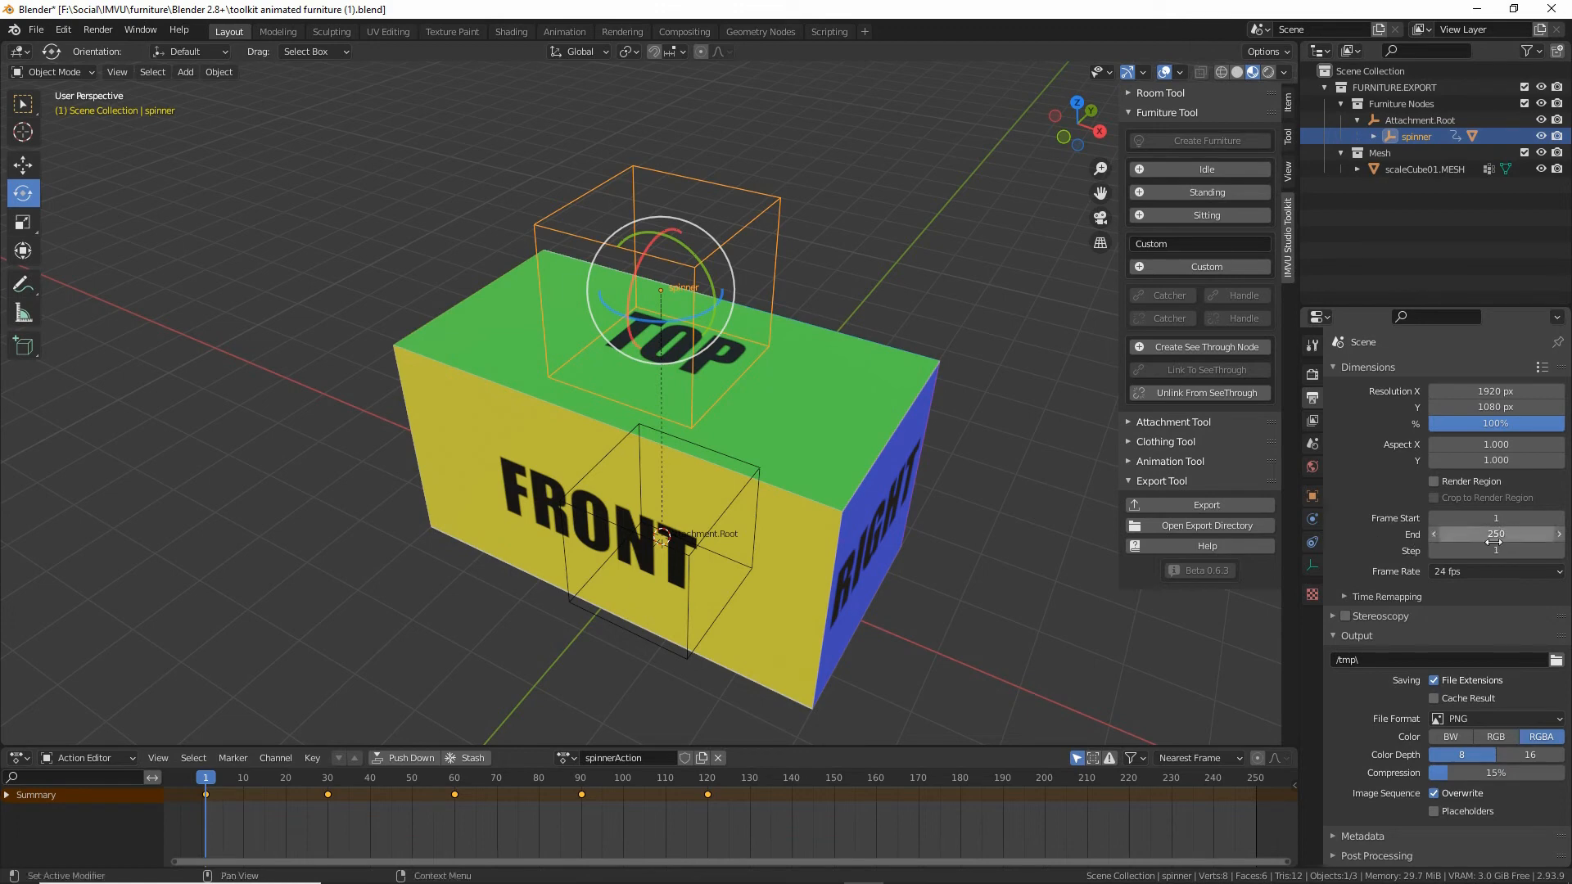
mouse_move(1375, 538)
mouse_down()
mouse_move(1342, 537)
mouse_move(1406, 534)
mouse_up()
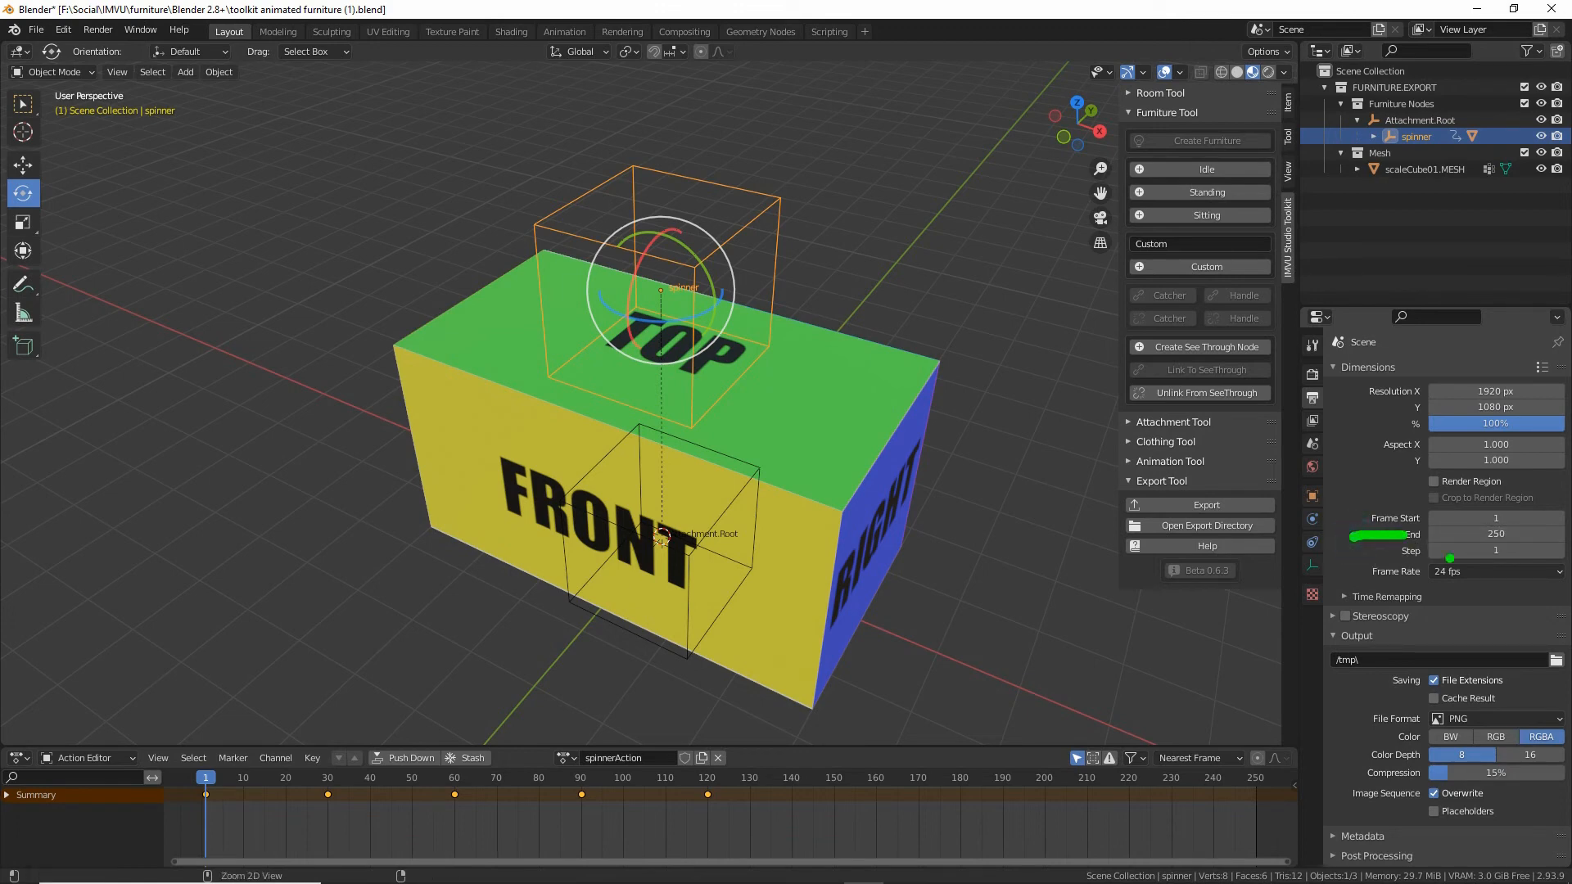
drag(1512, 539, 1549, 535)
mouse_move(1257, 838)
mouse_down()
mouse_move(1258, 802)
mouse_move(1257, 835)
mouse_up()
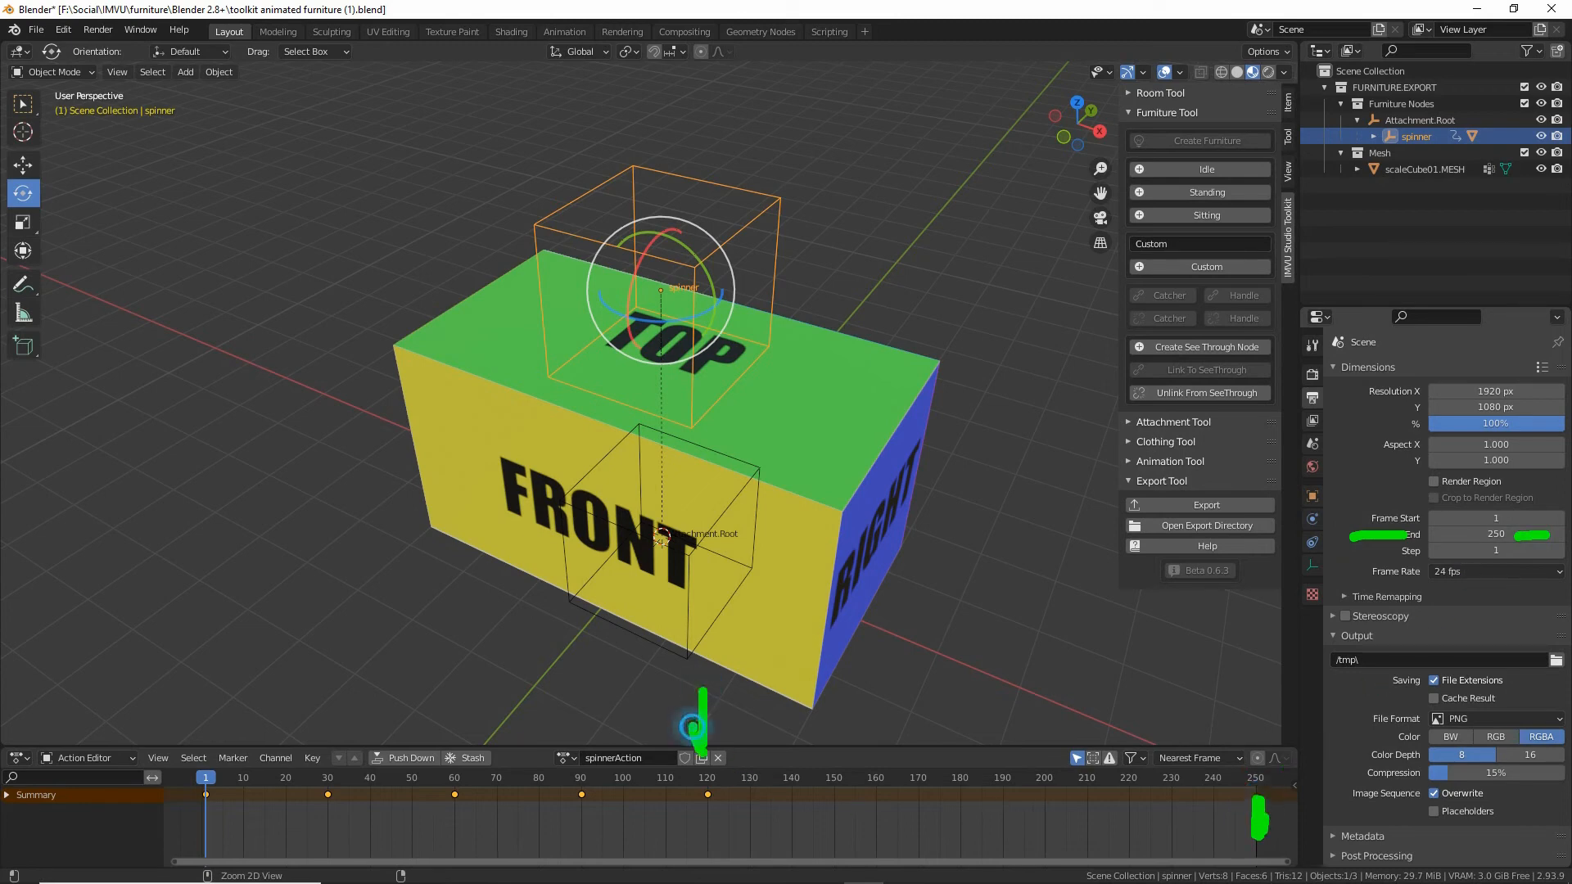
key(Escape)
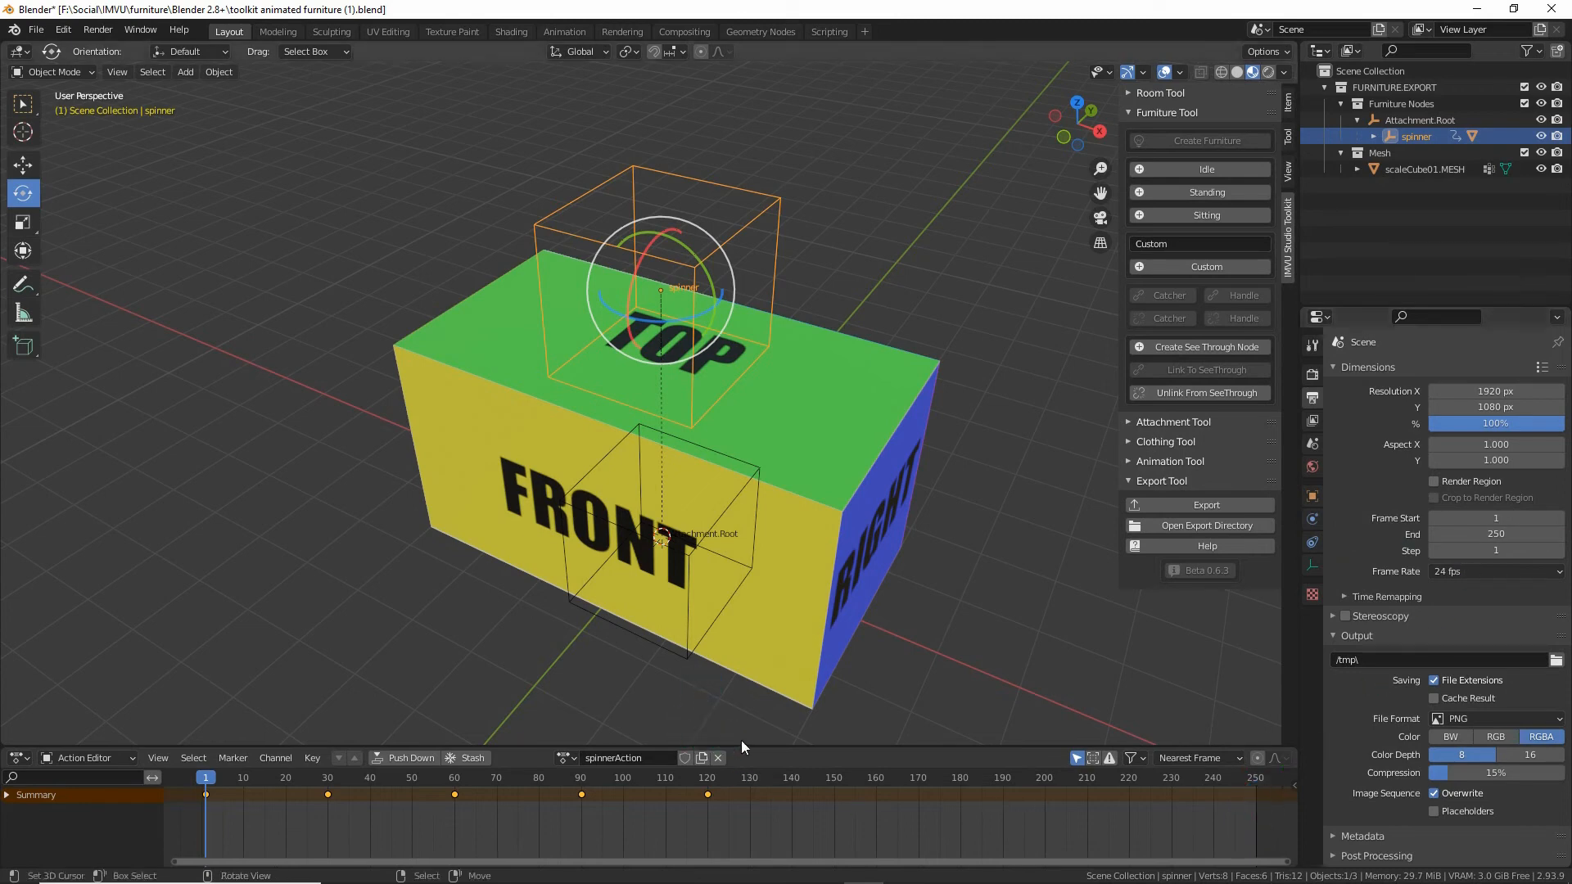
click(1516, 536)
text(120)
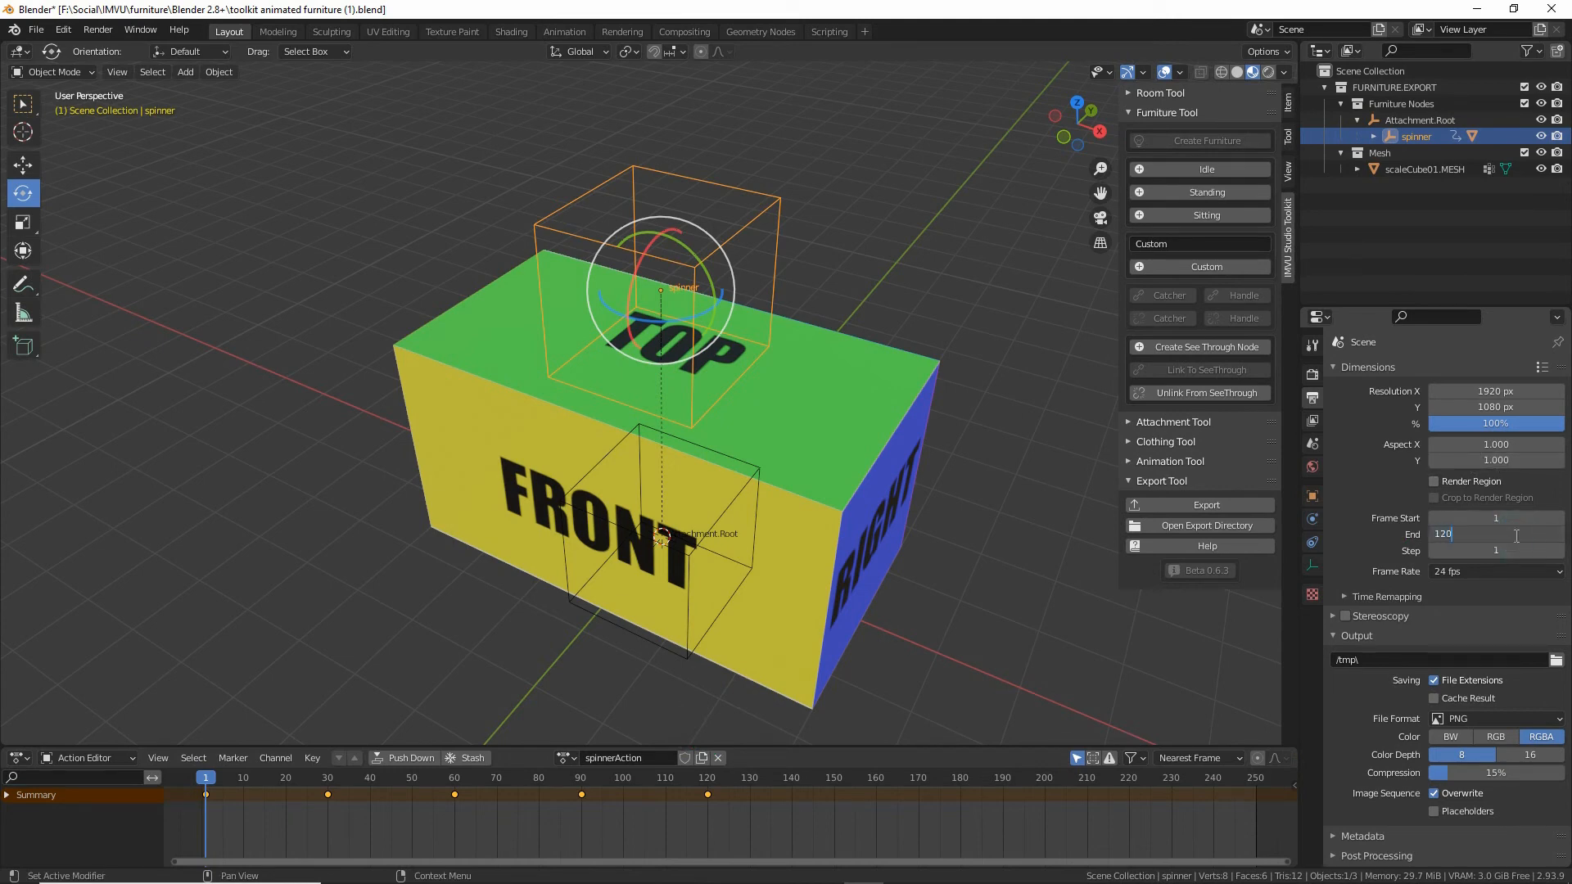
key(Return)
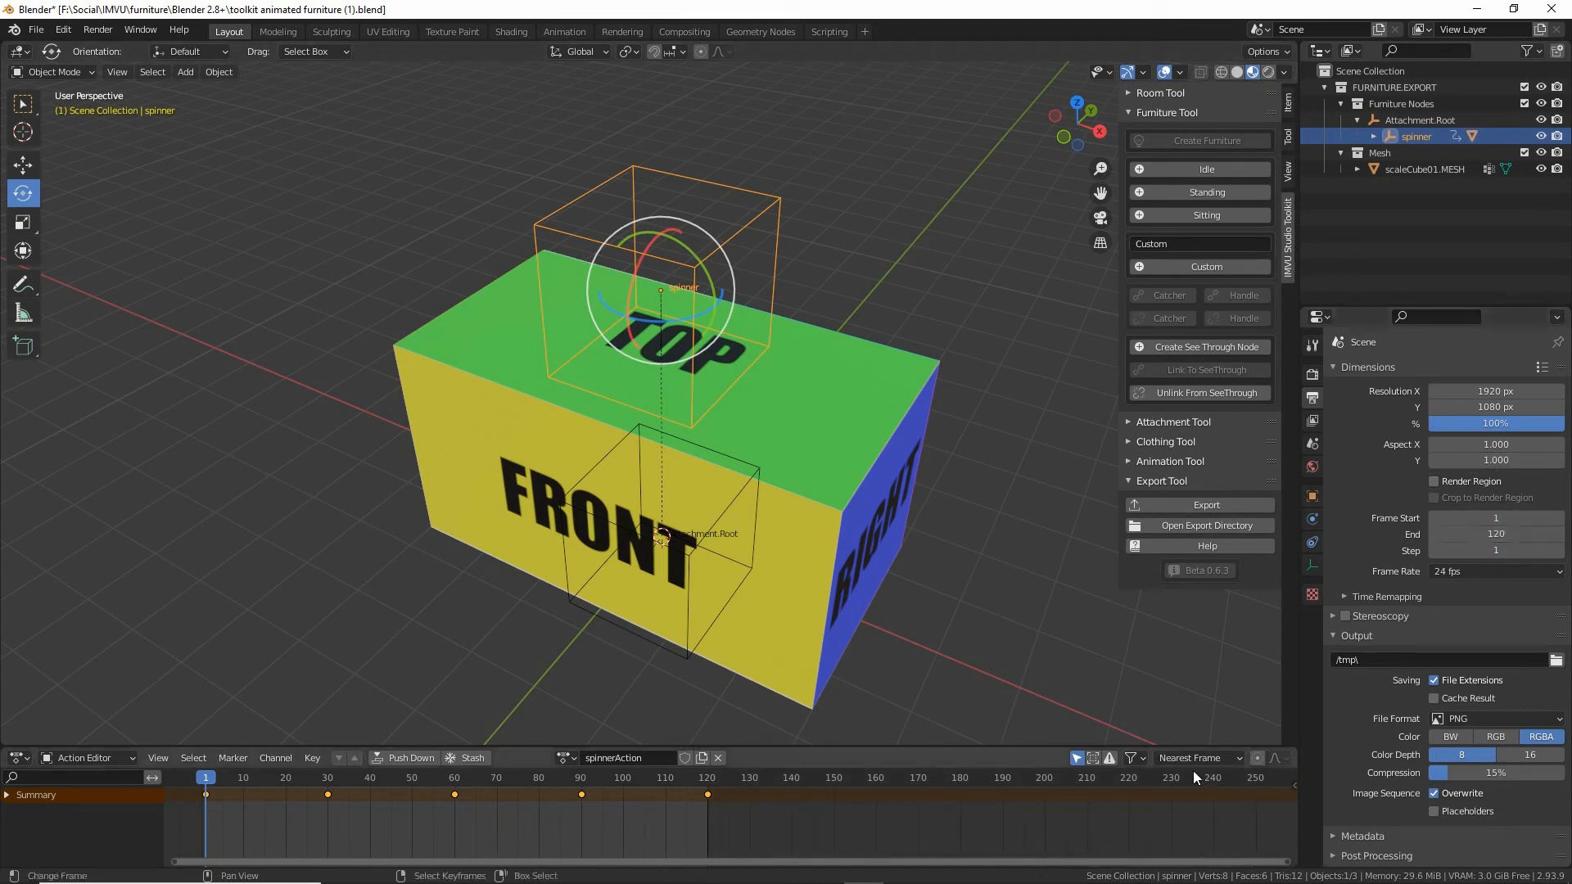
Play the shortened animation to check that the spinner's rotation loops, and stop it.
key(ctrl+s)
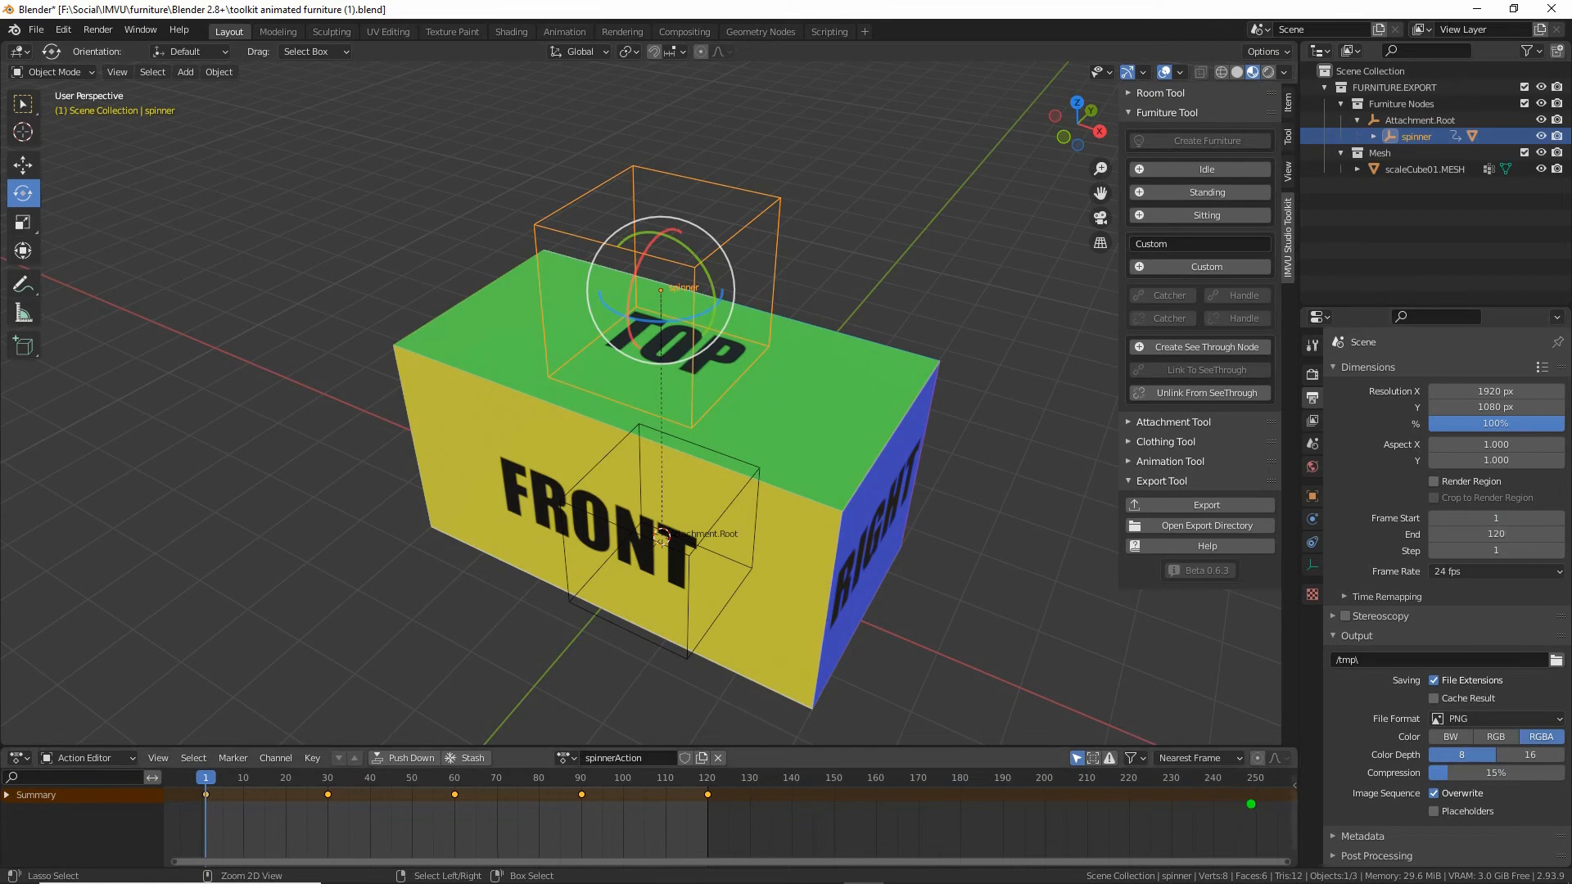
mouse_move(1242, 810)
mouse_down()
mouse_move(843, 832)
mouse_move(872, 842)
mouse_up()
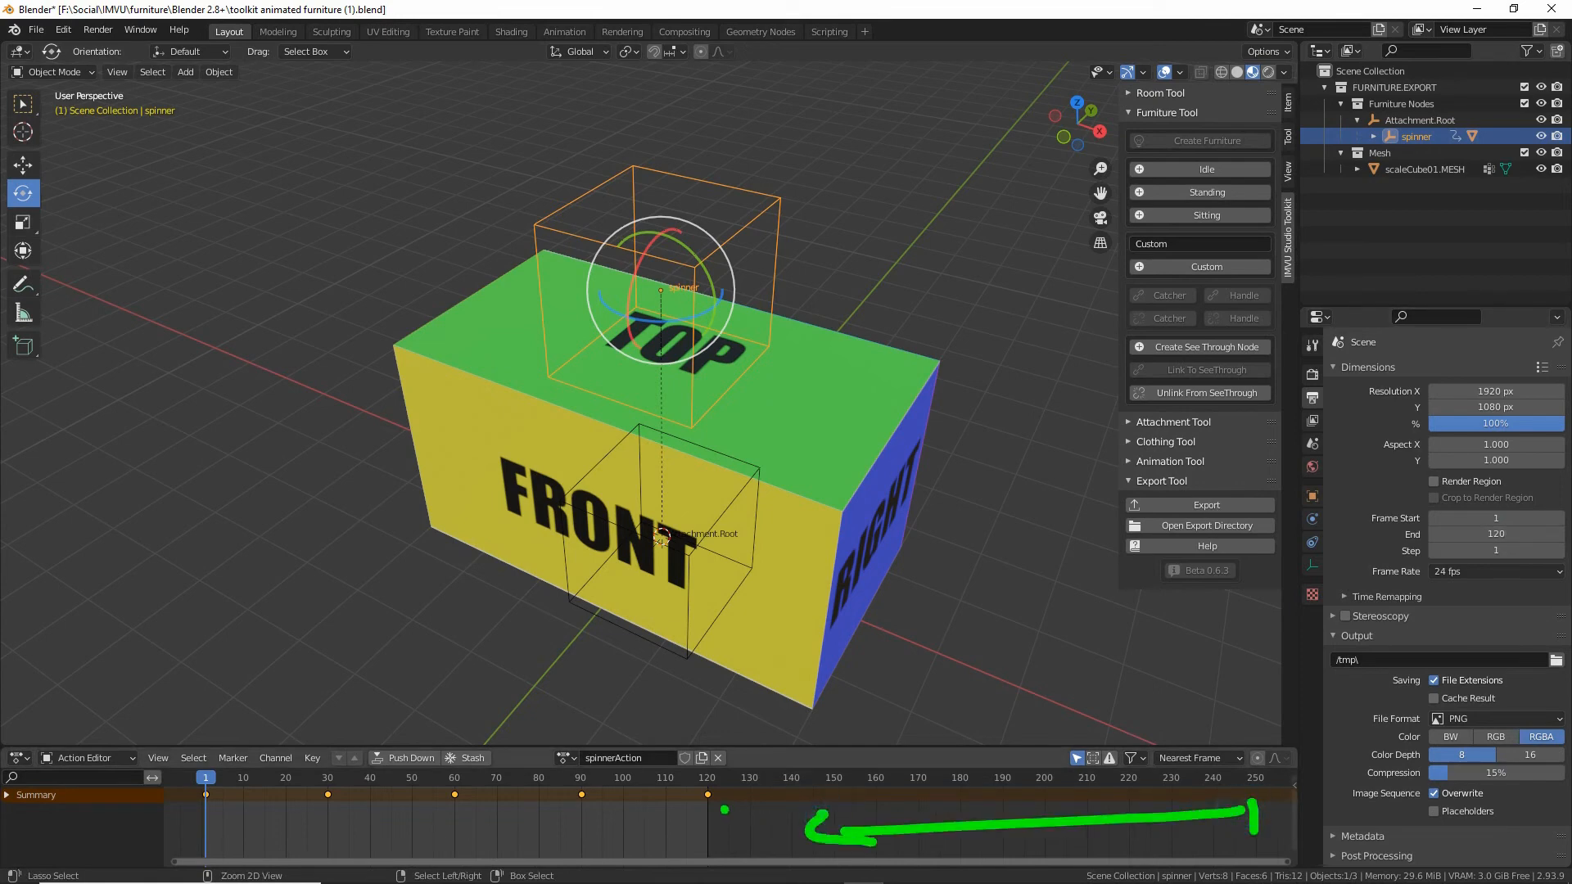
drag(715, 808, 715, 840)
key(Escape)
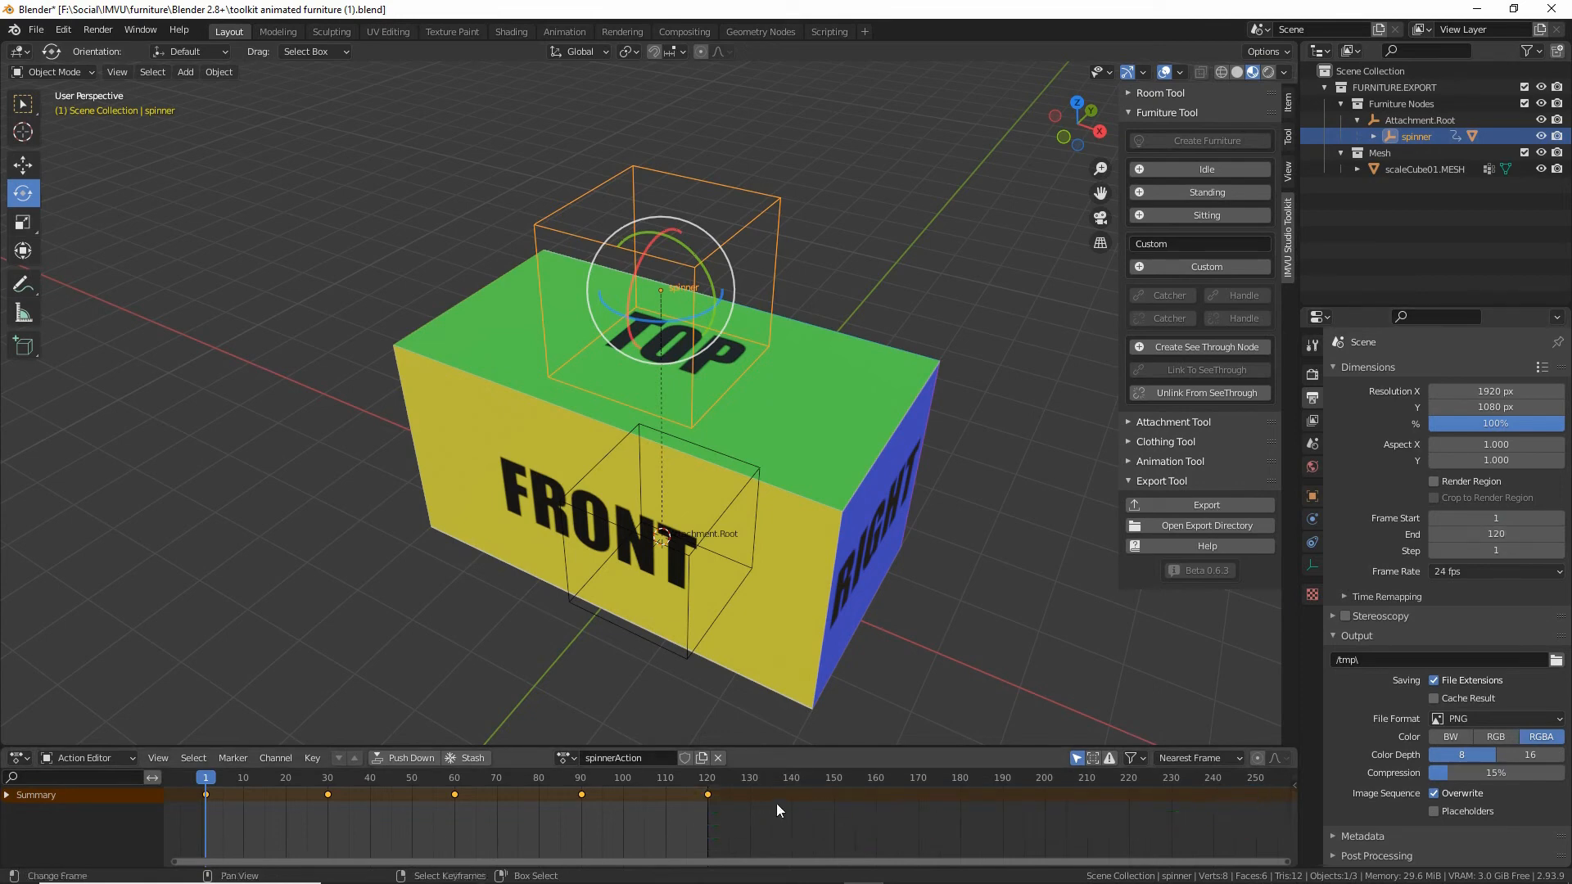
key(space)
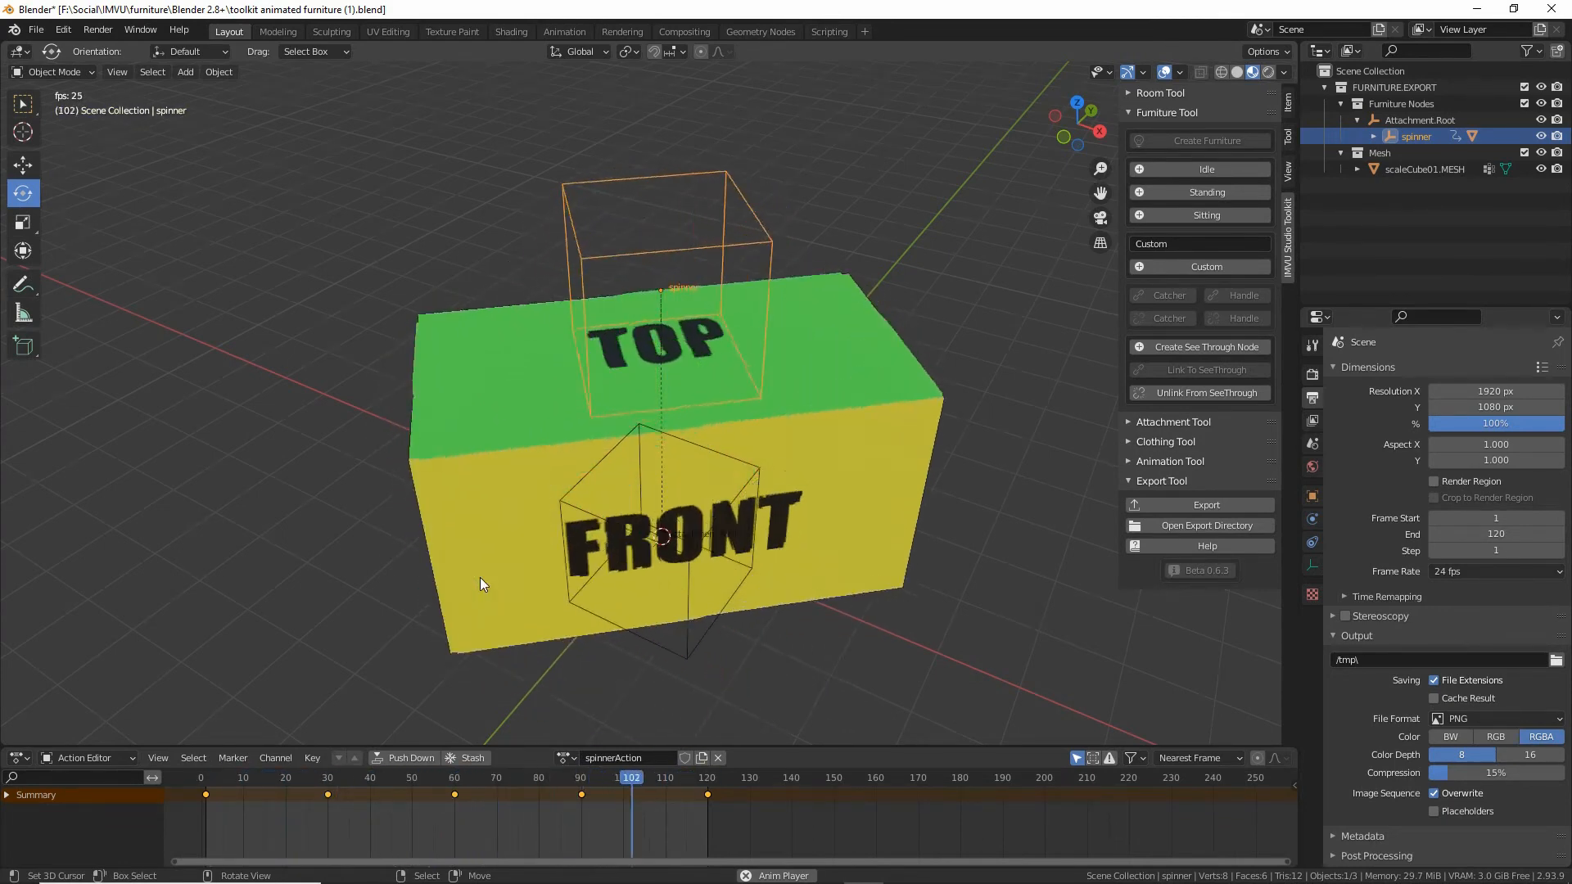
key(space)
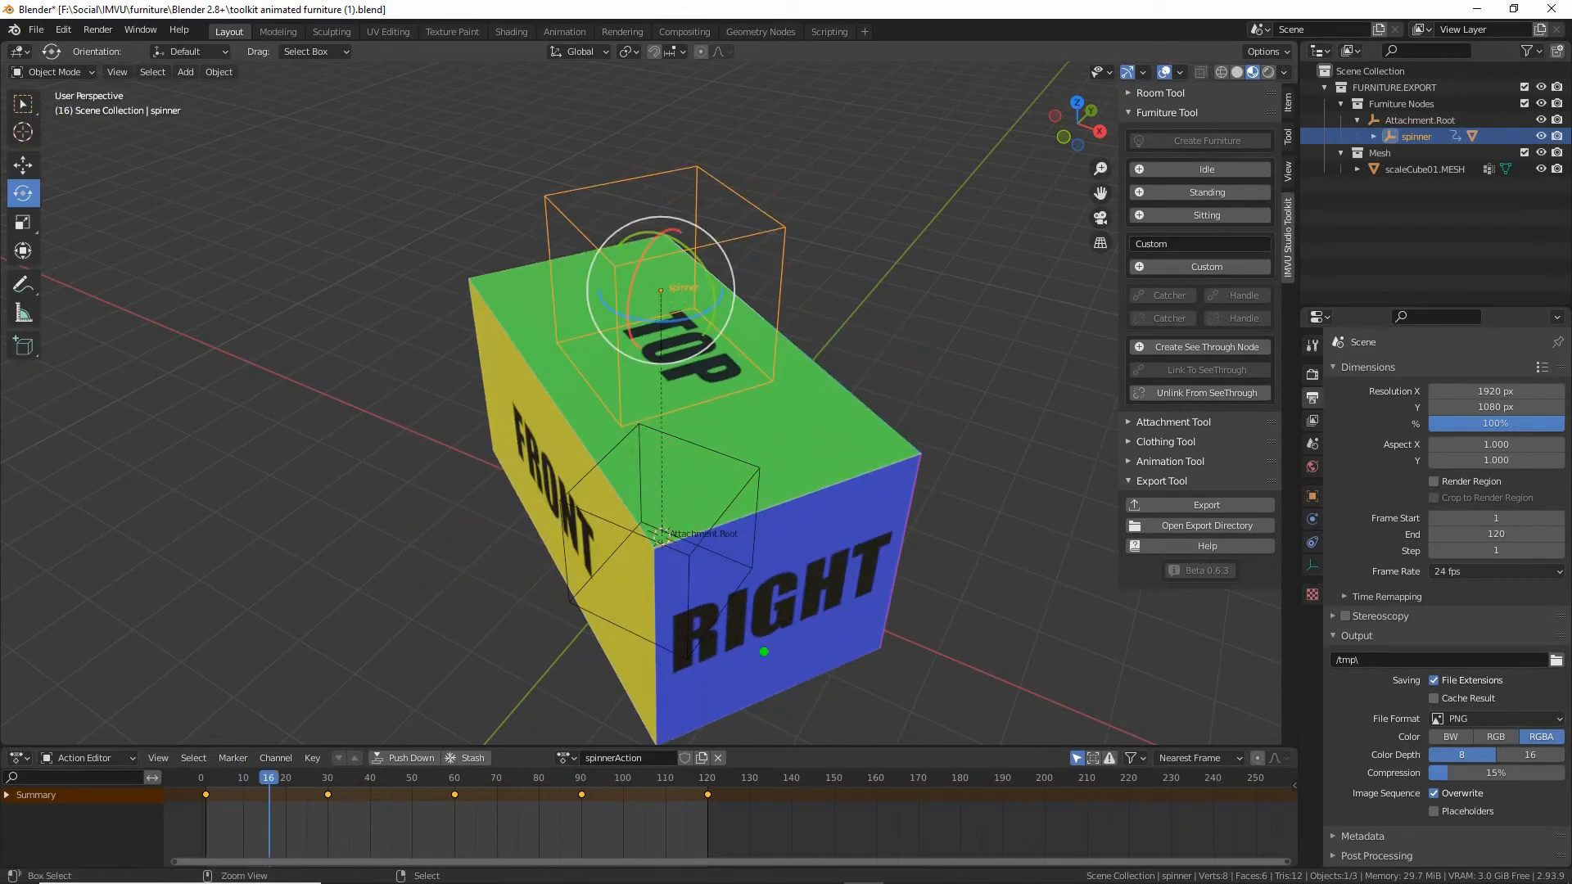
Change the scene's frame rate to 30 fps.
drag(1359, 587, 1555, 586)
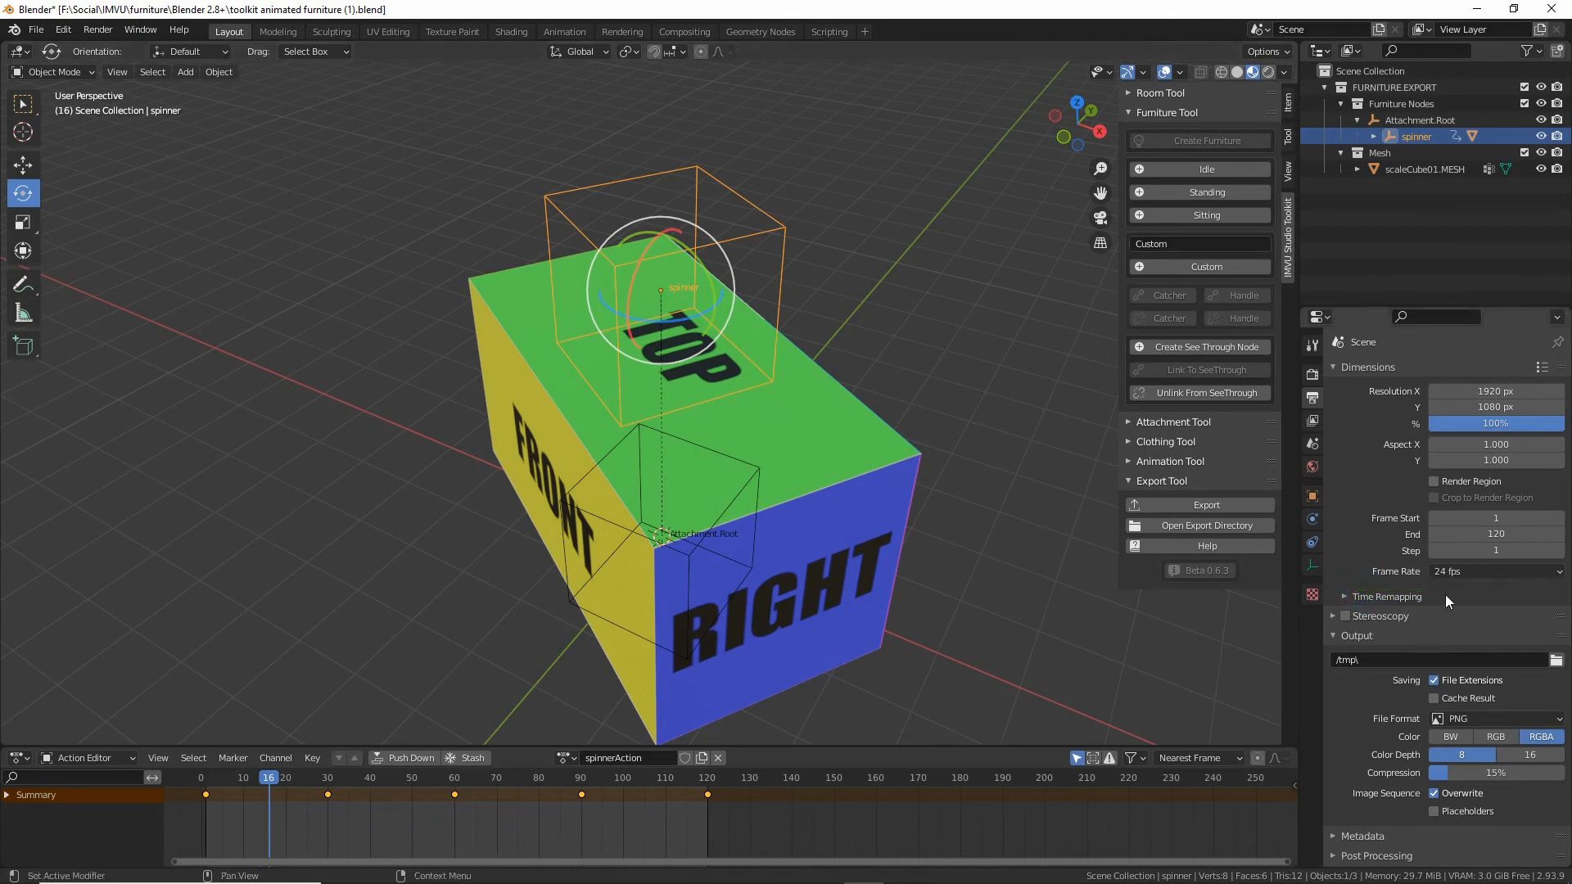
click(1452, 573)
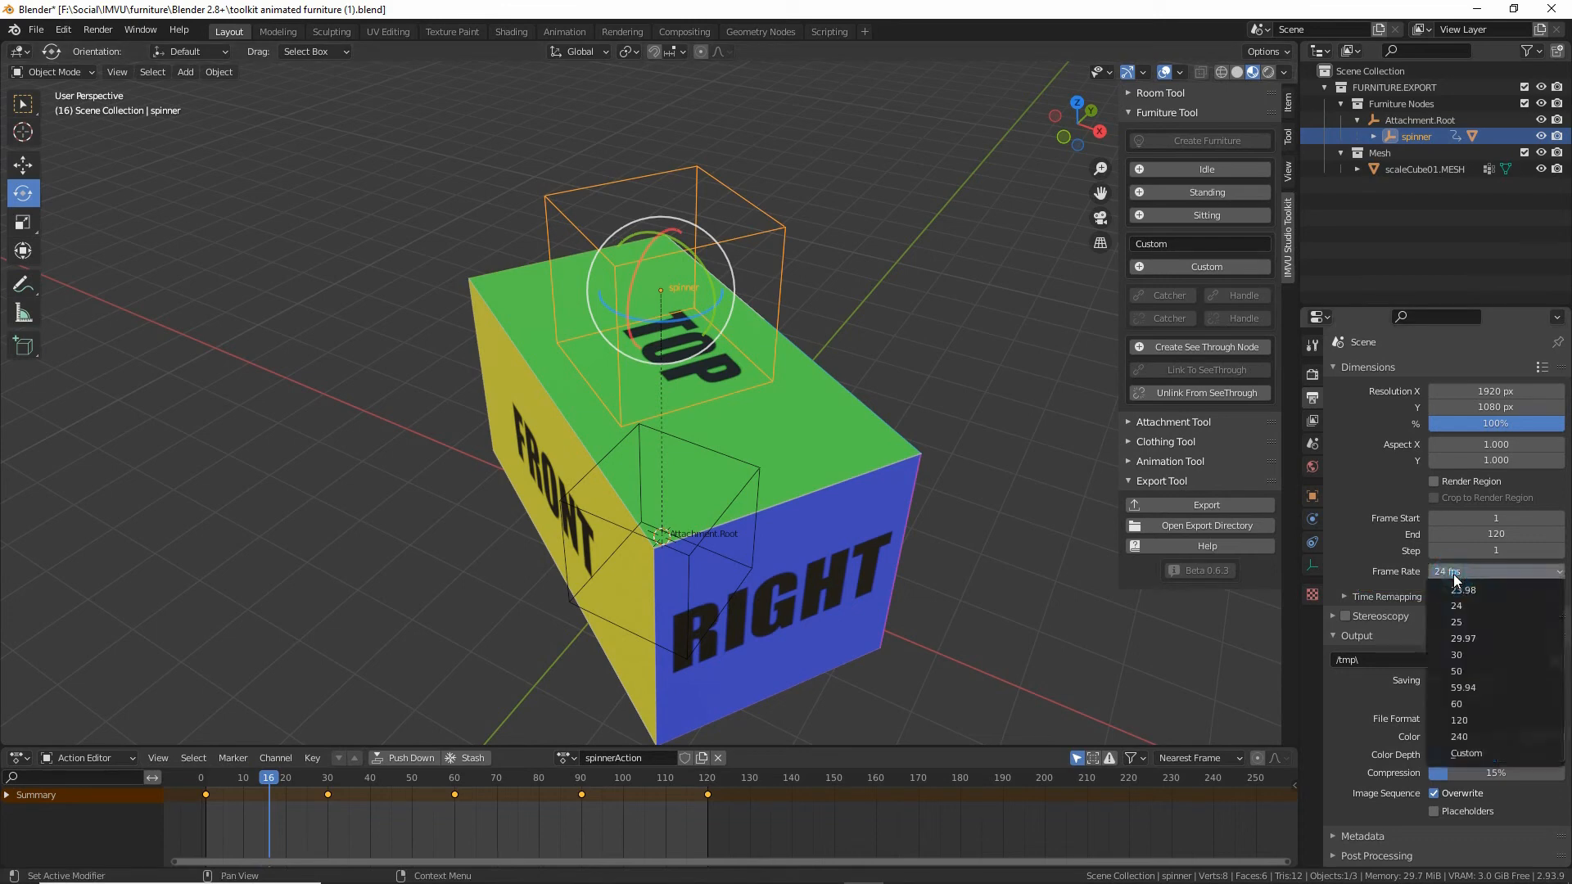
click(1468, 655)
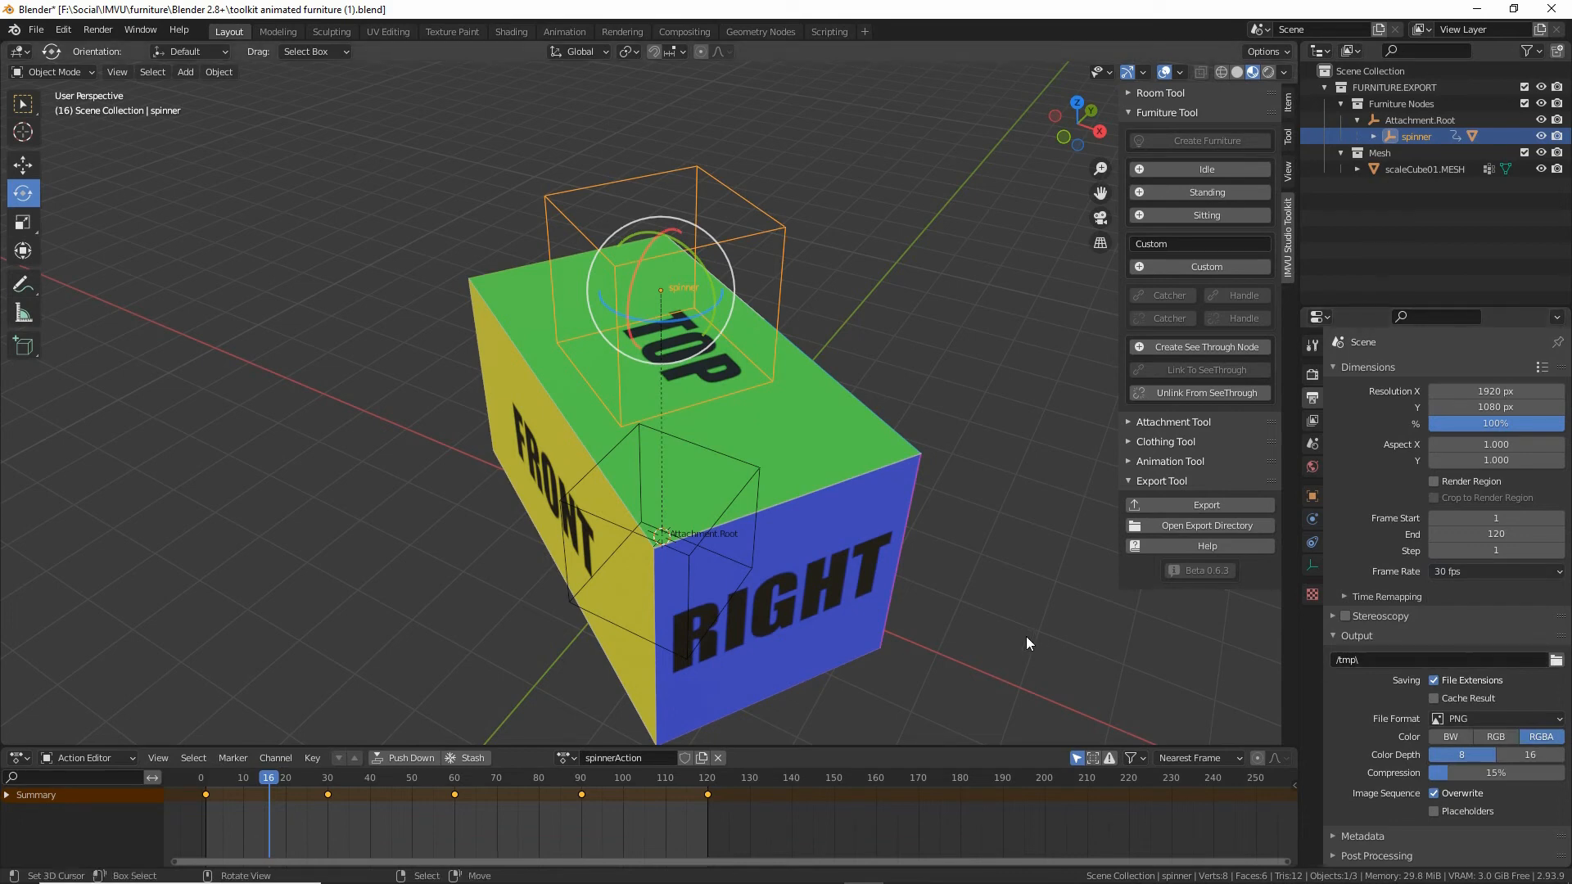
Play the animation at 30 fps to check the spinner's speed, and stop the playback.
key(space)
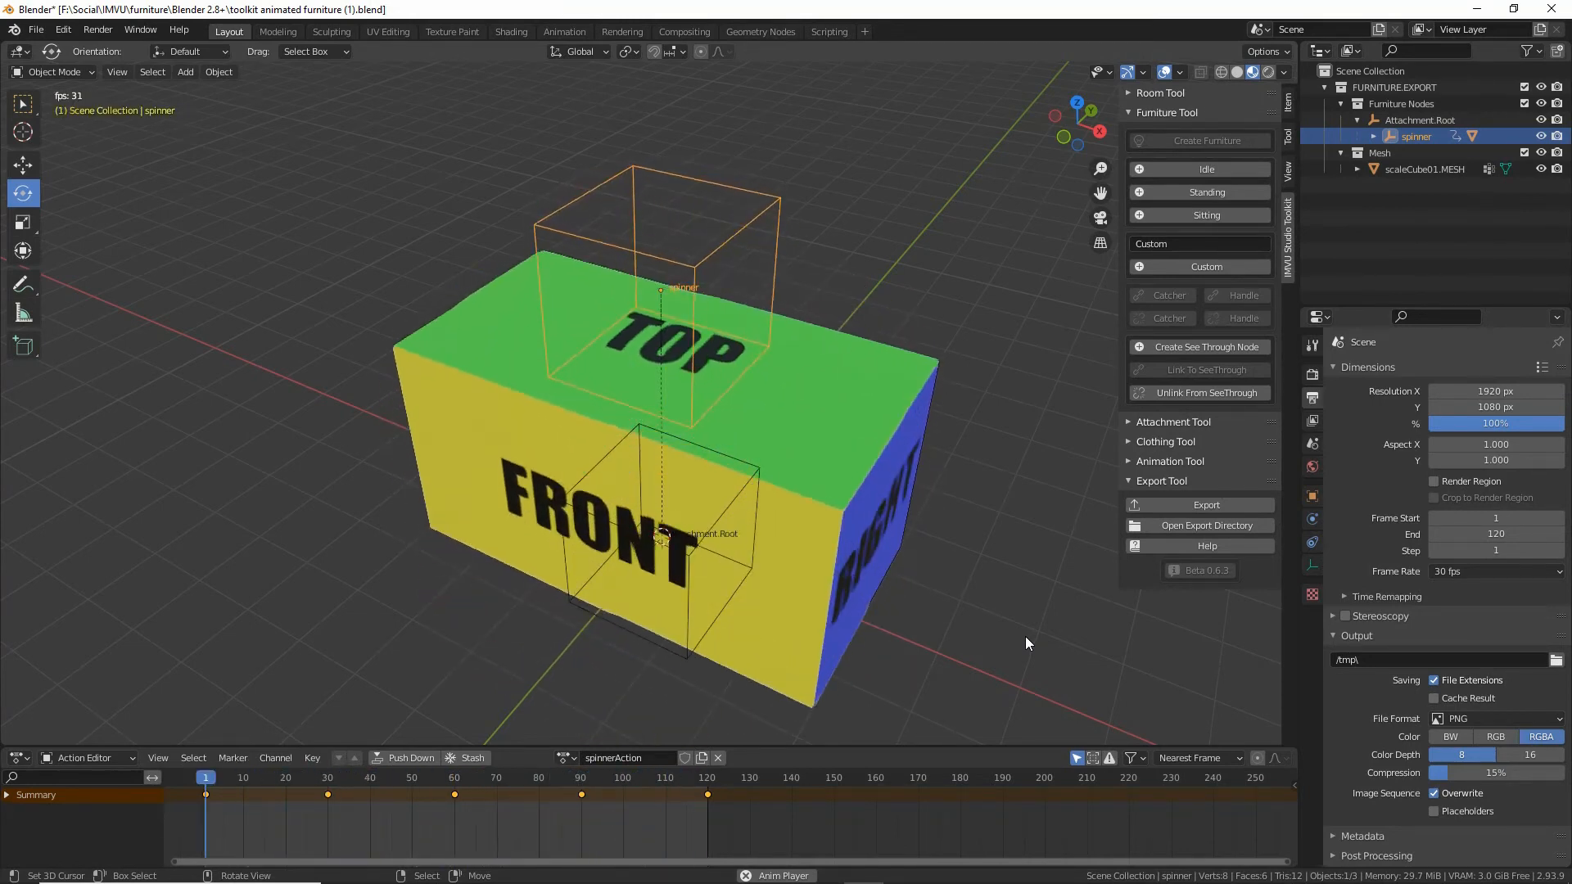
key(space)
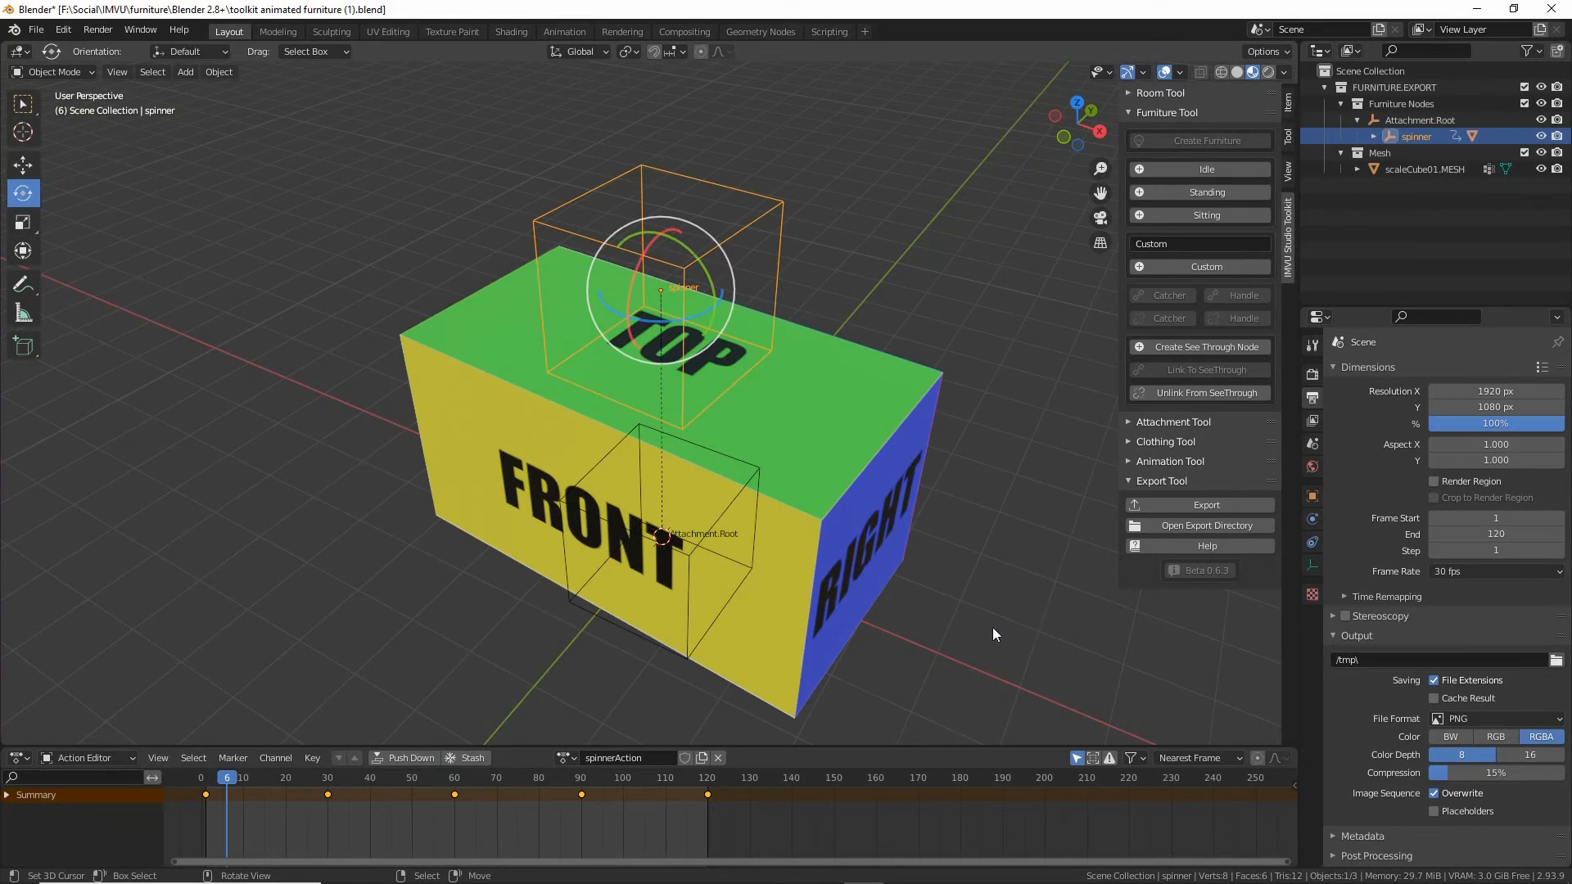
key(space)
key(space)
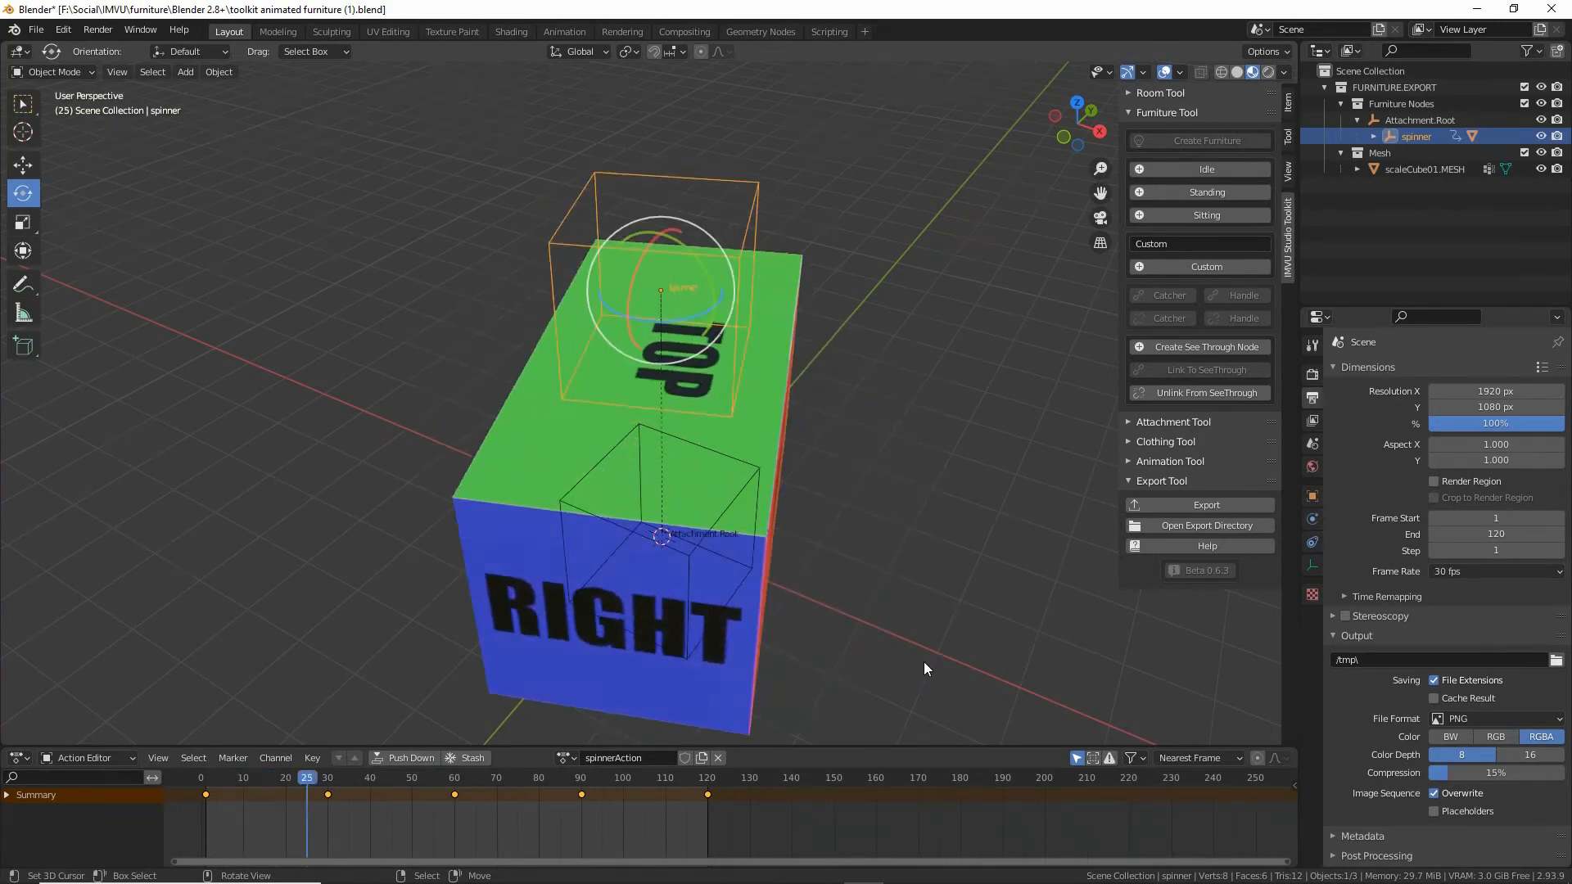
mouse_move(208, 794)
mouse_down()
mouse_move(218, 851)
mouse_move(204, 792)
mouse_up()
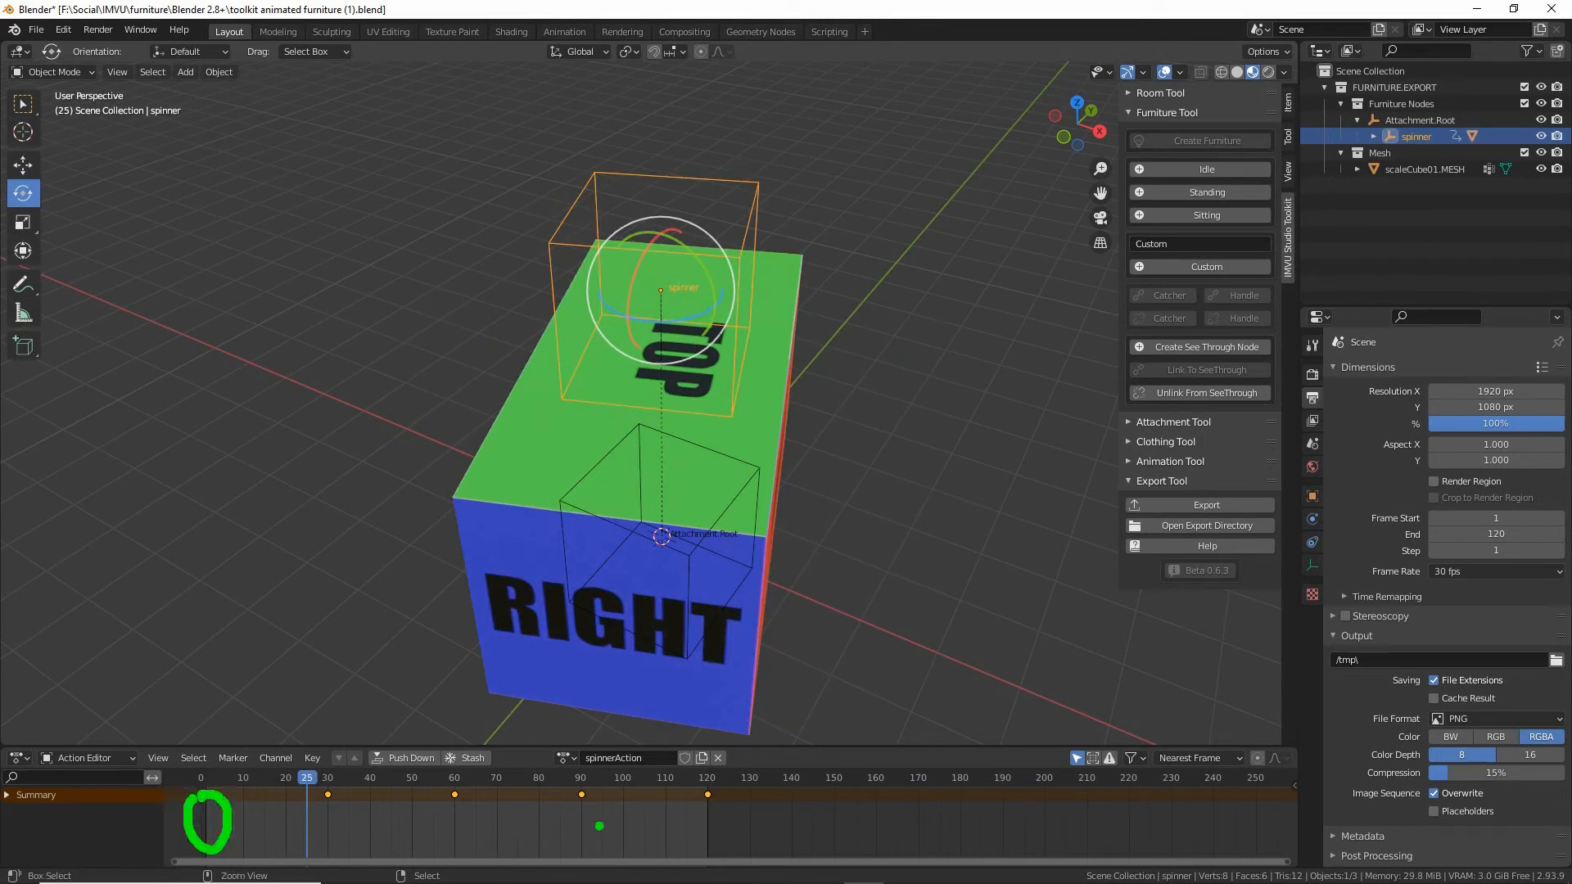
drag(695, 810, 689, 812)
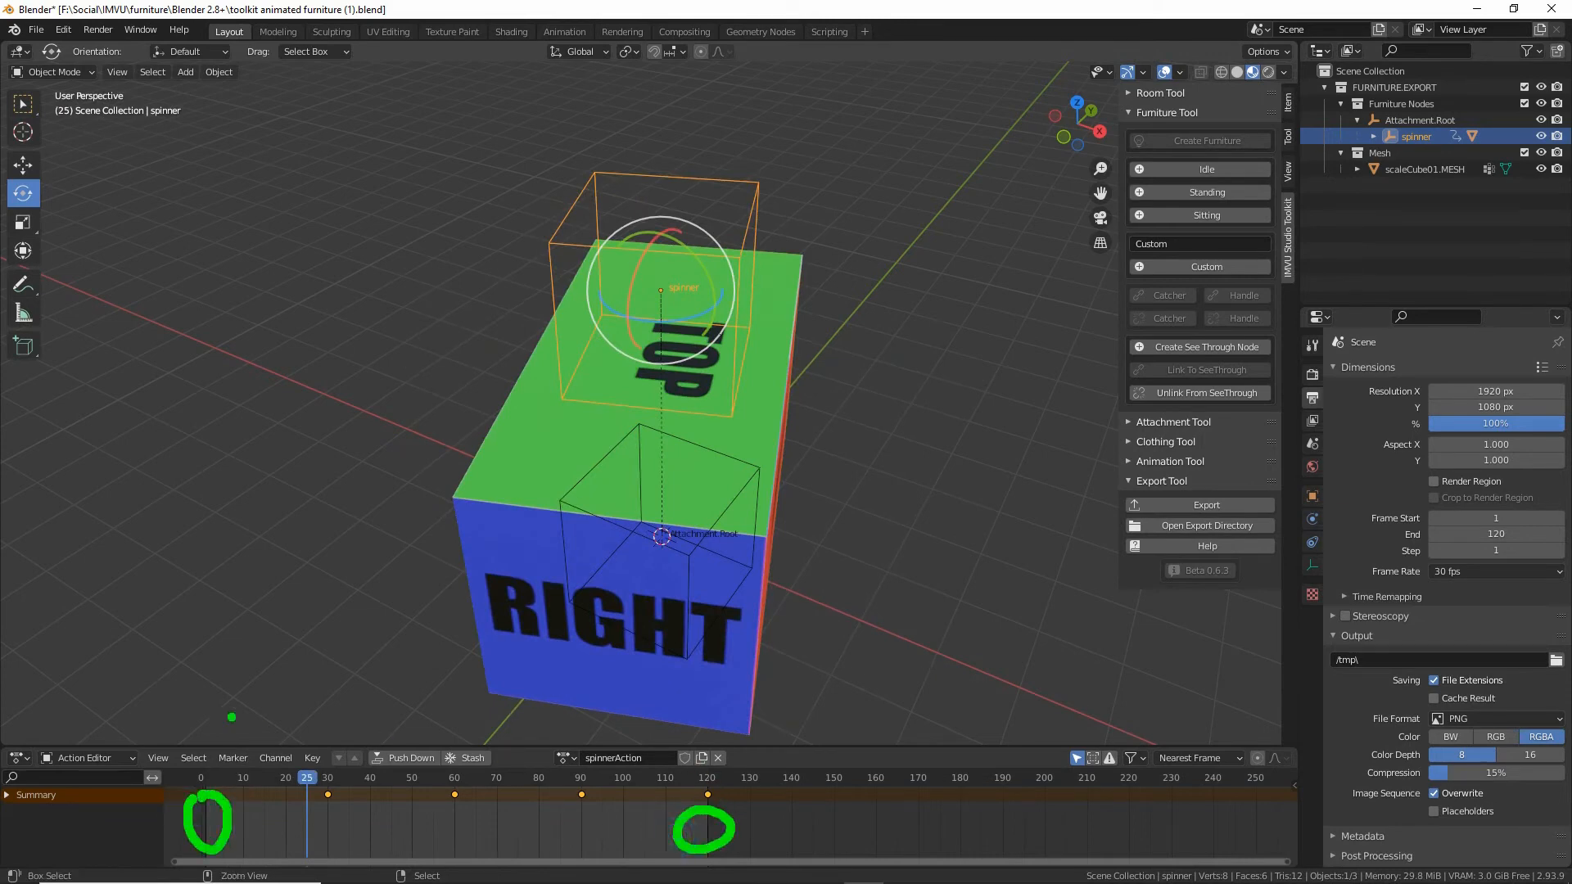
mouse_move(214, 770)
mouse_down()
mouse_move(442, 686)
mouse_move(706, 761)
mouse_up()
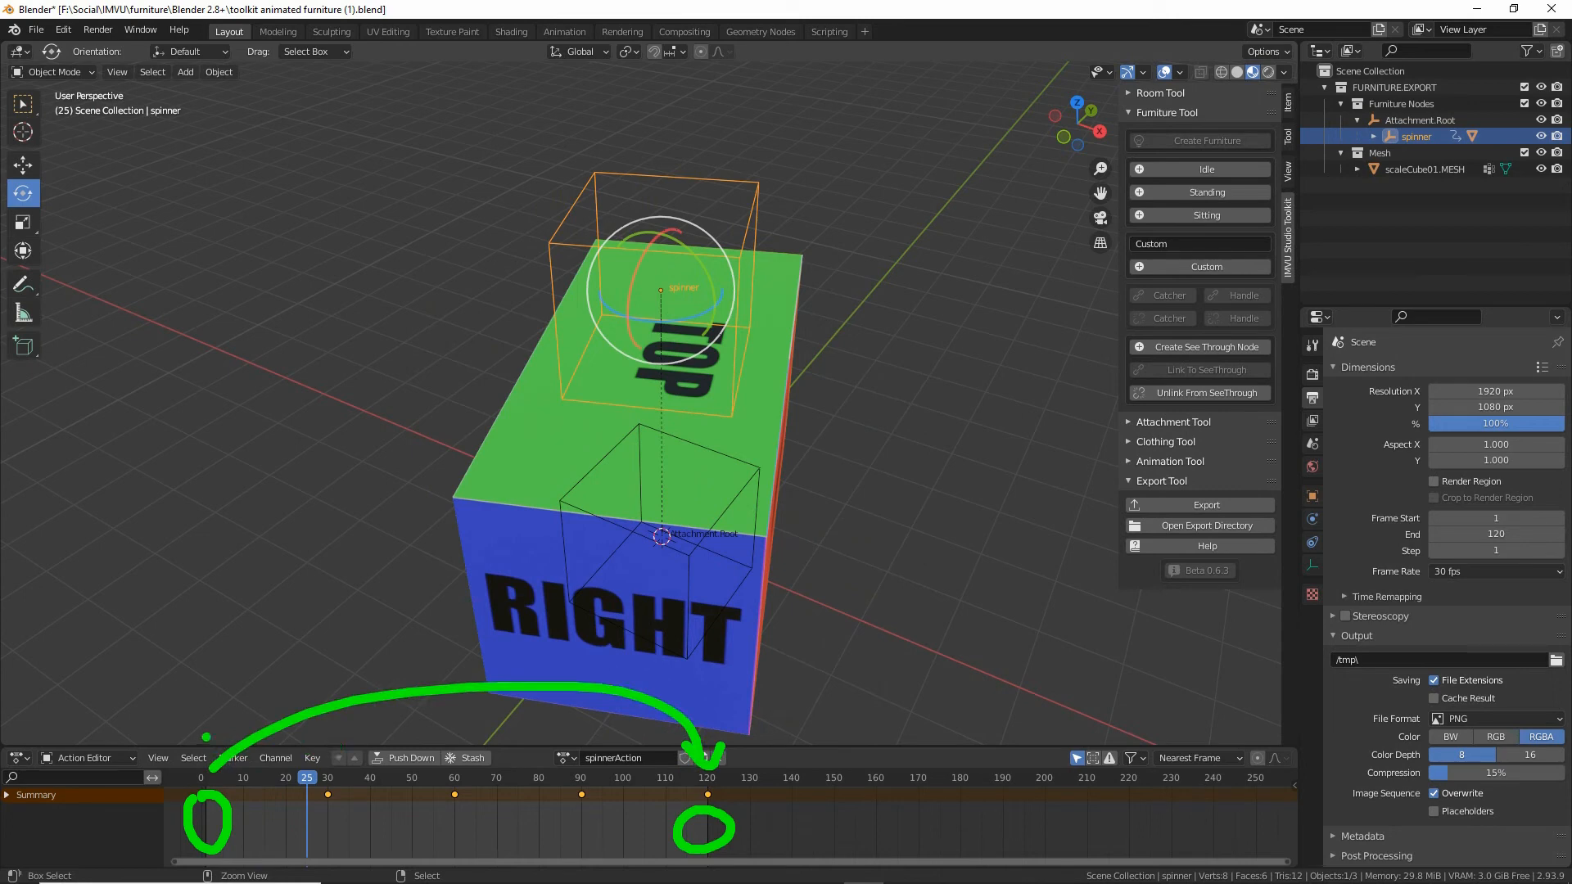
drag(206, 737, 250, 776)
mouse_move(669, 311)
mouse_down()
mouse_move(851, 365)
mouse_move(806, 544)
mouse_move(880, 524)
mouse_up()
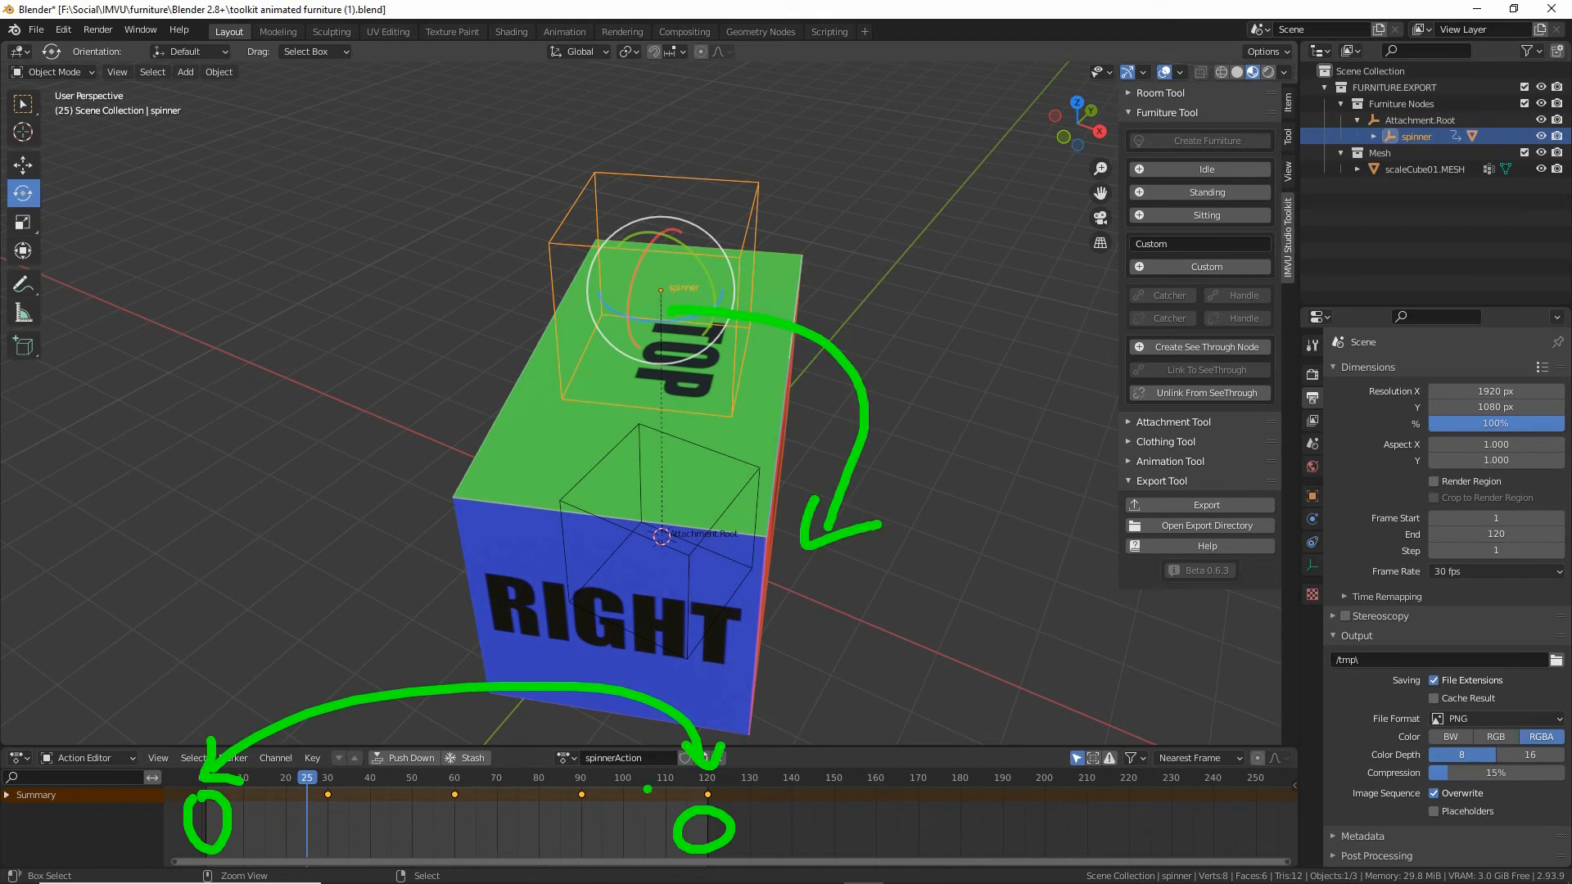
drag(582, 773, 620, 782)
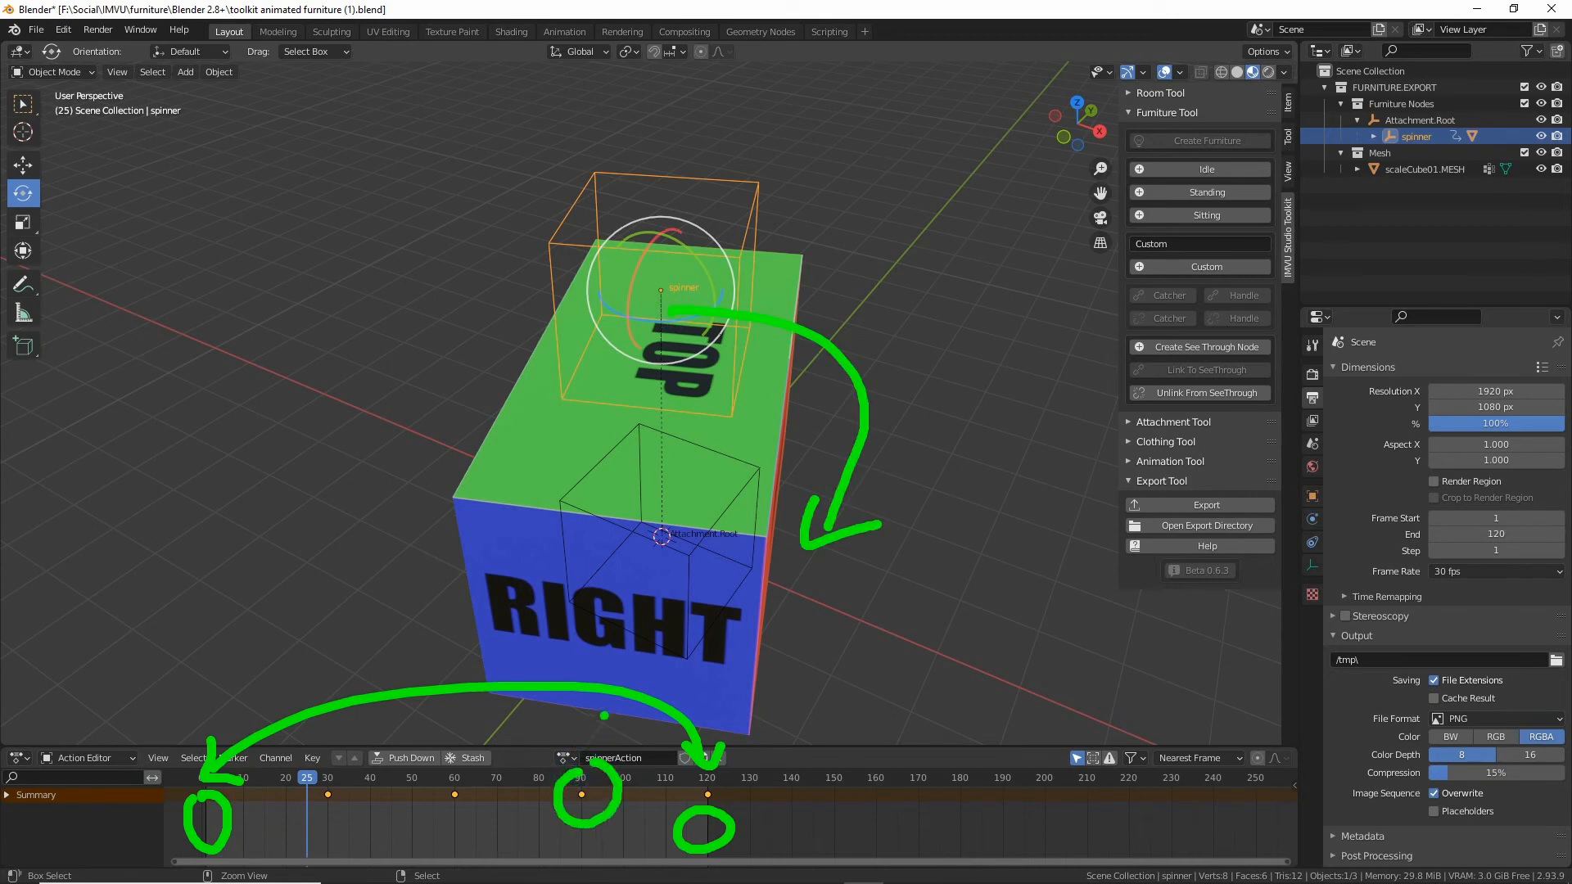
mouse_move(578, 728)
mouse_down()
mouse_move(609, 726)
mouse_move(673, 774)
mouse_up()
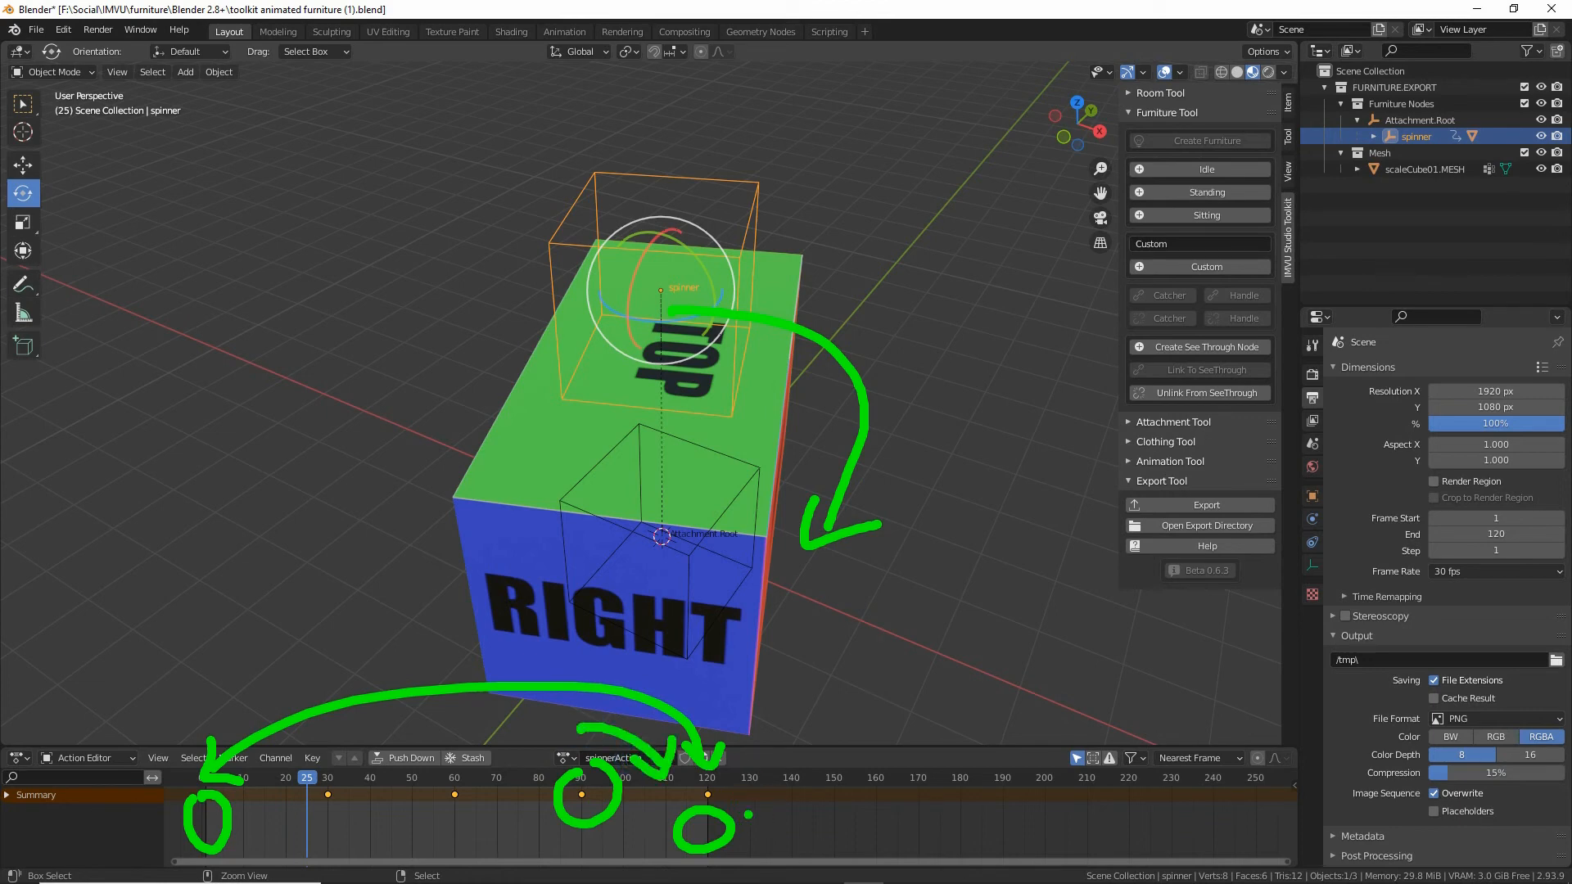
mouse_move(759, 818)
mouse_down()
mouse_move(176, 671)
mouse_move(168, 706)
mouse_up()
mouse_move(154, 653)
mouse_down()
mouse_move(161, 692)
mouse_move(214, 673)
mouse_up()
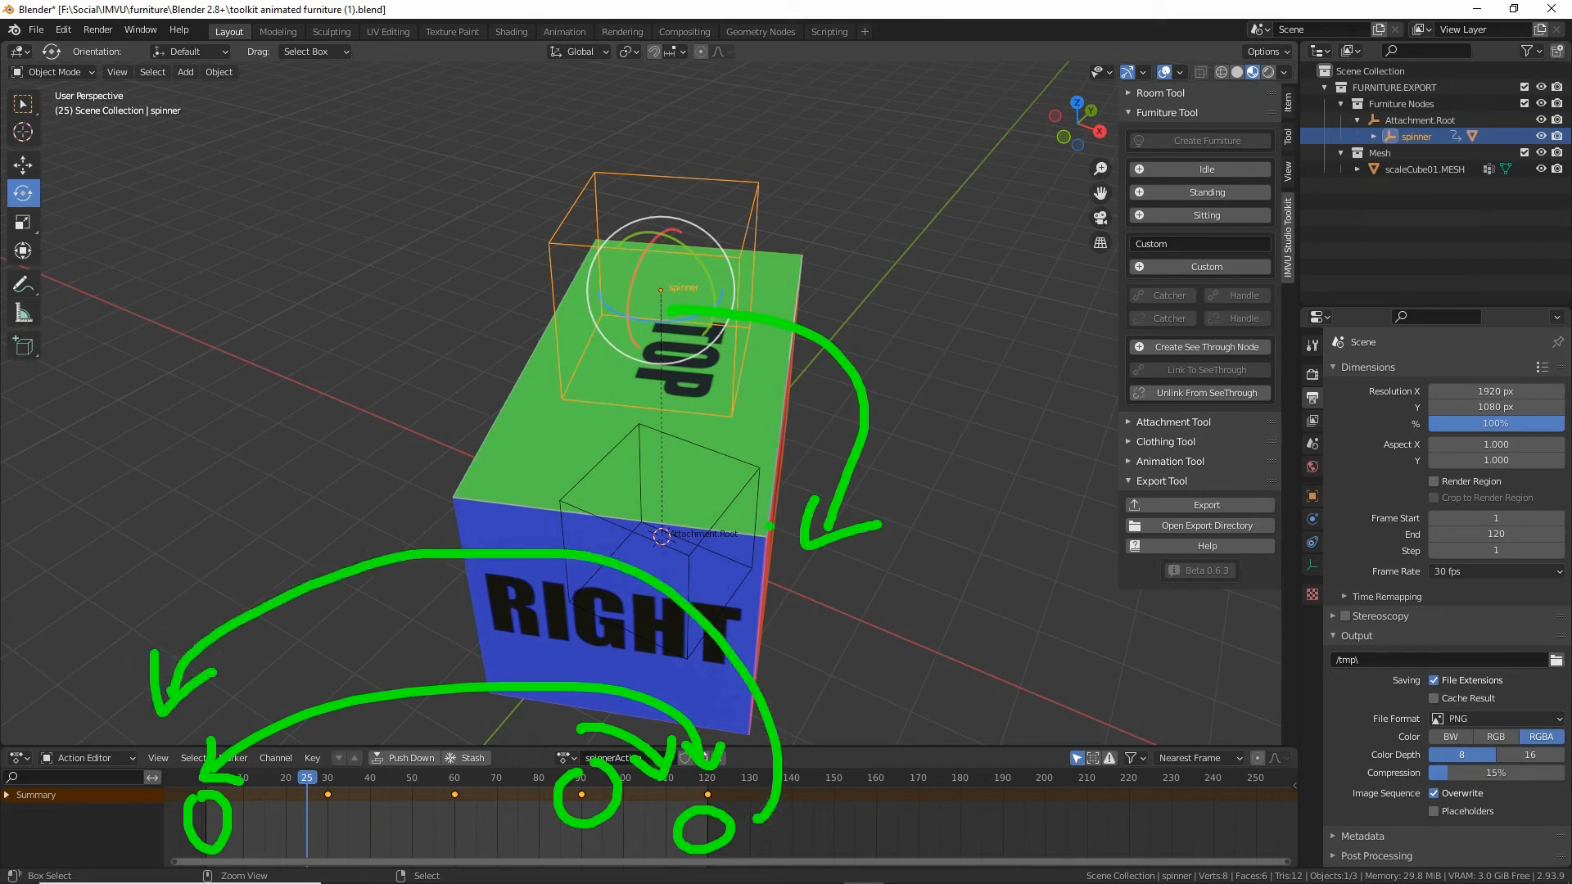
key(Escape)
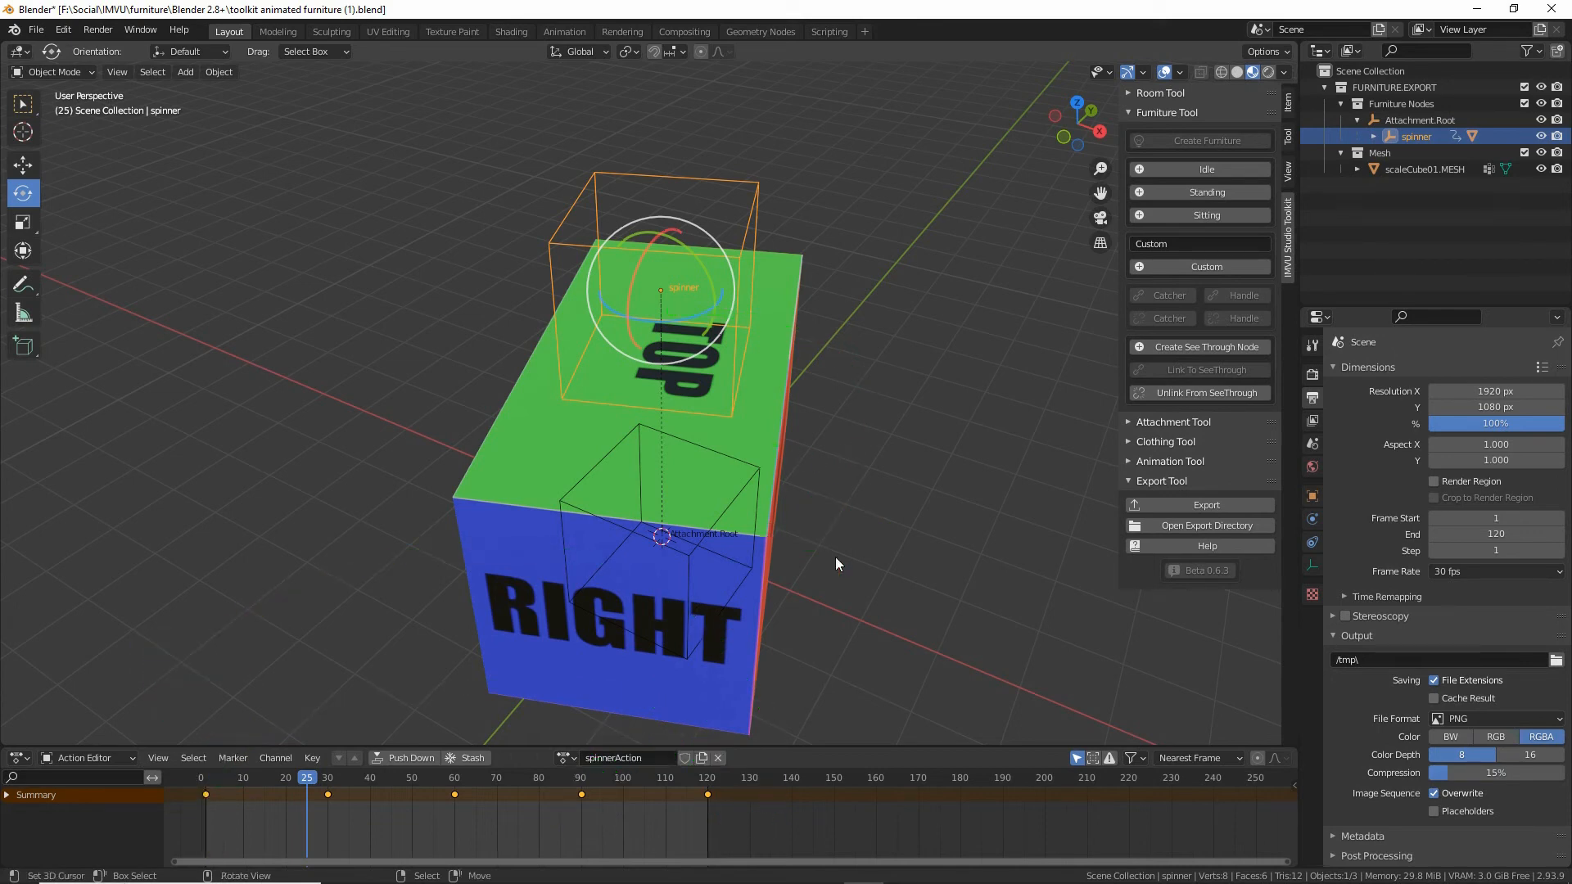
Play the looping animation to examine how the spinner's rotation eases between its keyframes, and stop the playback.
key(space)
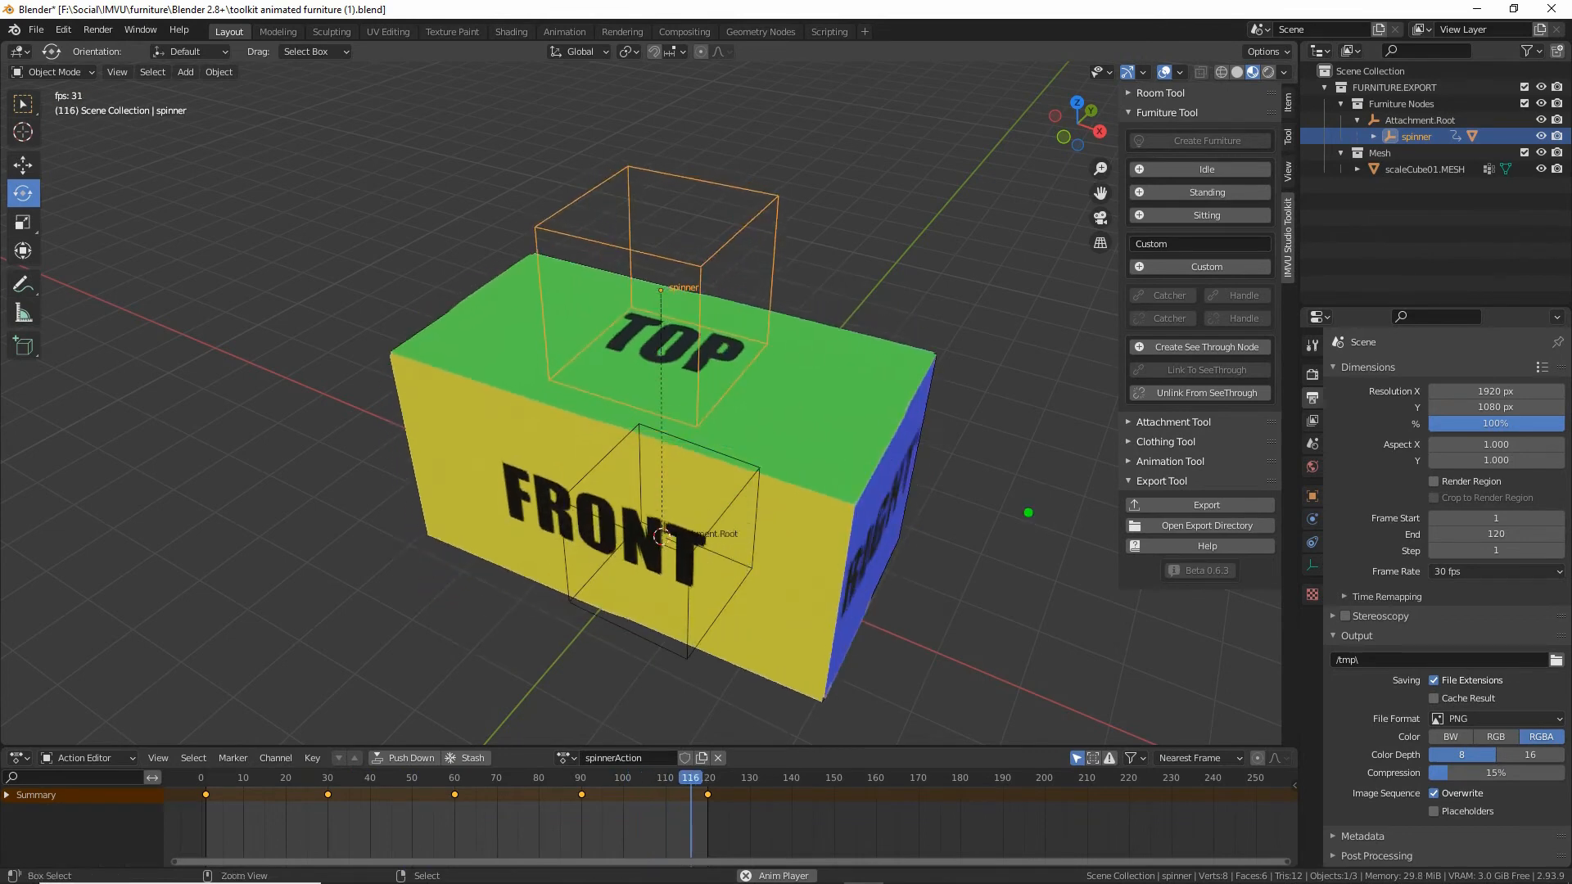
mouse_move(600, 826)
mouse_down()
mouse_move(676, 811)
mouse_move(597, 814)
mouse_up()
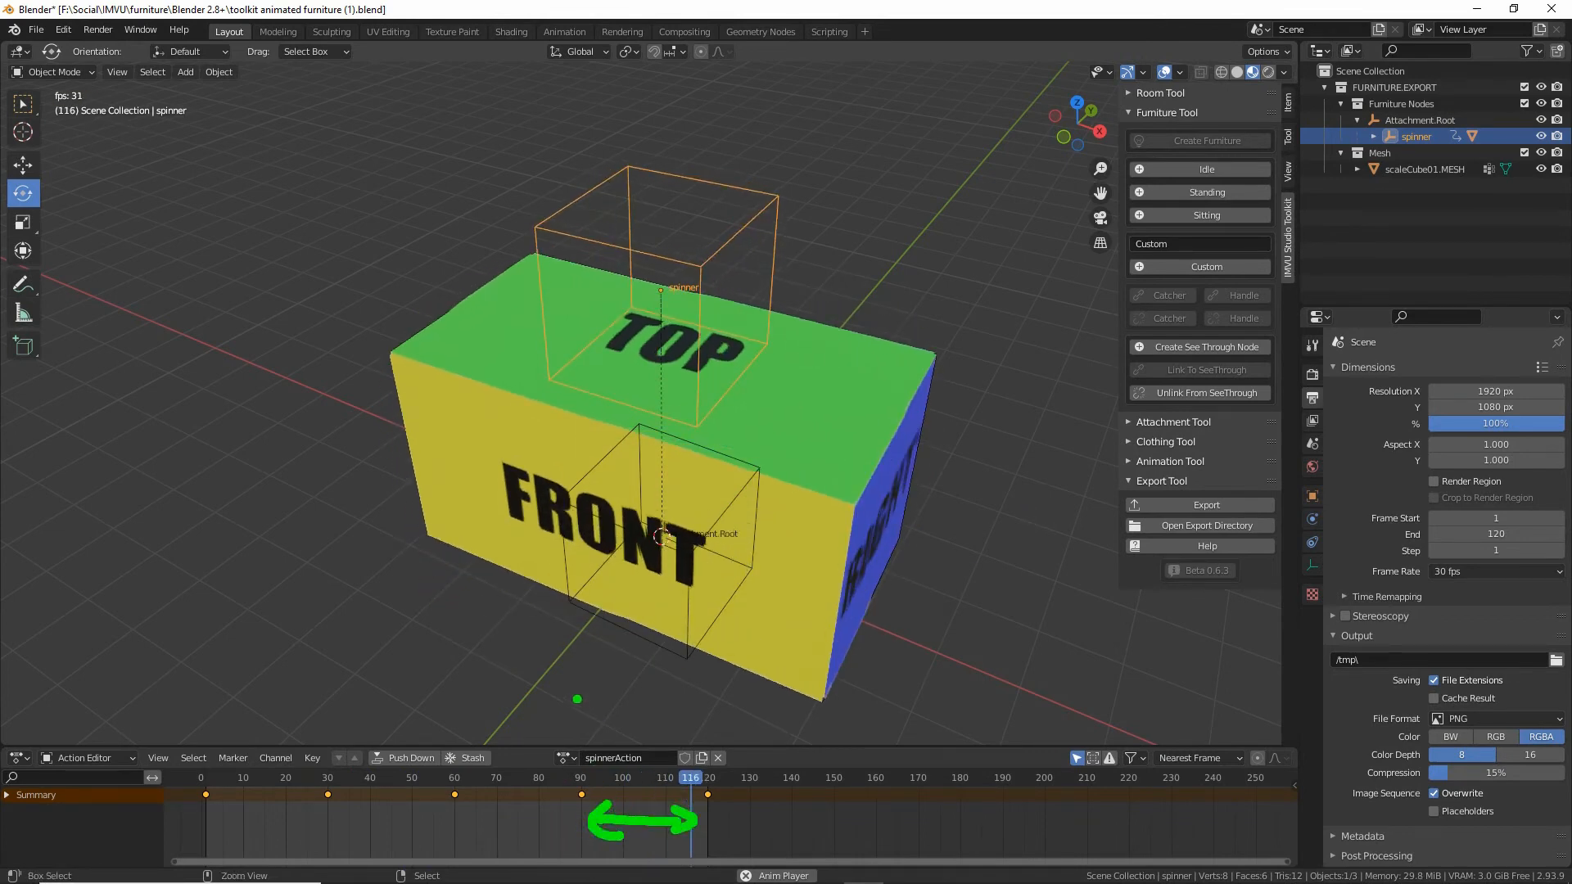
drag(577, 697, 577, 741)
drag(703, 690, 702, 745)
mouse_move(610, 719)
mouse_down()
mouse_move(690, 714)
mouse_move(618, 727)
mouse_up()
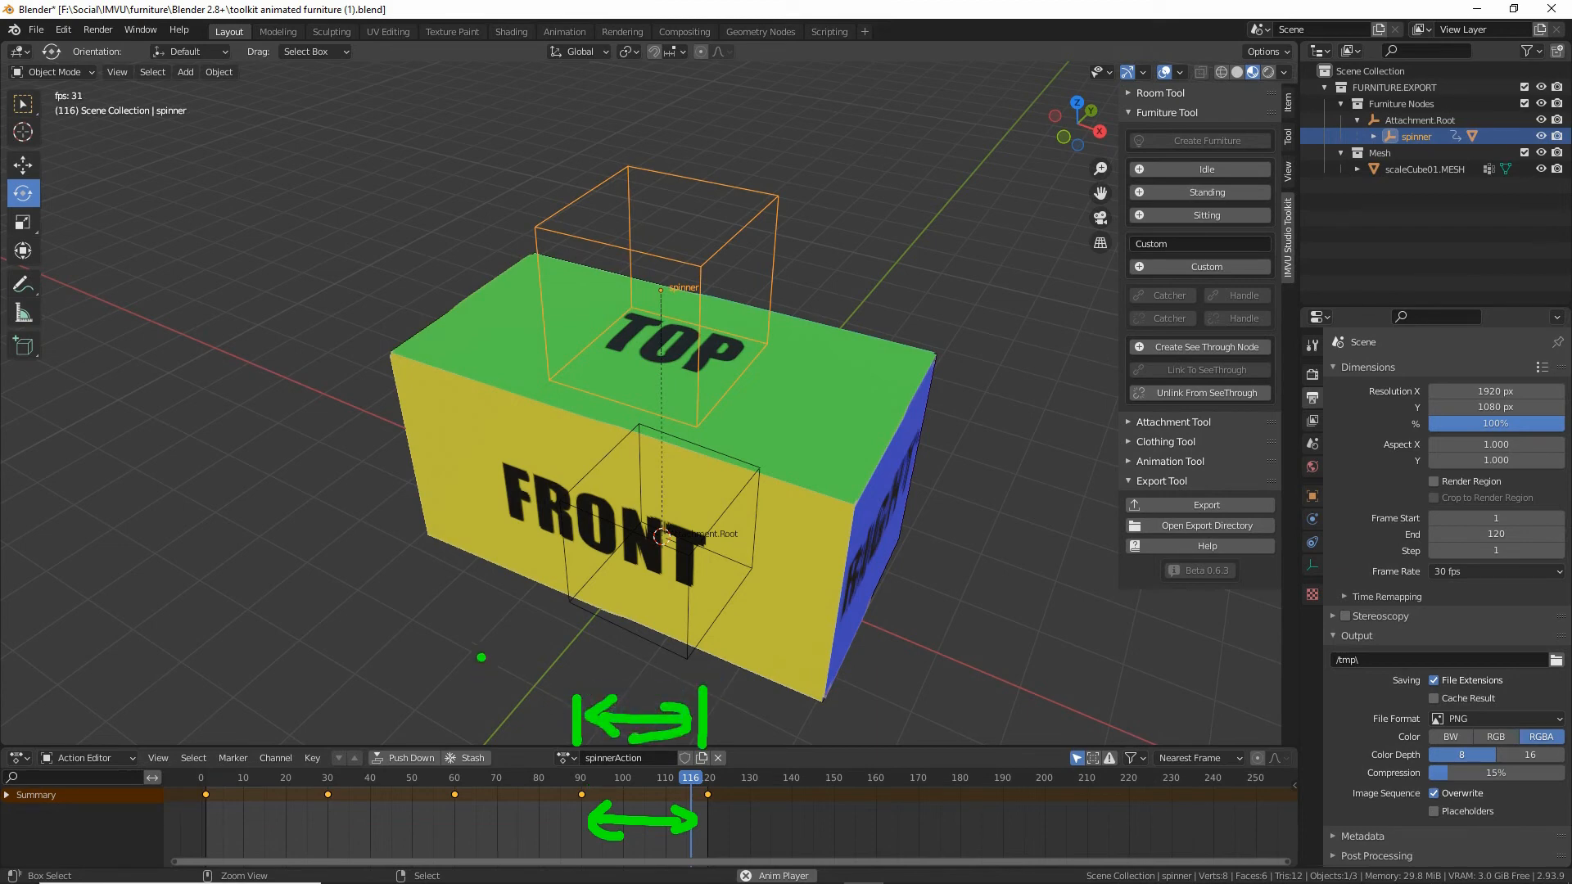
mouse_move(394, 686)
mouse_down()
mouse_move(467, 696)
mouse_move(597, 528)
mouse_up()
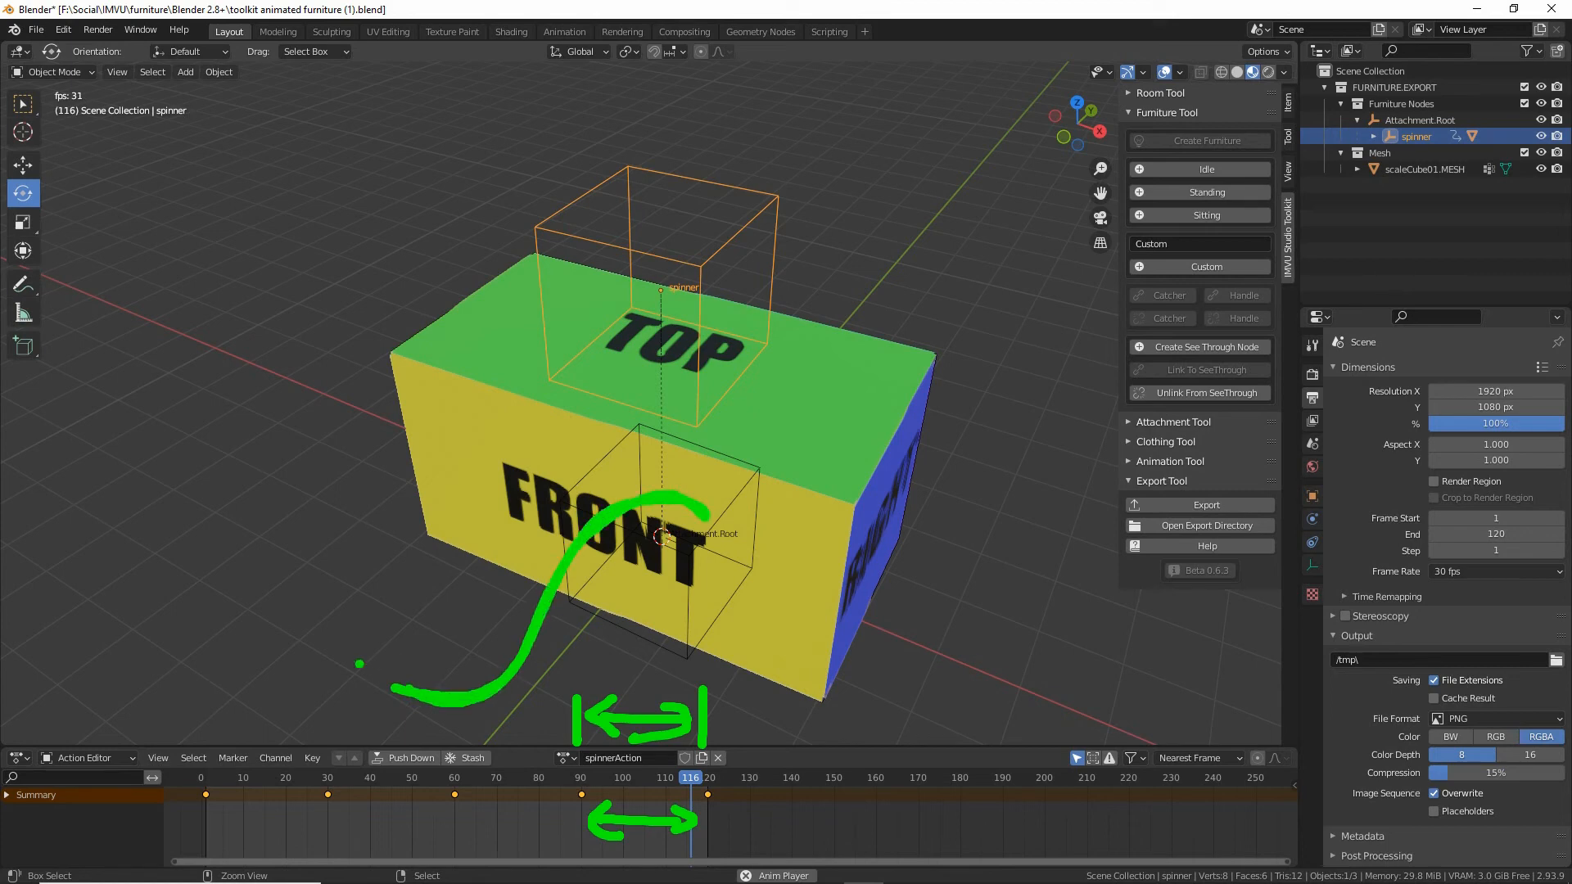
drag(249, 690, 509, 447)
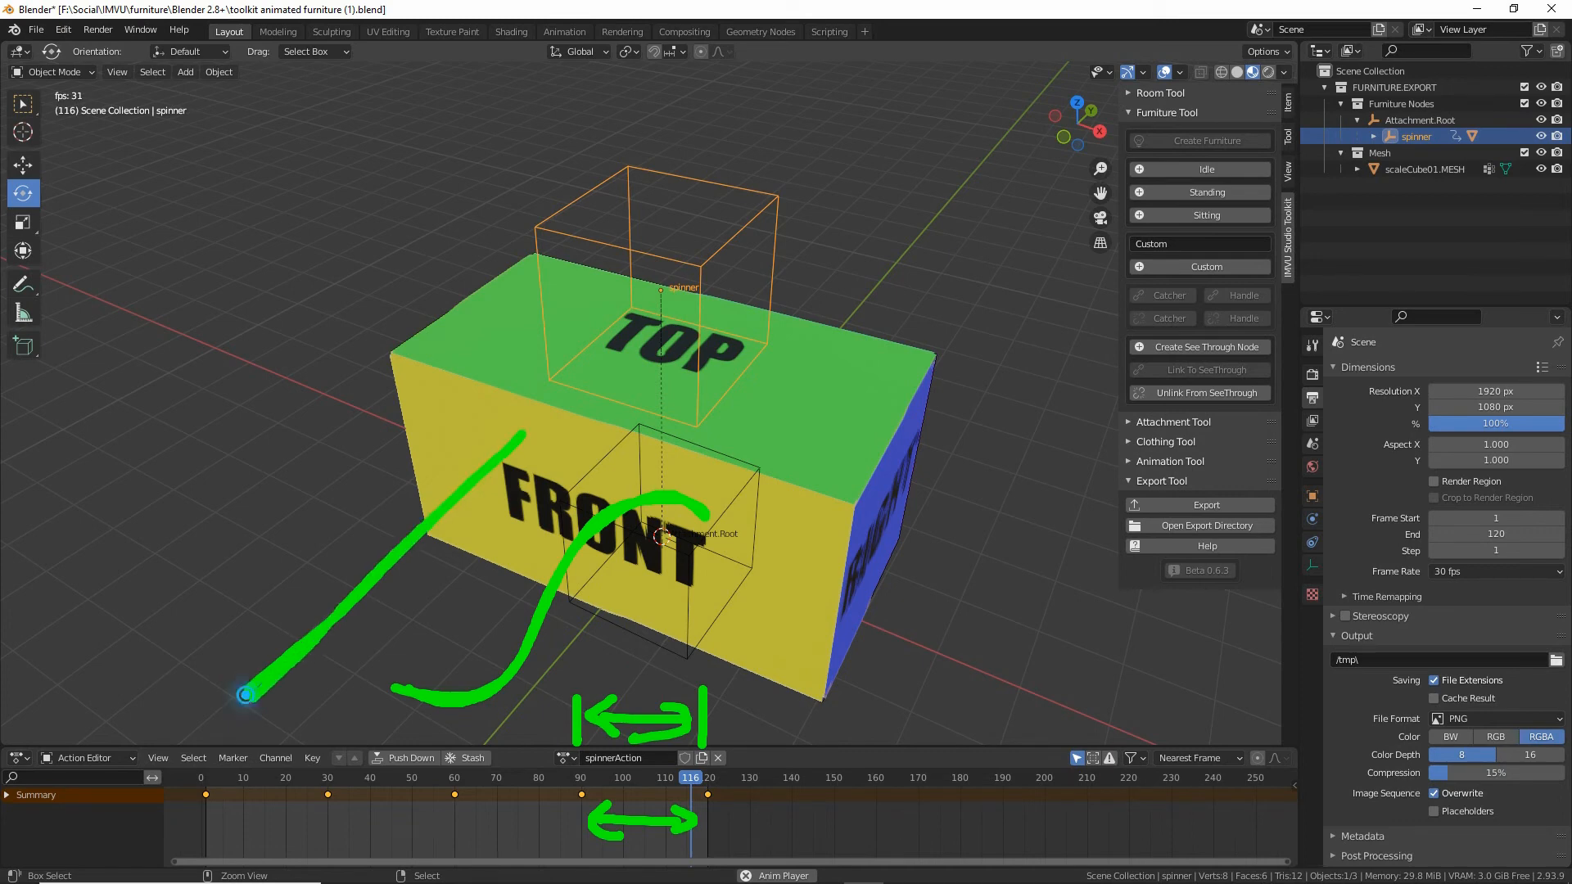
drag(455, 516, 360, 601)
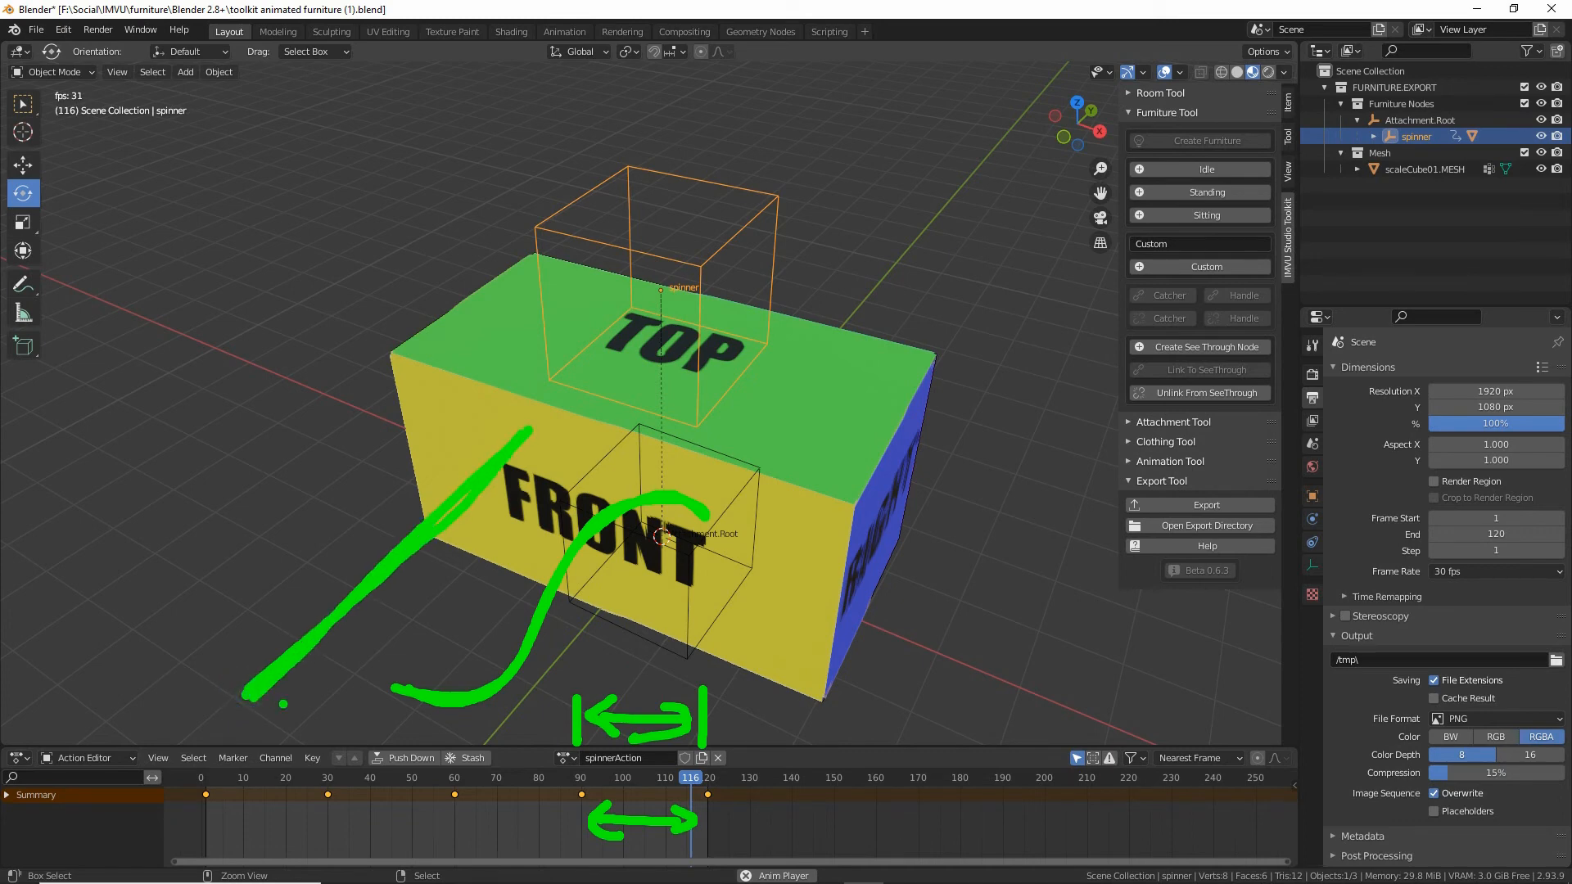
mouse_move(222, 806)
mouse_down()
mouse_move(309, 804)
mouse_move(303, 819)
mouse_move(436, 791)
mouse_up()
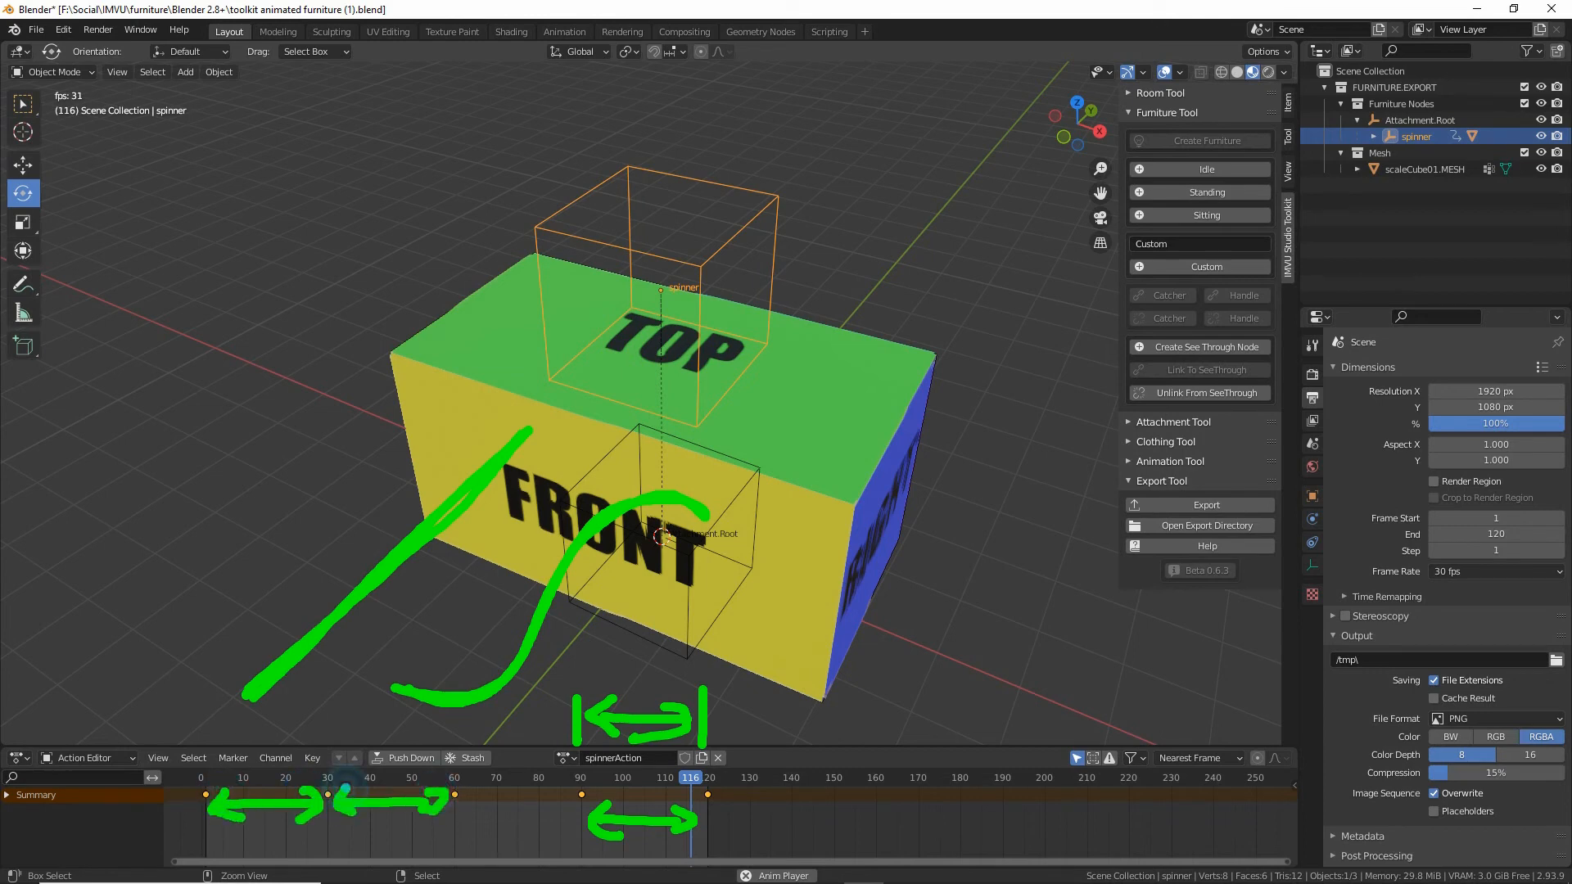
drag(328, 724, 328, 767)
drag(442, 766, 442, 724)
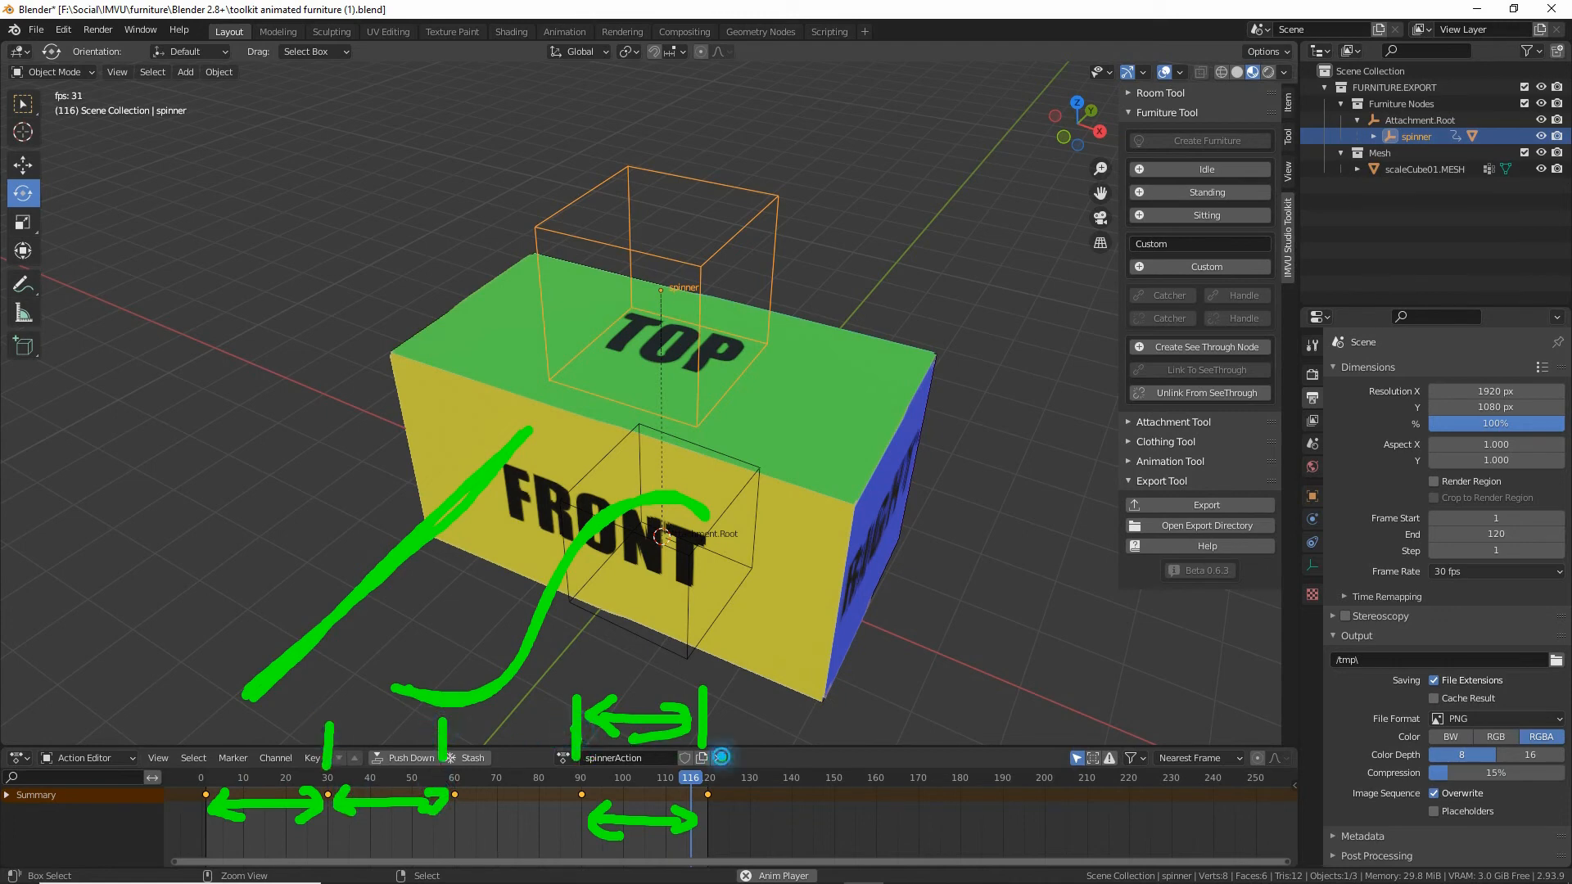
mouse_move(721, 757)
mouse_down()
mouse_move(846, 757)
mouse_move(835, 771)
mouse_up()
drag(738, 772, 738, 772)
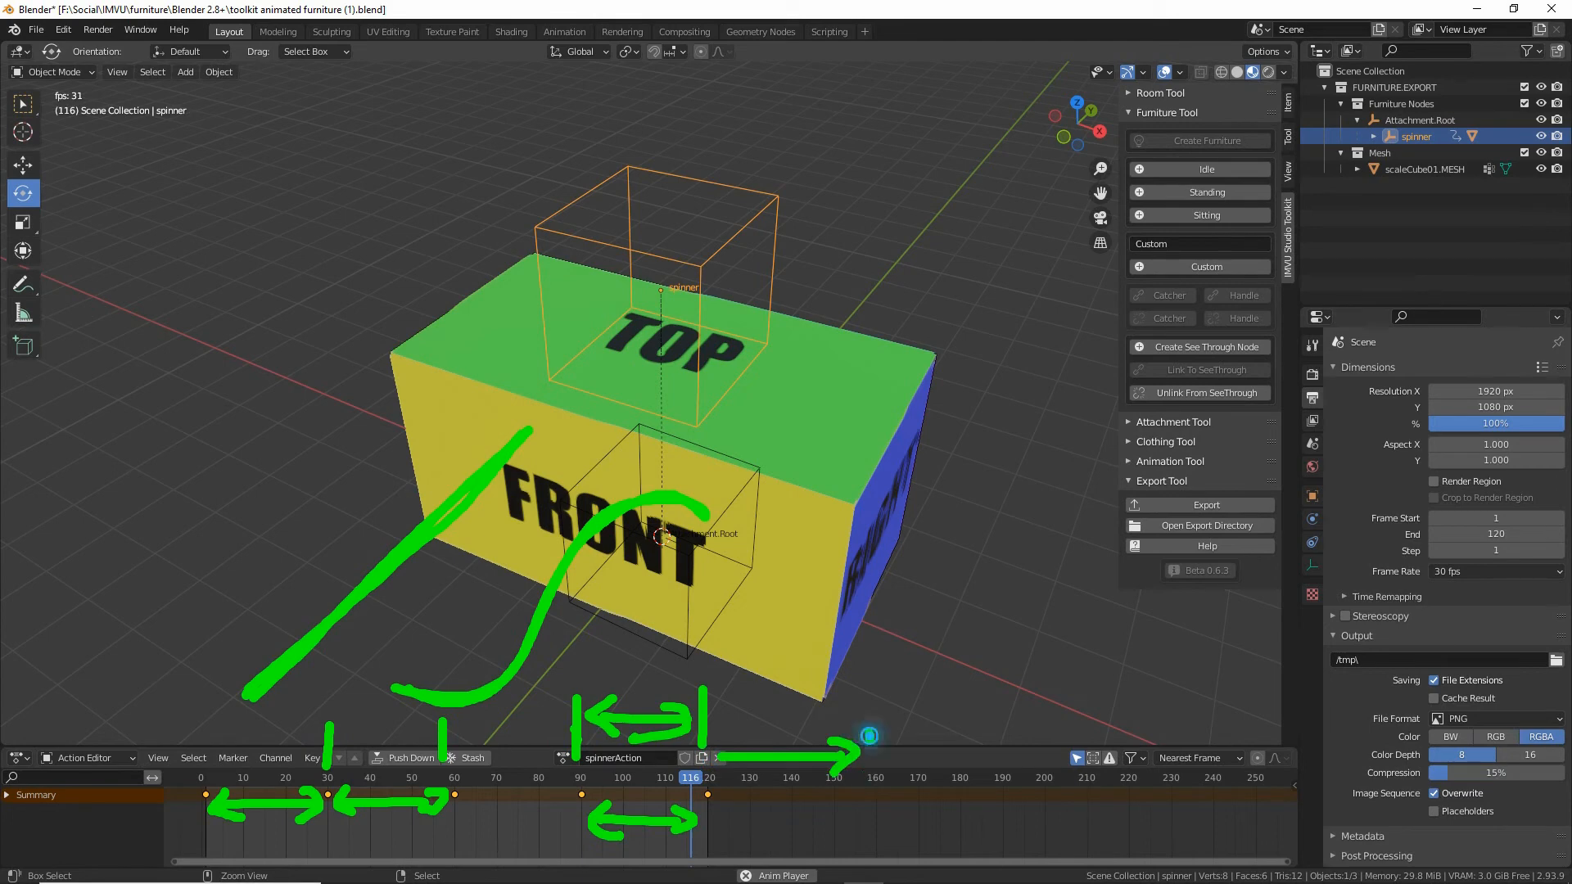
mouse_move(869, 736)
mouse_down()
mouse_move(150, 745)
mouse_move(111, 694)
mouse_move(150, 745)
mouse_up()
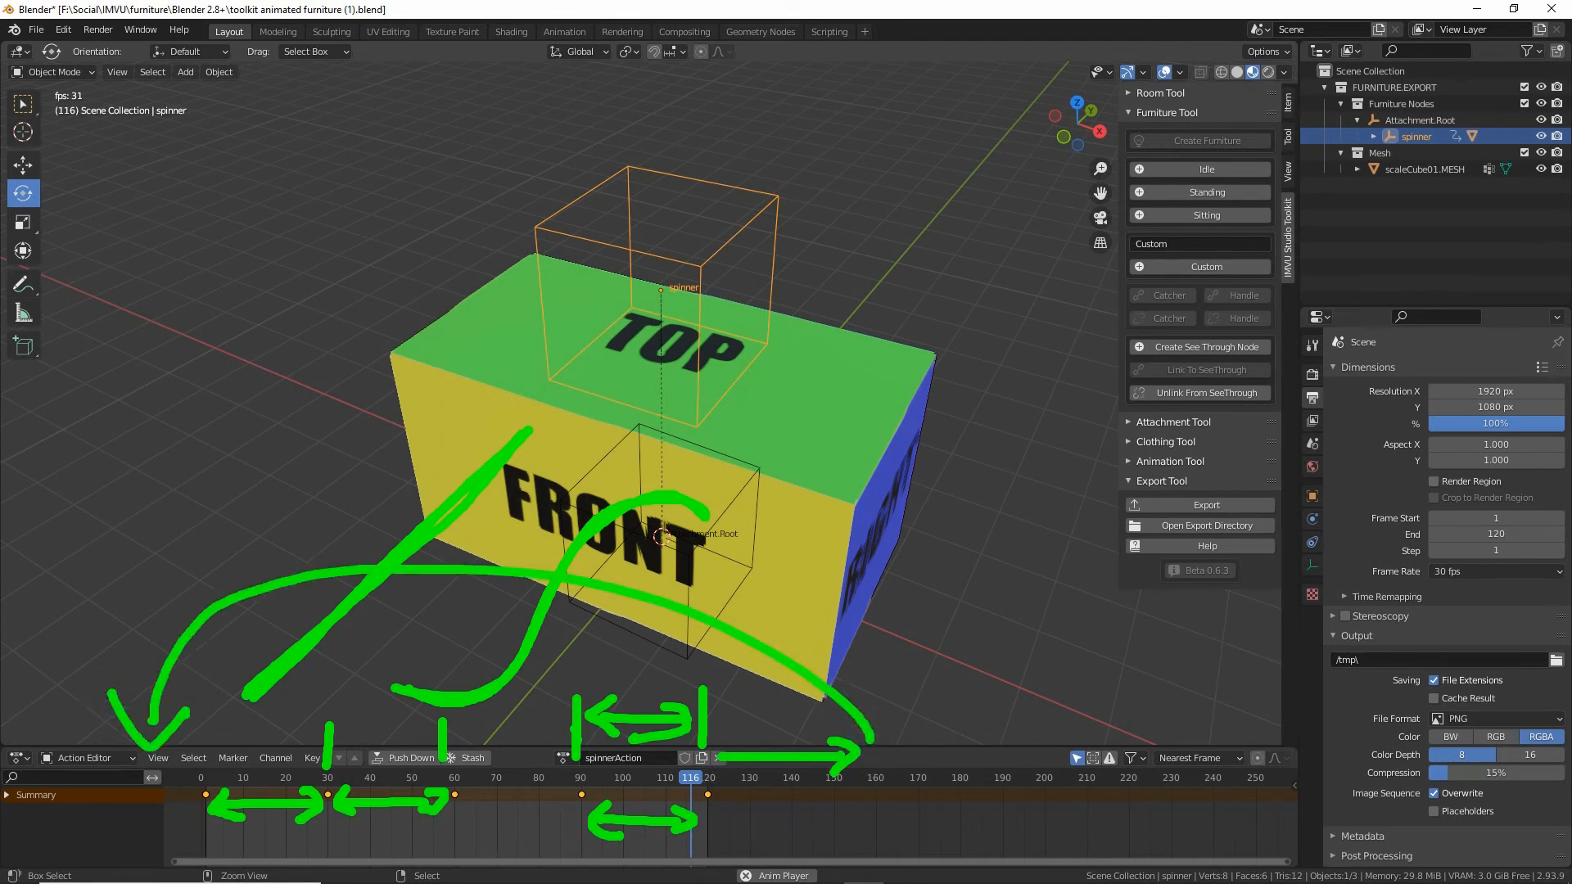
key(Escape)
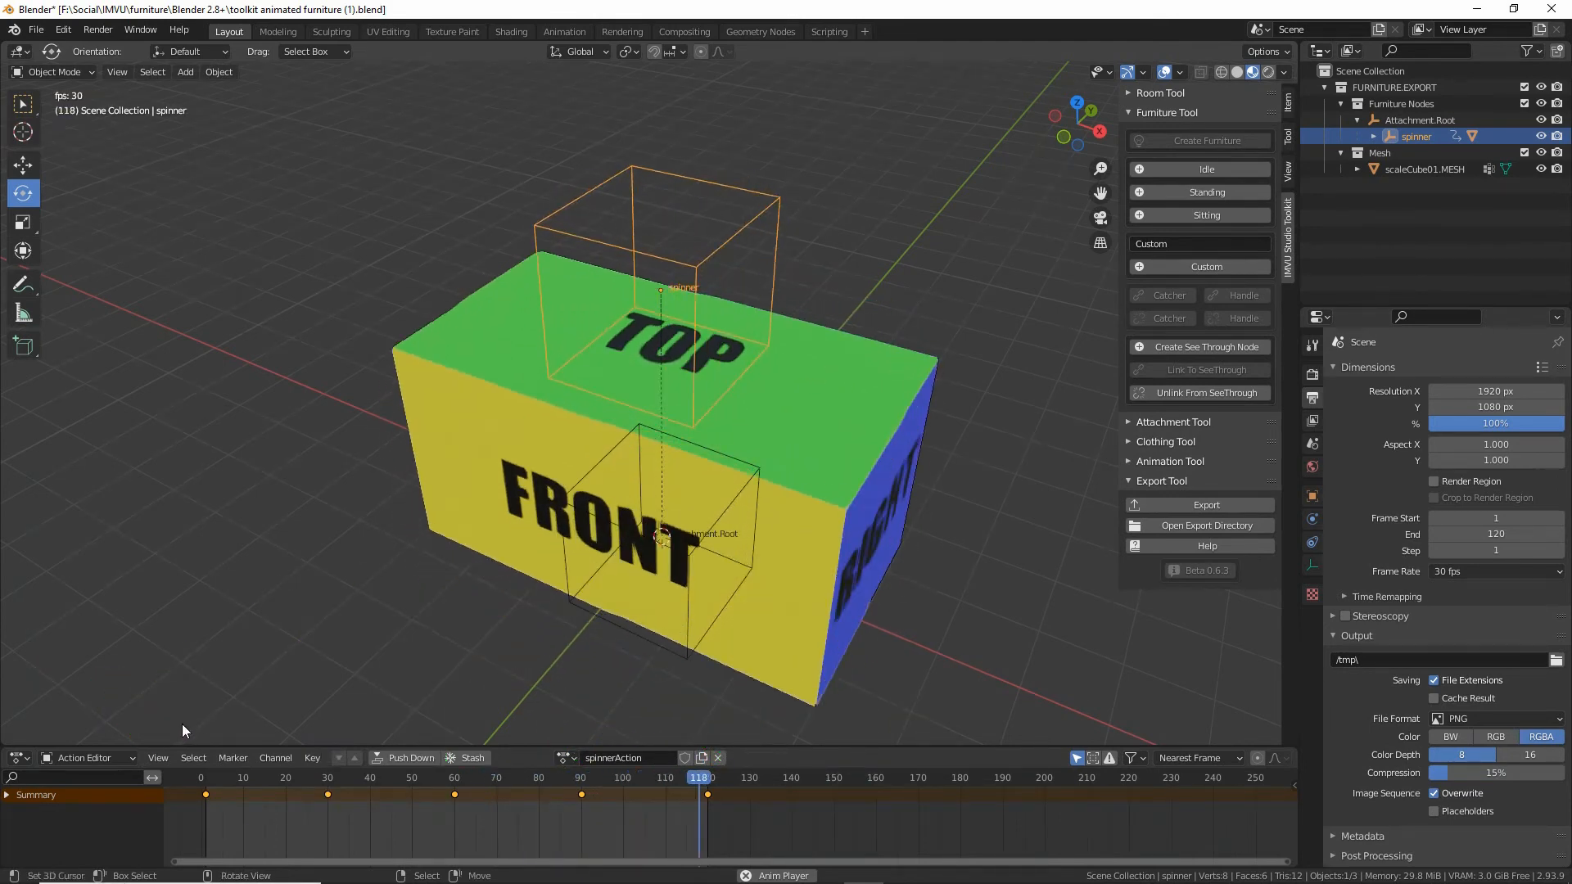
key(space)
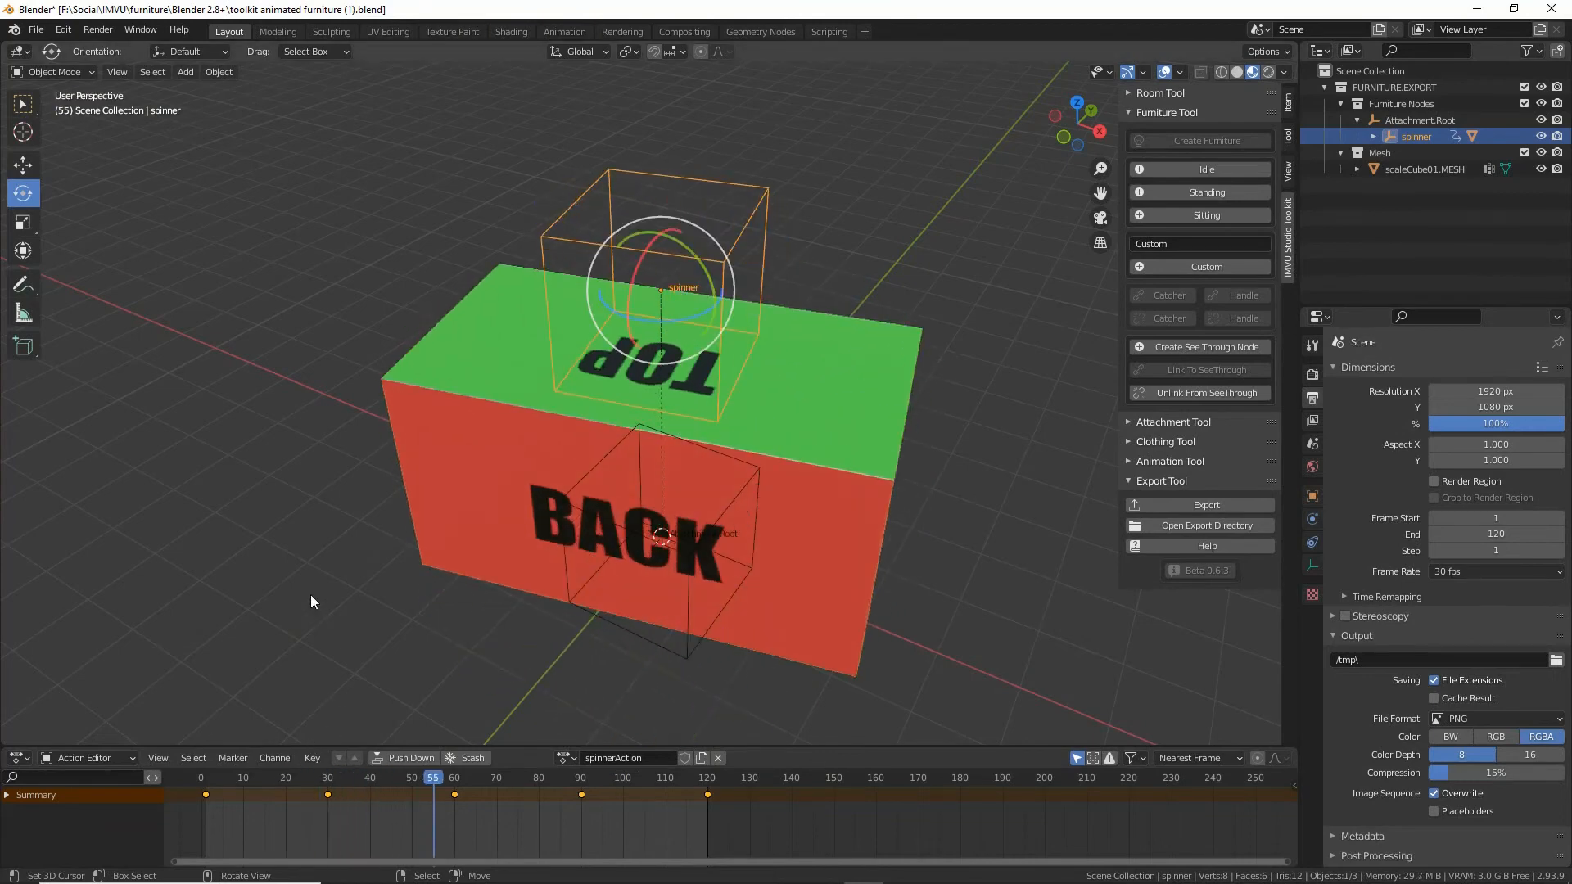
click(311, 758)
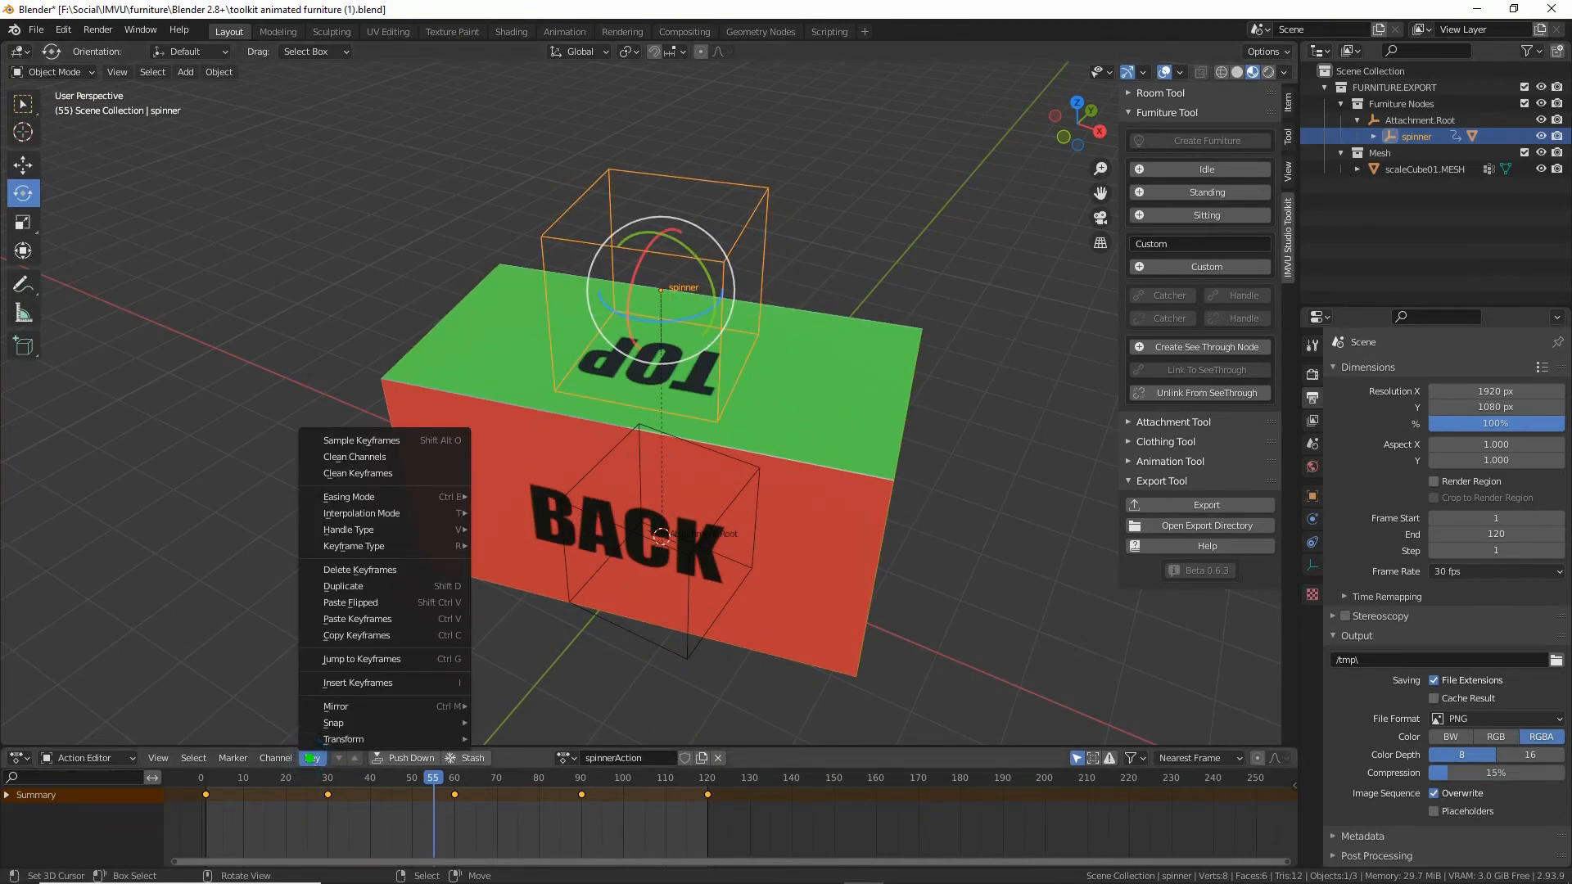
drag(295, 778, 338, 778)
drag(319, 528, 418, 528)
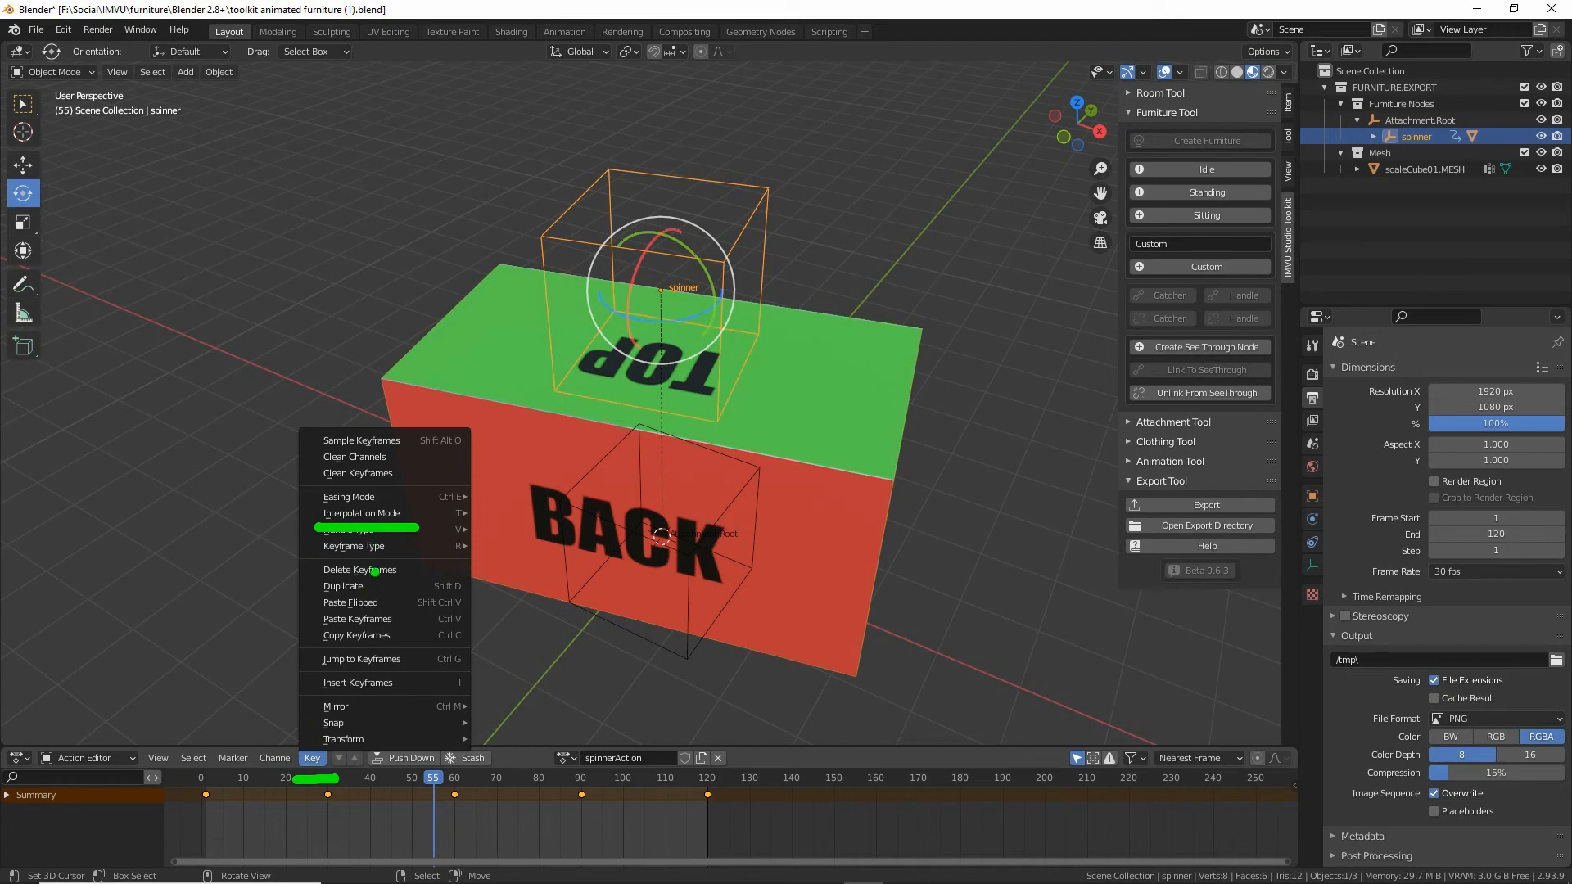
mouse_move(370, 517)
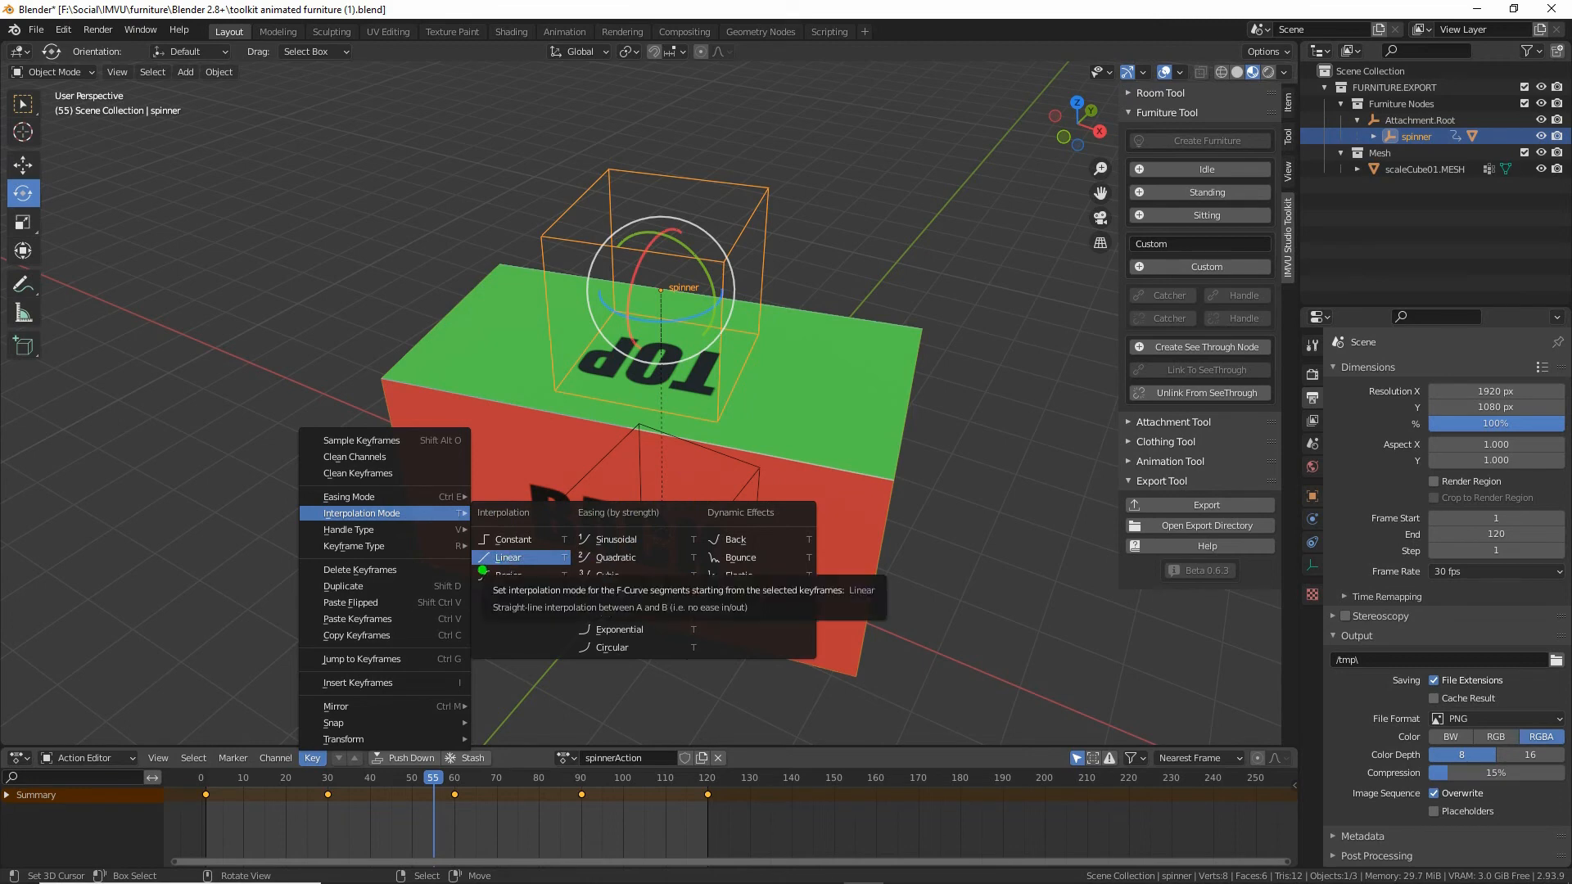
drag(479, 568, 523, 568)
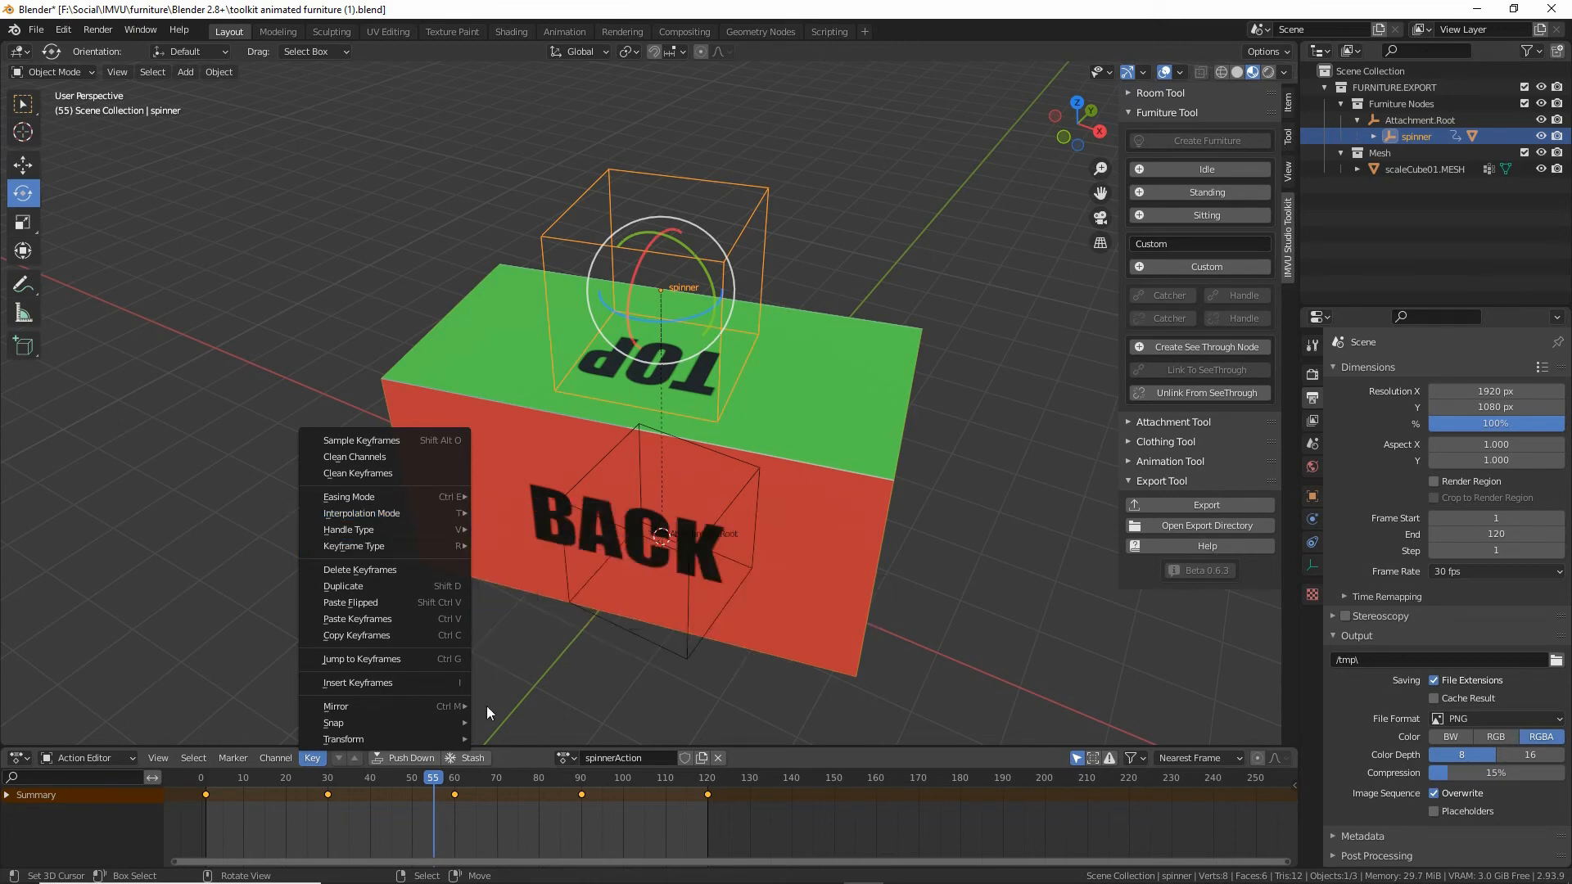
Start the animation playback and set the spinner keyframes' interpolation mode to Constant.
key(space)
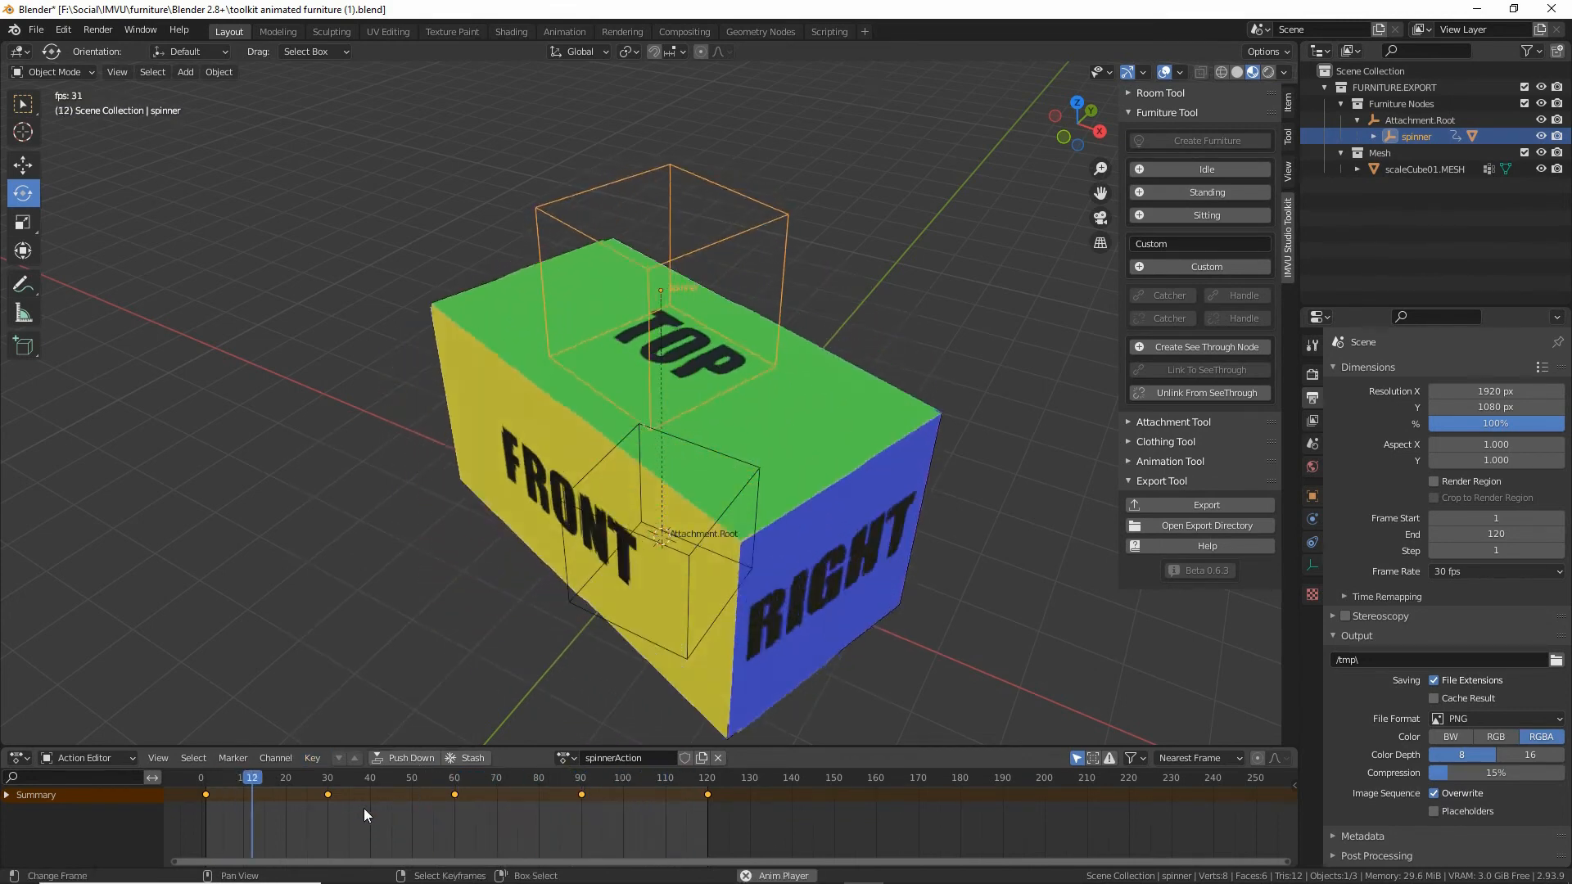
click(314, 758)
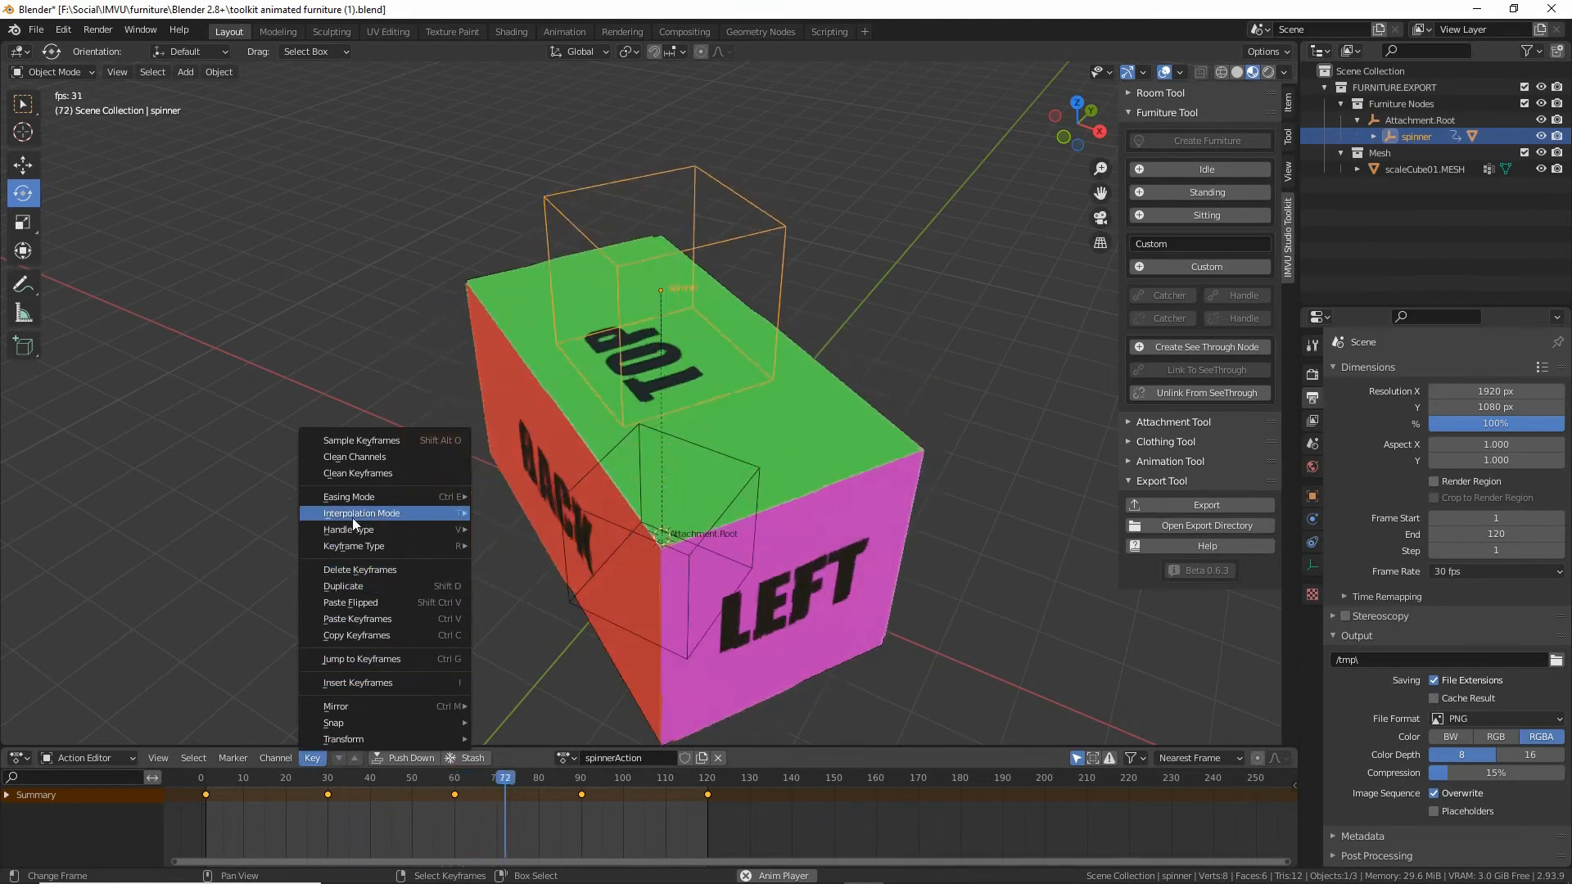
mouse_move(352, 514)
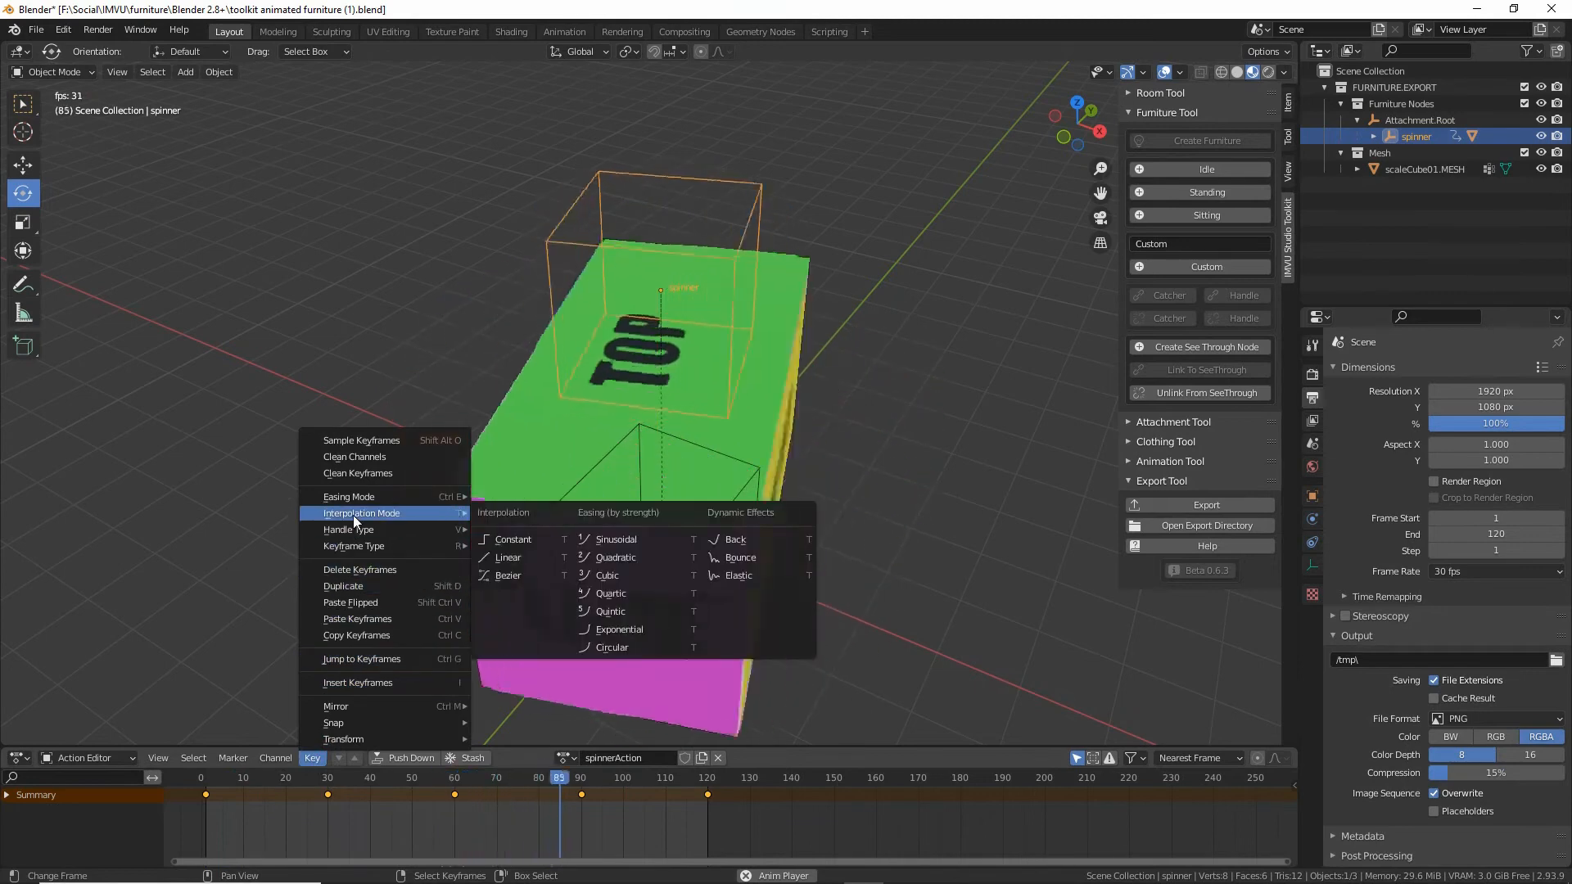
click(511, 542)
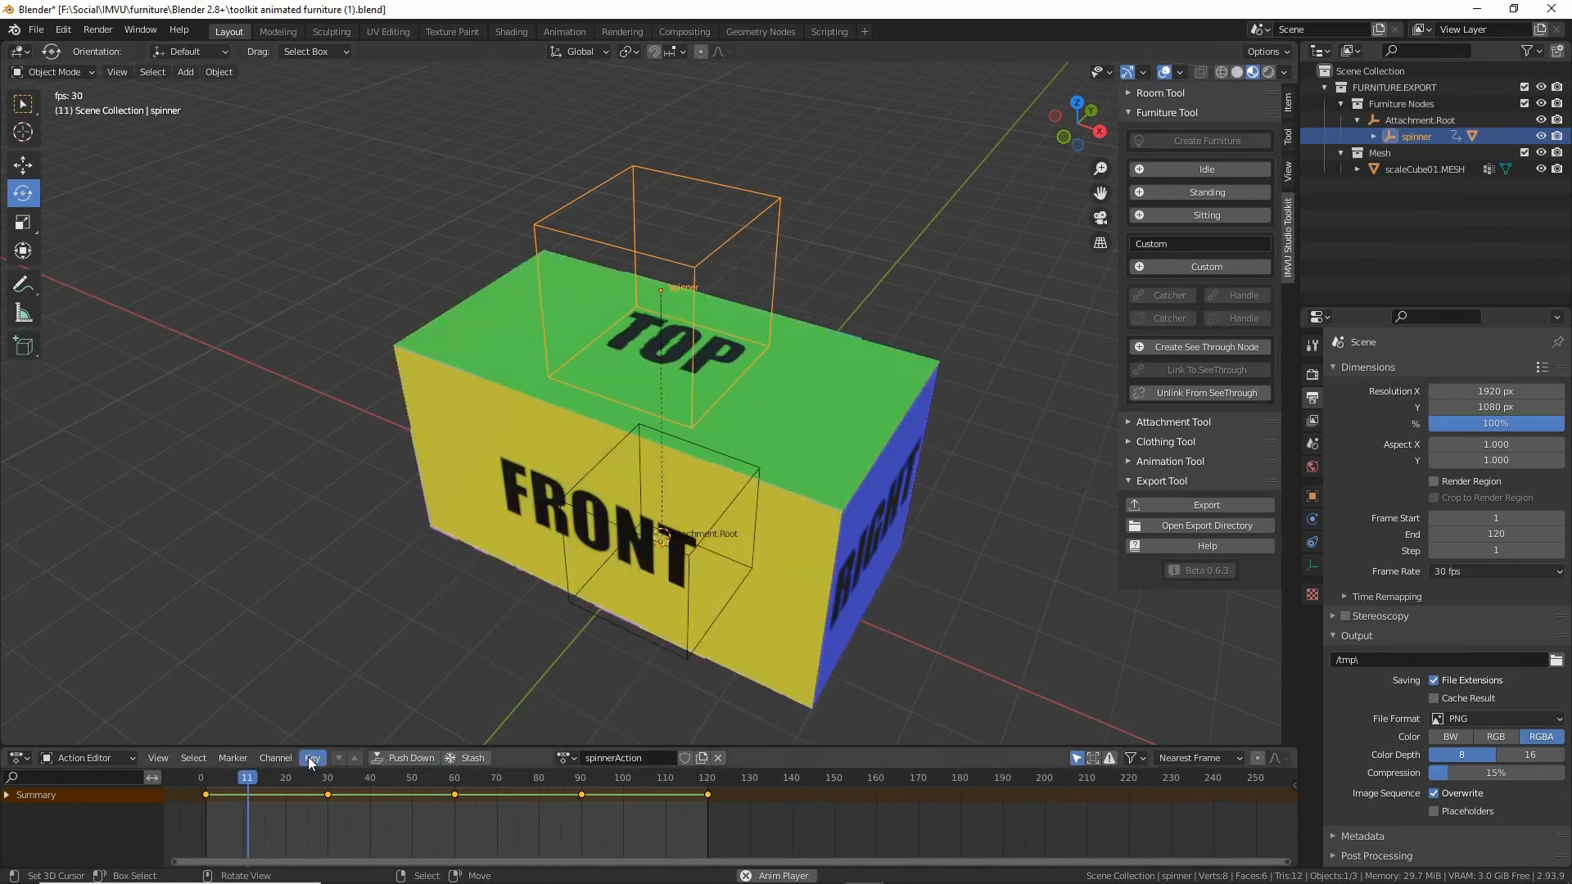
Set the spinner keyframes' interpolation mode back to Bezier while the animation plays.
click(311, 759)
mouse_move(354, 518)
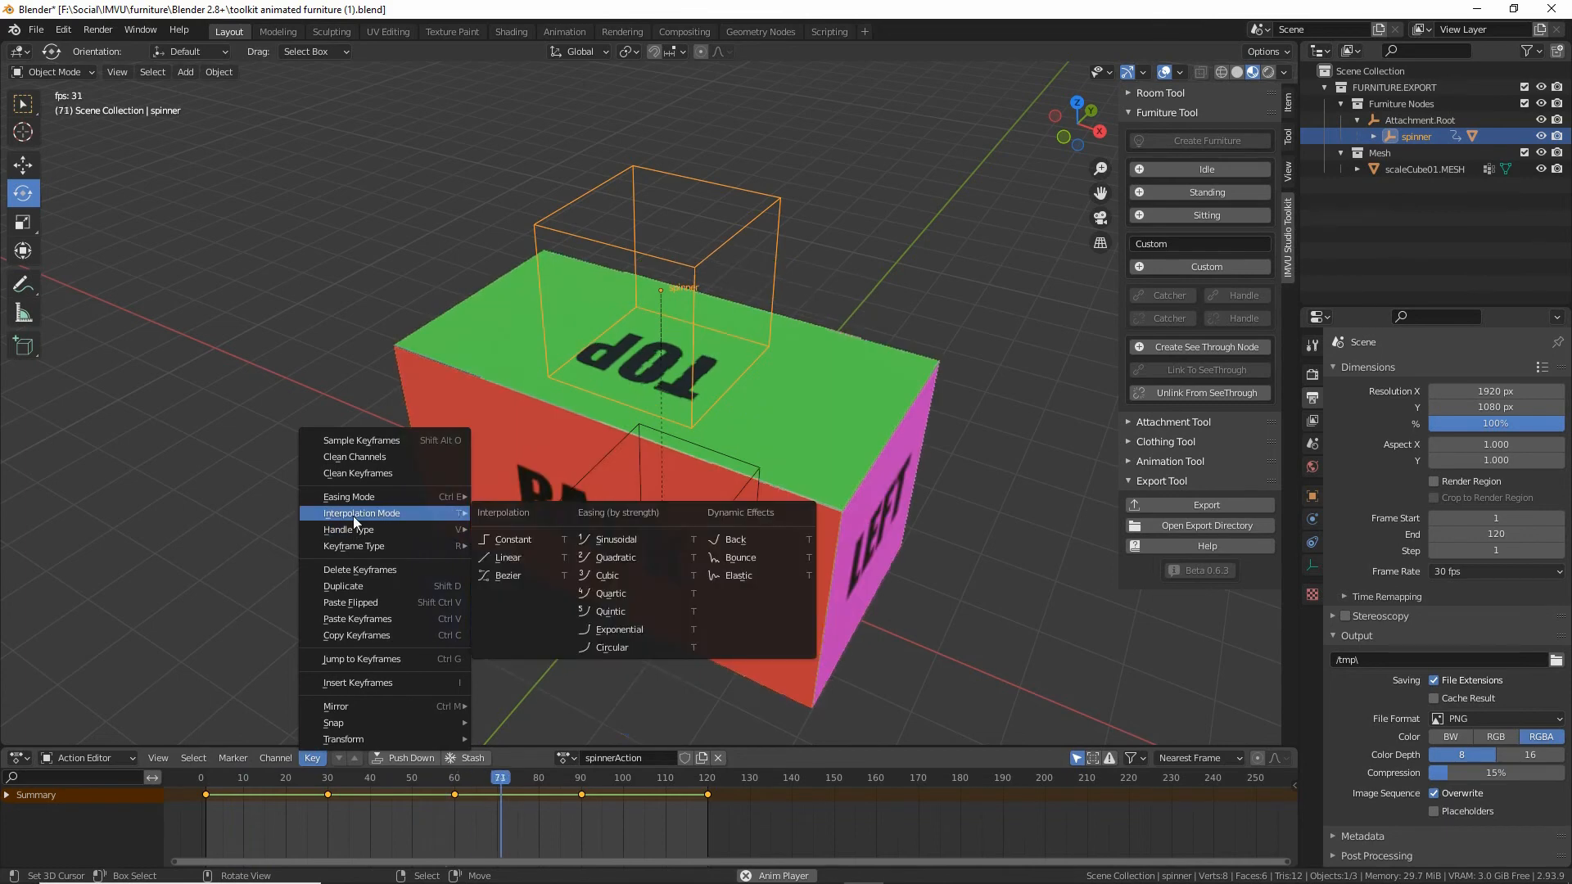
click(502, 577)
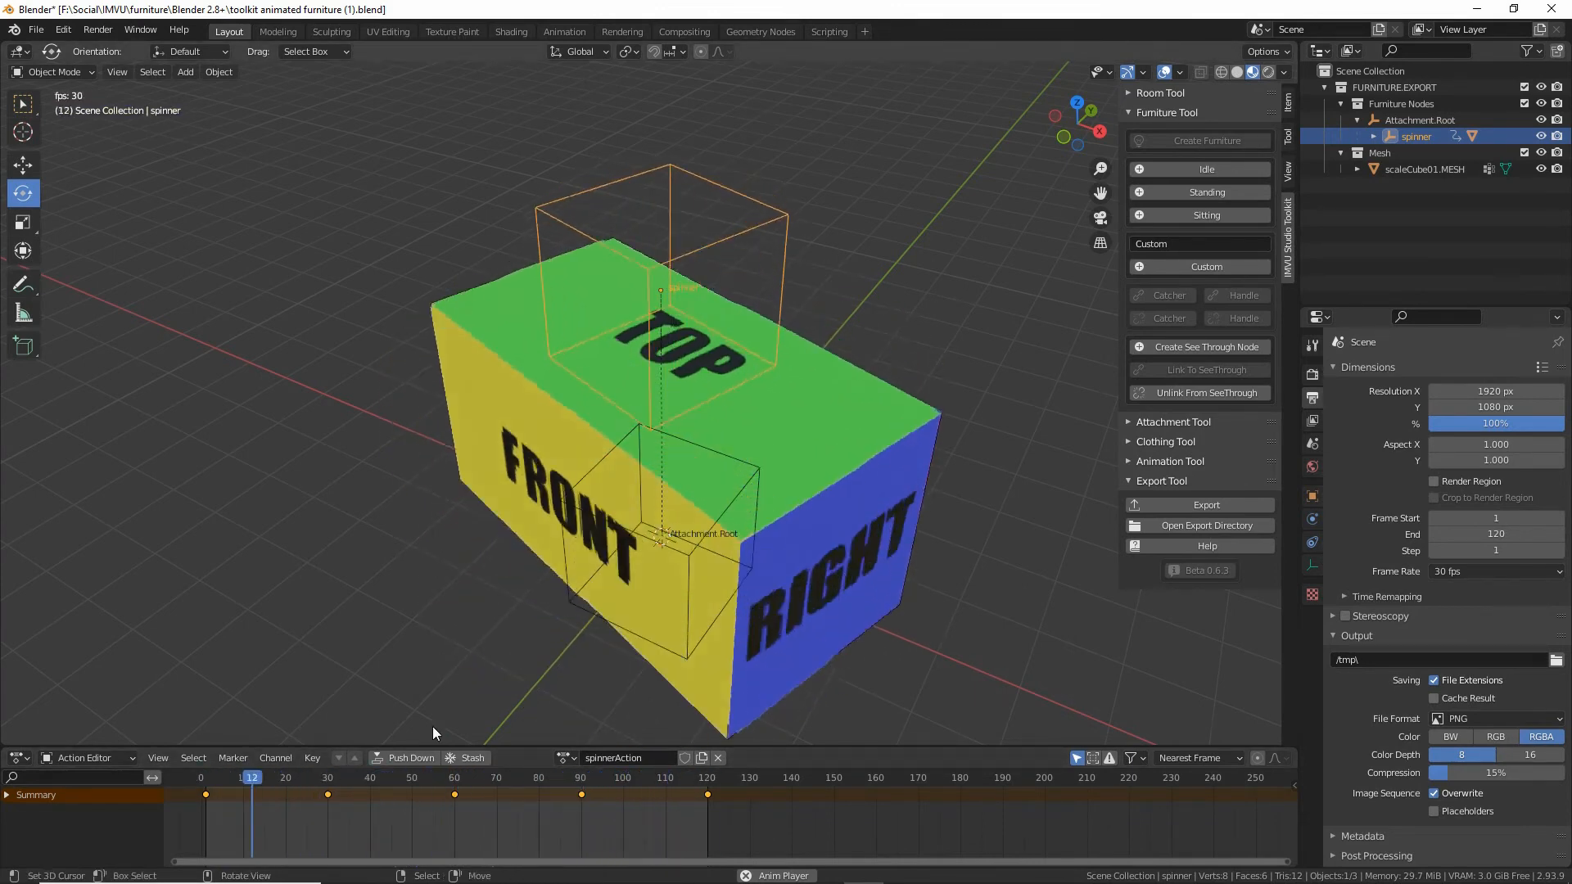
Set the spinner keyframes' interpolation mode to Linear, check the rotation in playback, and stop it.
click(312, 757)
mouse_move(360, 516)
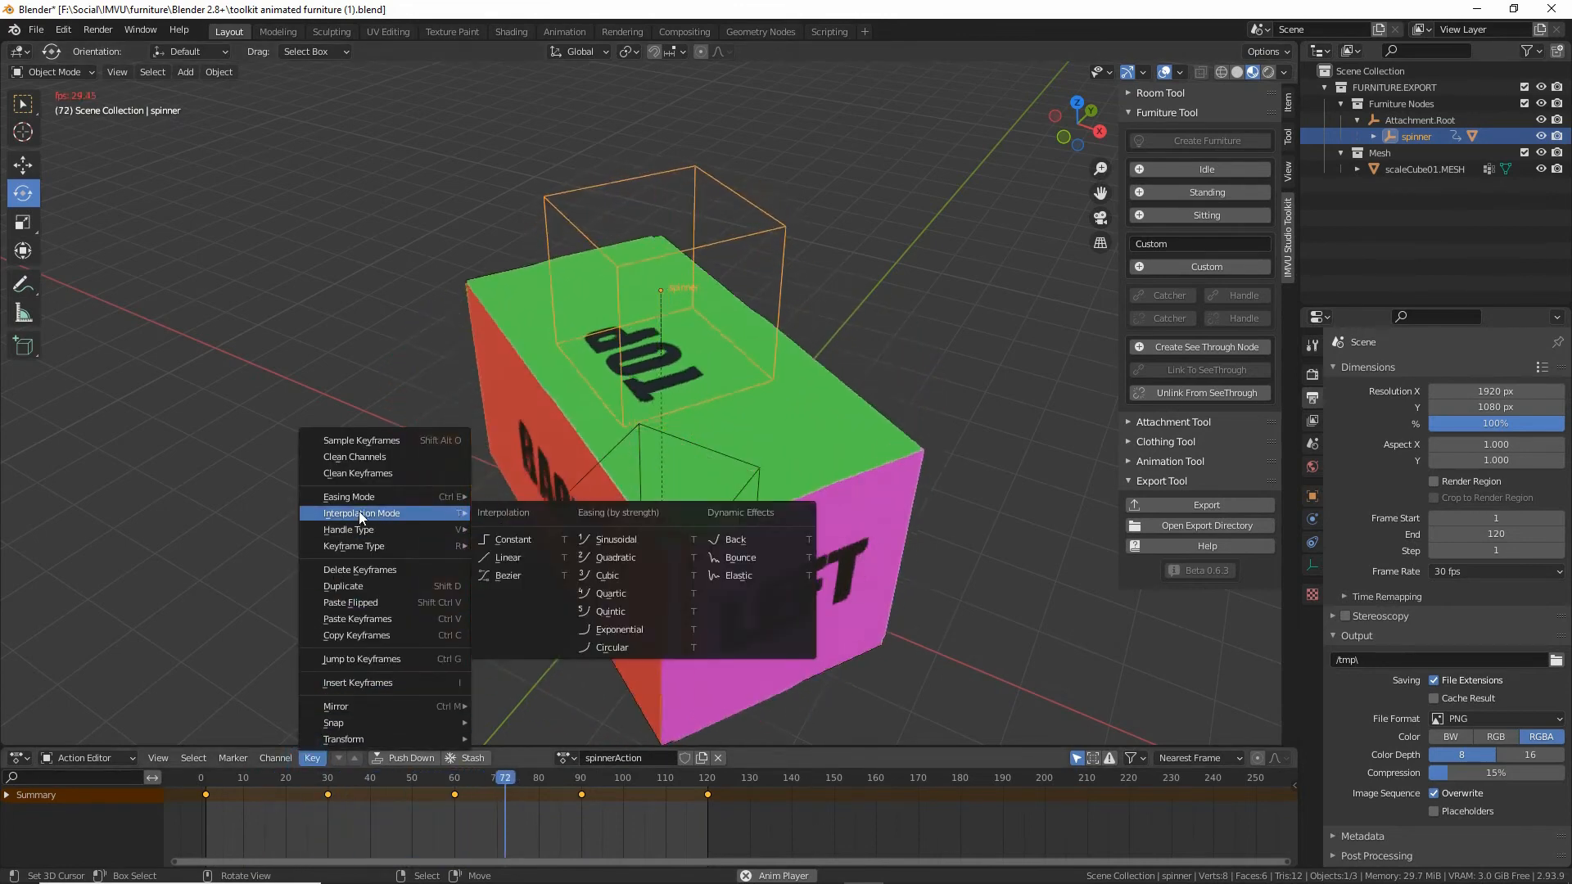
click(503, 559)
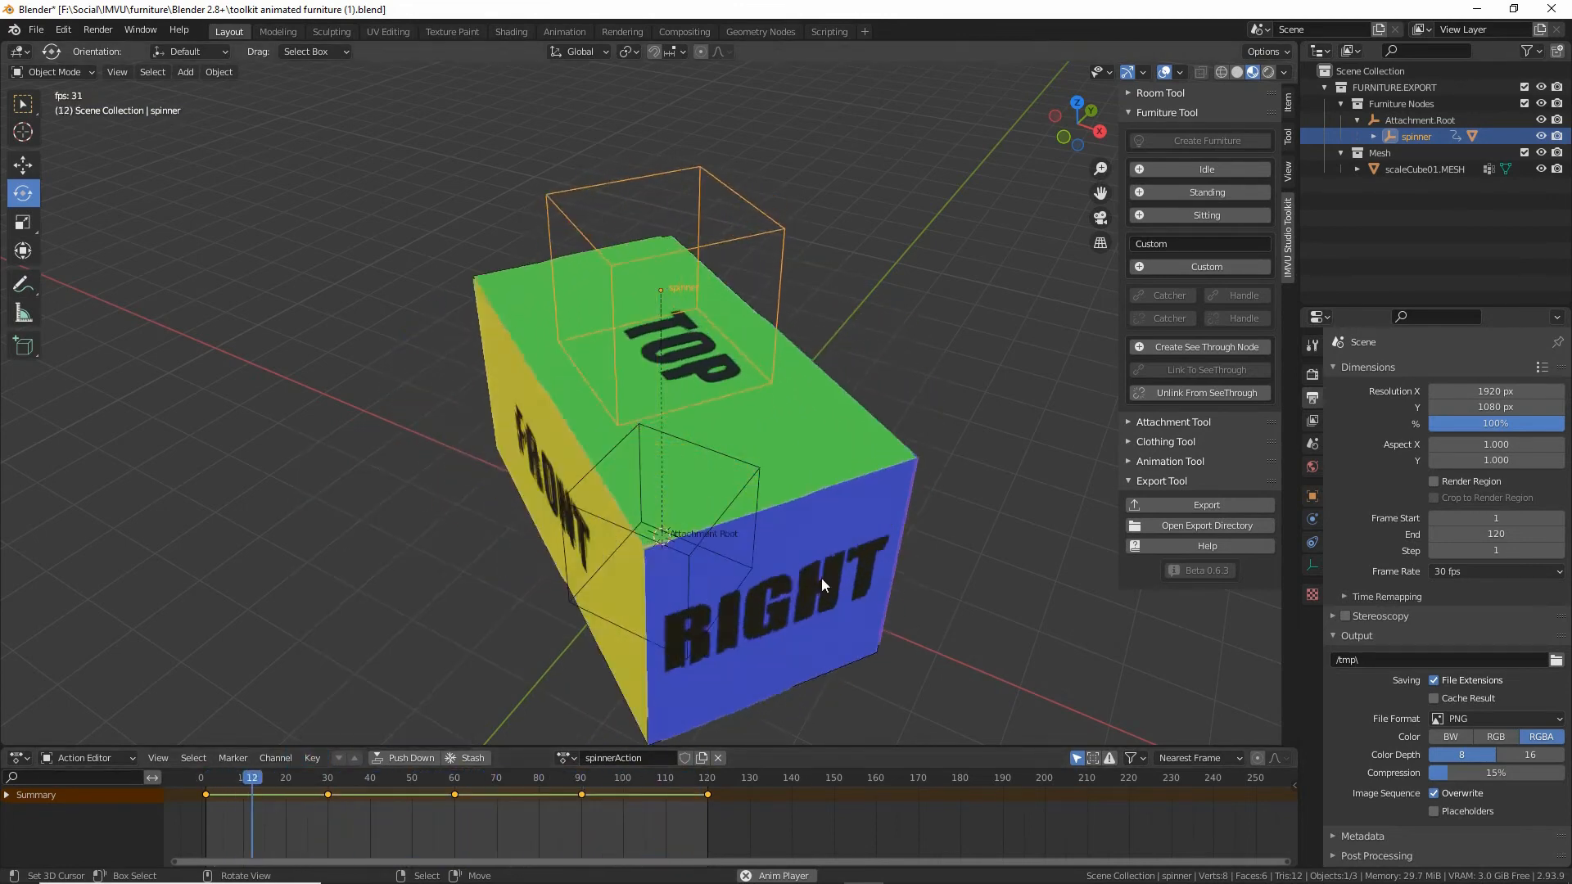
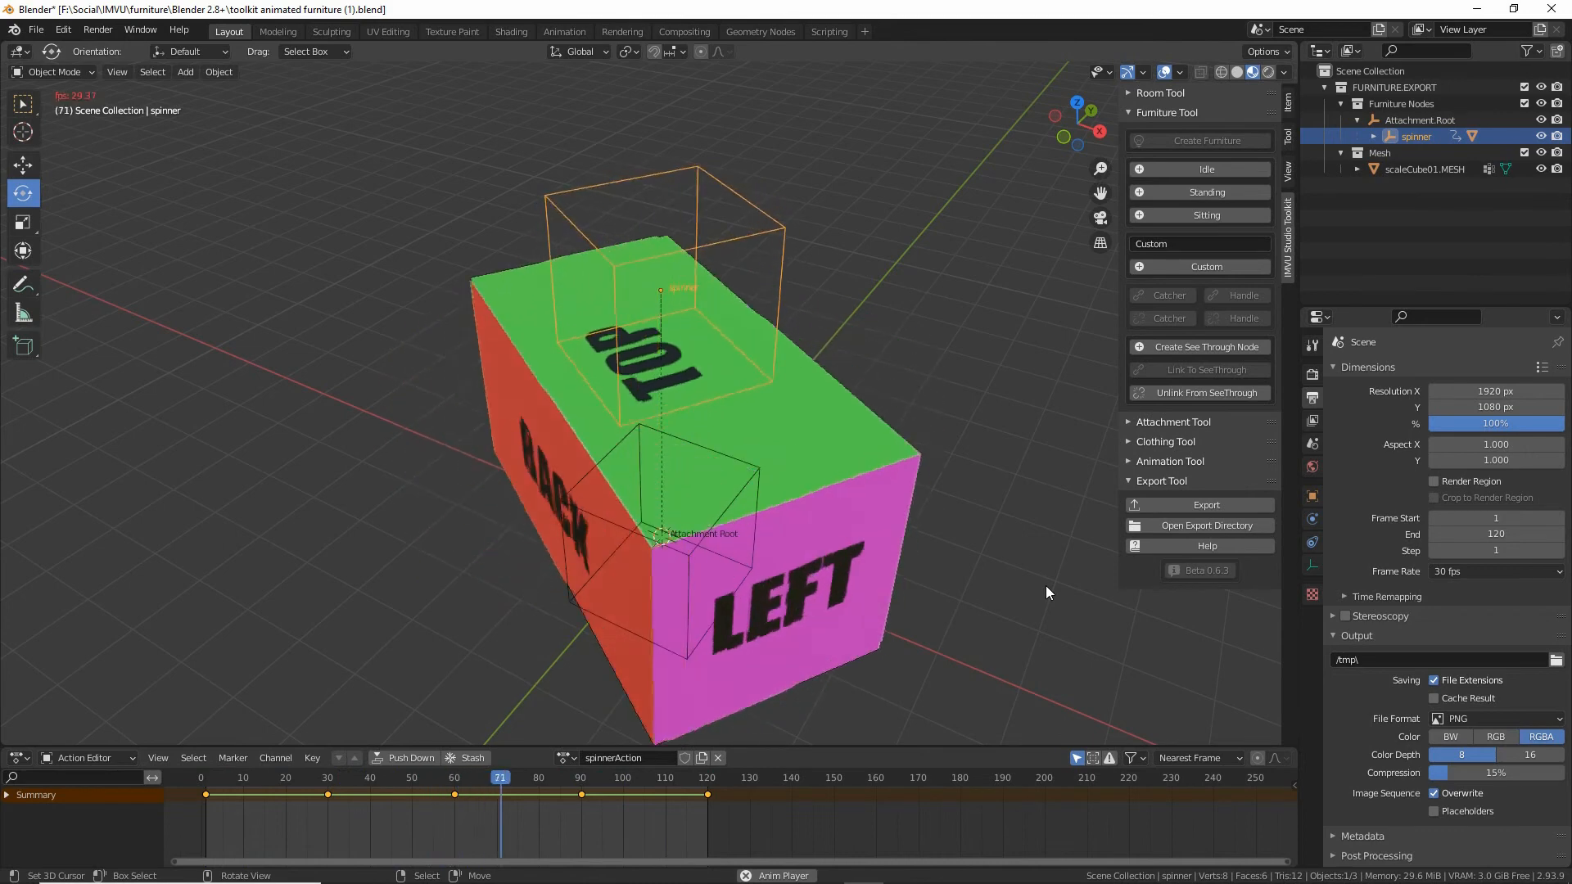
key(space)
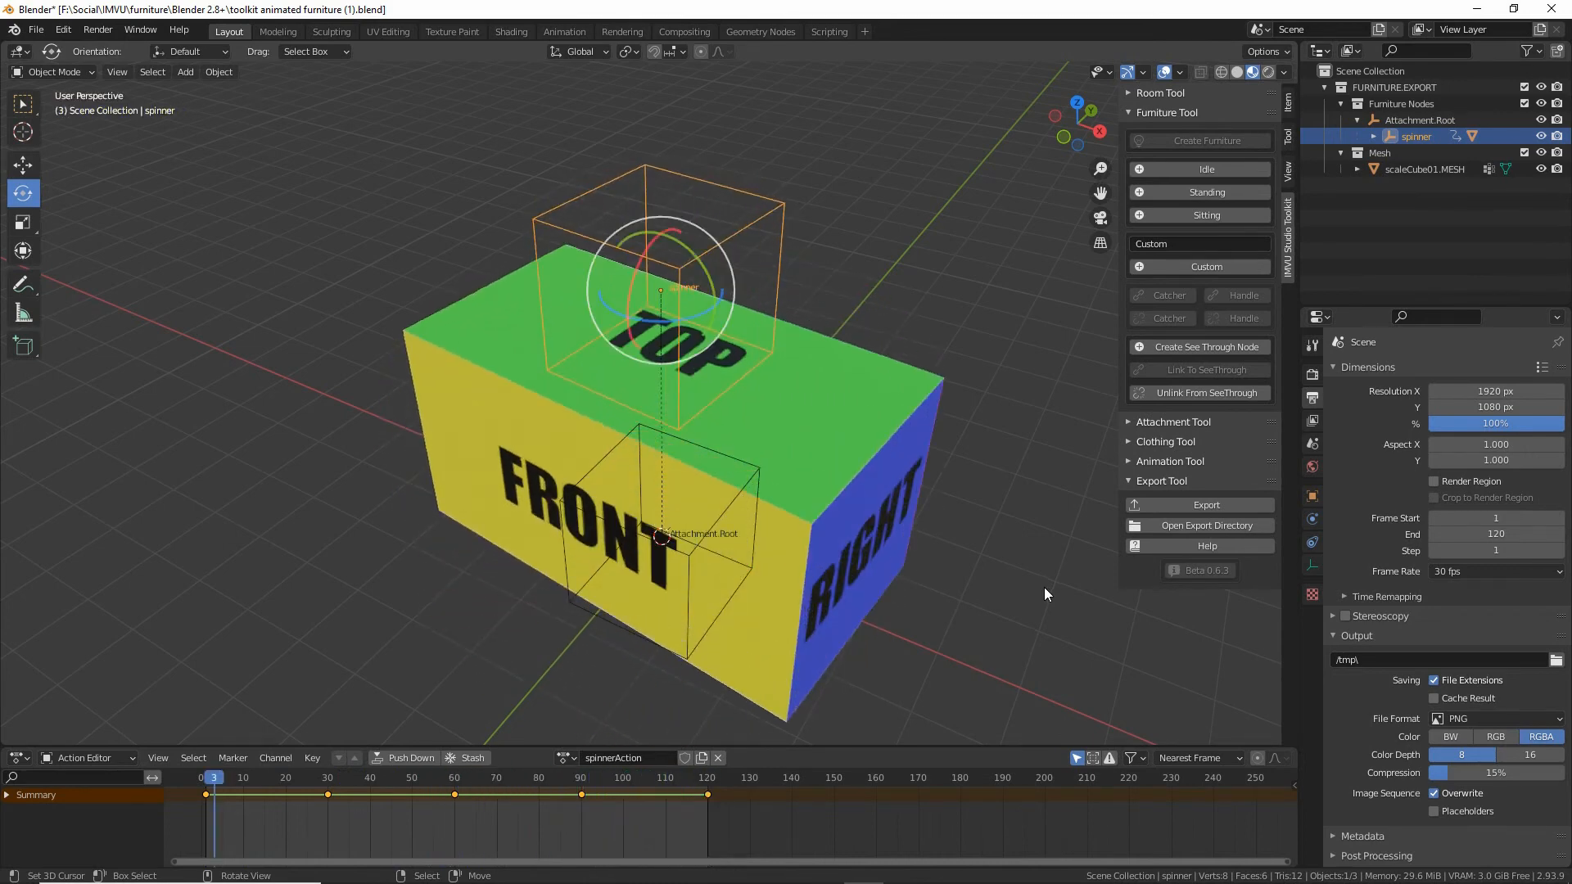
Save the file as a new version named toolkit animated furniture (2).blend in the same folder.
click(36, 29)
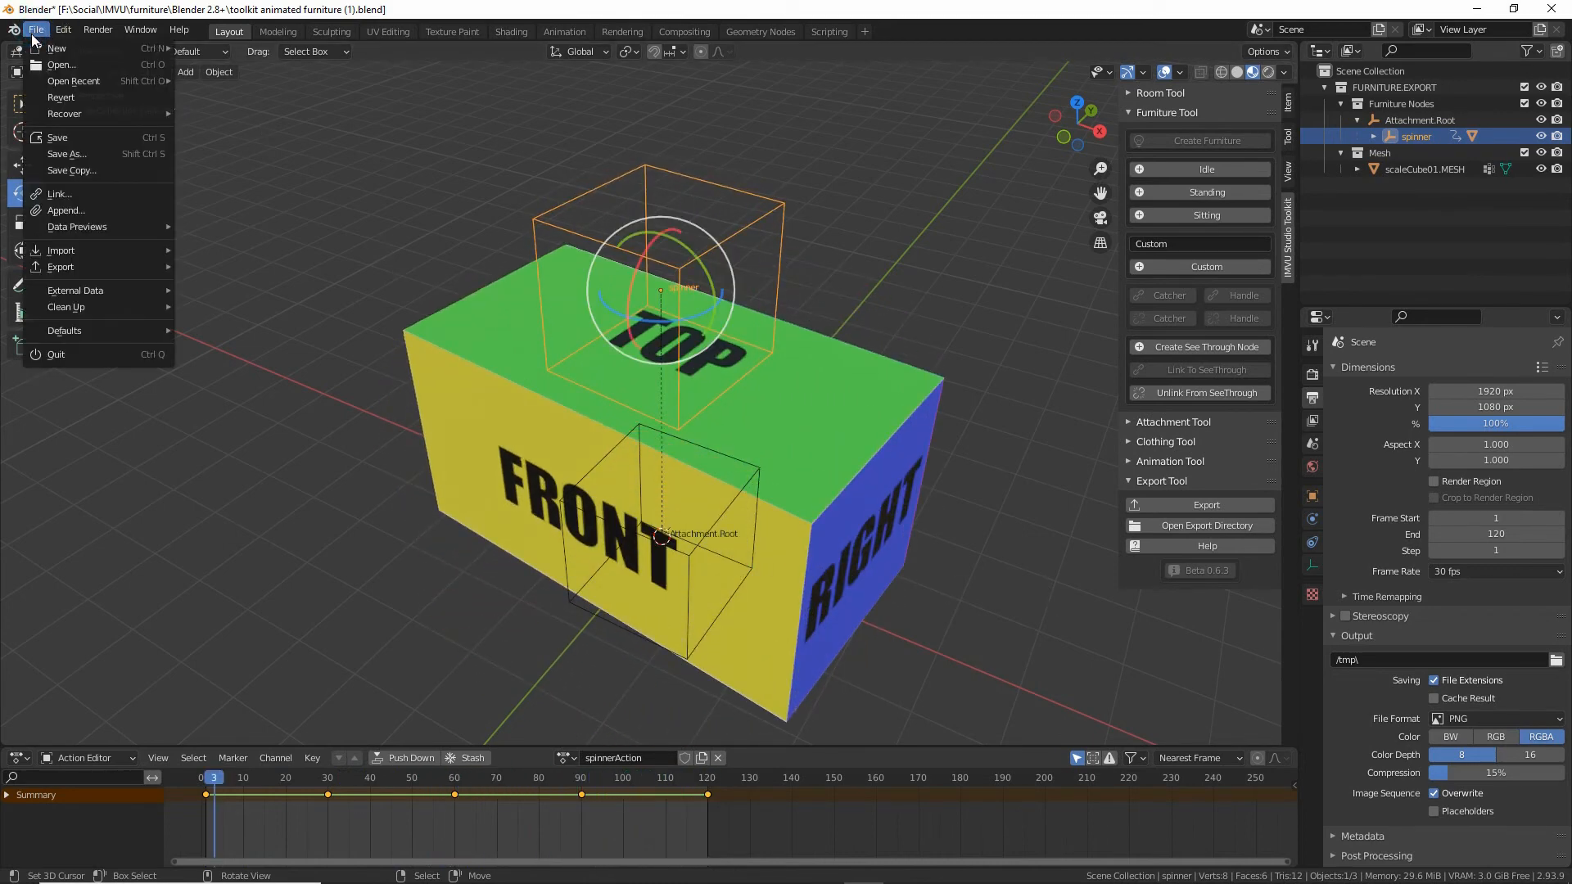
click(73, 152)
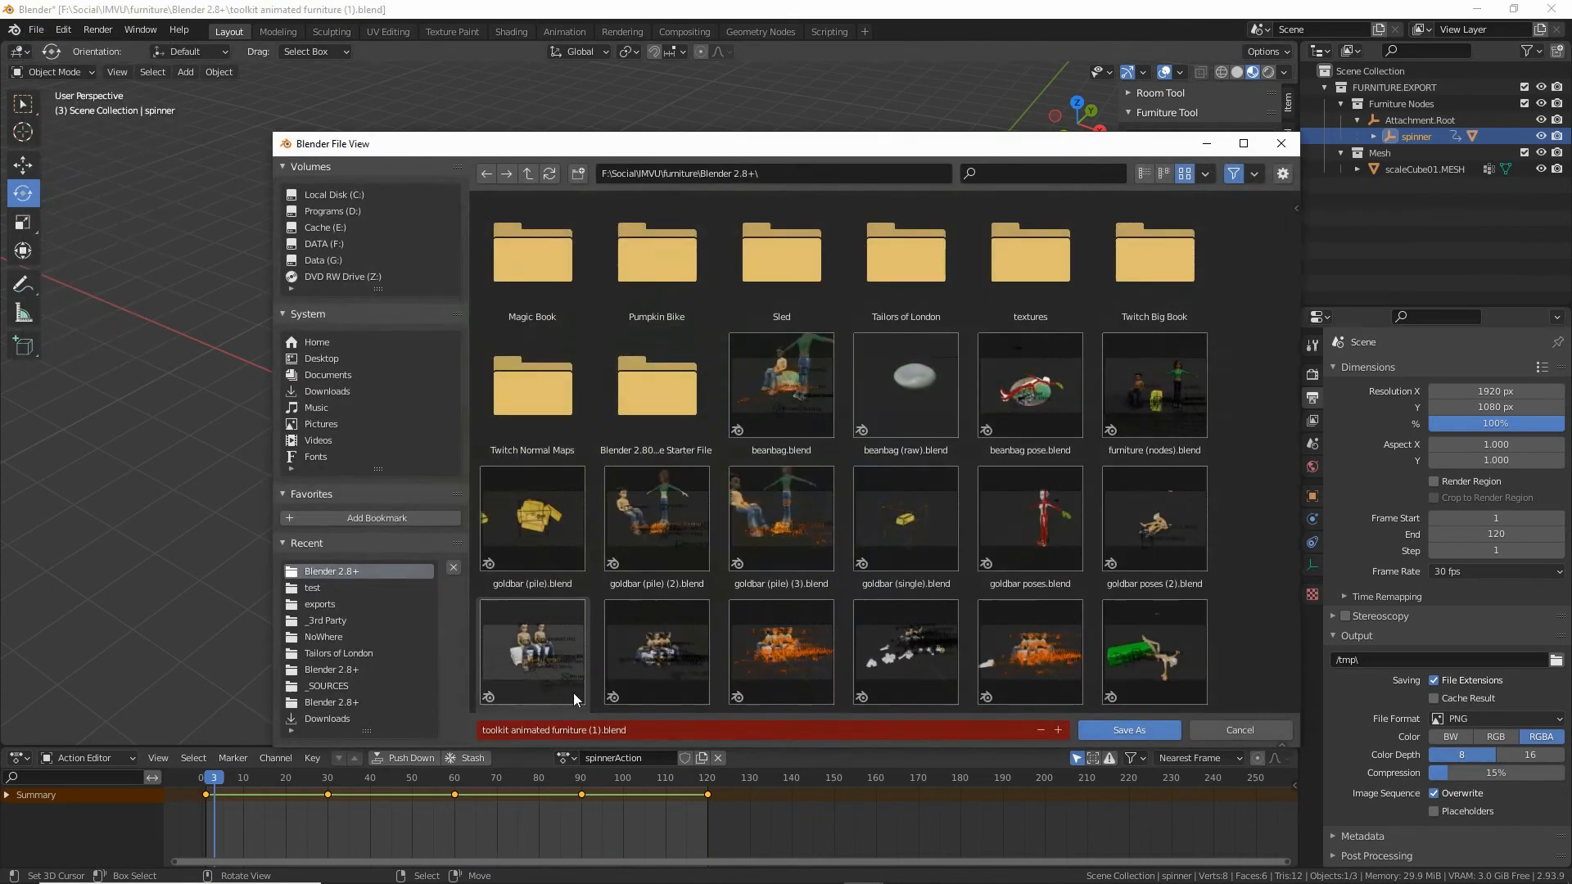
click(591, 729)
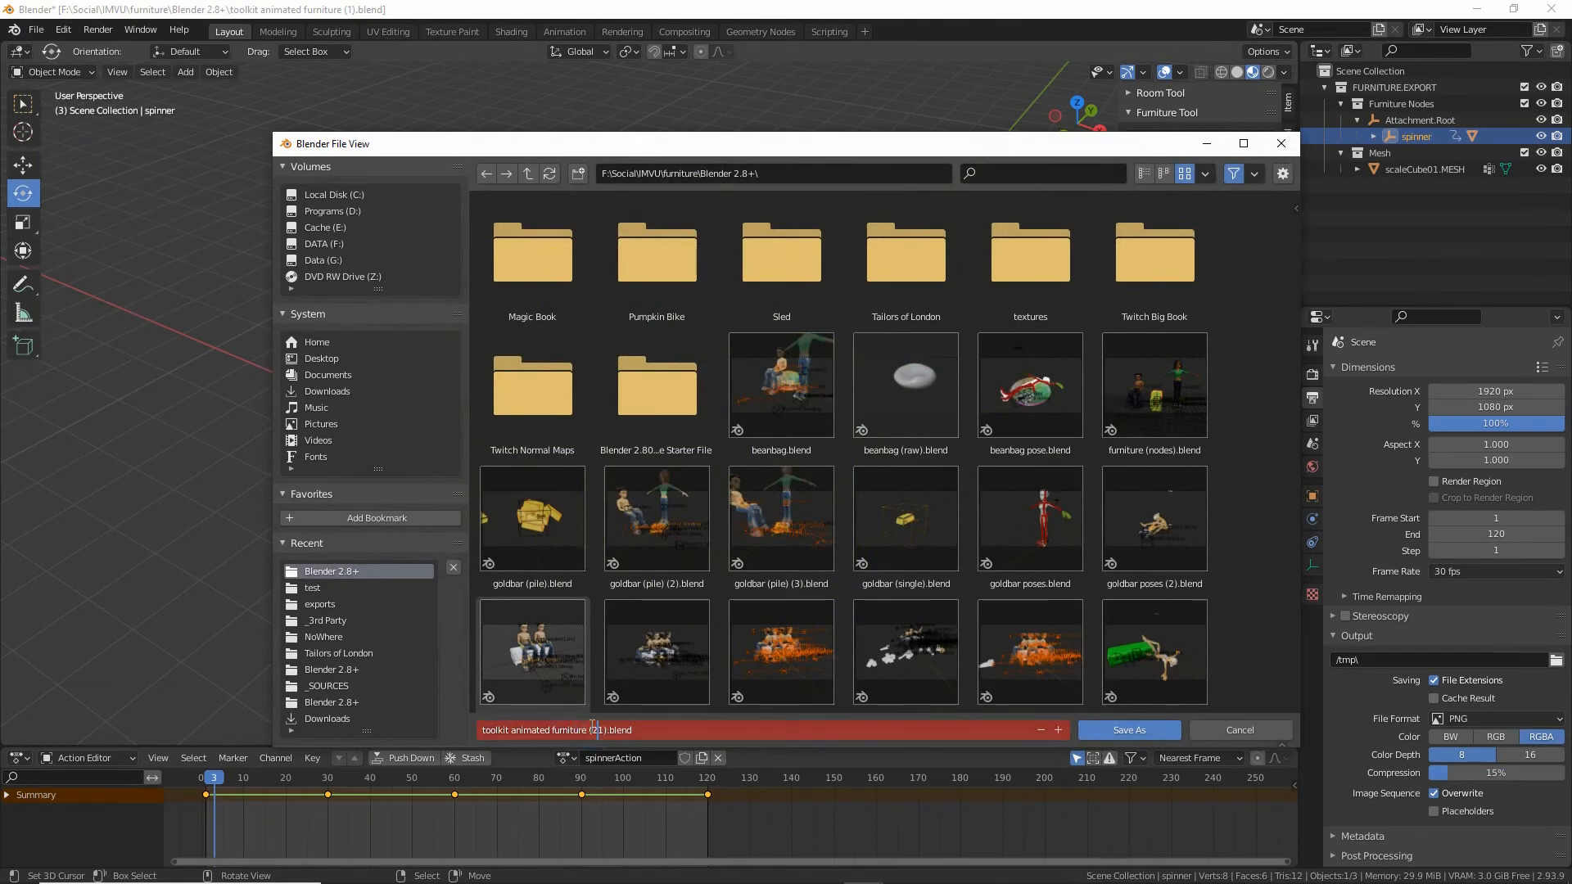
click(1129, 730)
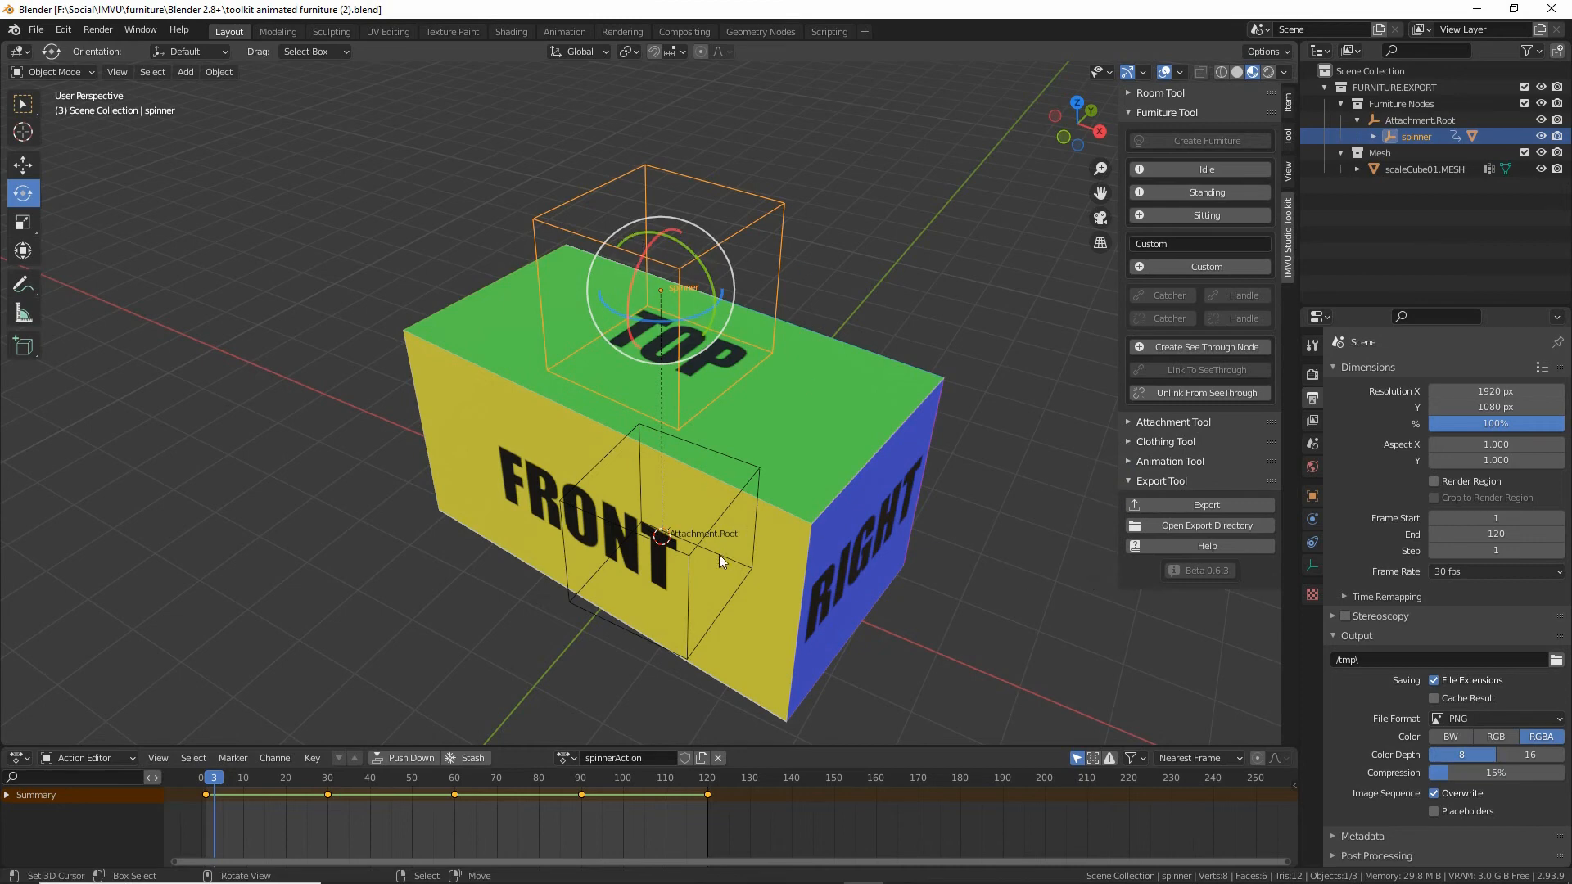
Go to frame 1 and select the scaleCube01 mesh, the spinner node and Attachment.Root together, with Attachment.Root active.
click(206, 780)
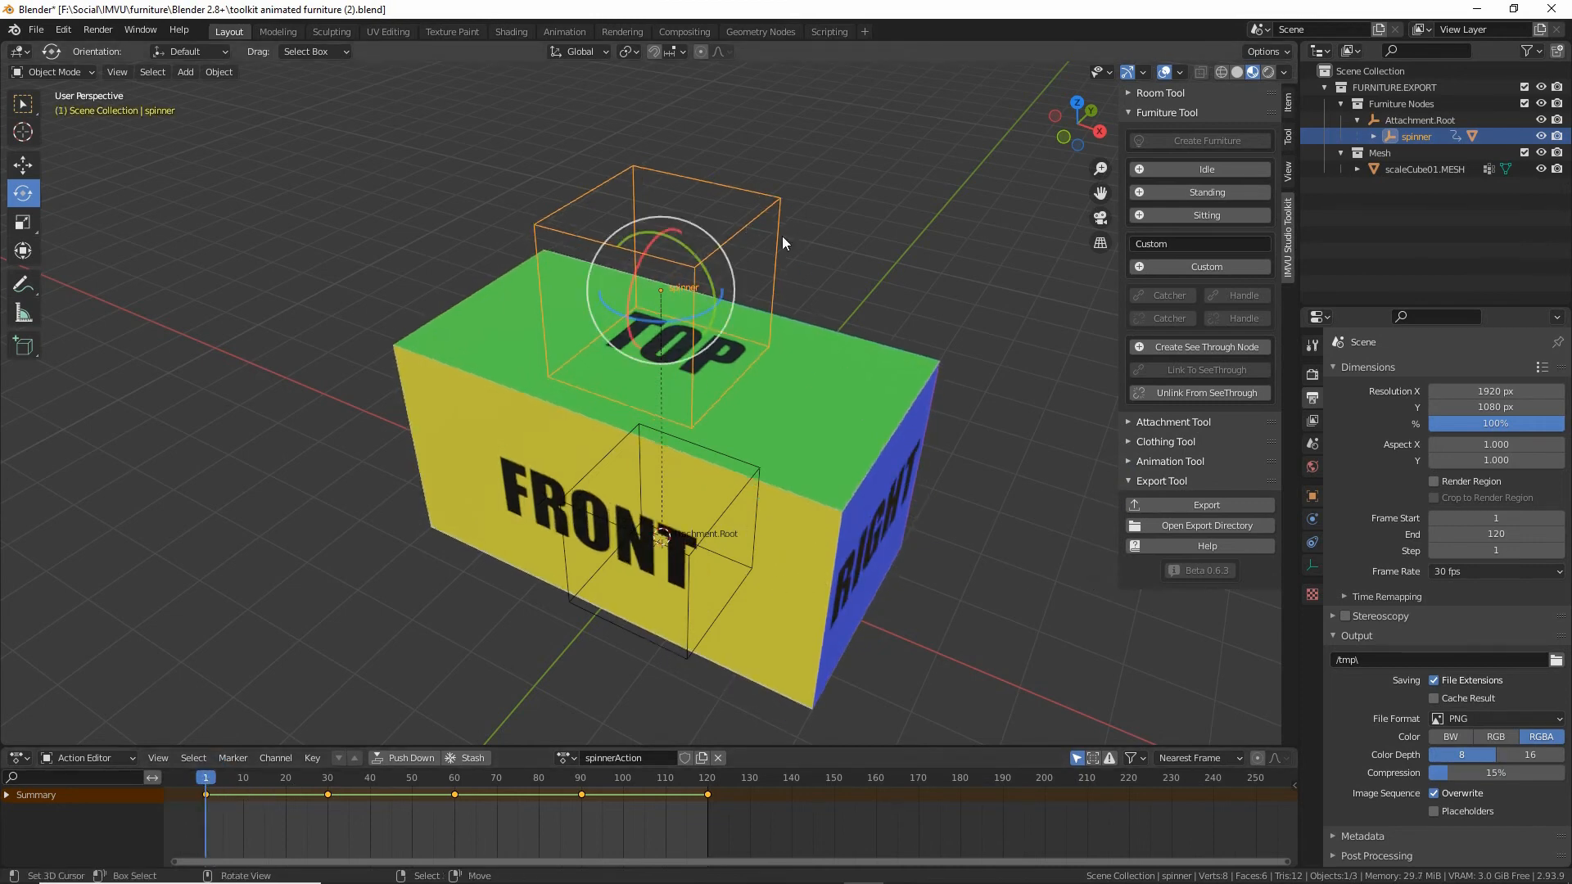
click(865, 427)
shift+click(777, 200)
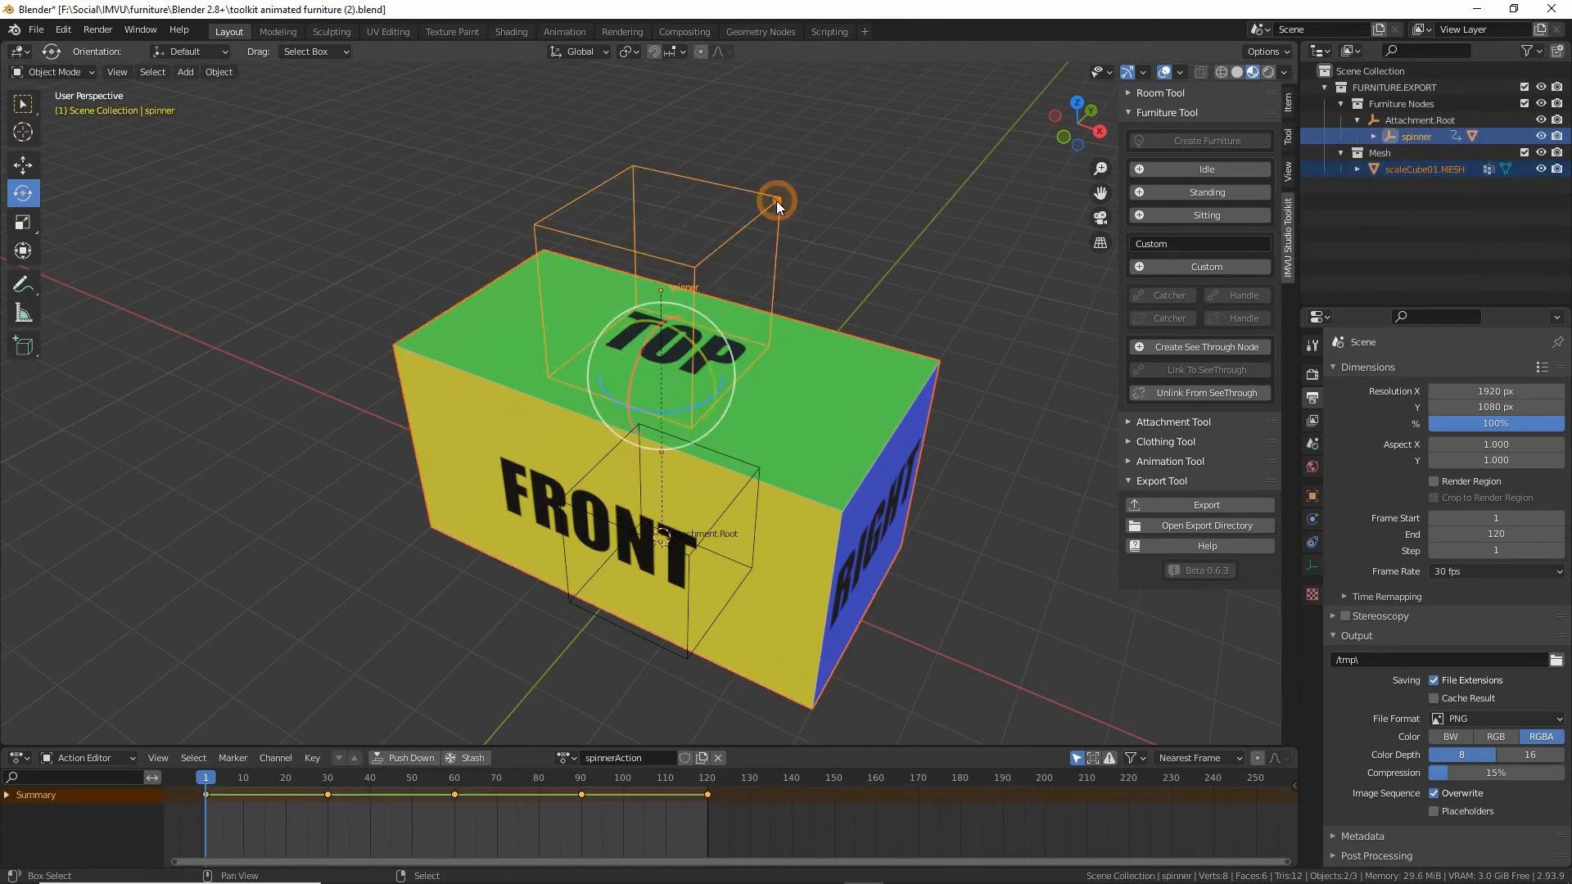
shift+click(686, 658)
middle_drag(569, 635, 573, 580)
ctrl+middle_drag(670, 637, 663, 616)
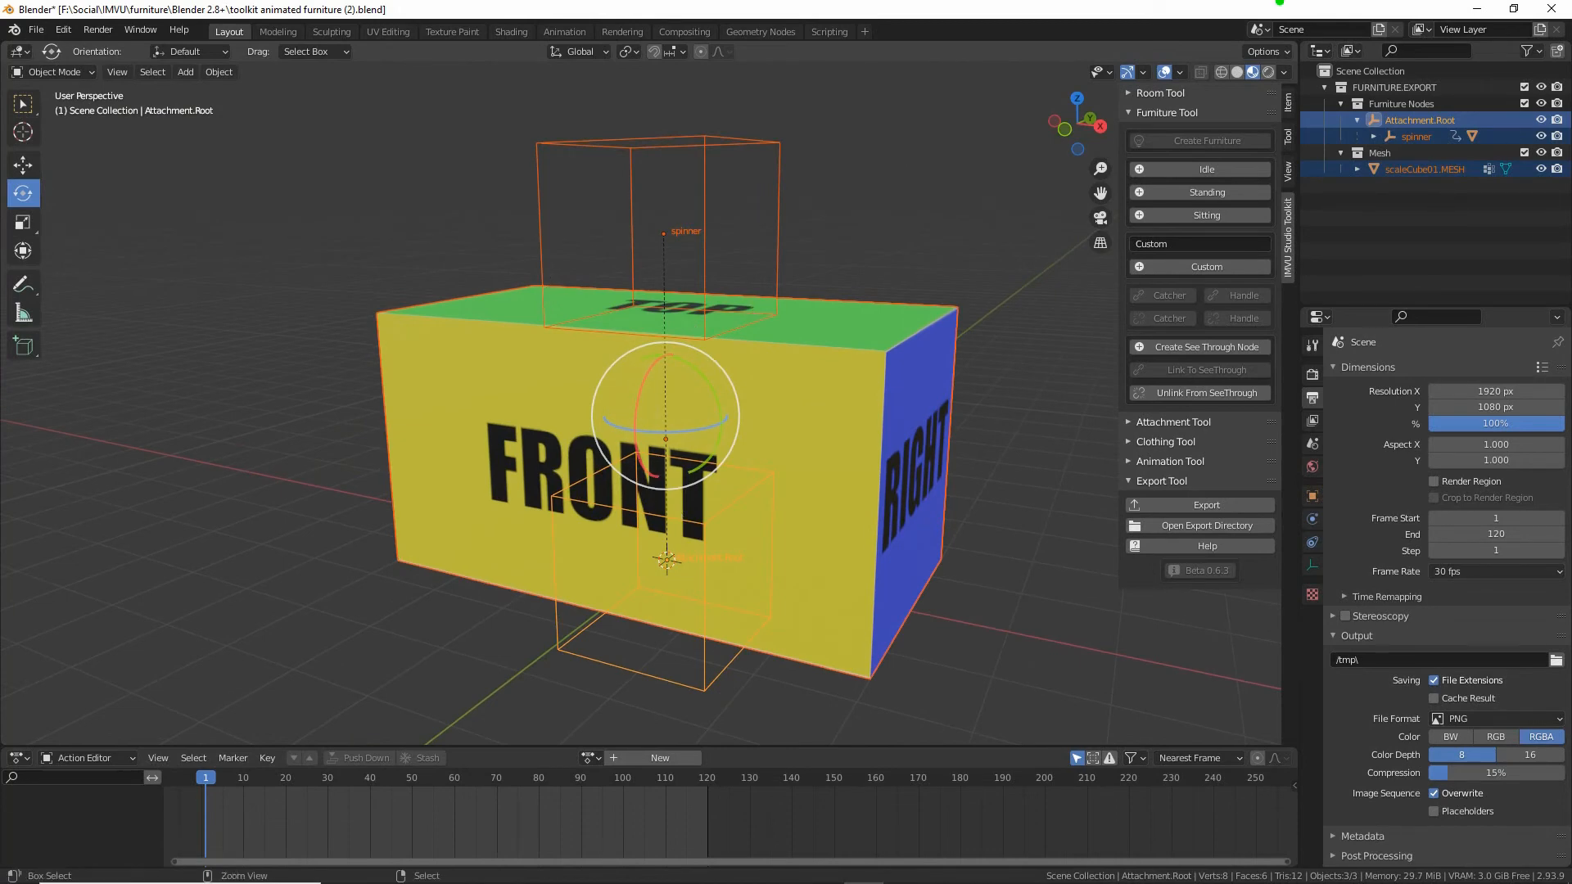
mouse_move(1412, 95)
mouse_down()
mouse_move(1341, 110)
mouse_move(1455, 102)
mouse_up()
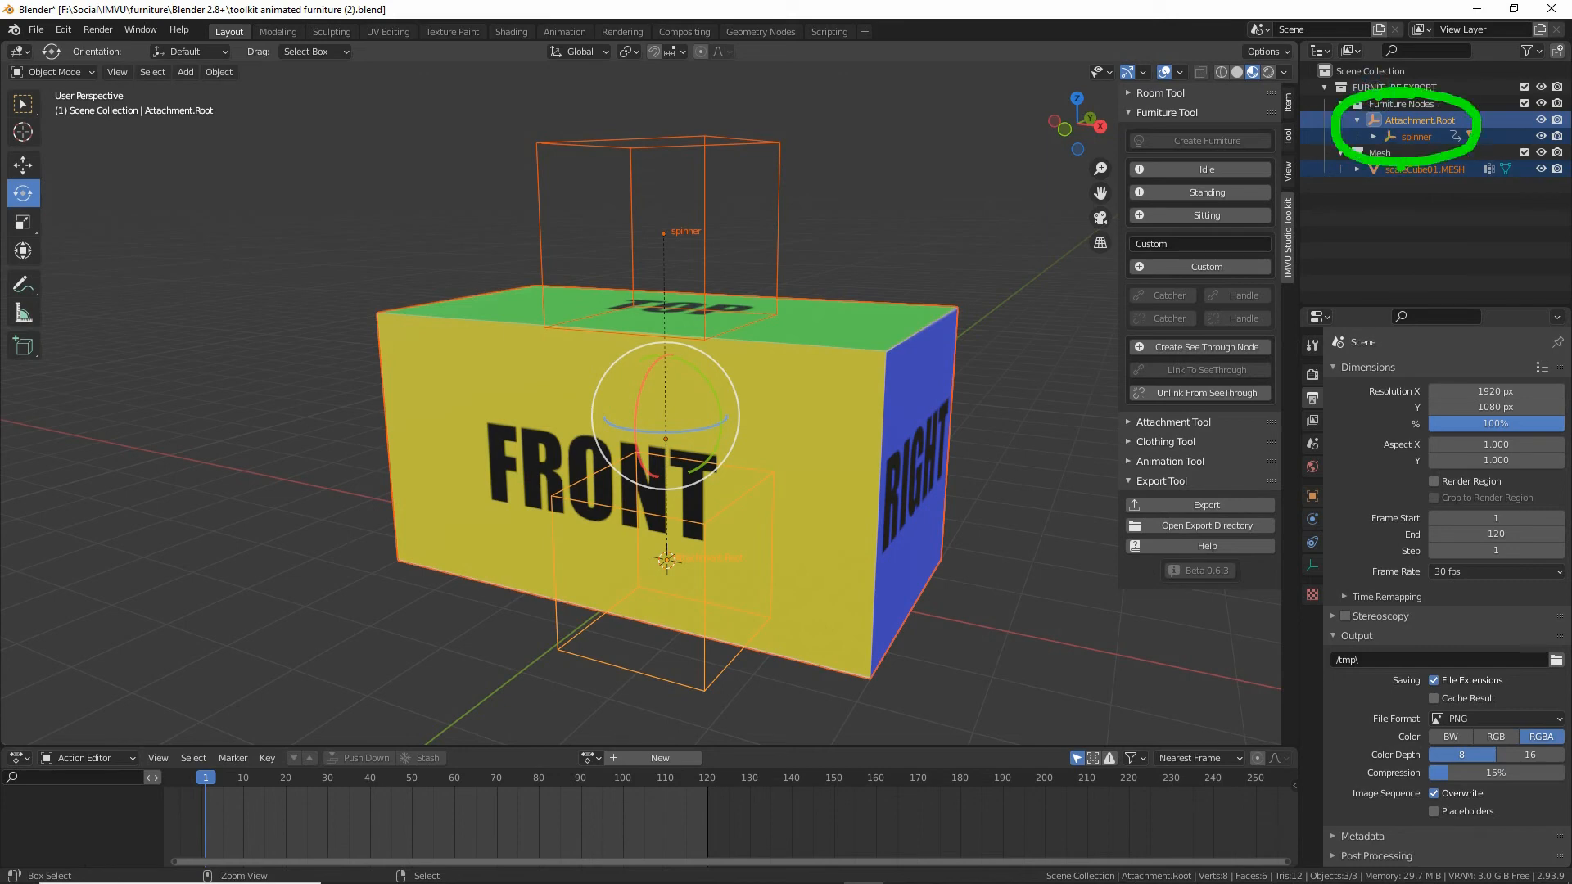
mouse_move(1400, 149)
mouse_down()
mouse_move(1349, 182)
mouse_move(1372, 151)
mouse_up()
key(Escape)
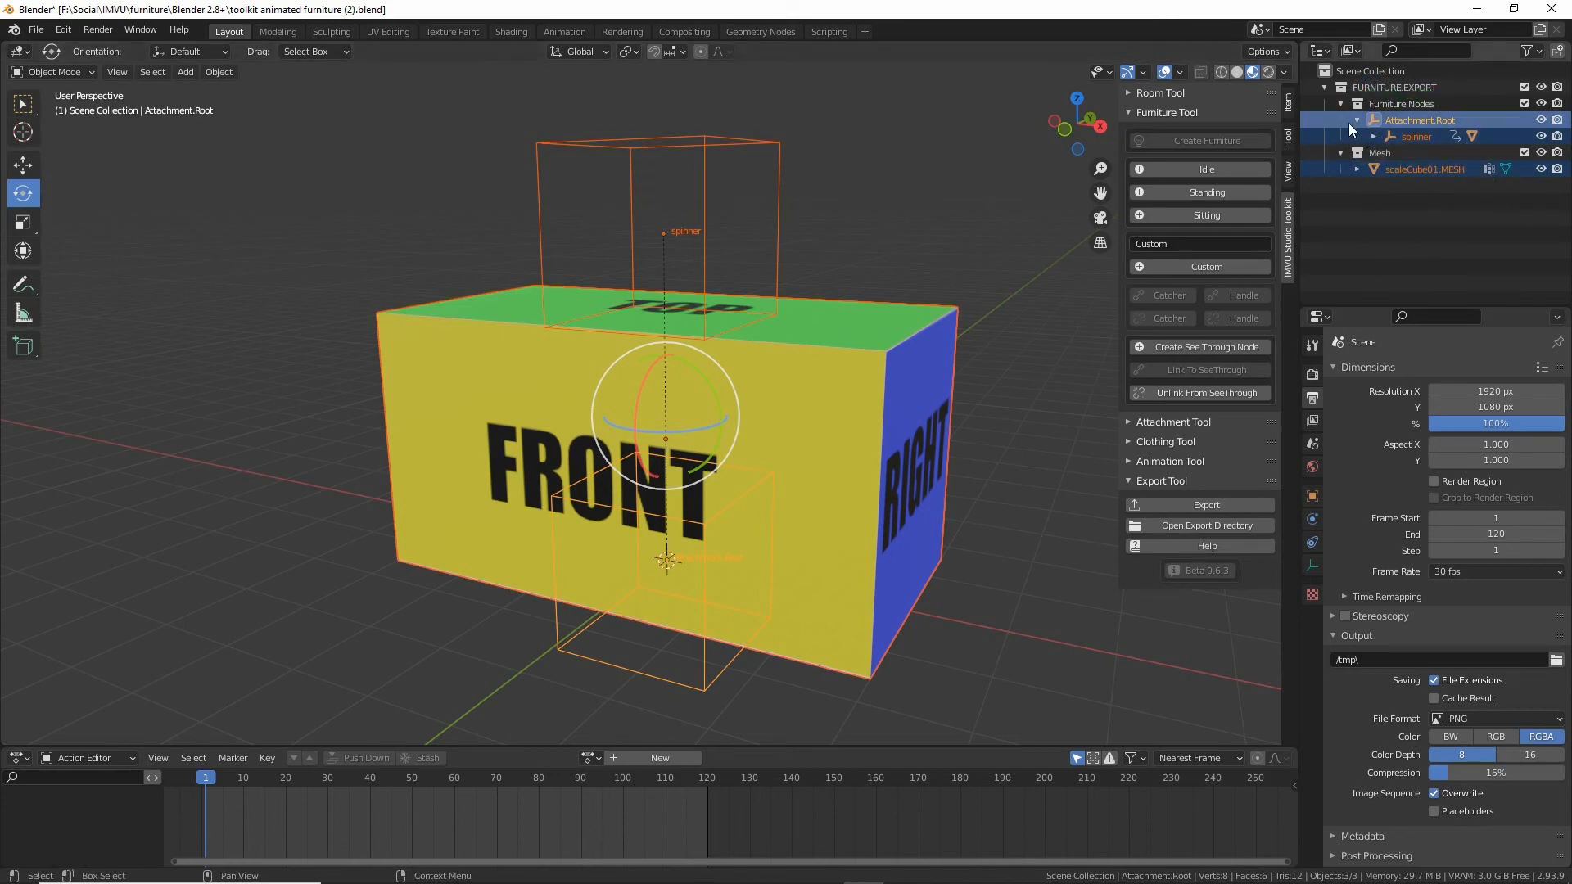
key(ctrl+2)
drag(1278, 103, 1324, 103)
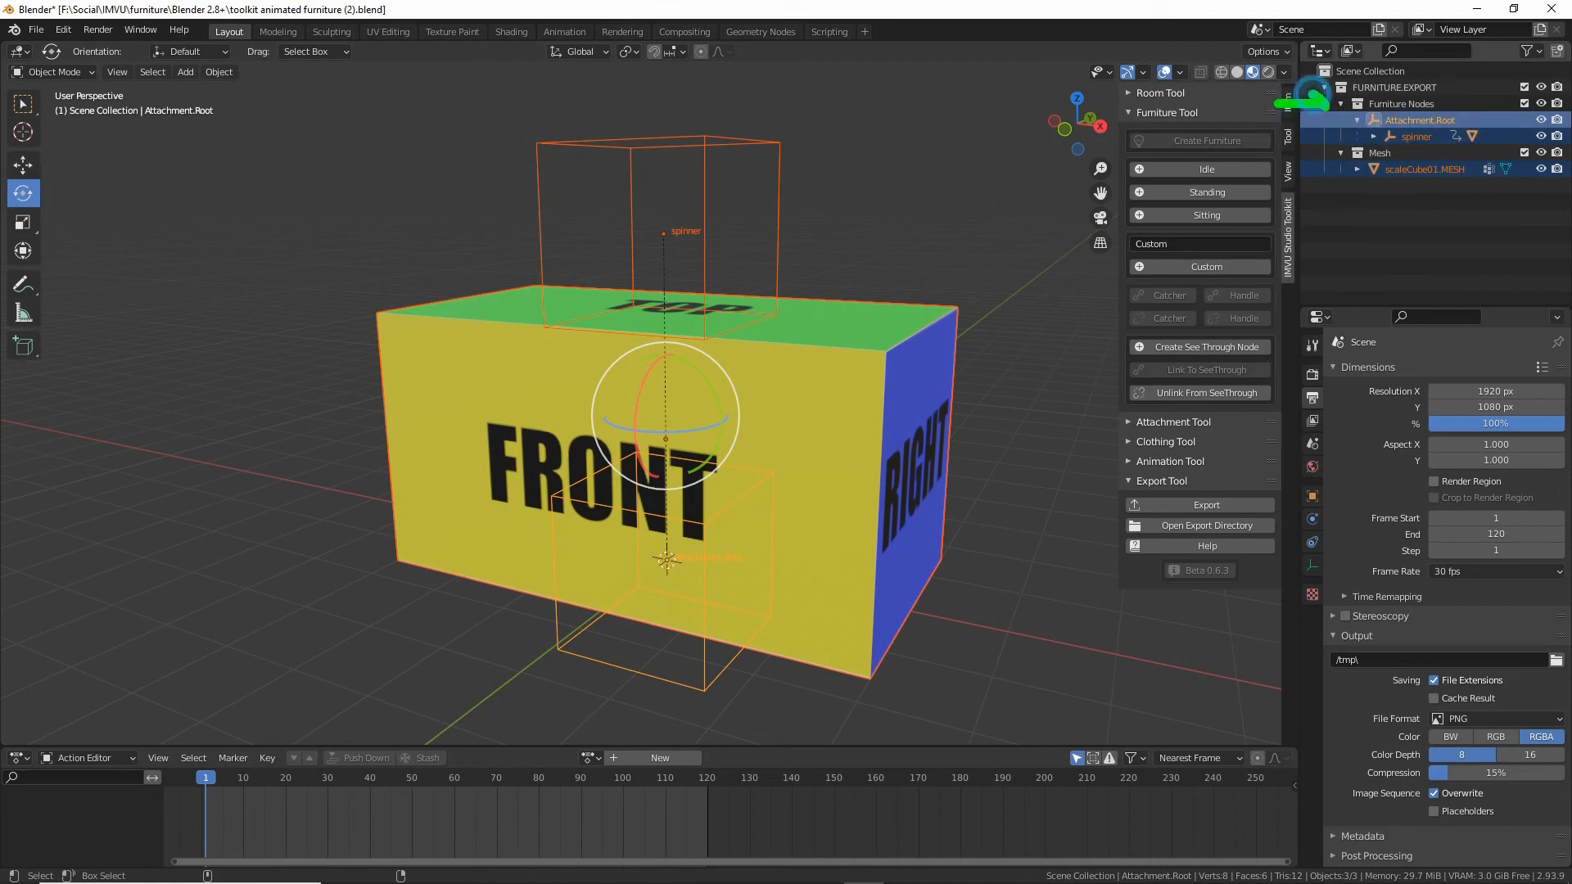
drag(1282, 153, 1325, 152)
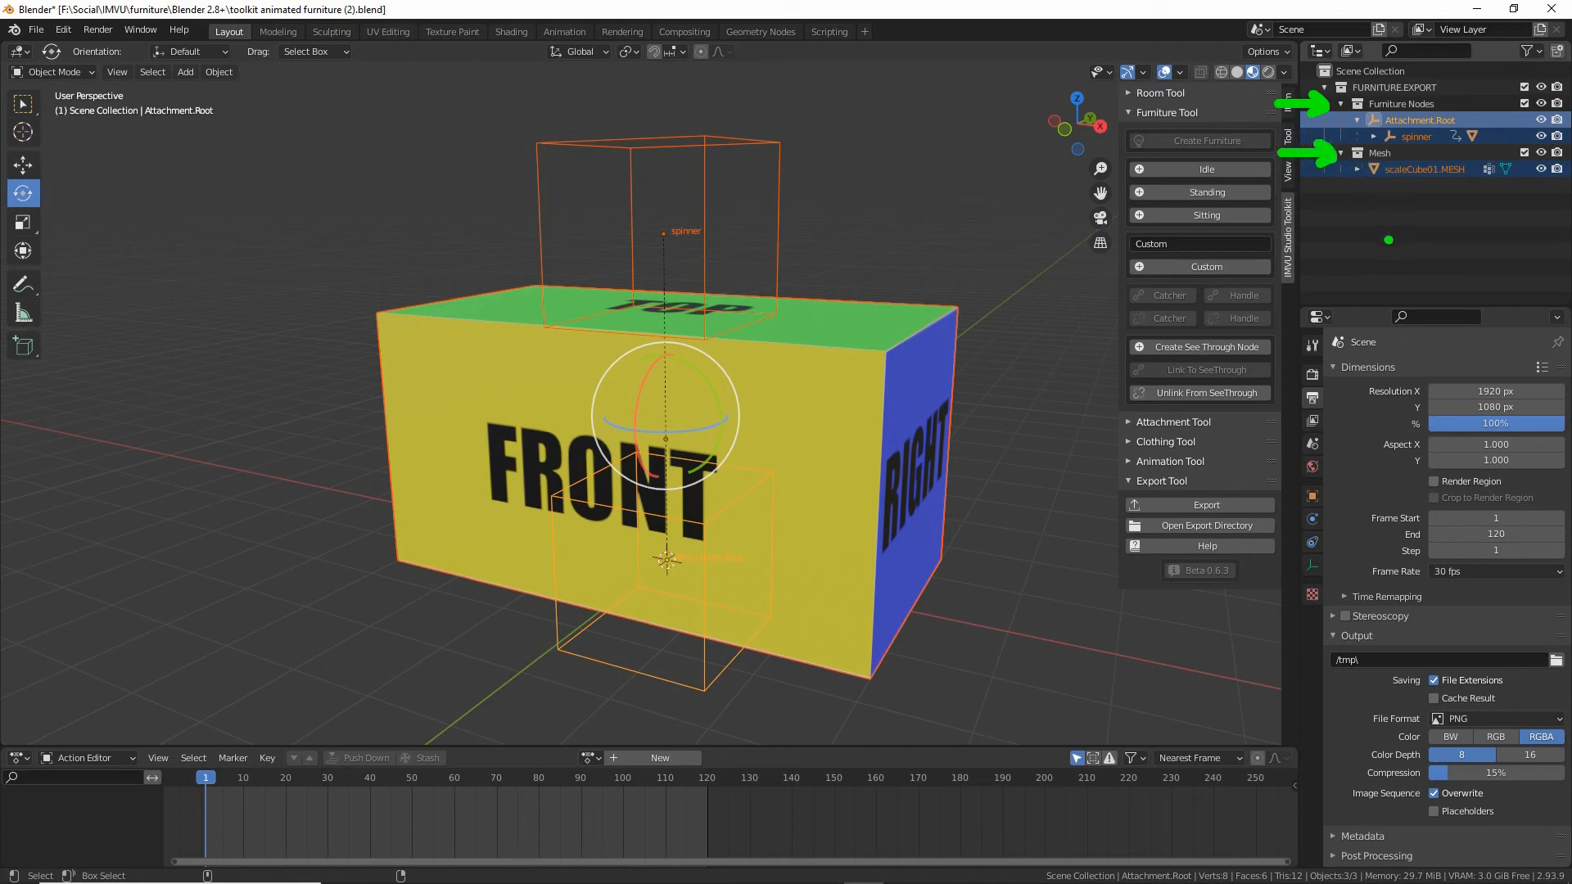
key(Escape)
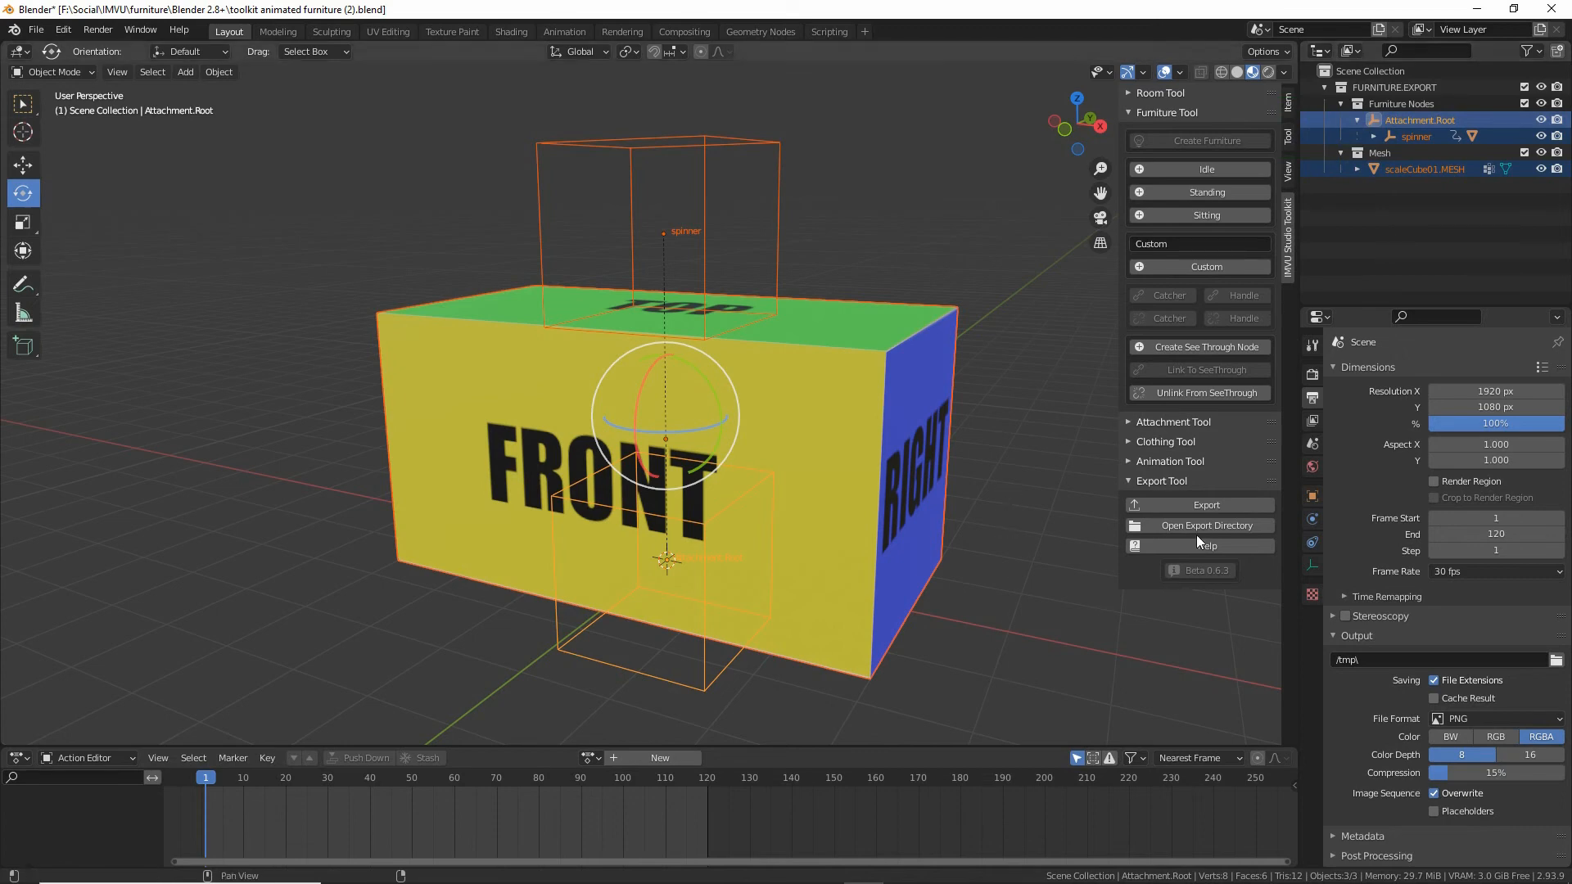
Export the selected mesh and furniture nodes as an FBX with the IMVU toolkit's export tool.
click(1204, 506)
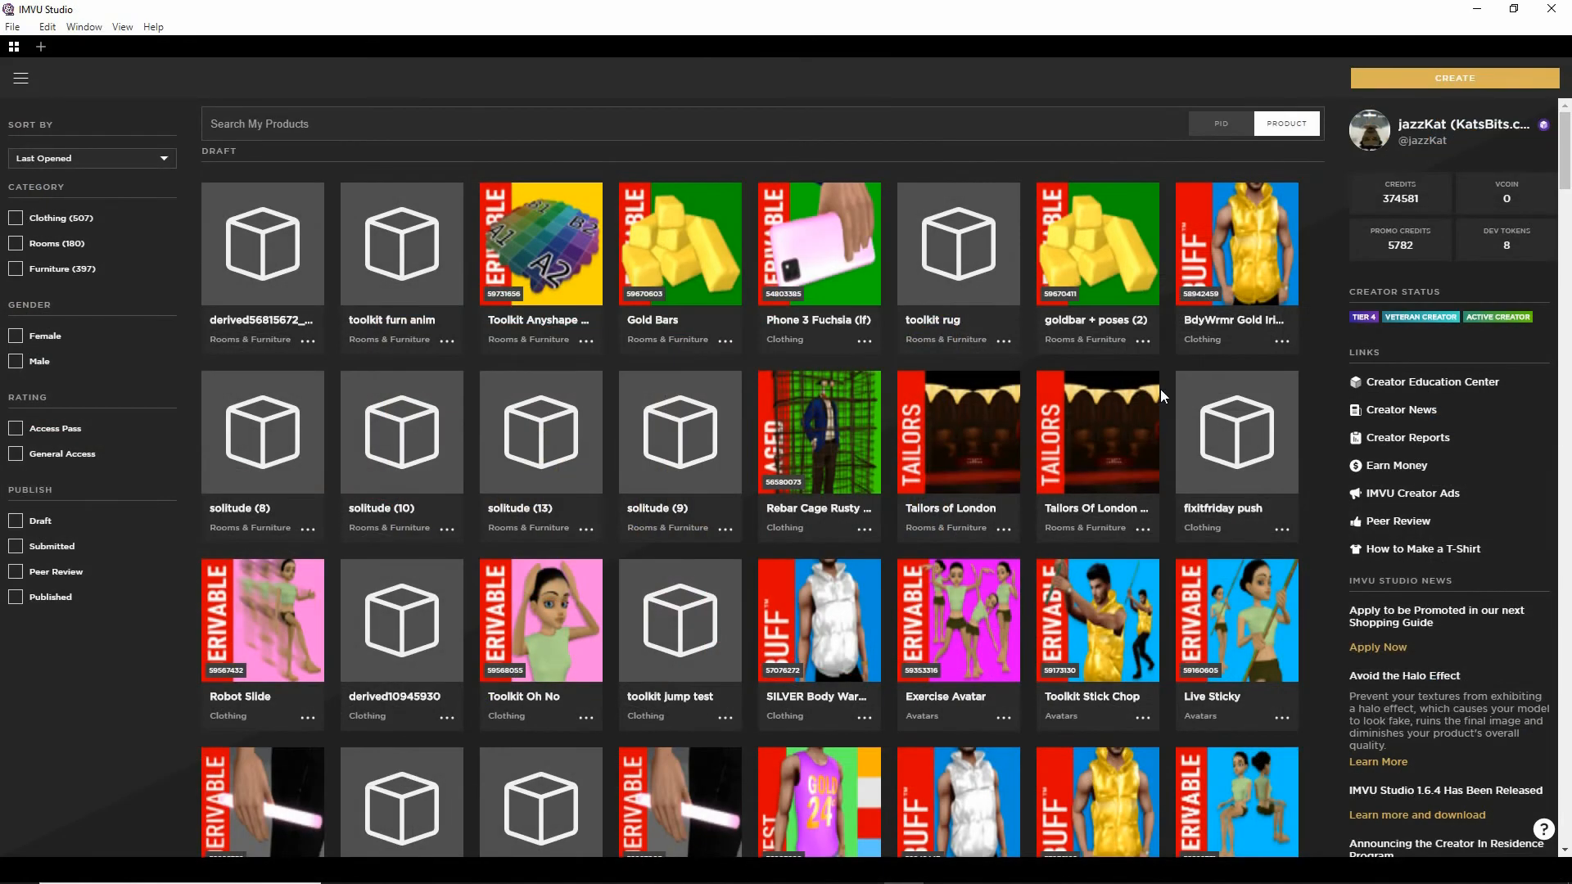
Switch to IMVU Studio and create a new product derived from the Empty Furniture base product.
click(1452, 80)
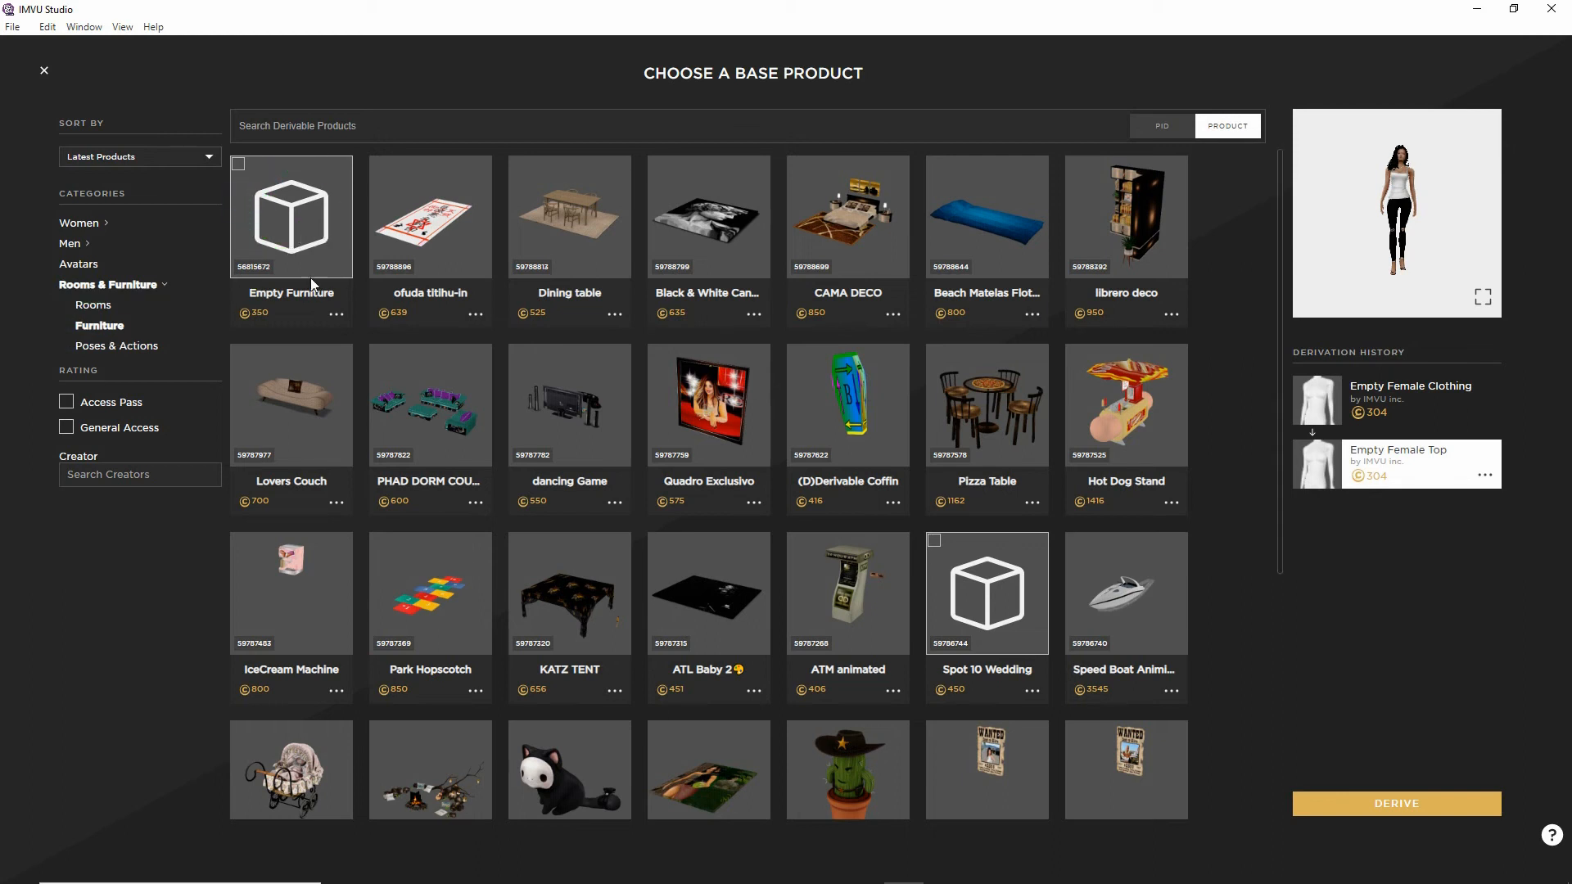
click(305, 224)
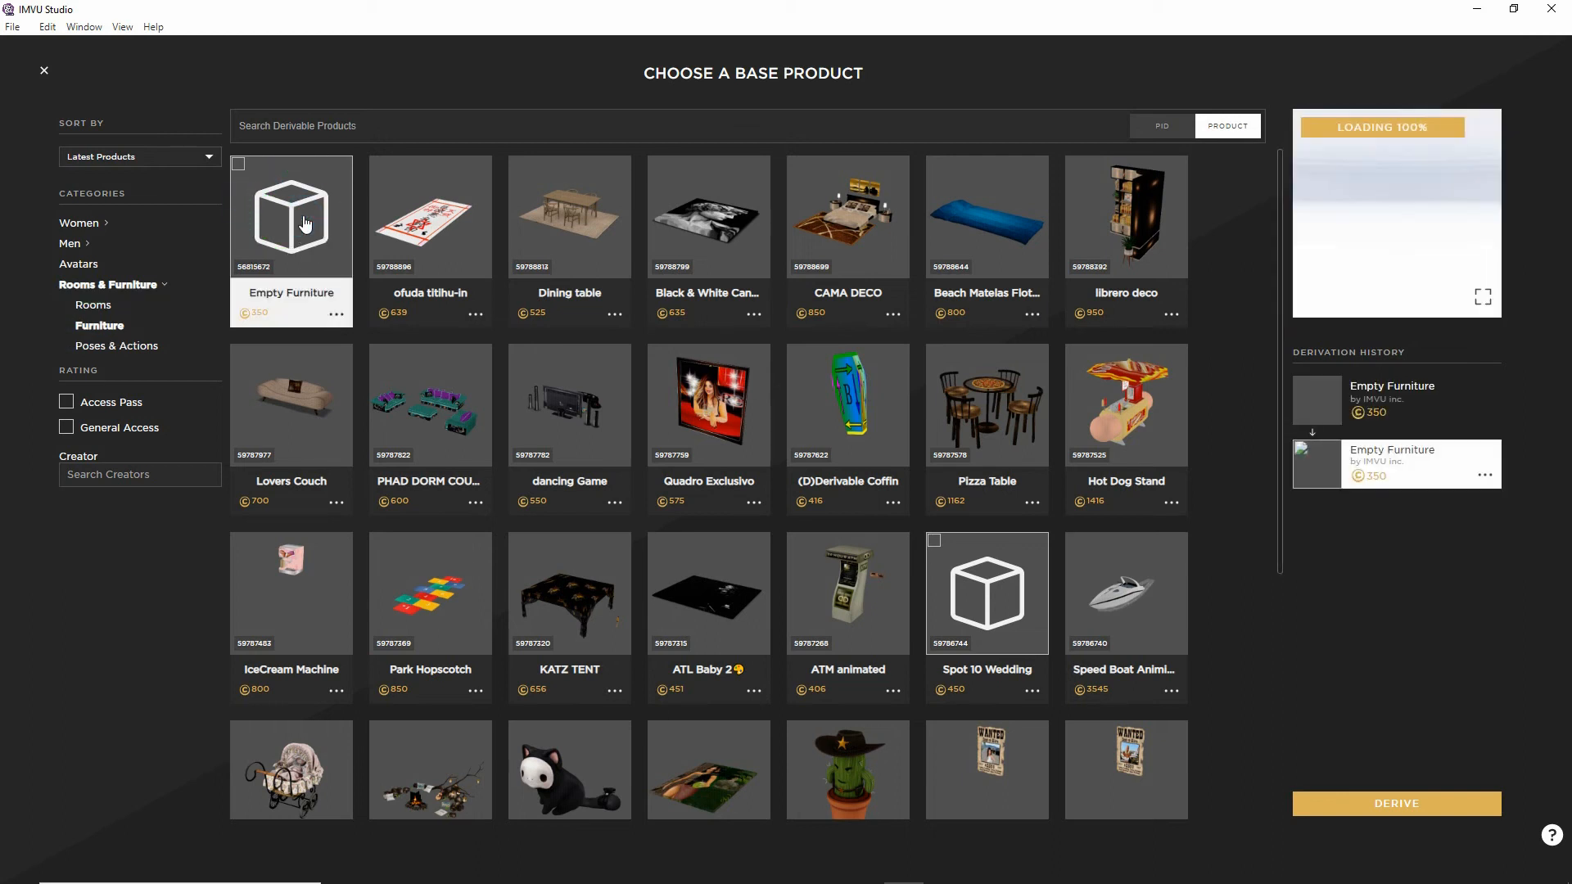
click(1376, 796)
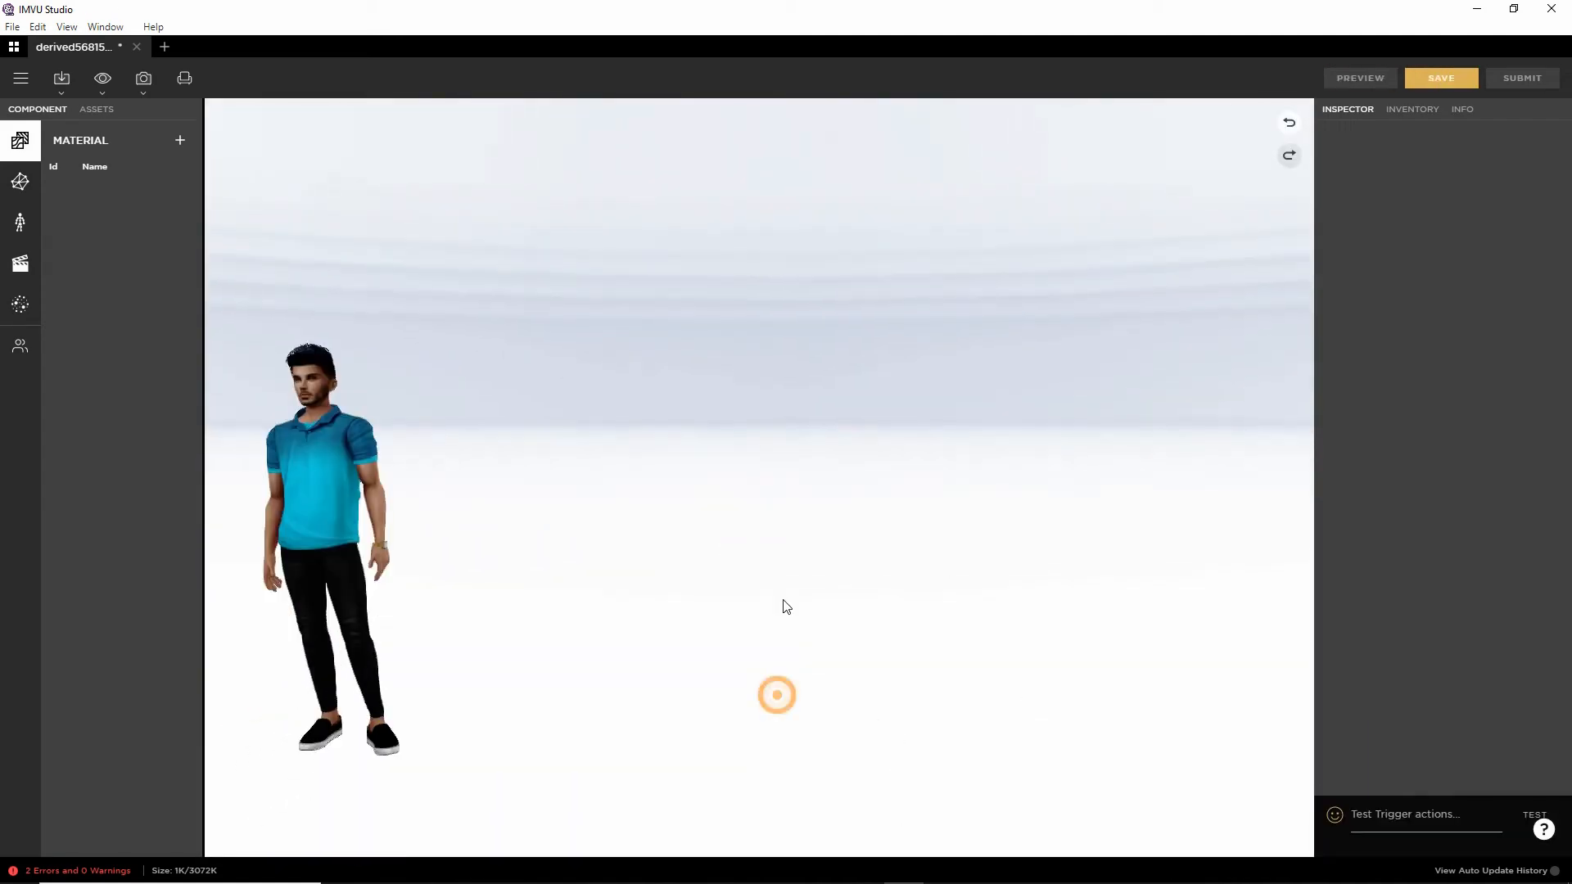
Choose toolkit animated furniture (2).fbx from the Blender 2.8+ folder for FBX import.
mouse_move(787, 637)
mouse_down()
mouse_move(895, 637)
mouse_move(806, 644)
mouse_move(798, 660)
mouse_up()
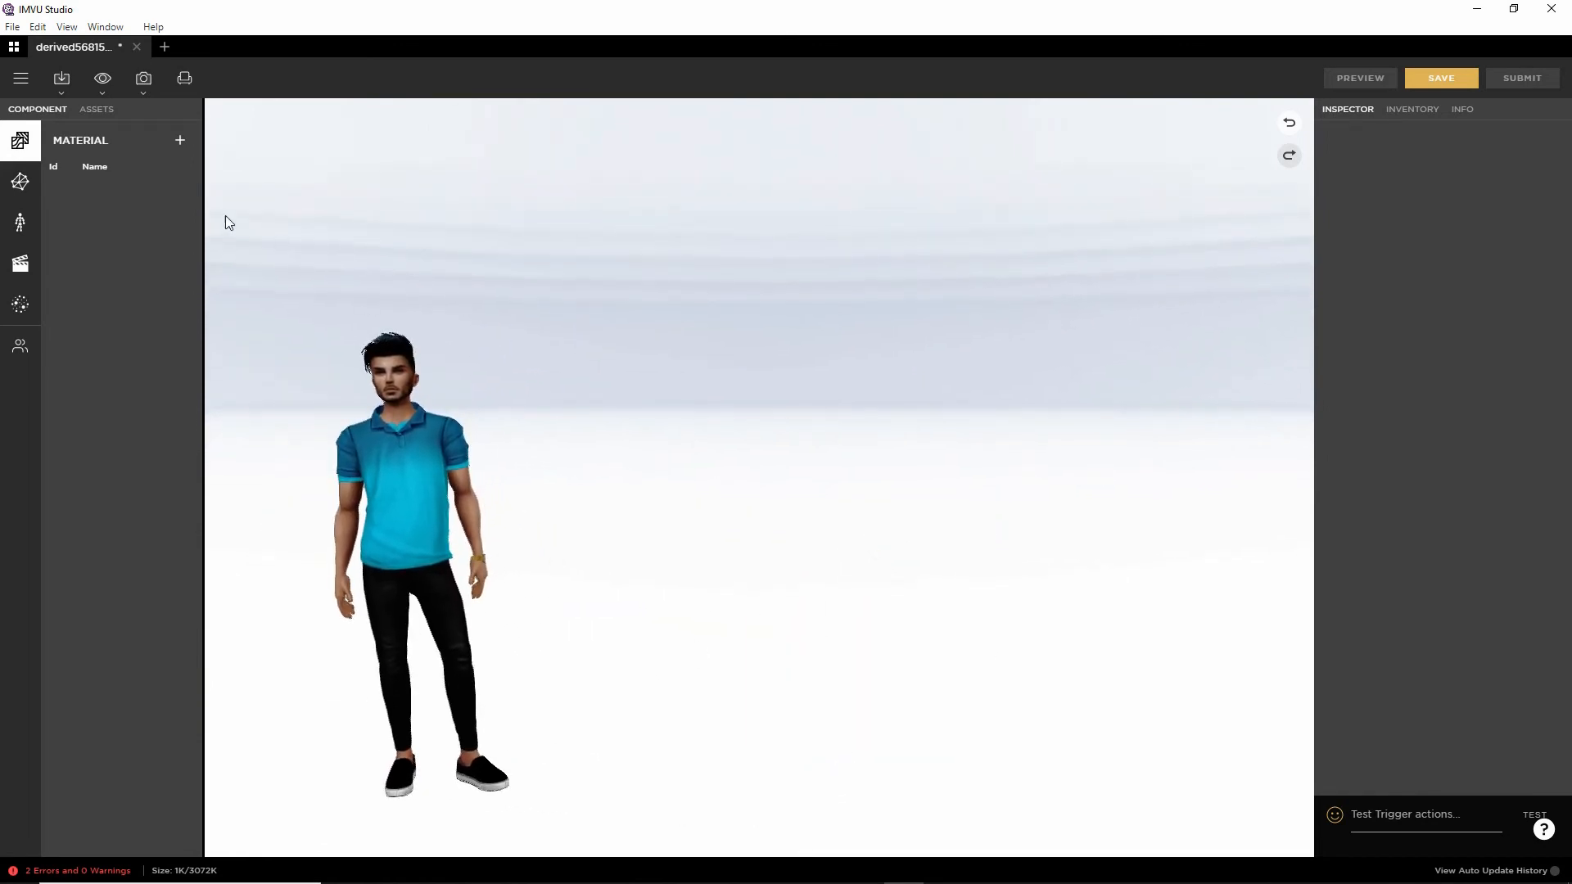
click(61, 82)
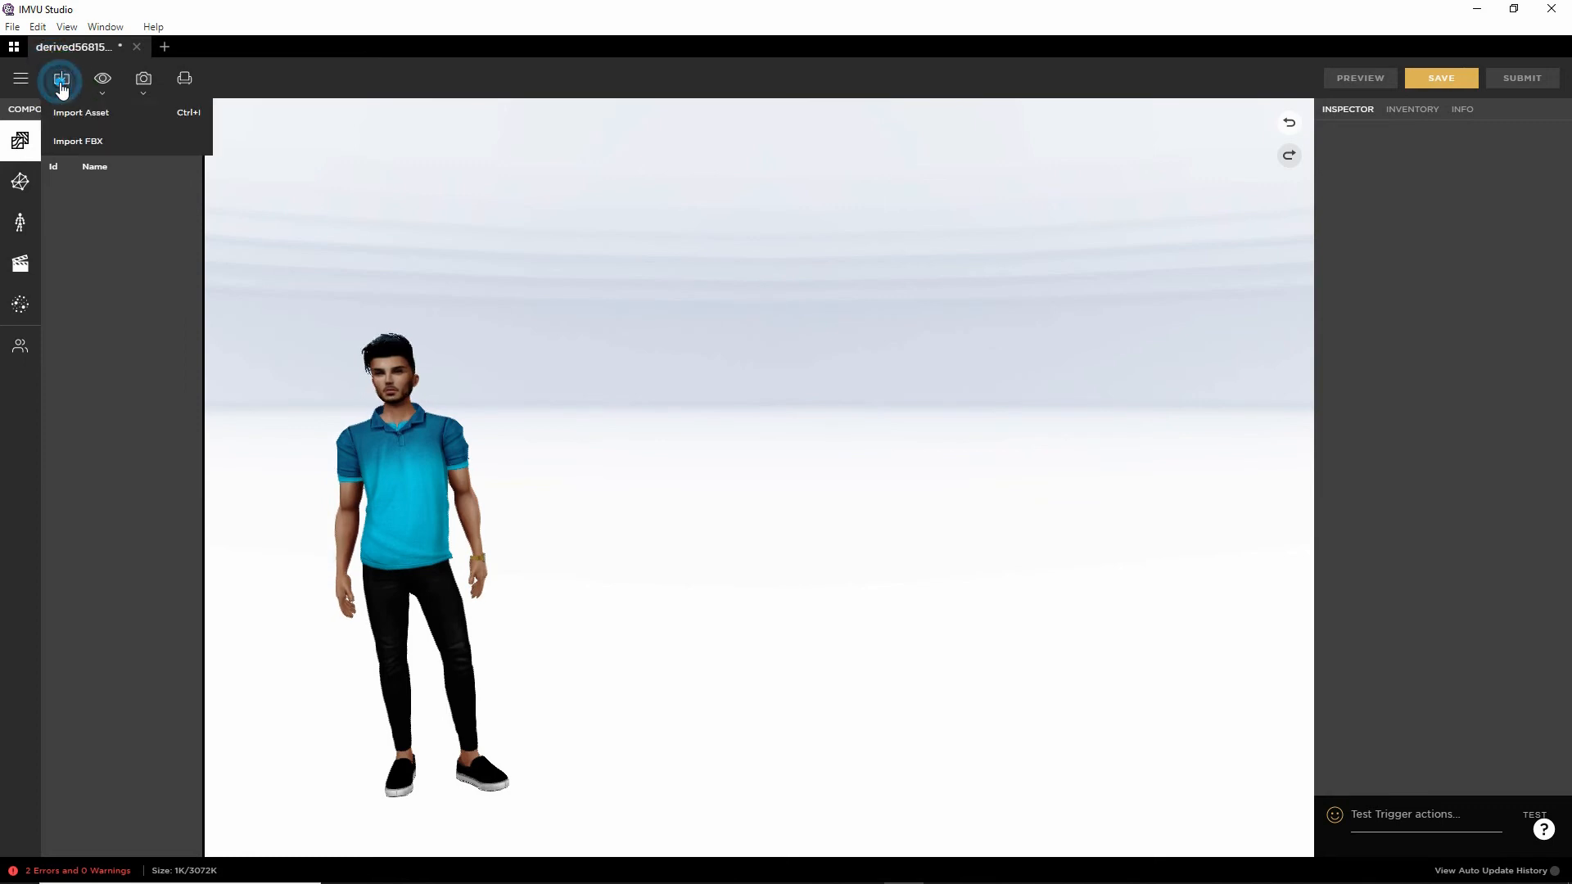
drag(57, 145, 103, 154)
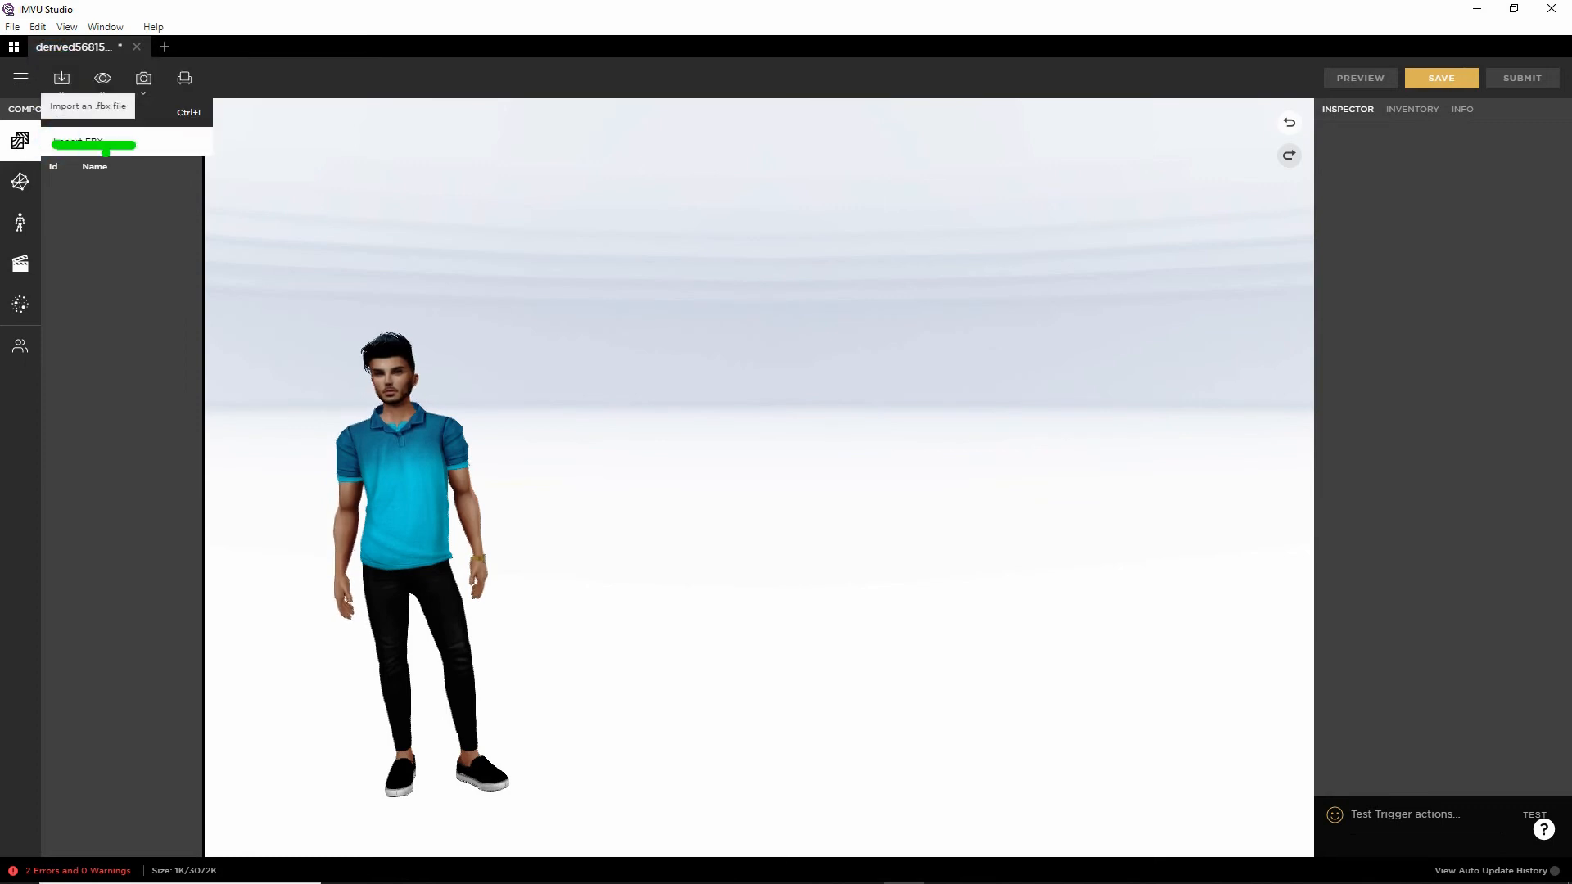
key(Escape)
click(60, 80)
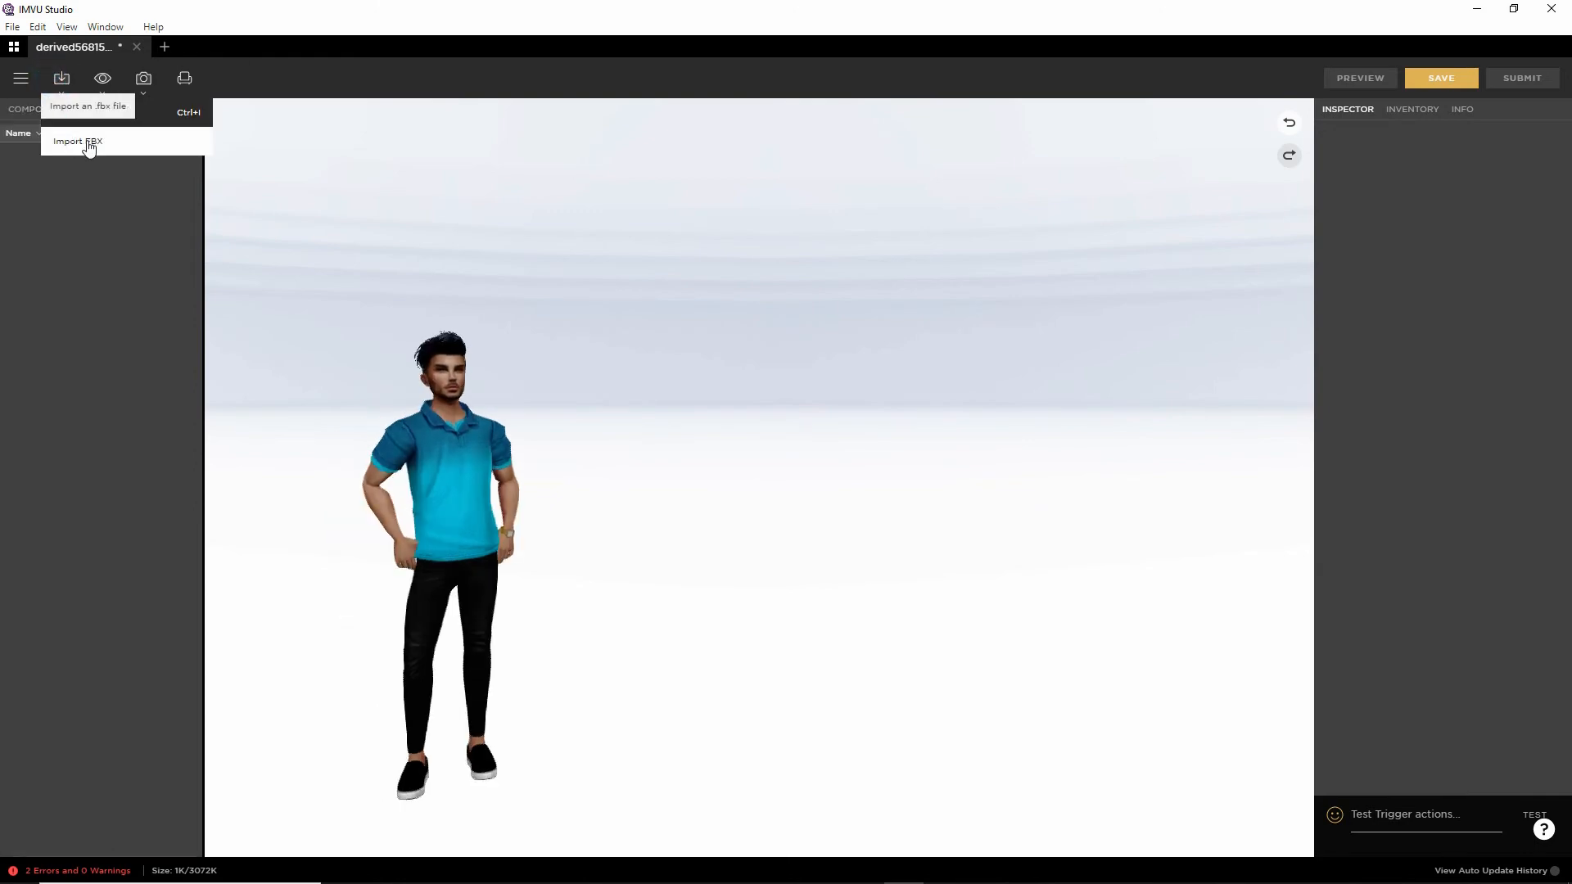
click(87, 142)
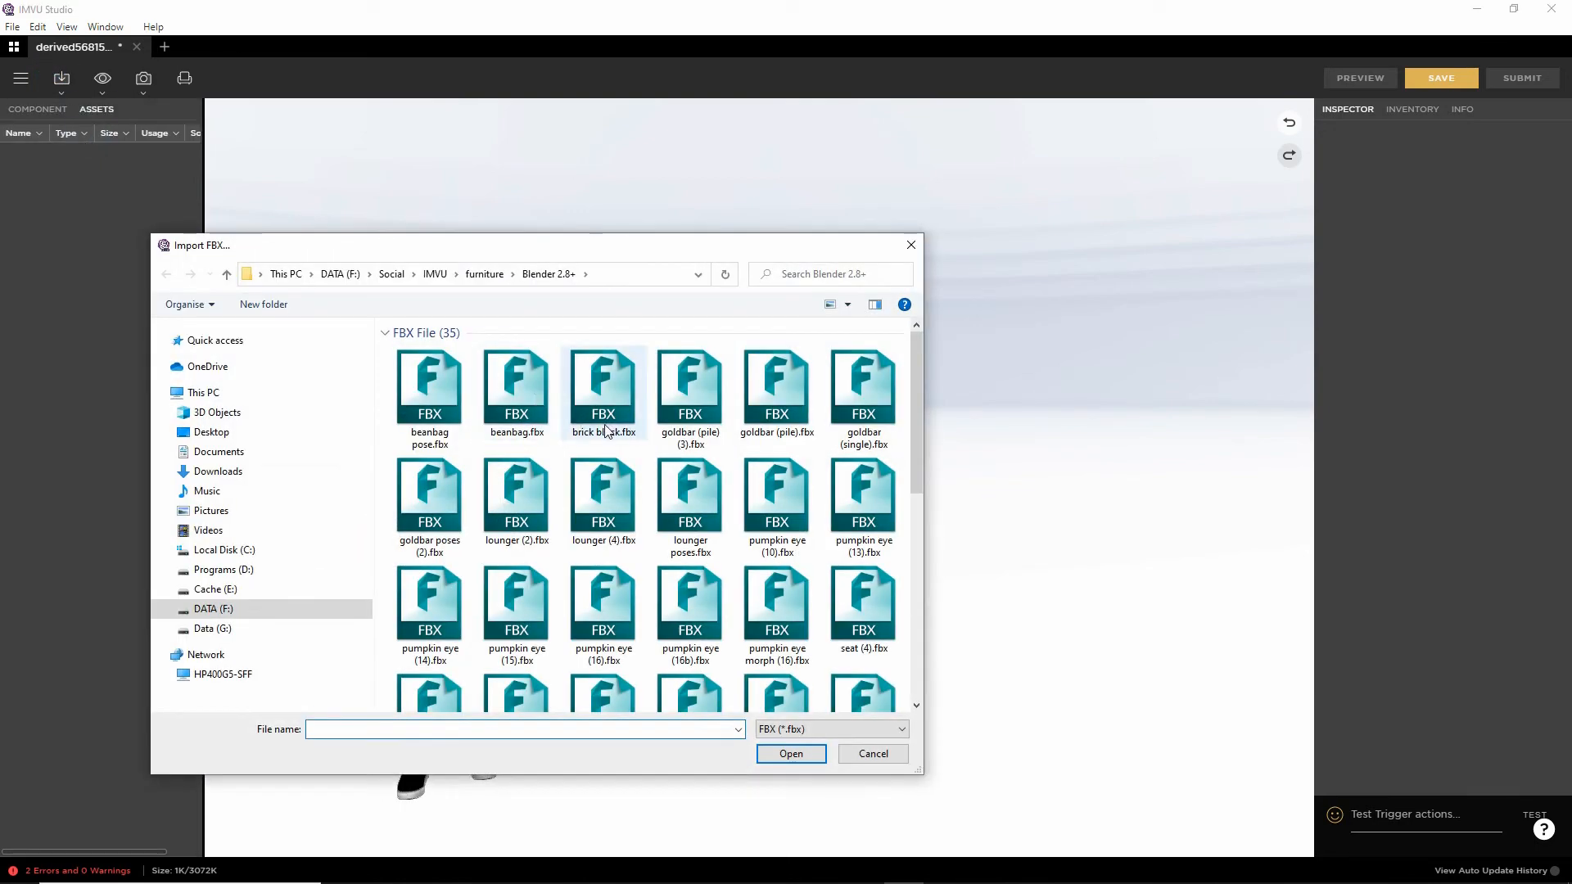
scroll(770, 452, down, 3)
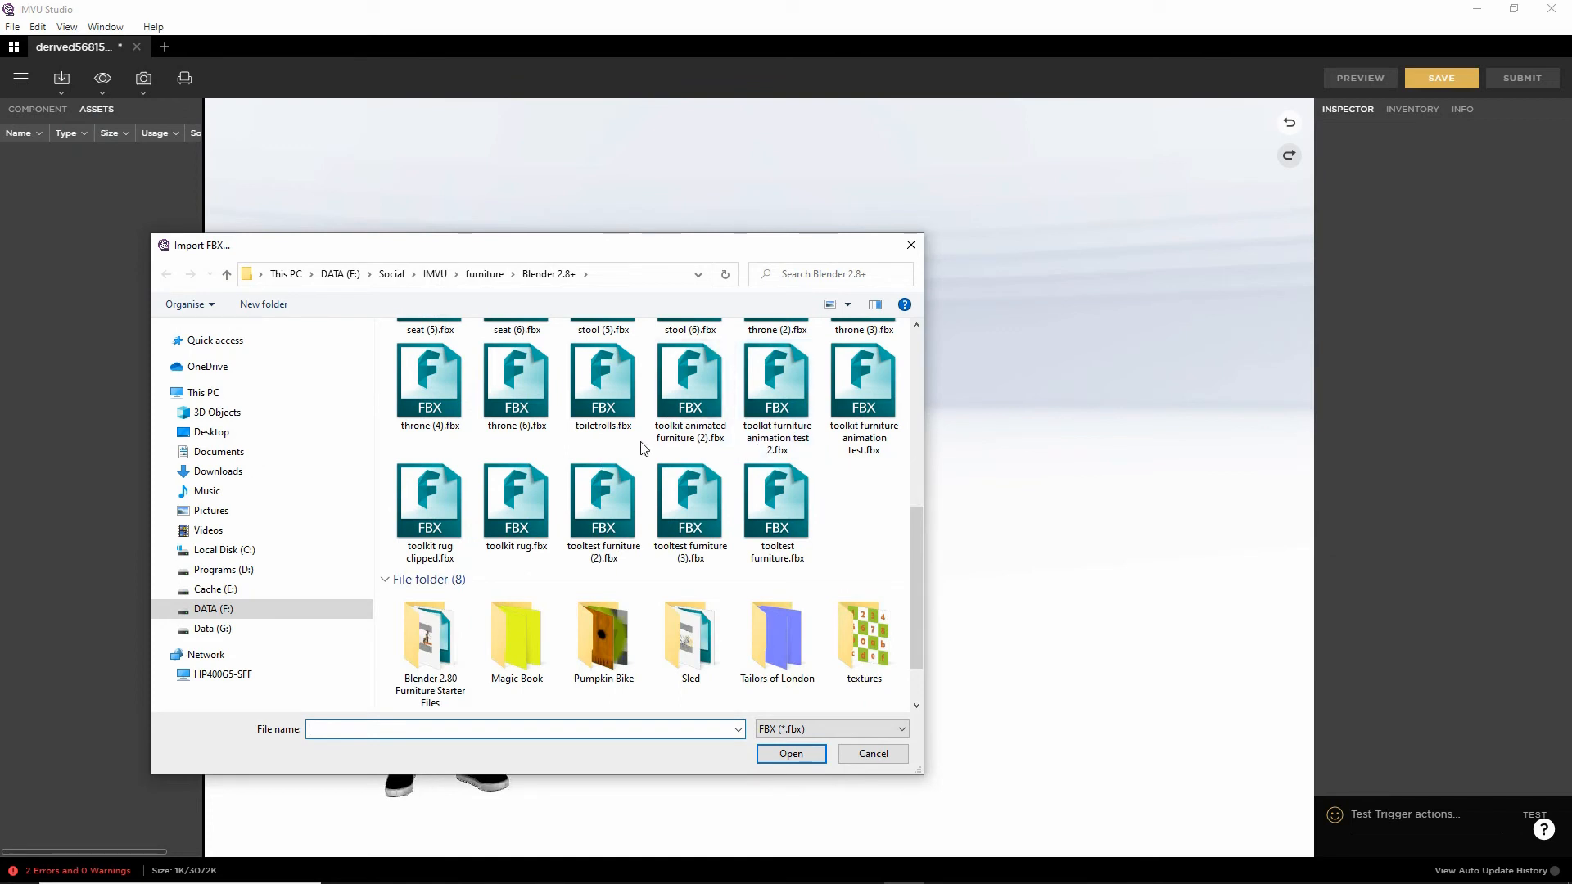
click(696, 373)
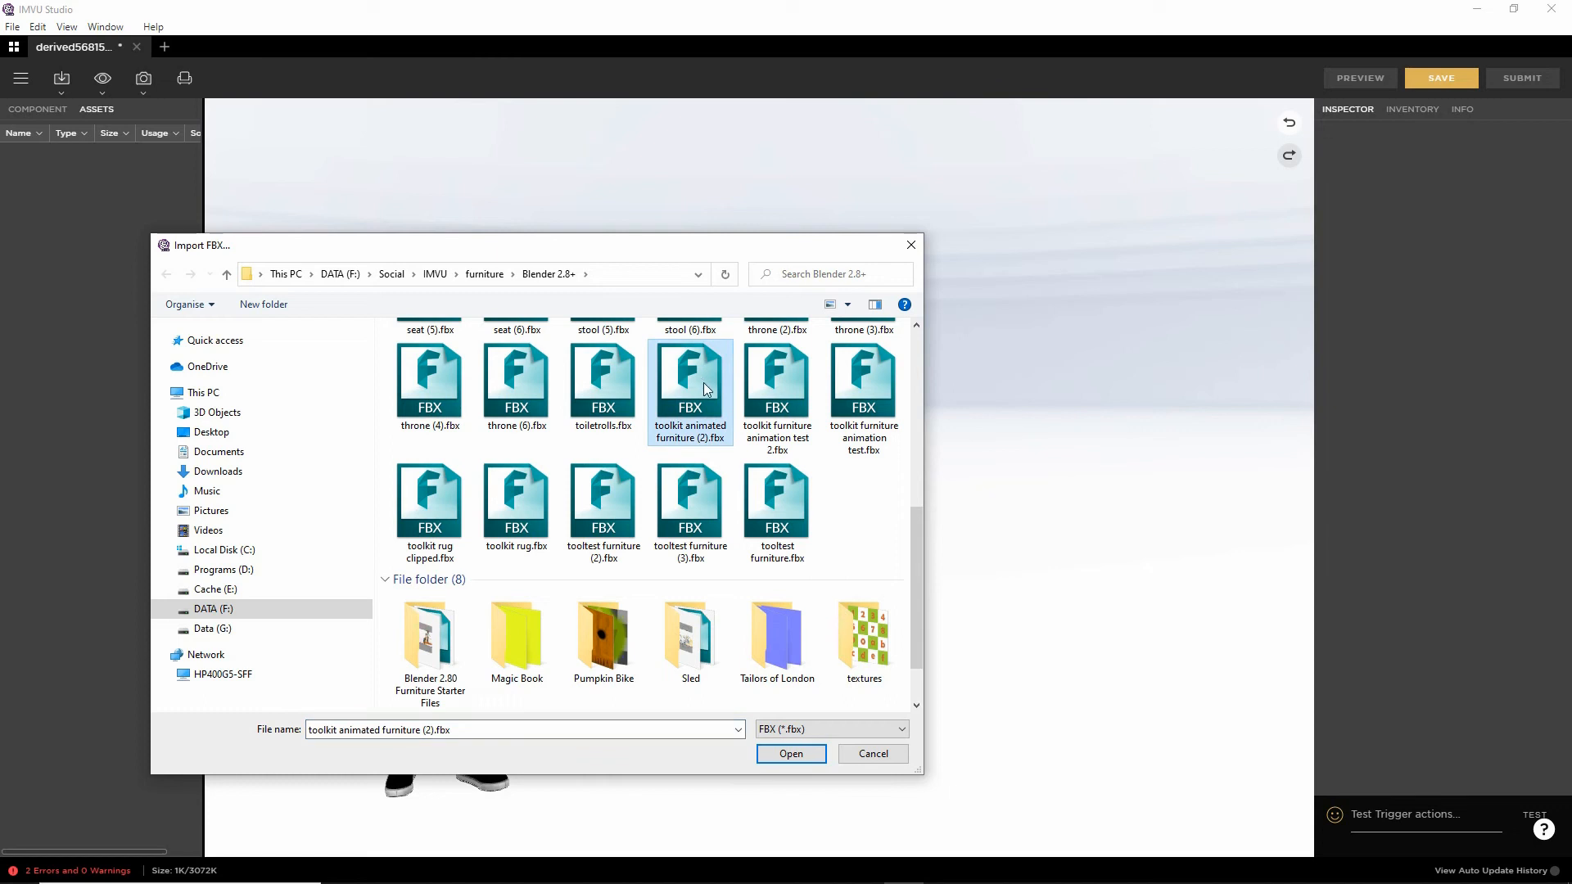
double_click(686, 400)
click(784, 754)
click(791, 754)
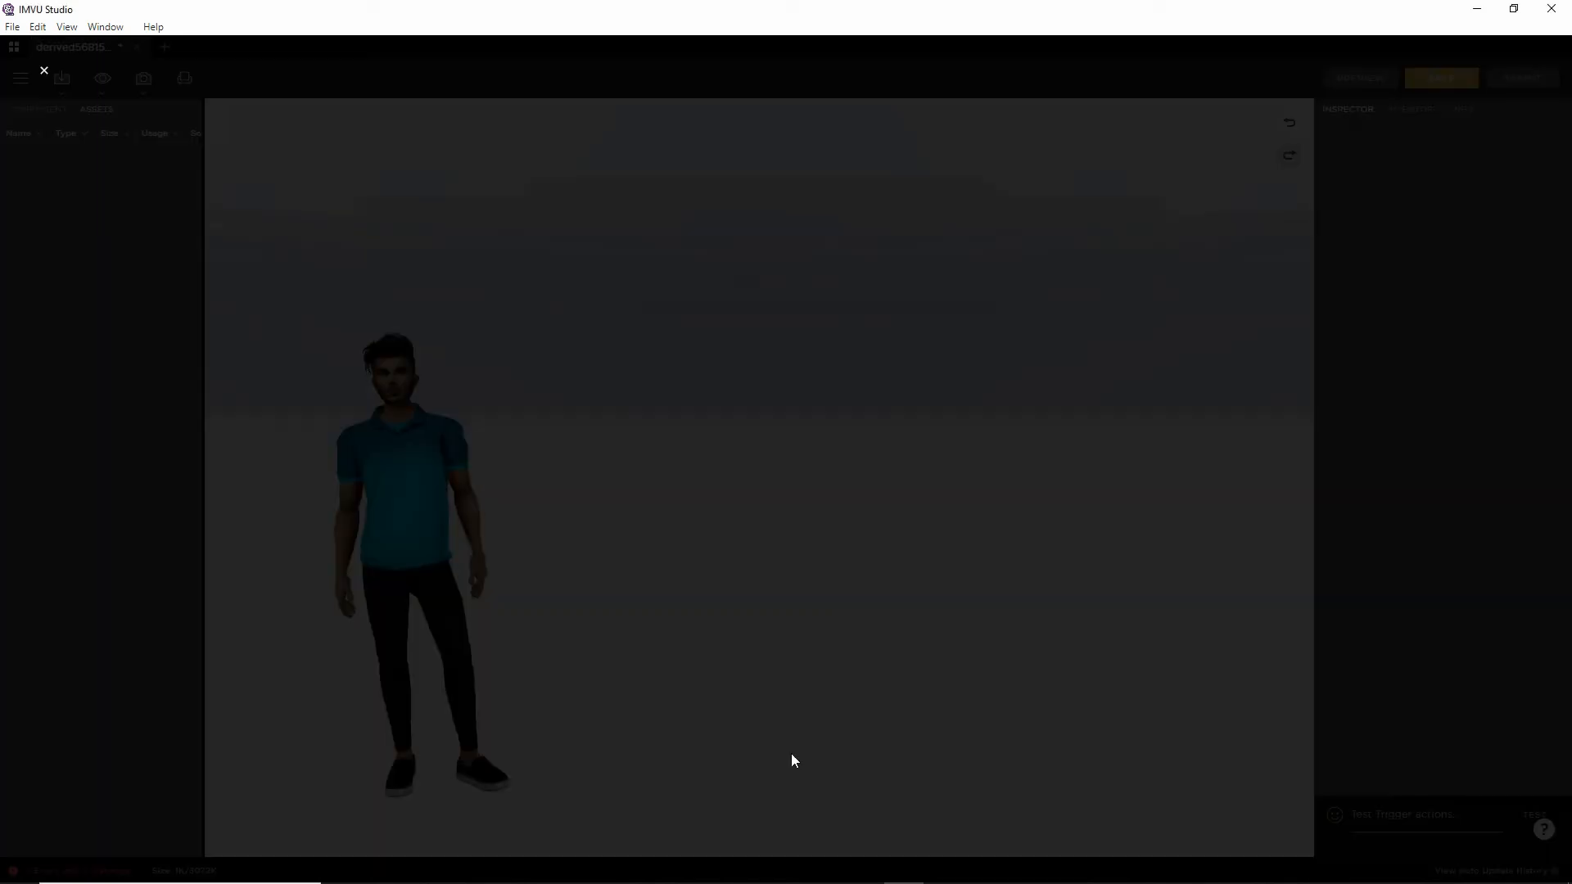
Set up the FBX import, accepting the Attachment.Root skeleton, scaleCube01.MESH and M_ScaleSeat material with its TEX_ScaleSeat.png texture.
drag(830, 235, 854, 245)
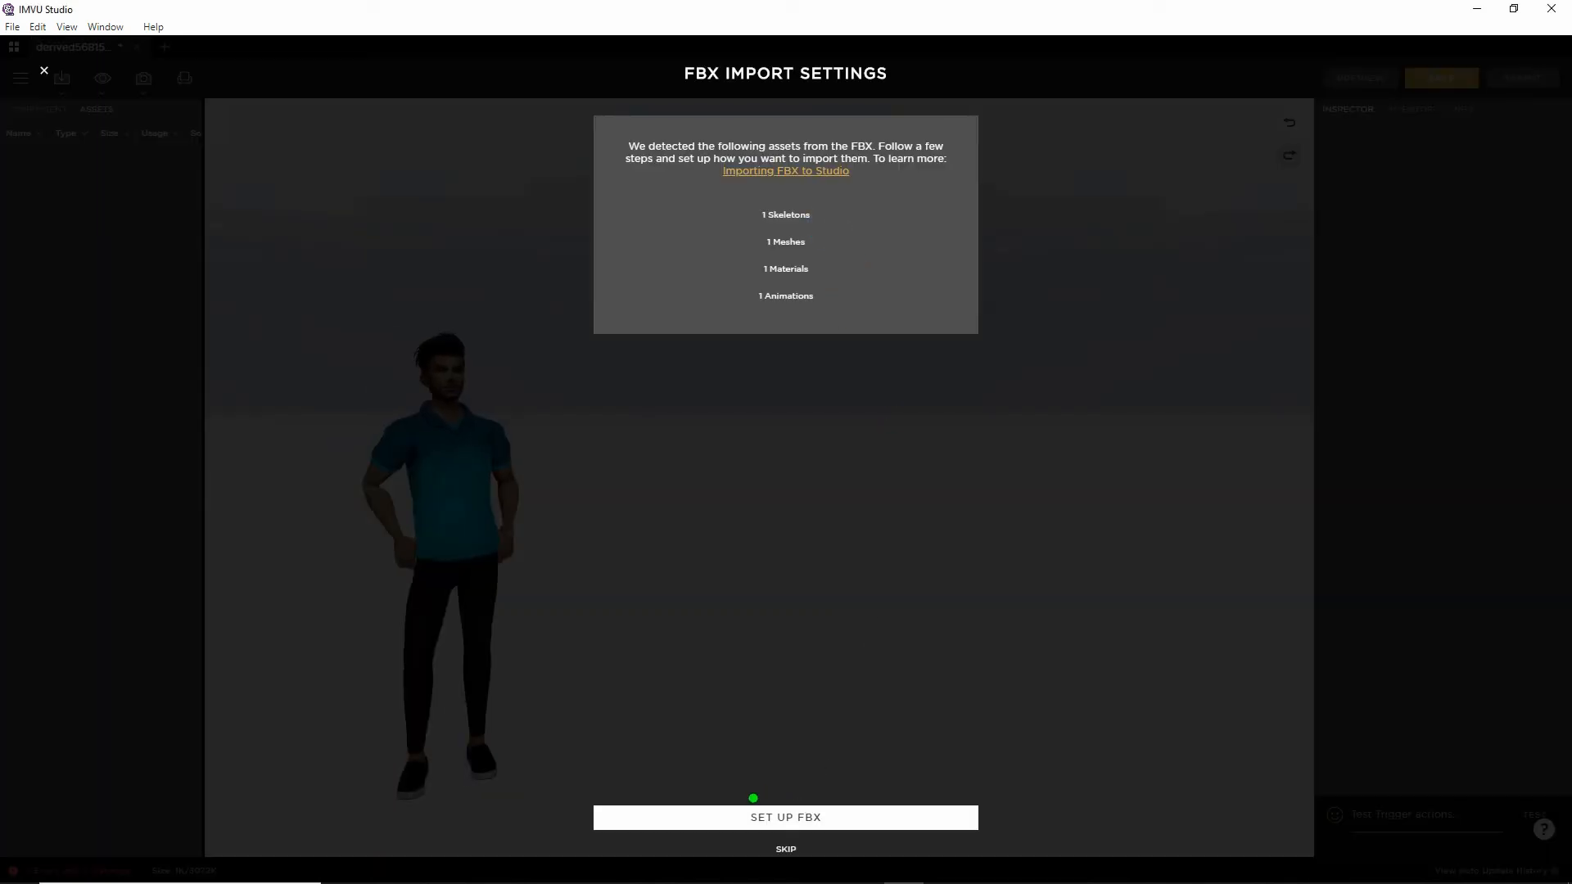
drag(753, 798, 757, 792)
click(788, 815)
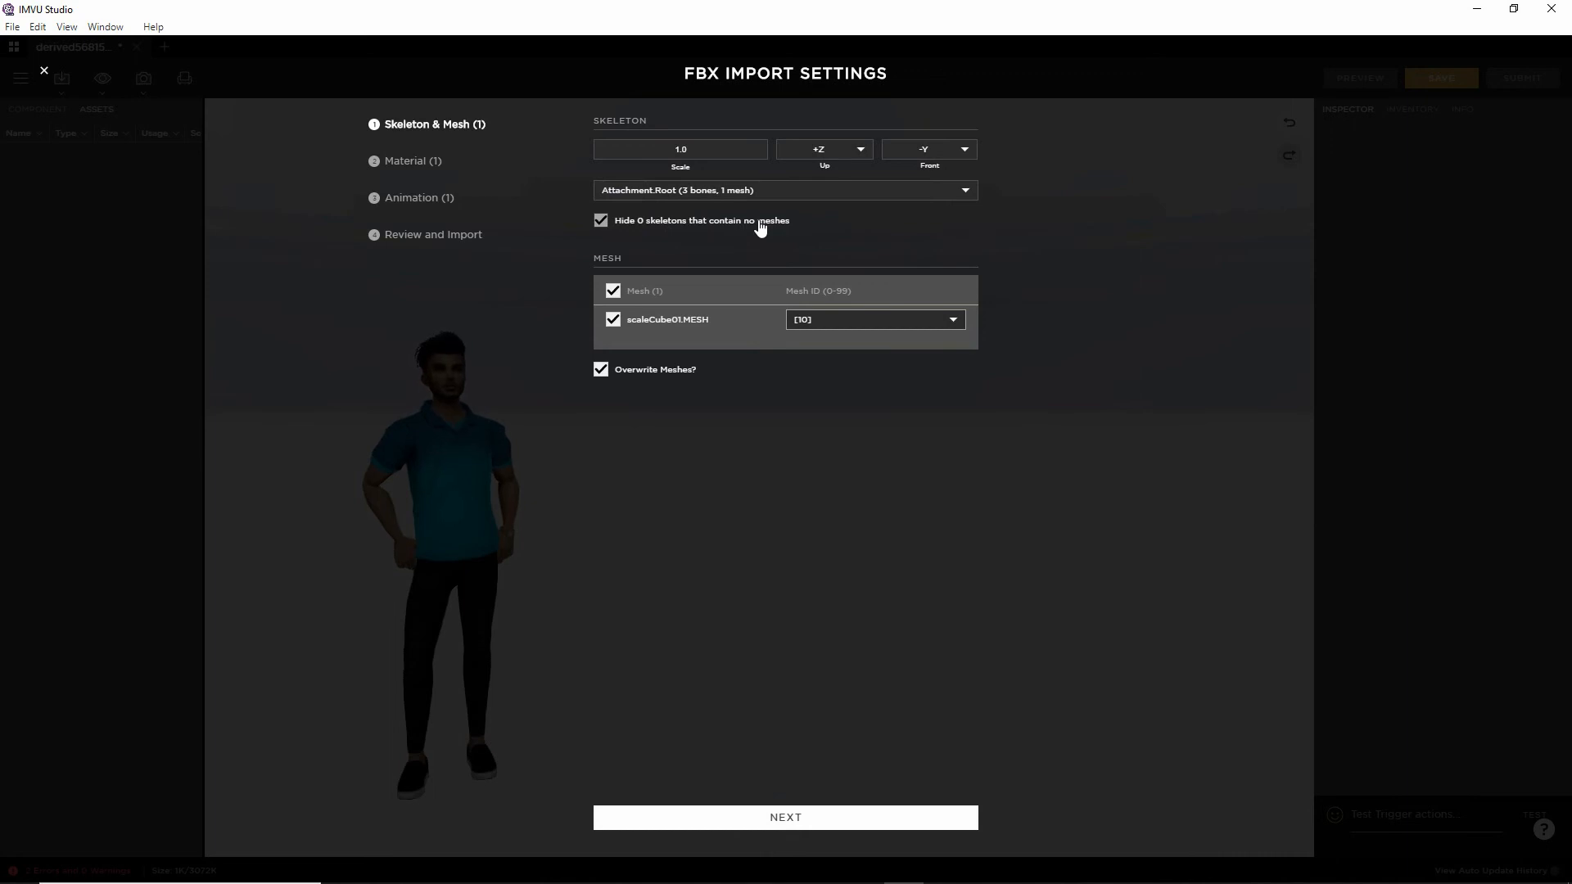
click(789, 819)
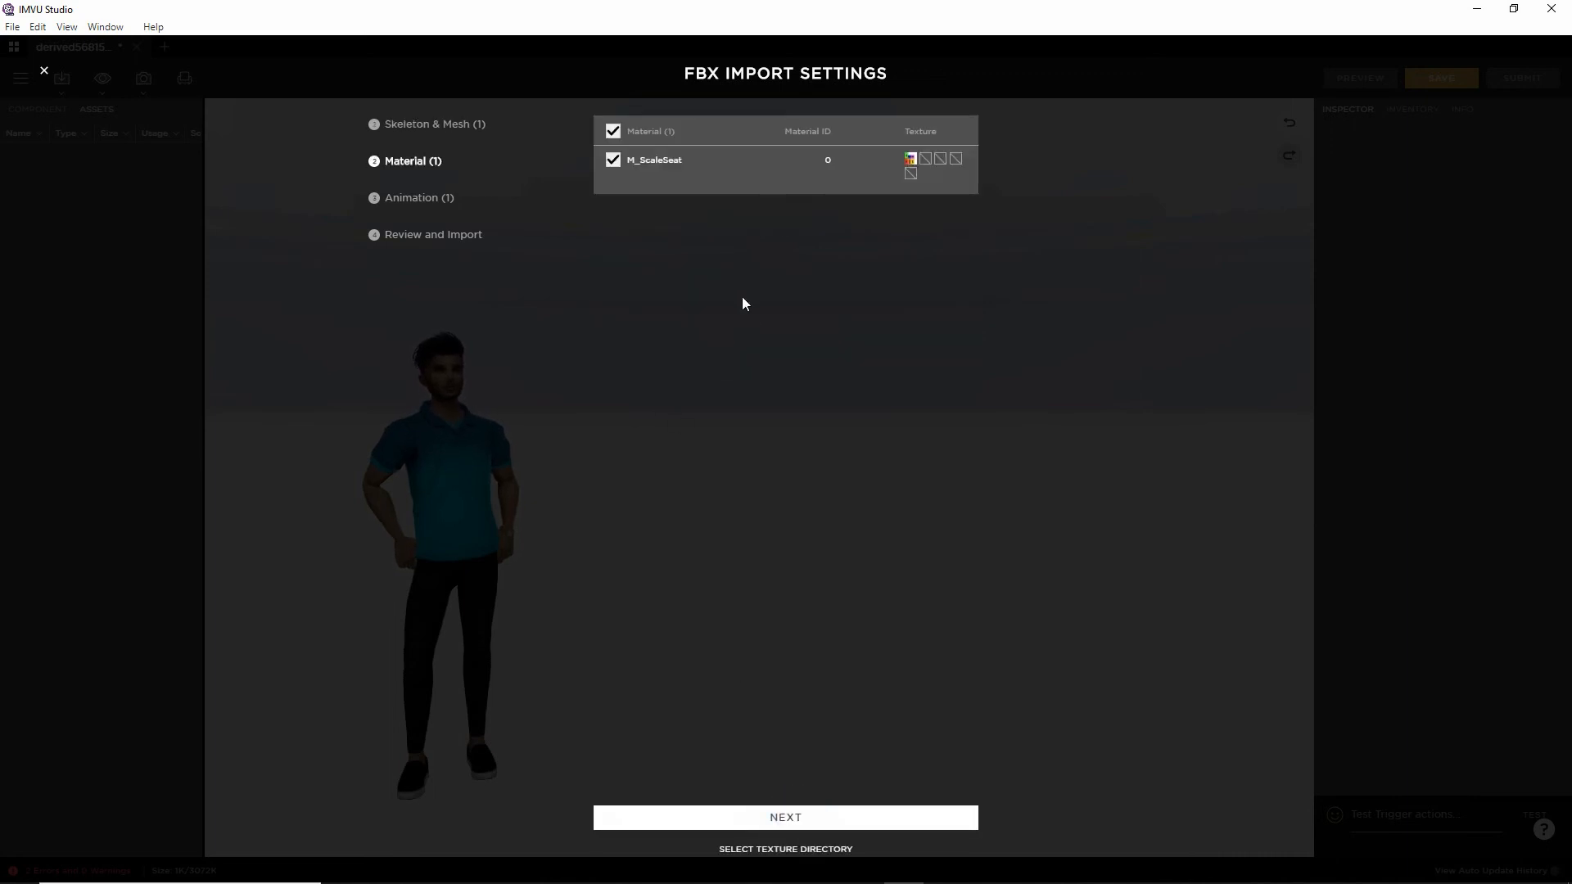
mouse_move(913, 165)
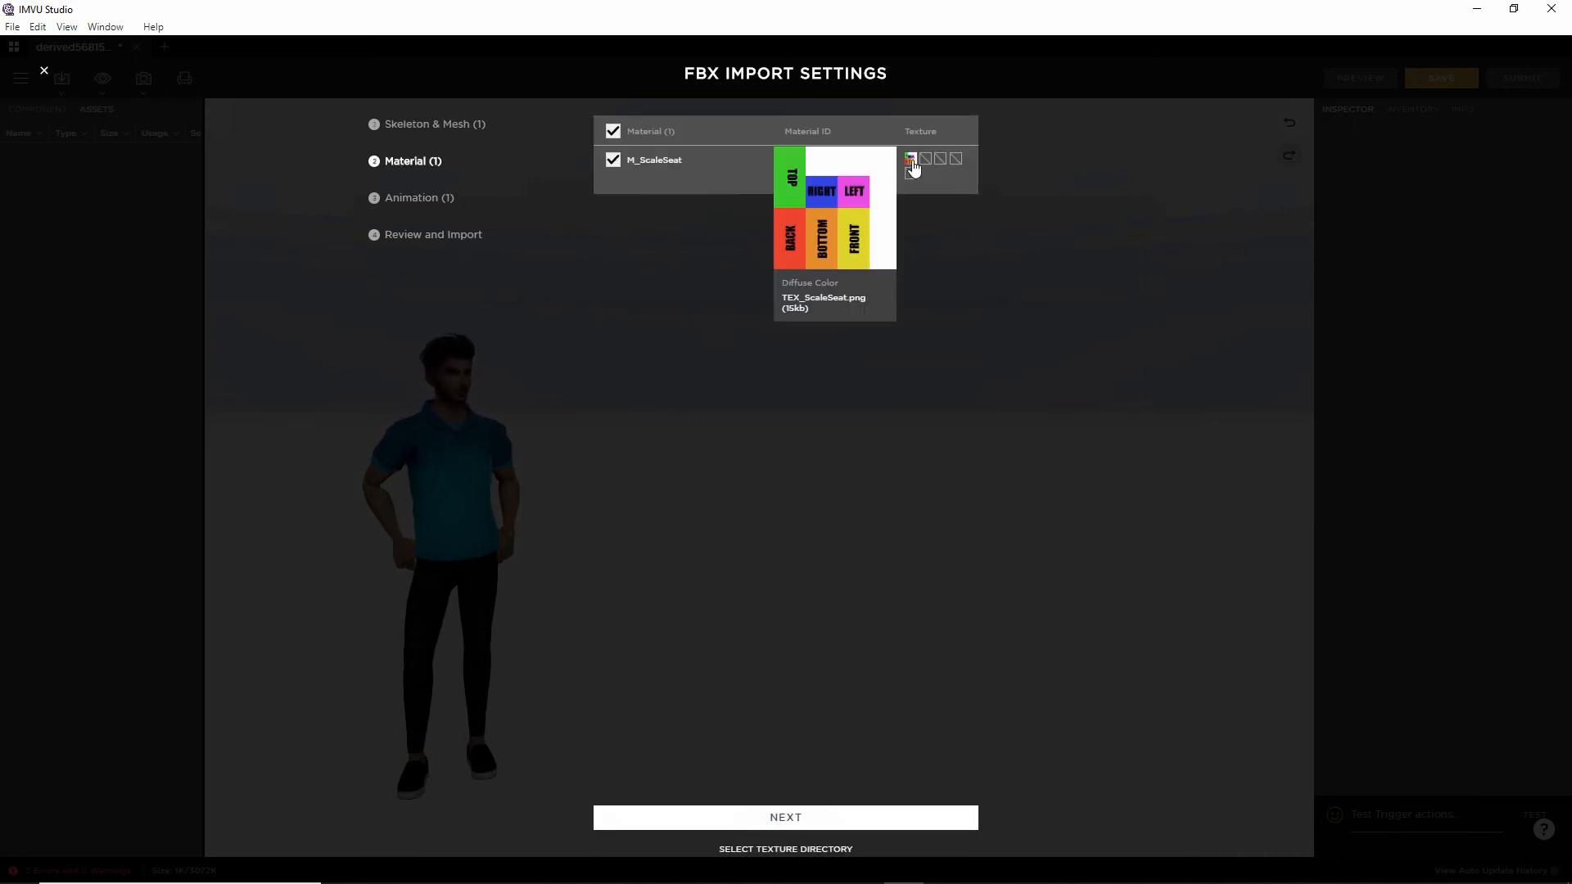
click(785, 819)
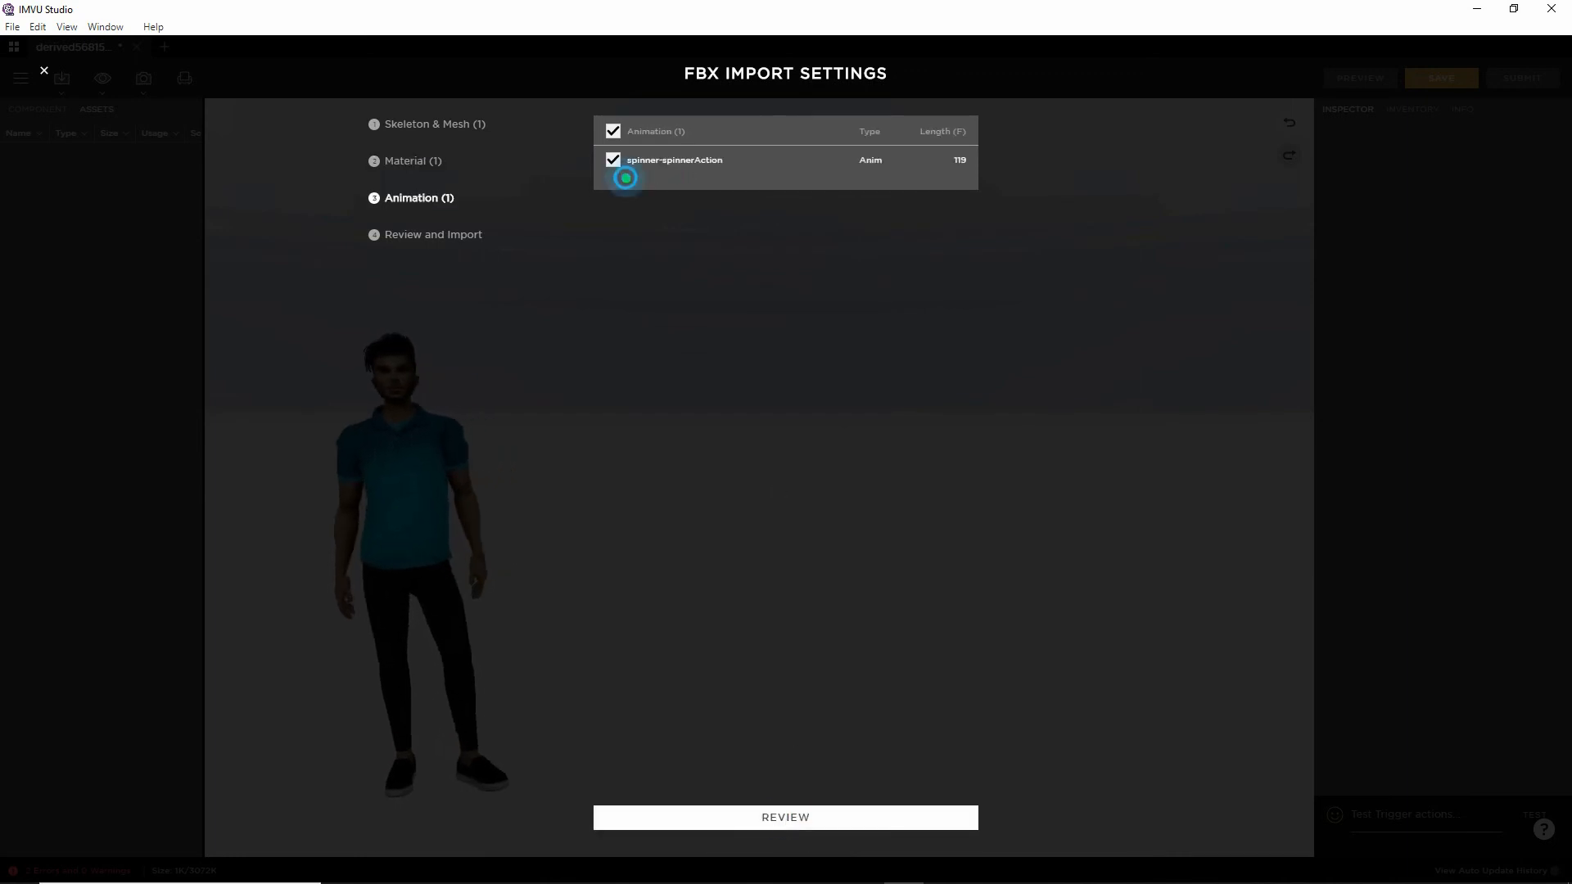
Keep the spinner-spinnerAction animation included, review the asset list and import the assets into the product.
drag(624, 176, 721, 182)
key(Escape)
click(785, 819)
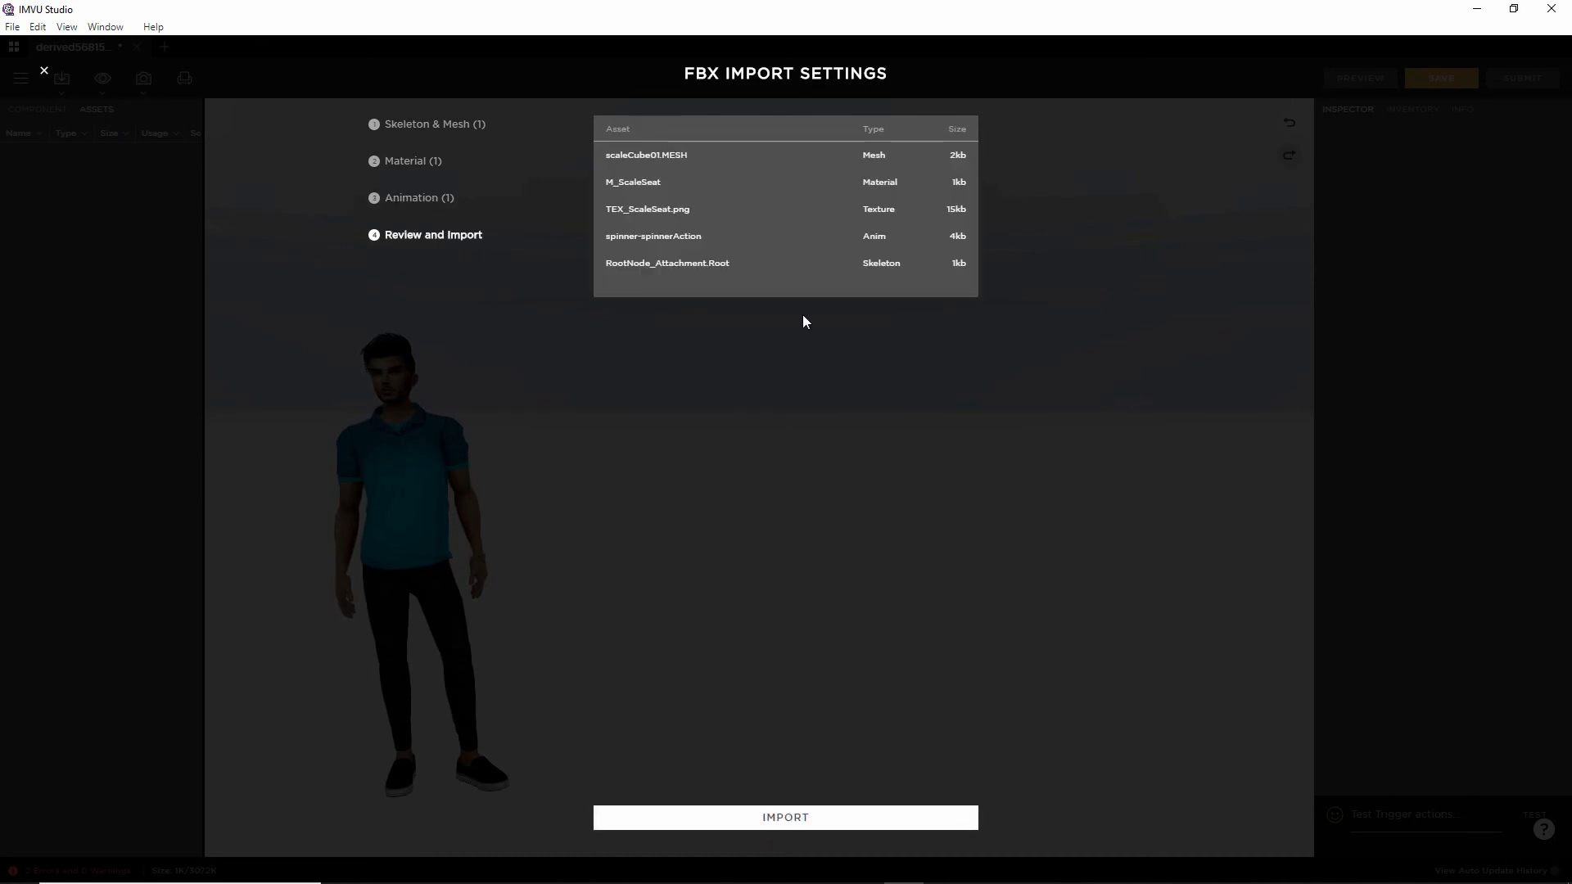
mouse_move(580, 144)
mouse_down()
mouse_move(579, 258)
mouse_move(558, 208)
mouse_up()
key(Escape)
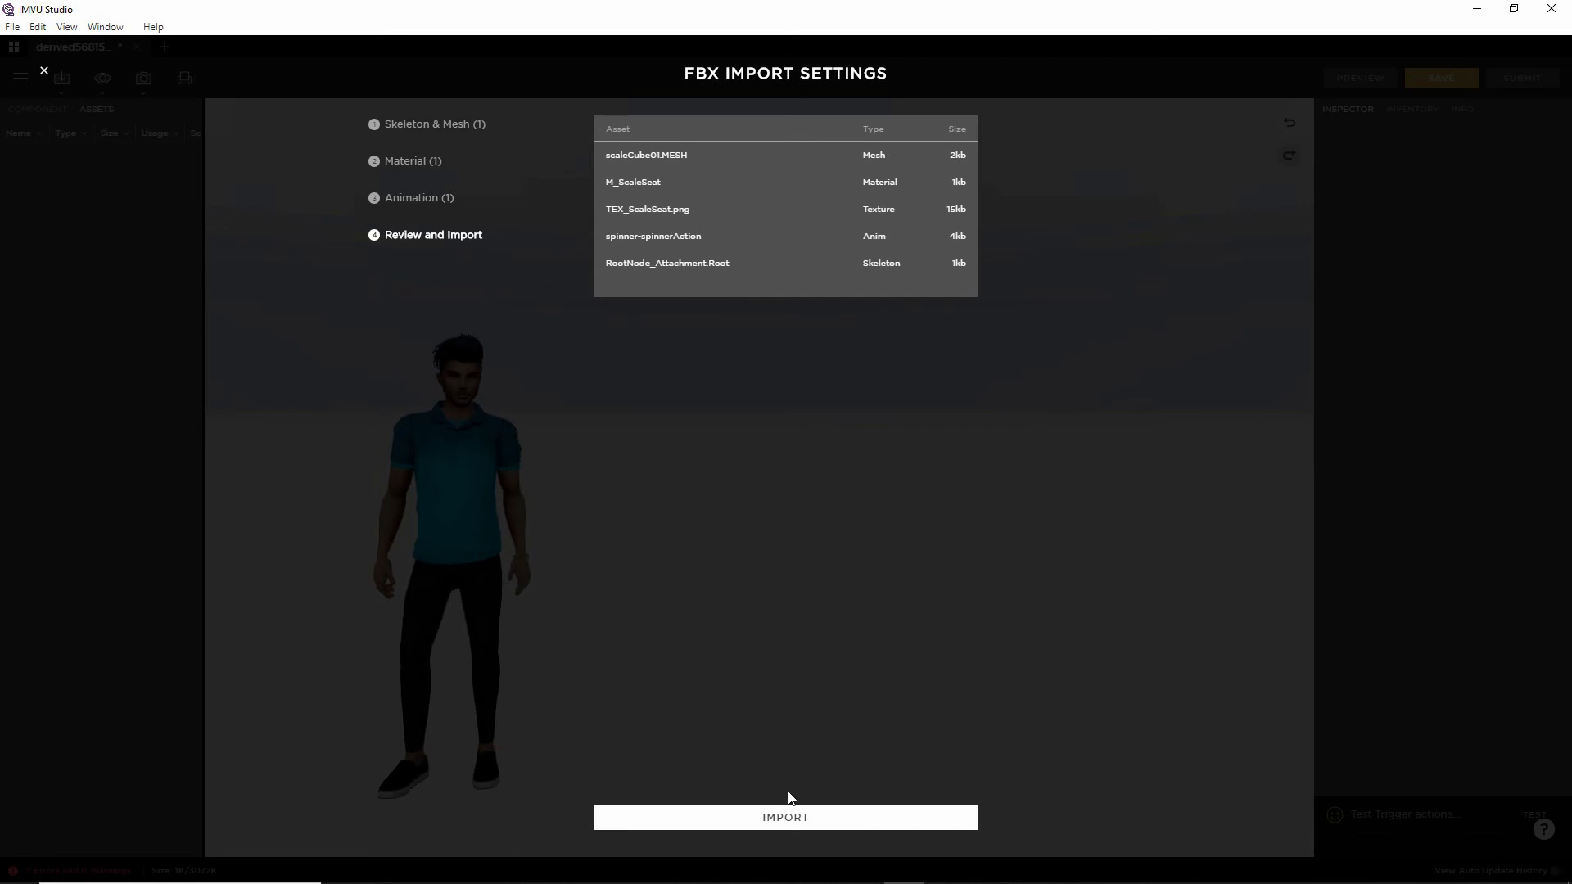
click(798, 819)
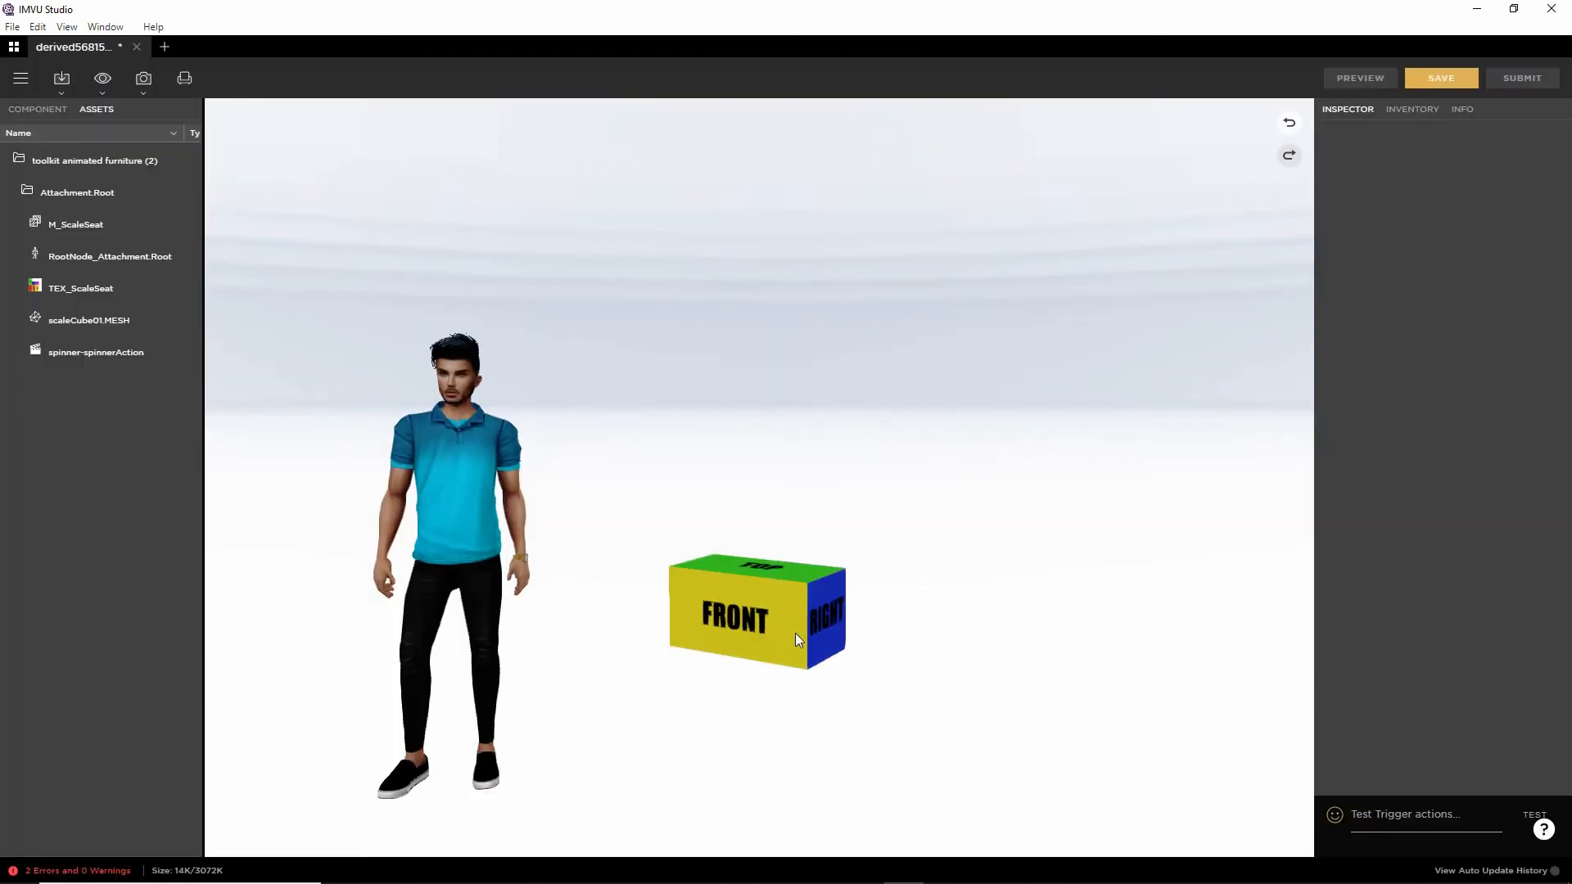
Add a new action to the product, name it stance.Idle and set its action type to Room.
drag(797, 670, 828, 578)
scroll(827, 585, up, 5)
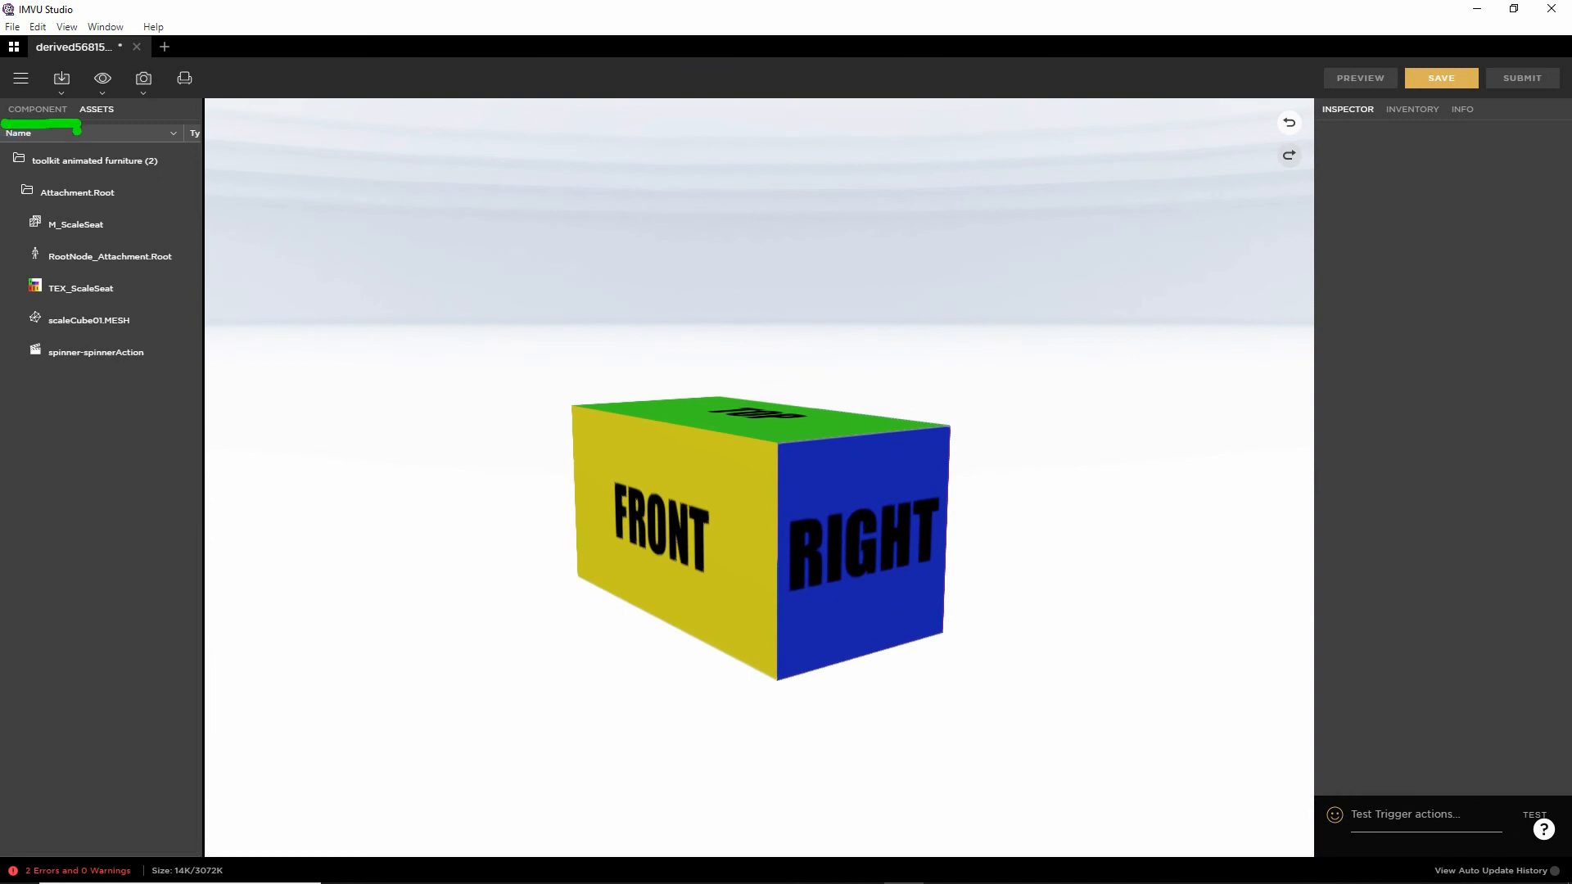
click(37, 109)
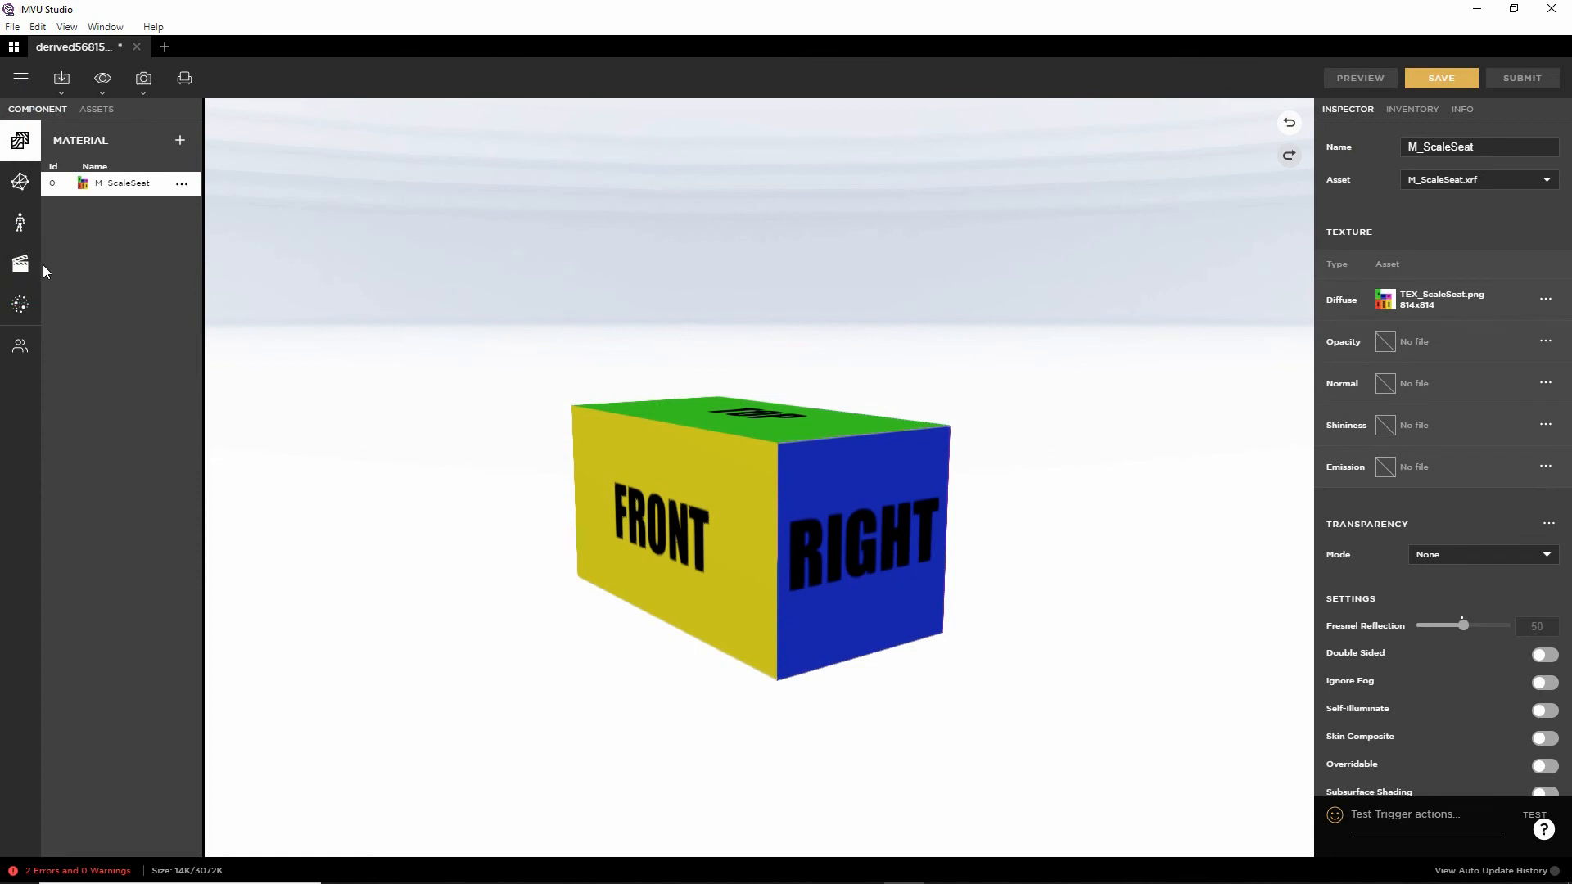
click(19, 270)
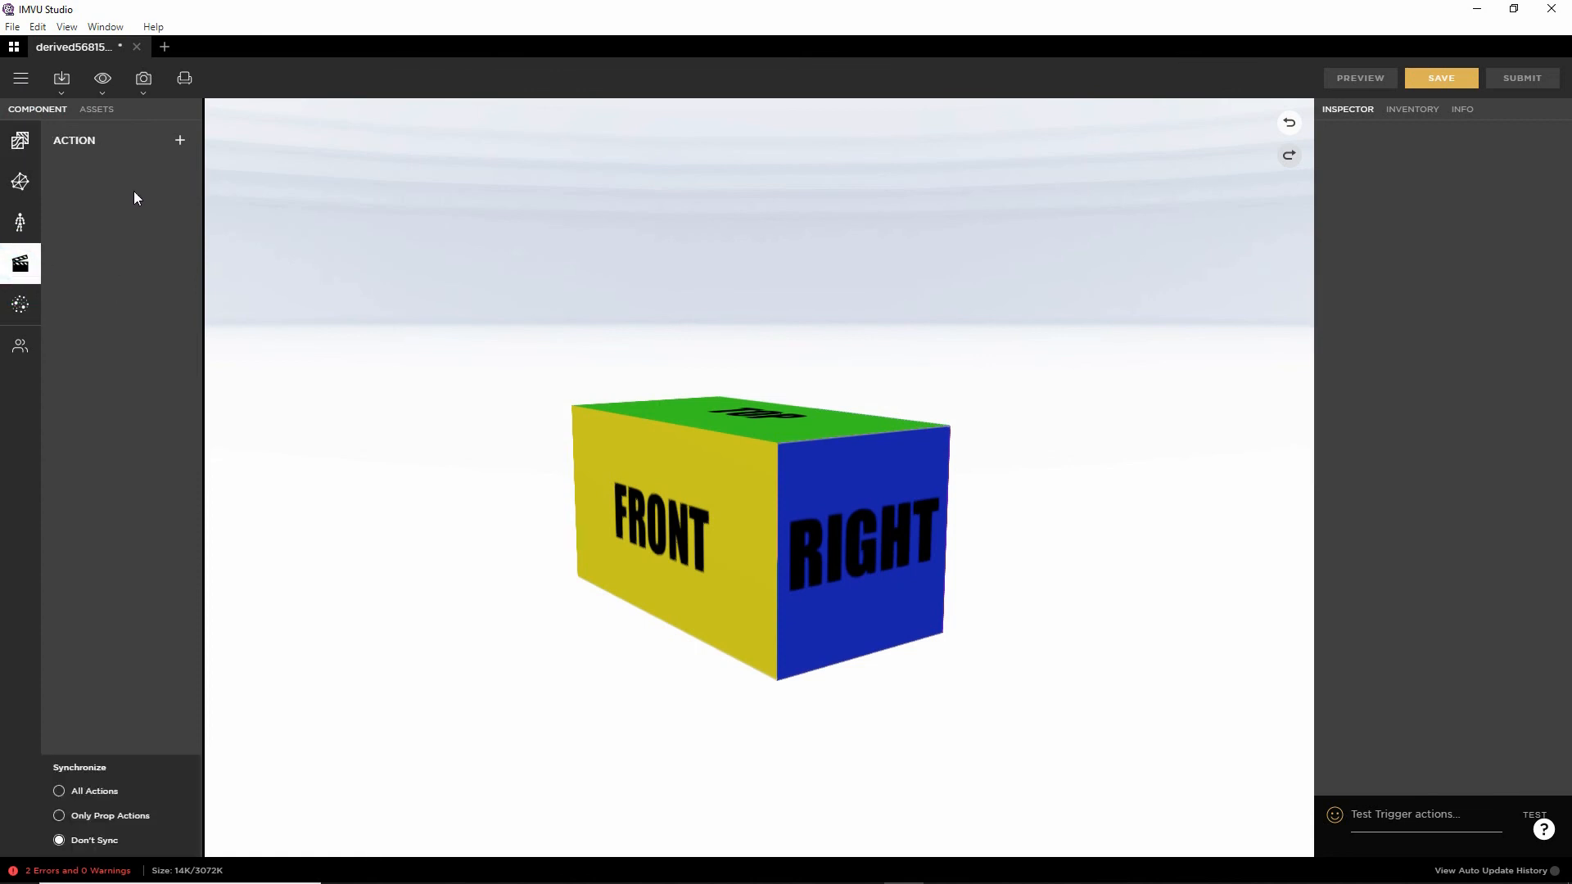
click(180, 138)
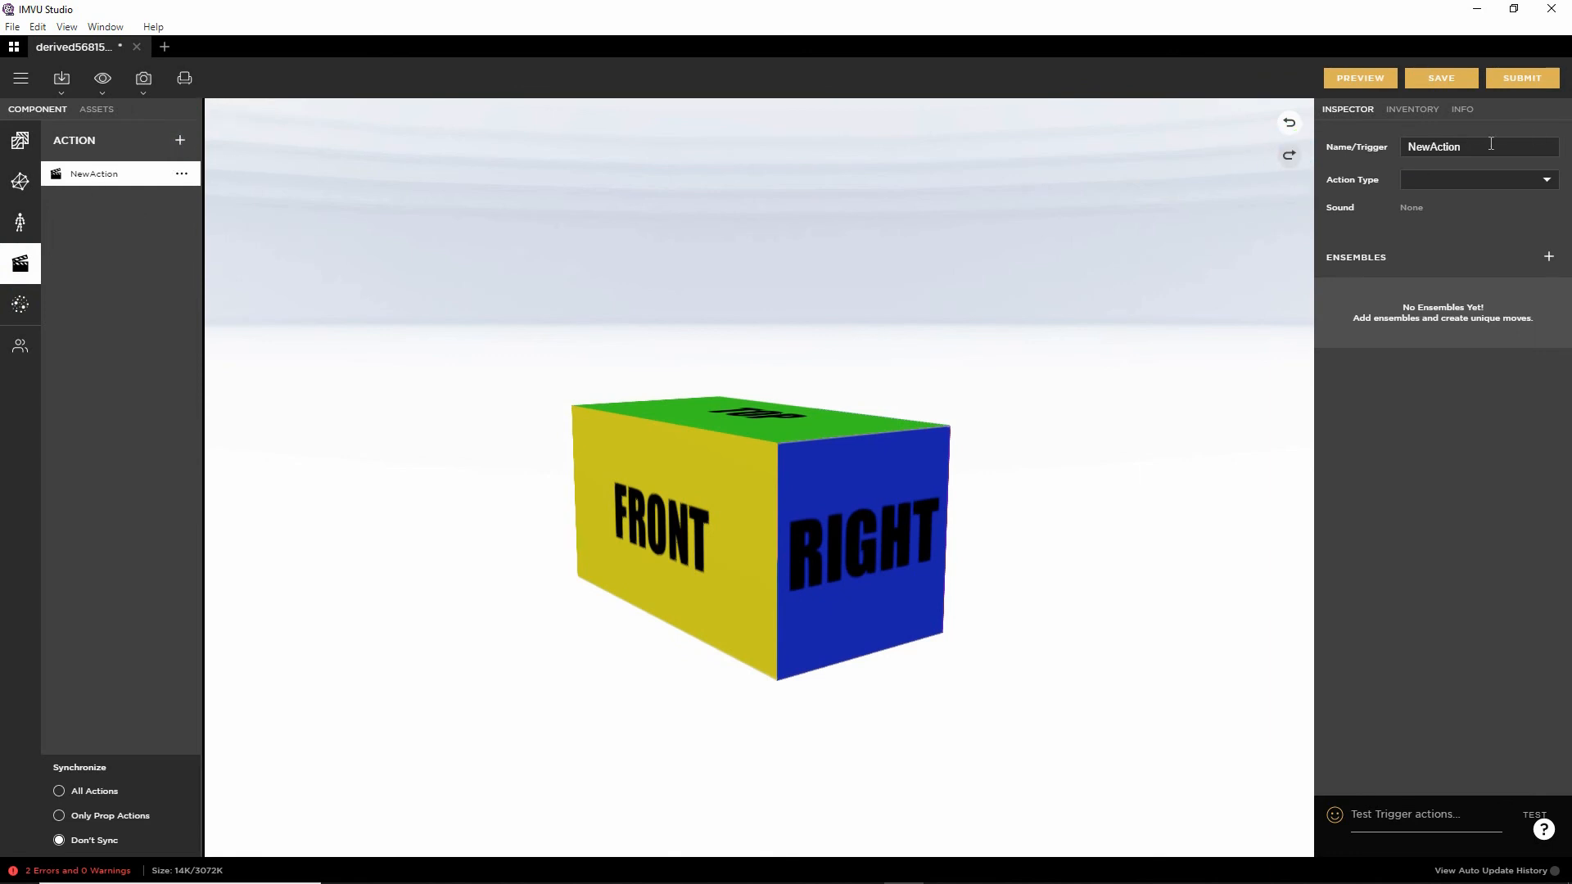
drag(1491, 143, 1380, 146)
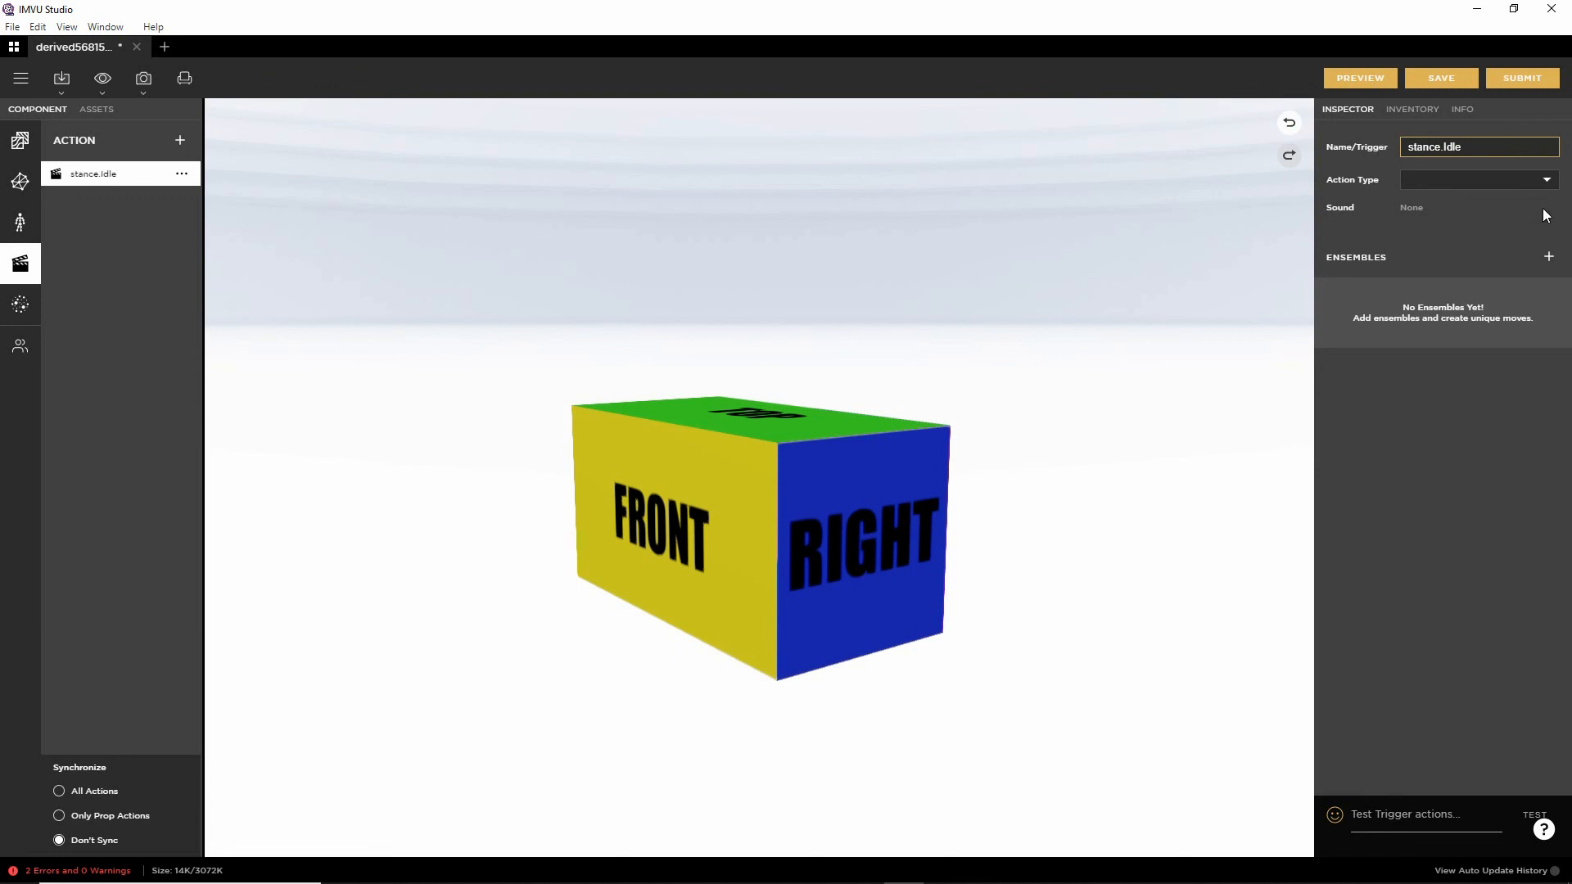
click(1538, 180)
click(1441, 206)
Add an ensemble to the stance.Idle action with spinner-spinnerAction.xaf as its skeletal animation asset.
mouse_move(1549, 238)
mouse_down()
mouse_move(1525, 256)
mouse_move(1541, 233)
mouse_up()
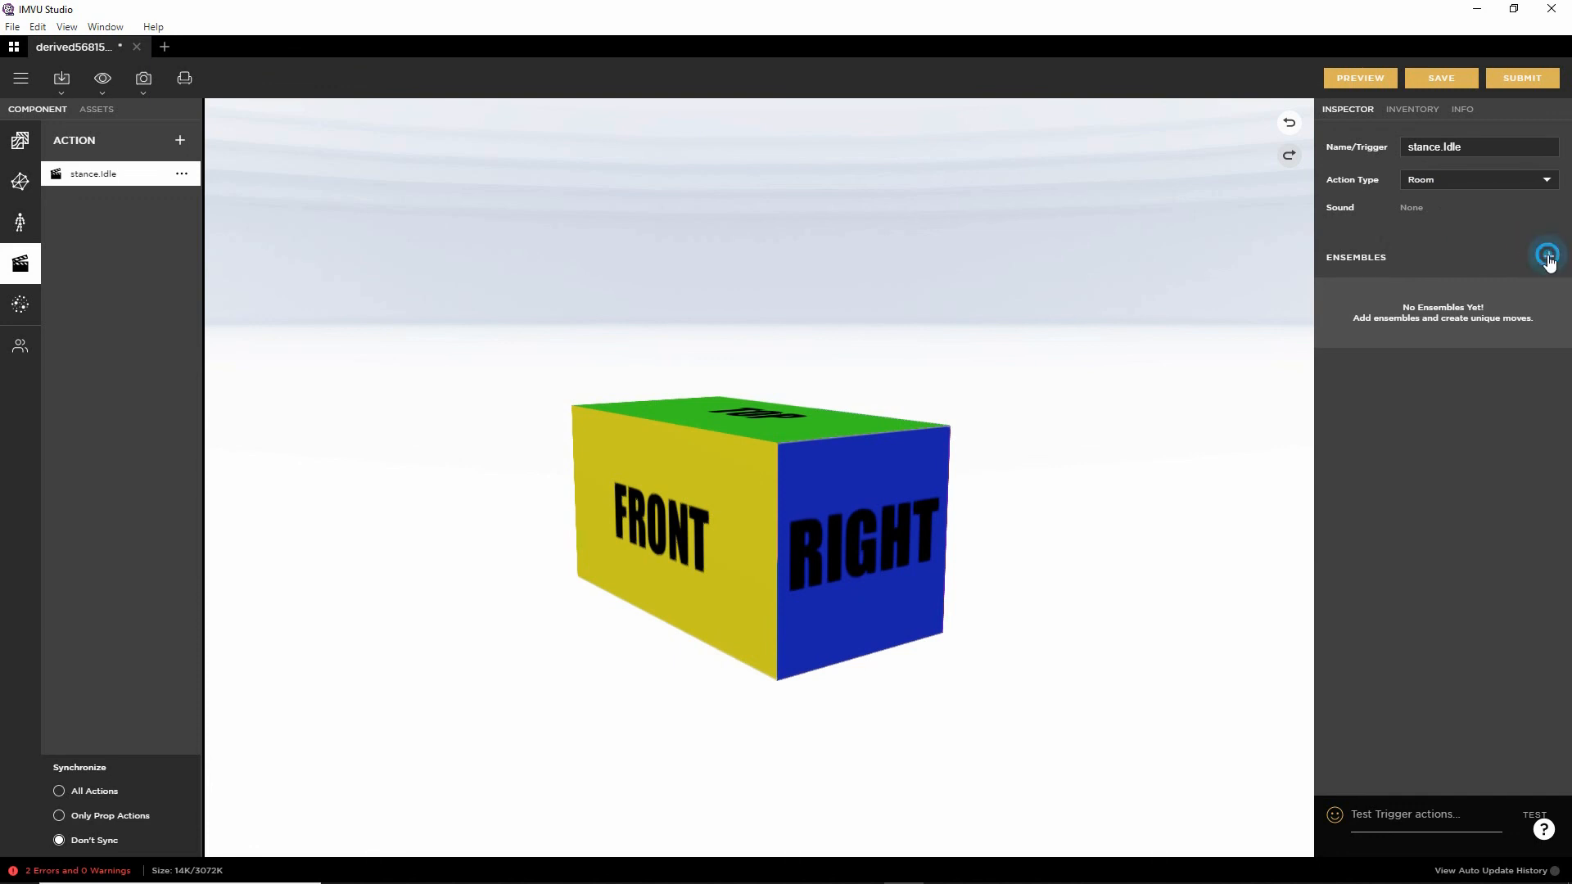
click(1548, 257)
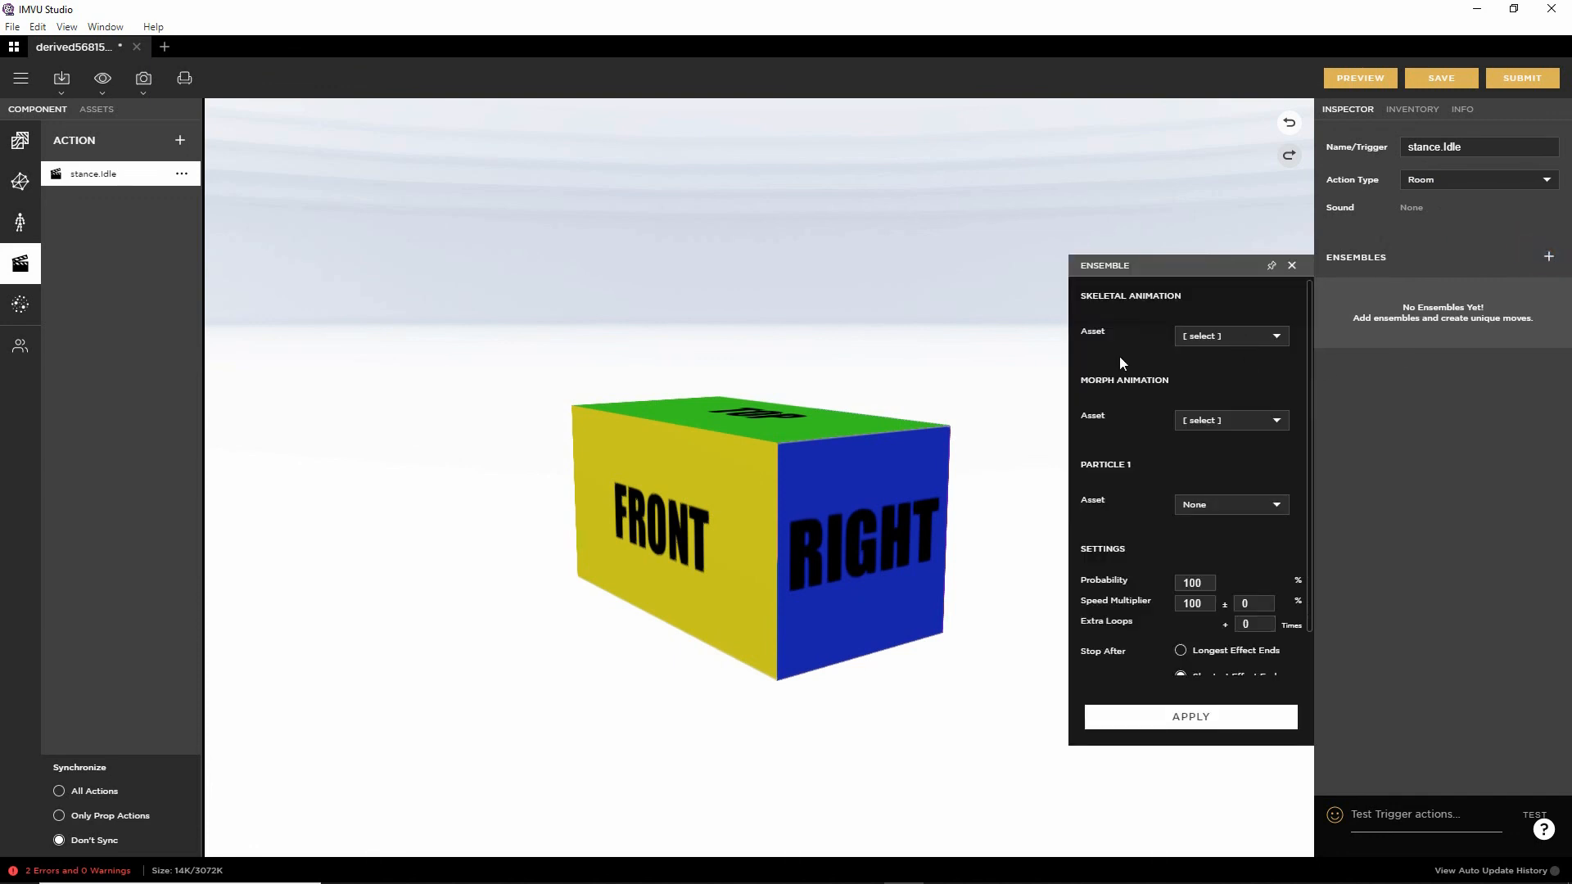
mouse_move(1070, 352)
mouse_down()
mouse_move(1127, 340)
mouse_move(1264, 358)
mouse_up()
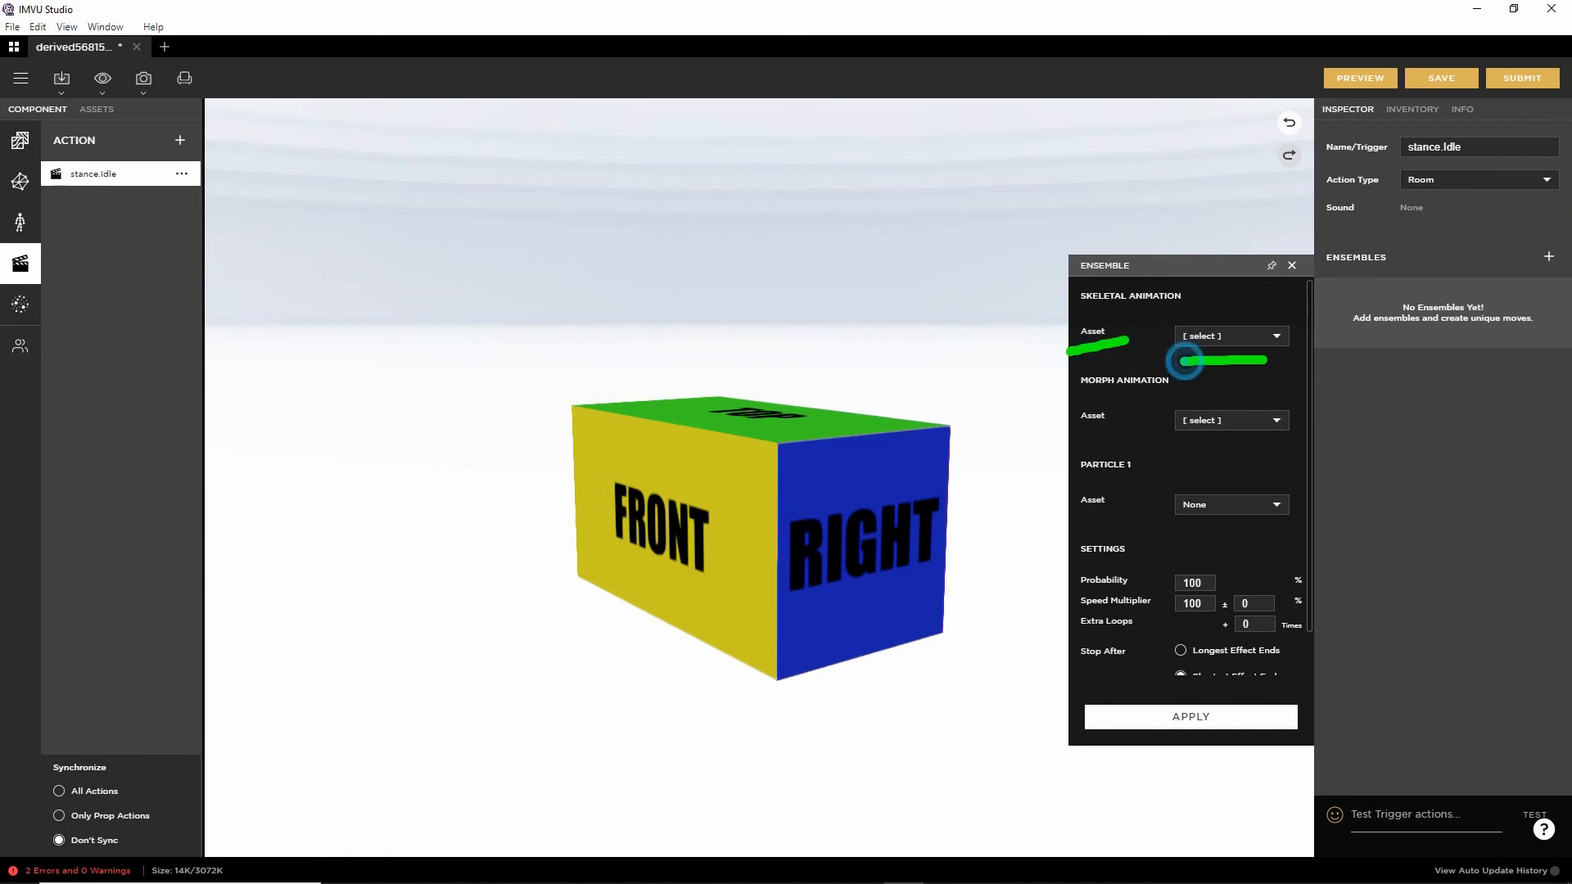
key(Escape)
click(1257, 339)
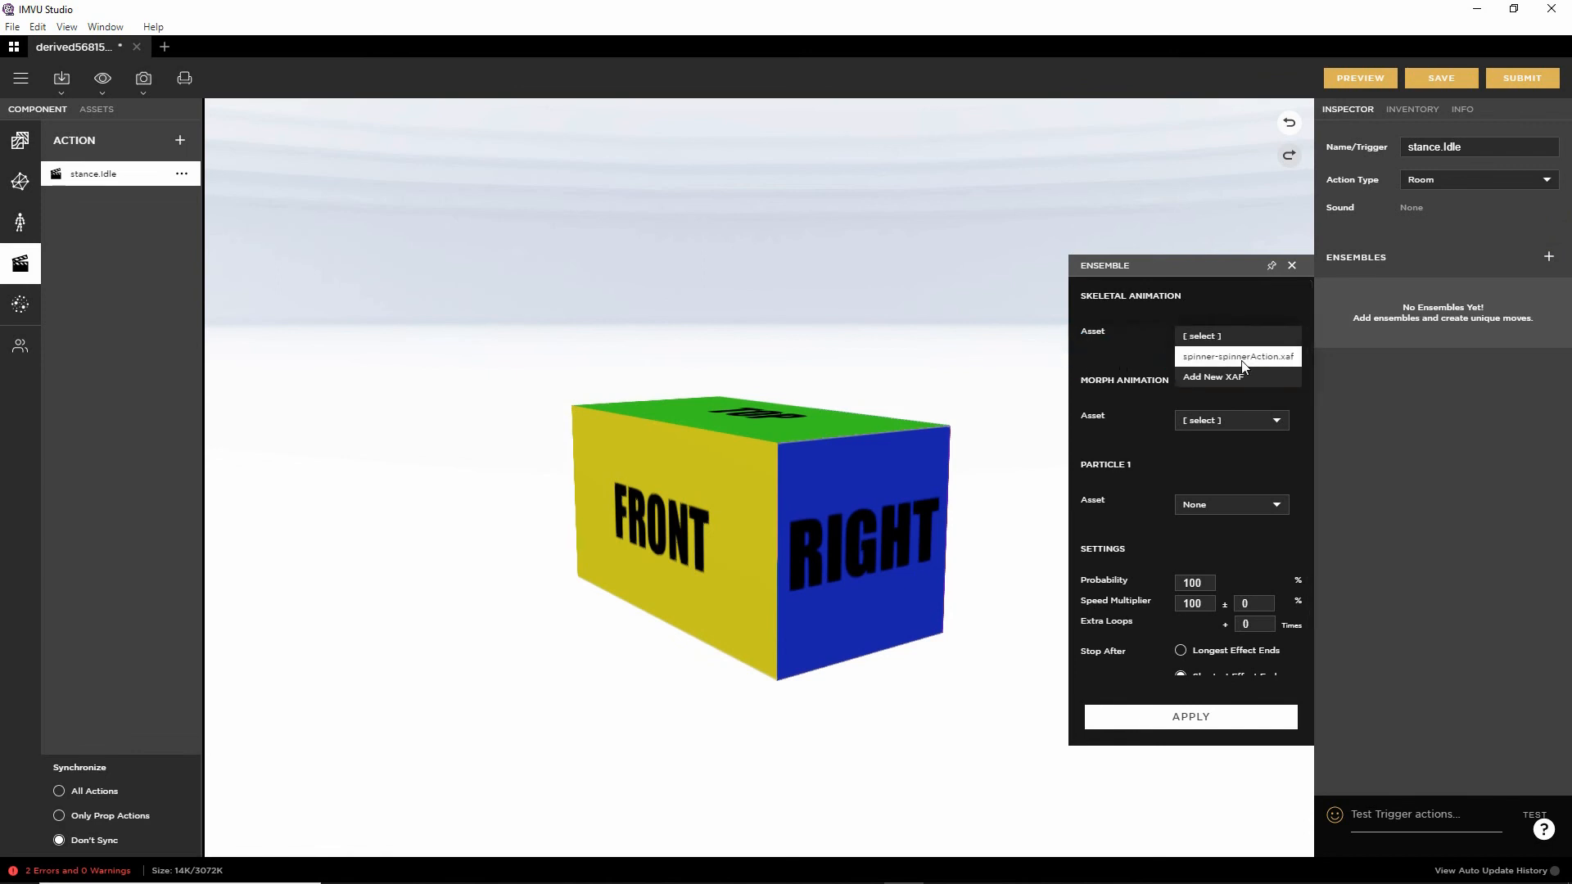
click(1223, 358)
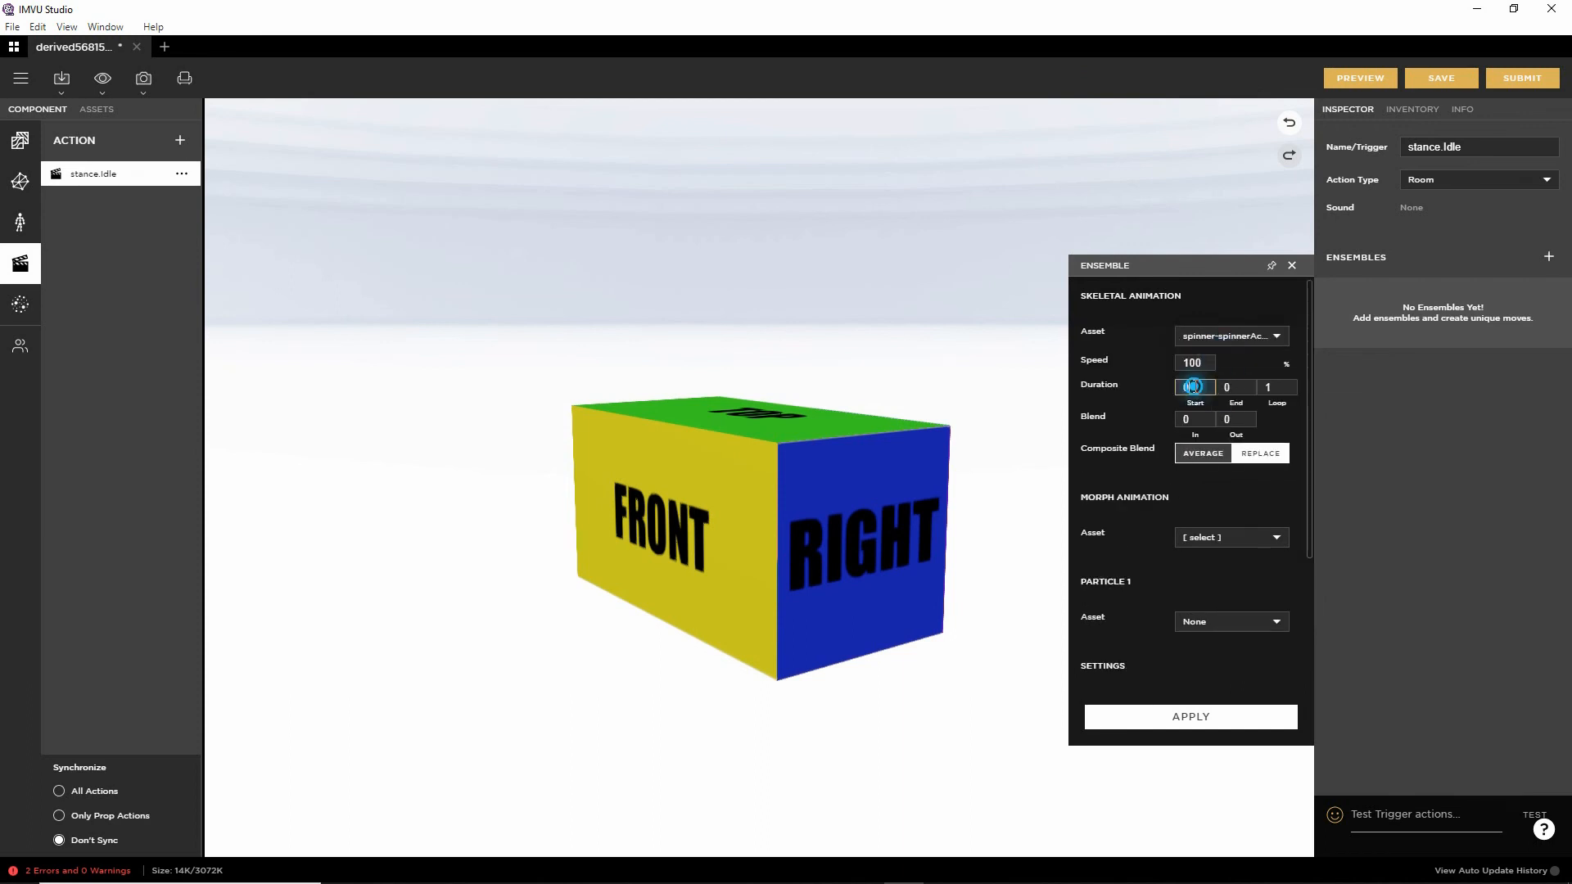
Set the skeletal animation's duration to start 1, end 120 and loop 0, and apply the ensemble.
text(1)
click(1214, 388)
text(120)
click(1276, 388)
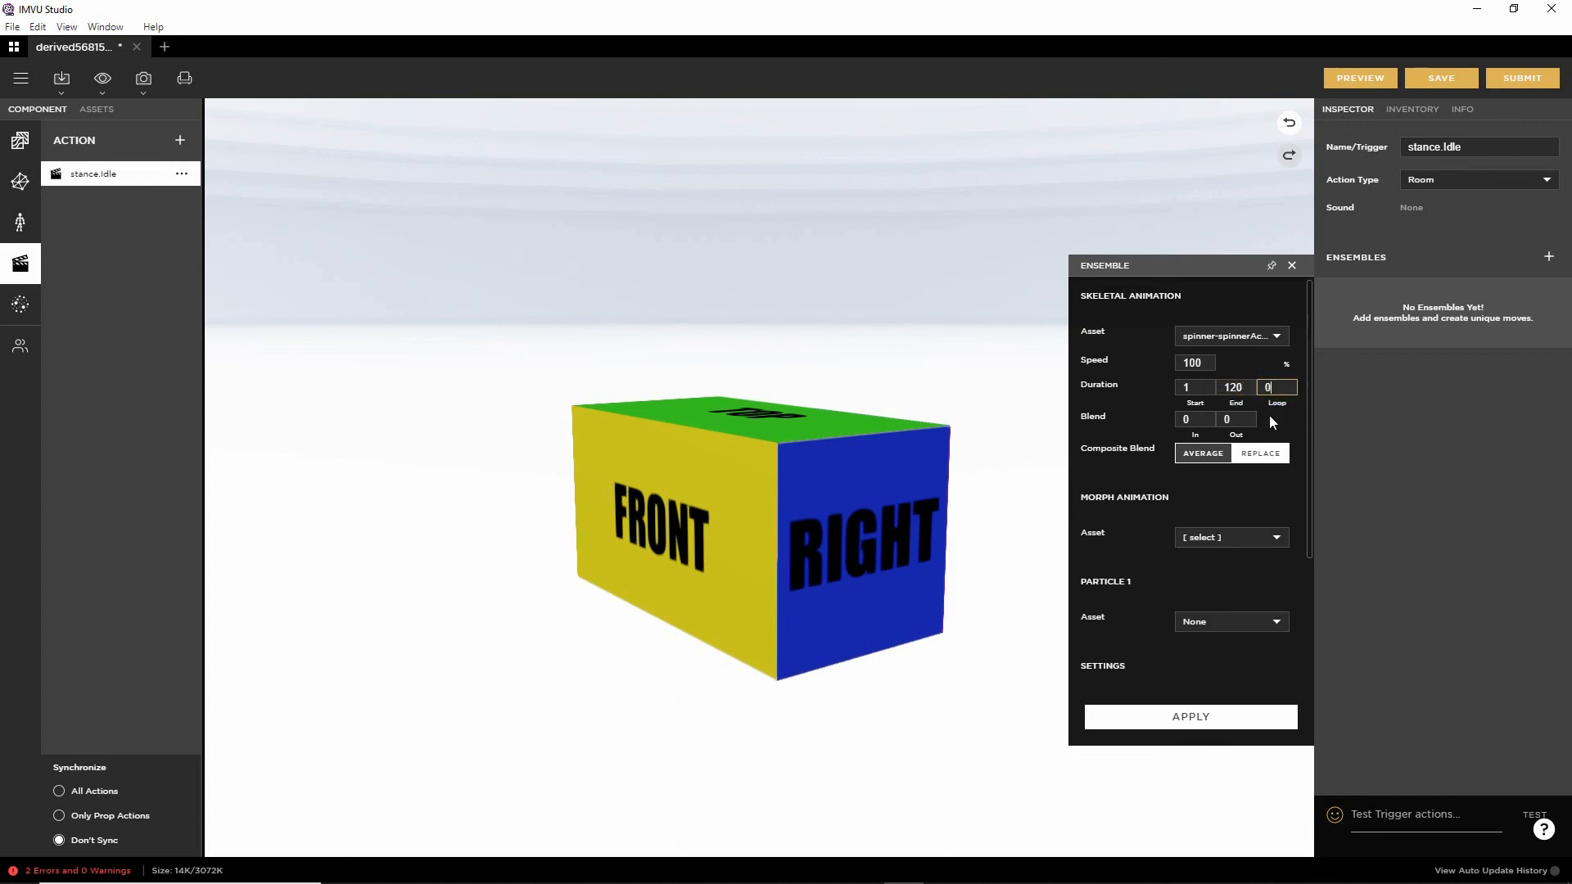
text(0)
scroll(1256, 607, down, 2)
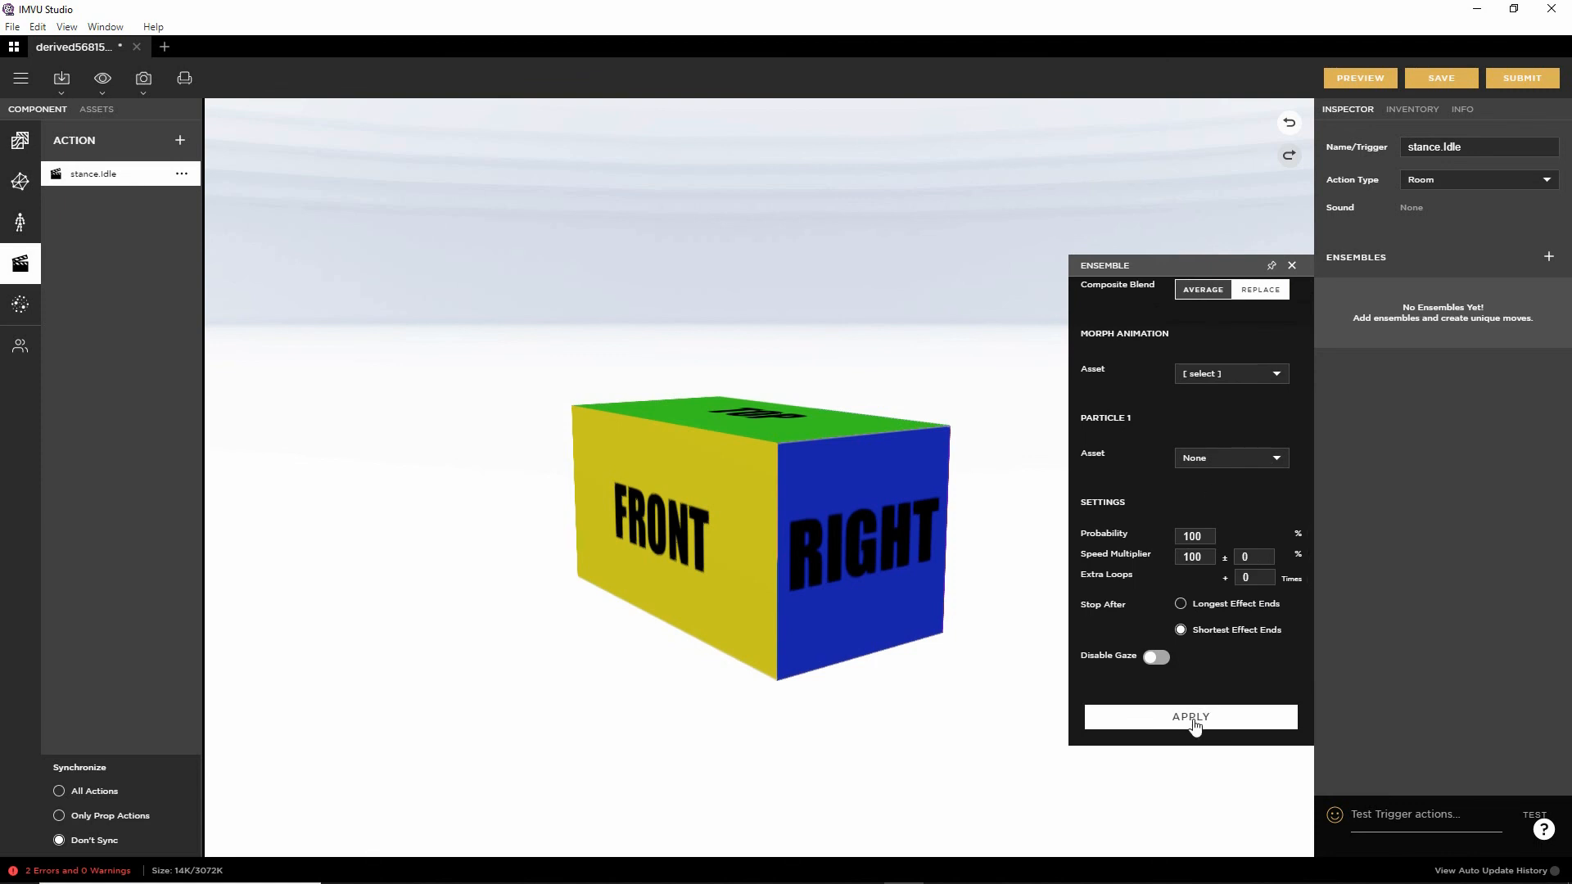
click(1193, 718)
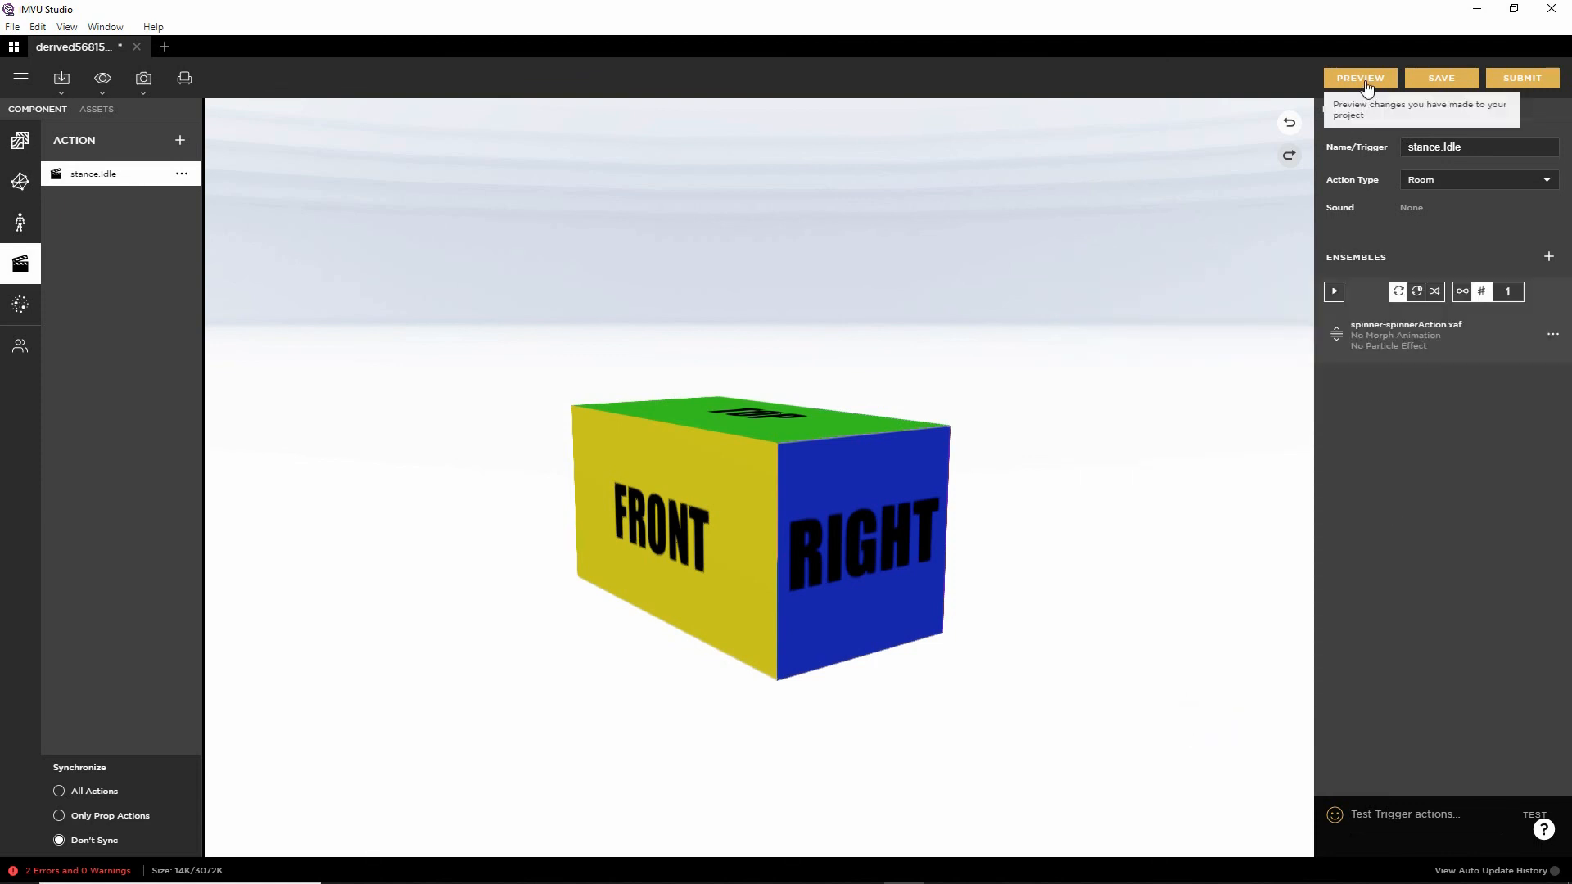
Preview the project changes and check the spinning animation on the box beside the avatar.
click(1362, 82)
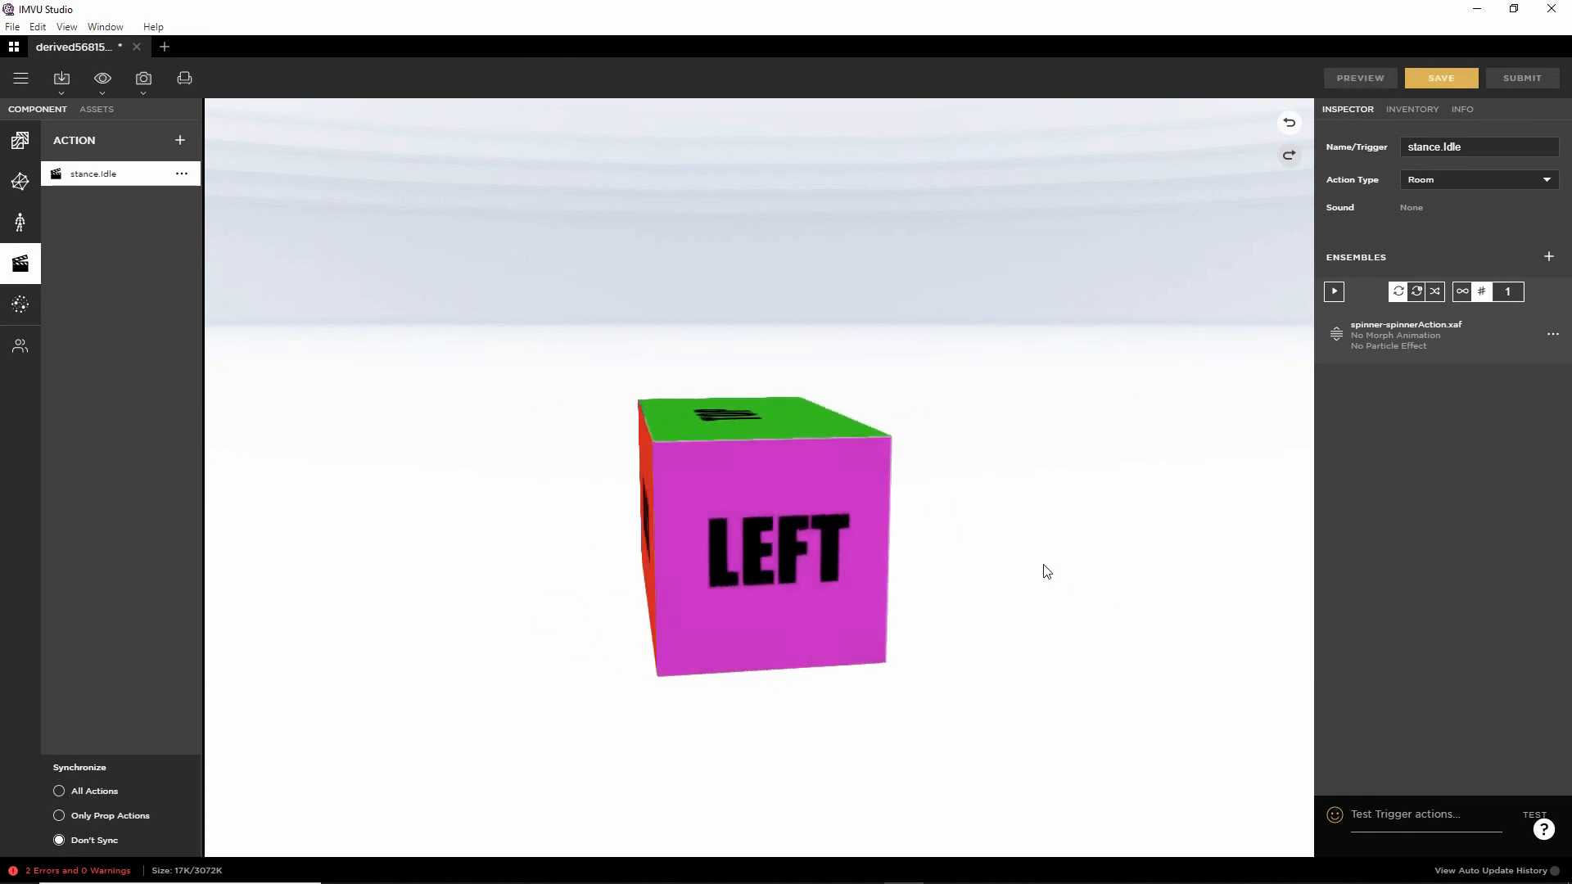
drag(1005, 555, 812, 580)
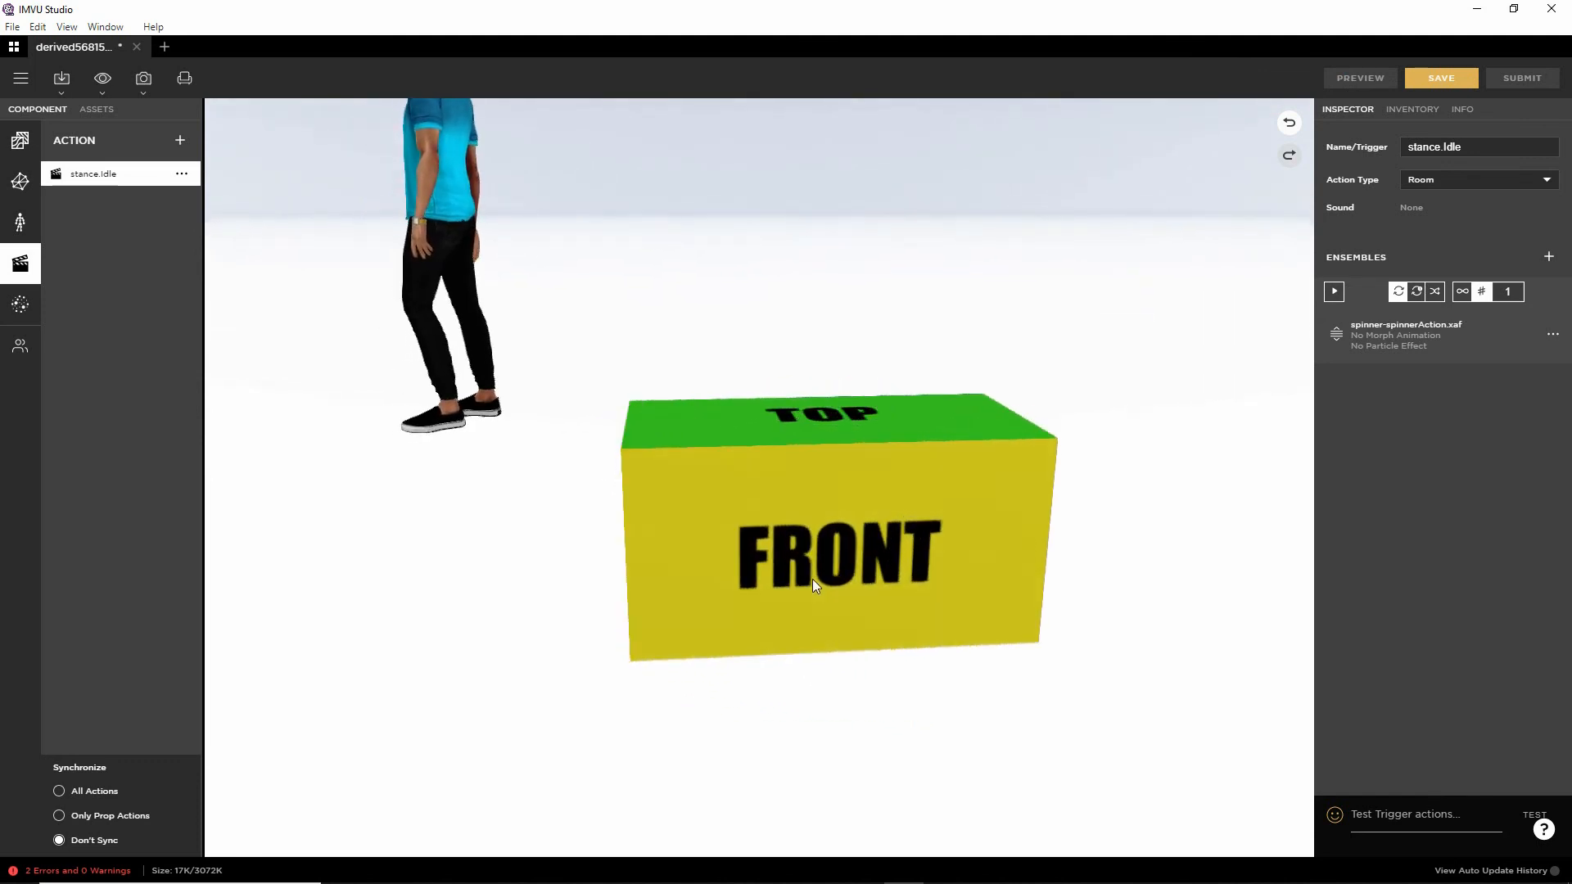
scroll(791, 580, up, 2)
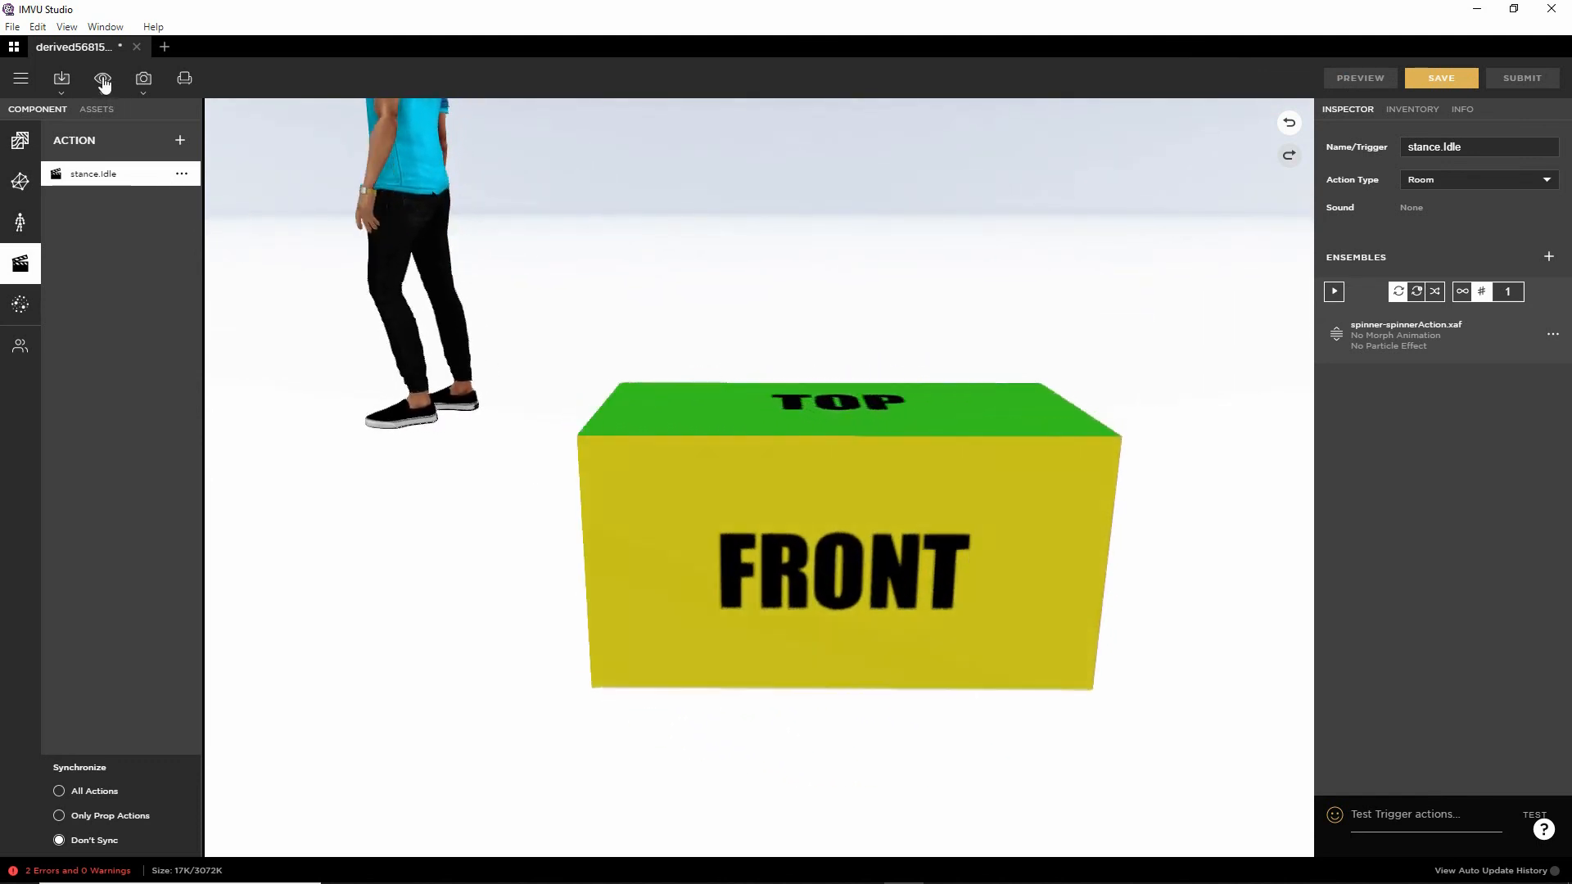
Turn on the Skeleton overlay for the scene and examine the root of the skeleton at the underside of the box.
click(102, 82)
click(107, 112)
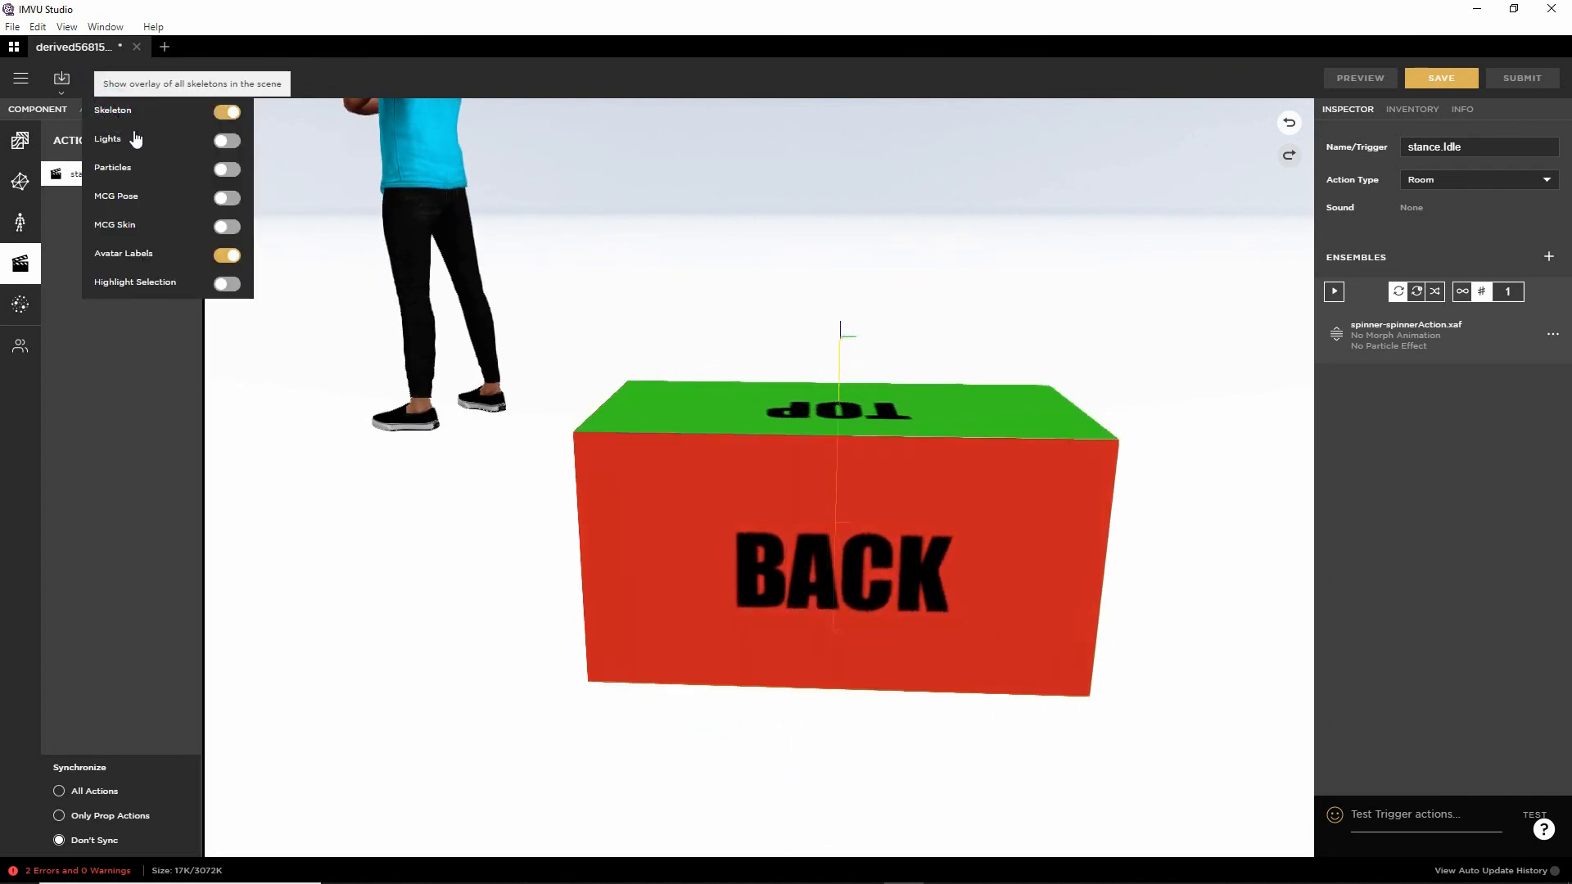
drag(999, 744, 959, 552)
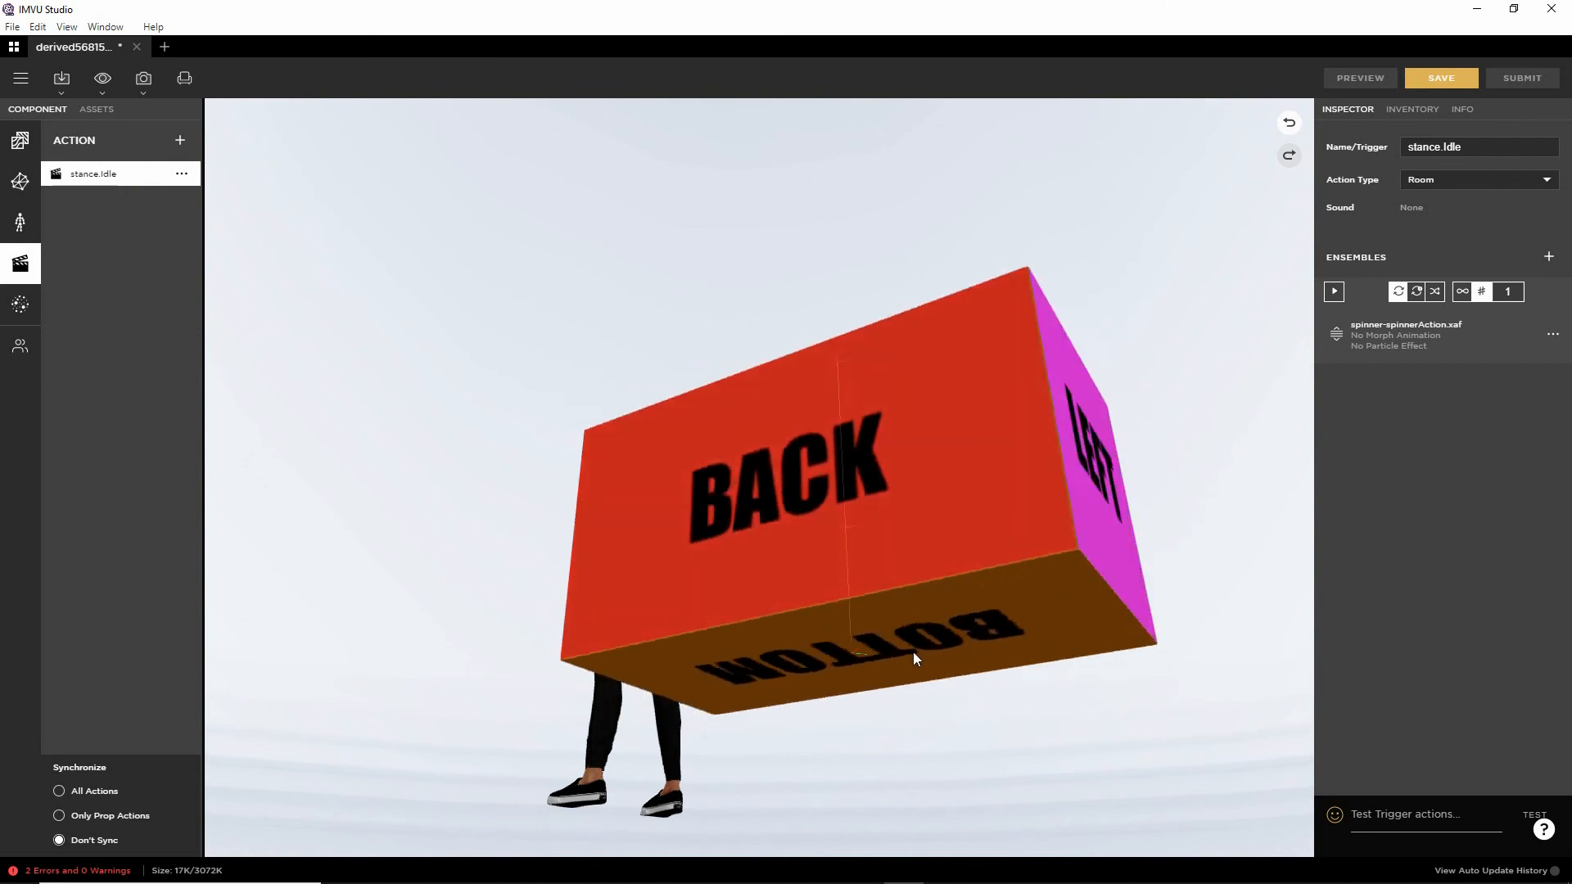
key(ctrl+2)
mouse_move(859, 631)
mouse_down()
mouse_move(831, 652)
mouse_move(859, 630)
mouse_up()
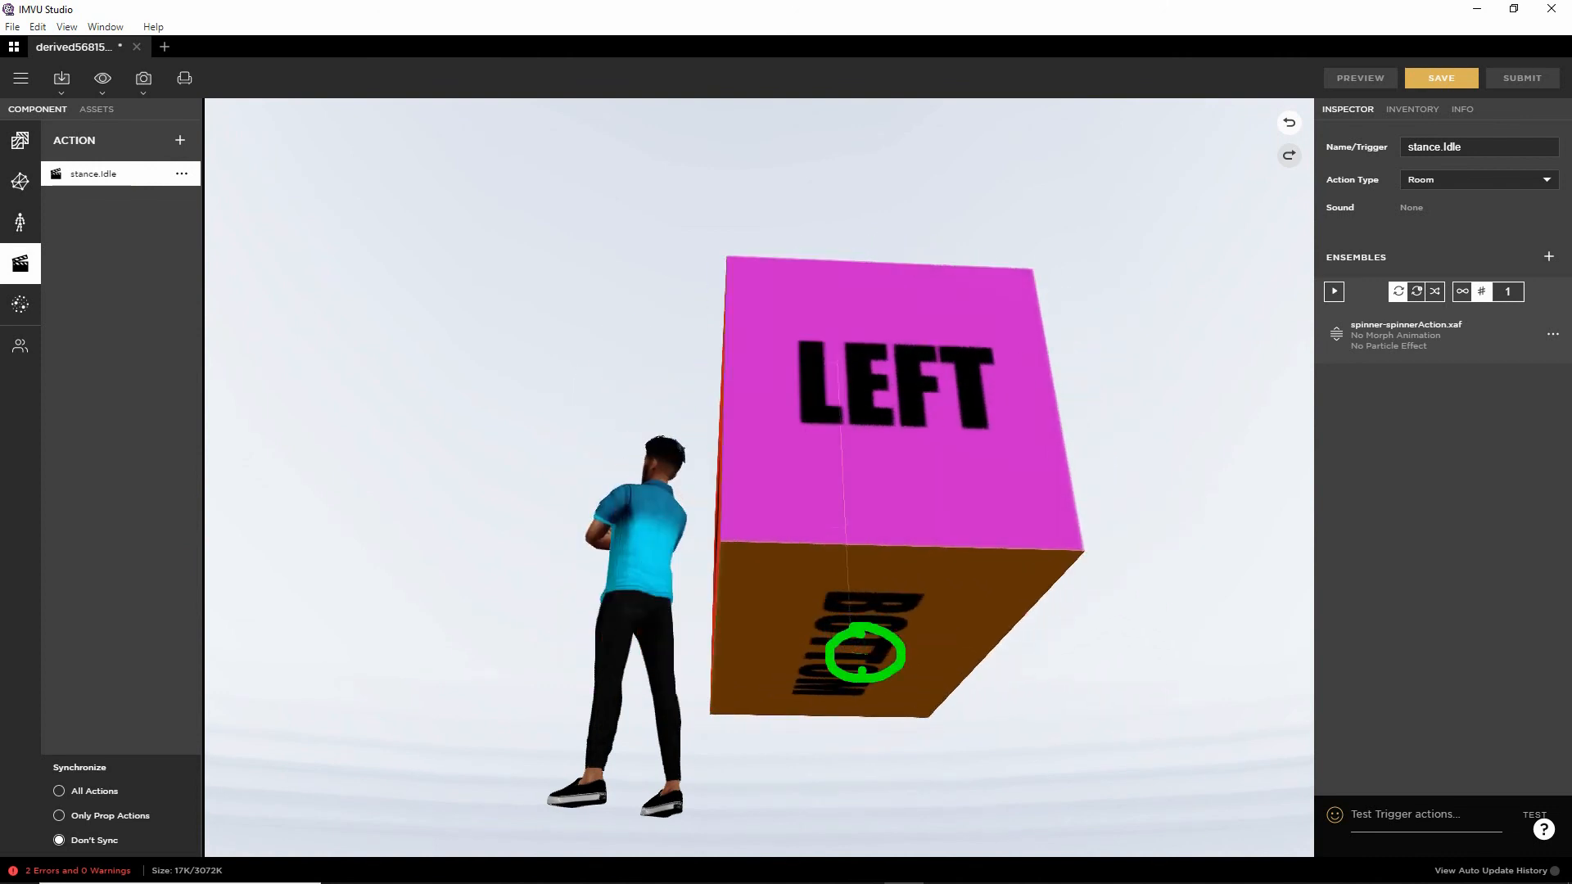
key(Escape)
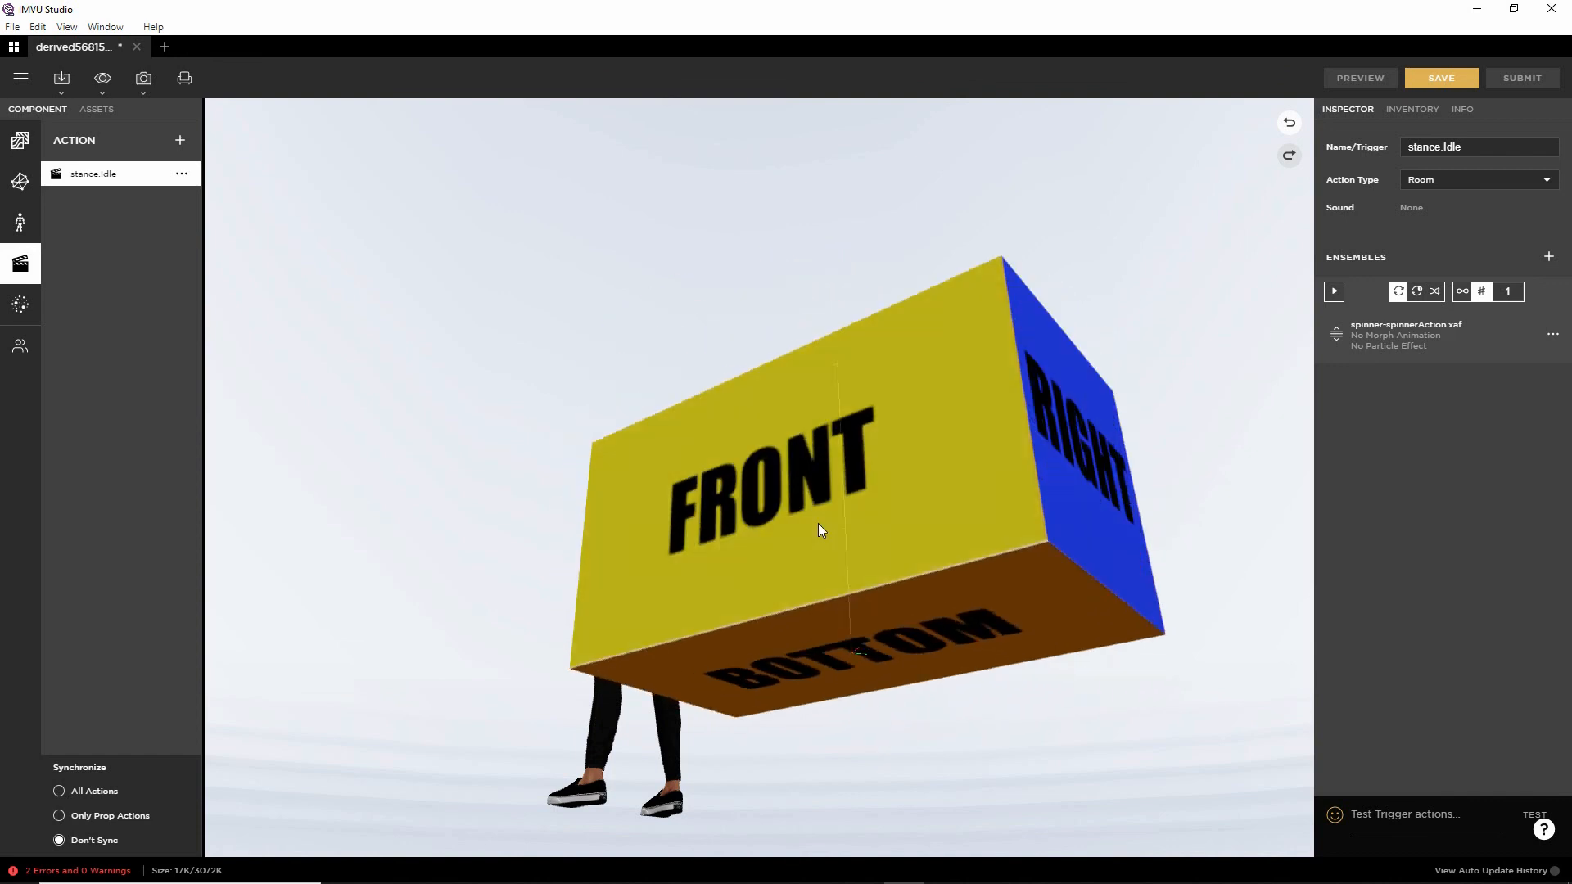
Examine the skeleton node above the box and how the box rotates around the vertical bone.
drag(815, 517, 876, 712)
drag(726, 414, 892, 741)
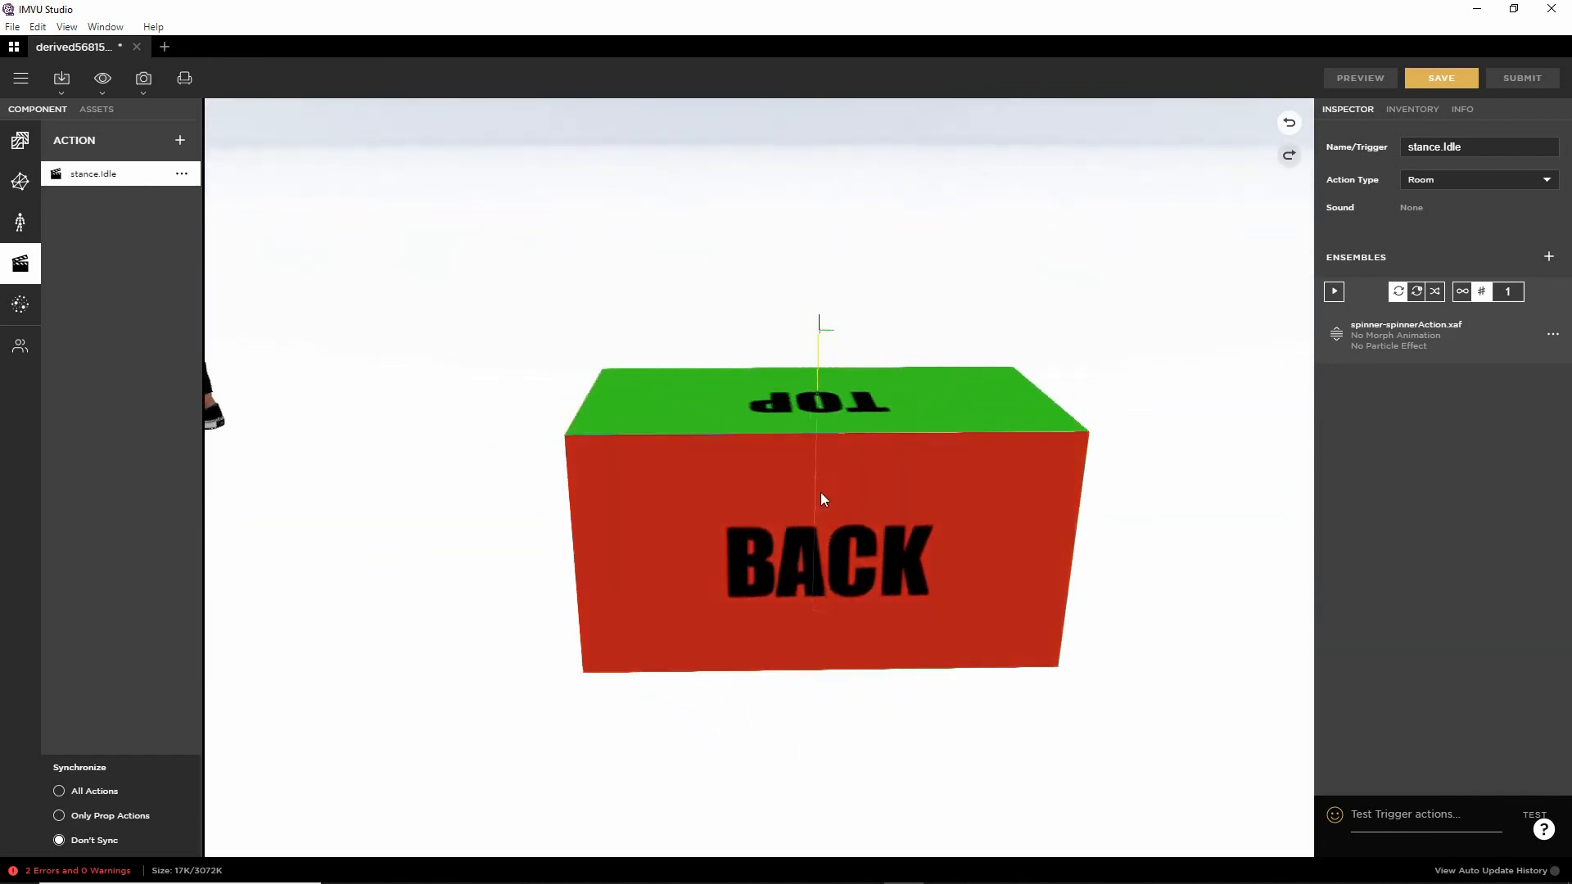
drag(887, 606, 798, 610)
key(ctrl+2)
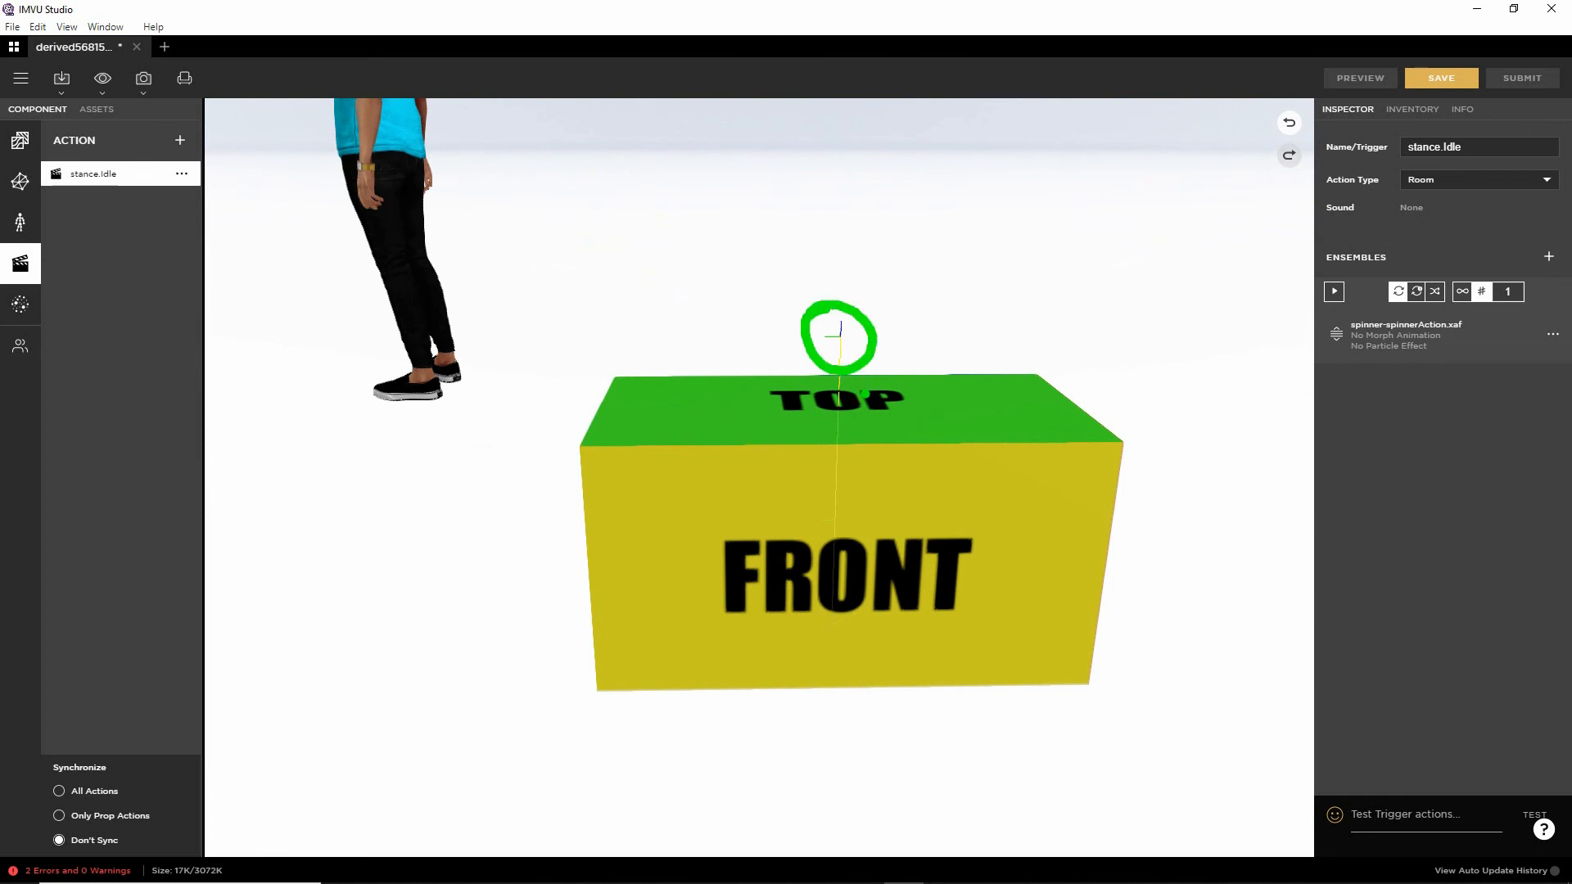
key(Escape)
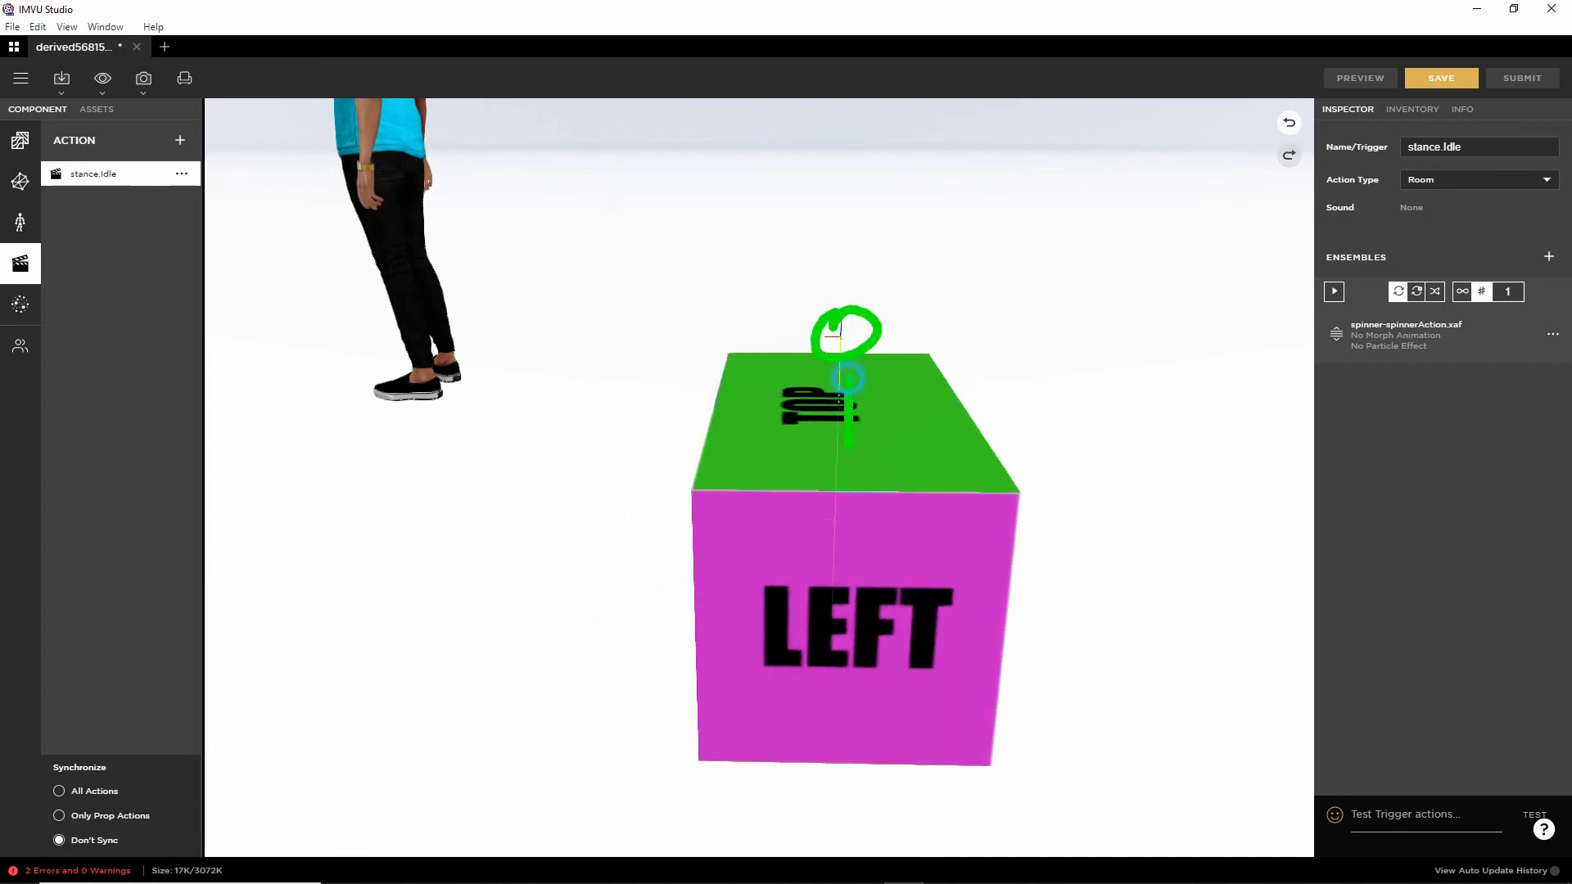
drag(772, 559, 932, 524)
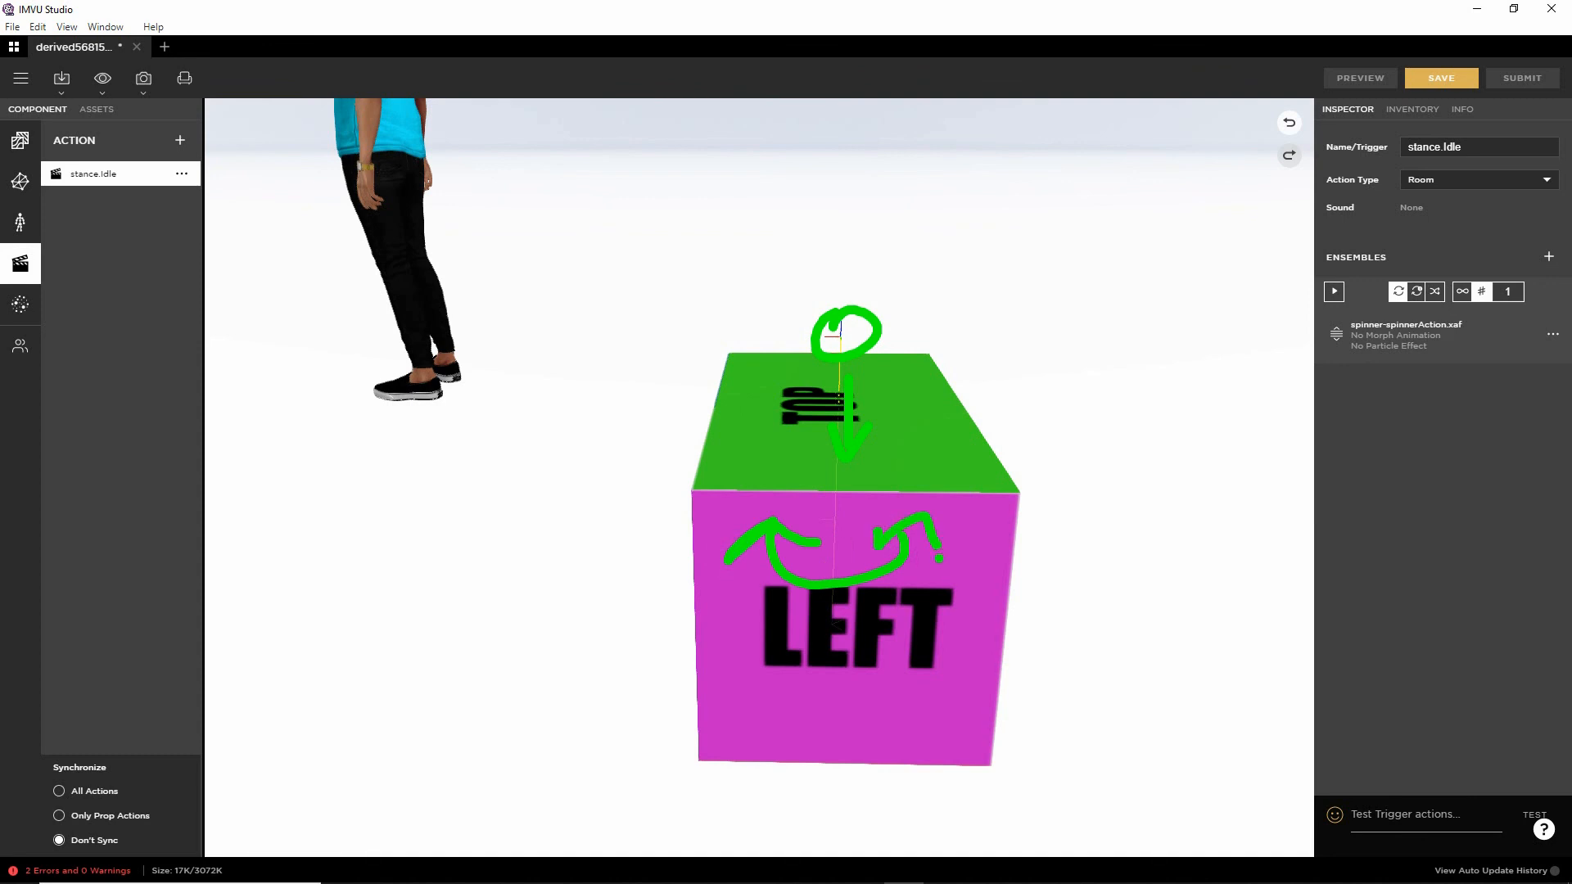
key(Escape)
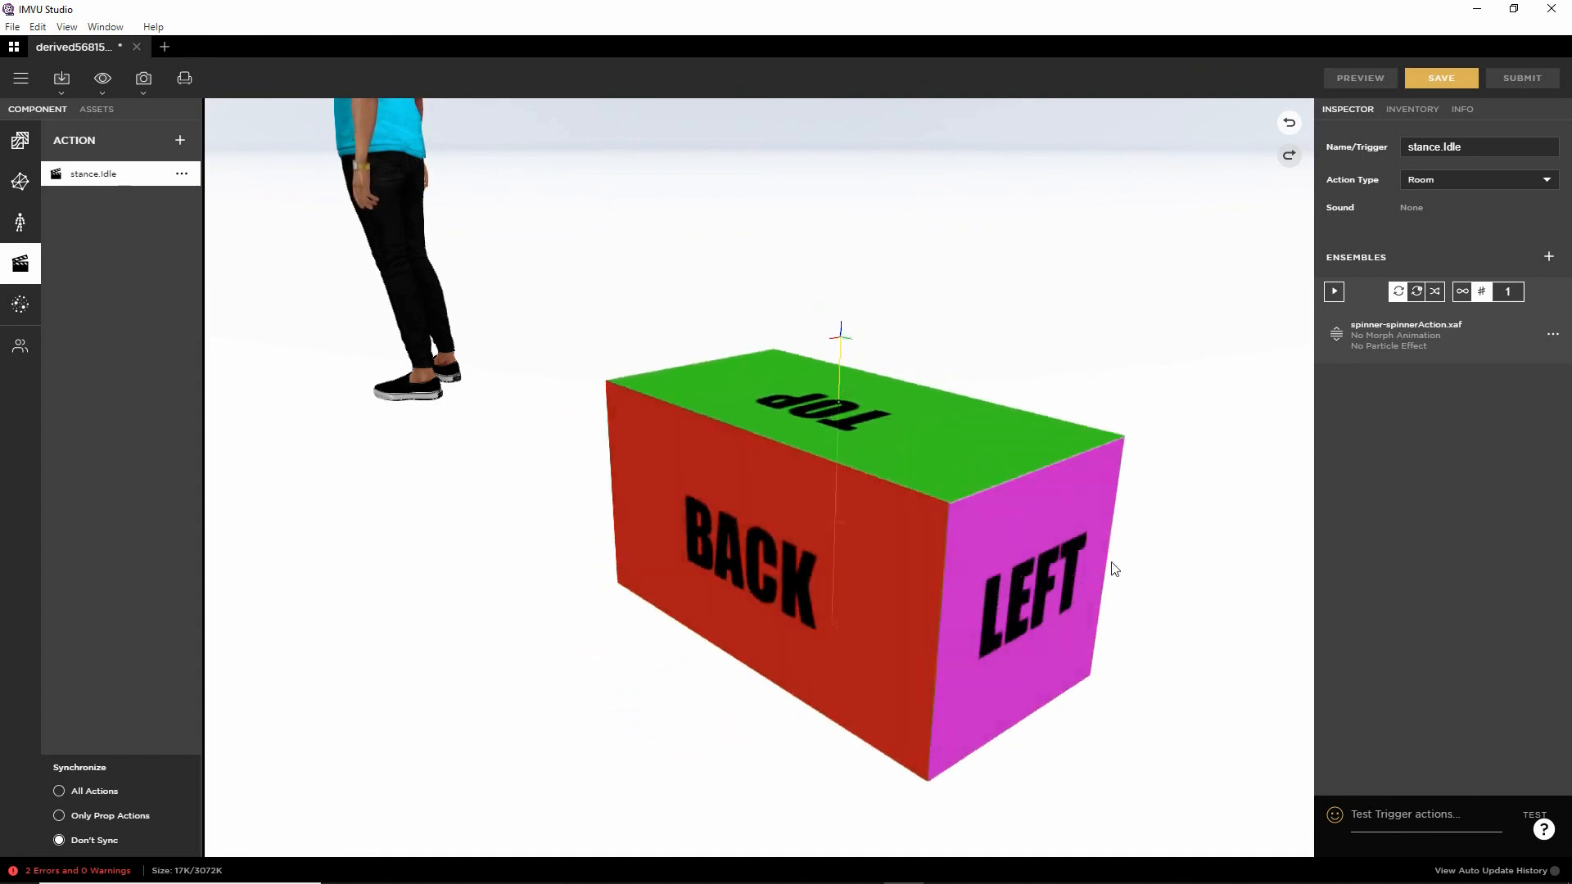